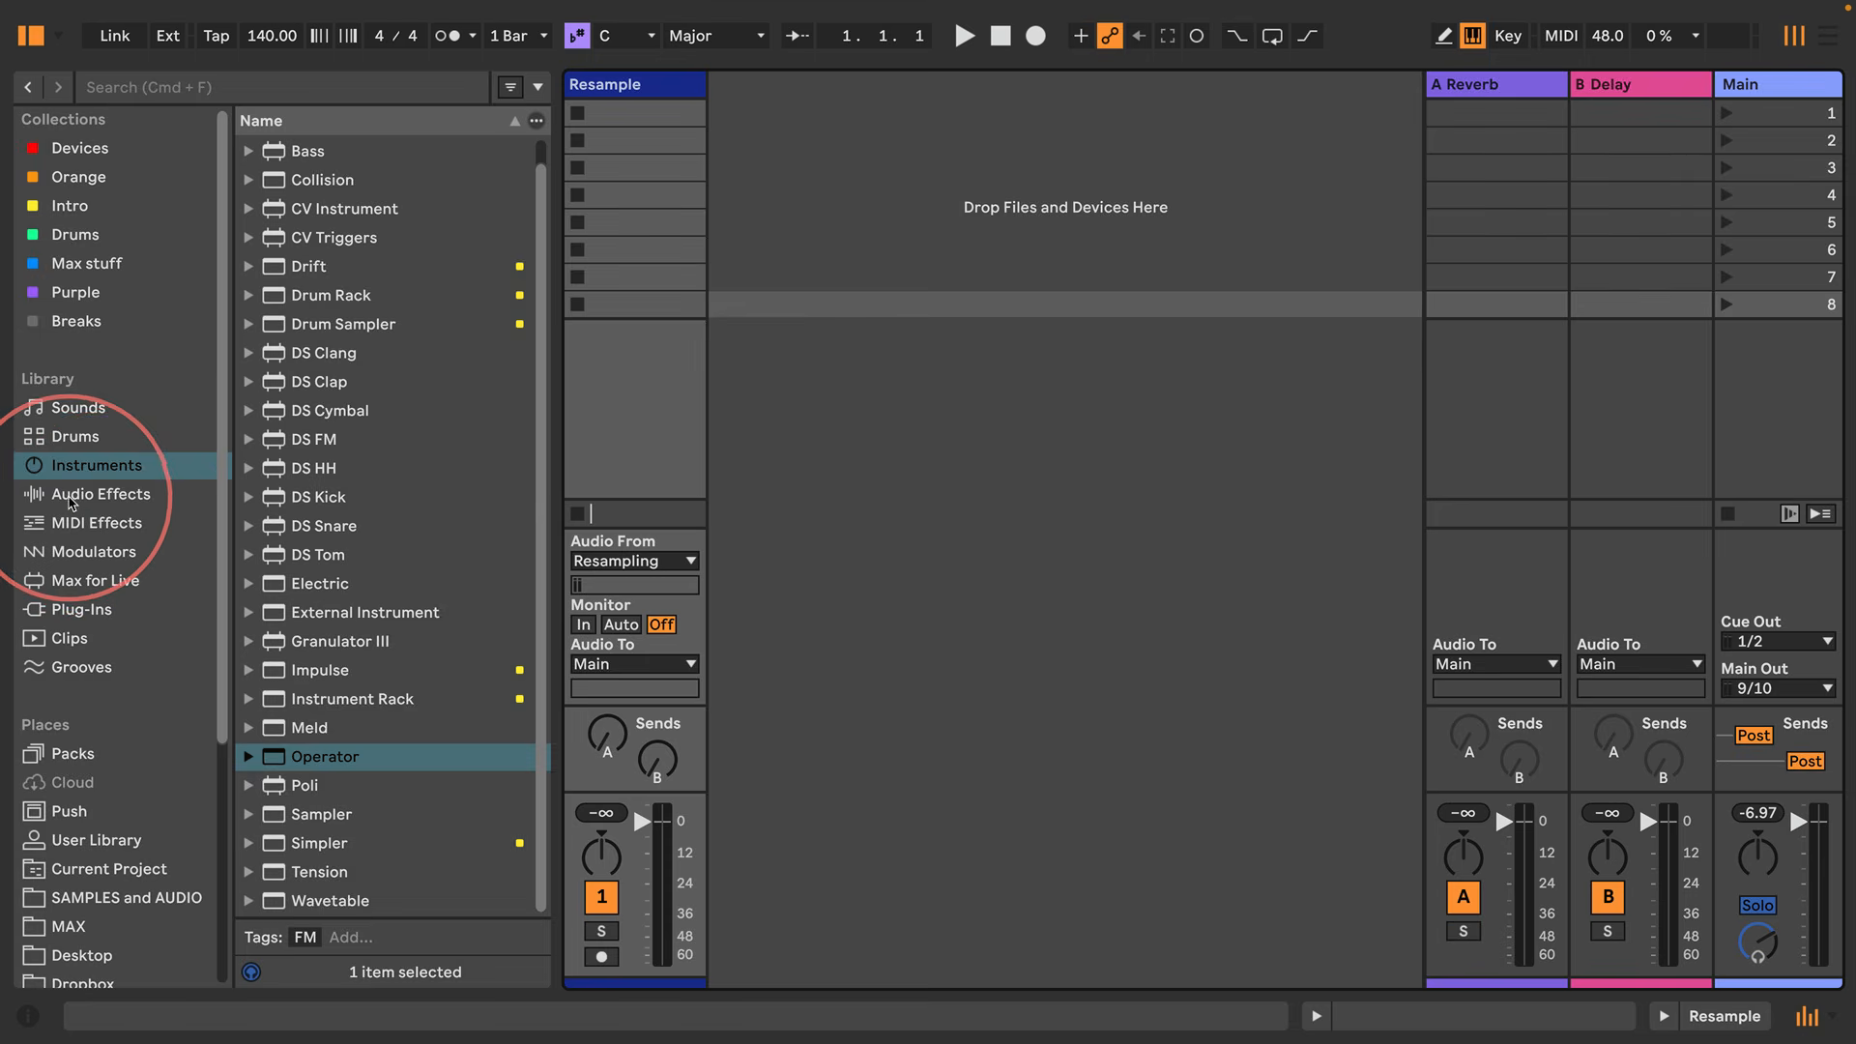
Load an Auto Filter onto a new audio track and set its filter type to Vowel
click(71, 496)
drag(290, 263, 783, 140)
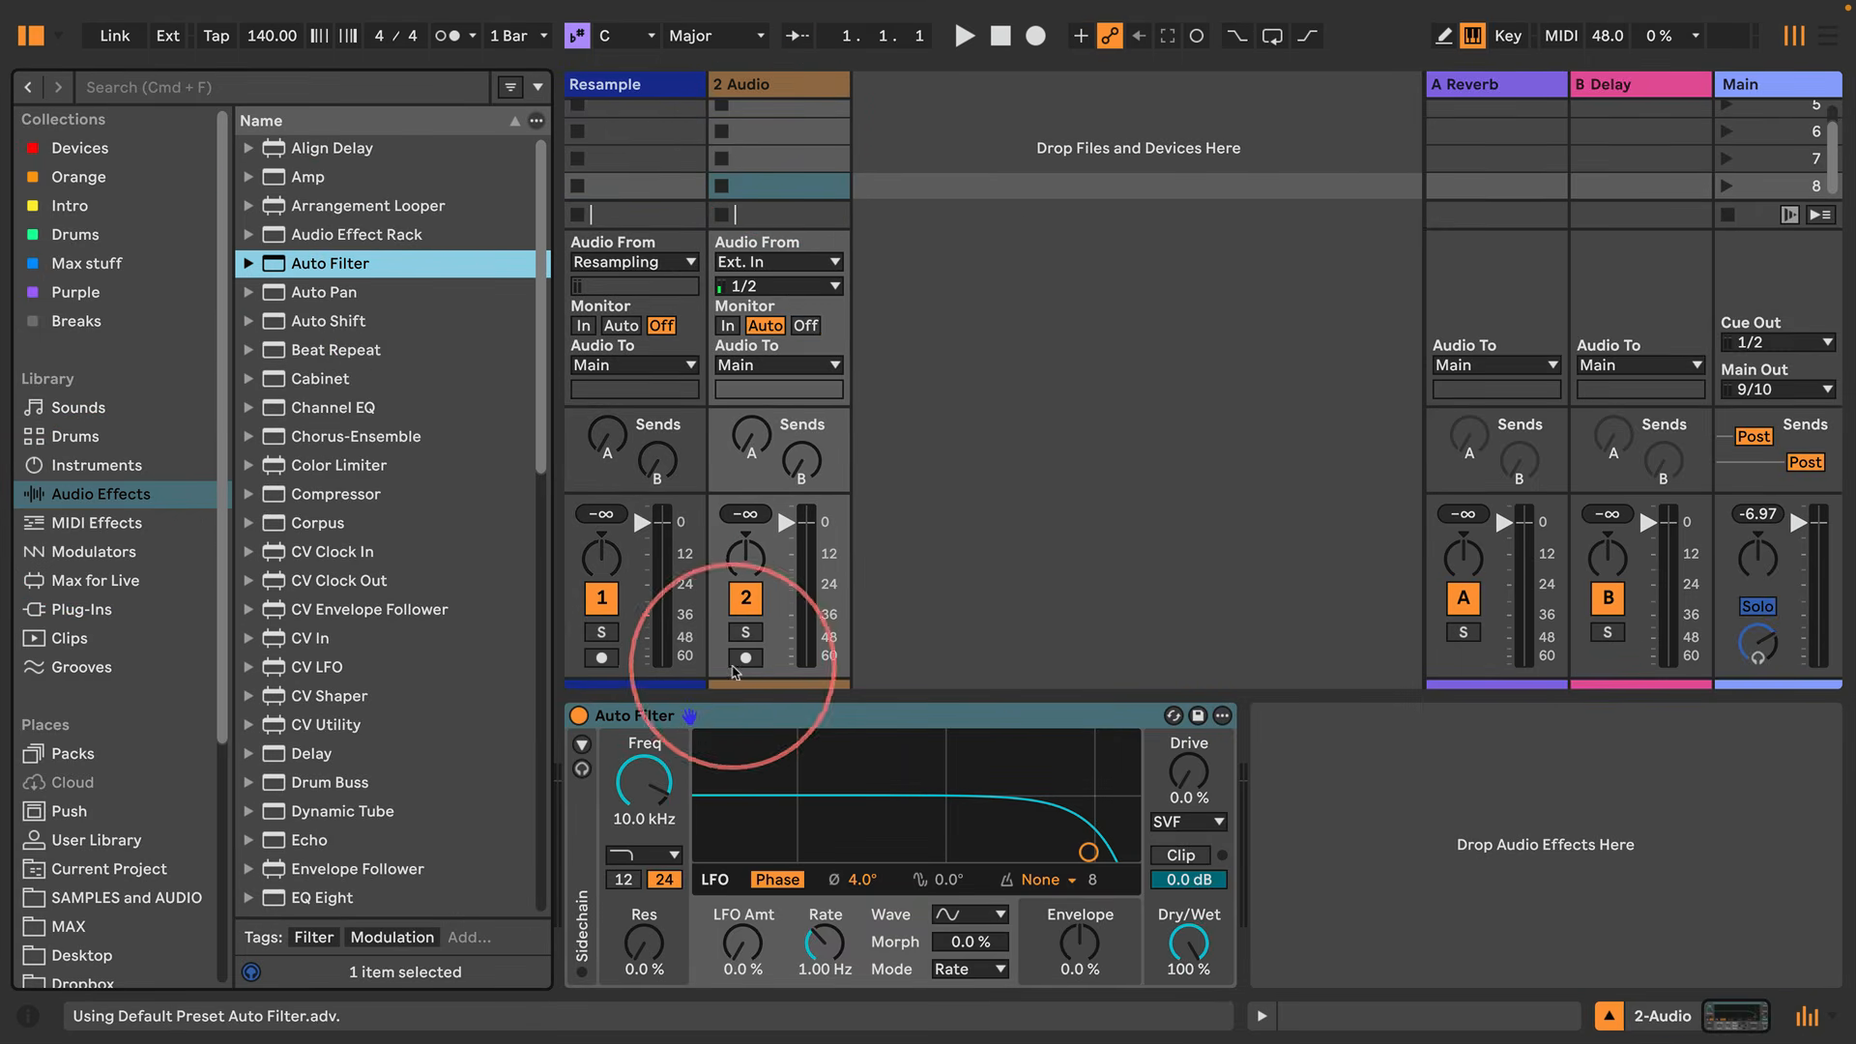
click(674, 855)
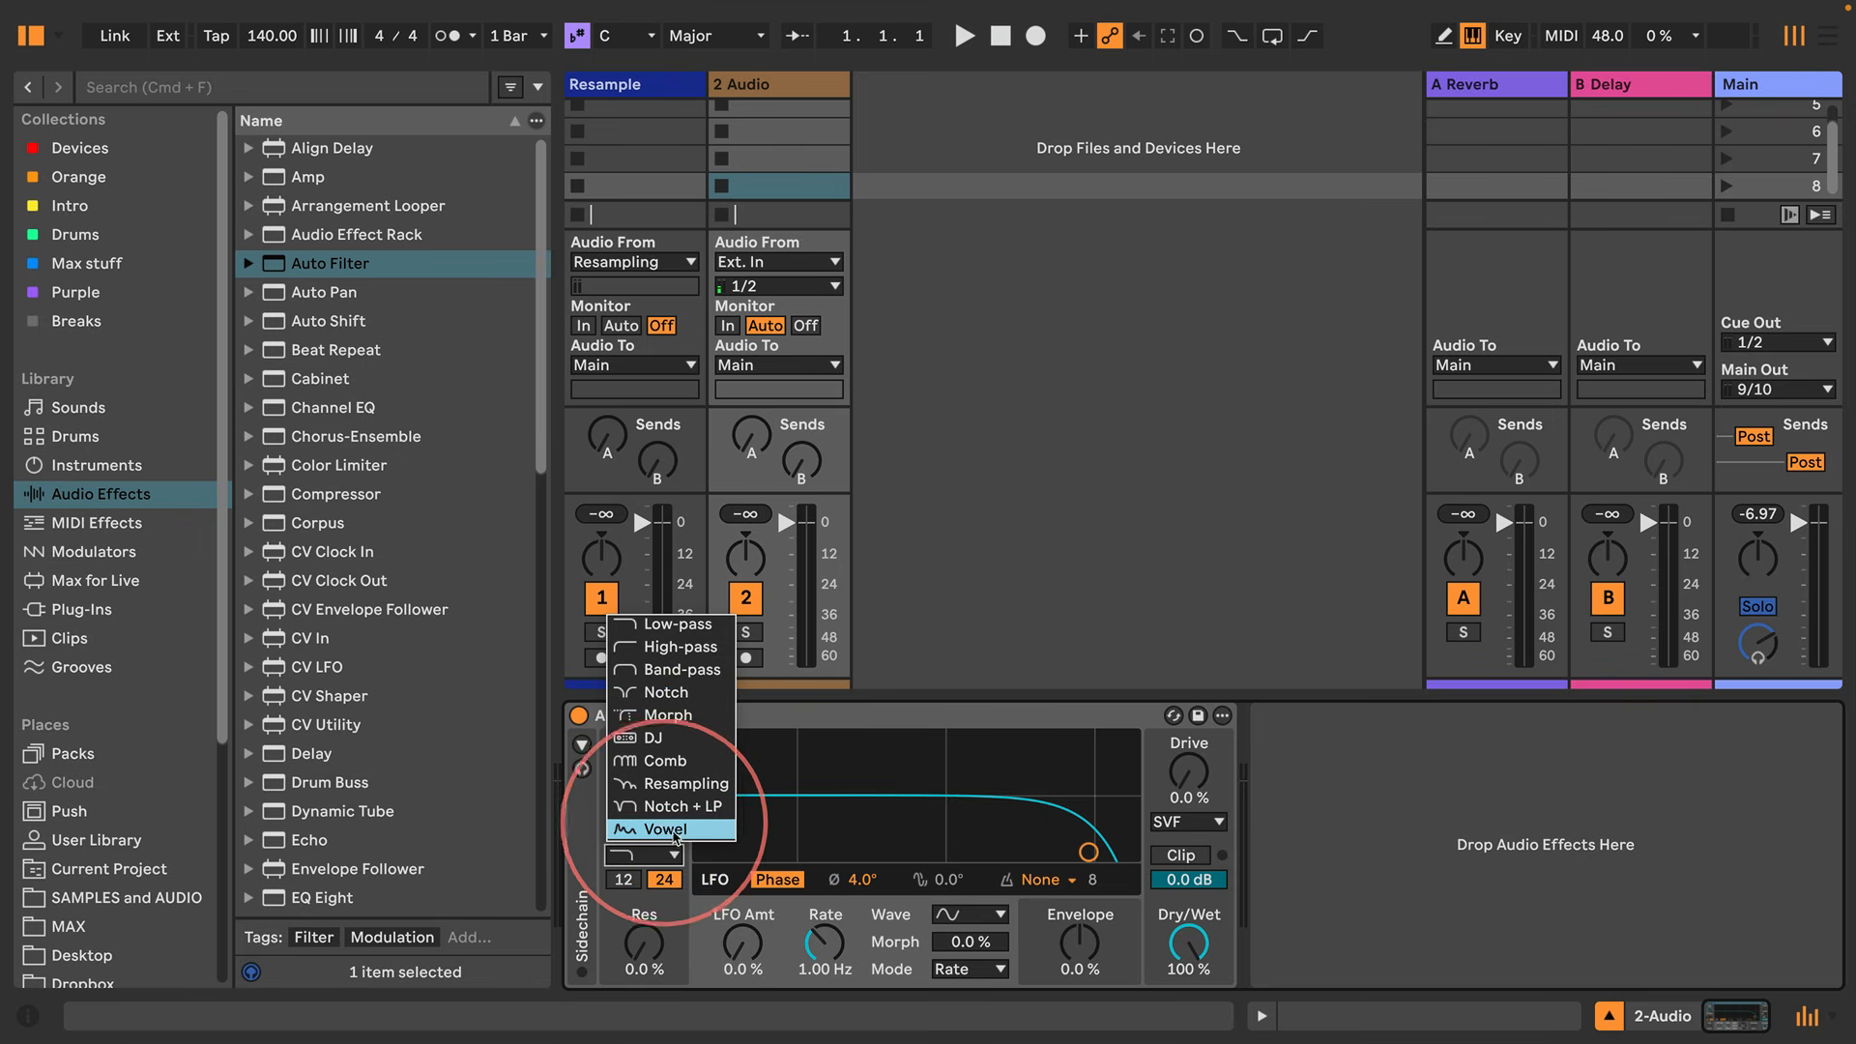
click(664, 831)
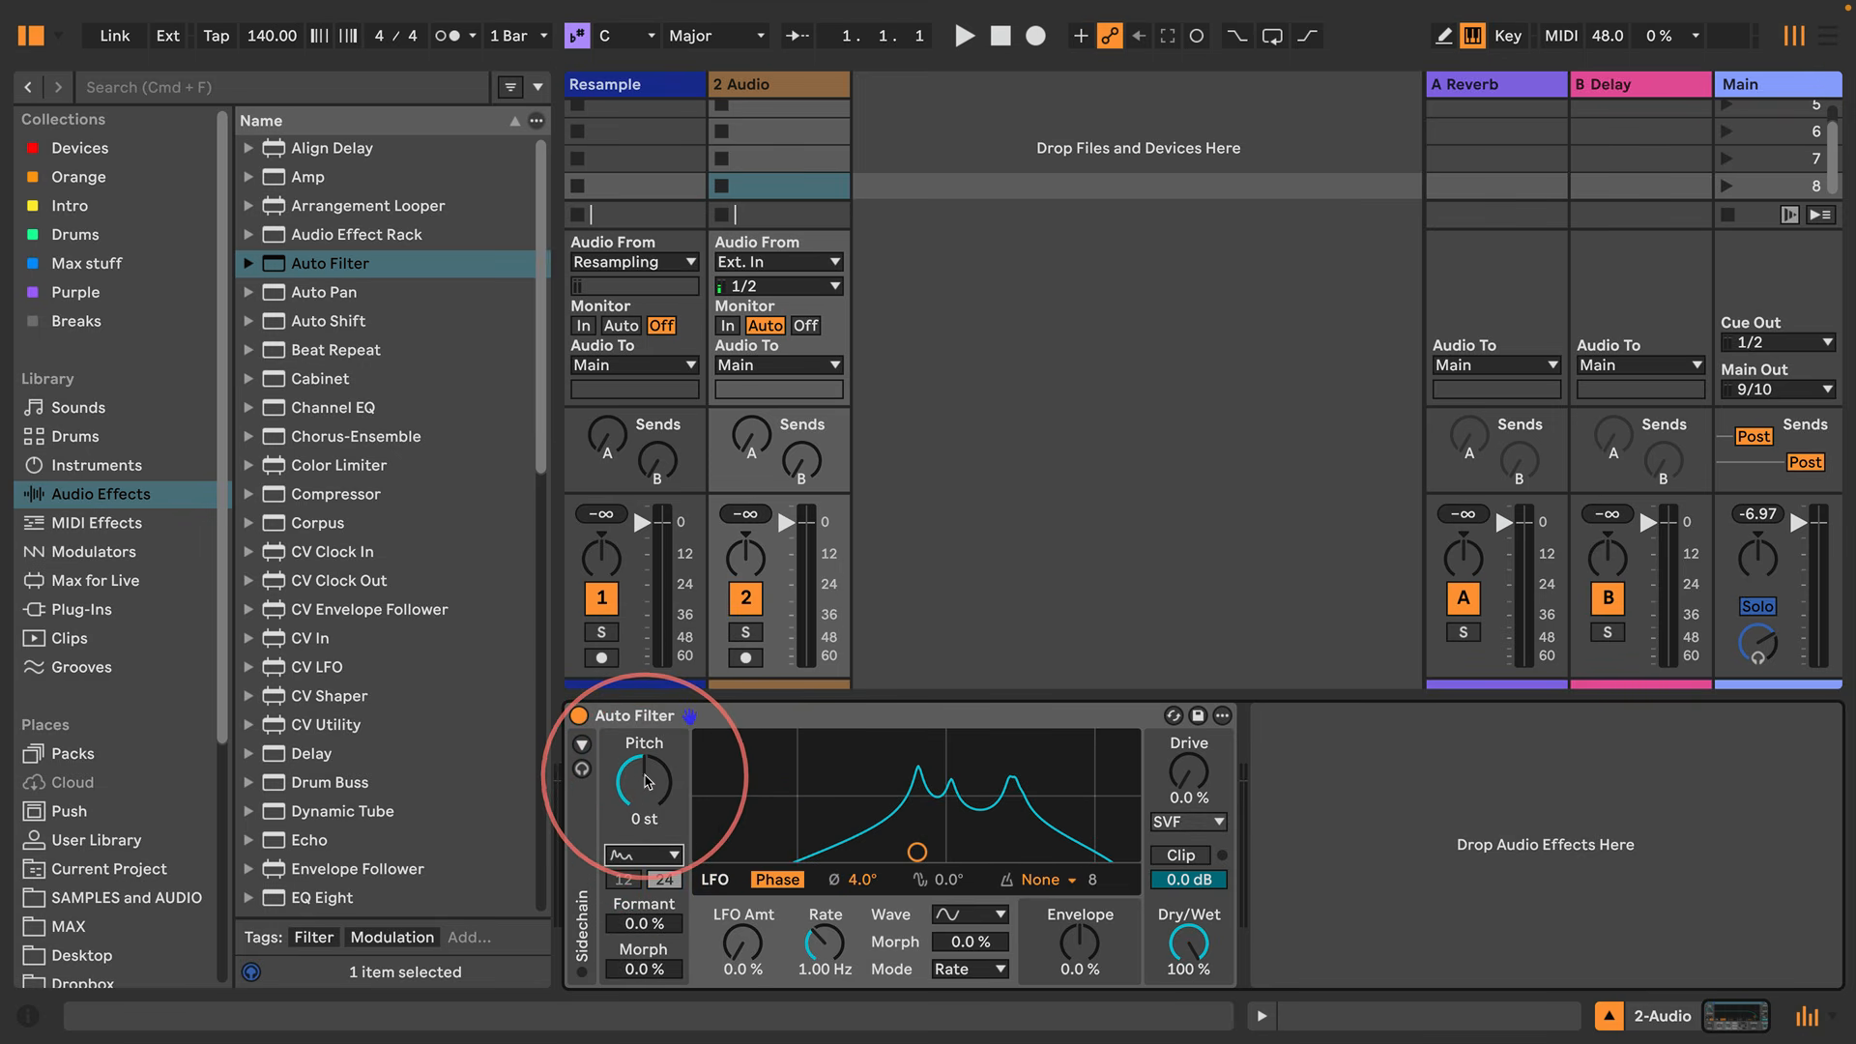
Set the vowel filter to -13 st pitch, 37 % formant and 29 % morph, and delete the Auto Filter
mouse_move(647, 781)
mouse_down()
mouse_move(647, 723)
mouse_move(645, 812)
mouse_up()
drag(645, 935, 643, 870)
mouse_move(643, 969)
mouse_down()
mouse_move(643, 928)
mouse_move(643, 996)
mouse_up()
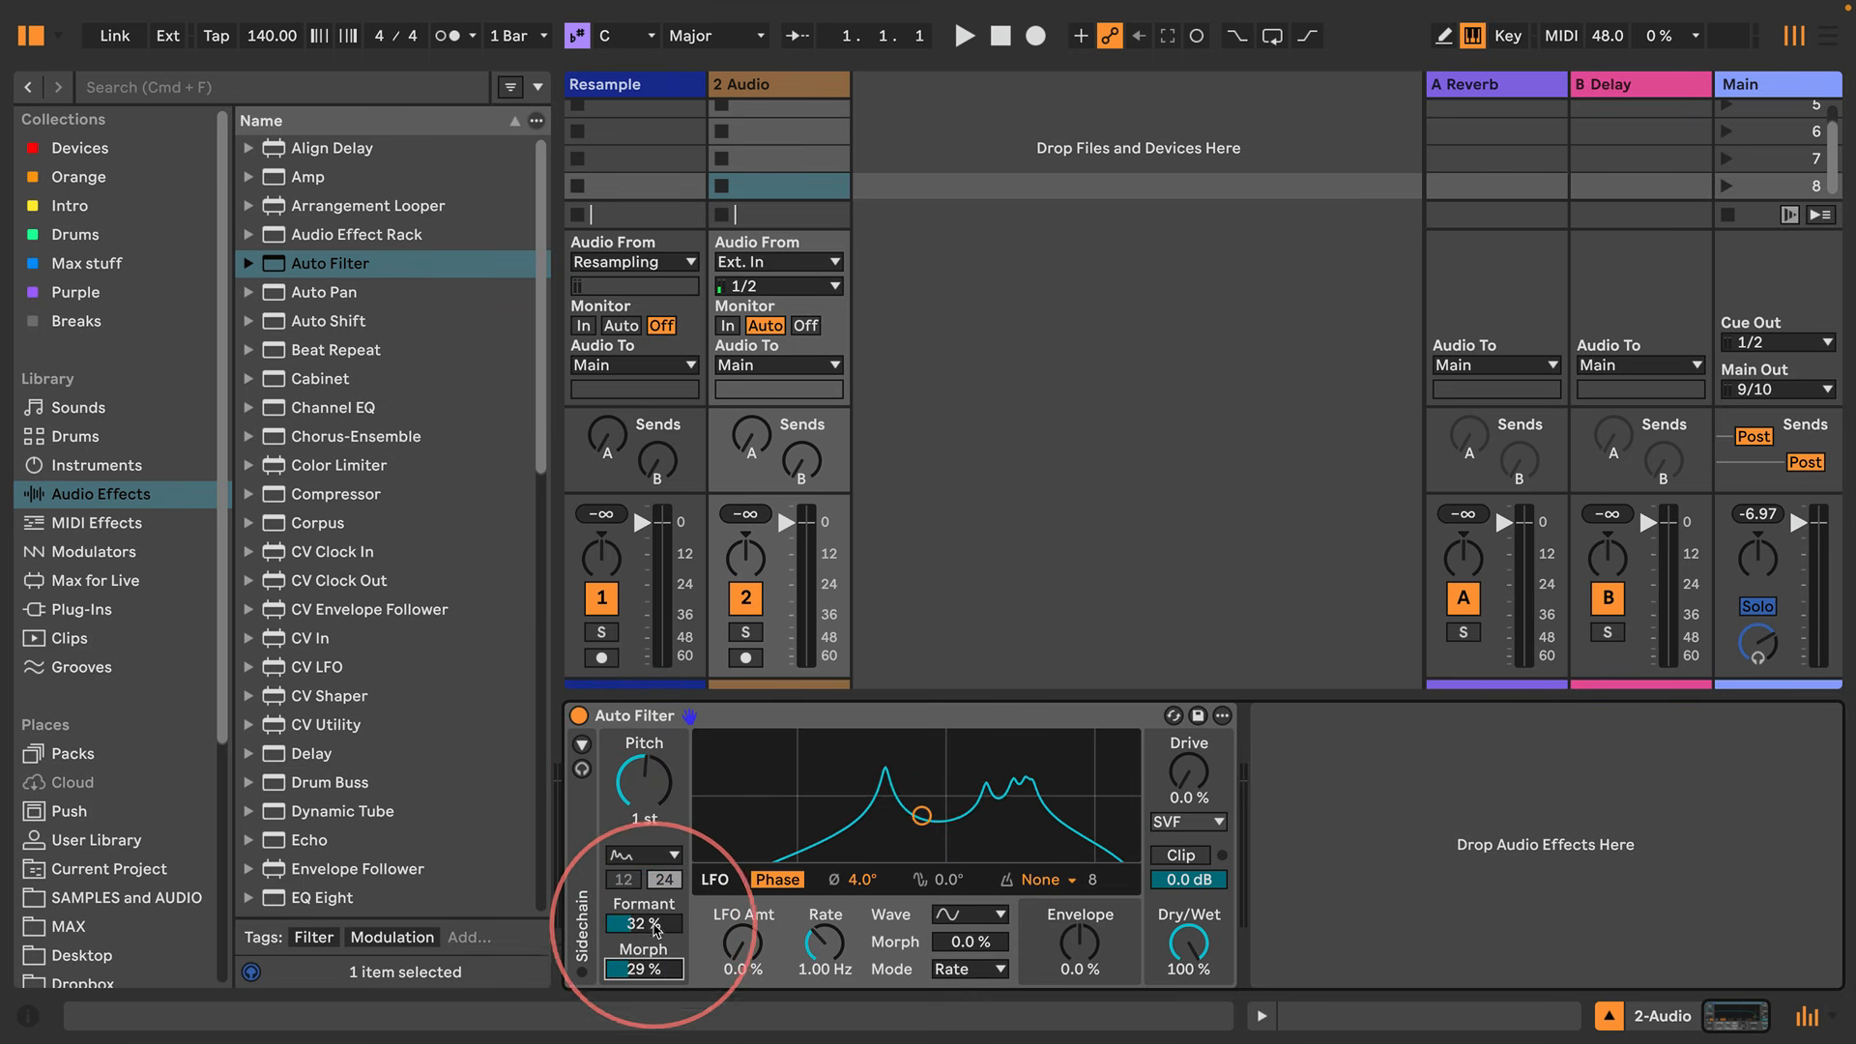
drag(643, 924, 643, 914)
mouse_move(644, 781)
mouse_down()
mouse_move(644, 812)
mouse_move(658, 785)
mouse_up()
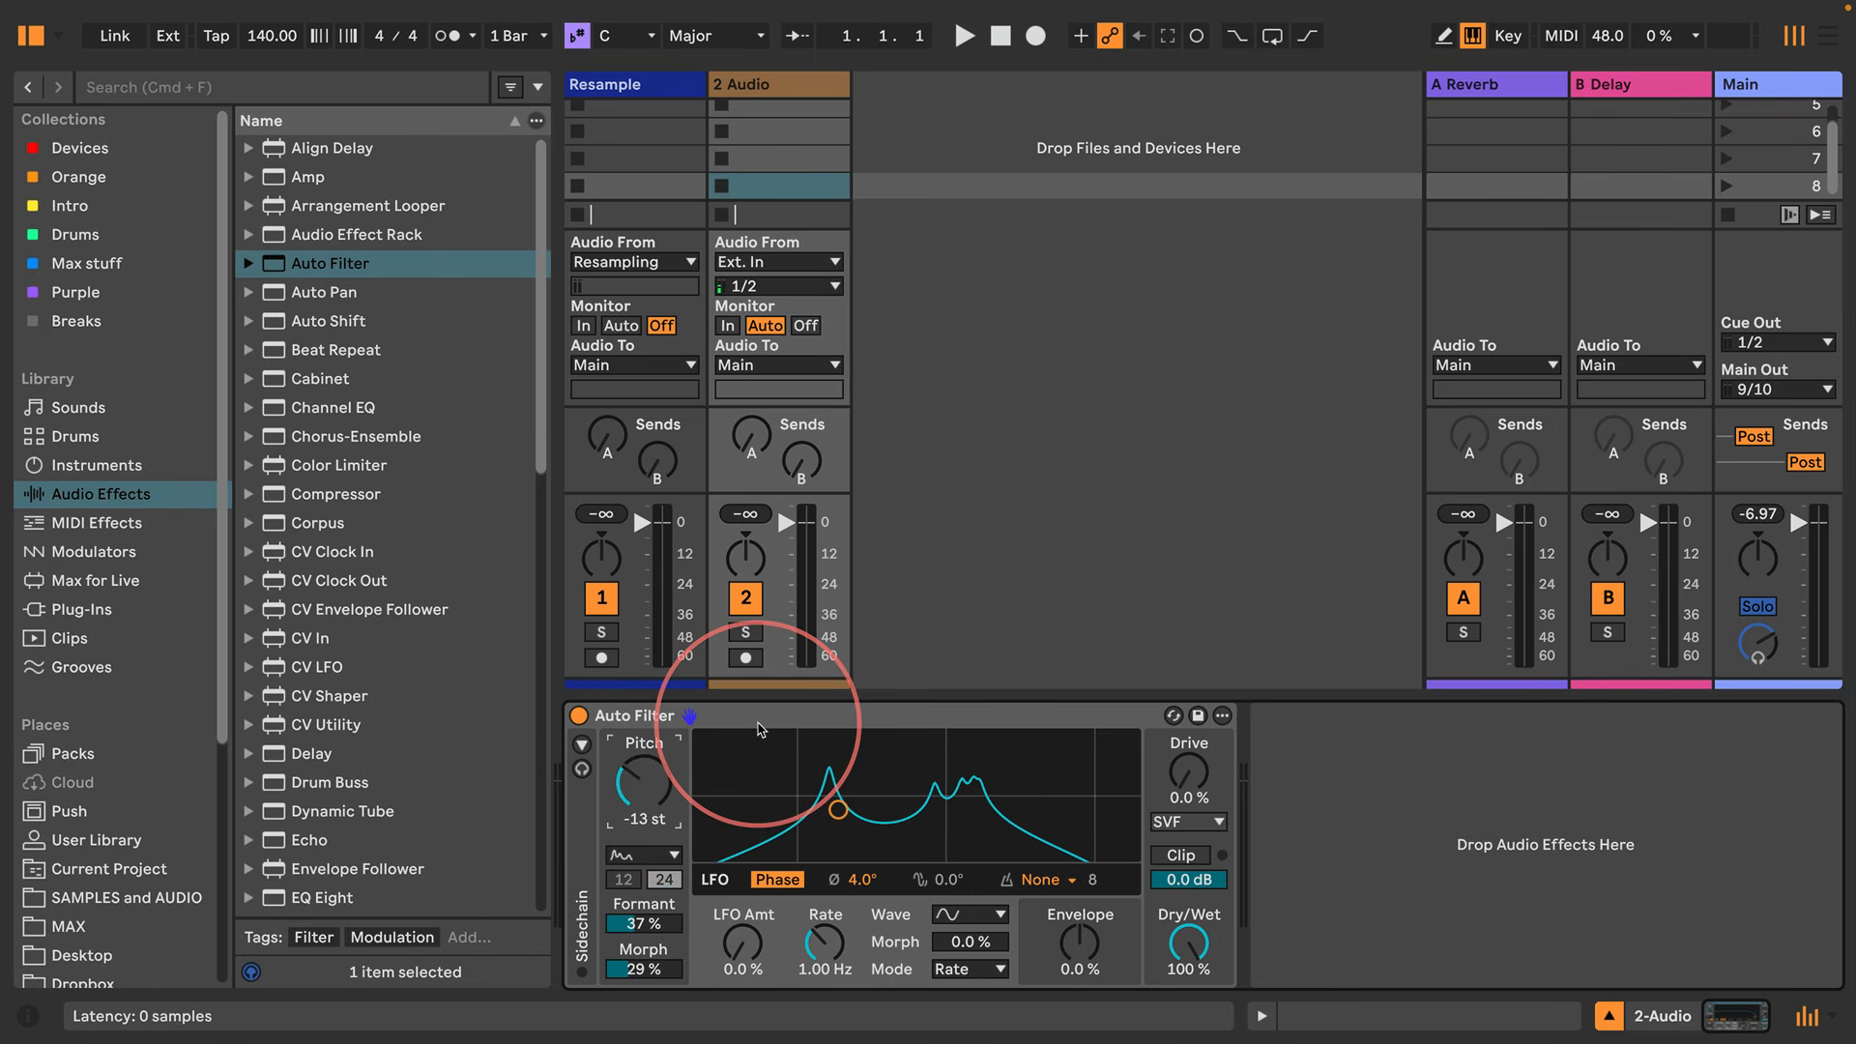
click(760, 729)
key(Delete)
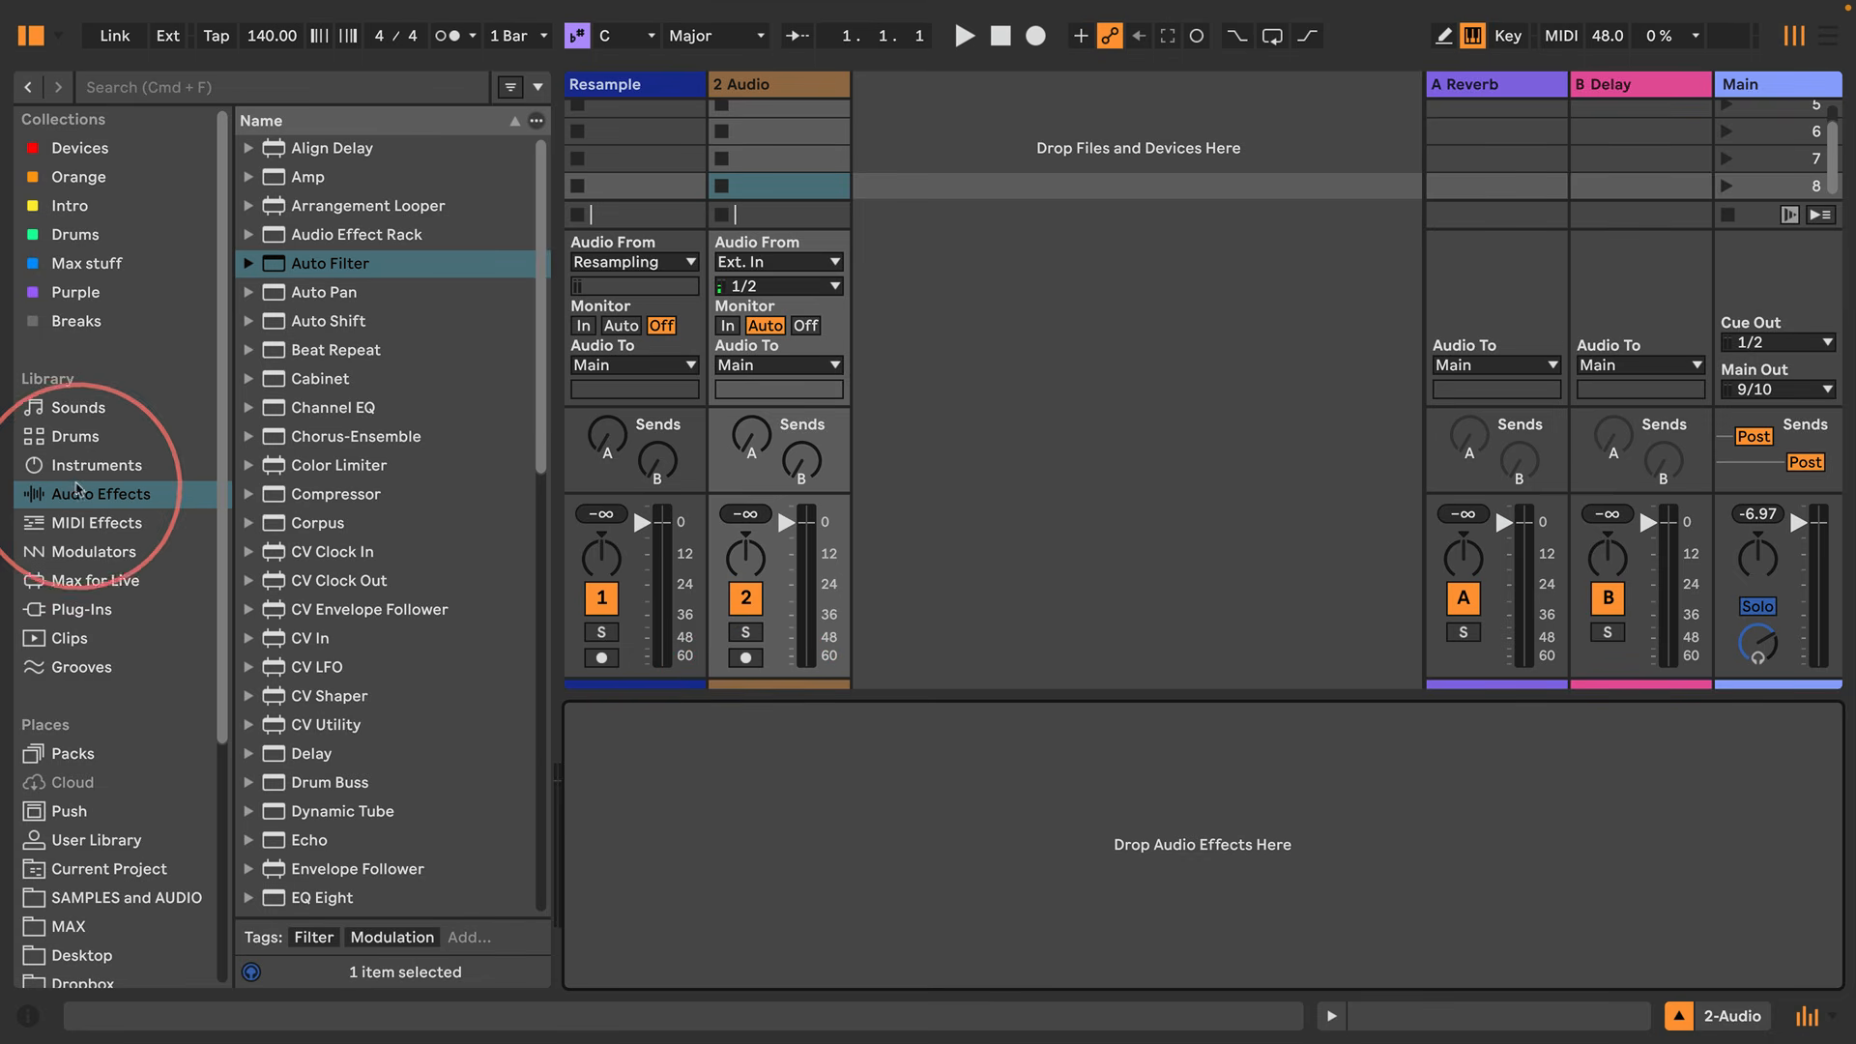
Load Operator onto a new MIDI track and delete the empty audio track
click(72, 467)
drag(290, 782, 889, 145)
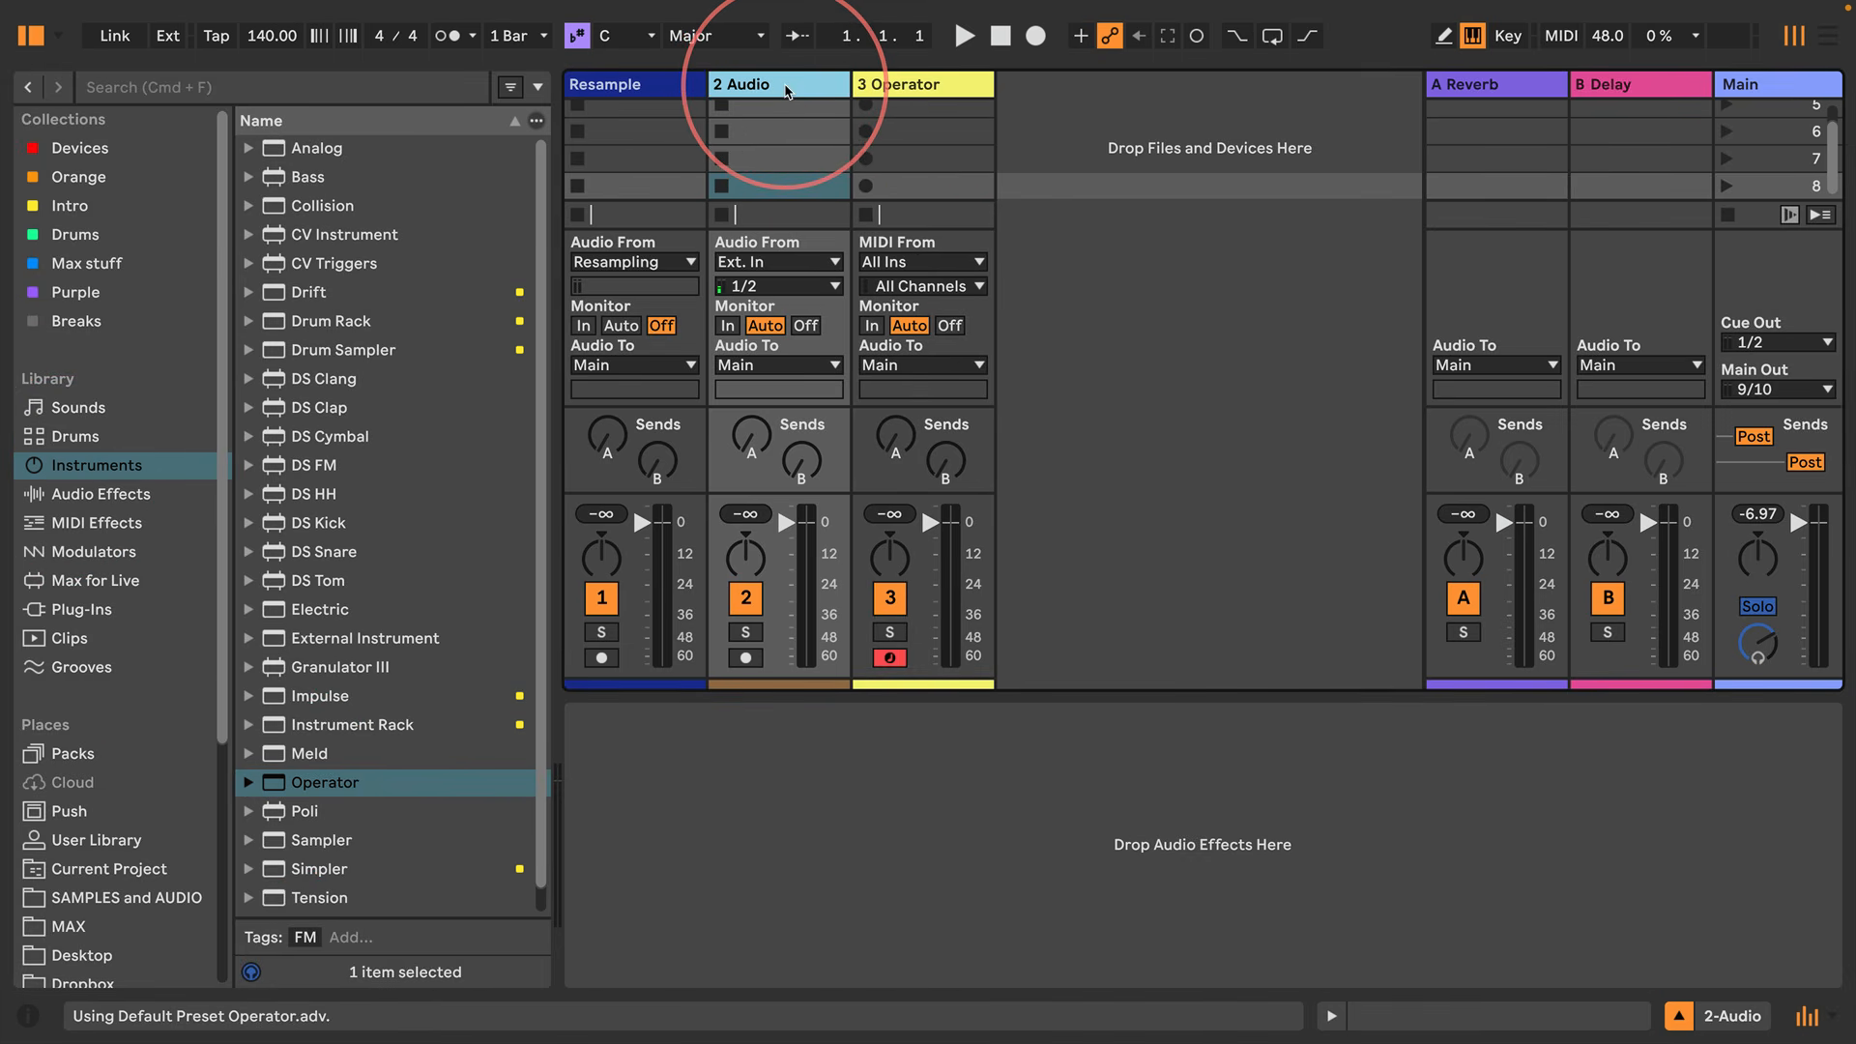
key(Delete)
Create a one-bar MIDI clip on the Operator track with a full-length C0 note and launch it
double_click(778, 186)
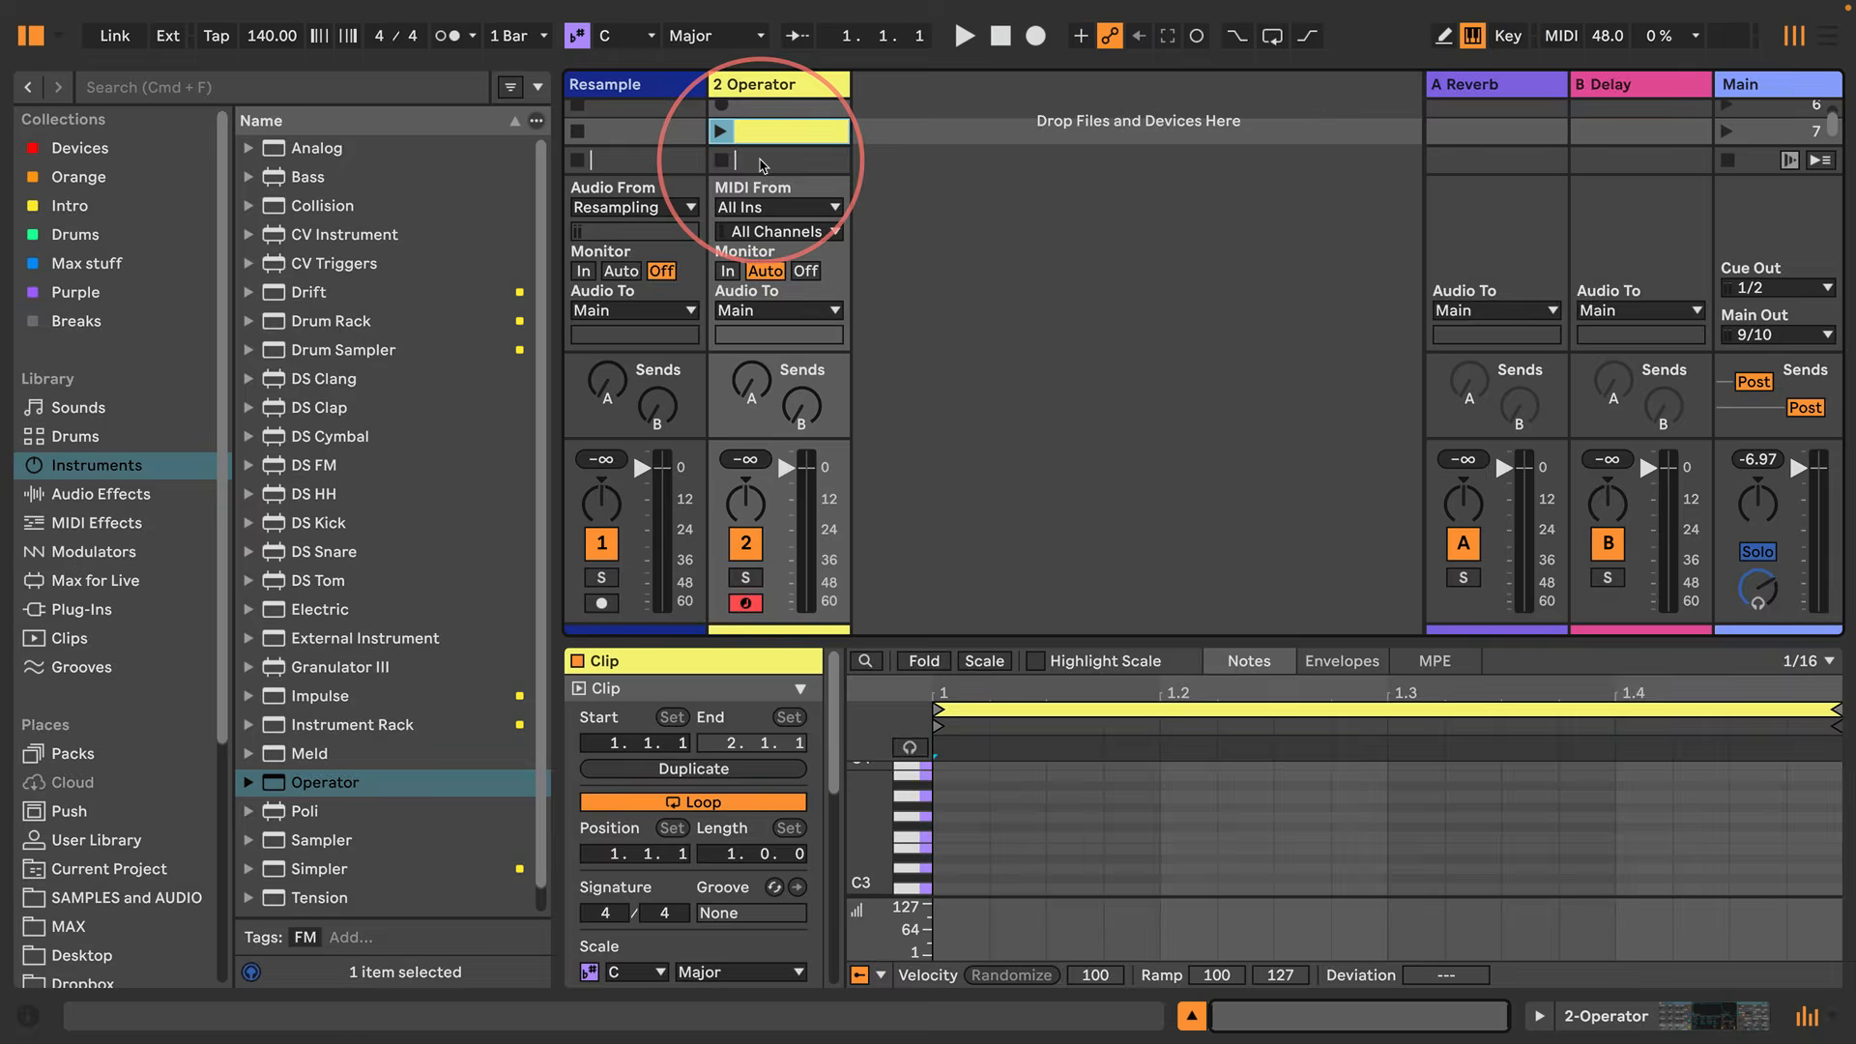
drag(867, 843, 1837, 856)
double_click(967, 856)
click(722, 131)
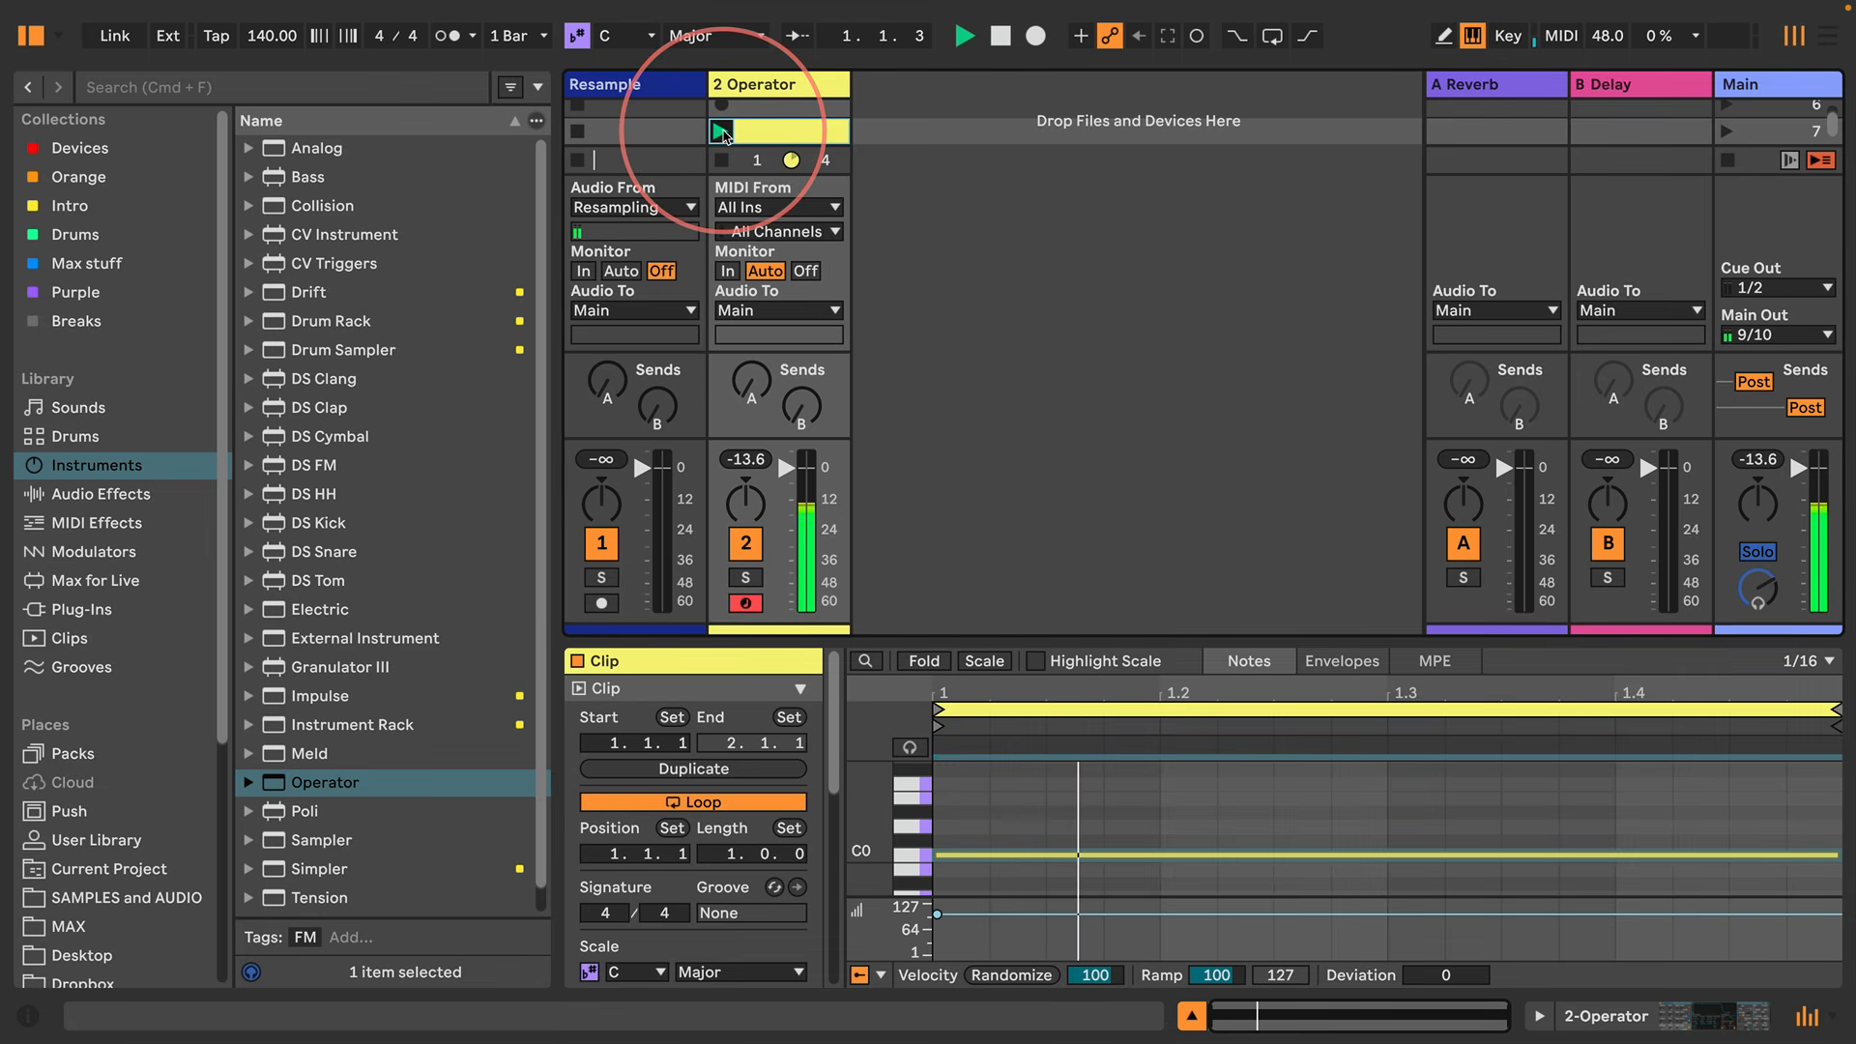
Set Operator's oscillator A wave to Square D and its filter frequency to 18.5 kHz
click(1605, 1017)
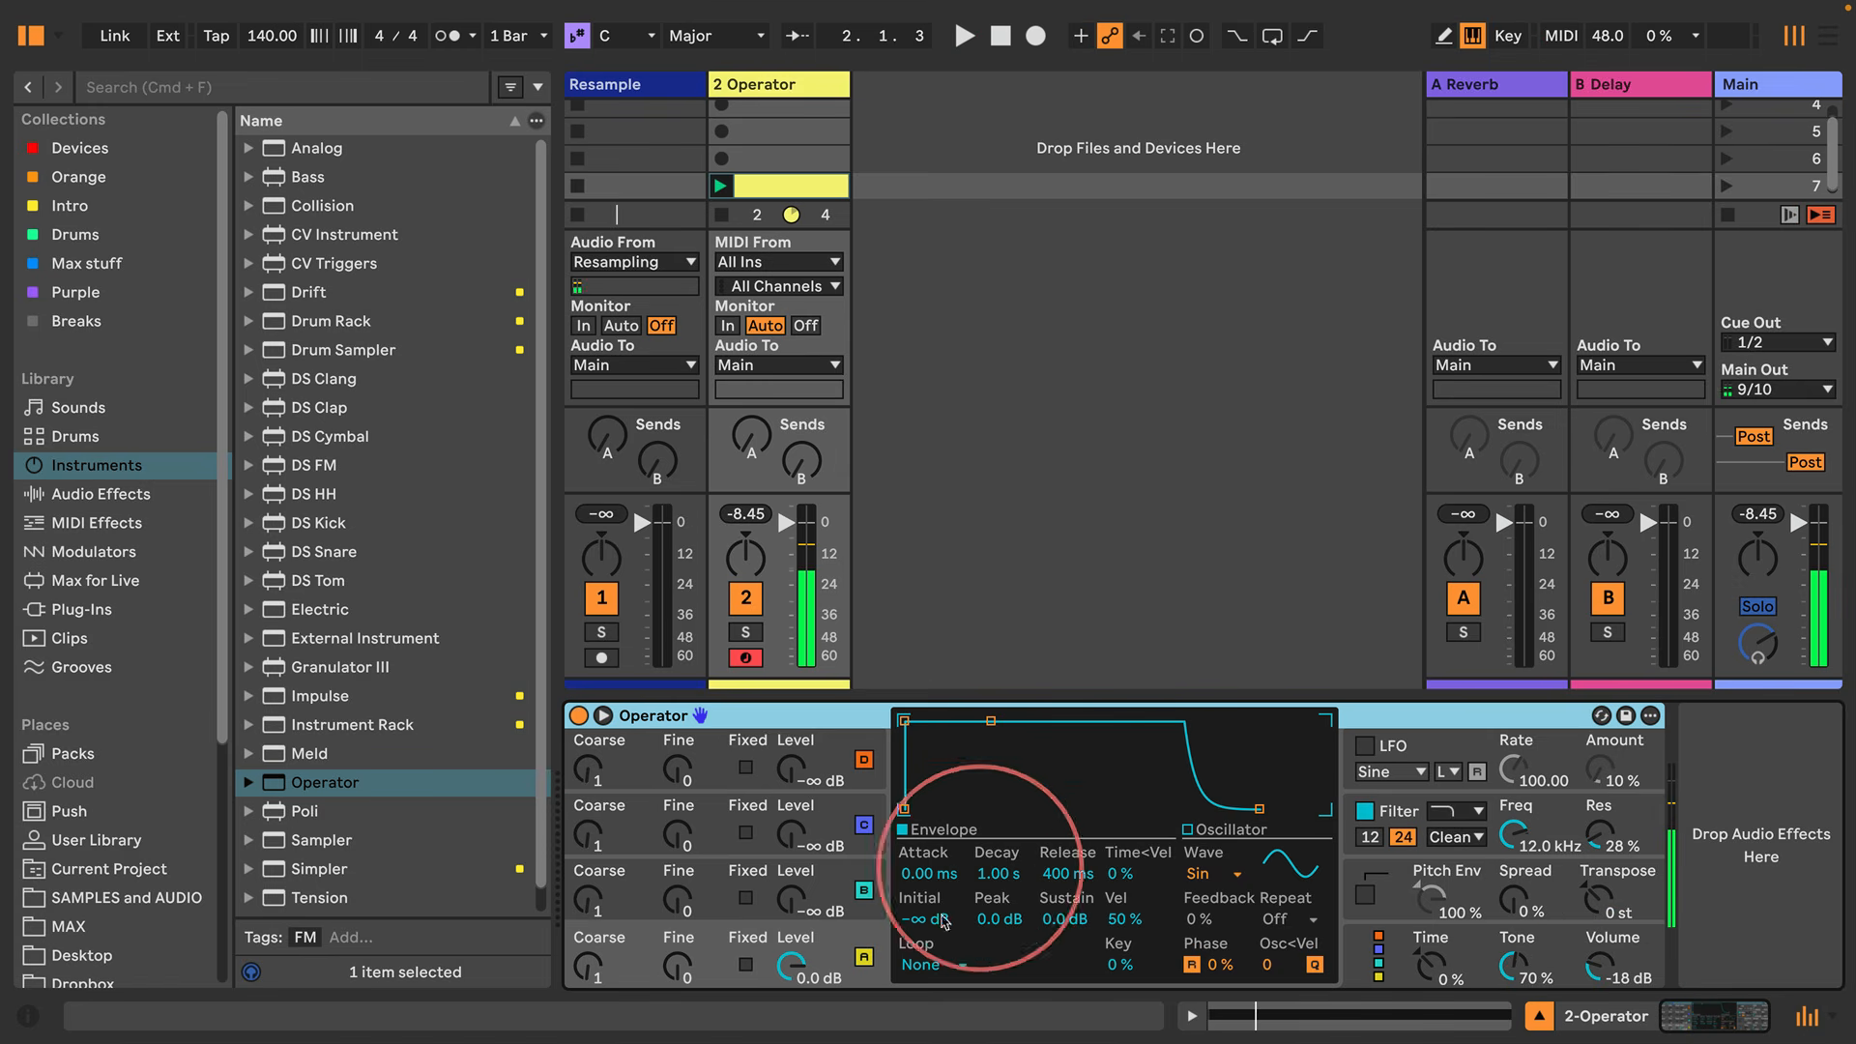
click(1212, 875)
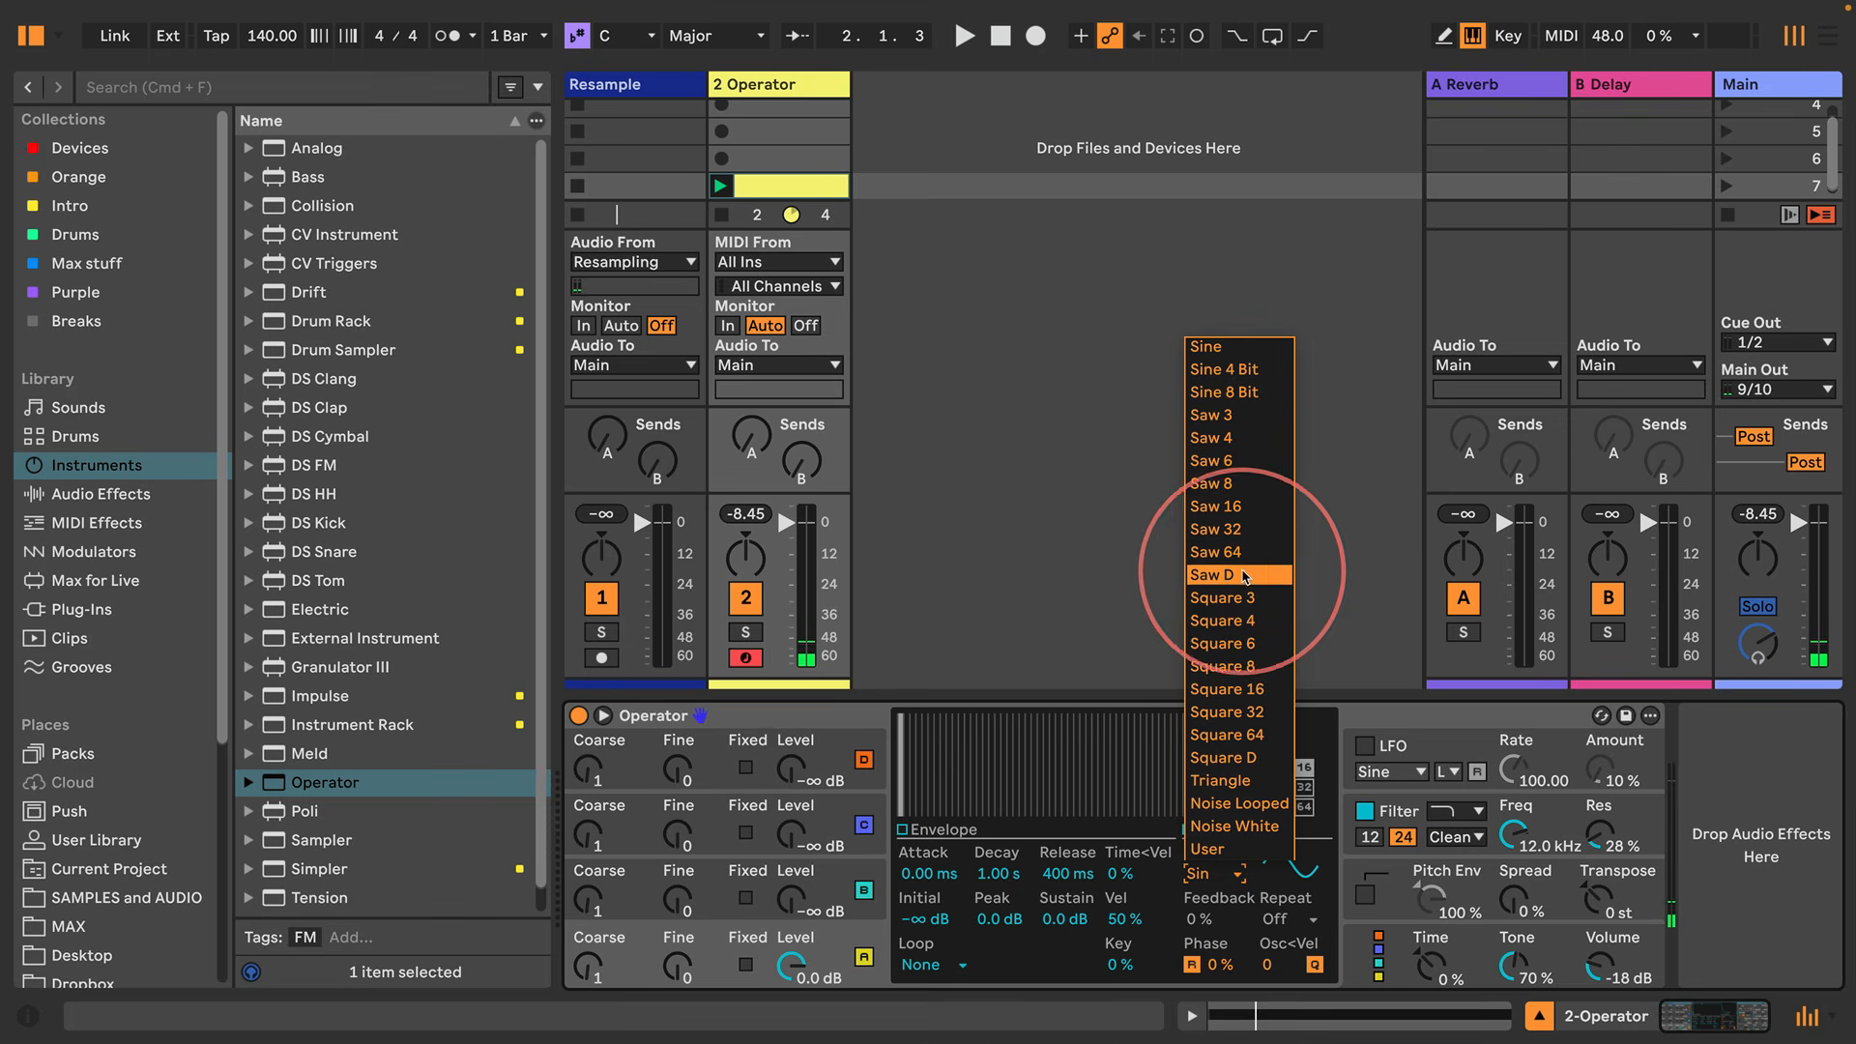
click(1225, 759)
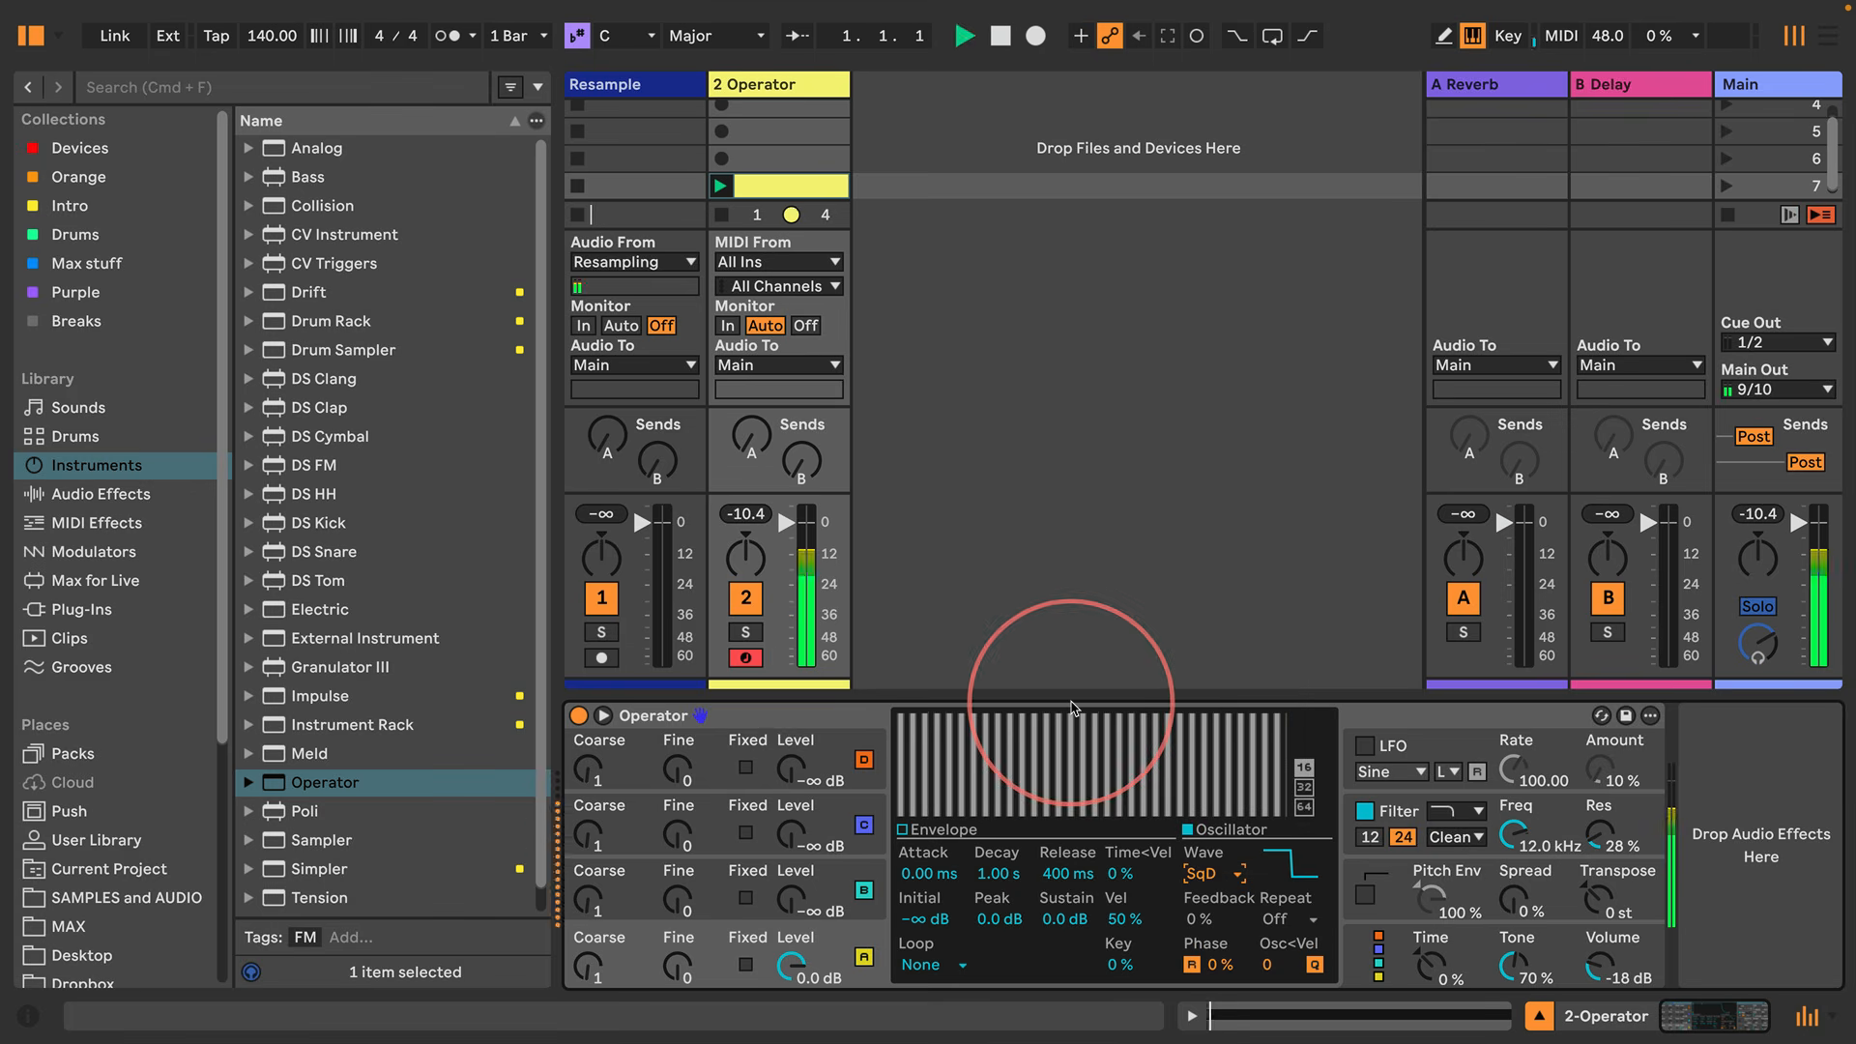
drag(1514, 837, 1514, 828)
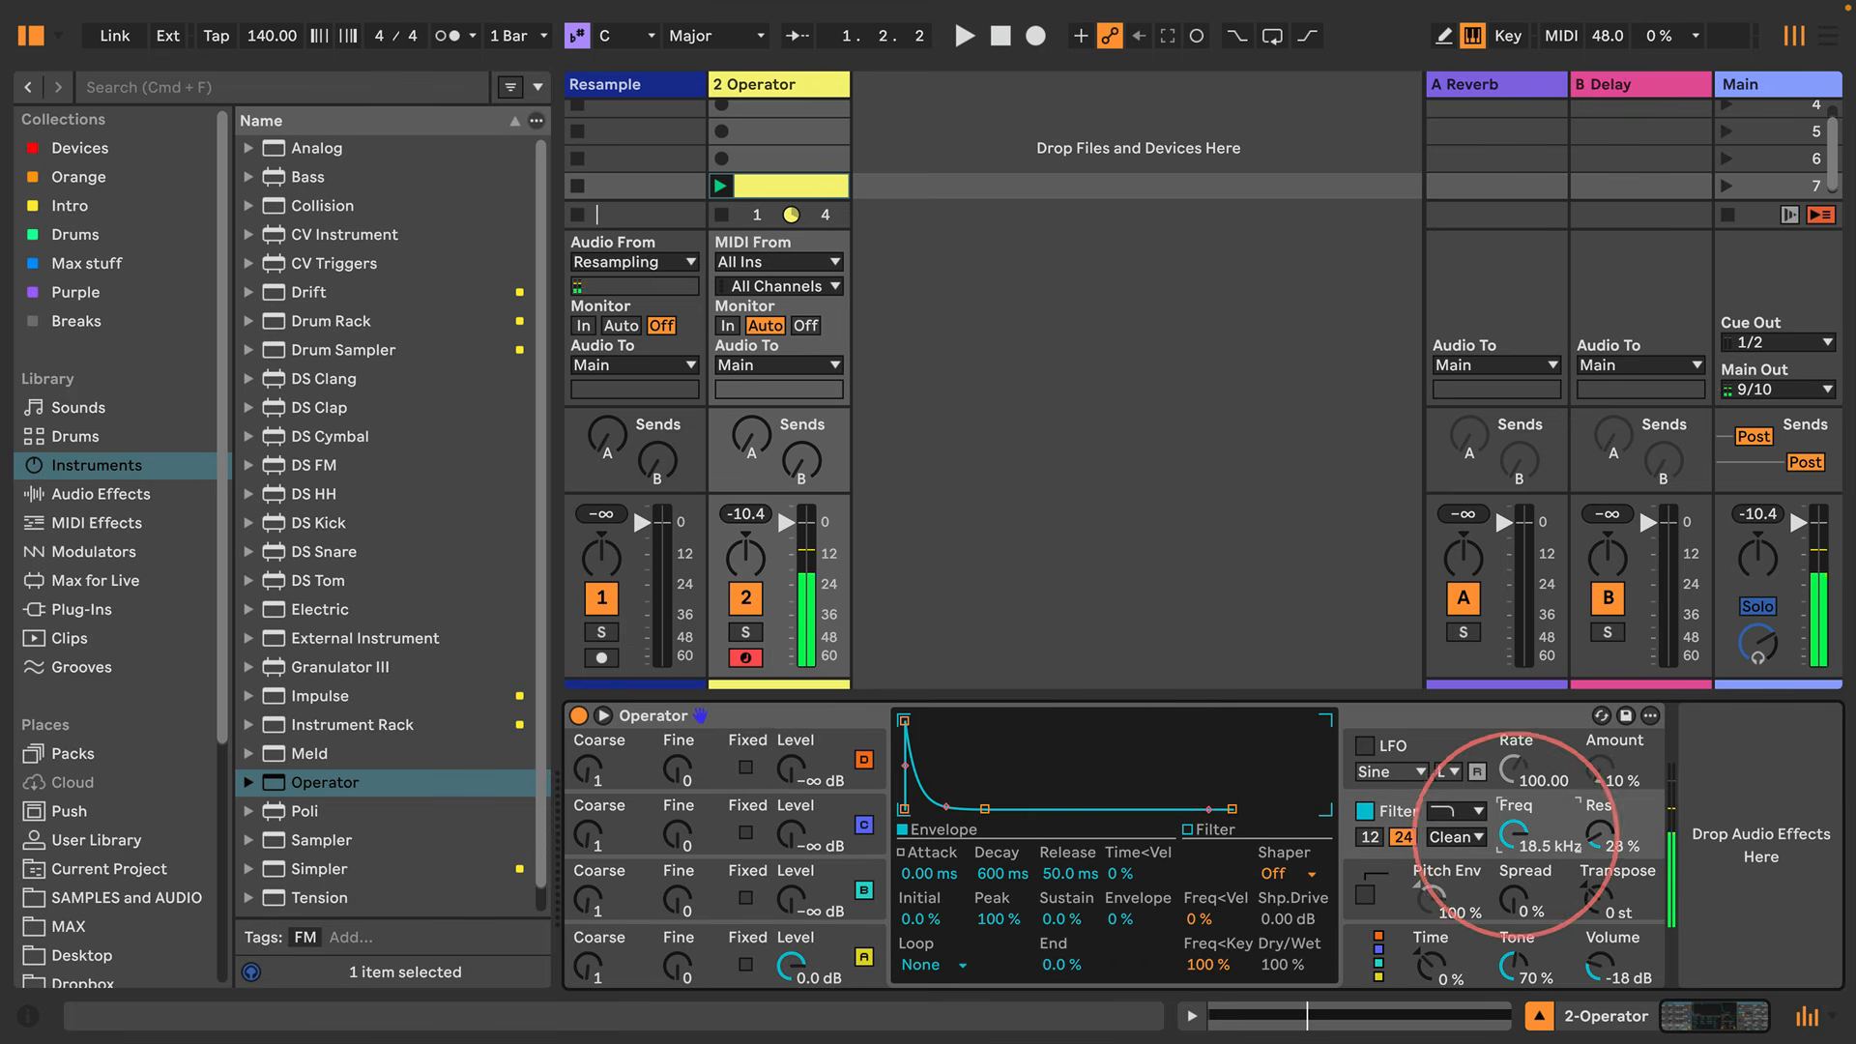
Transpose the Operator clip's note up one octave to C1
double_click(787, 186)
click(914, 859)
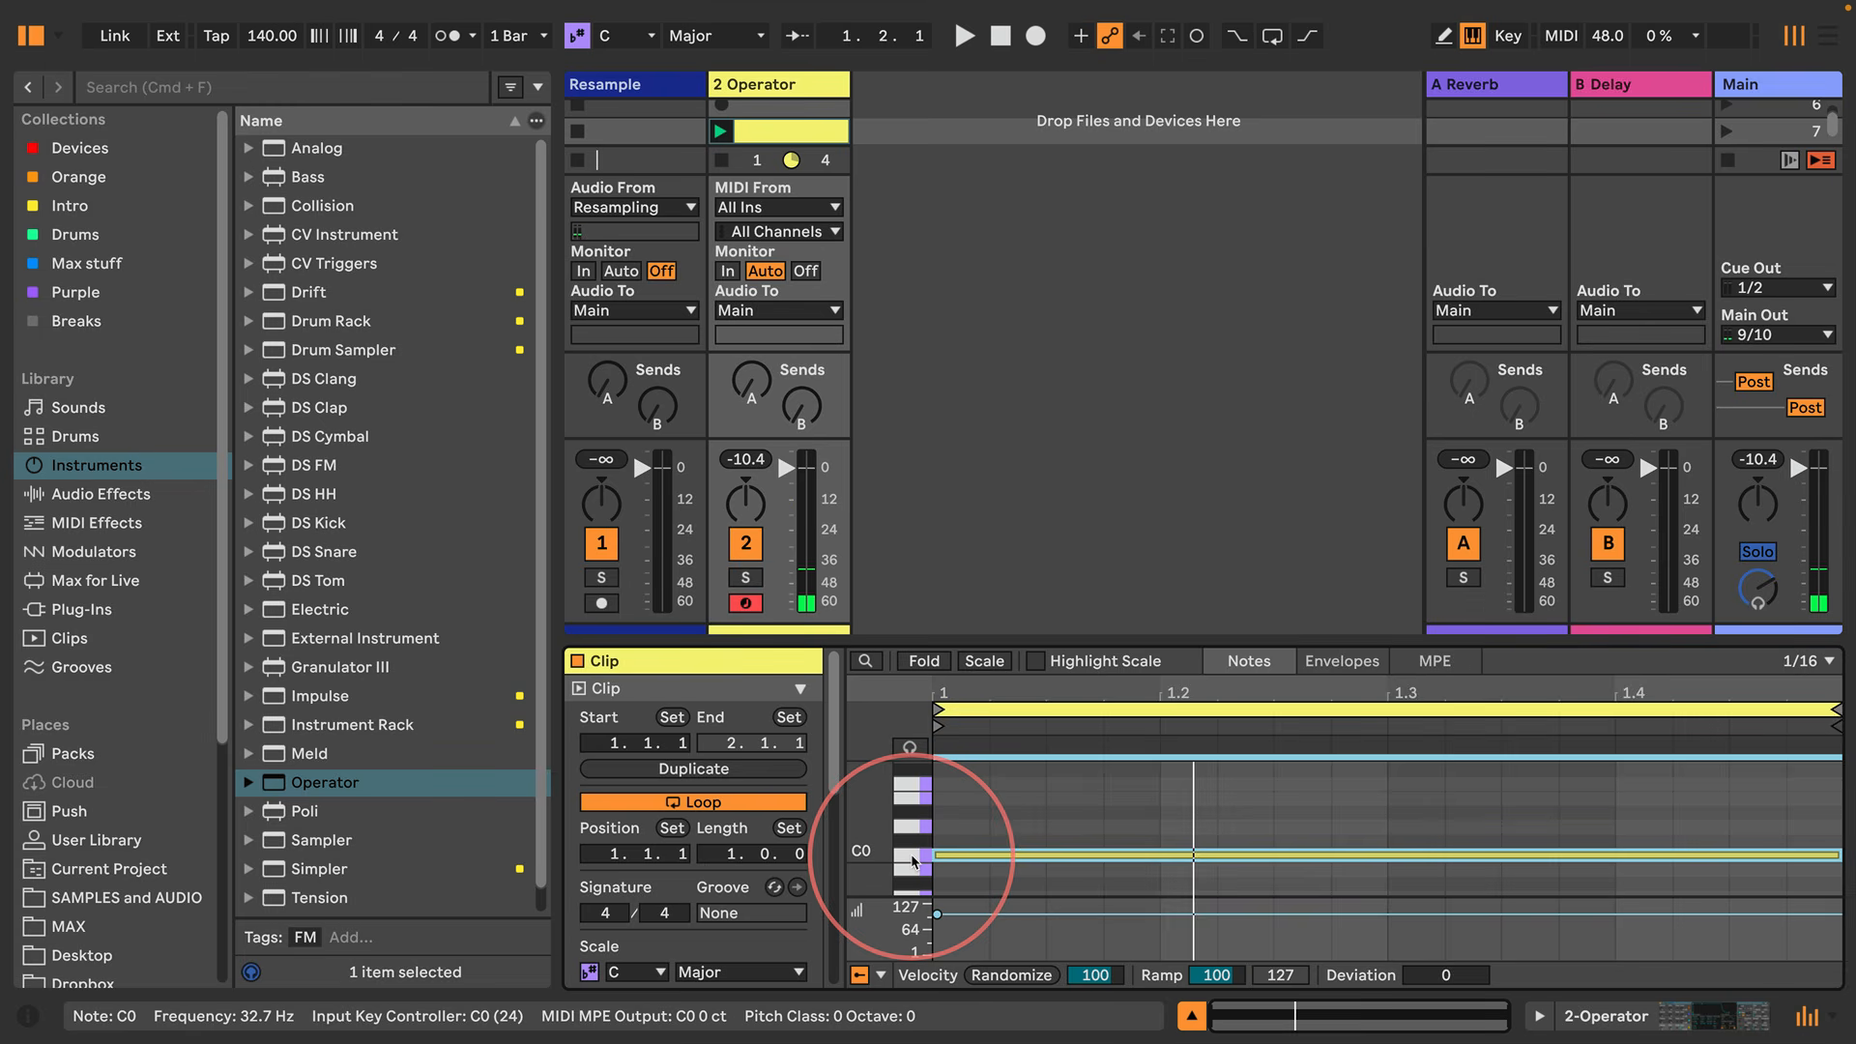
key(shift+Up)
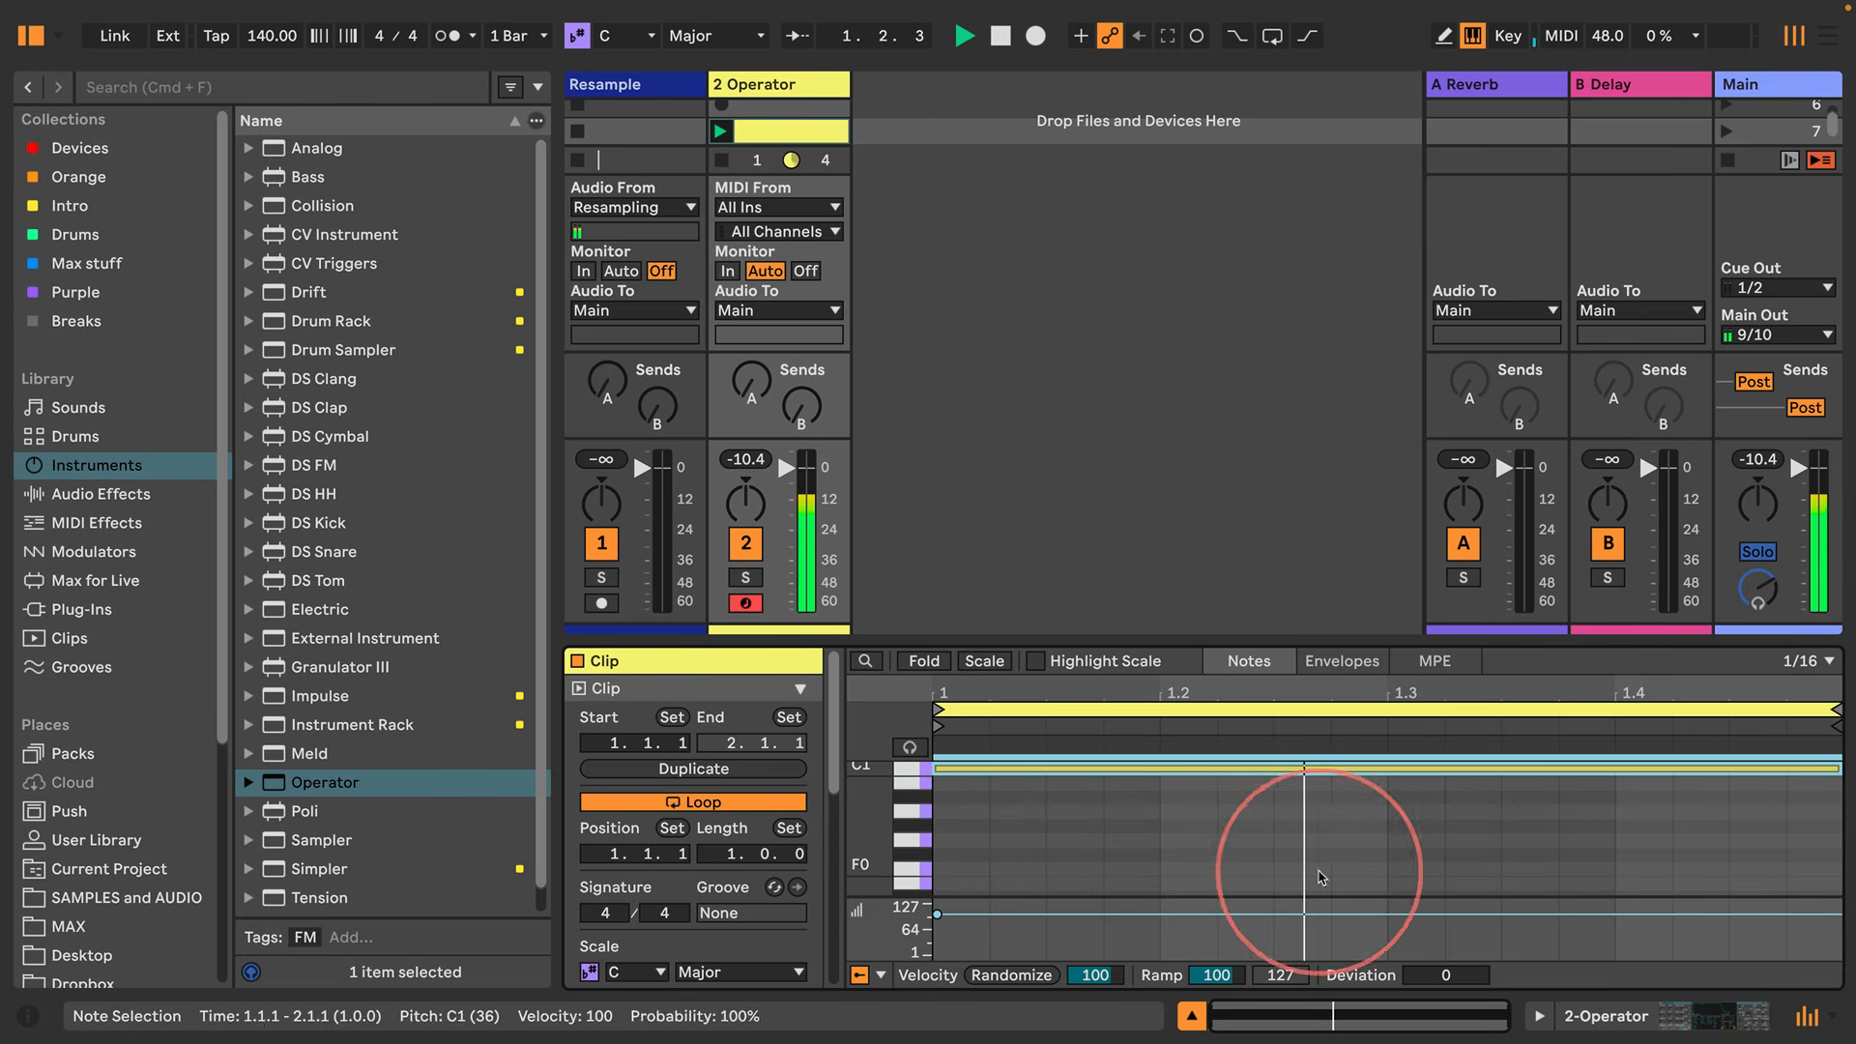
Turn off Operator's built-in filter and add an Auto Filter after it on the track
click(1588, 1017)
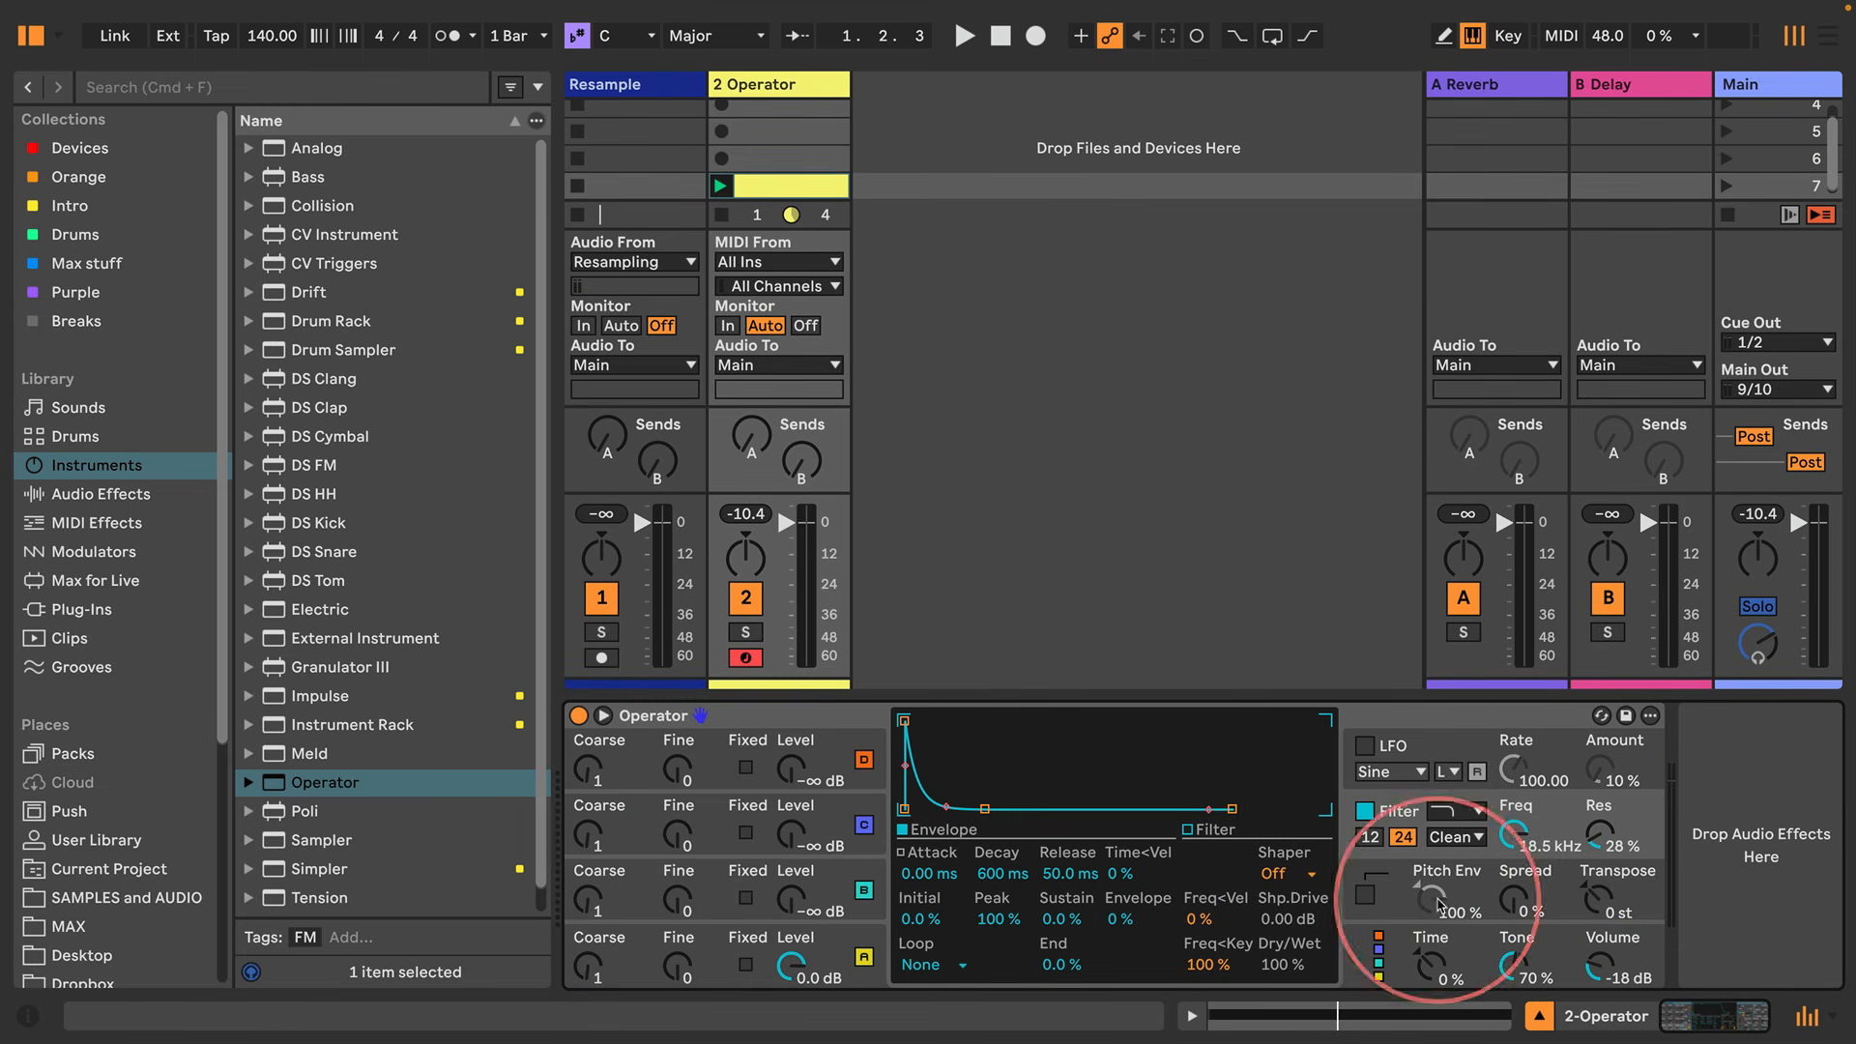
click(1365, 812)
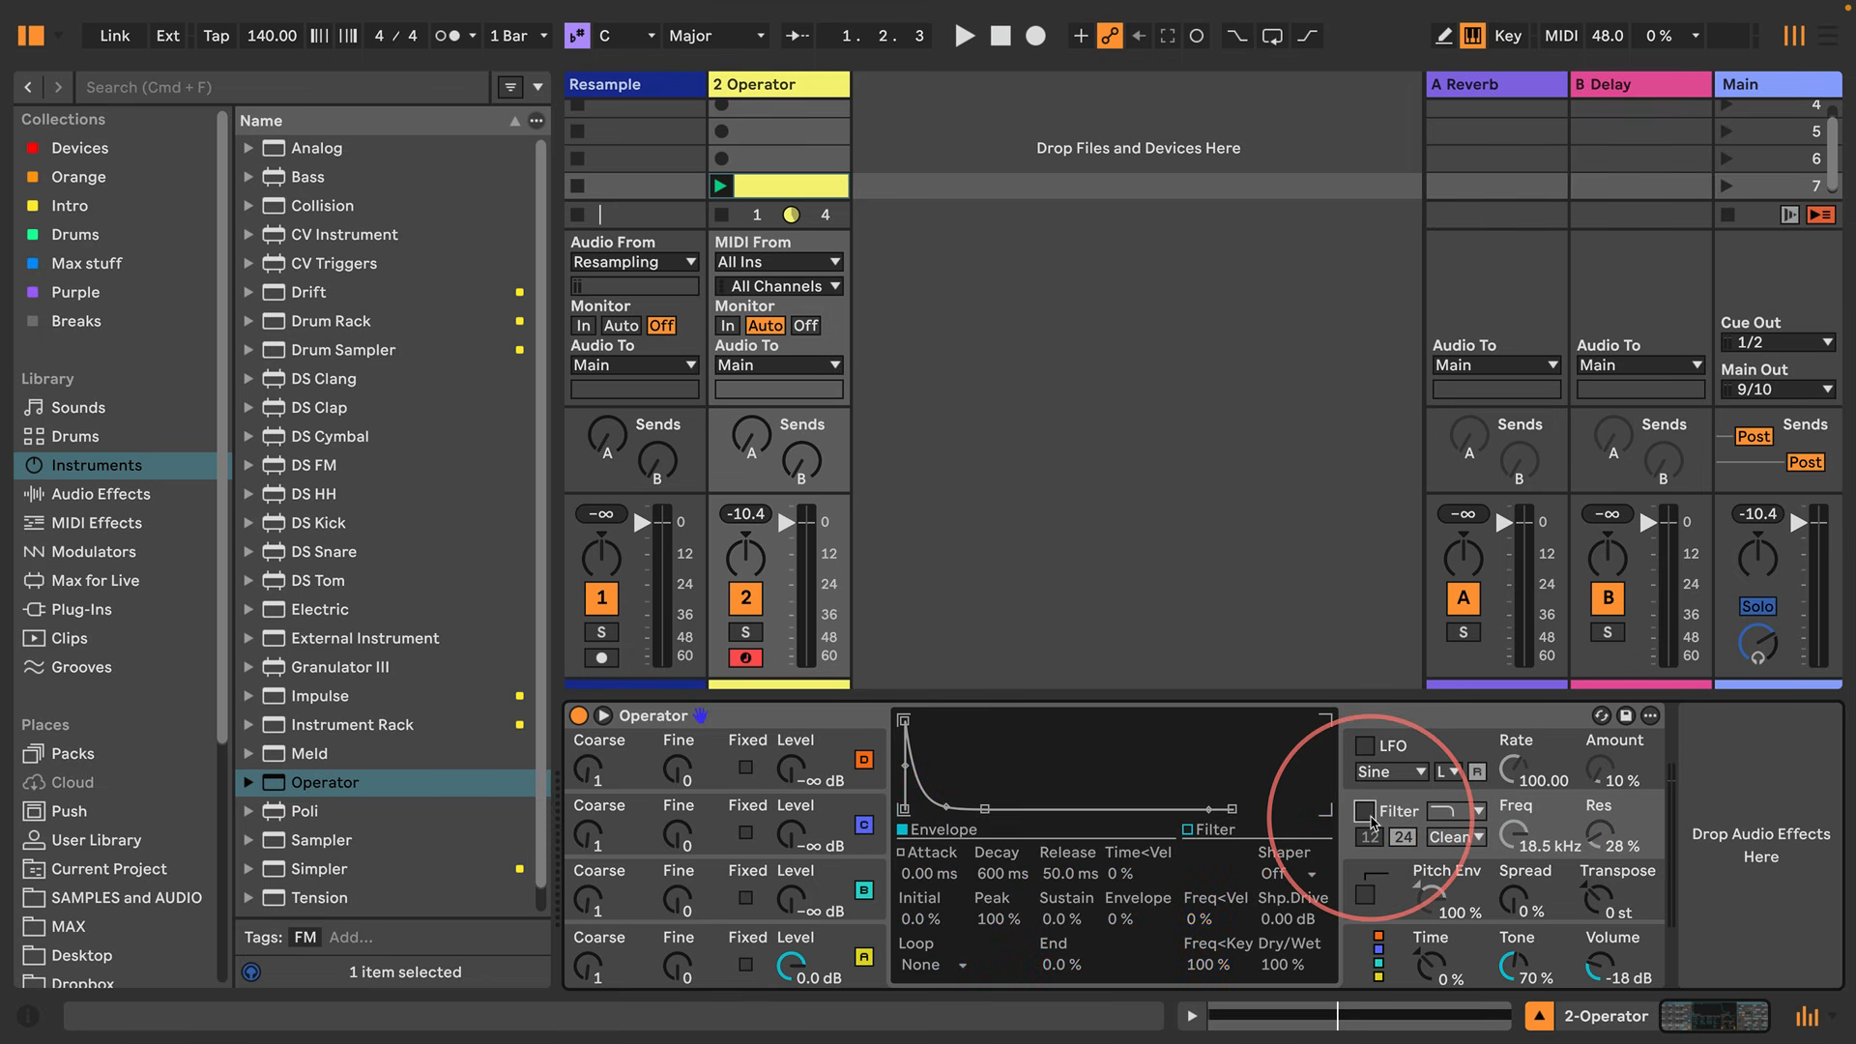
click(135, 494)
drag(309, 263, 1750, 831)
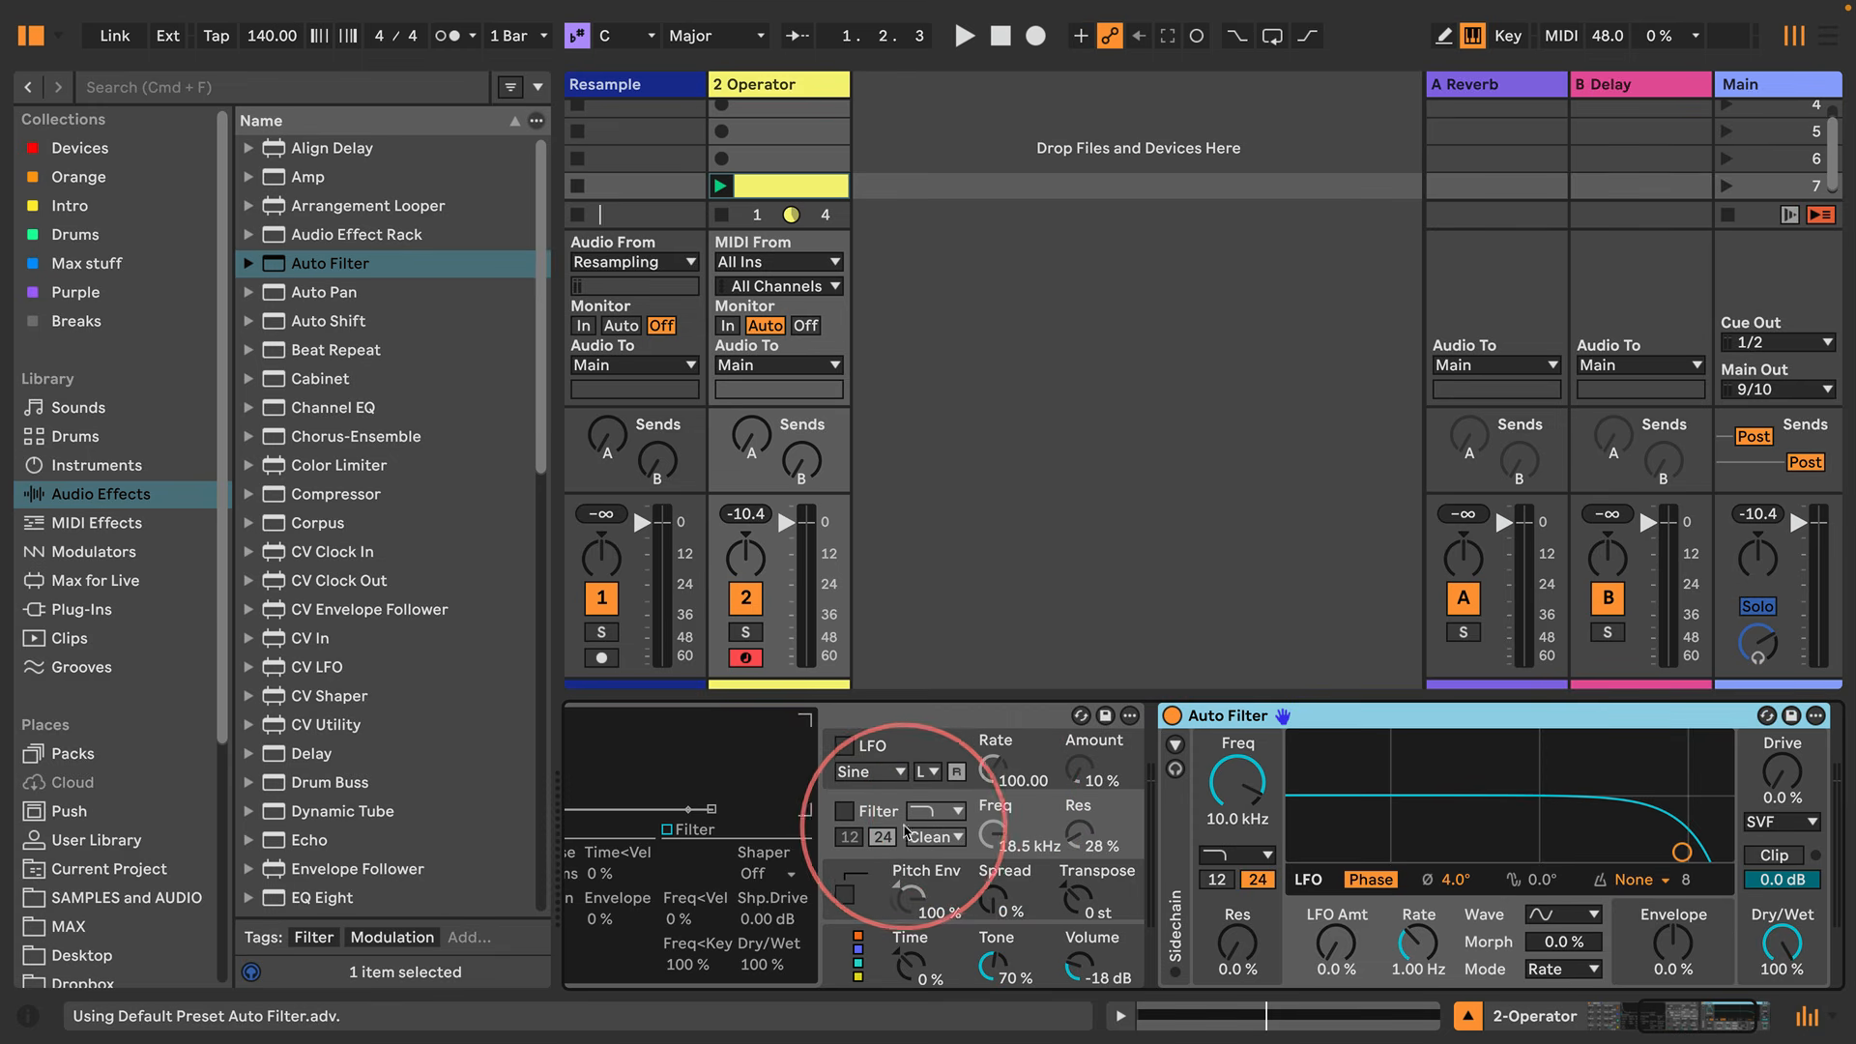
drag(1699, 1033, 1707, 1007)
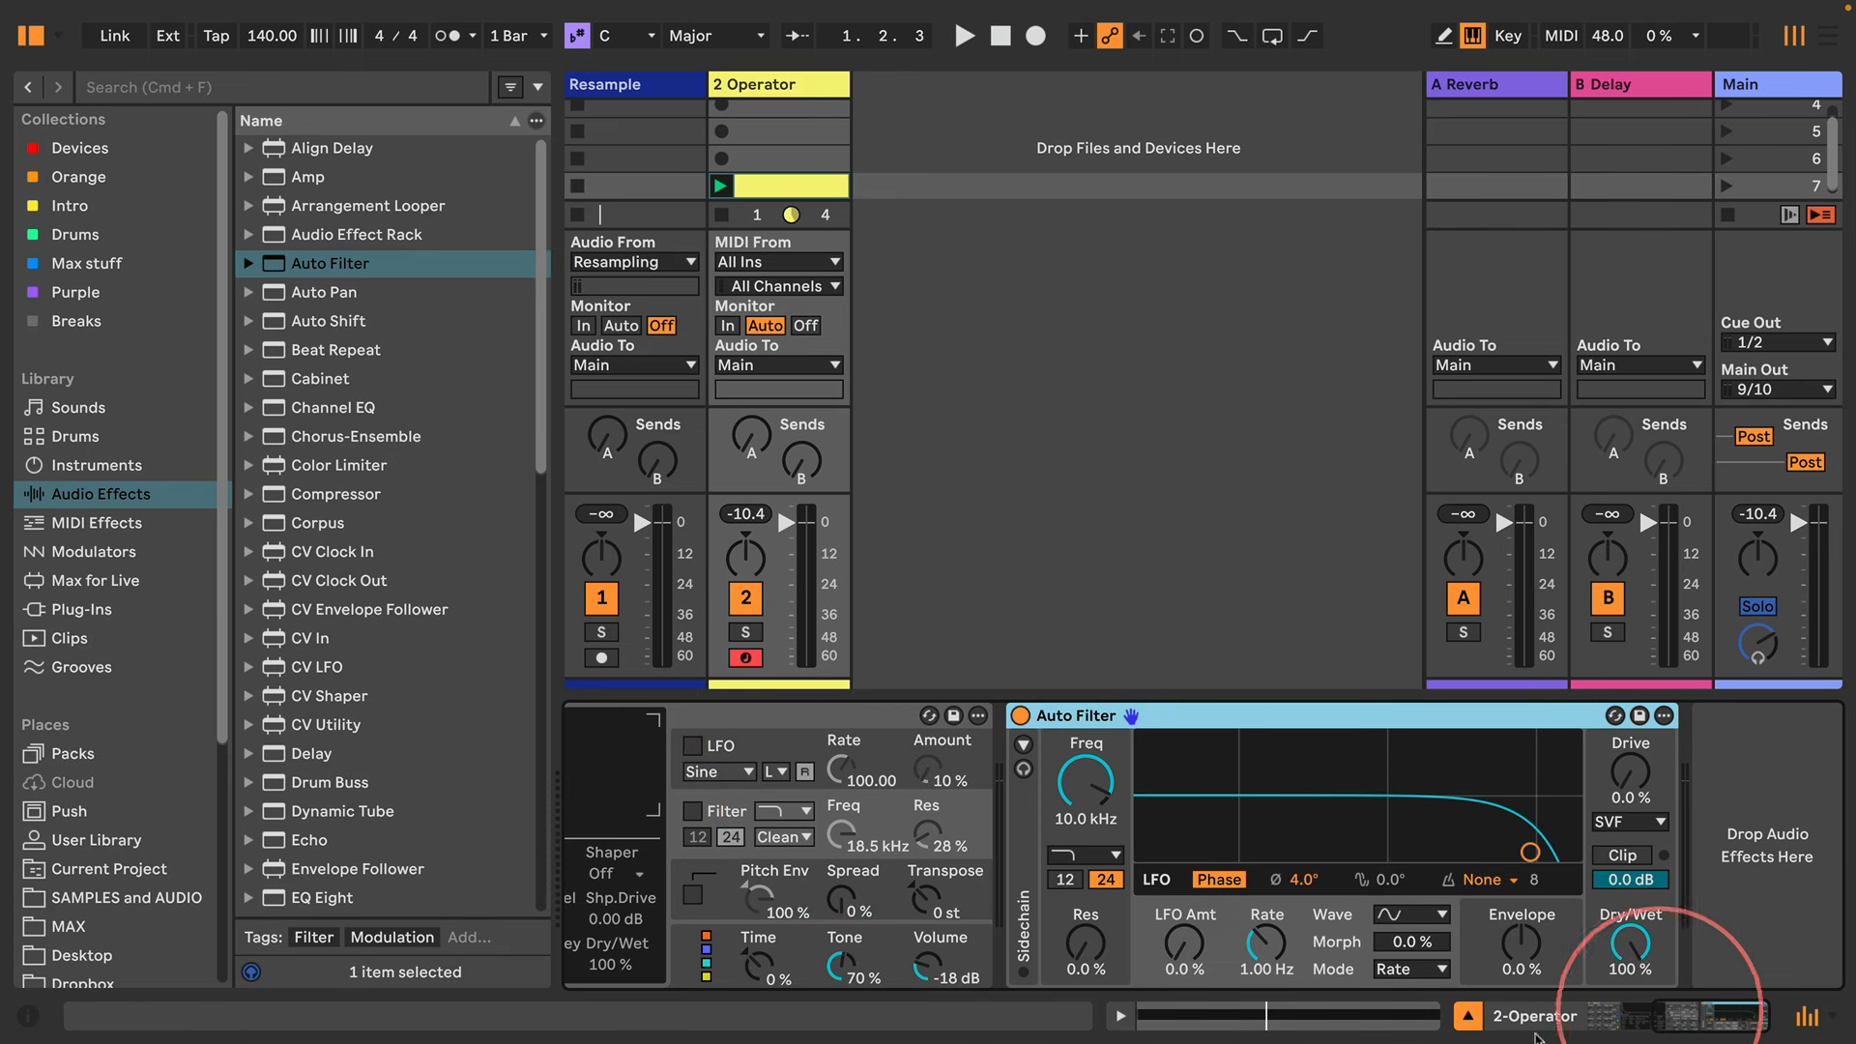
Add Redux after the Auto Filter and collapse the browser
scroll(351, 607, down, 5)
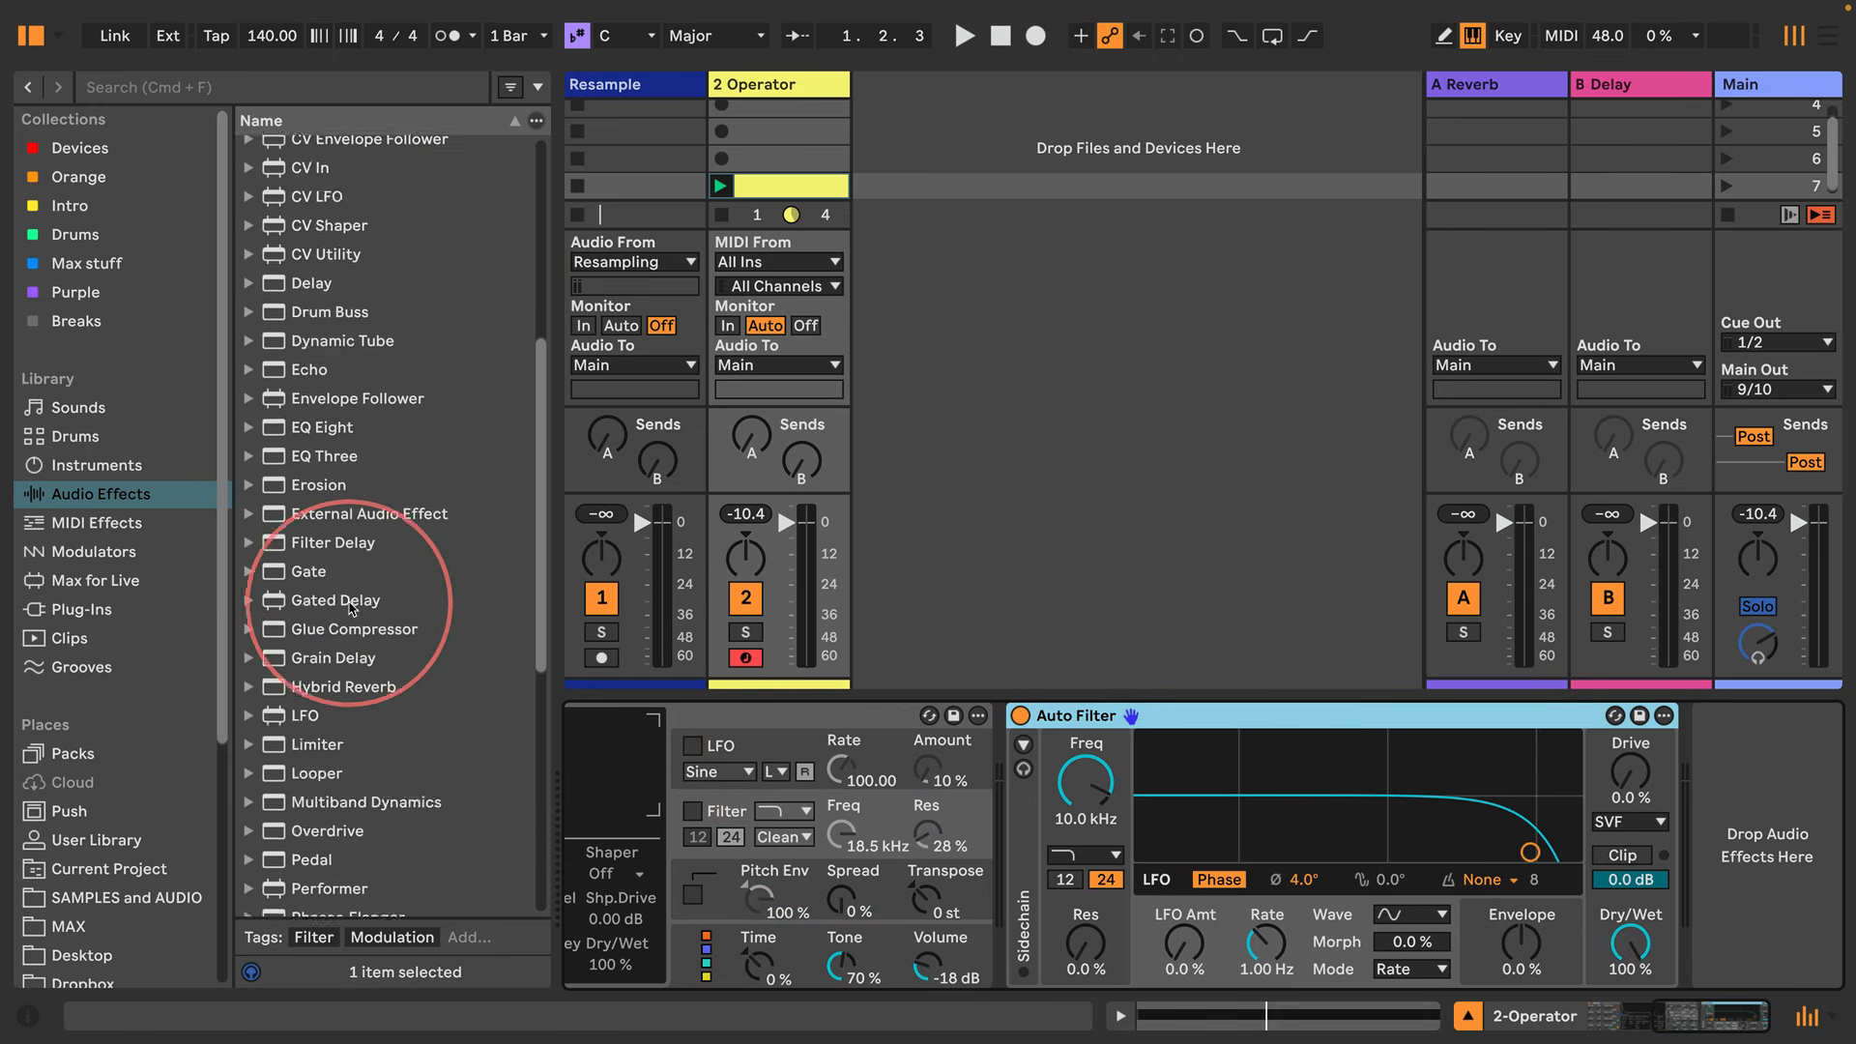
scroll(351, 607, down, 5)
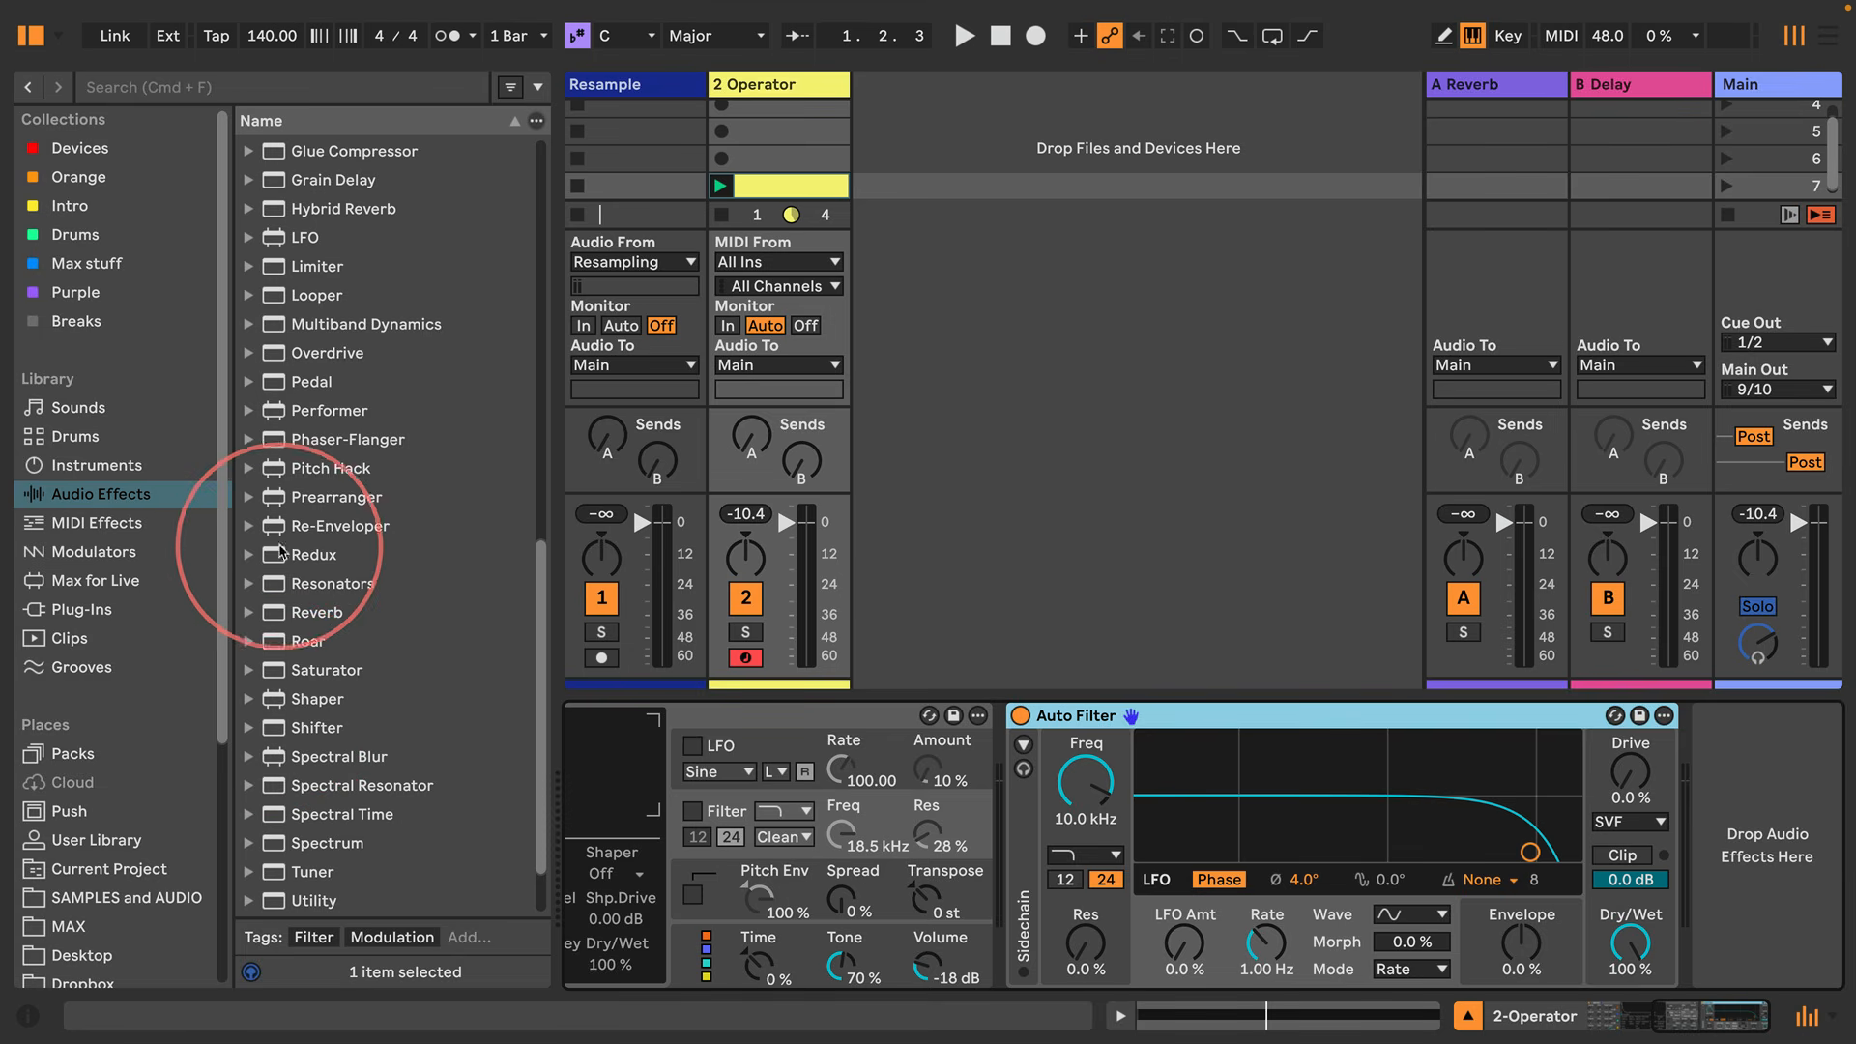
drag(280, 552, 1624, 754)
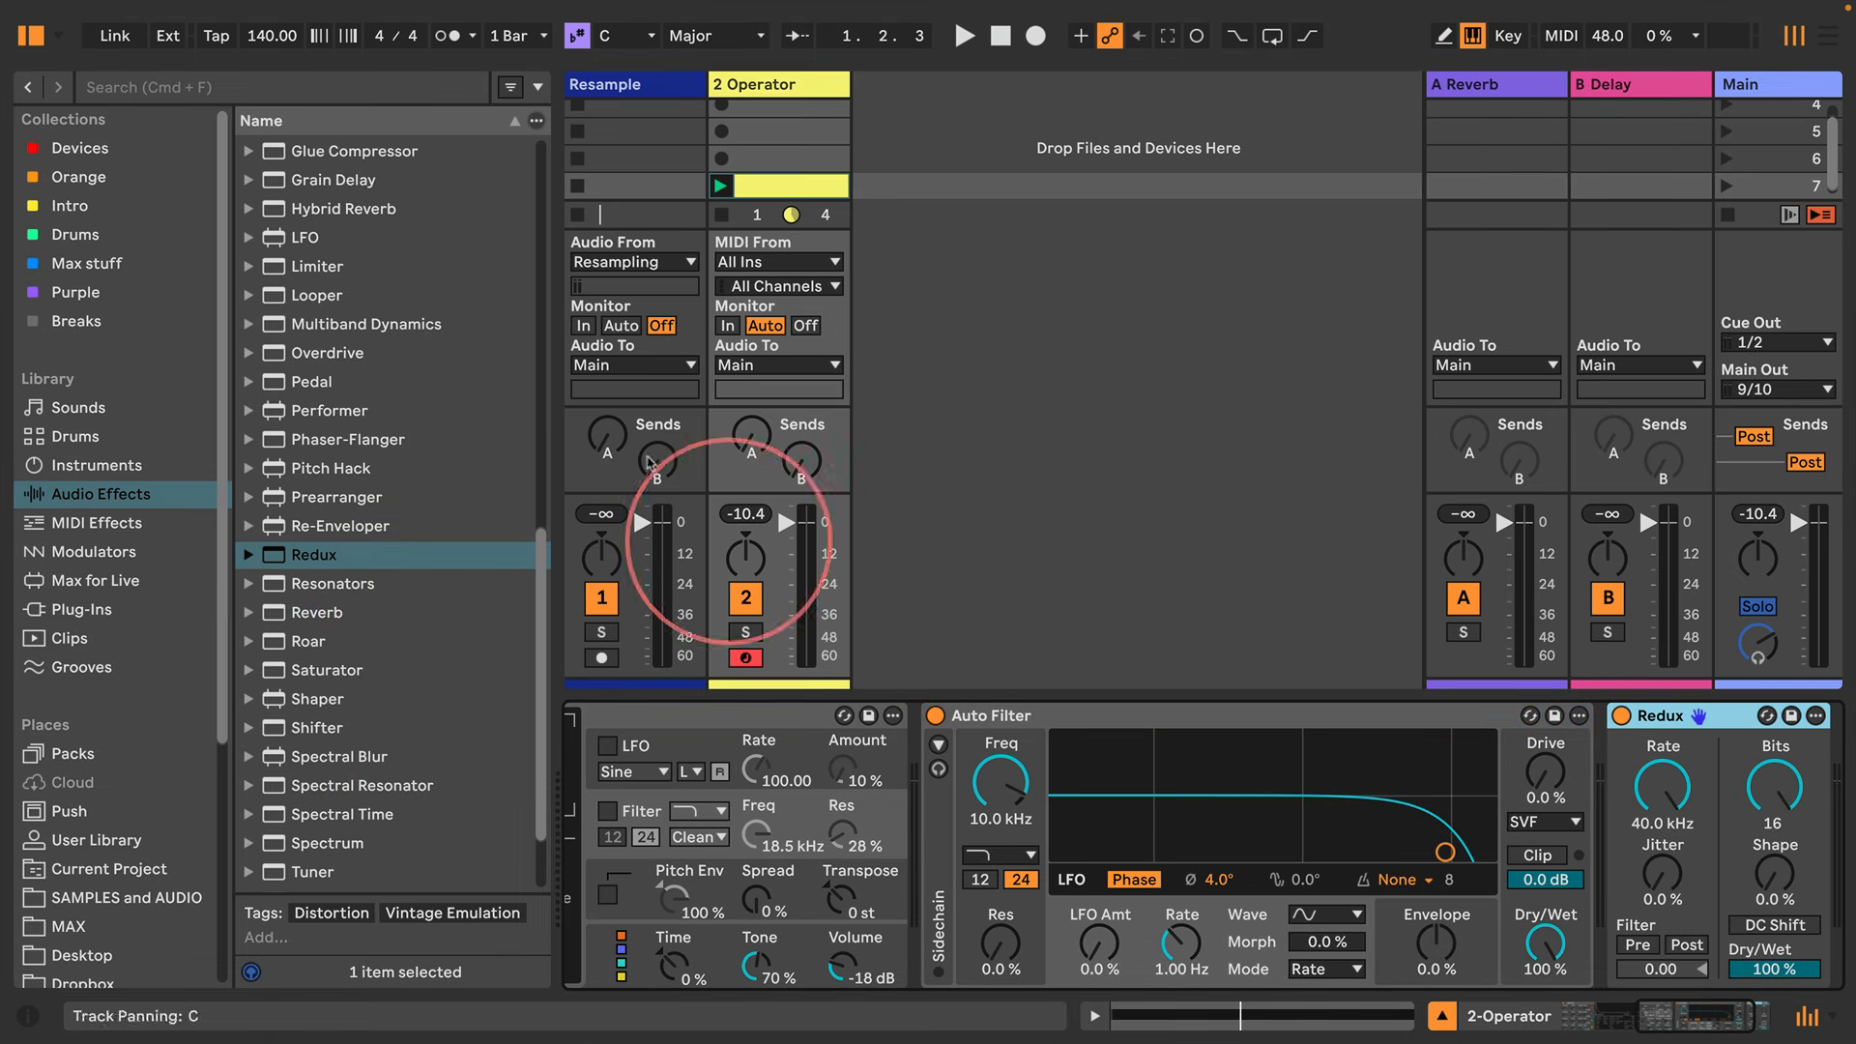
drag(555, 346, 83, 373)
Raise the Auto Filter frequency to 20.0 kHz during playback and set Redux's rate to 2.70 kHz
key(space)
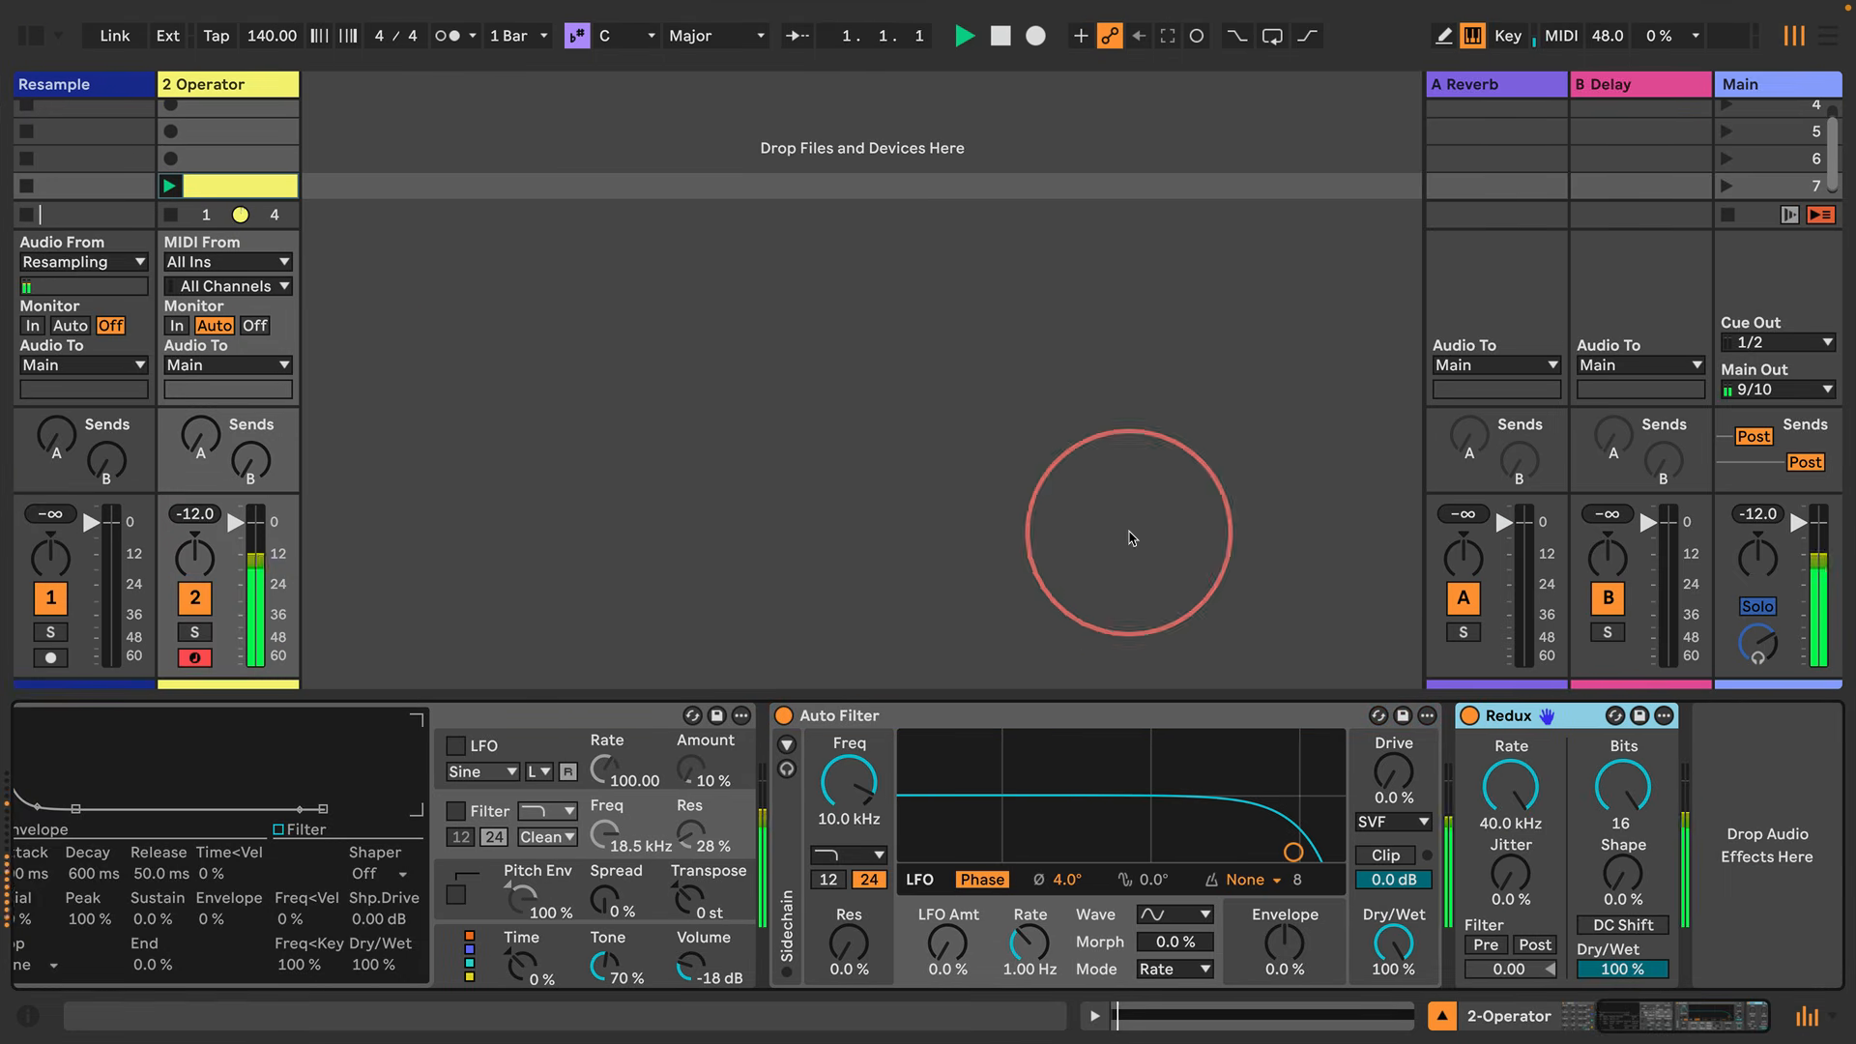
drag(849, 790, 849, 726)
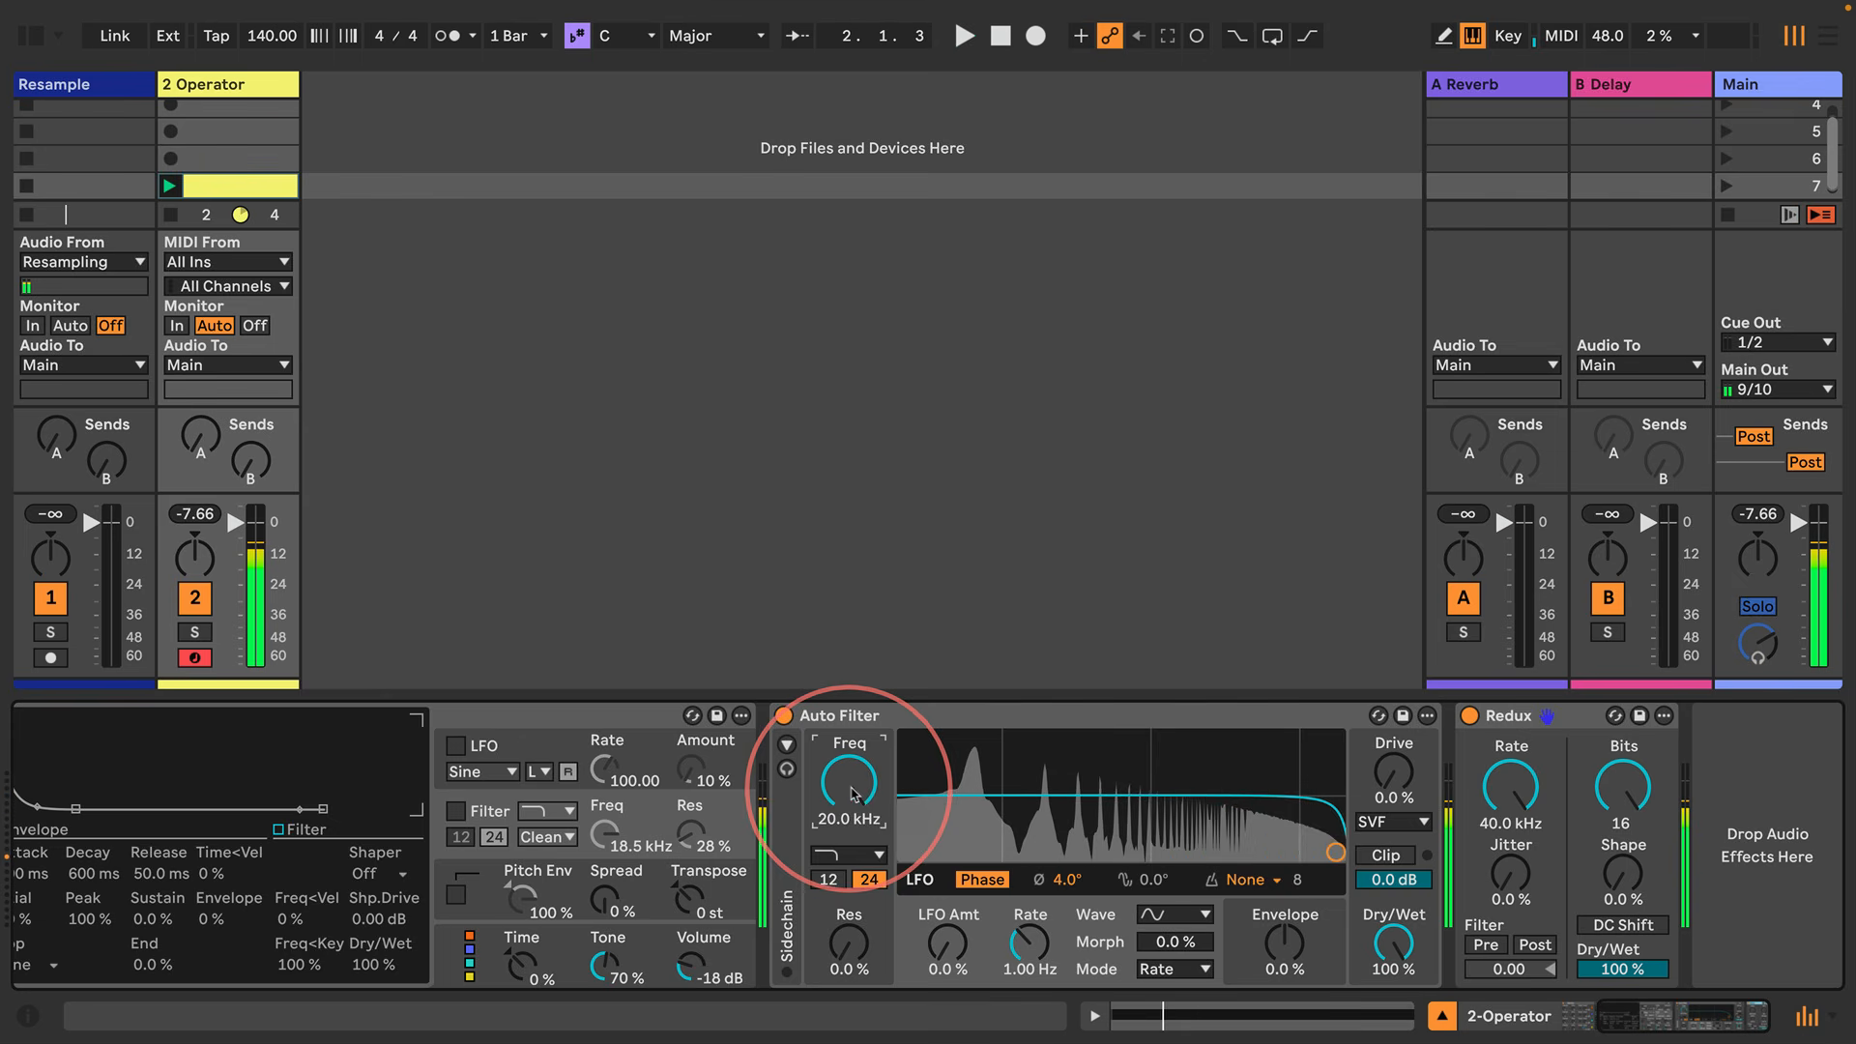
key(space)
drag(1510, 799, 1509, 851)
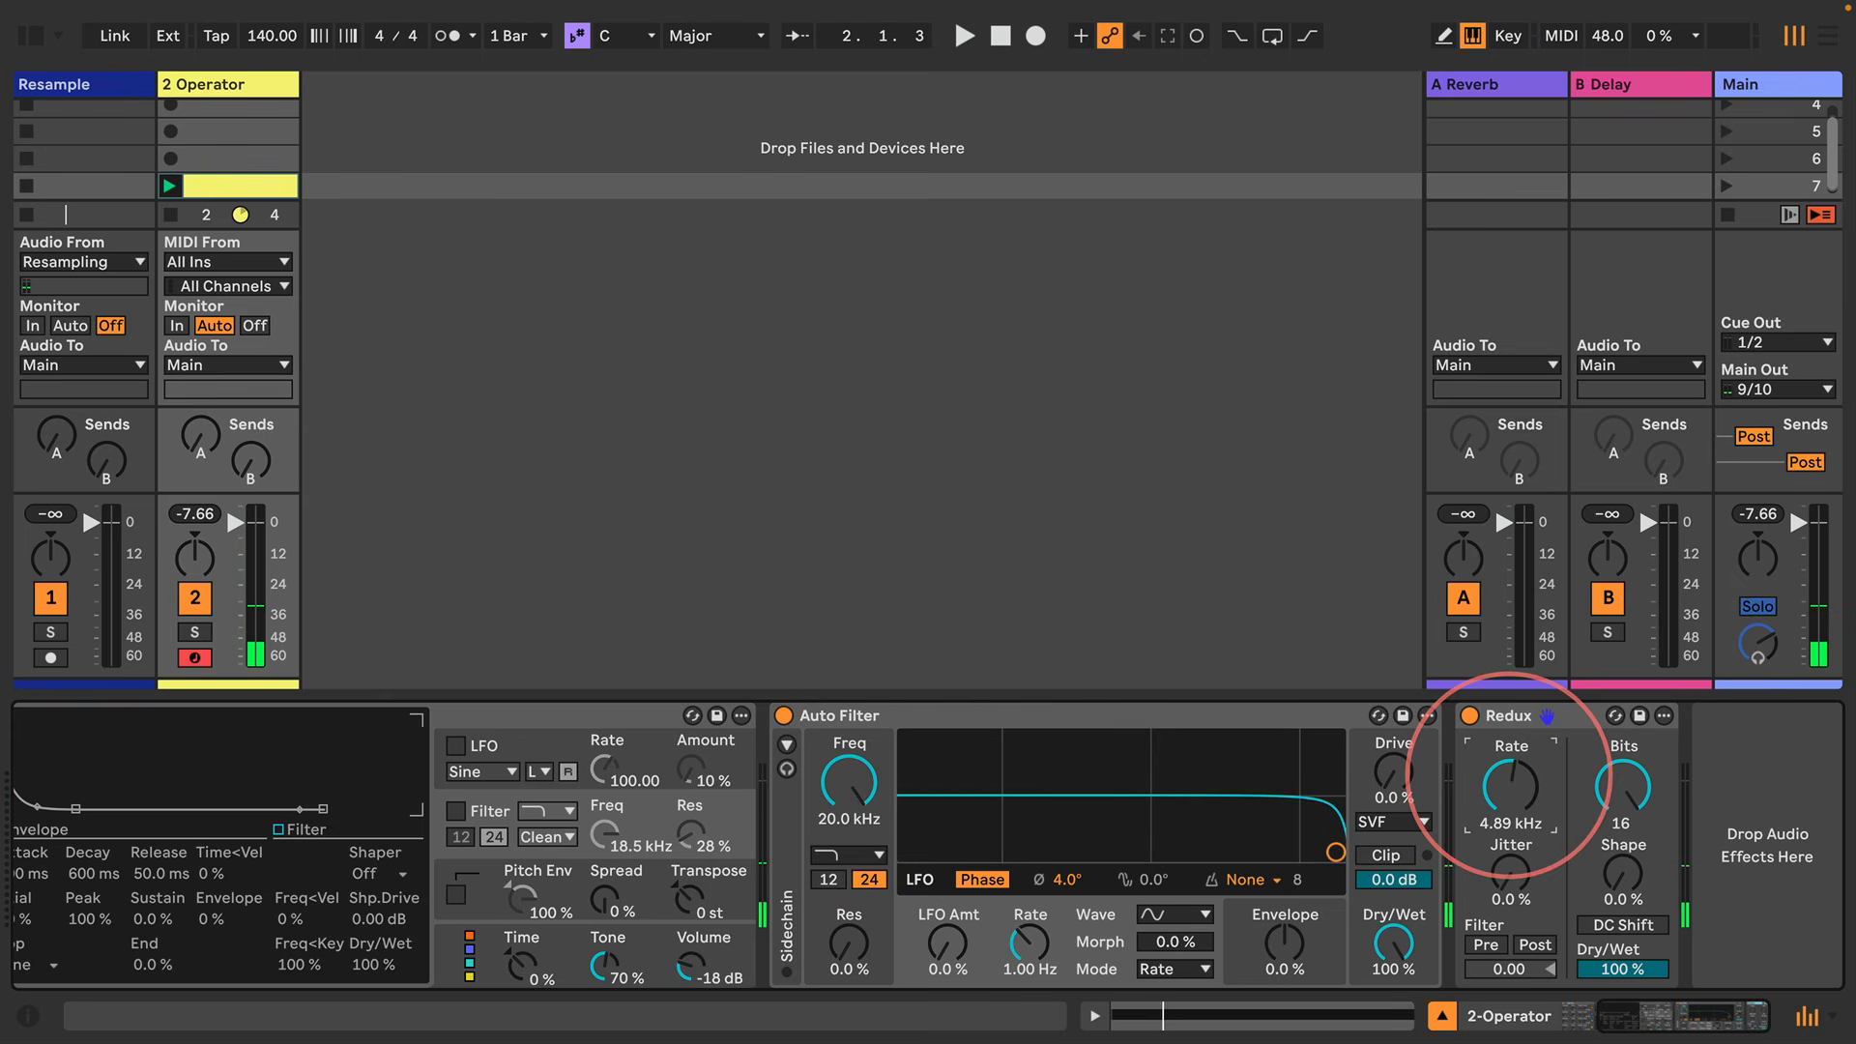
drag(1510, 774, 1513, 785)
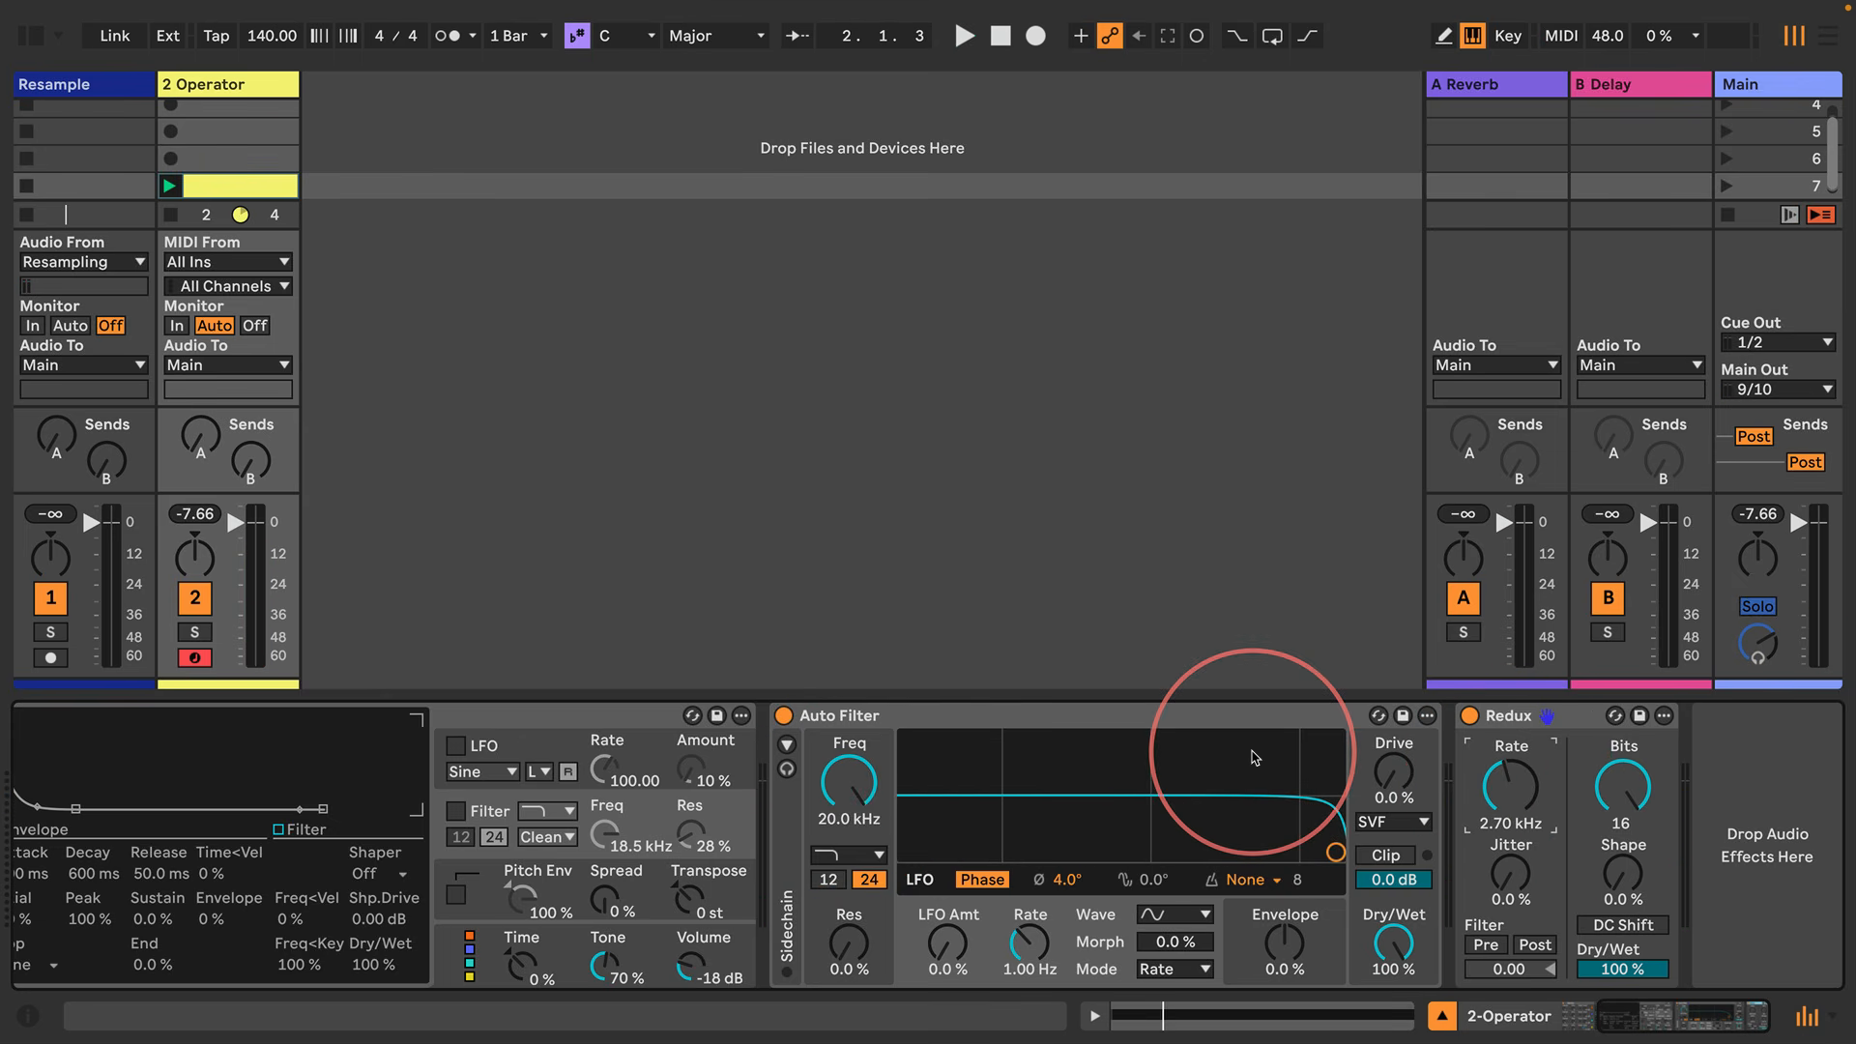
Sweep the Auto Filter frequency during playback, ending at 455 Hz with resonance at 67 %
key(space)
mouse_move(839, 764)
mouse_down()
mouse_move(838, 841)
mouse_move(838, 798)
mouse_up()
drag(849, 943, 849, 909)
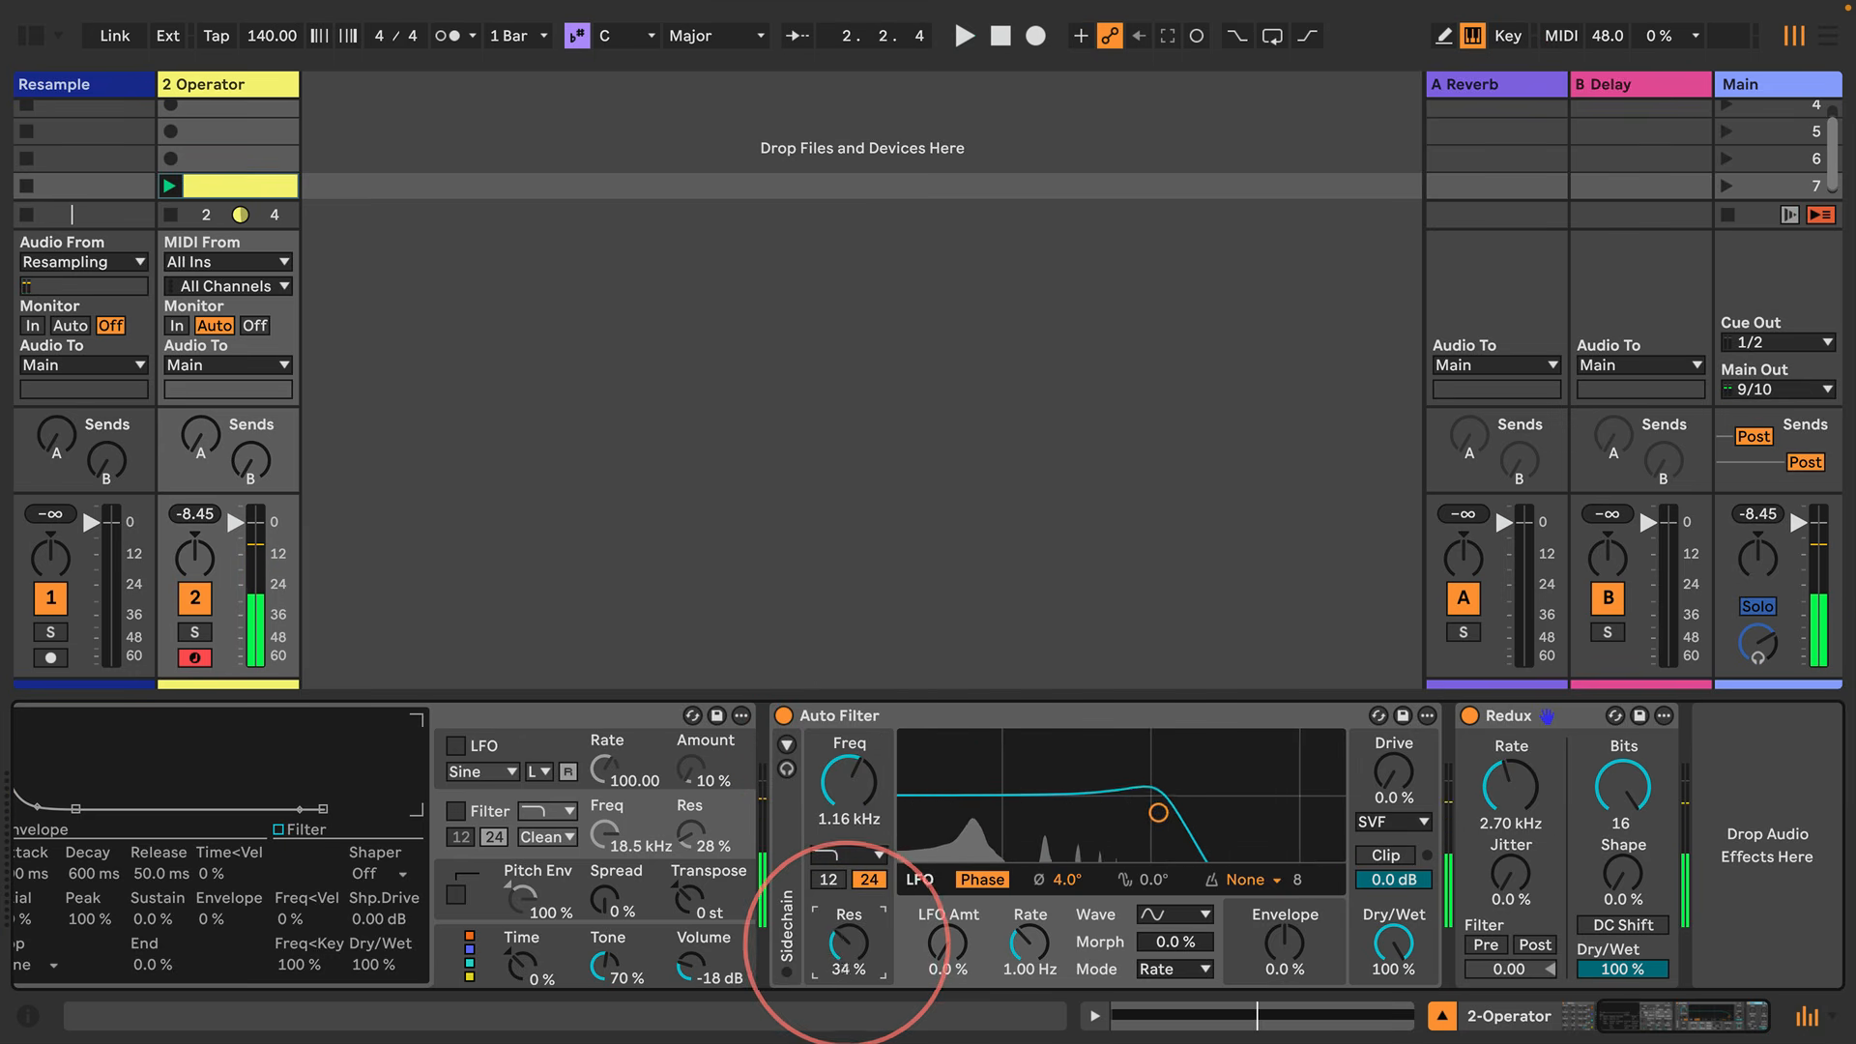
key(space)
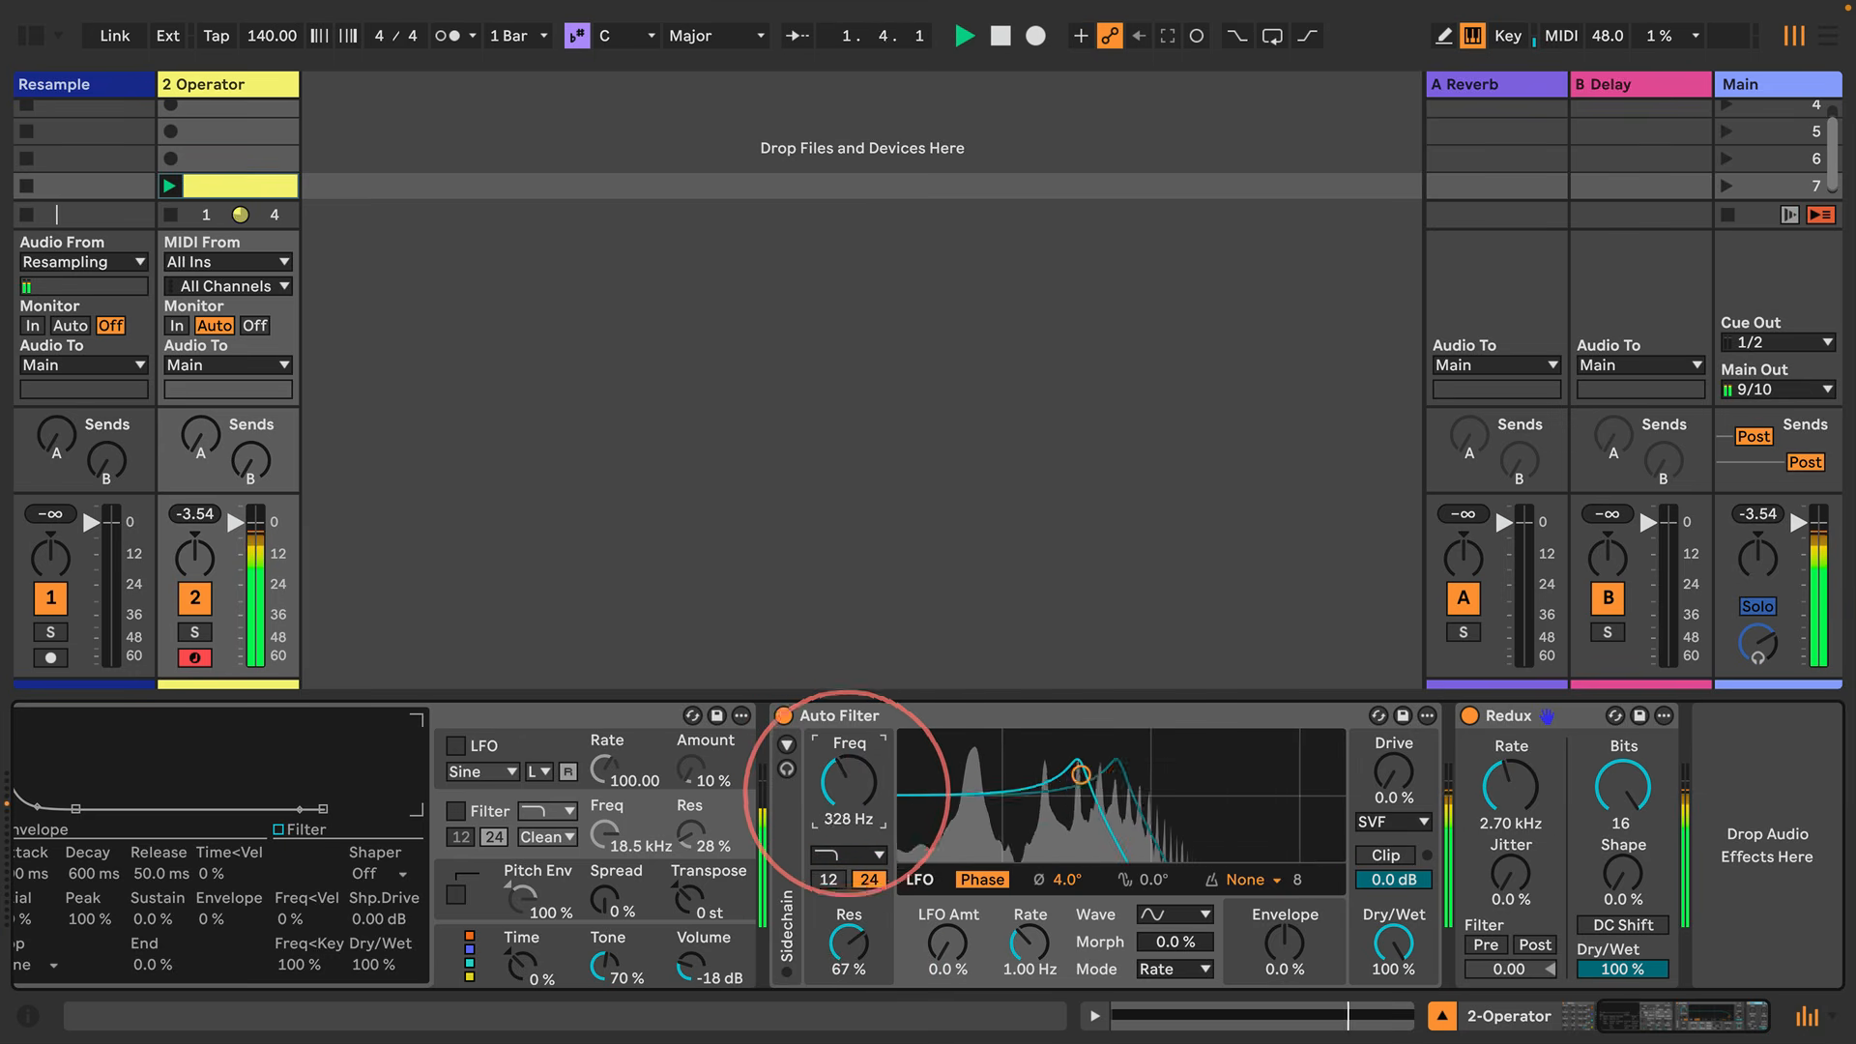
mouse_move(847, 793)
mouse_down()
mouse_move(847, 738)
mouse_move(847, 792)
mouse_move(847, 775)
mouse_up()
key(space)
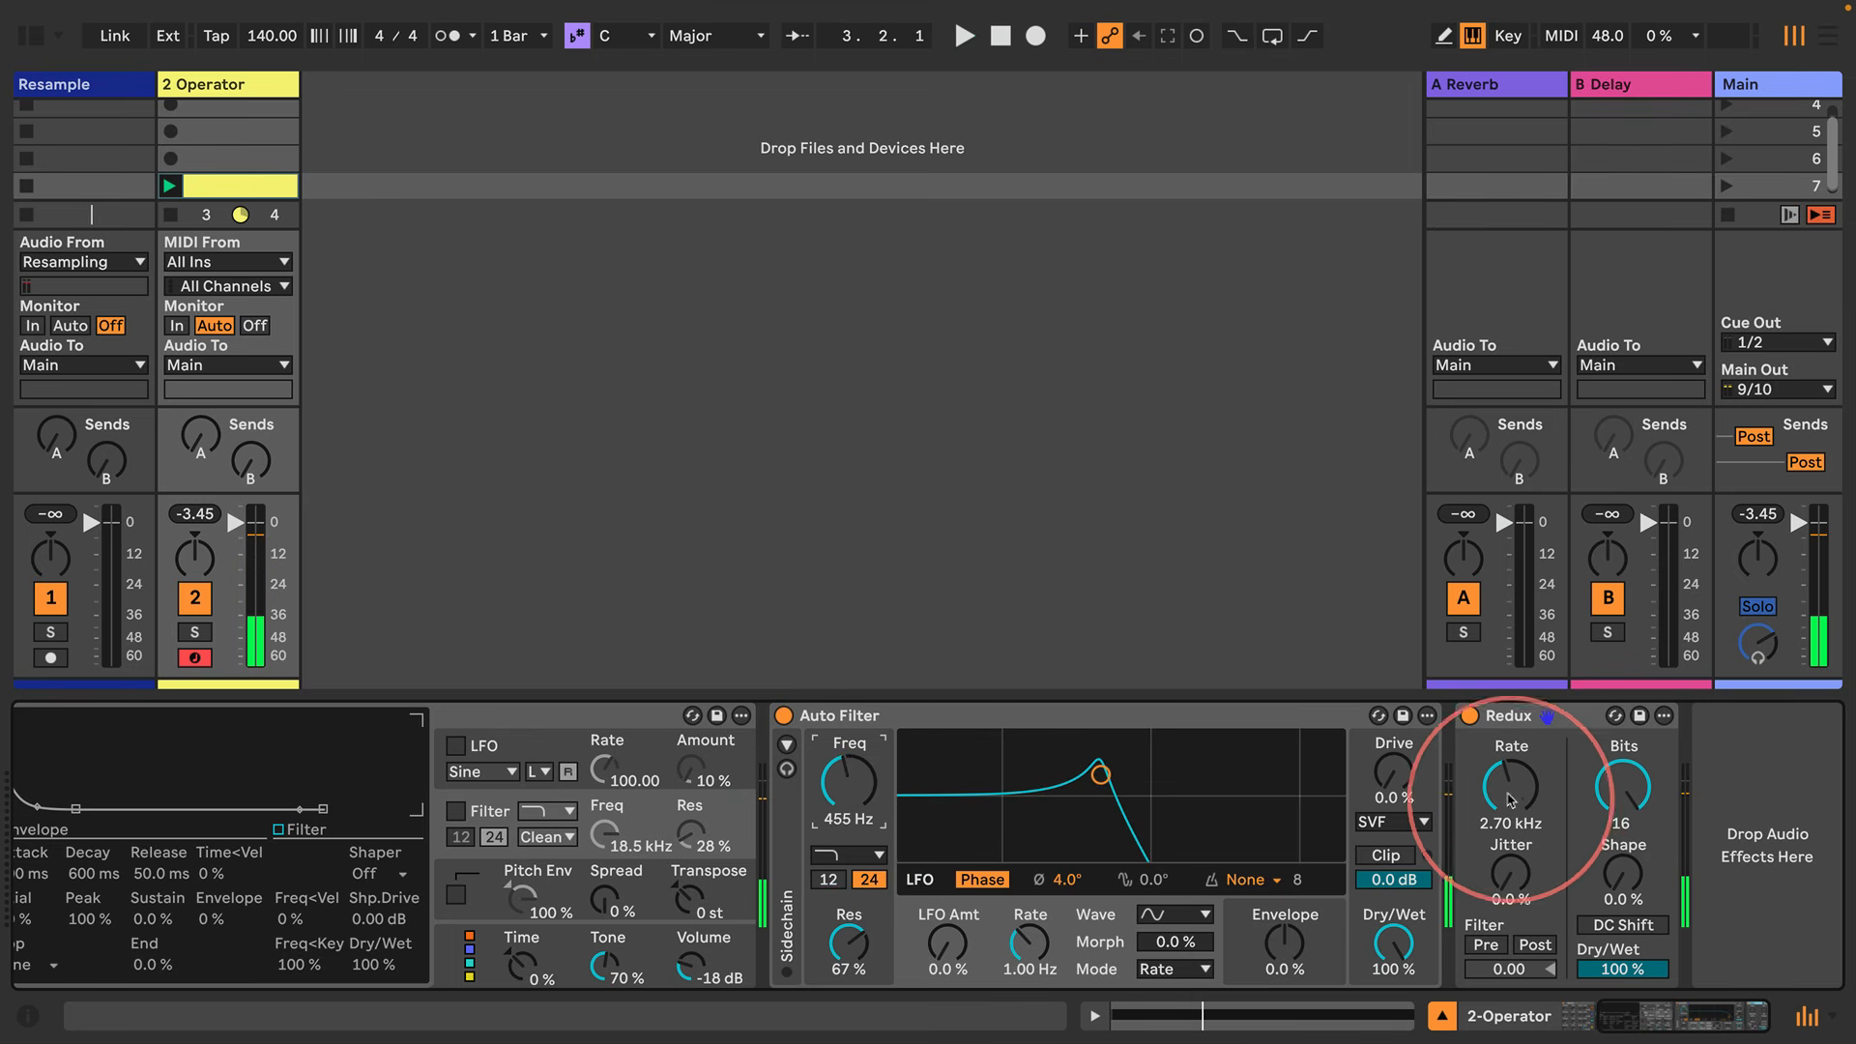
Set Redux's rate to 93.0 Hz and lower the Auto Filter frequency to 263 Hz during playback
drag(1511, 785, 1511, 822)
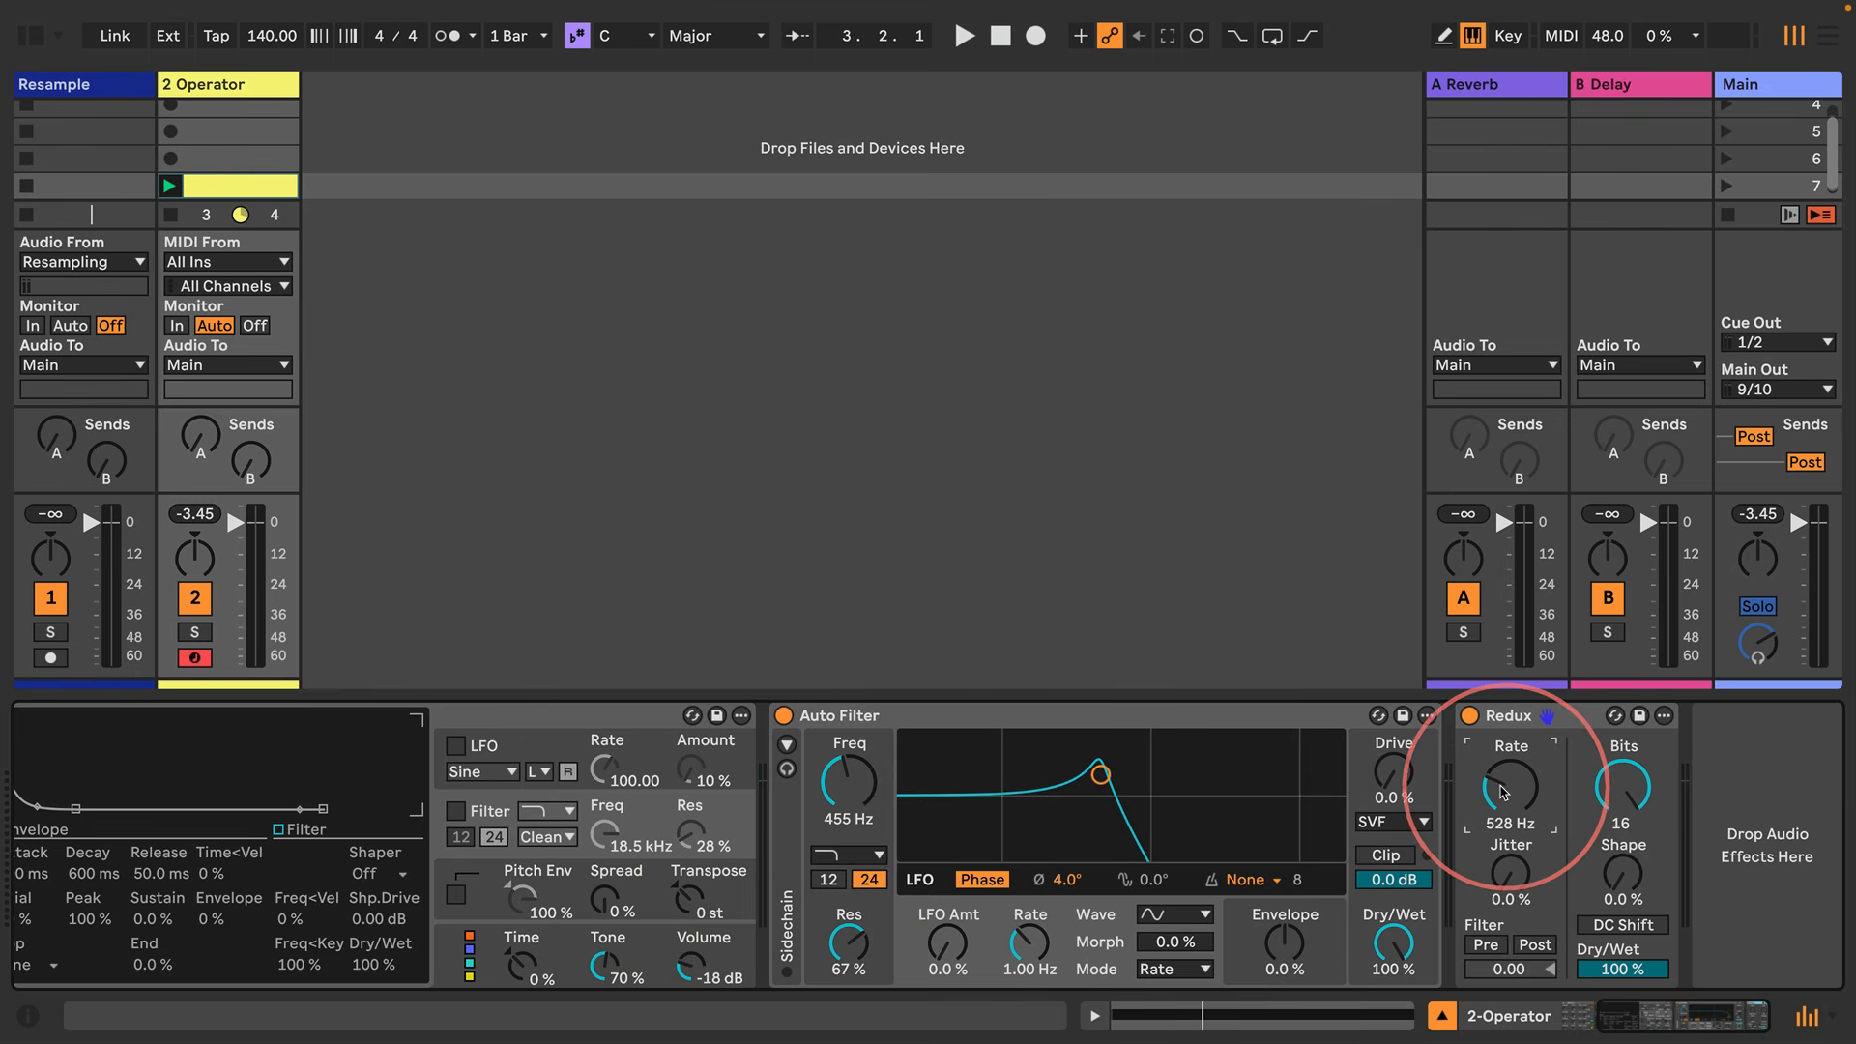
key(space)
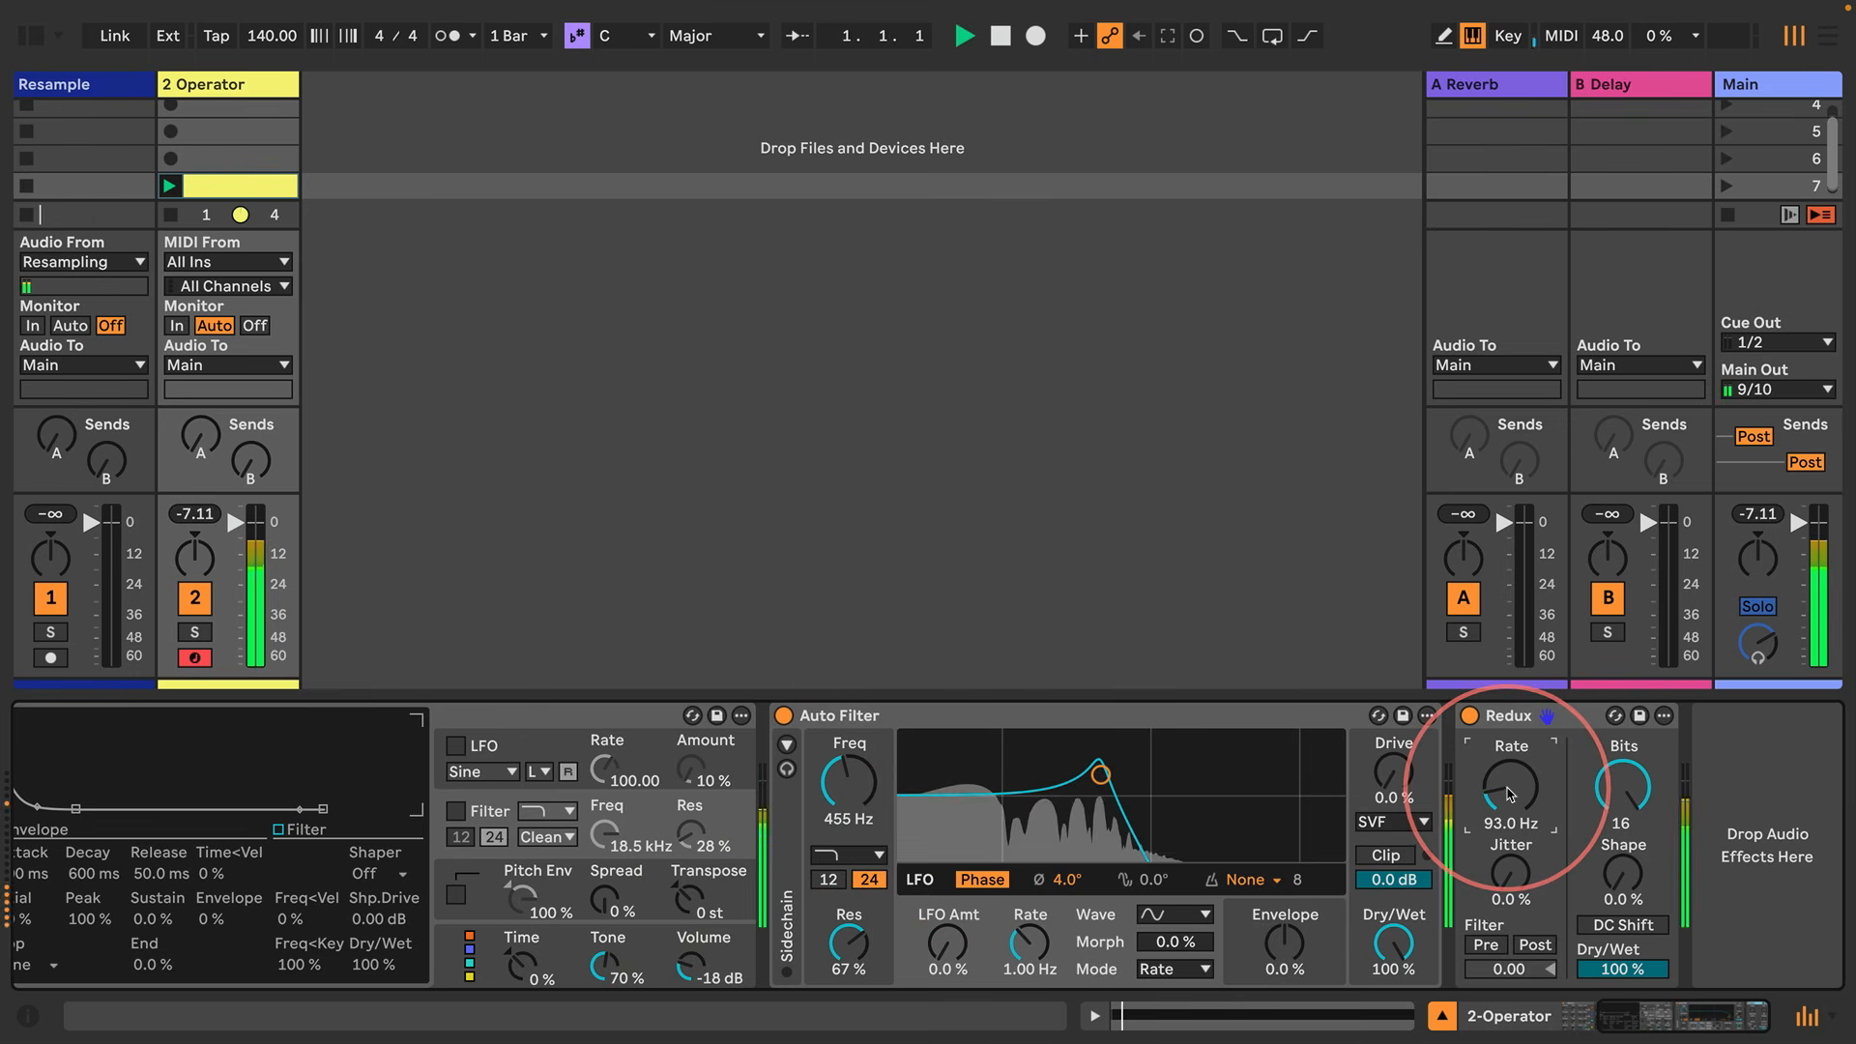
mouse_move(848, 783)
mouse_down()
mouse_move(847, 822)
mouse_move(847, 763)
mouse_move(848, 807)
mouse_up()
key(space)
Set Redux's rate to 28.7 kHz and the Auto Filter frequency to 328 Hz during playback
mouse_move(1511, 785)
mouse_down()
mouse_move(1511, 754)
mouse_move(1511, 778)
mouse_up()
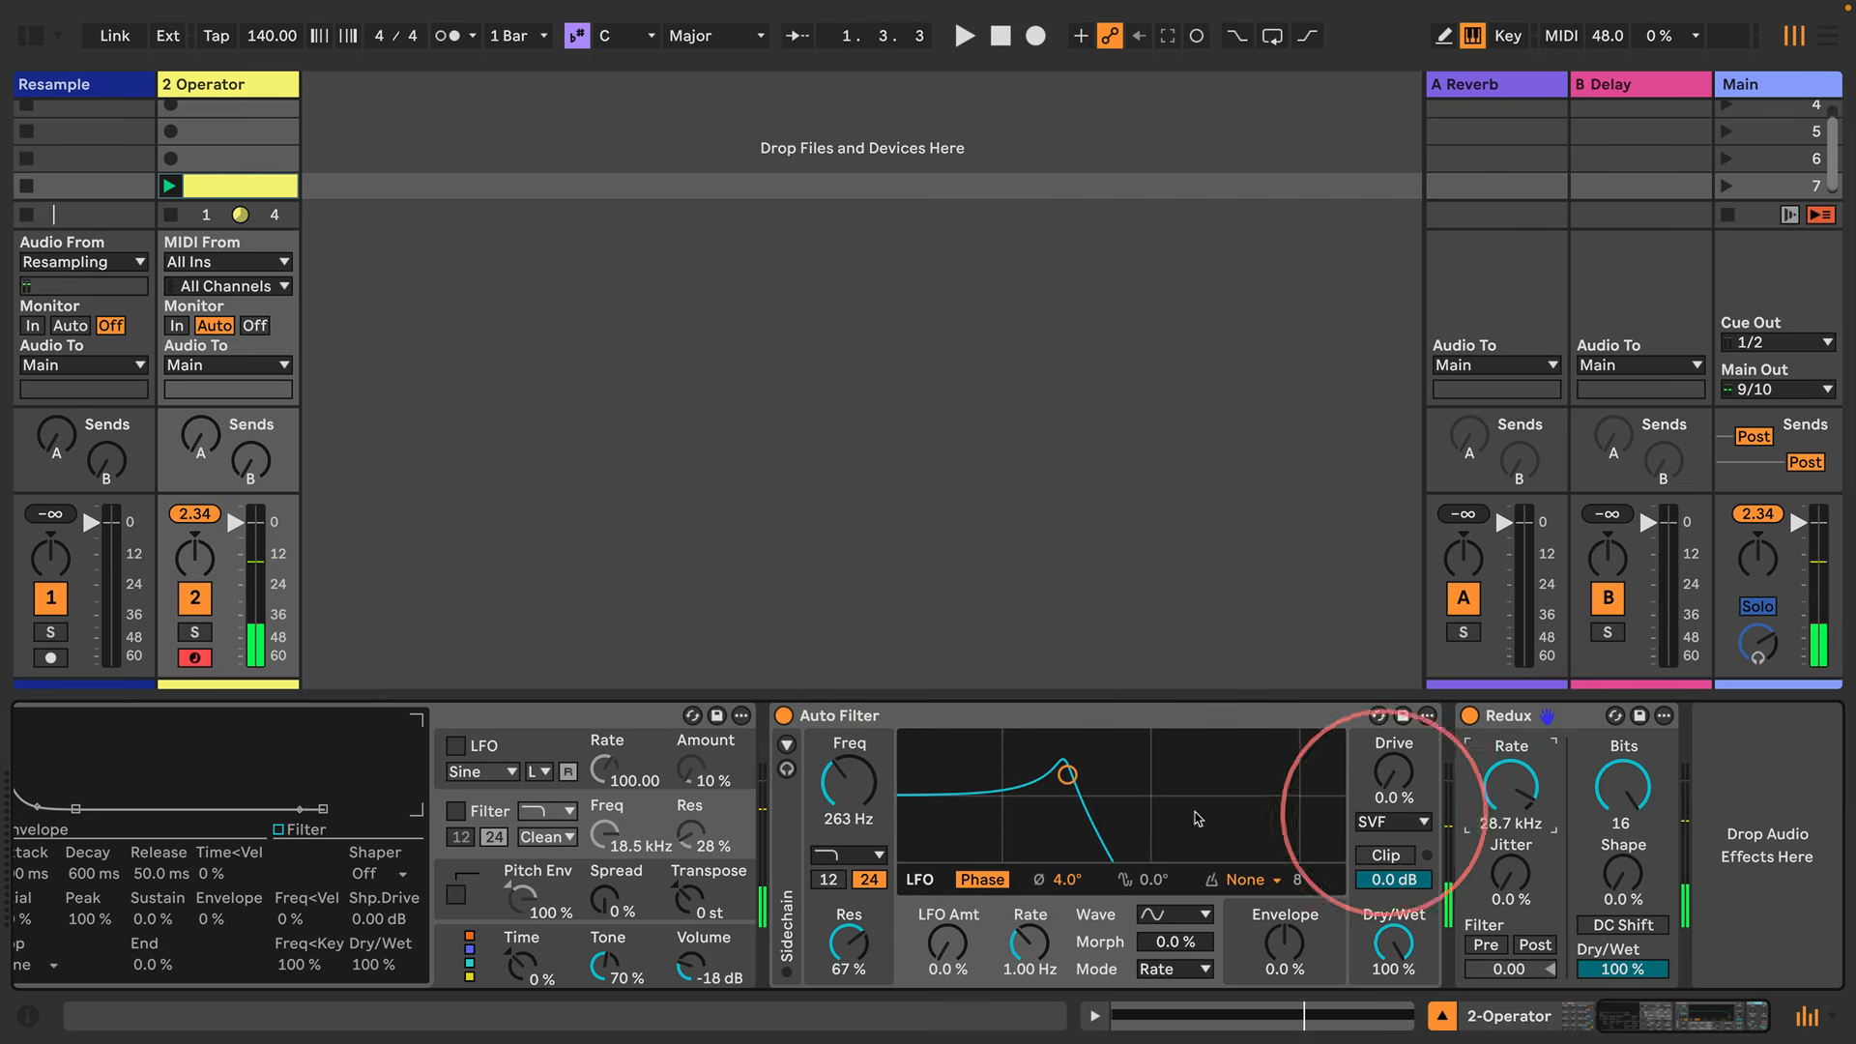
key(space)
drag(848, 785, 848, 773)
key(space)
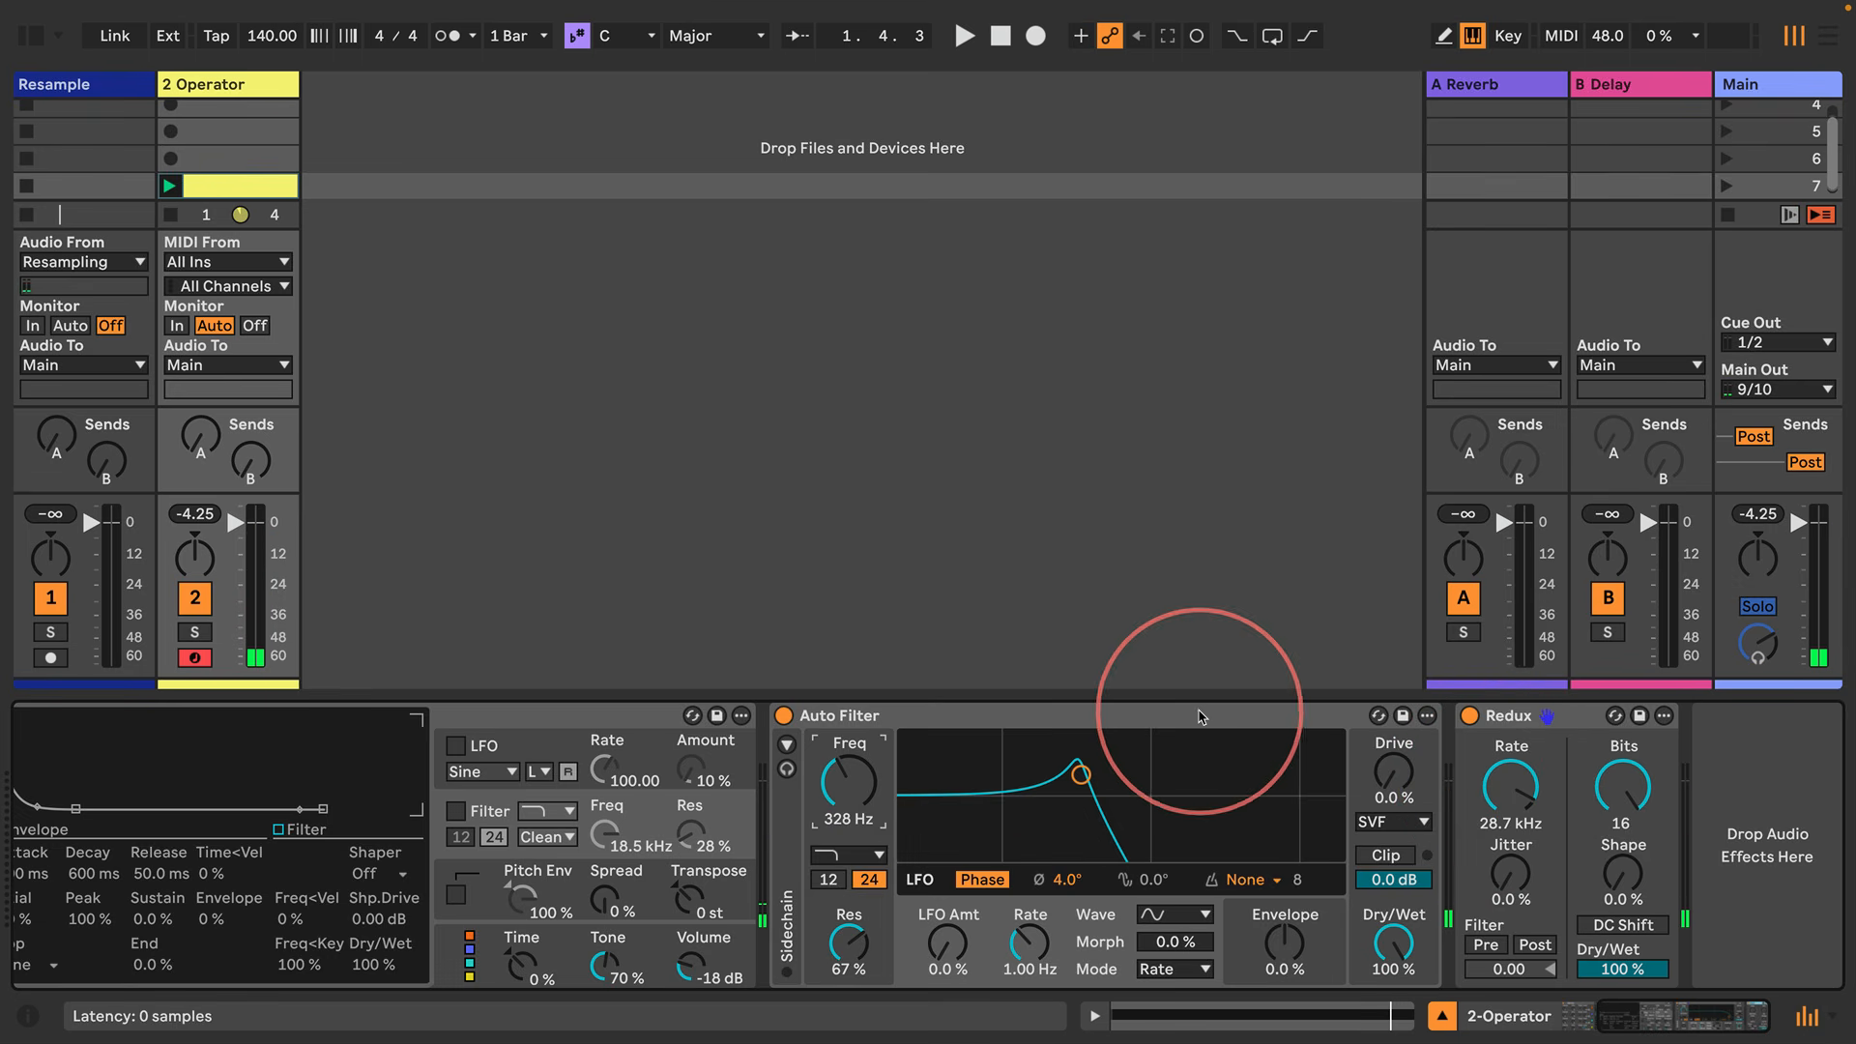
Group the Auto Filter and Redux into an Audio Effect Rack
click(1180, 715)
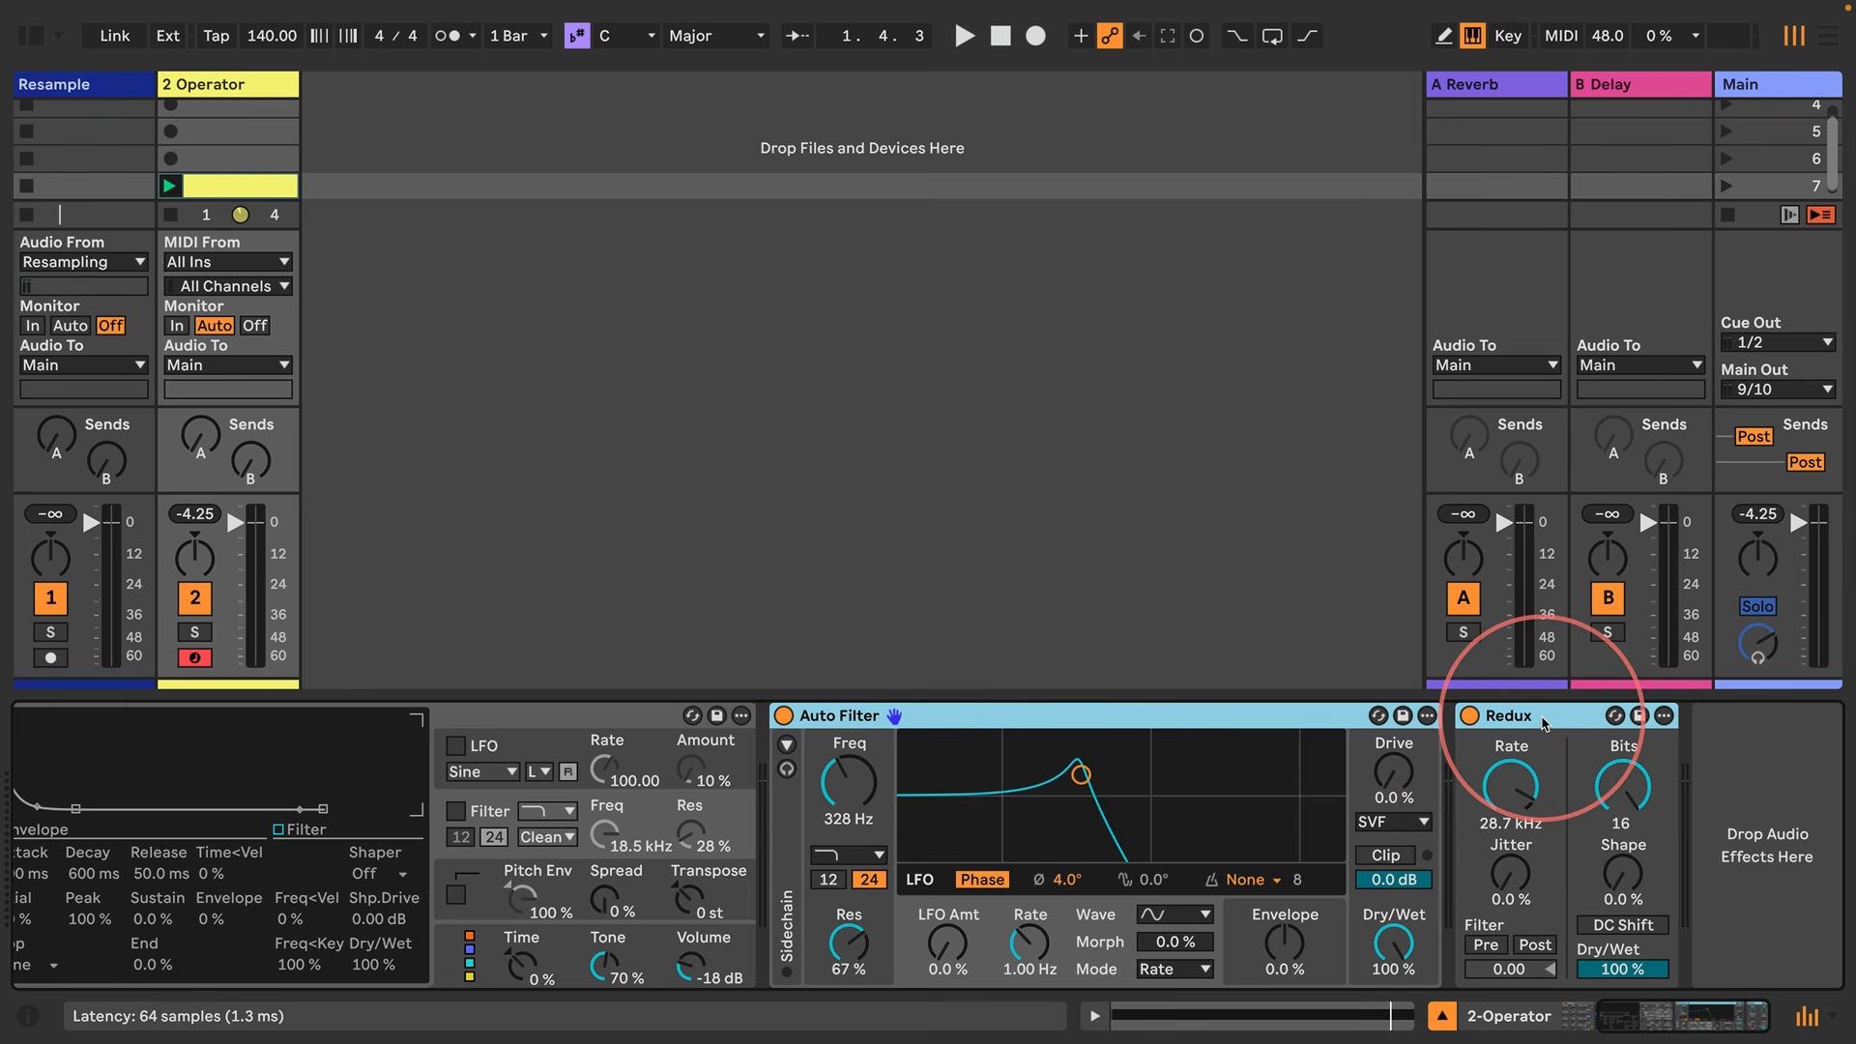
key(ctrl+g)
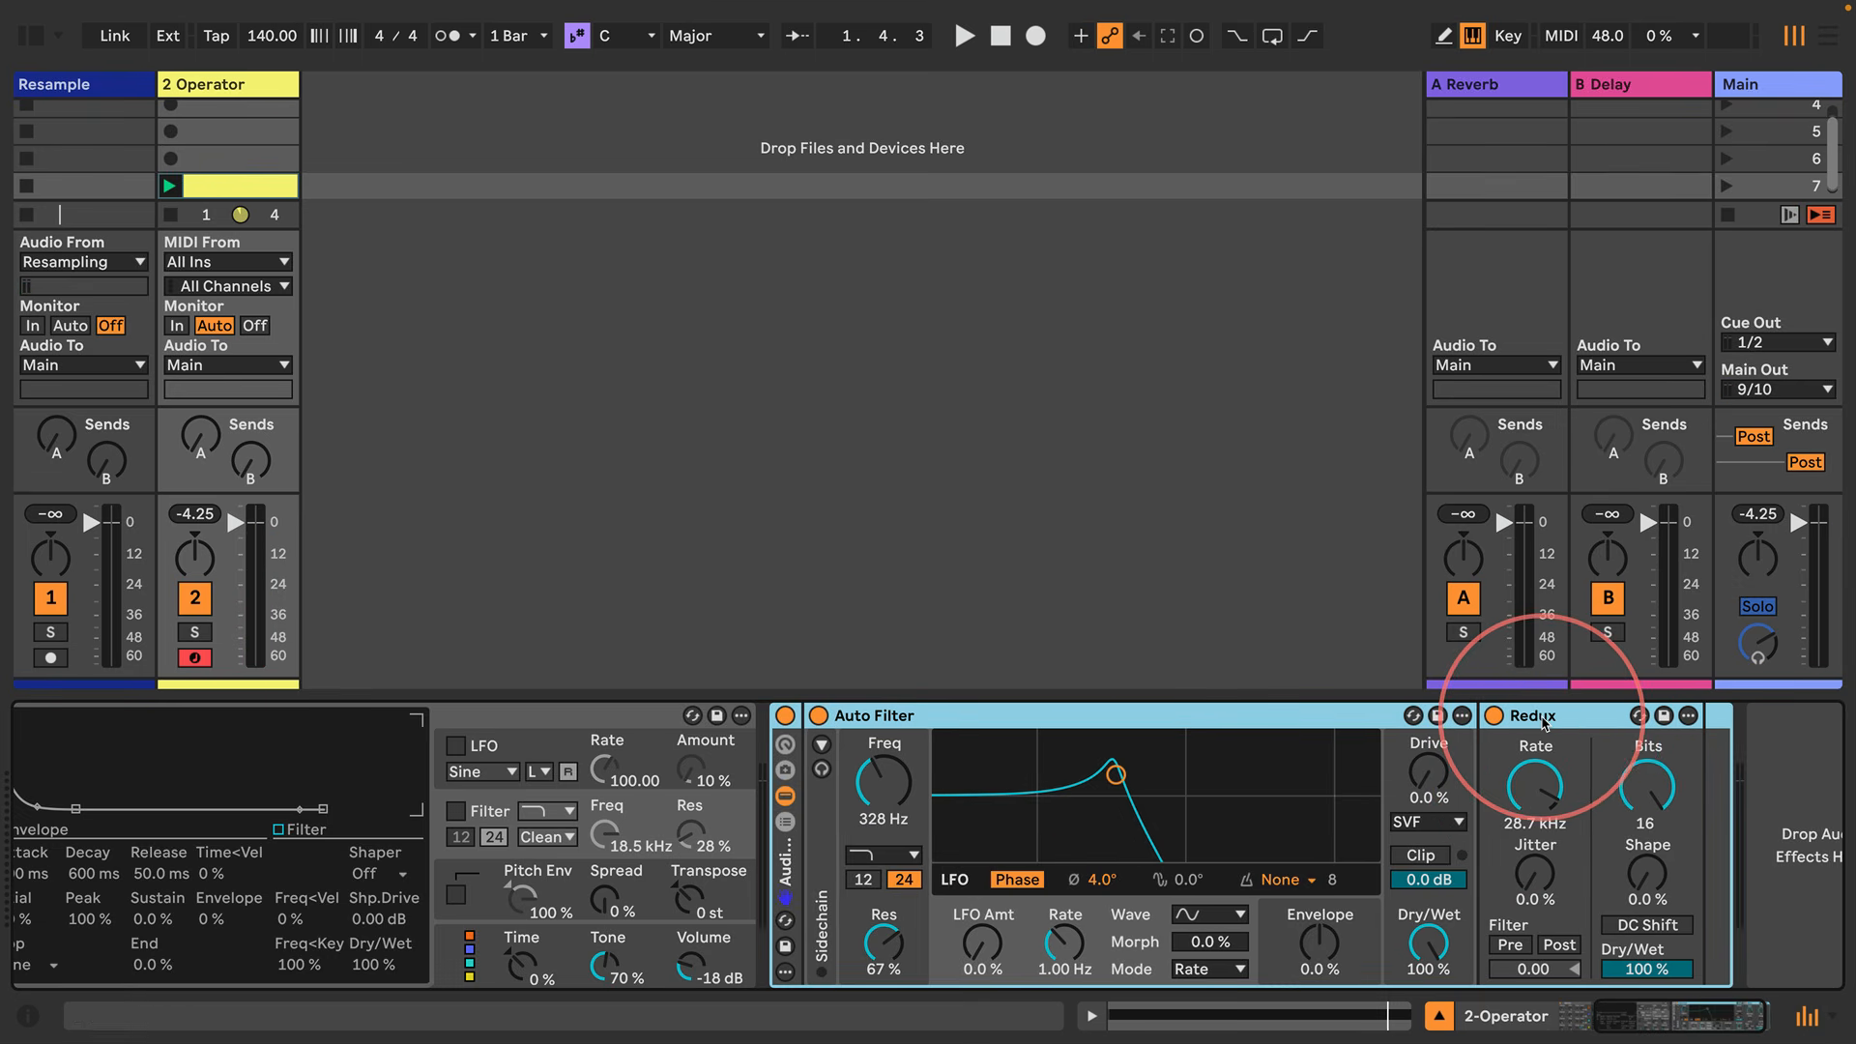
Show the Audio Effect Rack's chain list and its macro controls
click(785, 822)
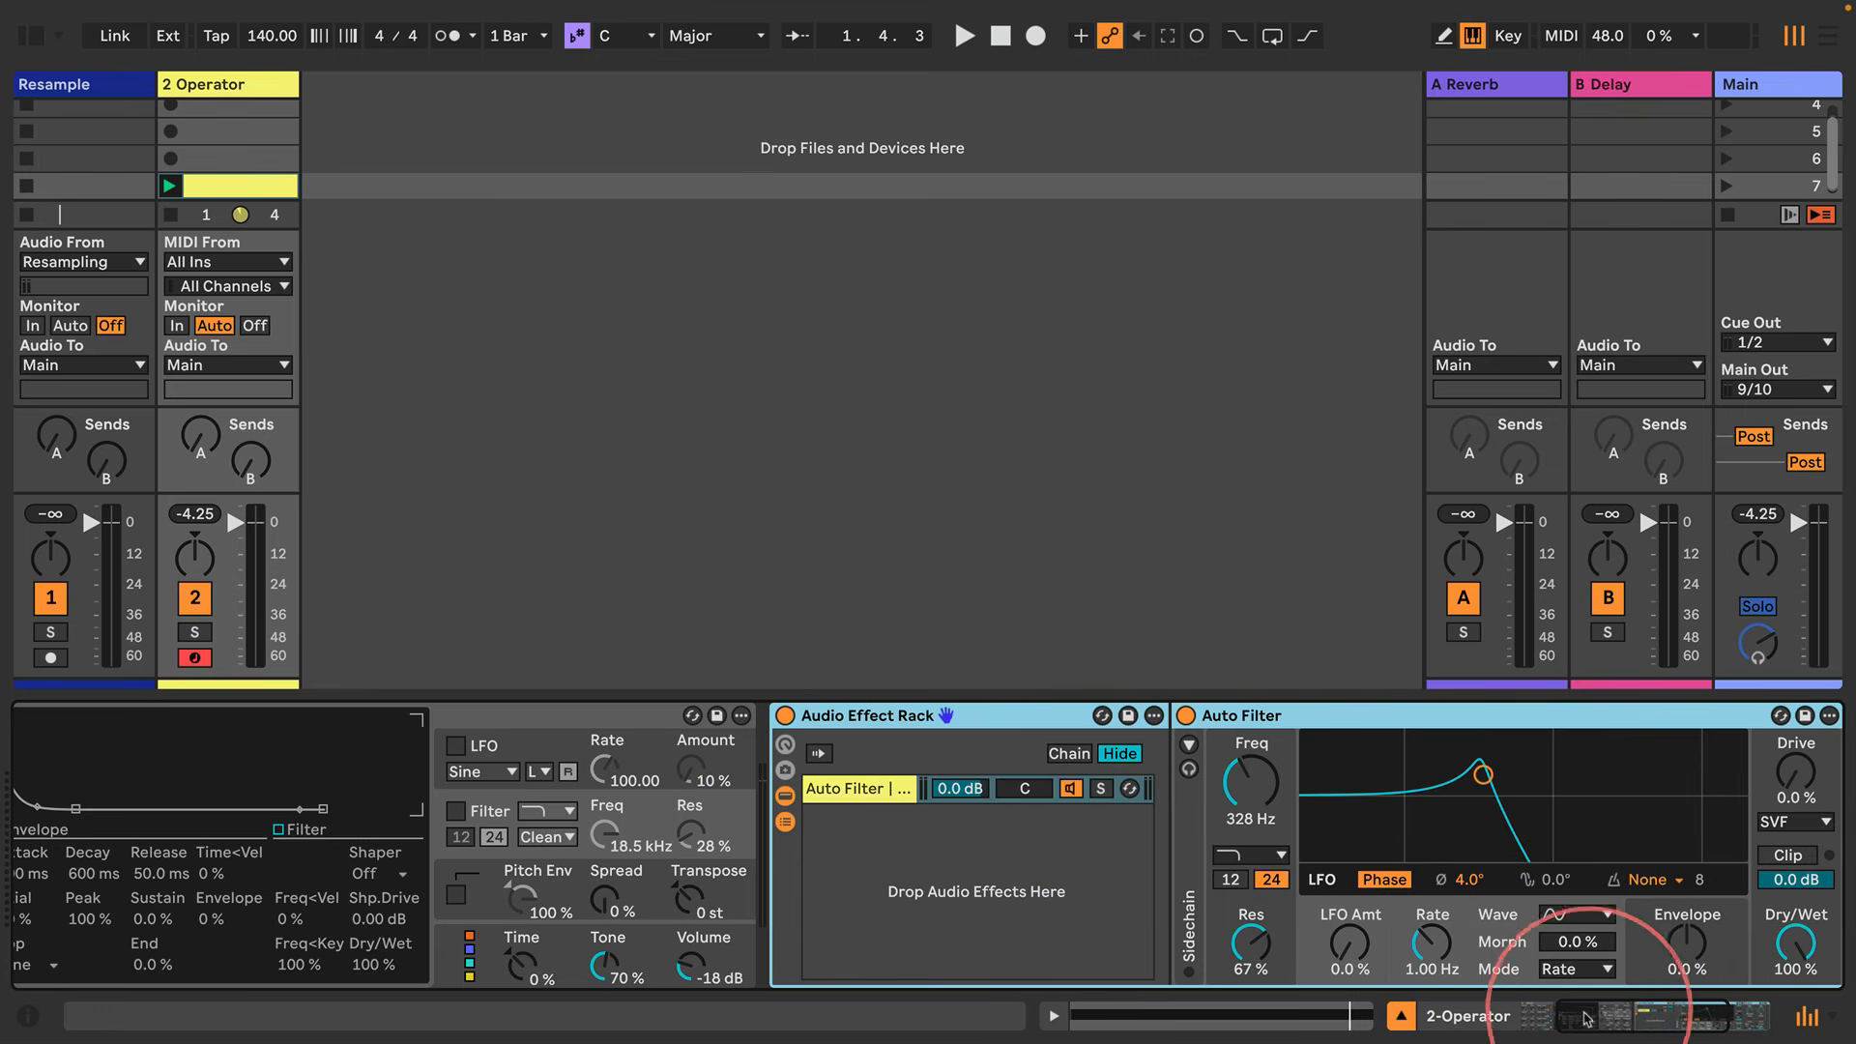
drag(1586, 1018, 1629, 1017)
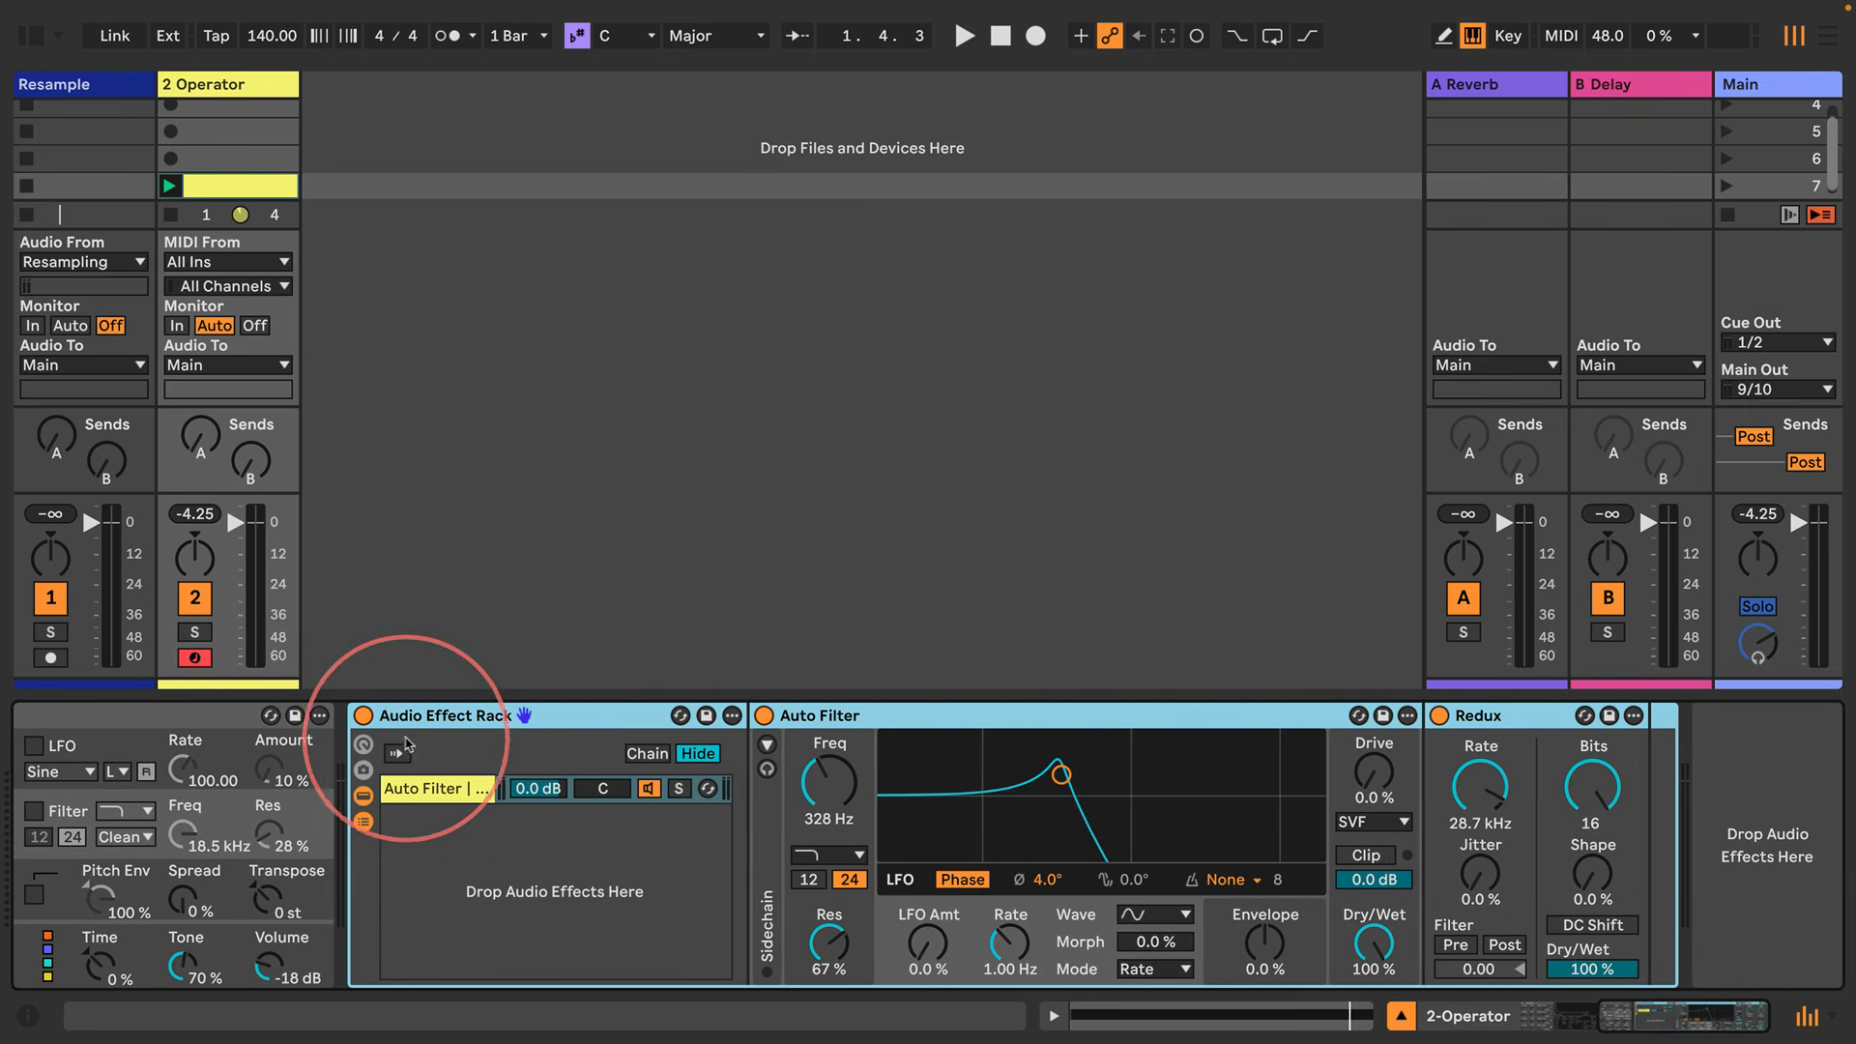
click(363, 745)
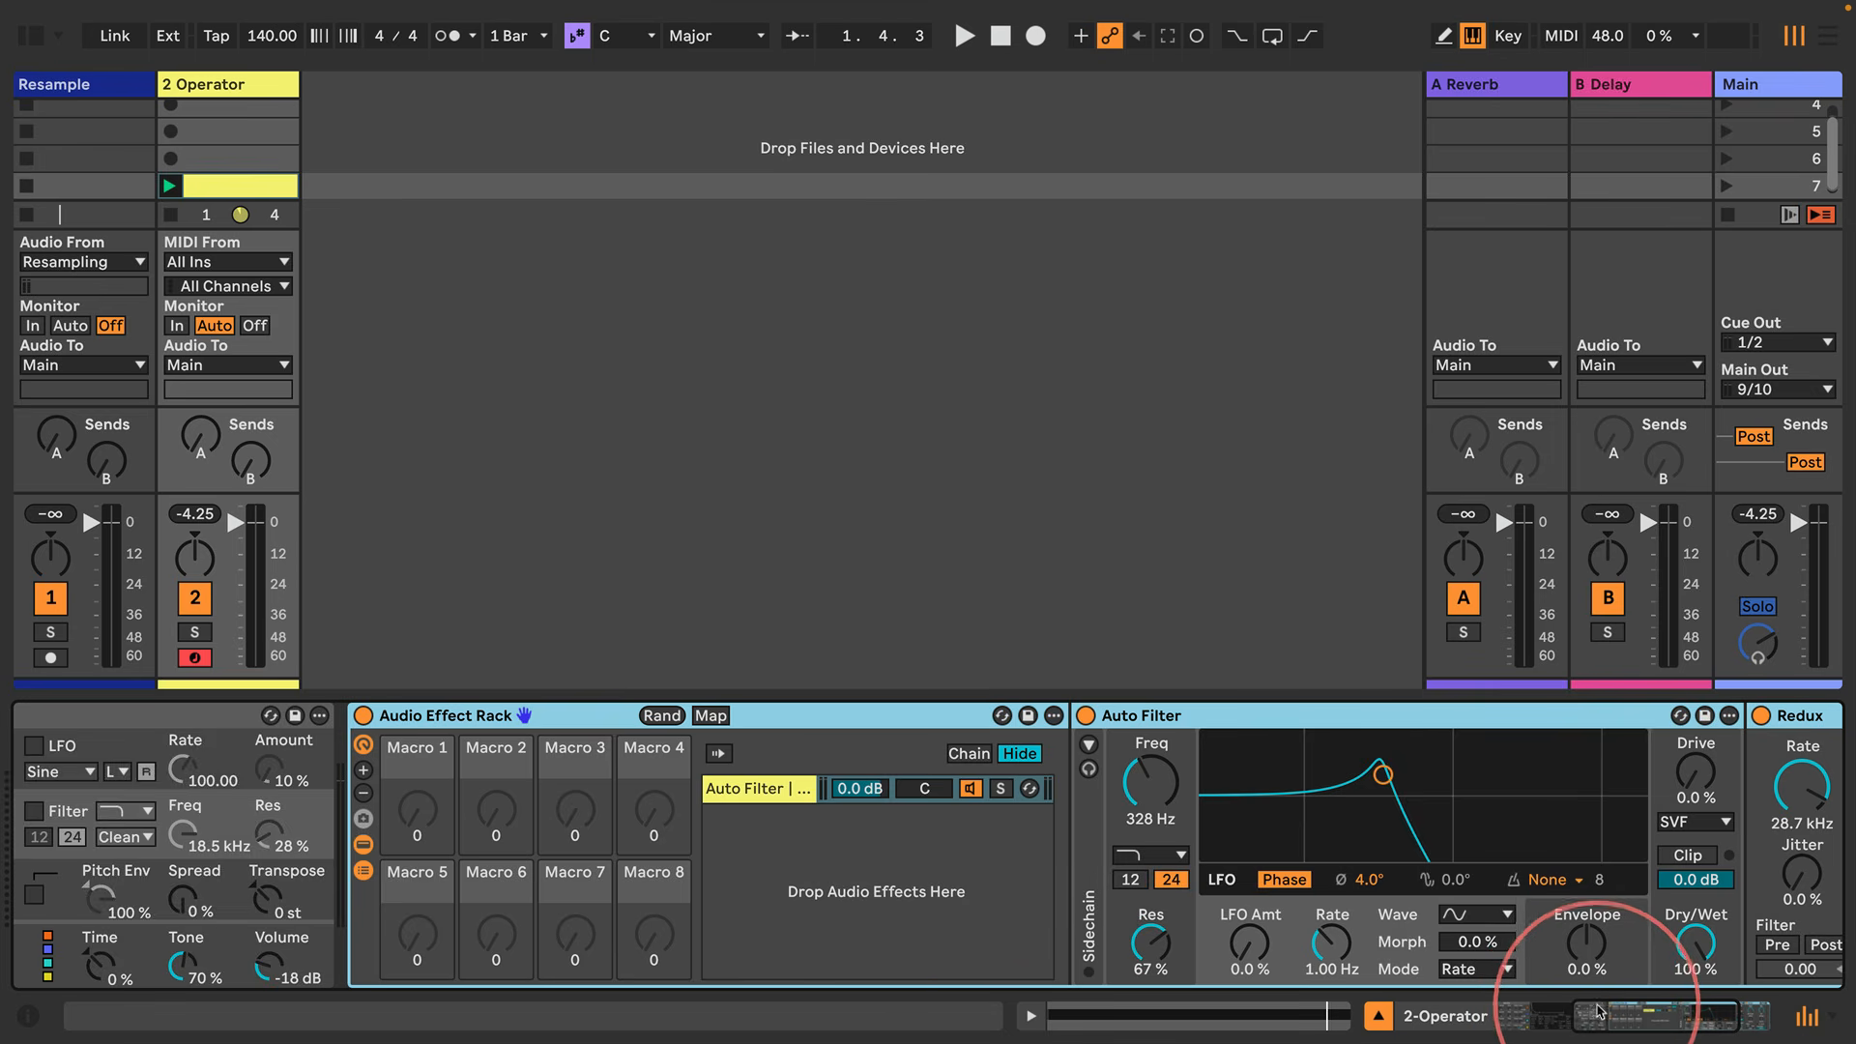
Map the Auto Filter's frequency and resonance and Redux's rate to Macro 1, Macro 2 and Macro 3
drag(1600, 1012, 1624, 1014)
right_click(894, 797)
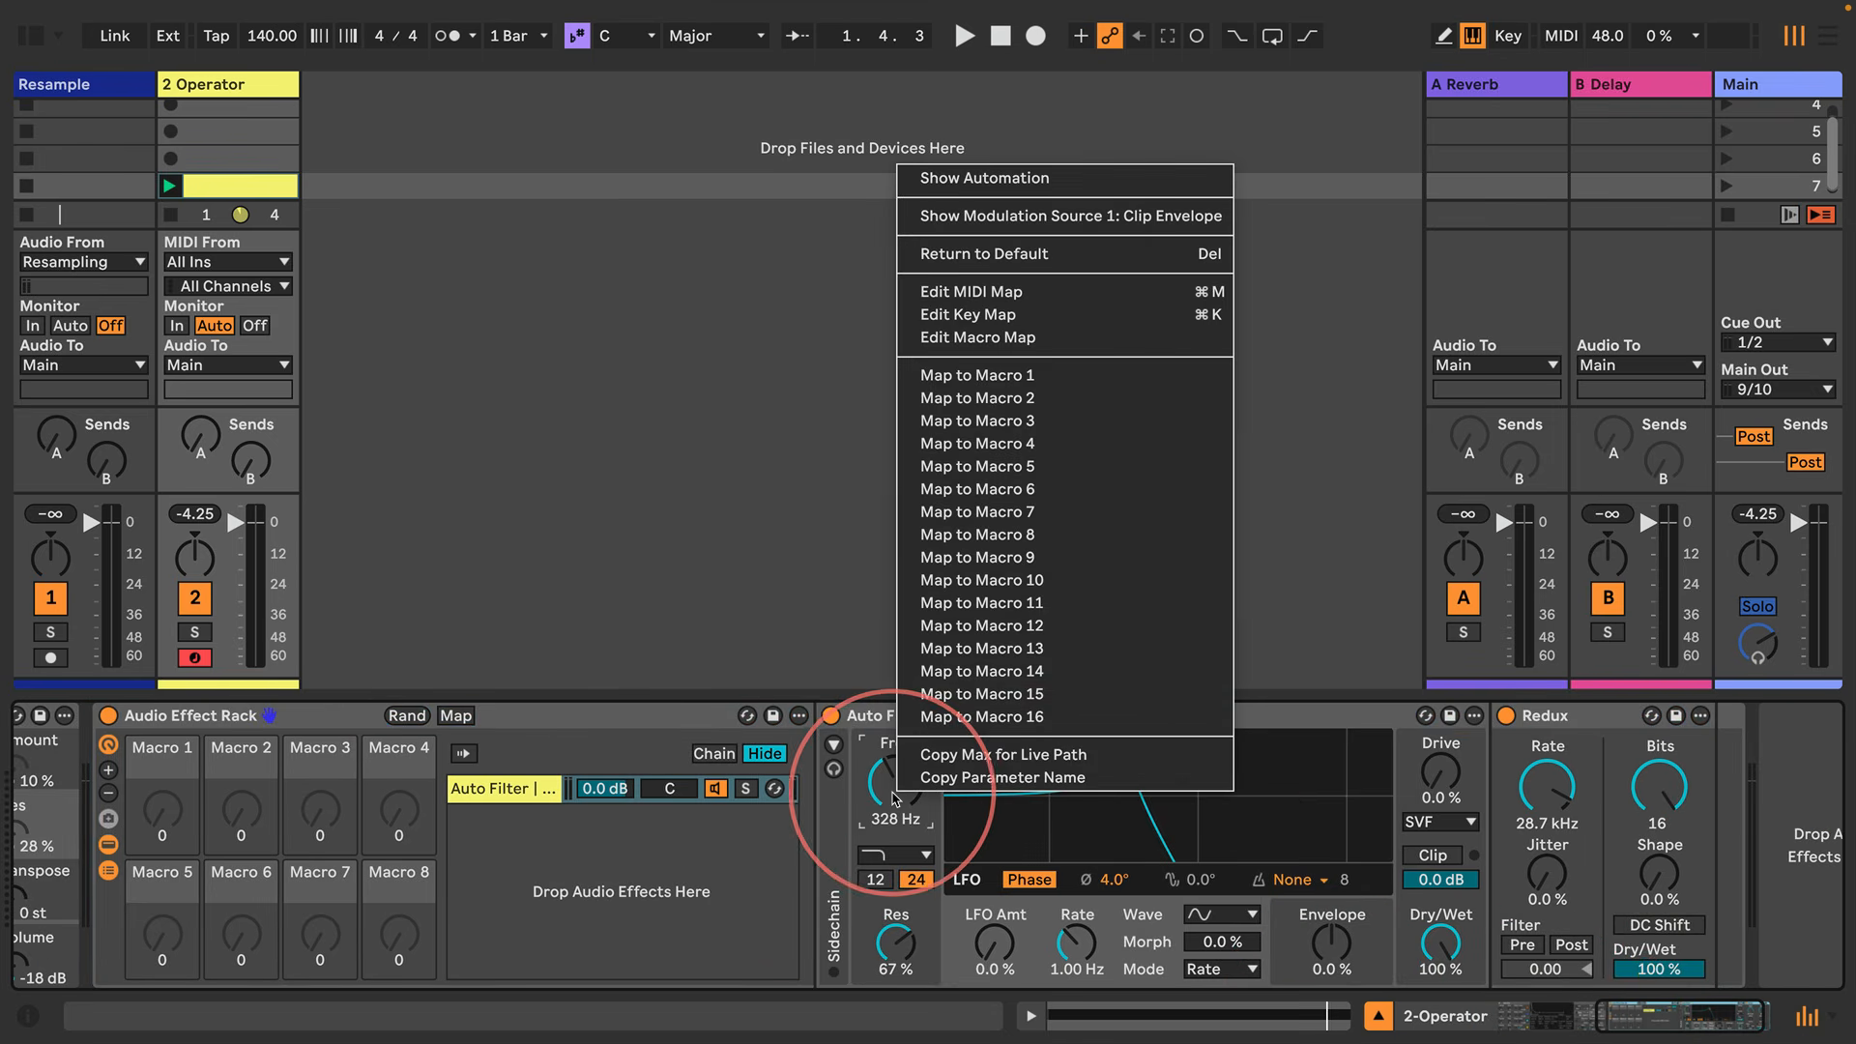
click(976, 375)
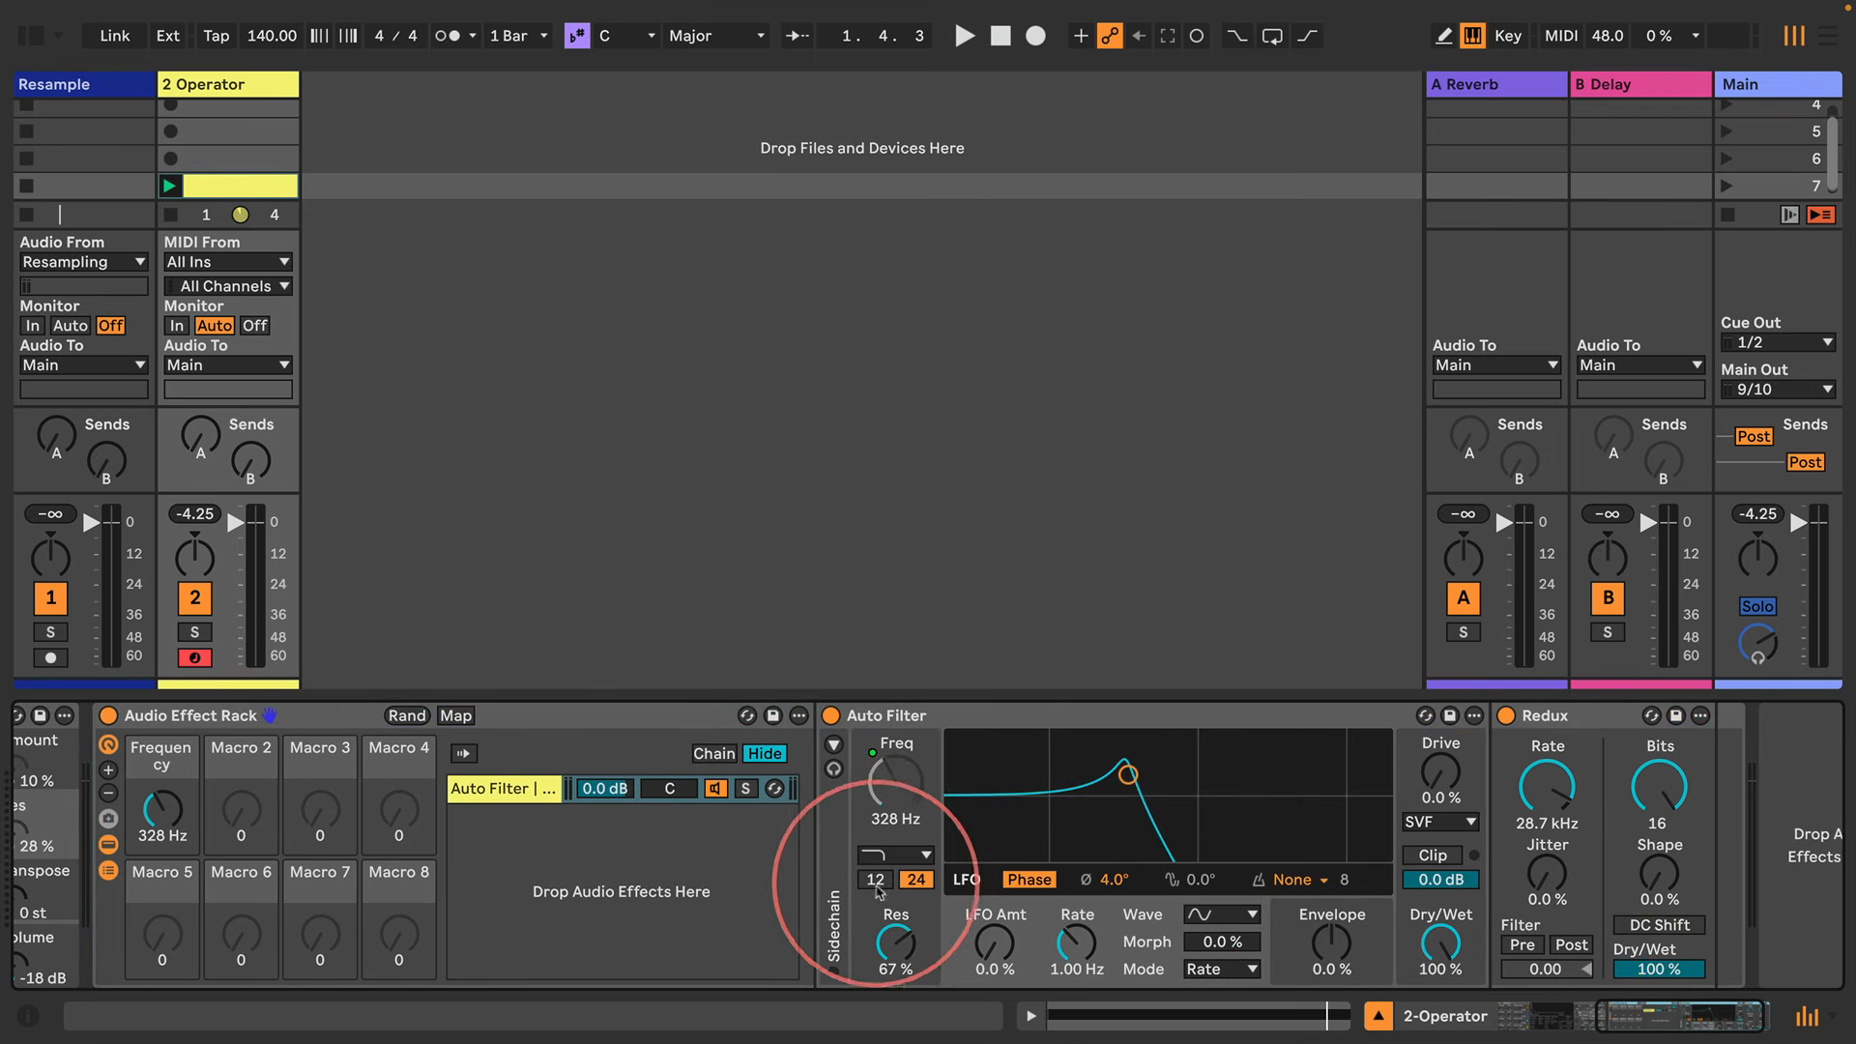
right_click(894, 957)
click(966, 548)
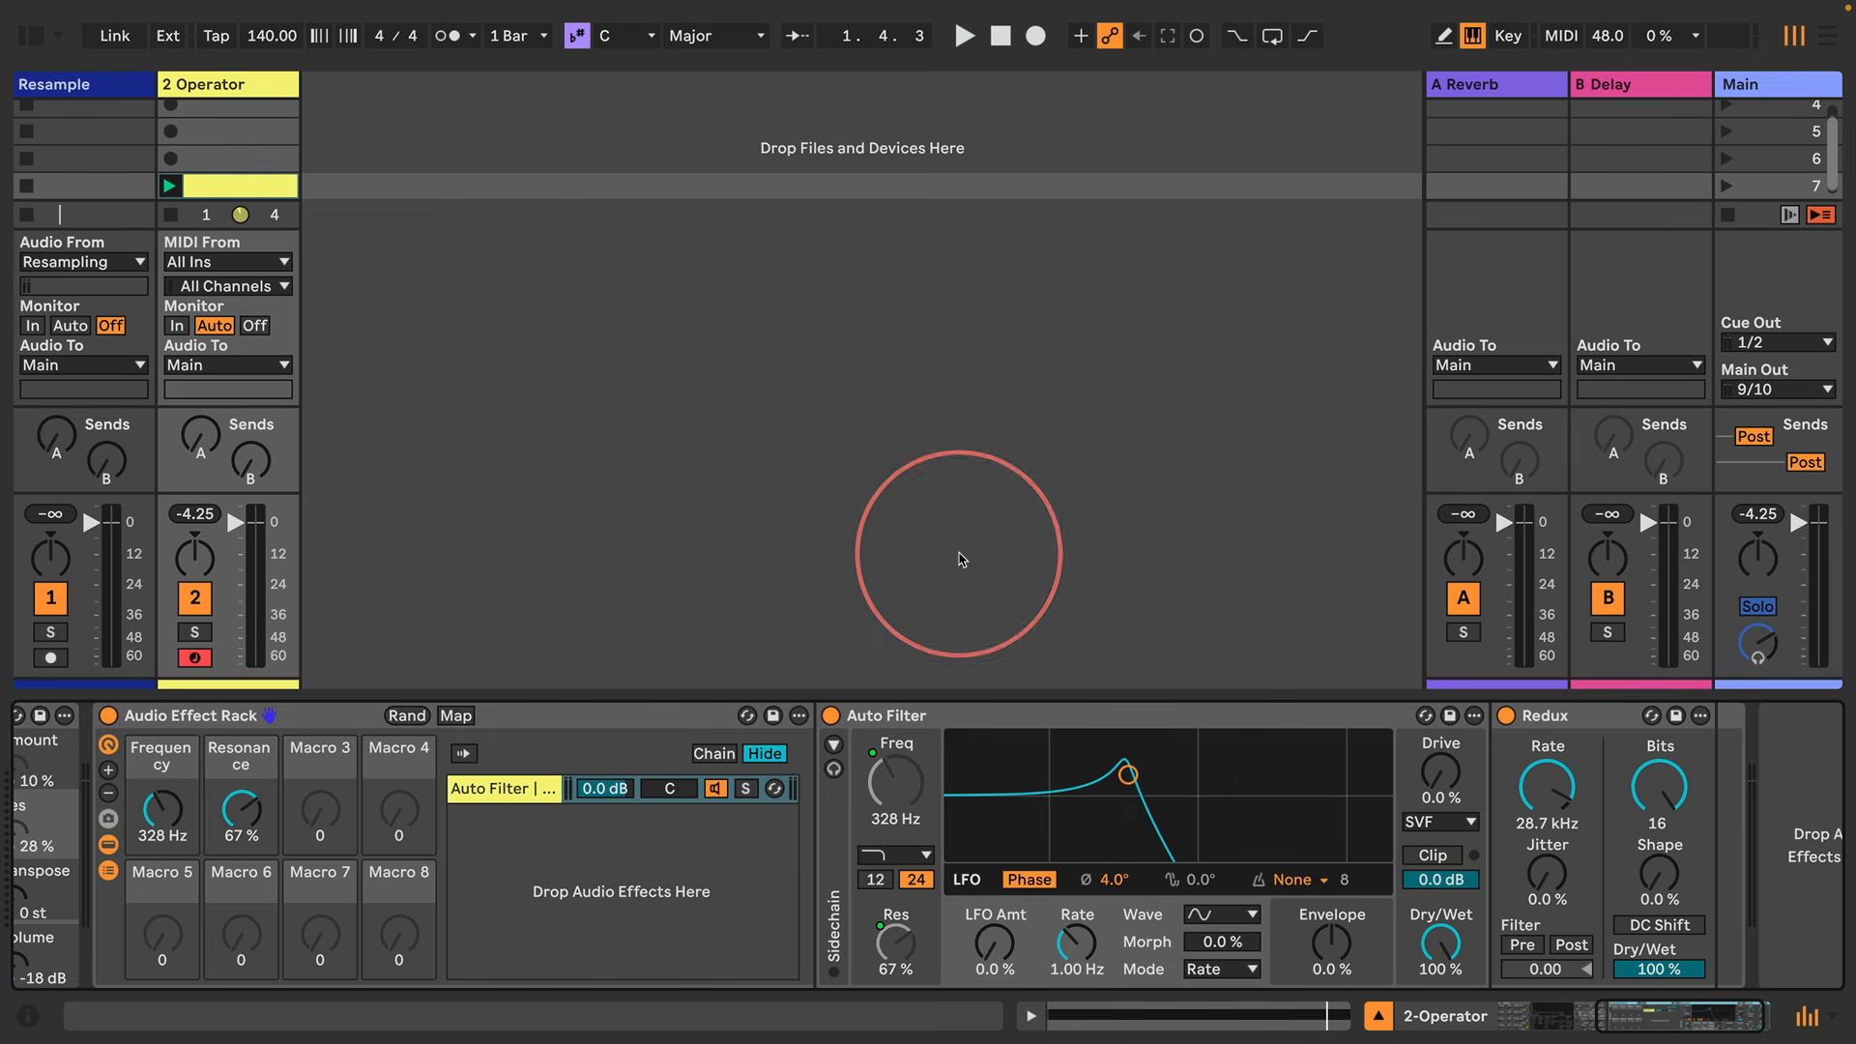
right_click(1528, 785)
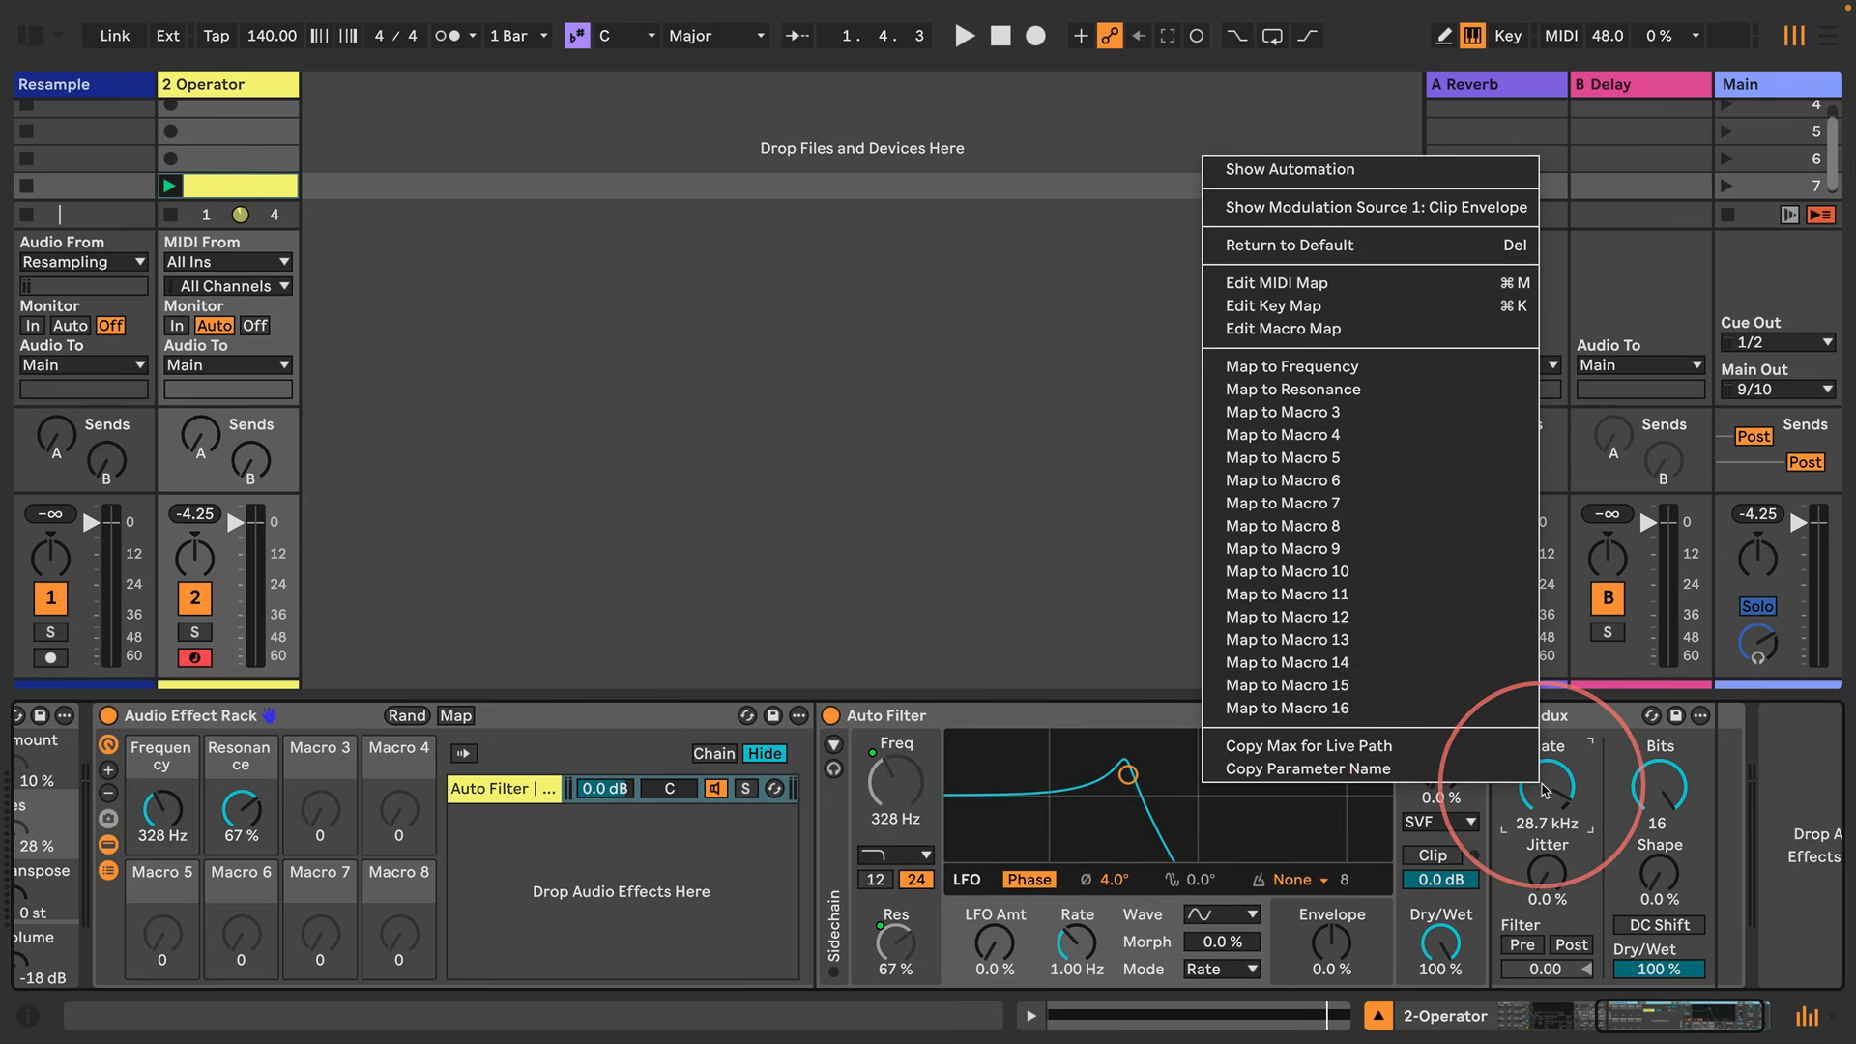
click(1284, 411)
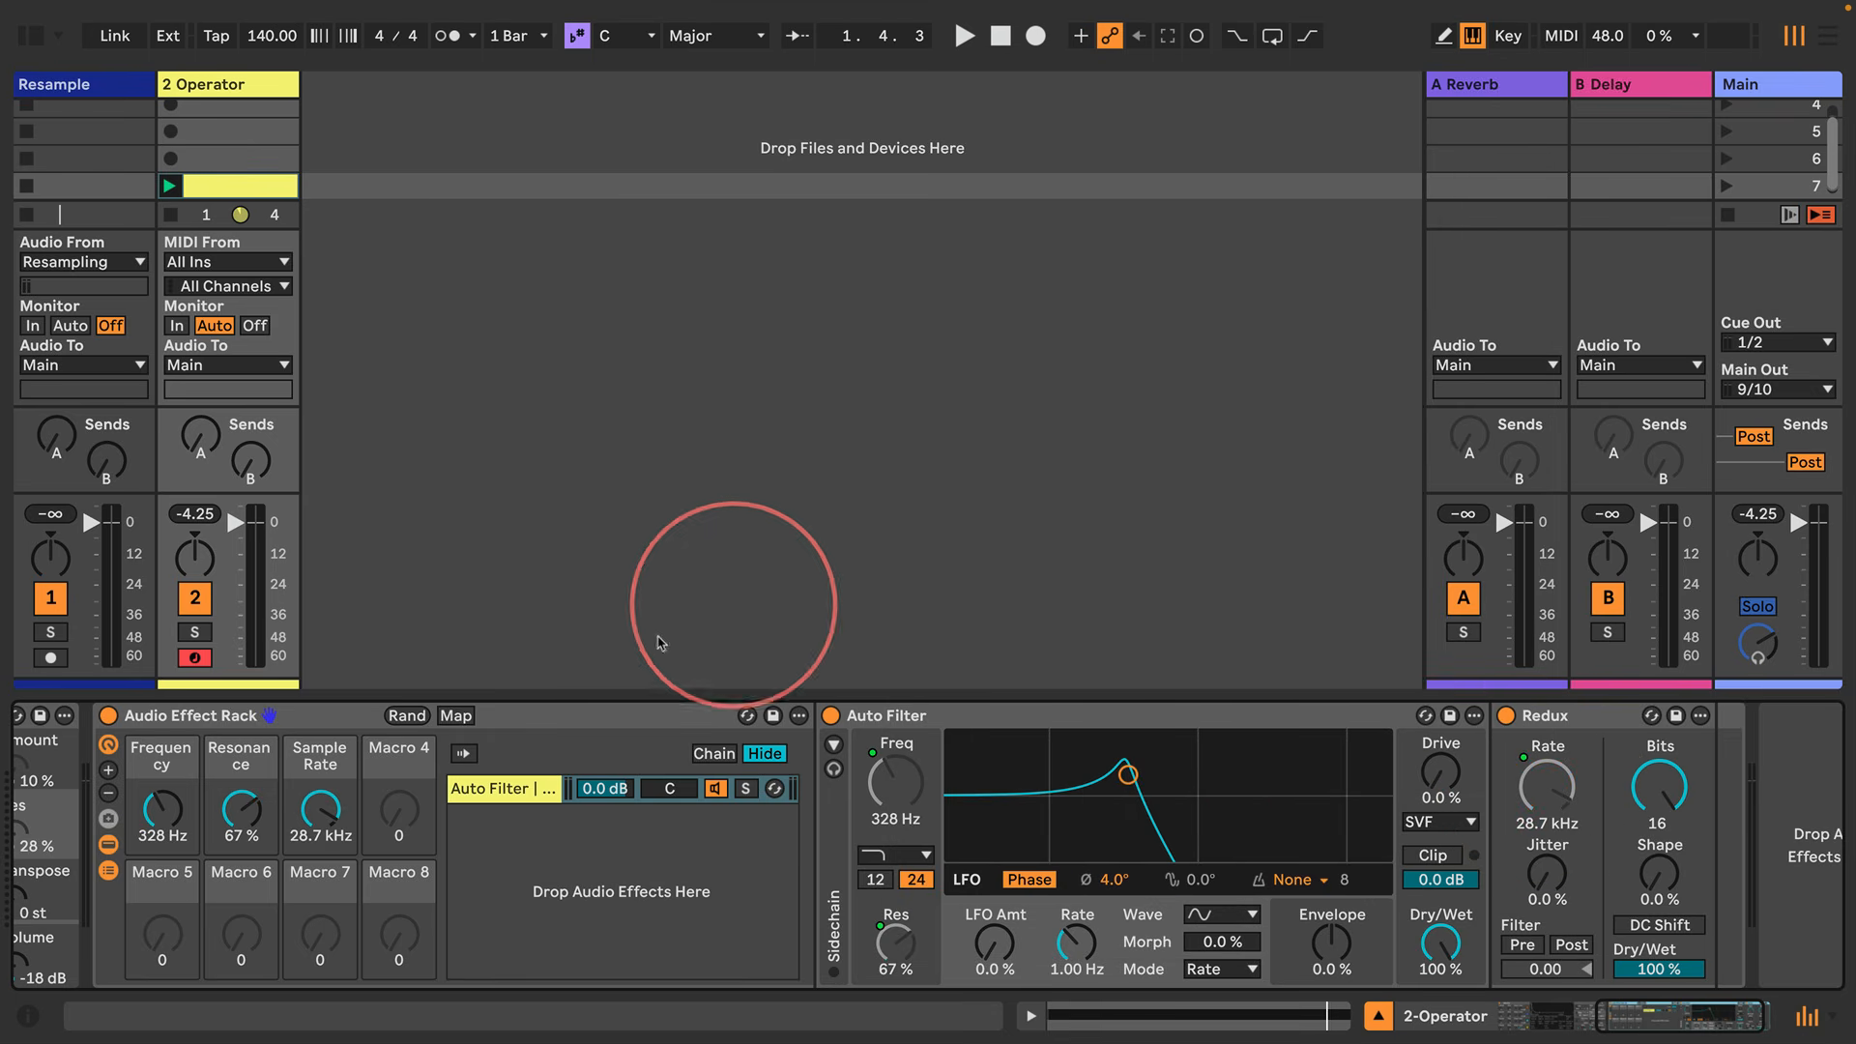
Turn on macro mapping for the rack and display its list of macro mappings
click(456, 716)
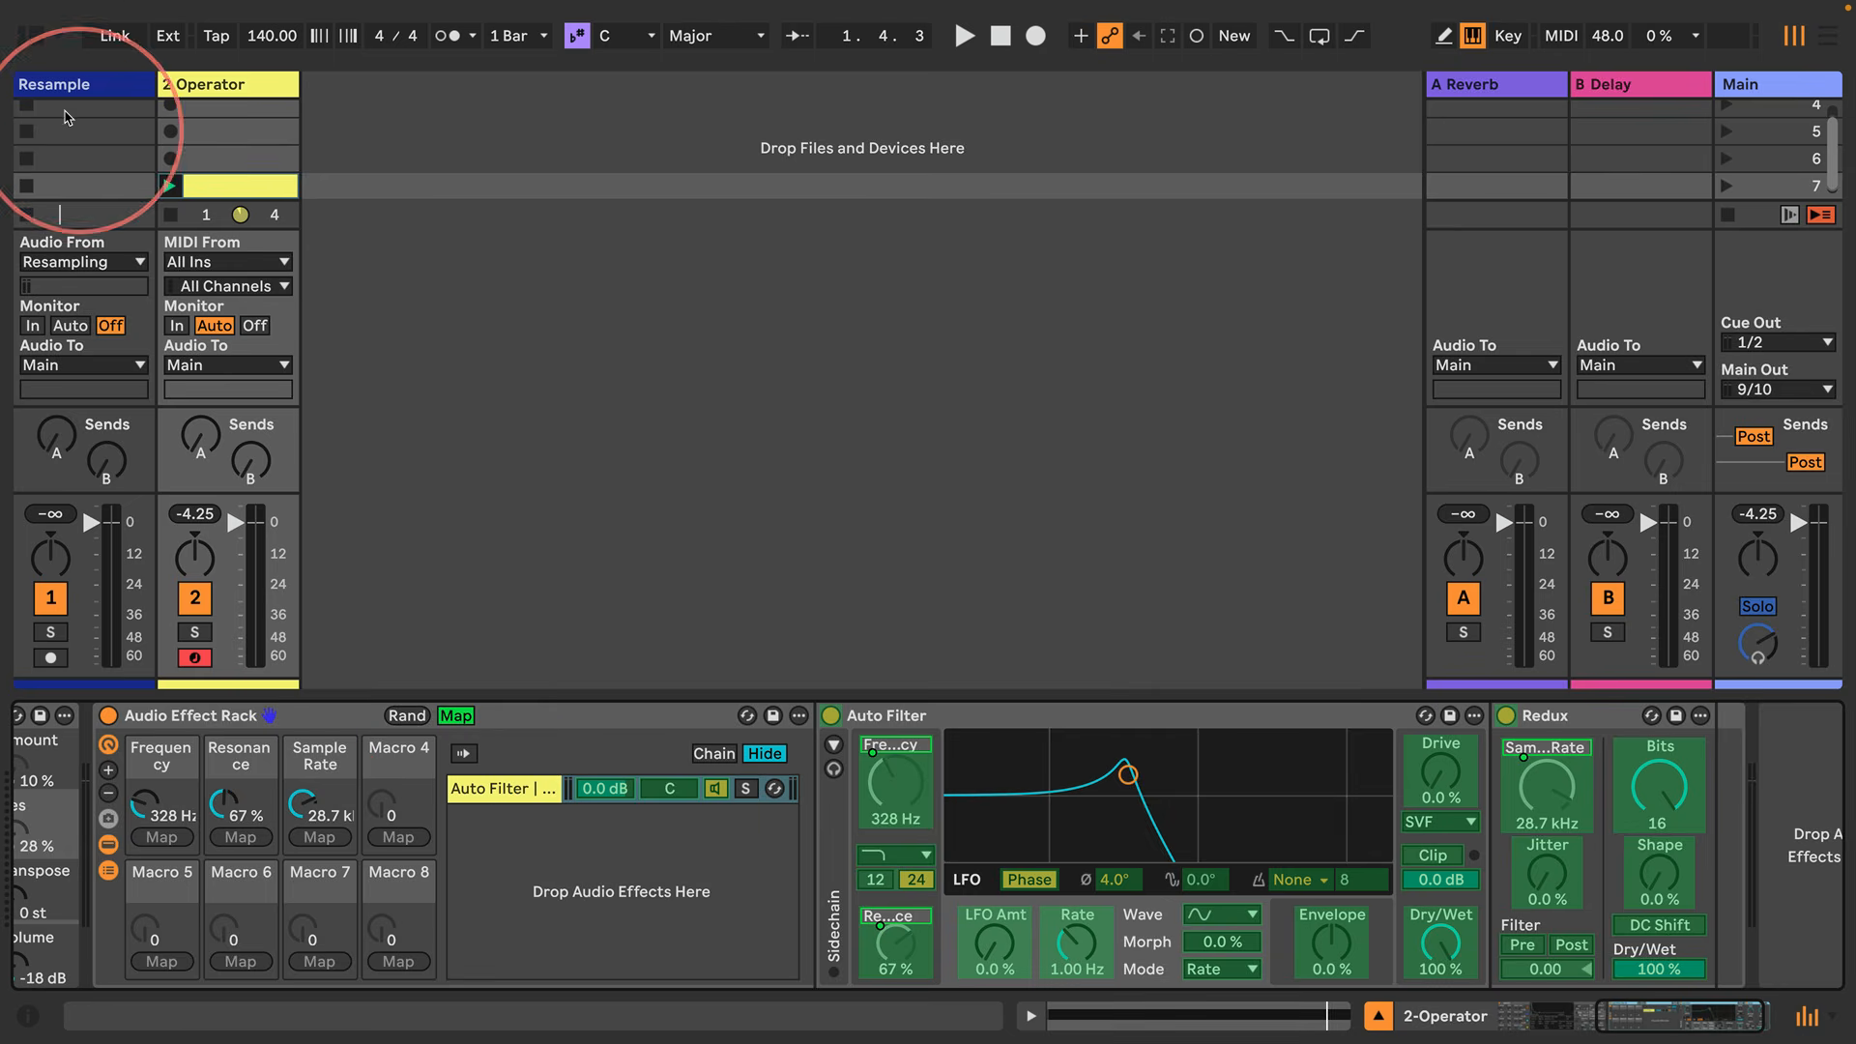
click(39, 41)
drag(643, 317, 673, 352)
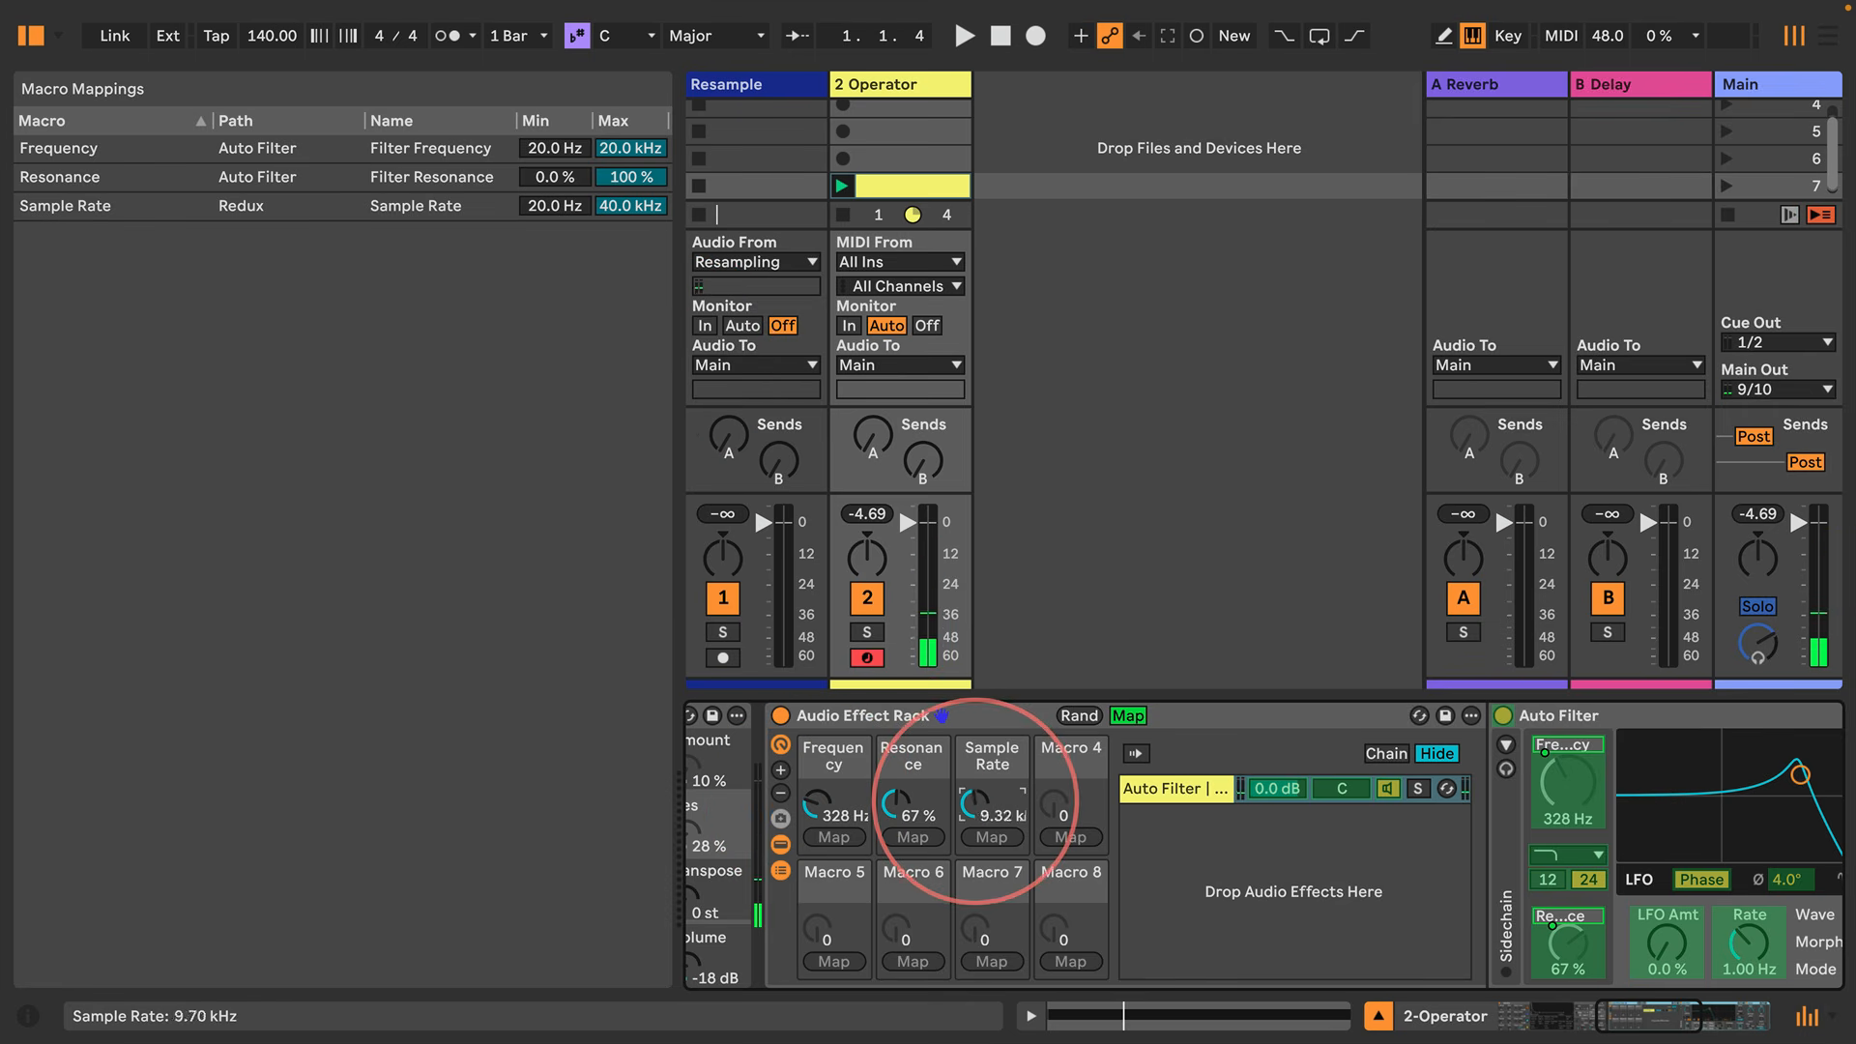
Sweep the Sample Rate macro downward during playback, ending at 1.69 kHz
key(space)
drag(976, 801, 977, 801)
key(space)
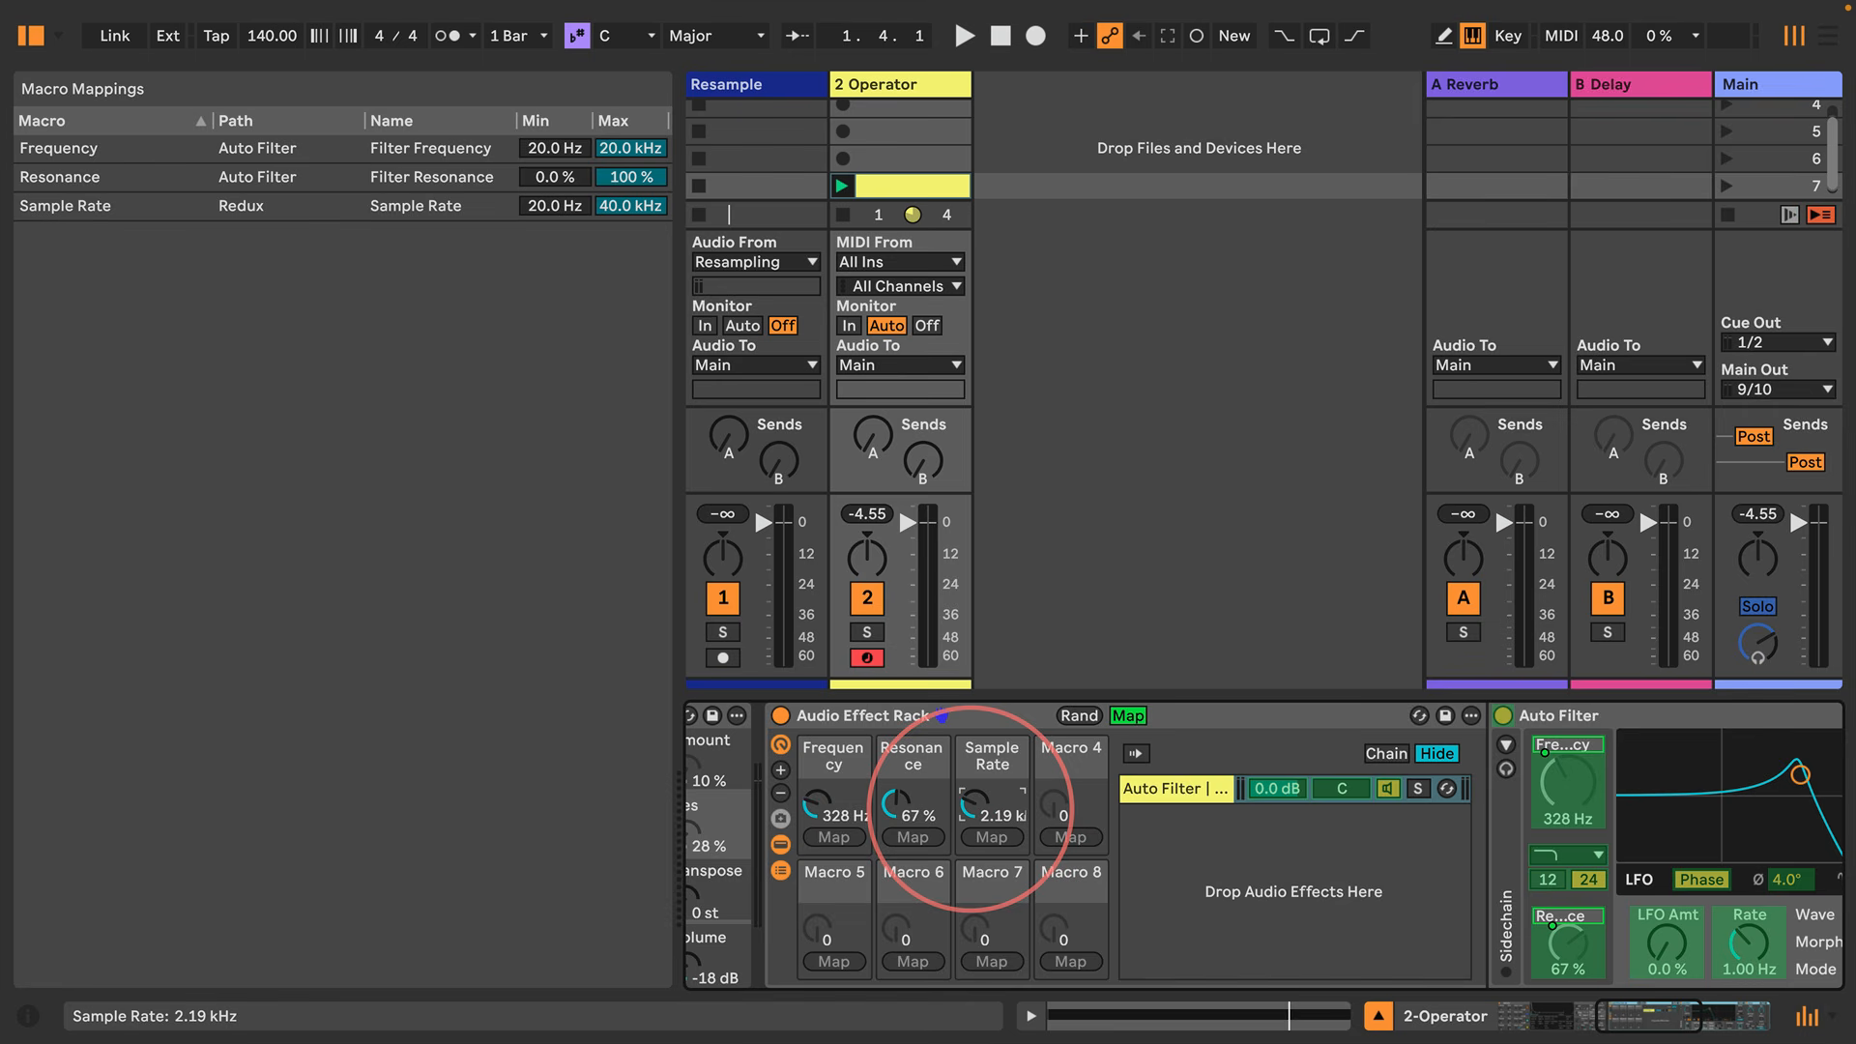
key(space)
drag(972, 808, 972, 806)
Set the Frequency macro to 398 Hz and the Sample Rate macro to 1.47 kHz during playback
drag(812, 804, 809, 806)
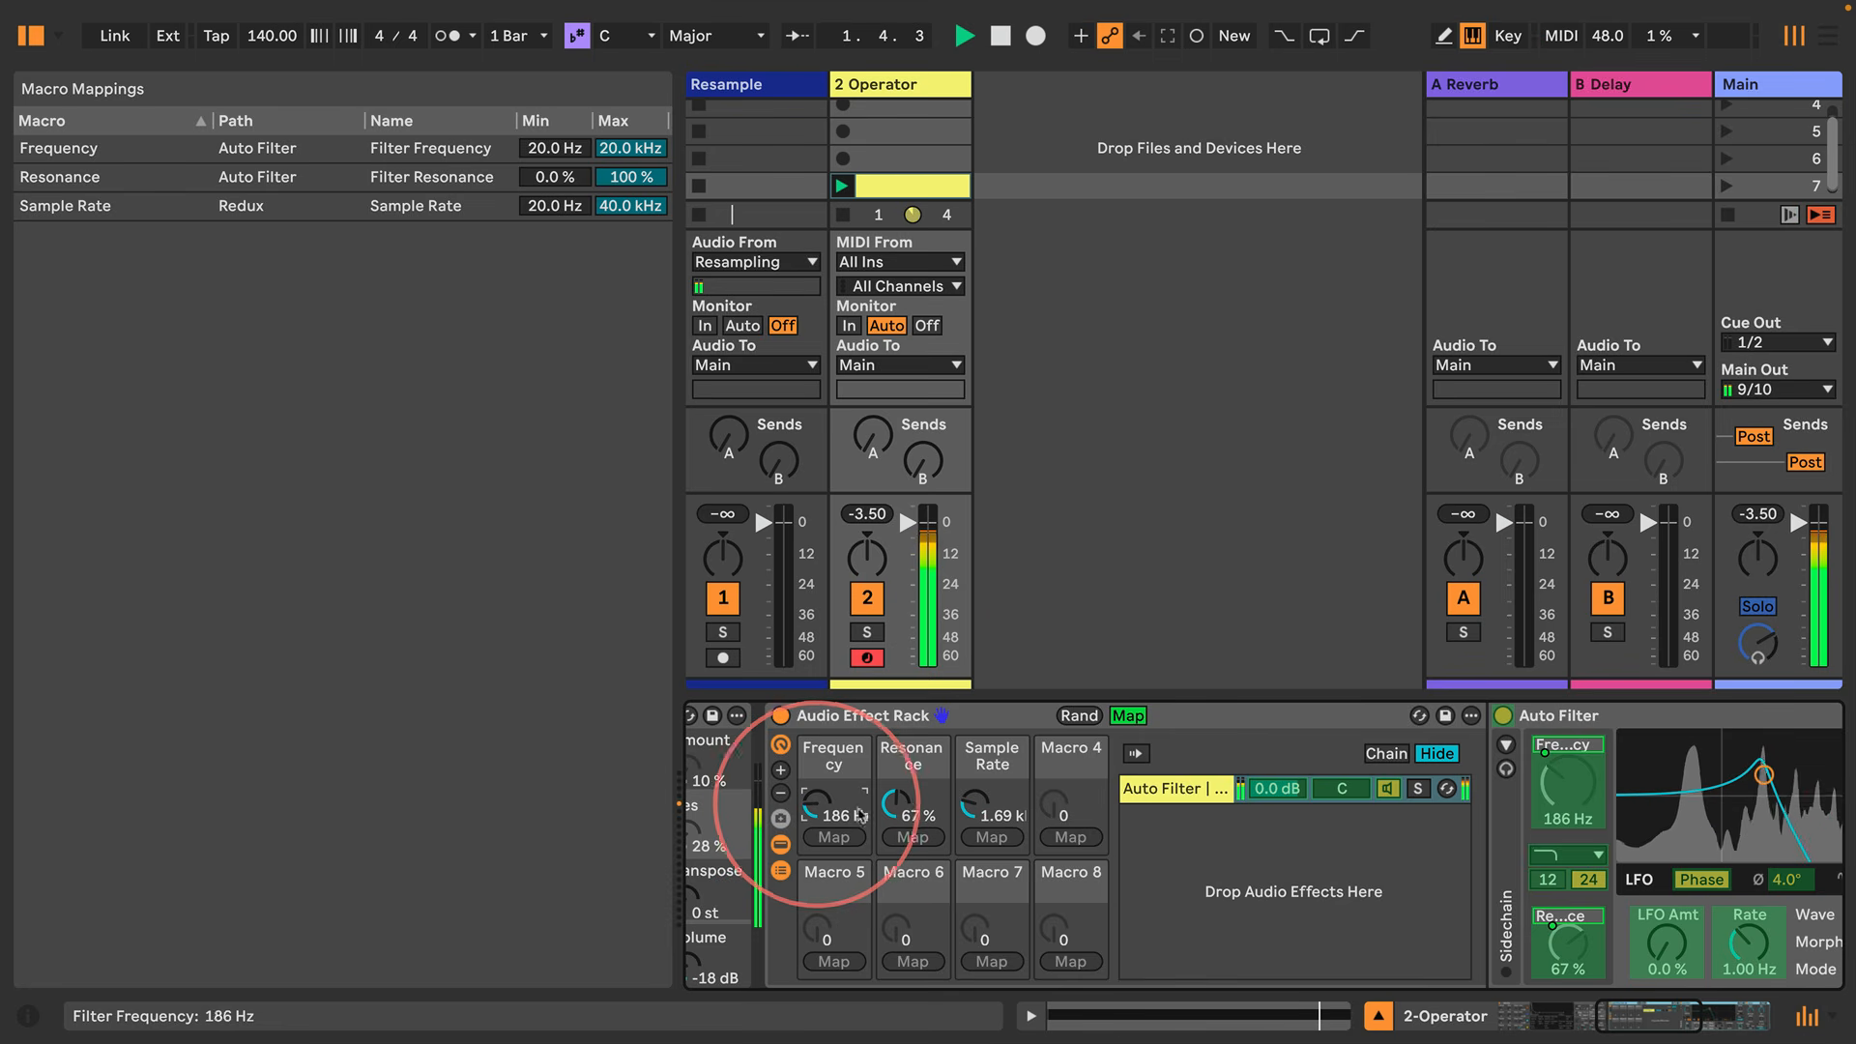
drag(975, 804, 979, 805)
drag(818, 804, 818, 798)
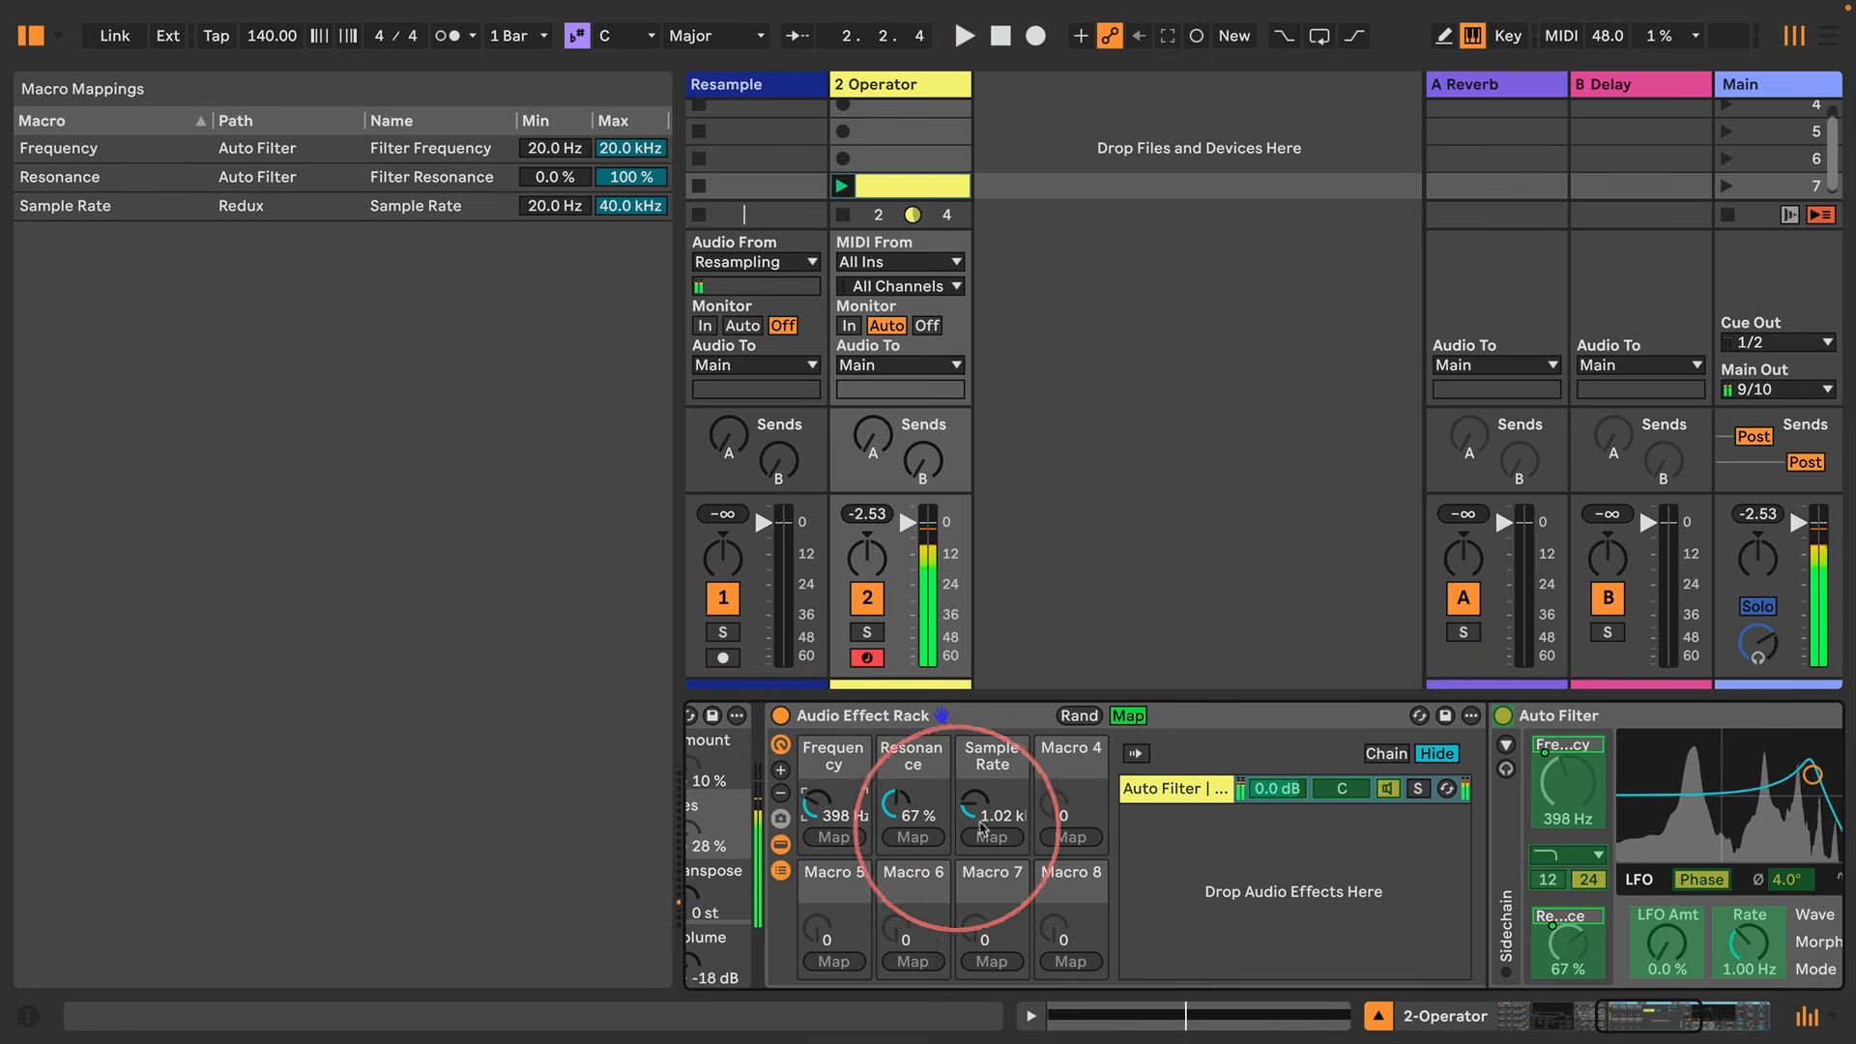
drag(975, 804, 974, 800)
key(space)
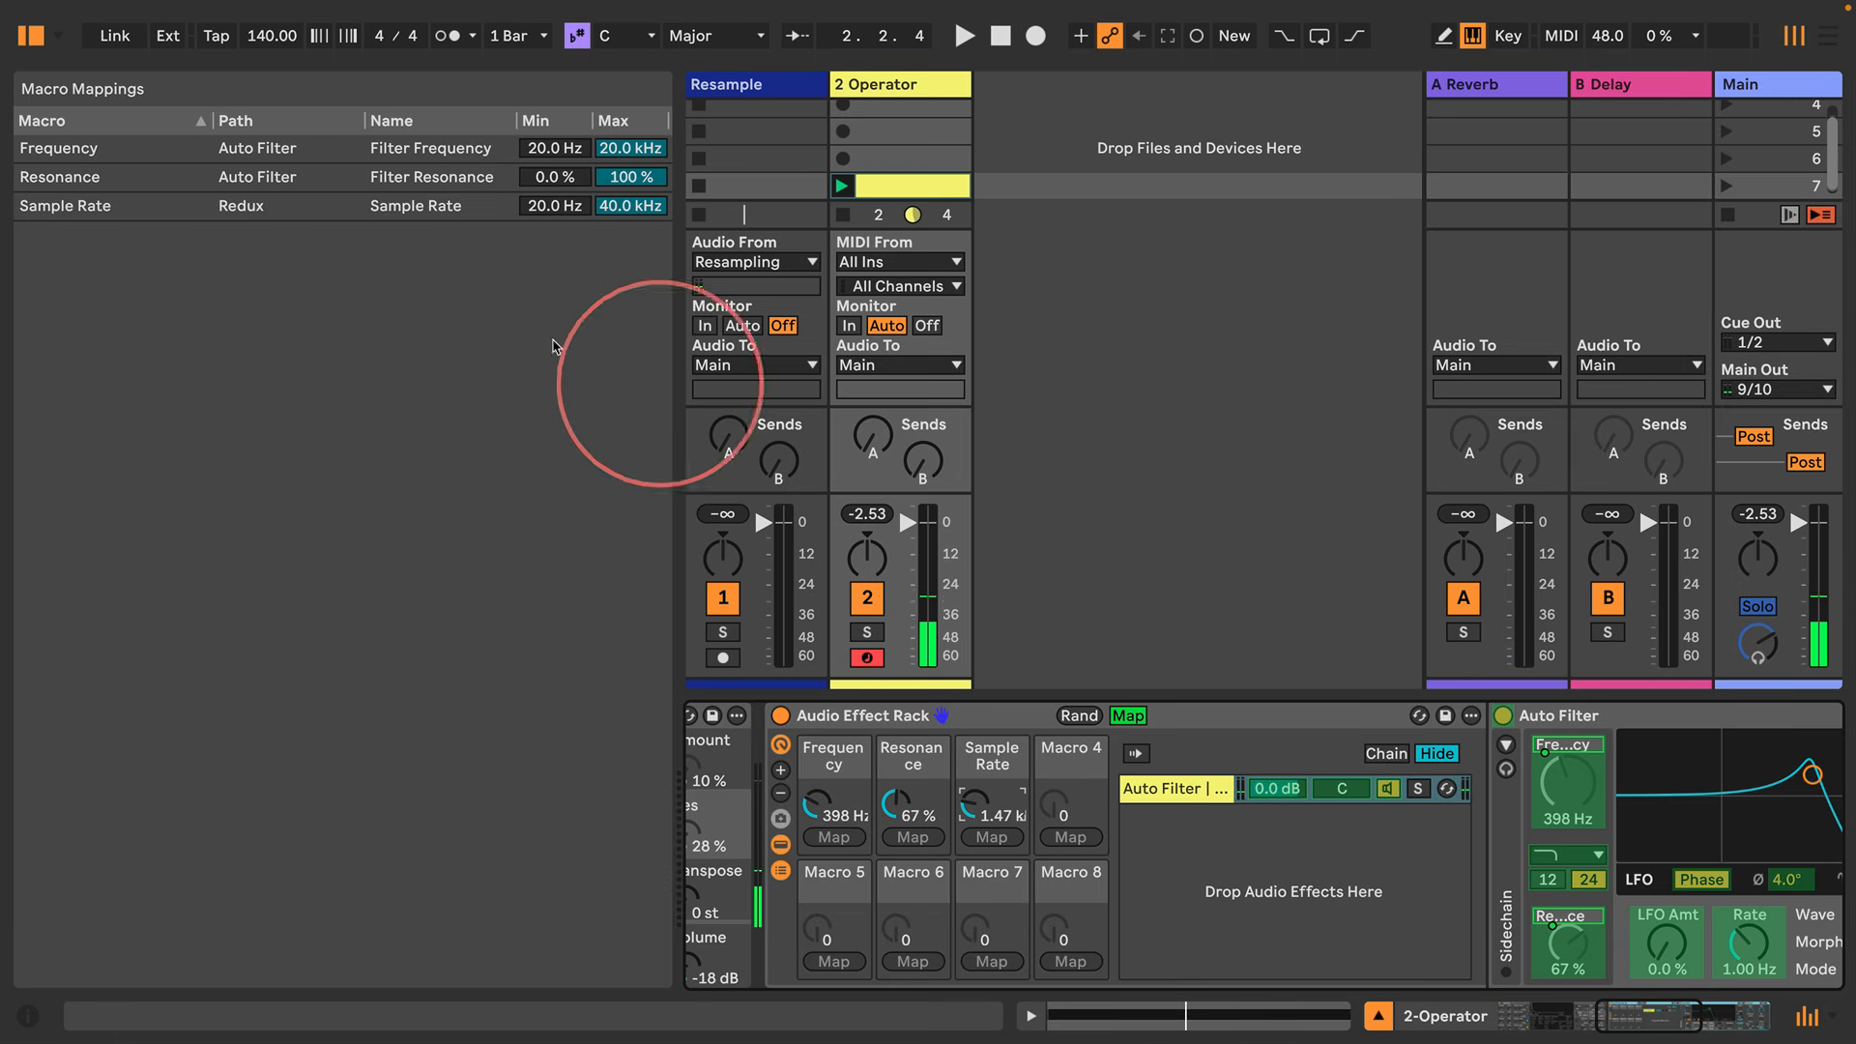
Set the Sample Rate macro's mapping range to a minimum of 2.00 kHz and a maximum of 4.00 kHz
click(537, 206)
text(2)
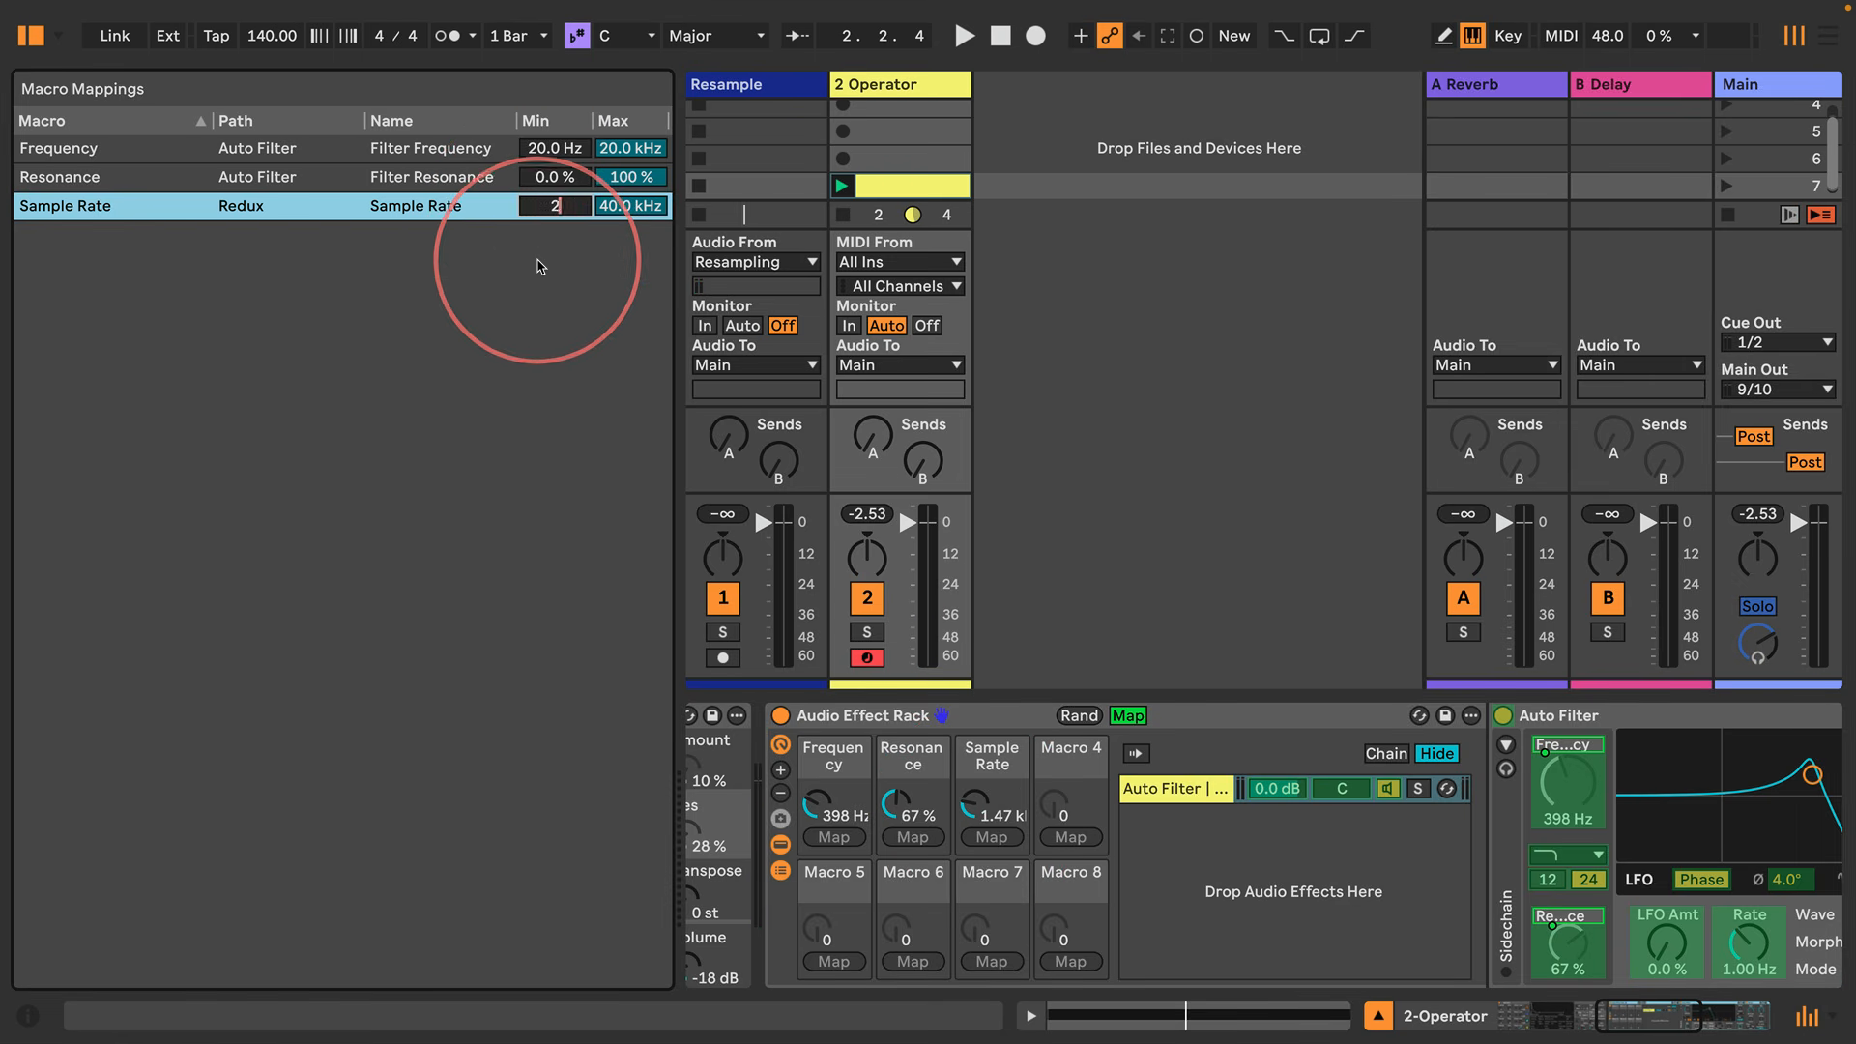
text(000)
key(Return)
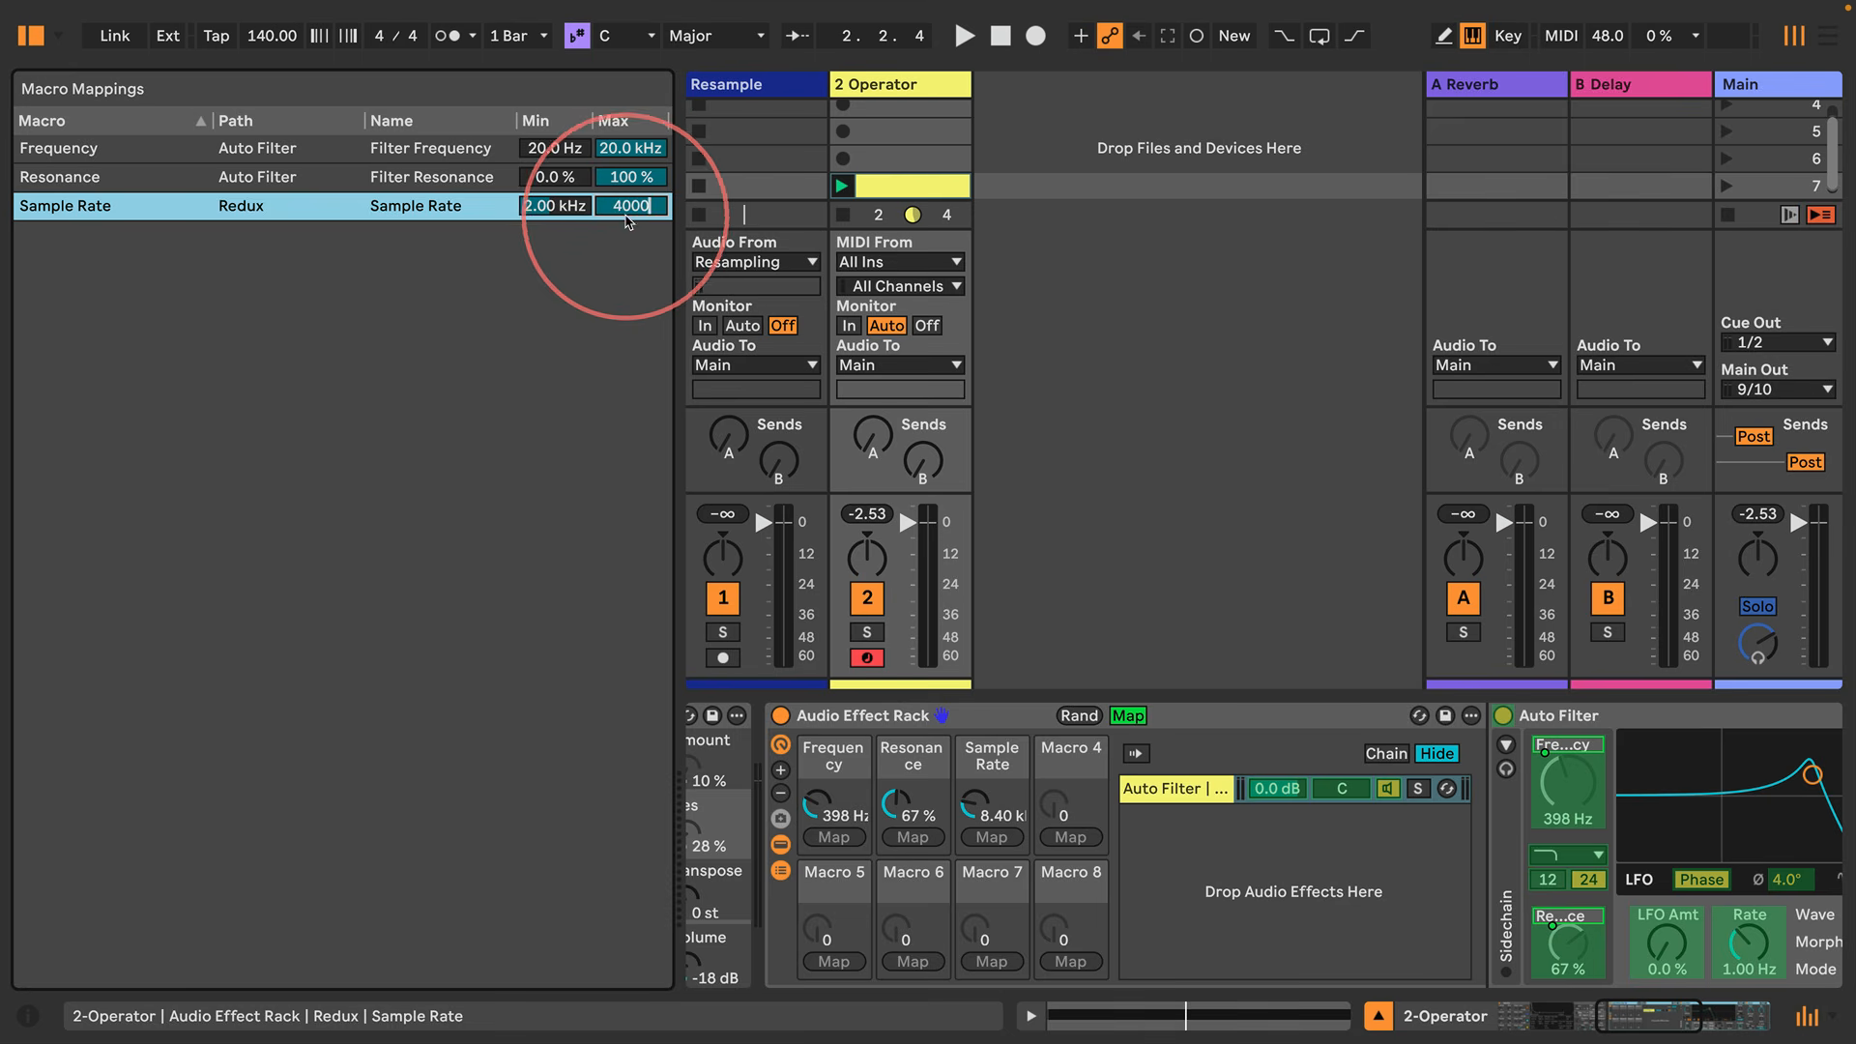
key(Return)
Exit macro mapping and adjust the Sample Rate macro to 3.47 kHz while auditioning the clip
drag(970, 805, 969, 754)
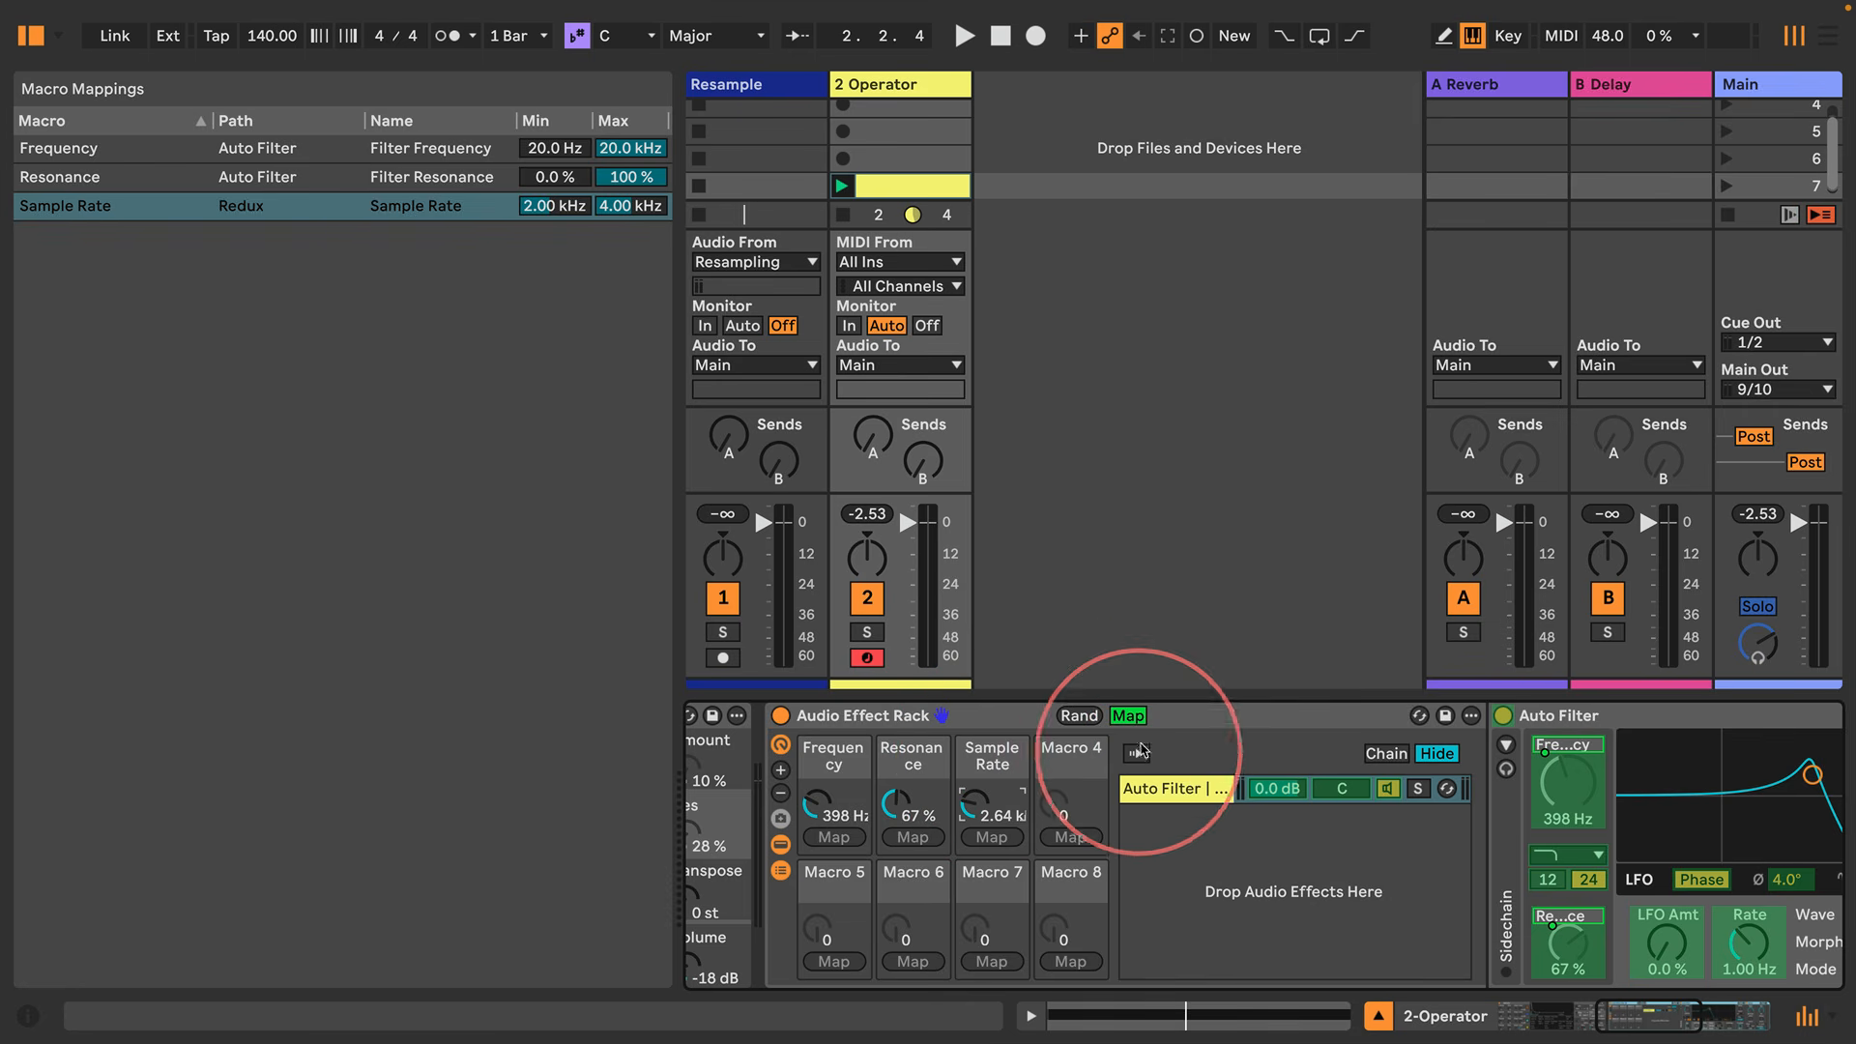
click(1127, 716)
key(space)
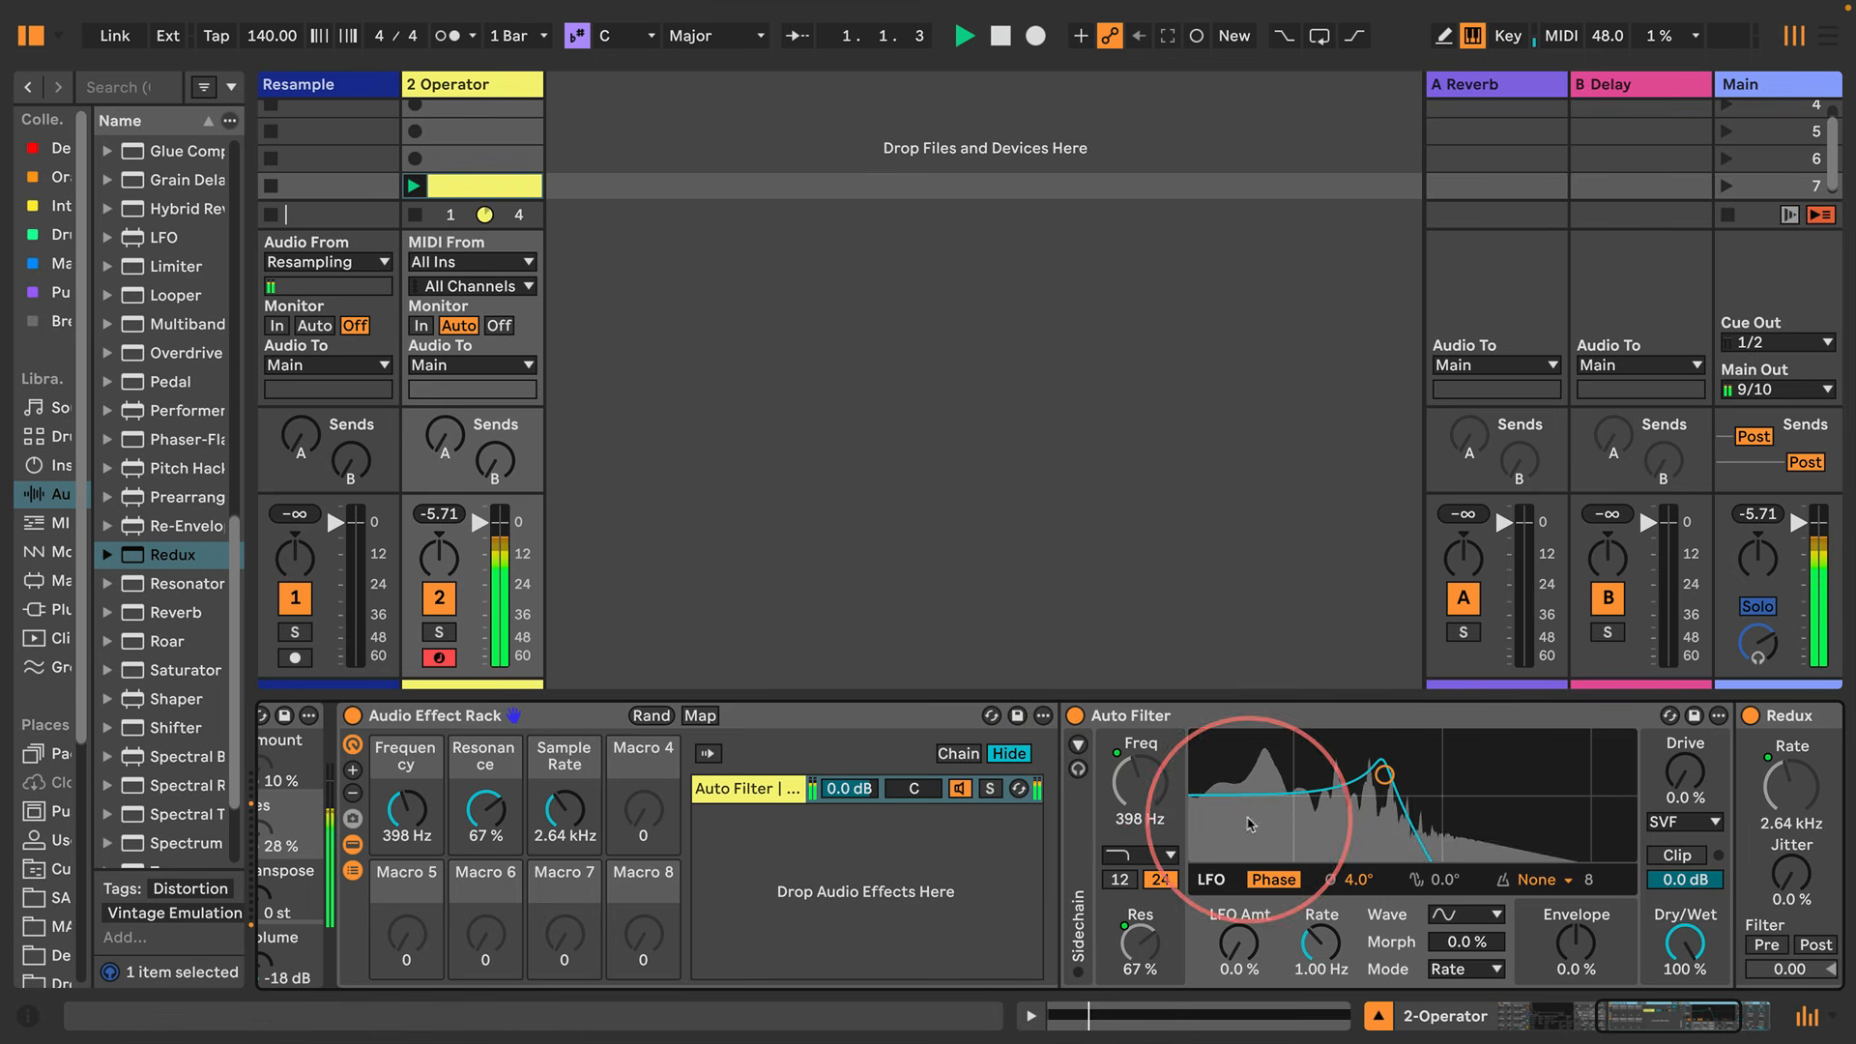
scroll(503, 812, right, 2)
key(space)
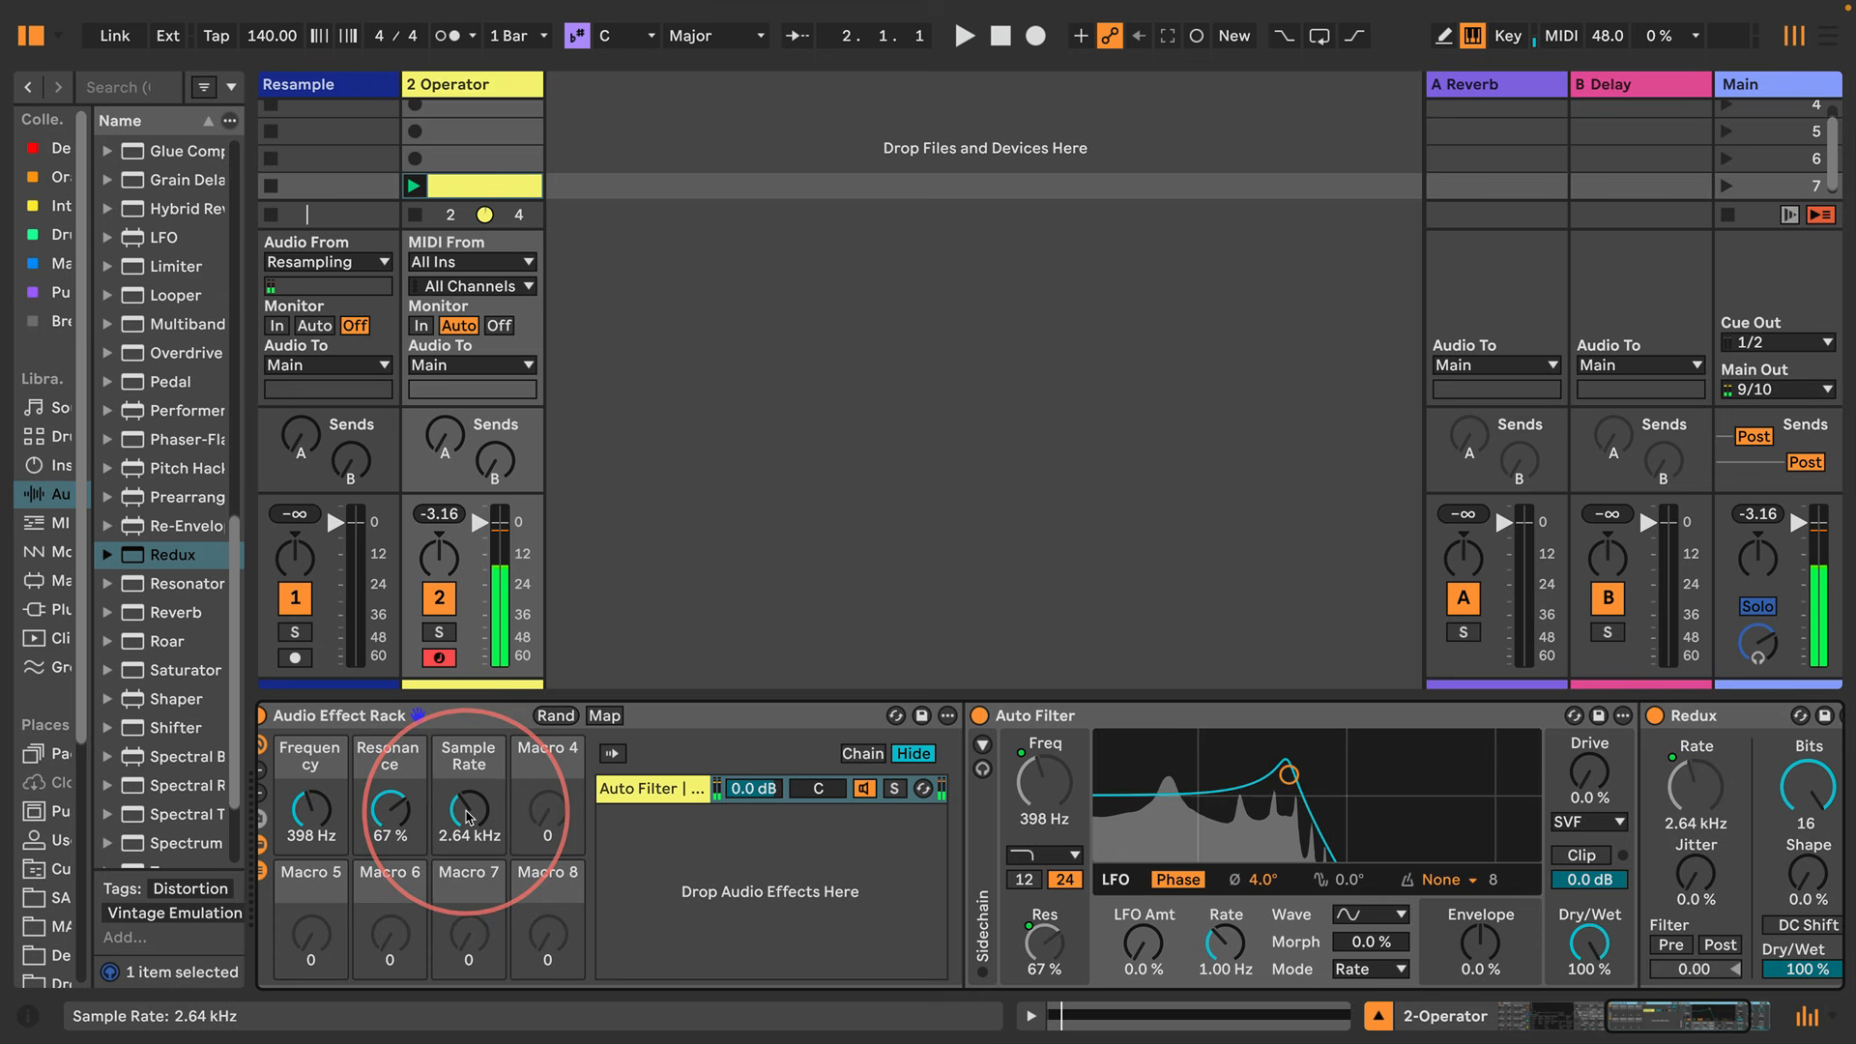
drag(469, 818, 474, 804)
key(space)
key(space)
Reopen the rack's macro mappings and sweep the Frequency macro between 56.2 Hz and 1.55 kHz during playback
scroll(425, 774, left, 5)
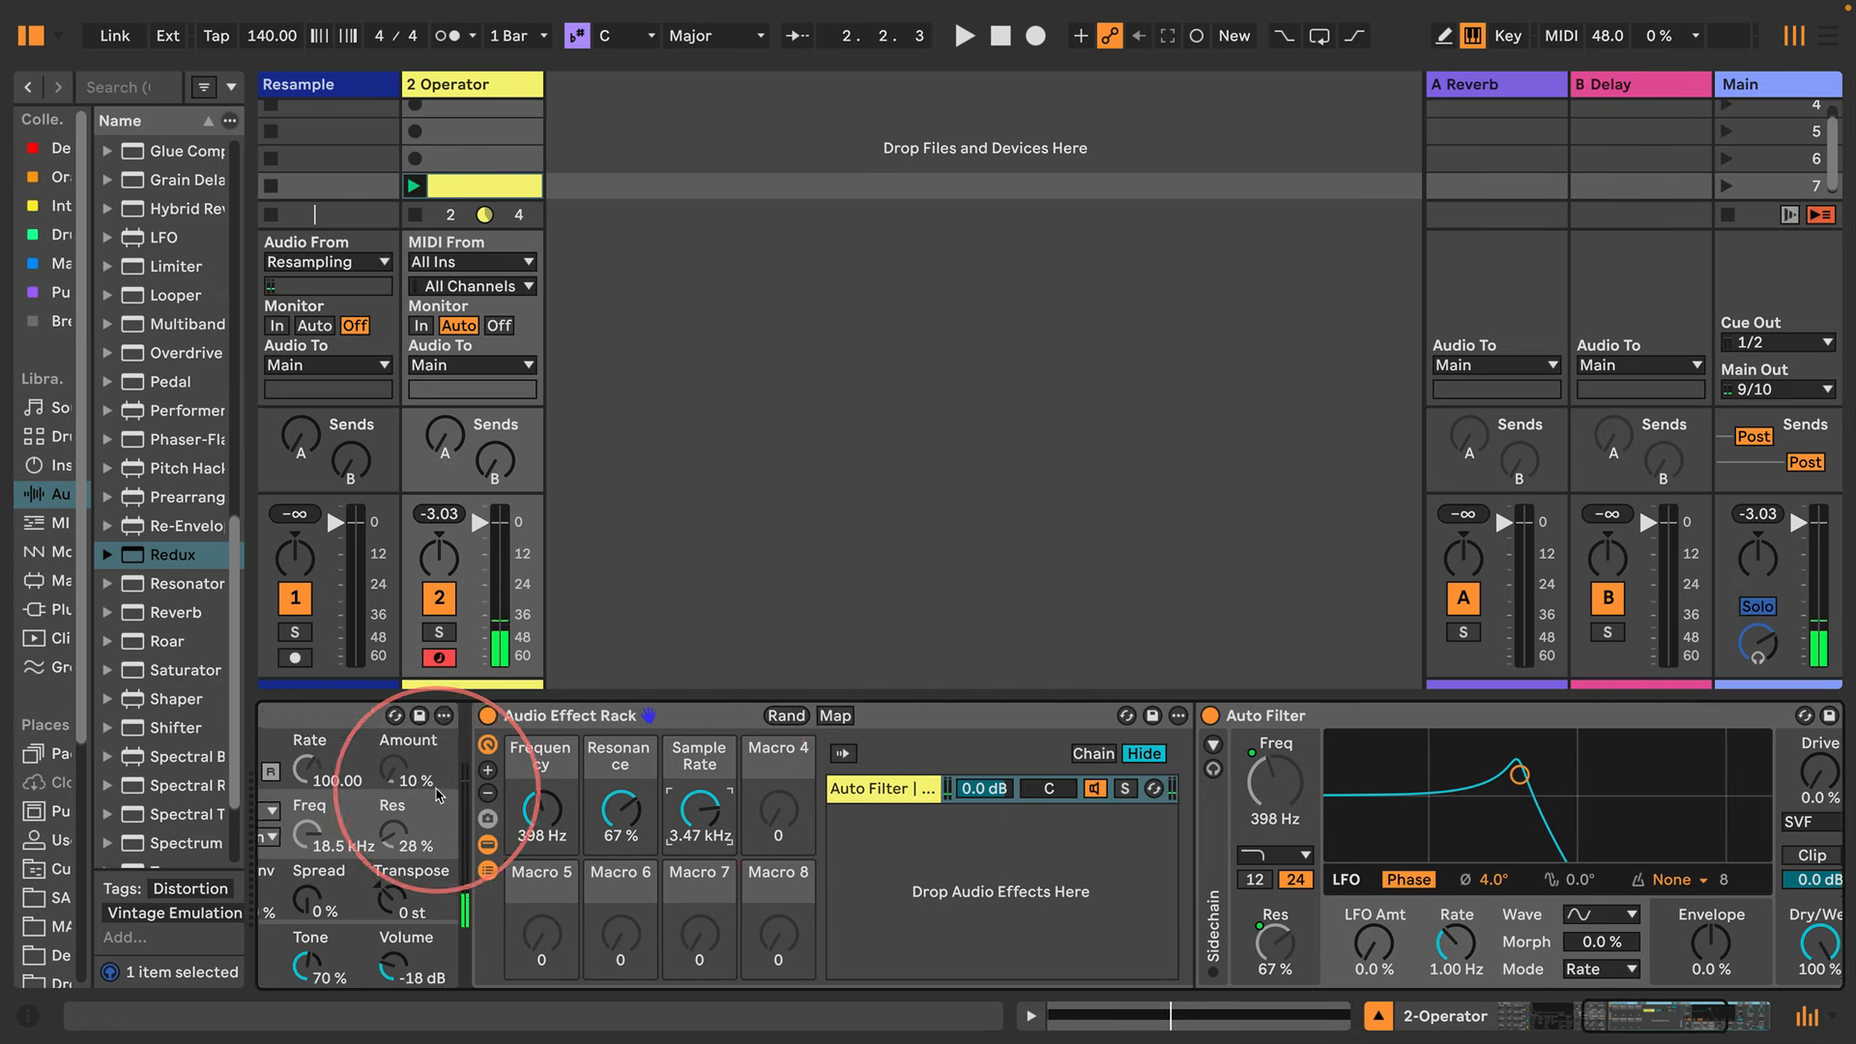
click(1075, 718)
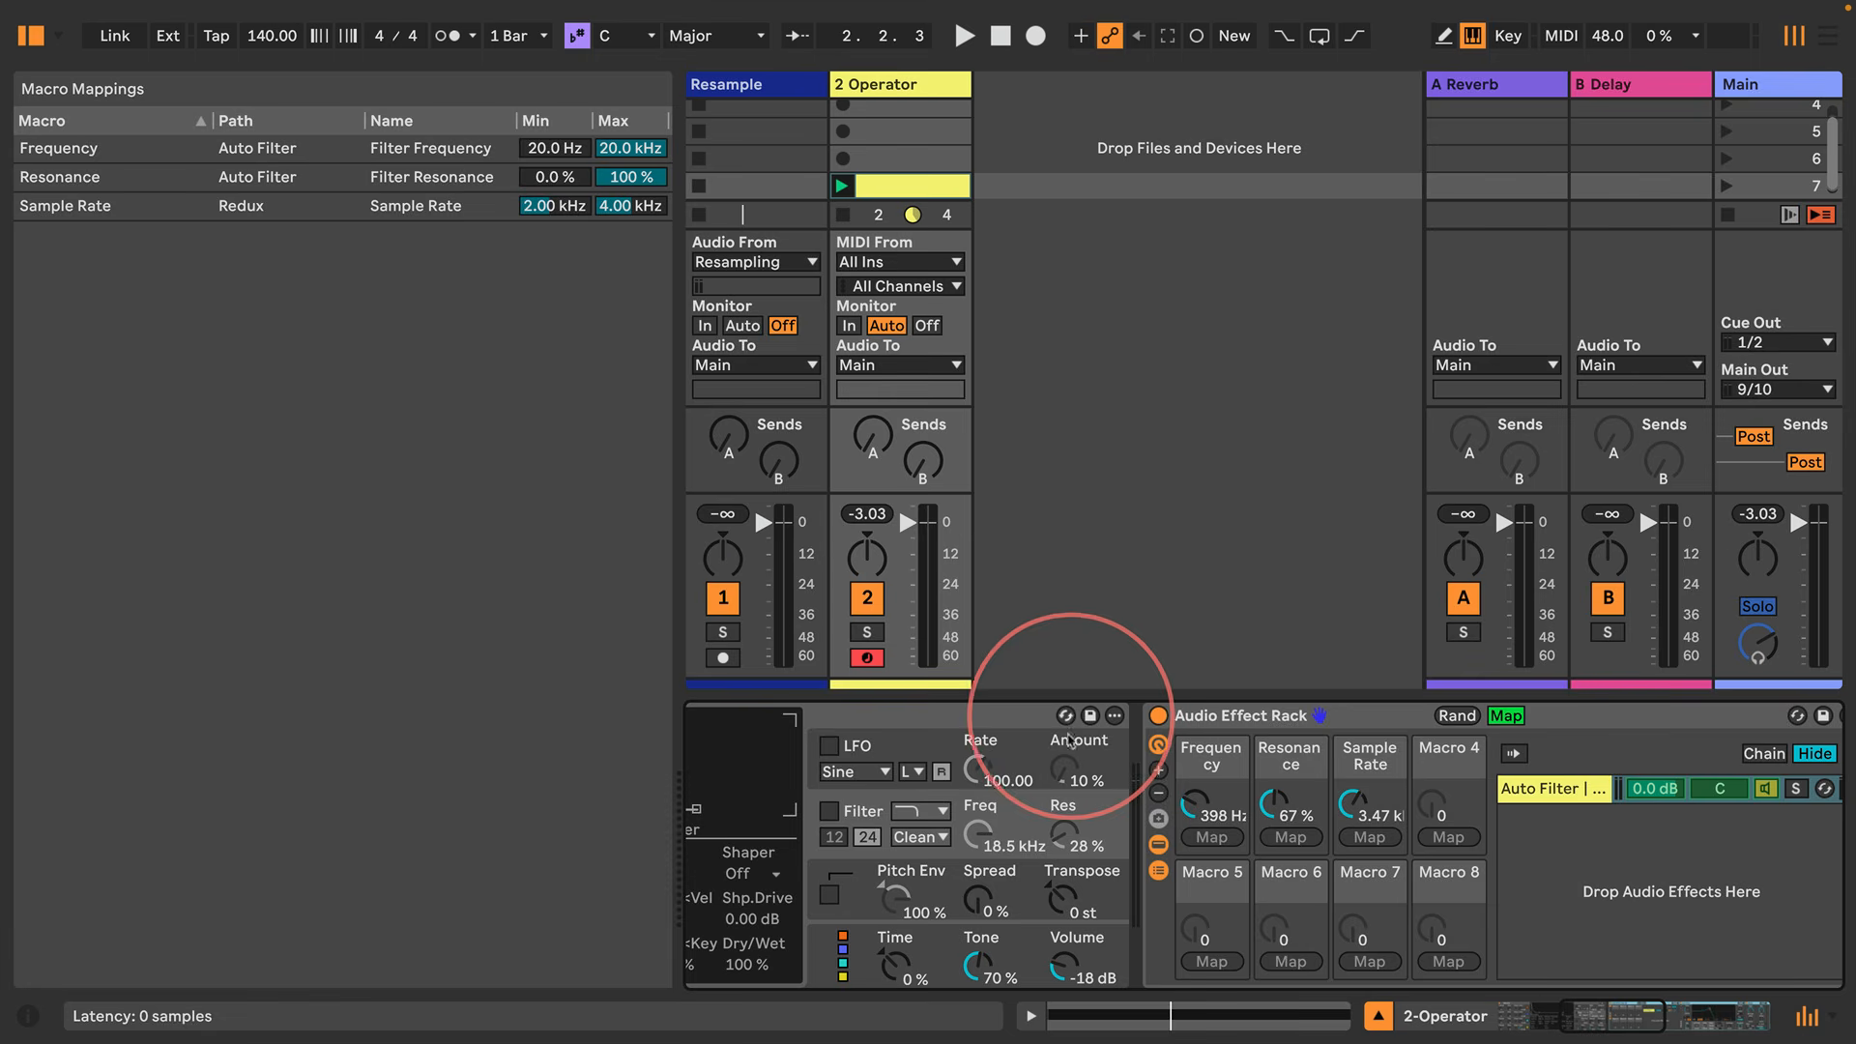
scroll(940, 770, right, 6)
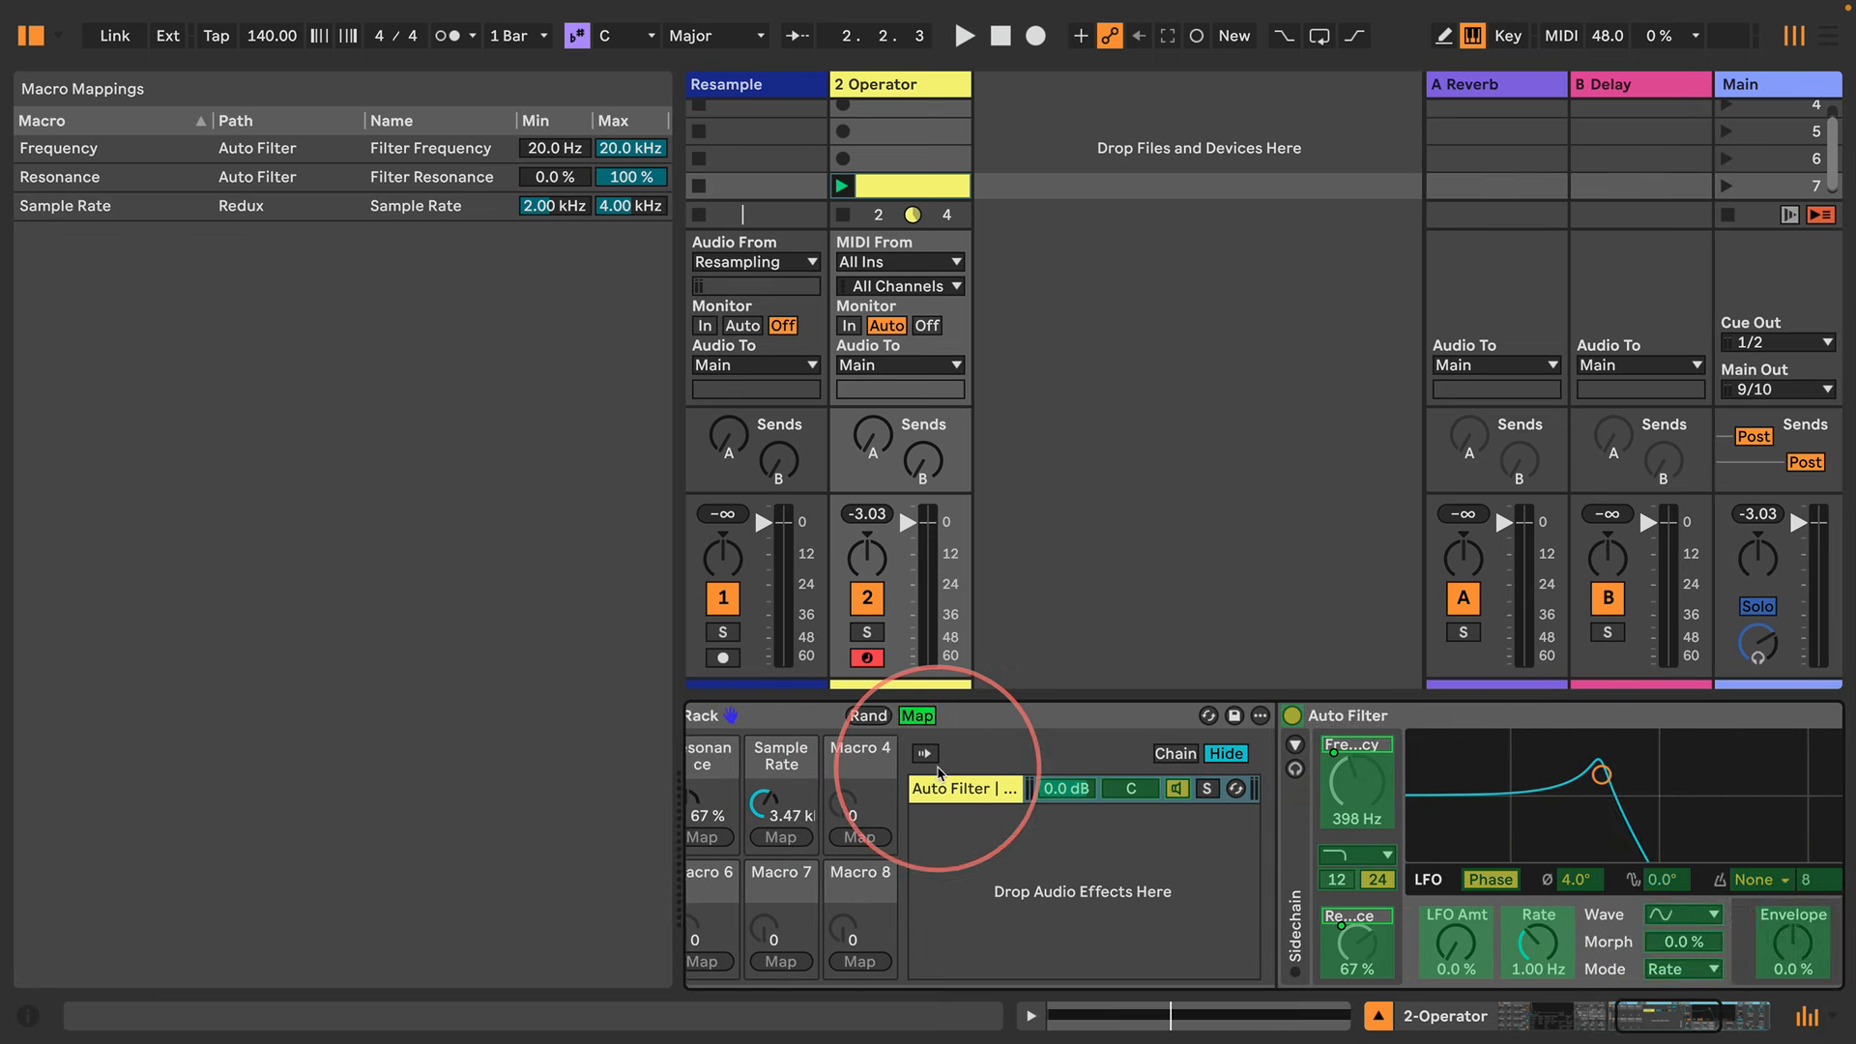
scroll(835, 812, left, 2)
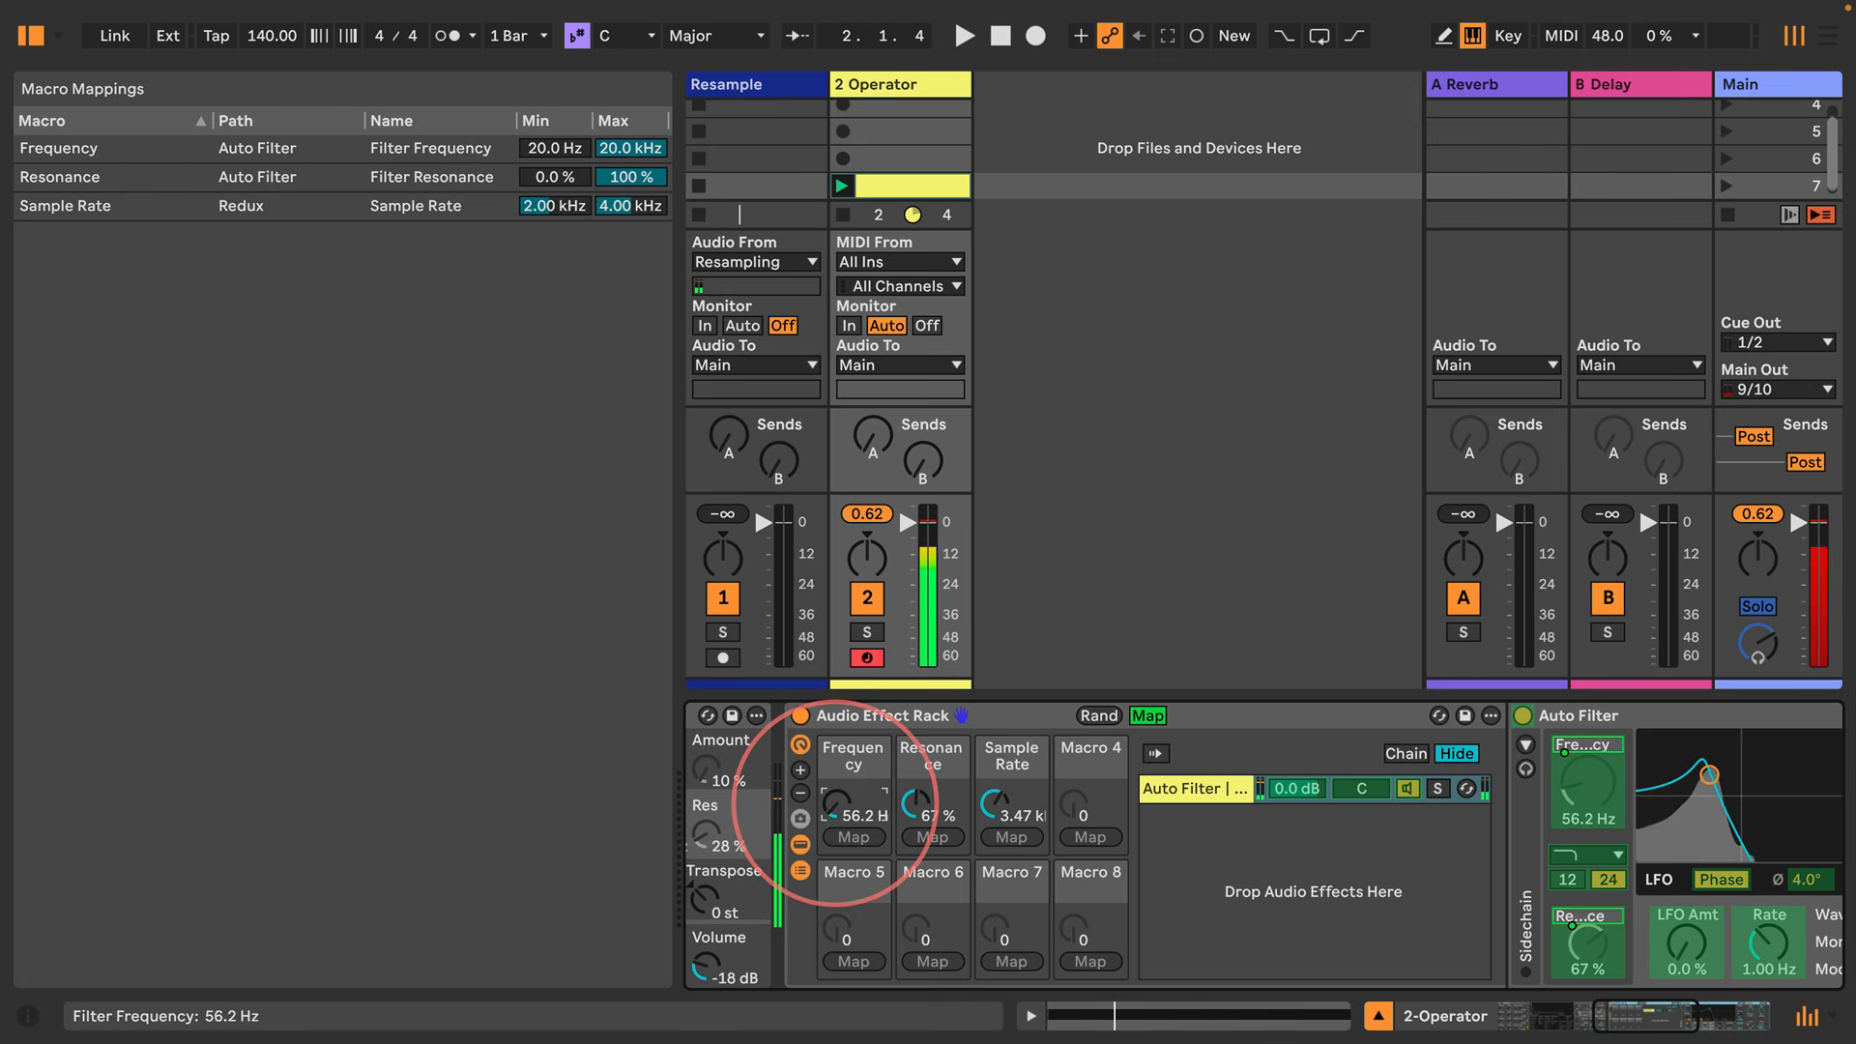
key(space)
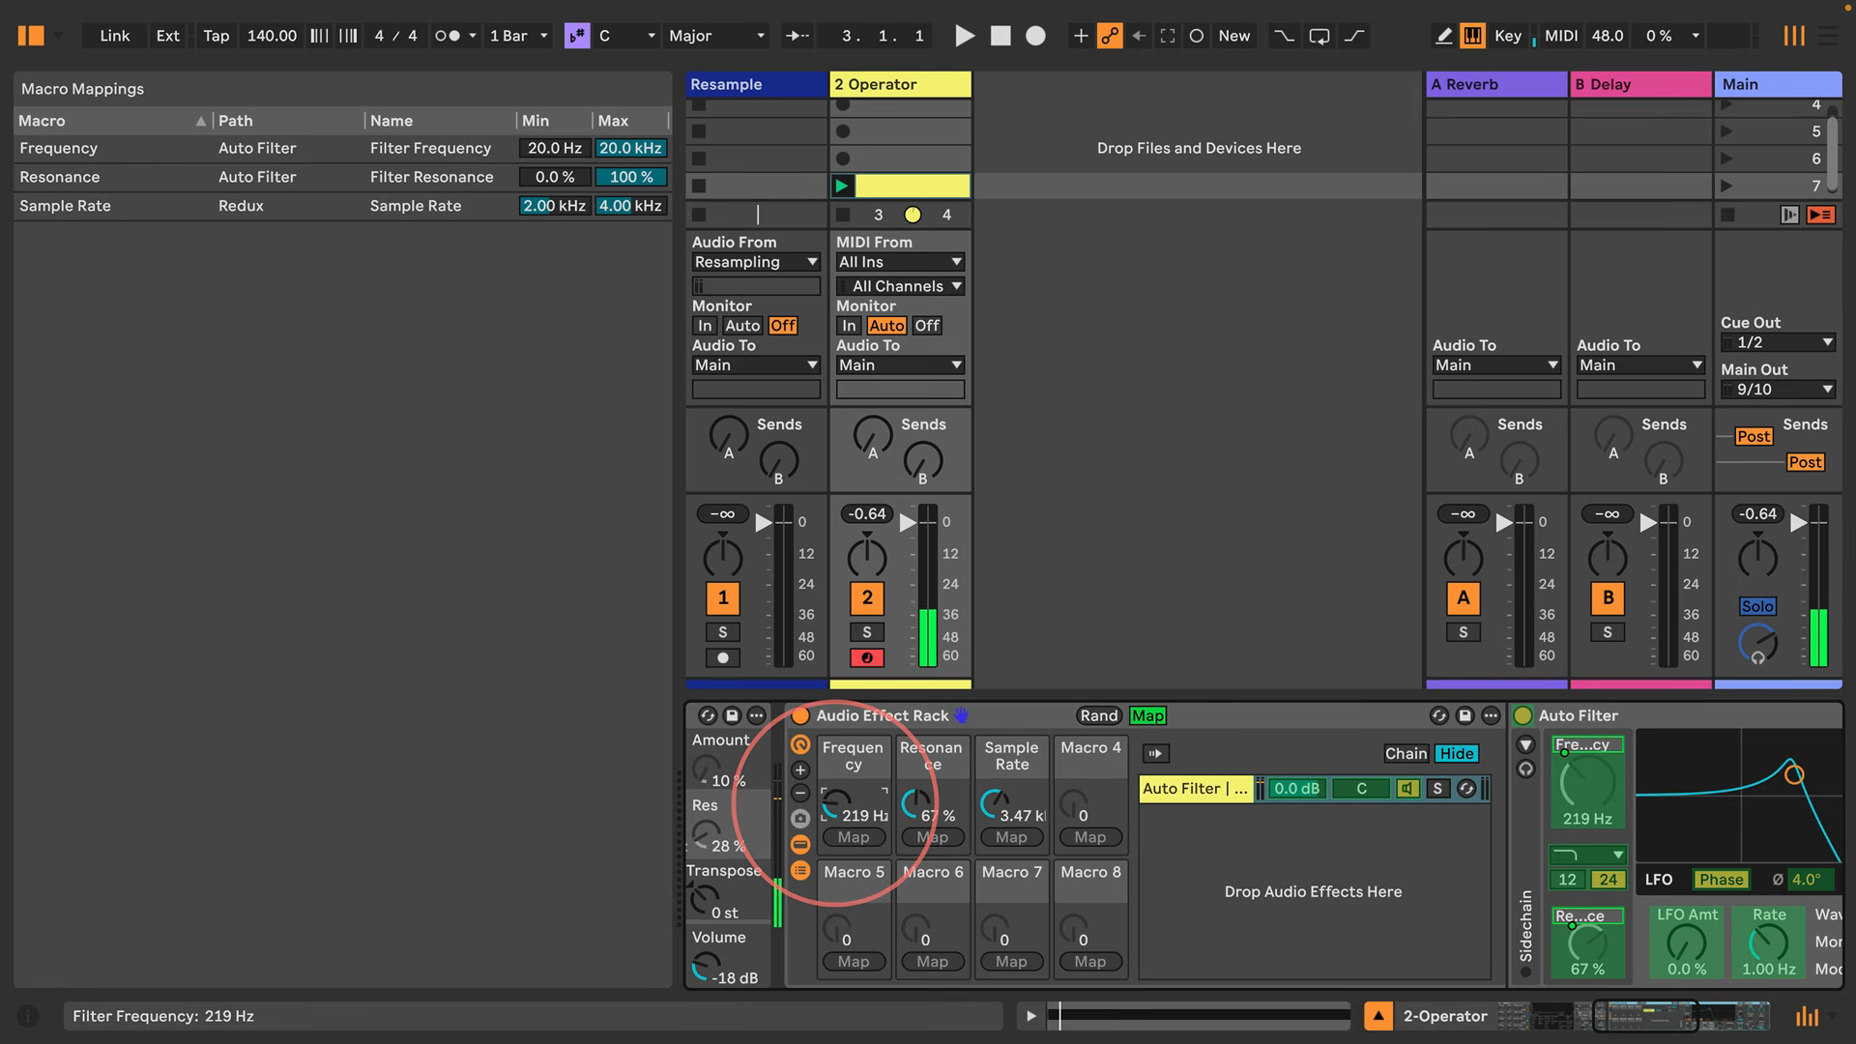
key(space)
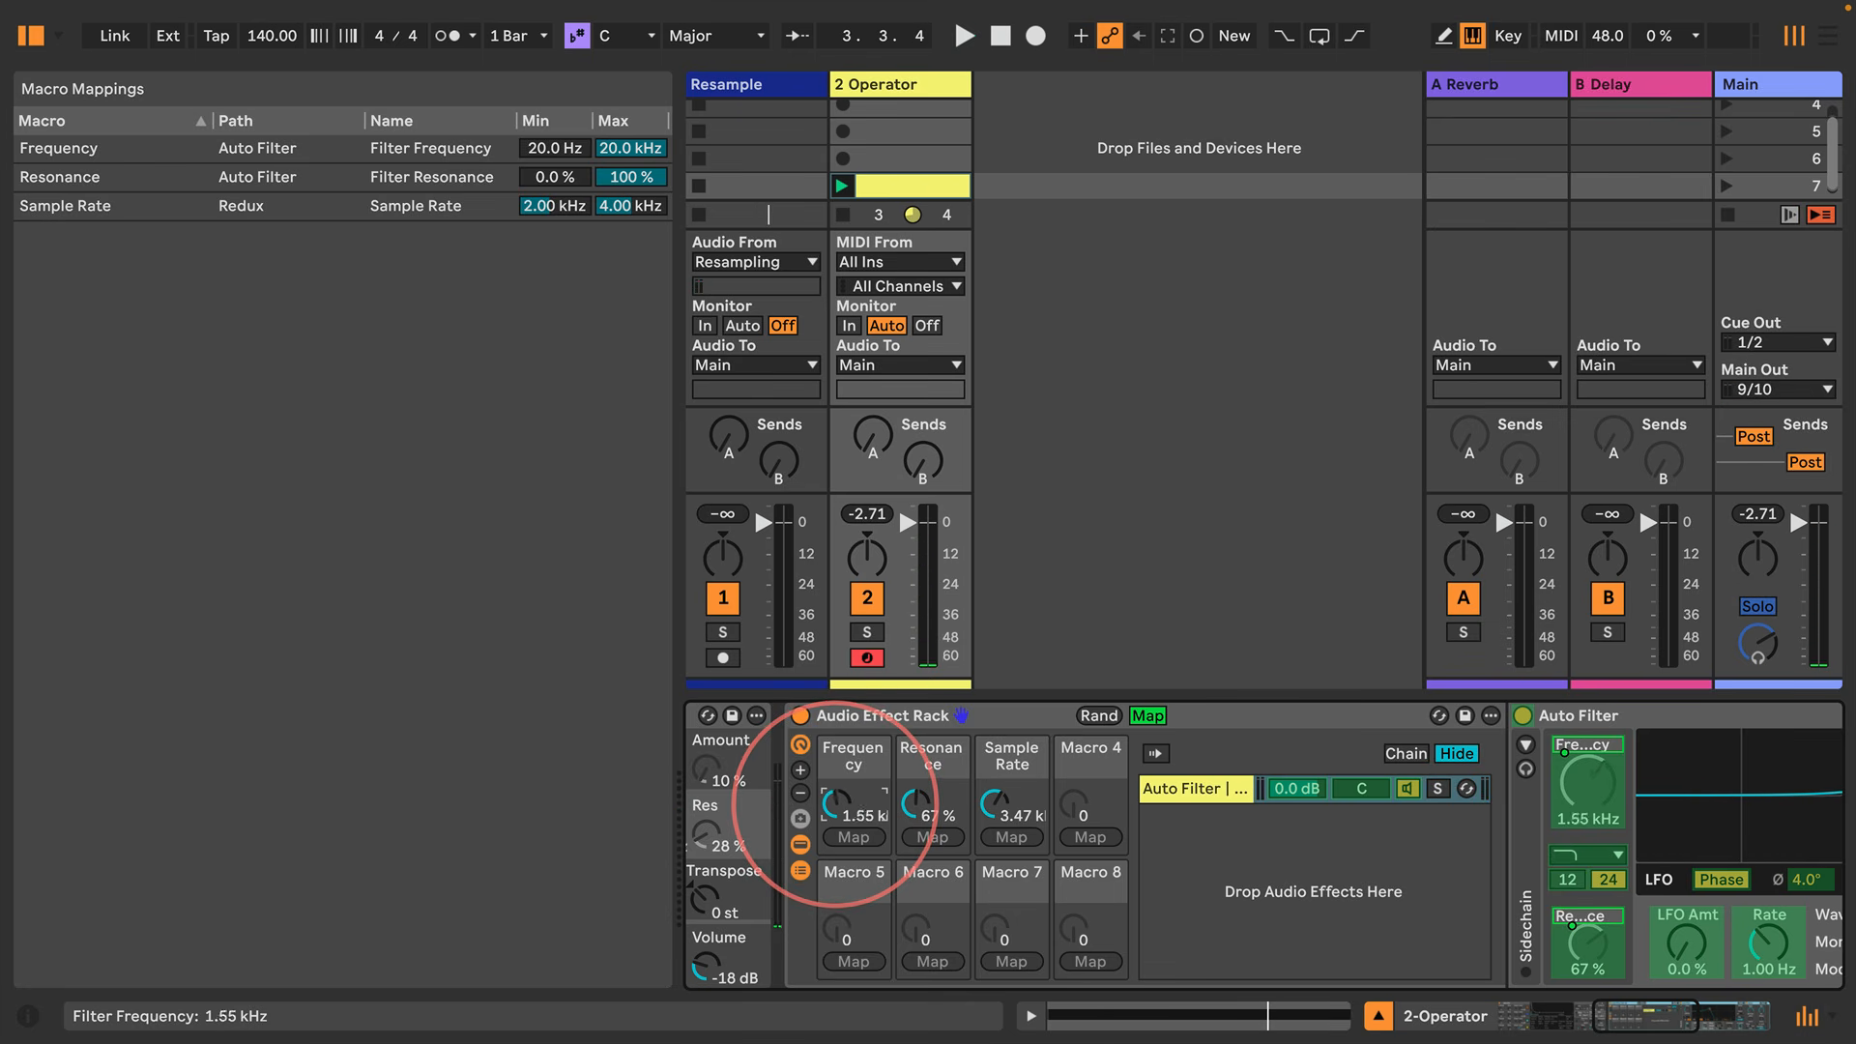
Set the Frequency macro to 207 Hz while auditioning the clip
mouse_move(834, 794)
mouse_down()
mouse_move(834, 822)
mouse_move(833, 797)
mouse_up()
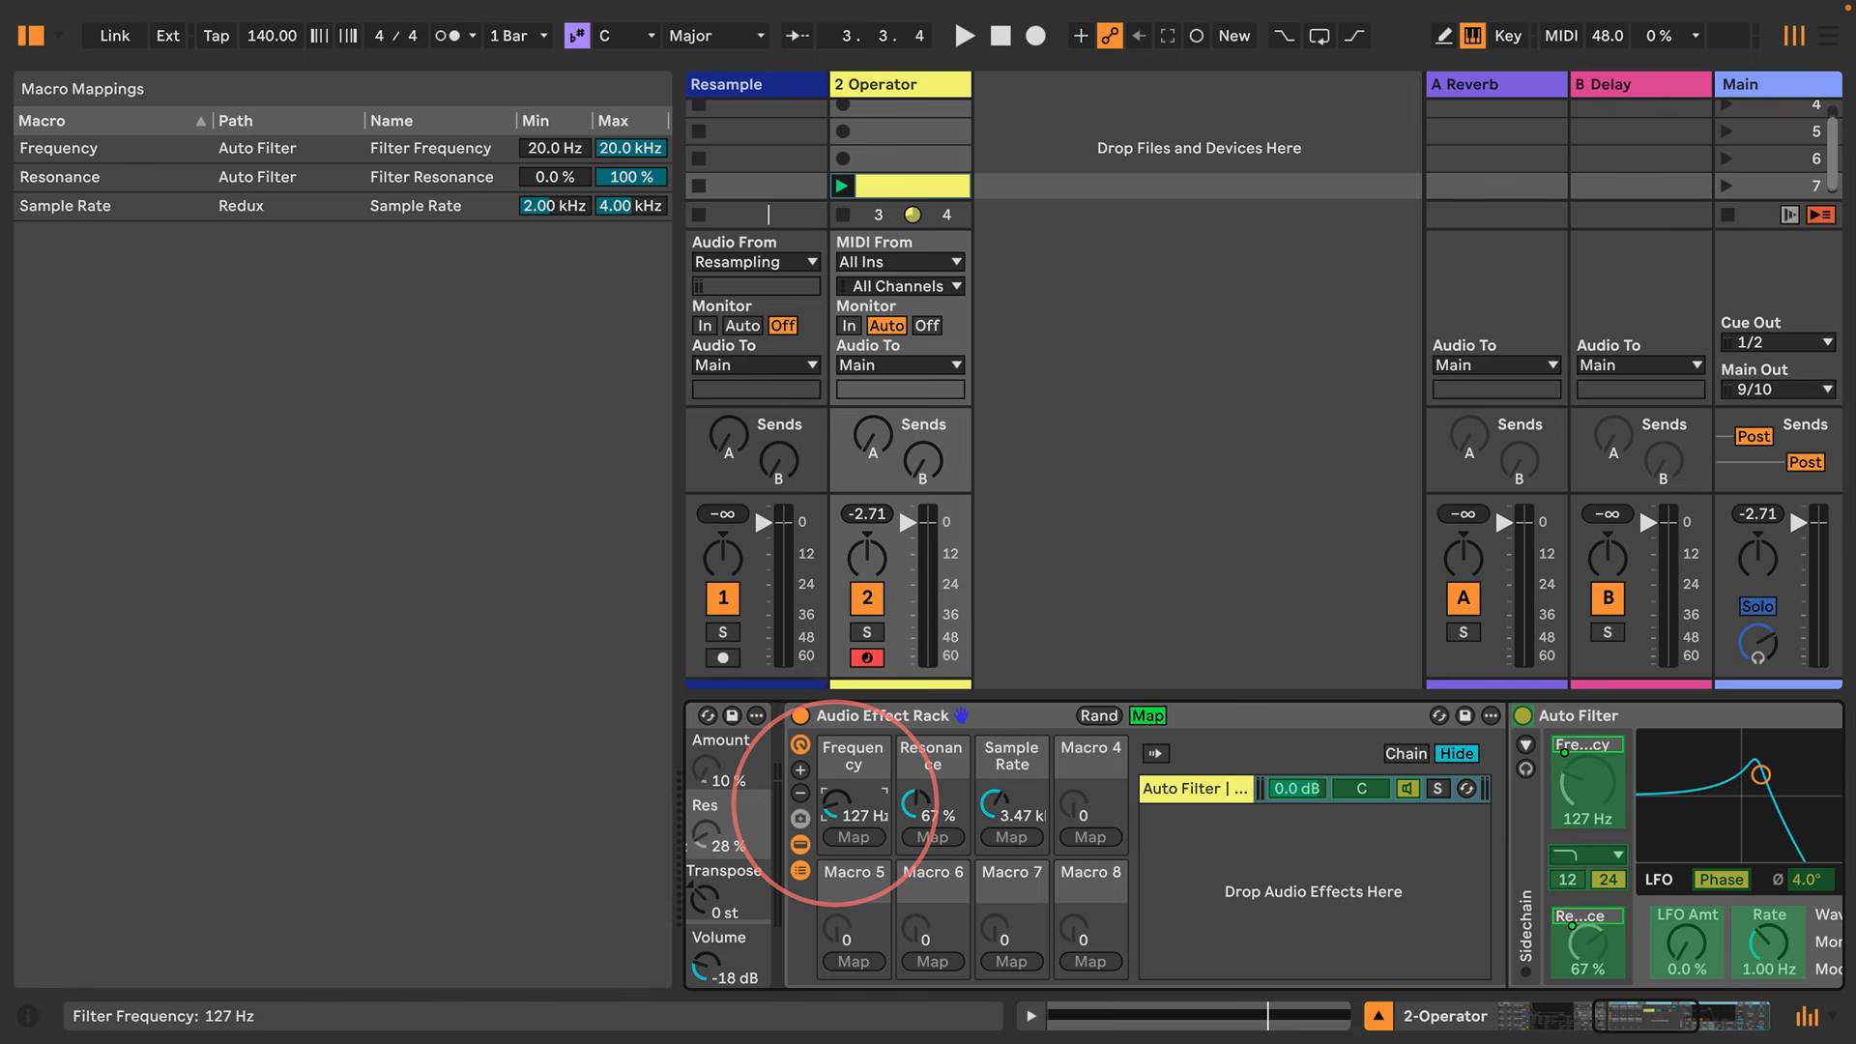
key(space)
key(space)
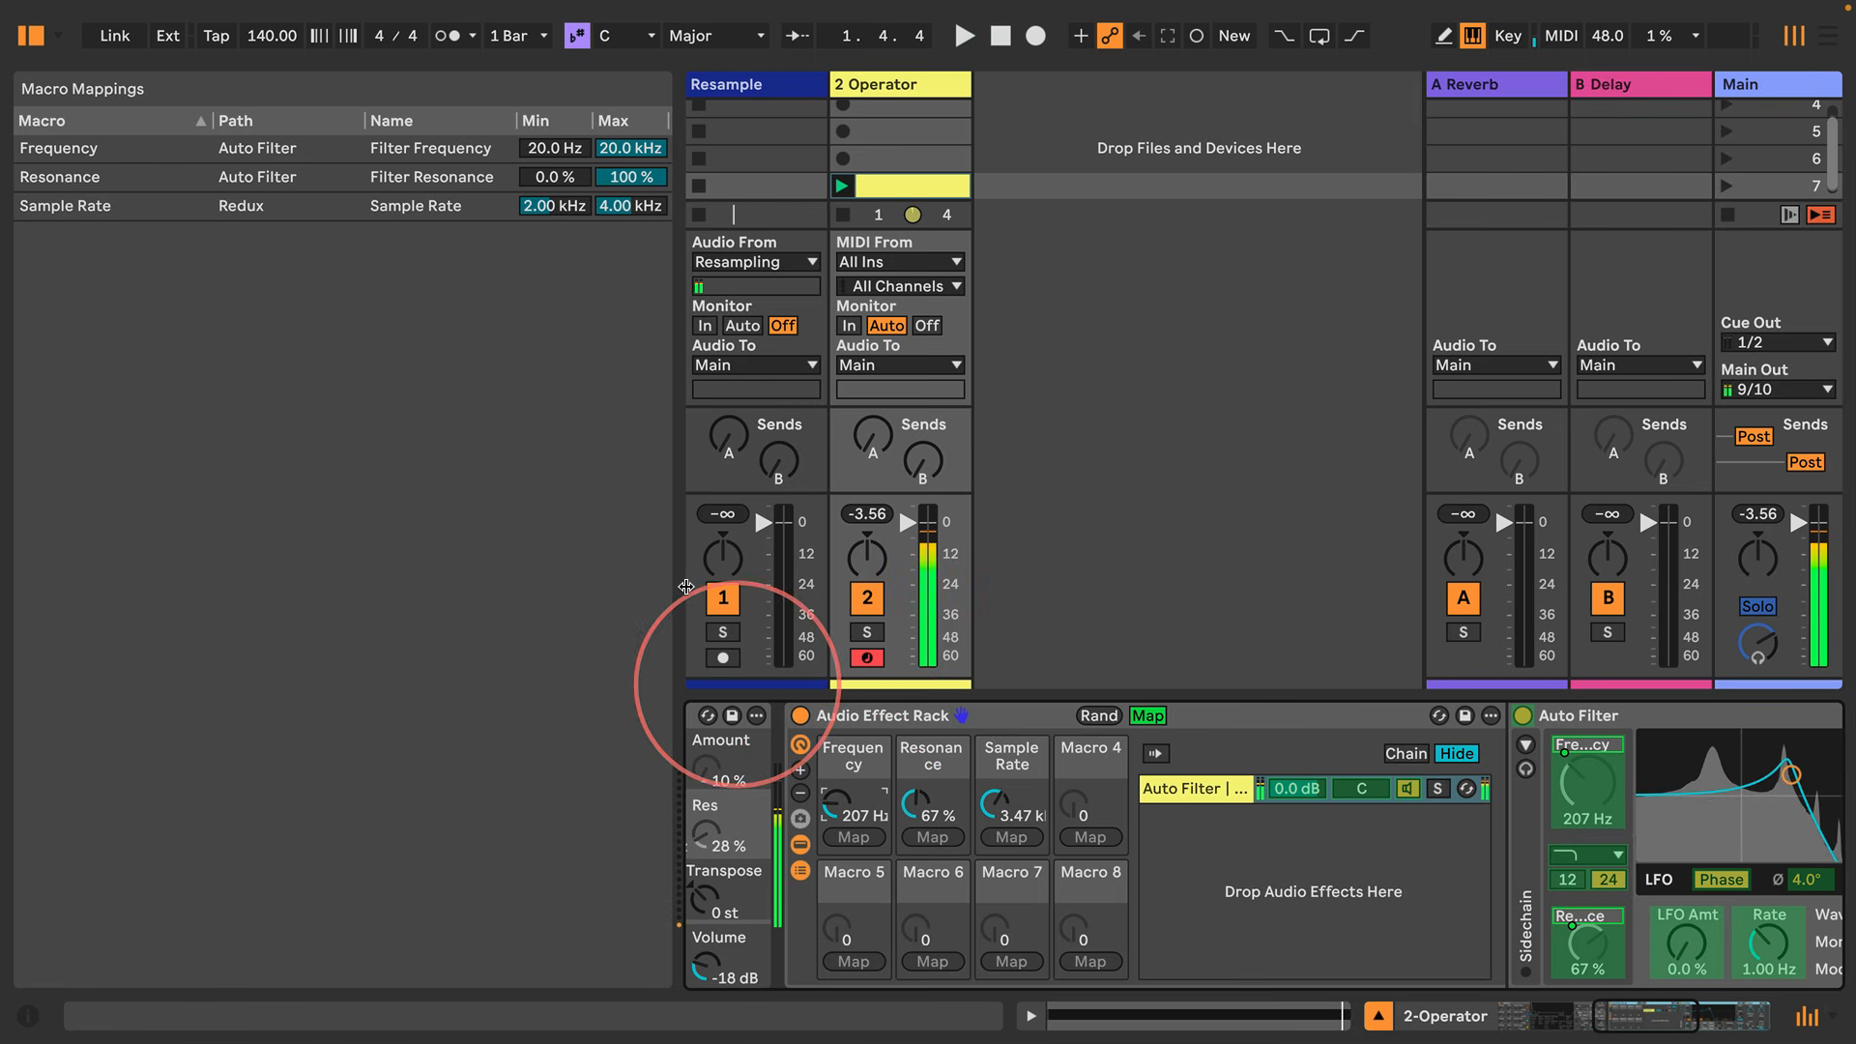
Set the Frequency macro's mapping range to a minimum of 200 Hz and a maximum of 4.00 kHz
click(534, 149)
text(200)
key(Return)
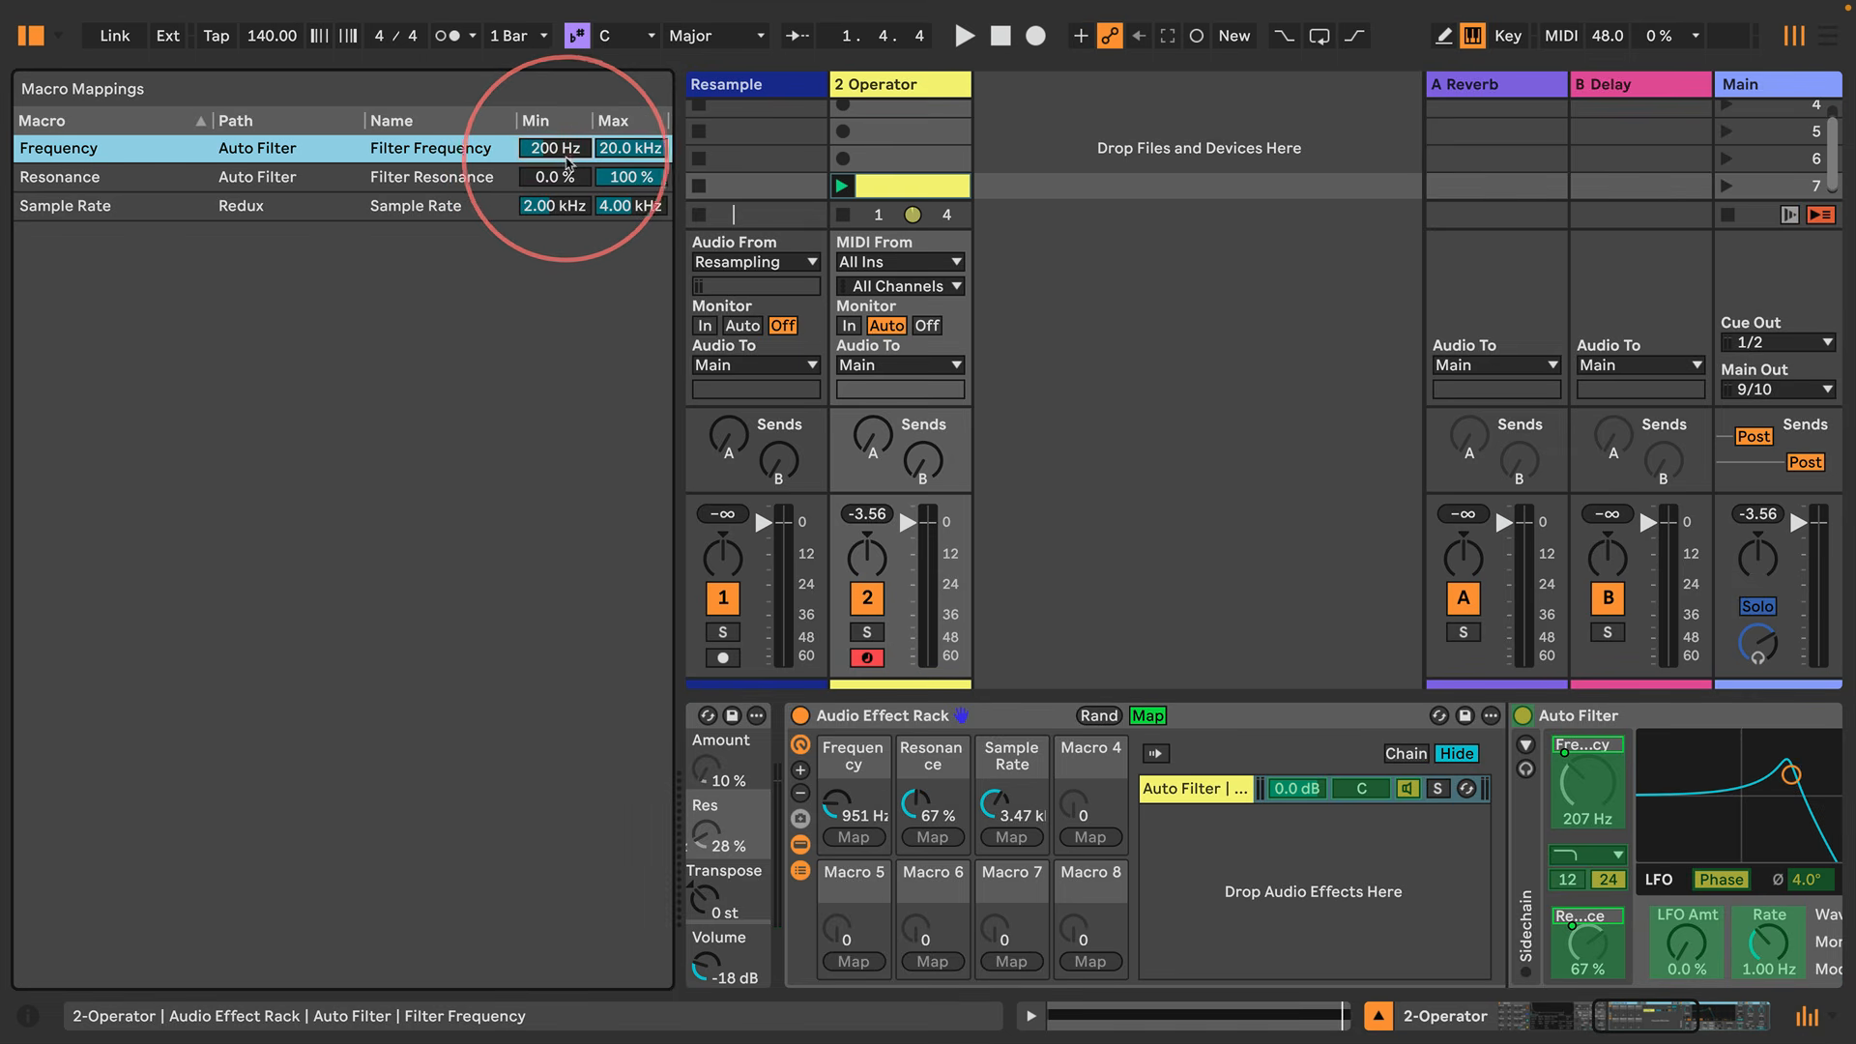
click(615, 153)
text(40)
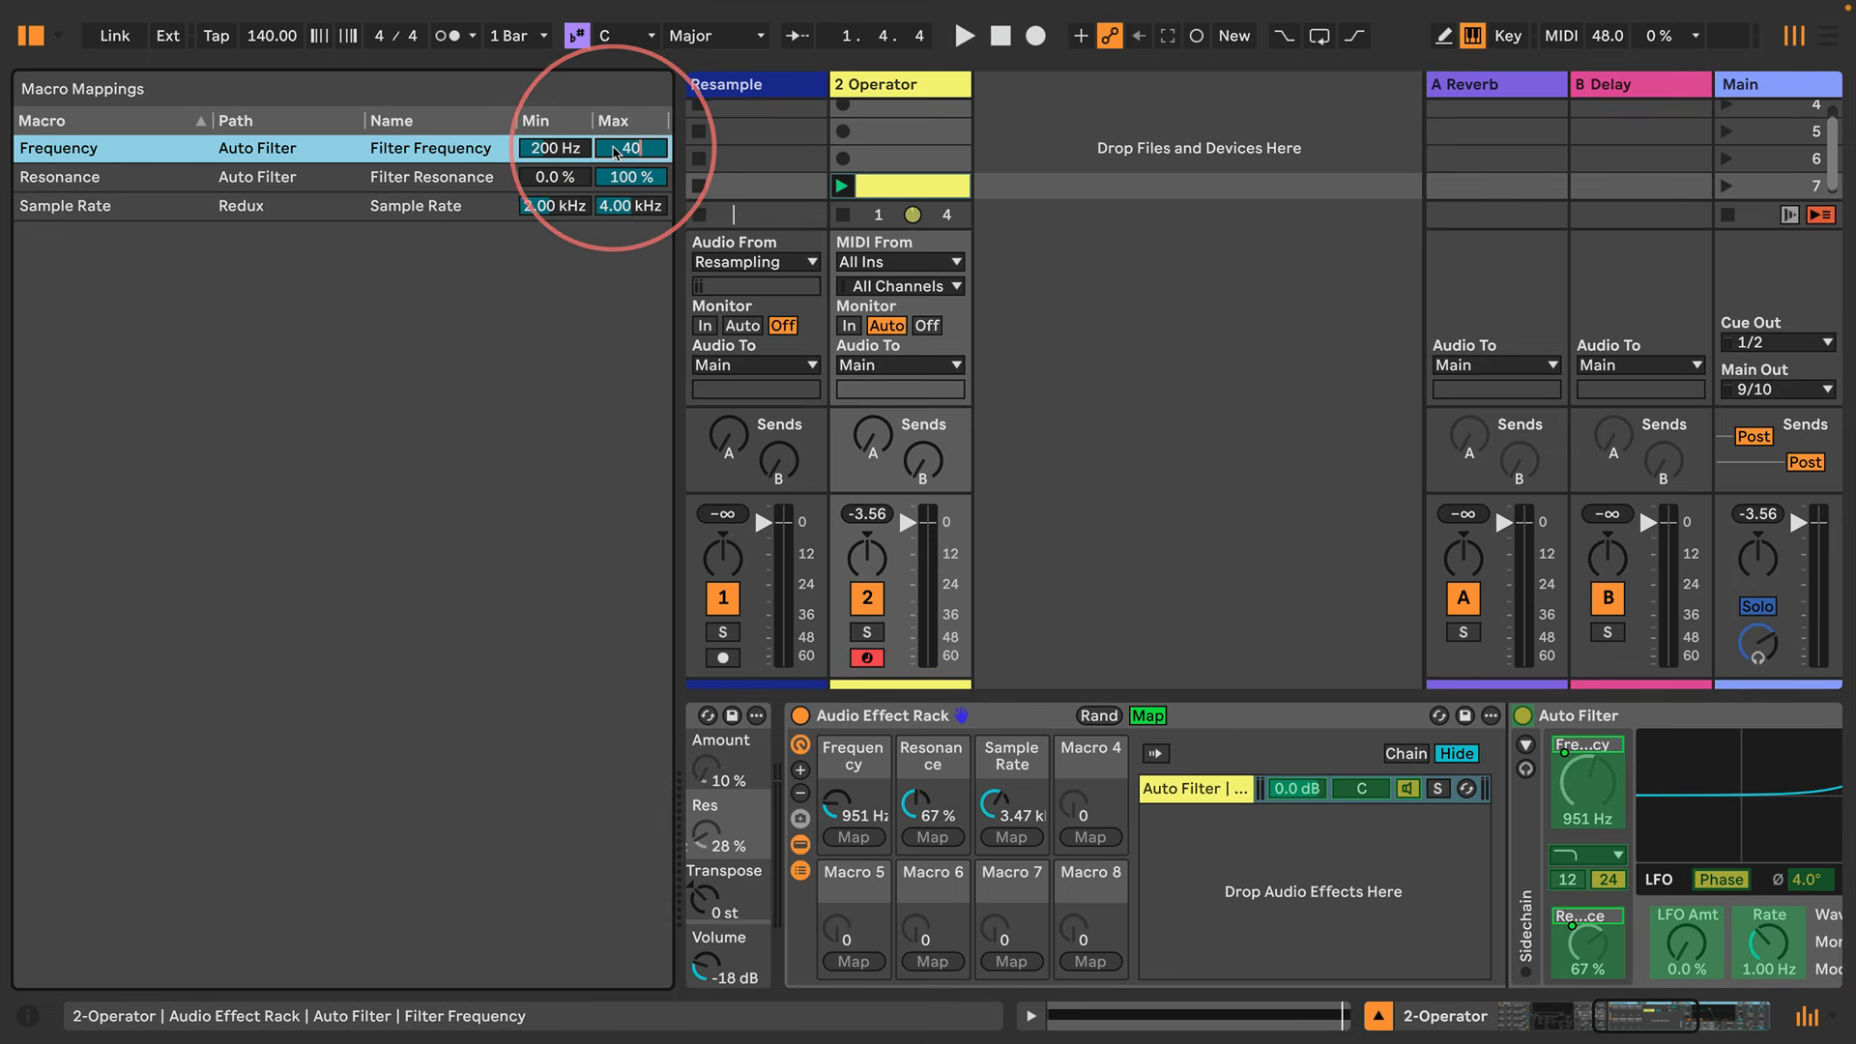
text(00)
key(Return)
Sweep the Frequency macro up to 4.00 kHz during playback and lower its mapping maximum to 3.00 kHz
key(space)
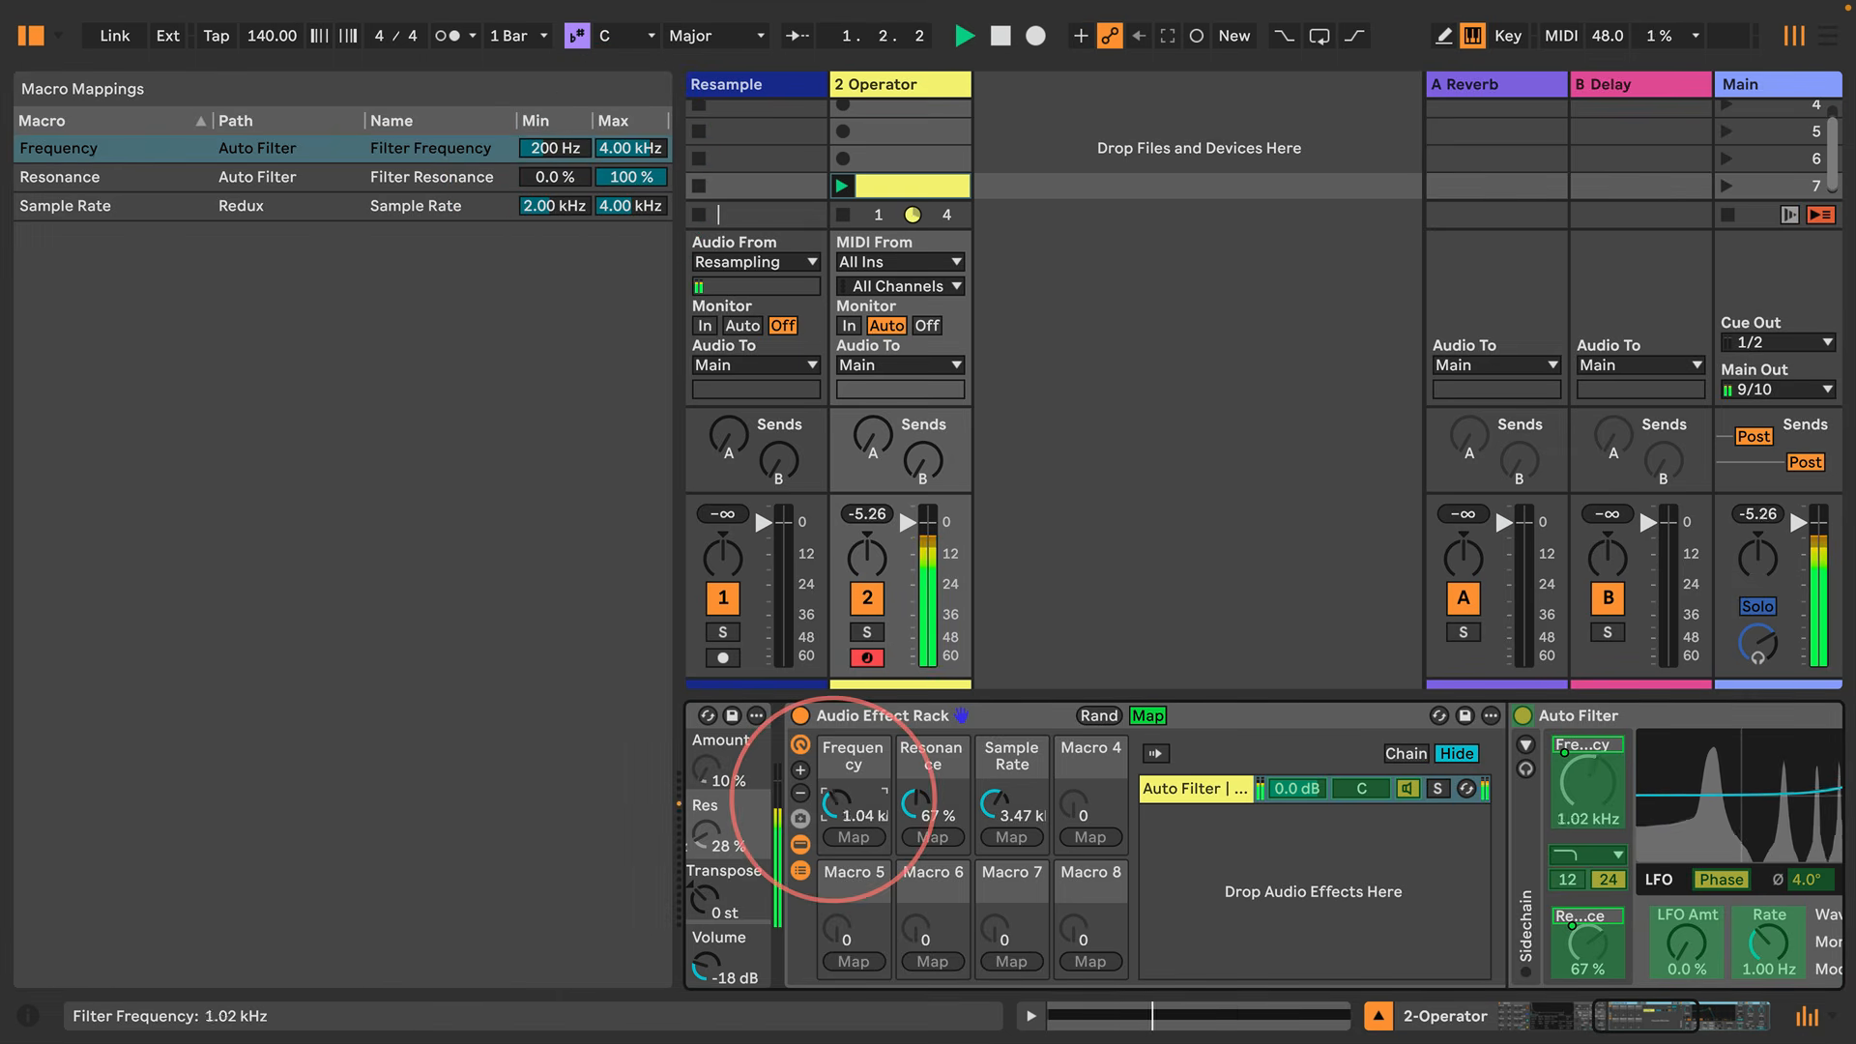
drag(833, 800, 834, 795)
key(space)
click(624, 154)
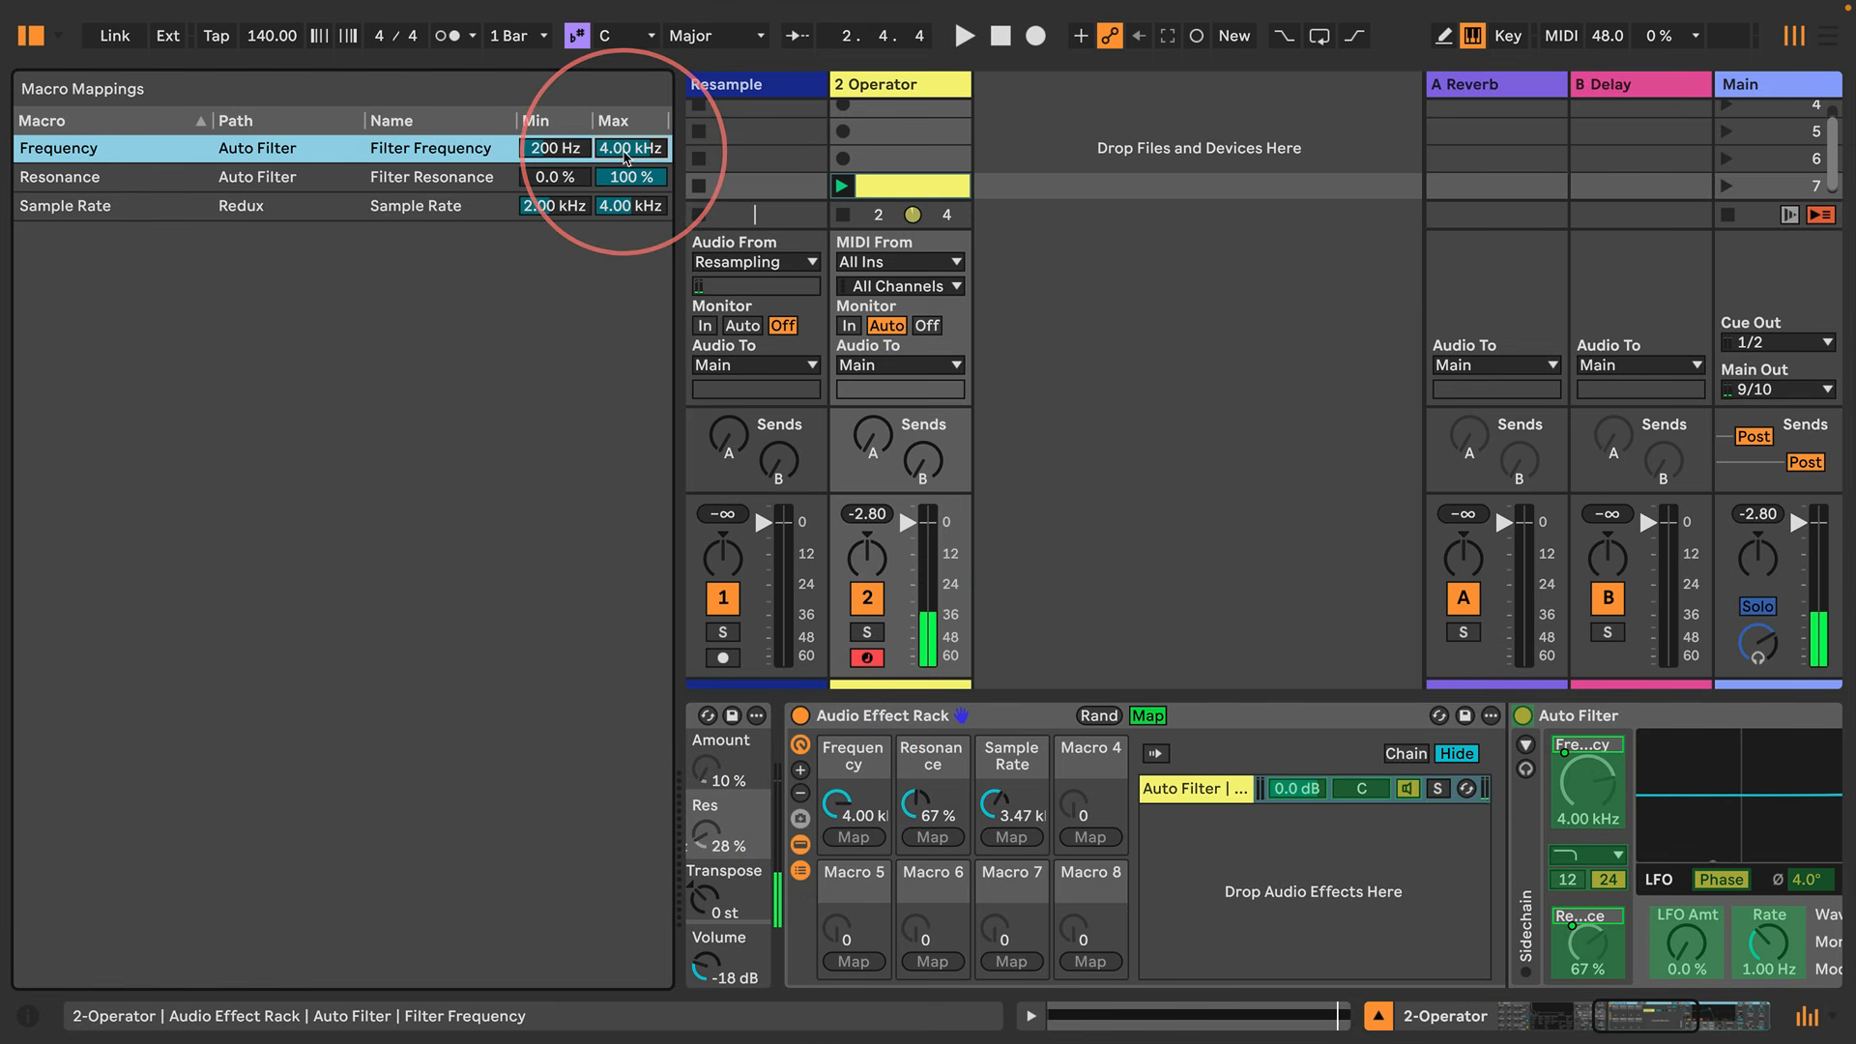
text(300)
key(Return)
Set the Frequency macro to 569 Hz and the Sample Rate macro to 2.84 kHz during playback
key(space)
drag(833, 801, 833, 814)
drag(1000, 799, 1001, 812)
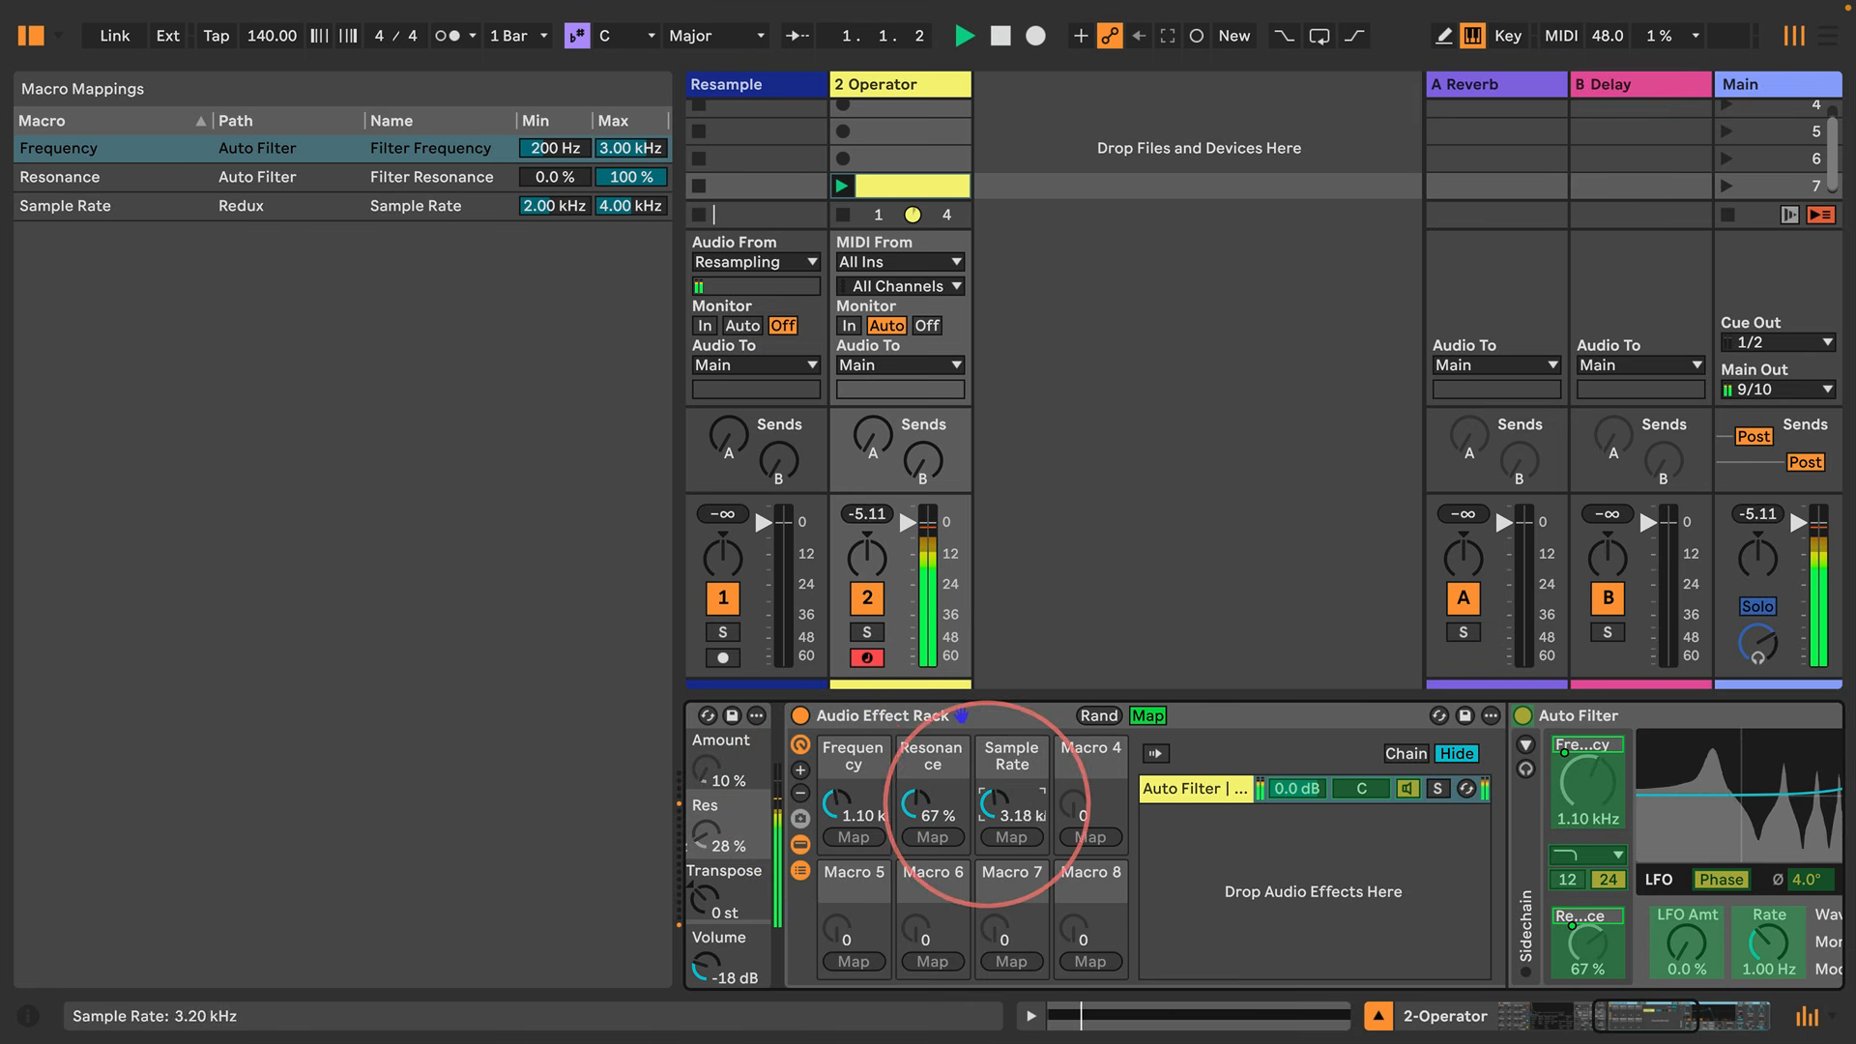
drag(828, 799, 832, 825)
Exit macro mapping and set the Frequency macro to 929 Hz and the Resonance macro to 80 % during playback
drag(681, 551, 92, 556)
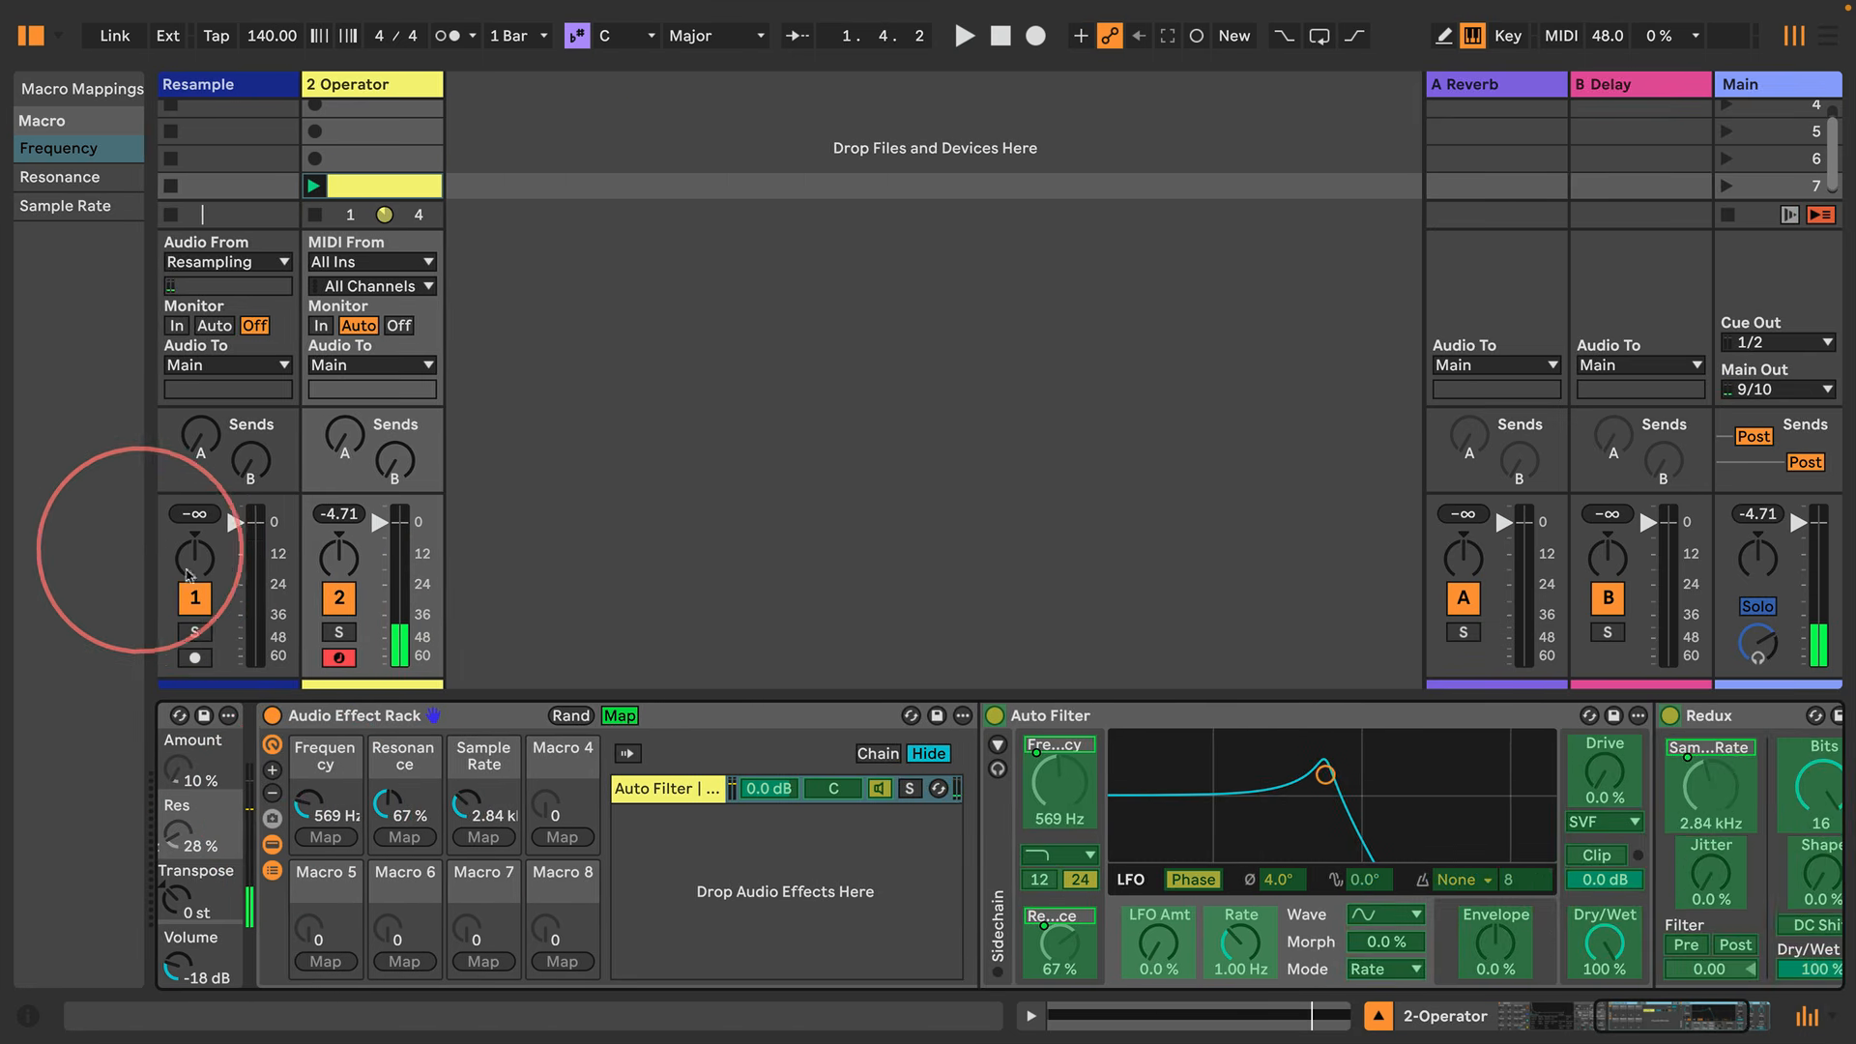
click(624, 715)
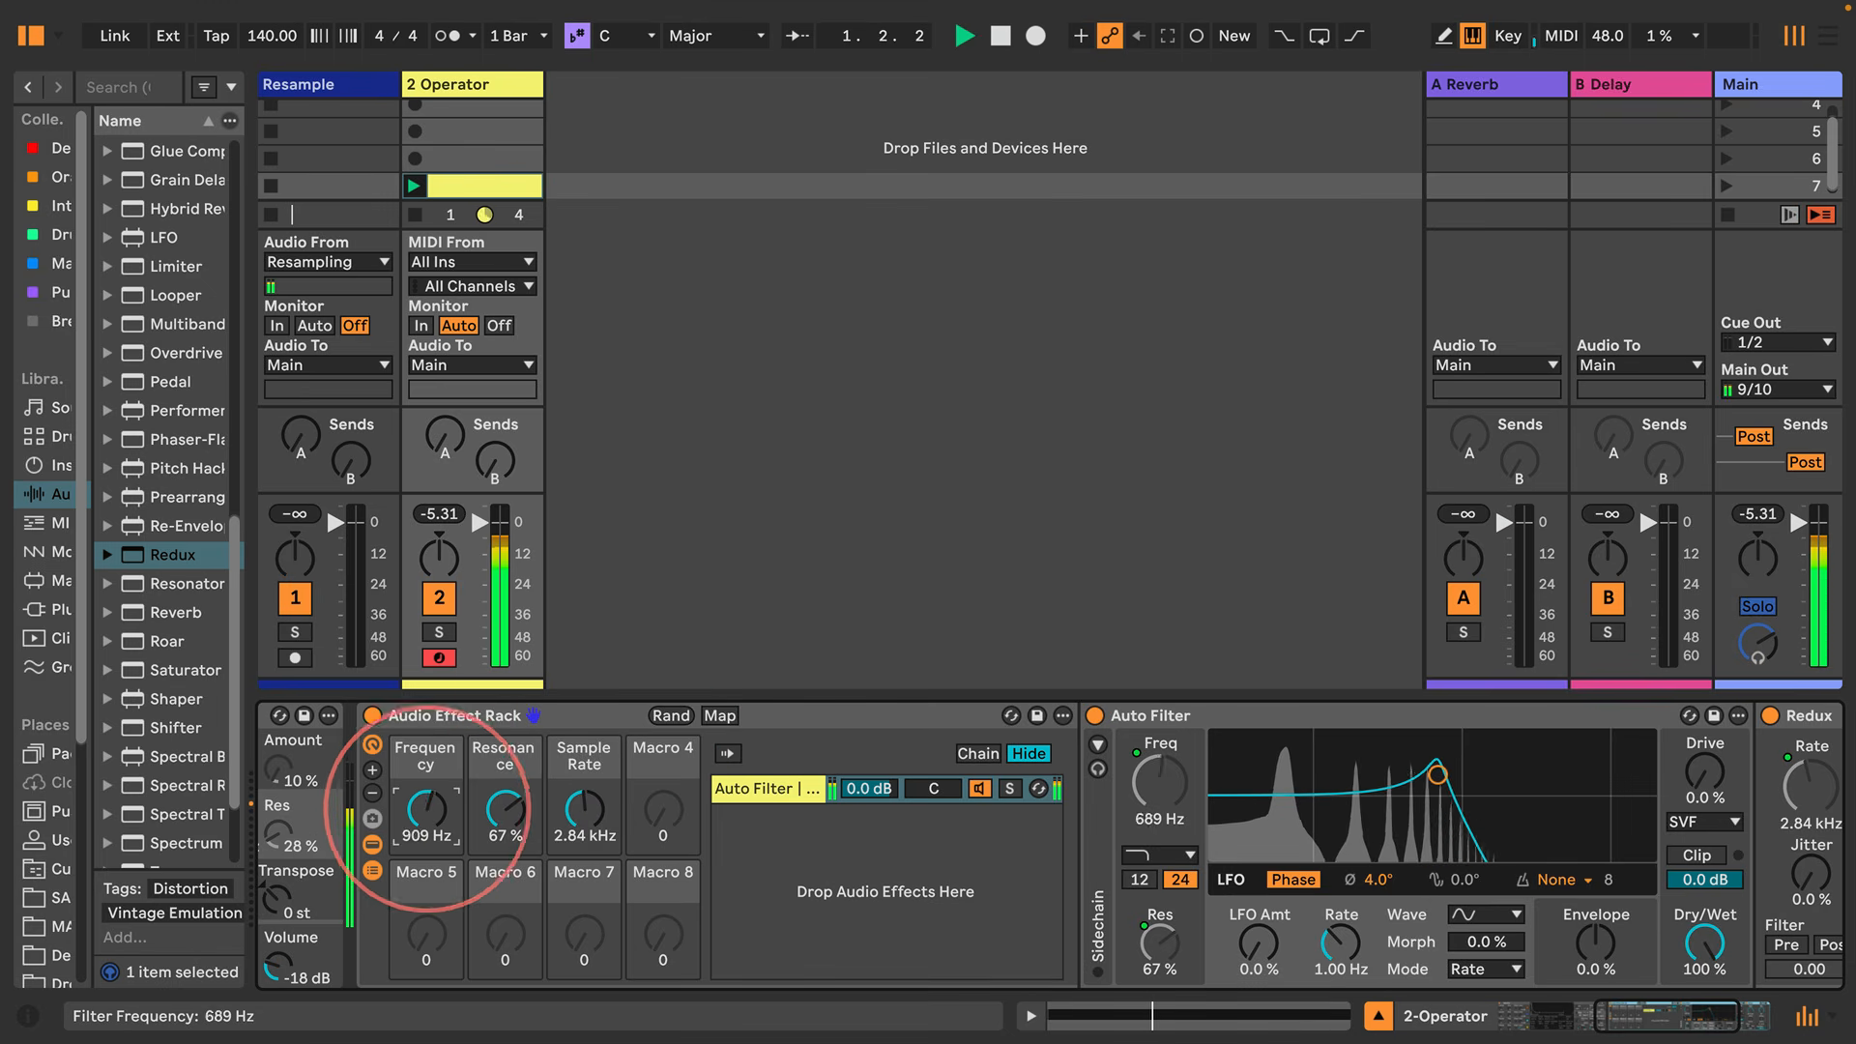
drag(430, 817, 505, 813)
key(space)
Set the Resonance macro's mapping maximum to 75 %
click(719, 715)
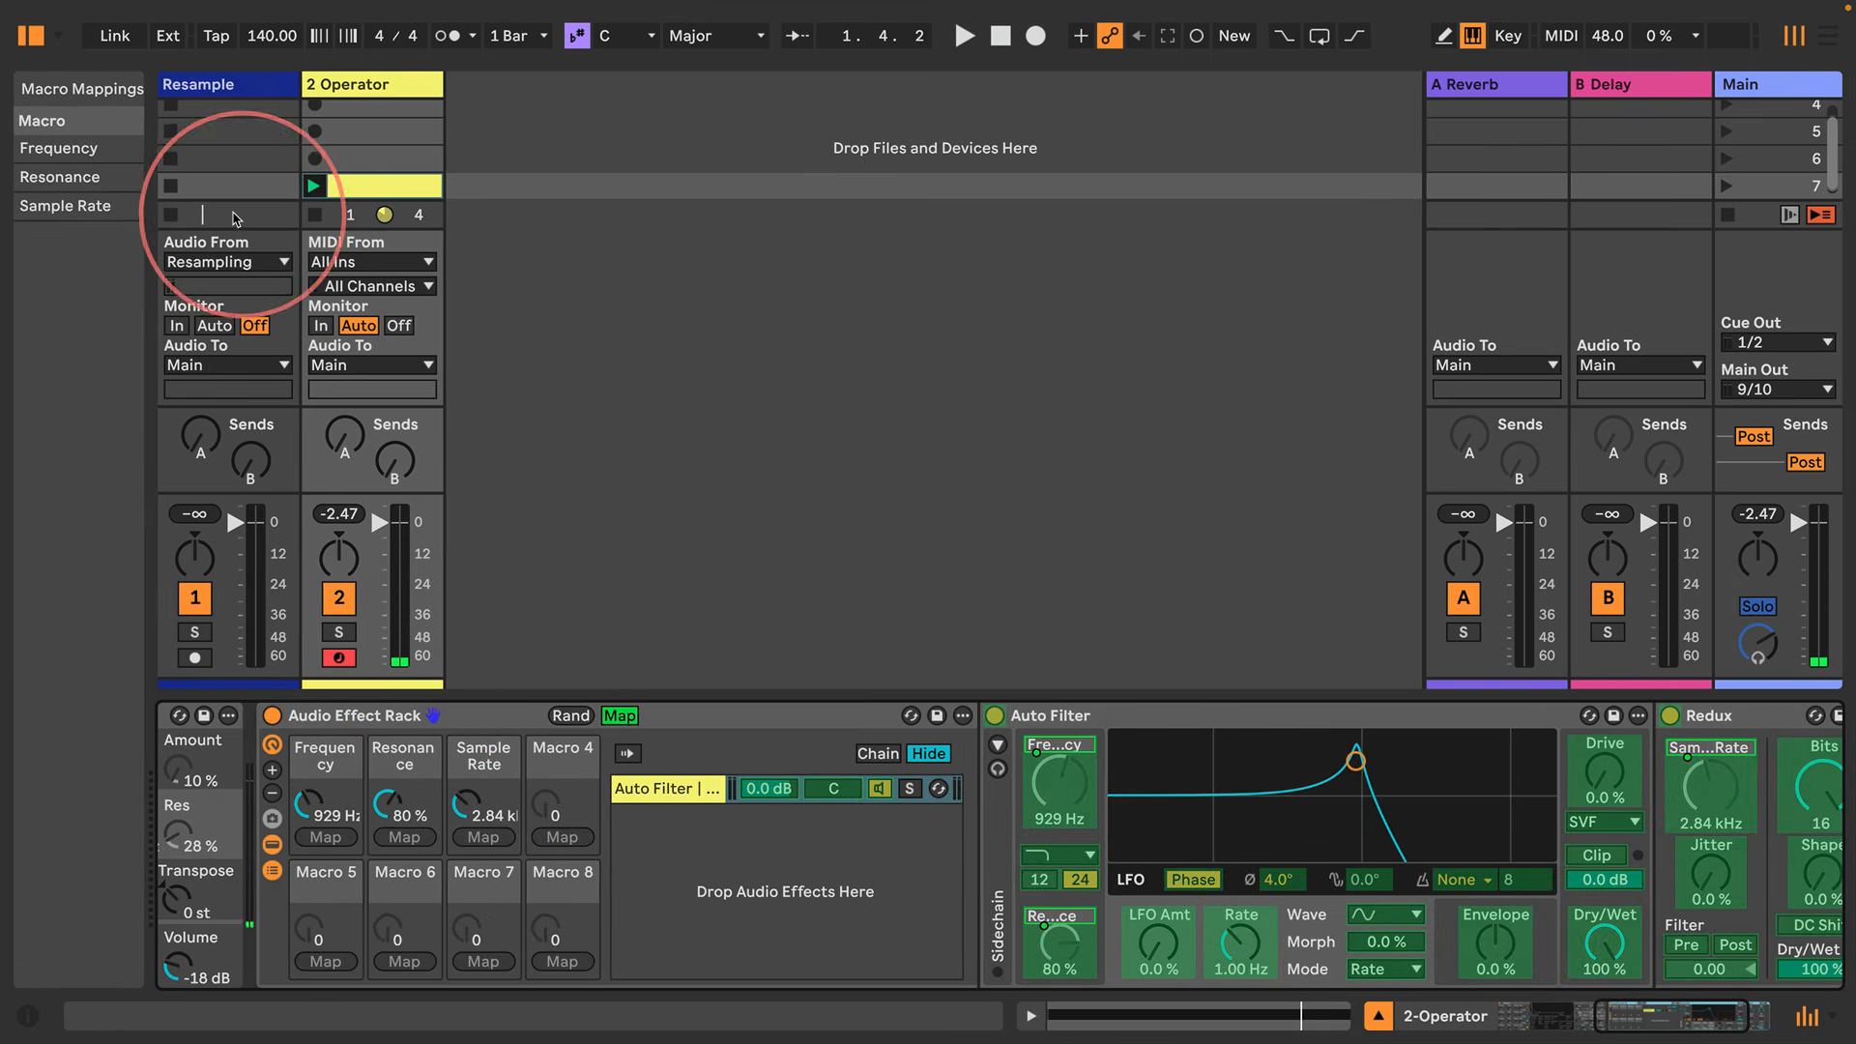
drag(154, 207, 669, 207)
click(571, 177)
click(610, 177)
text(7)
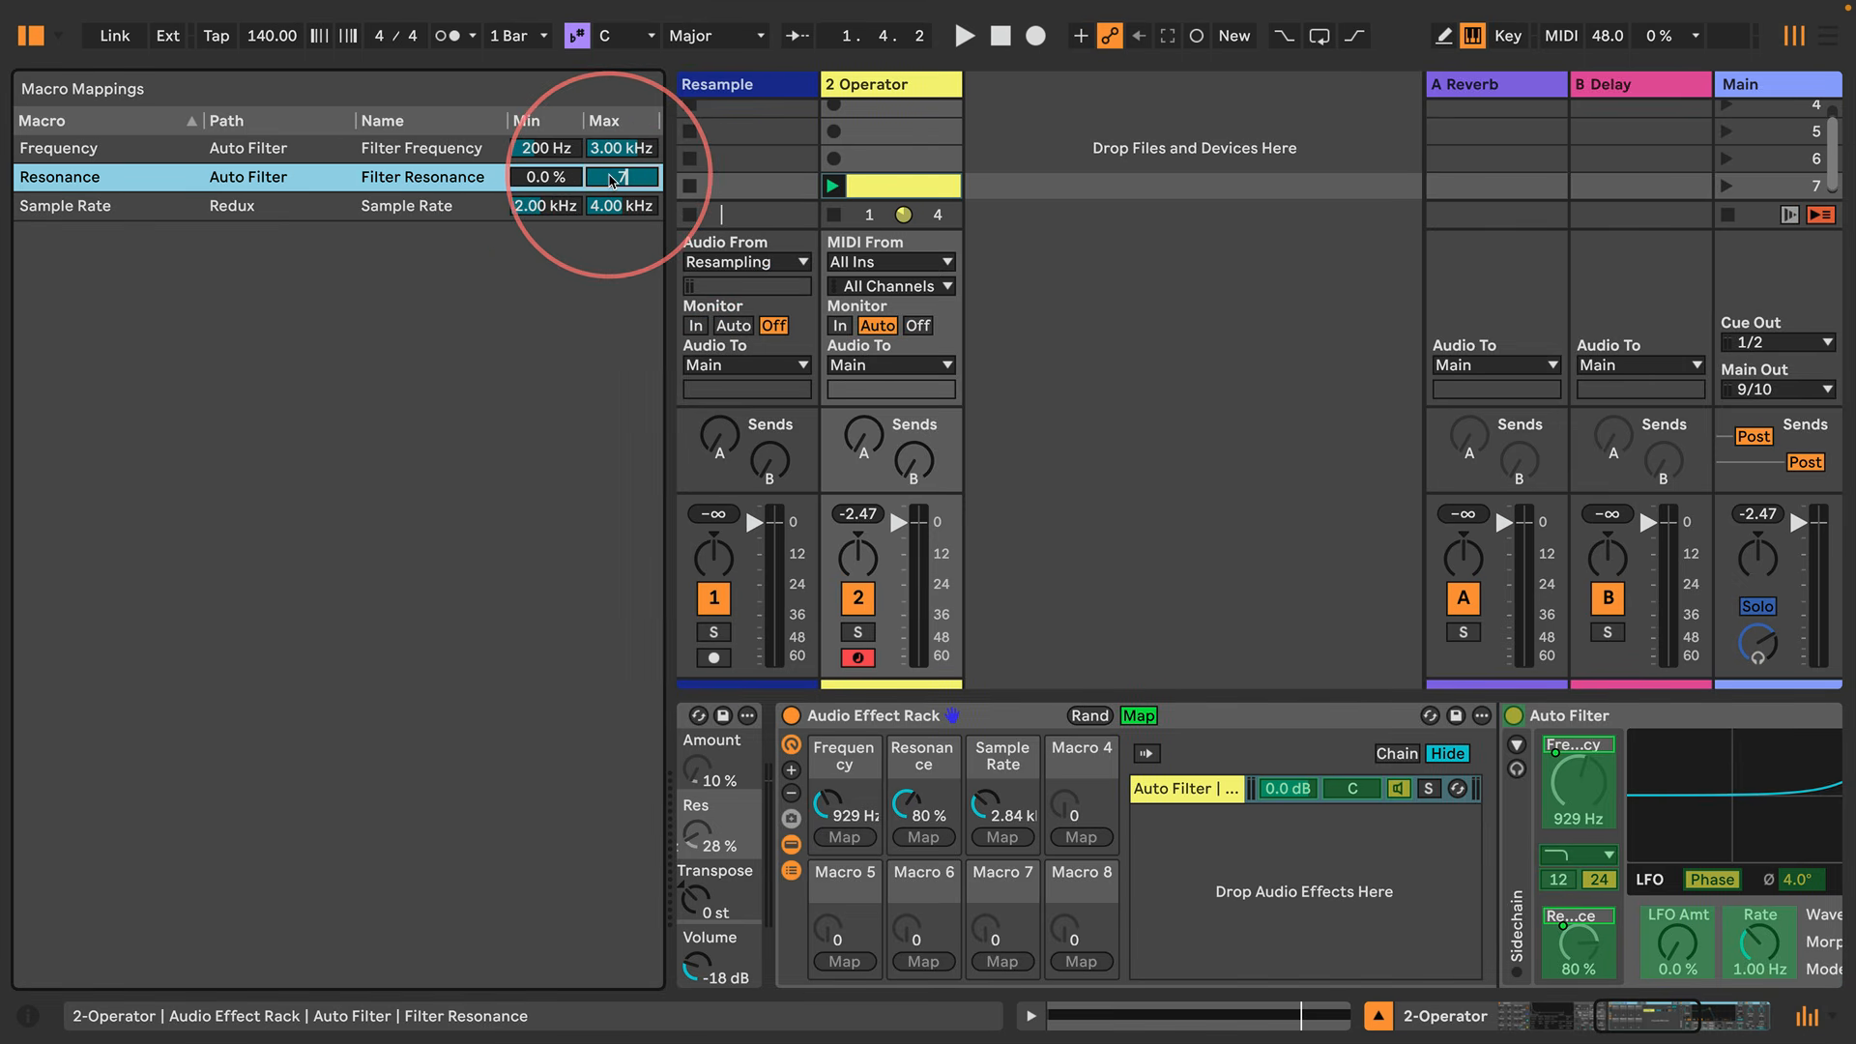
text(5)
key(Return)
Exit macro mapping and, during playback, raise the Resonance macro to 75 %, Sample Rate to 4.00 kHz and Frequency to about 2.13 kHz
key(space)
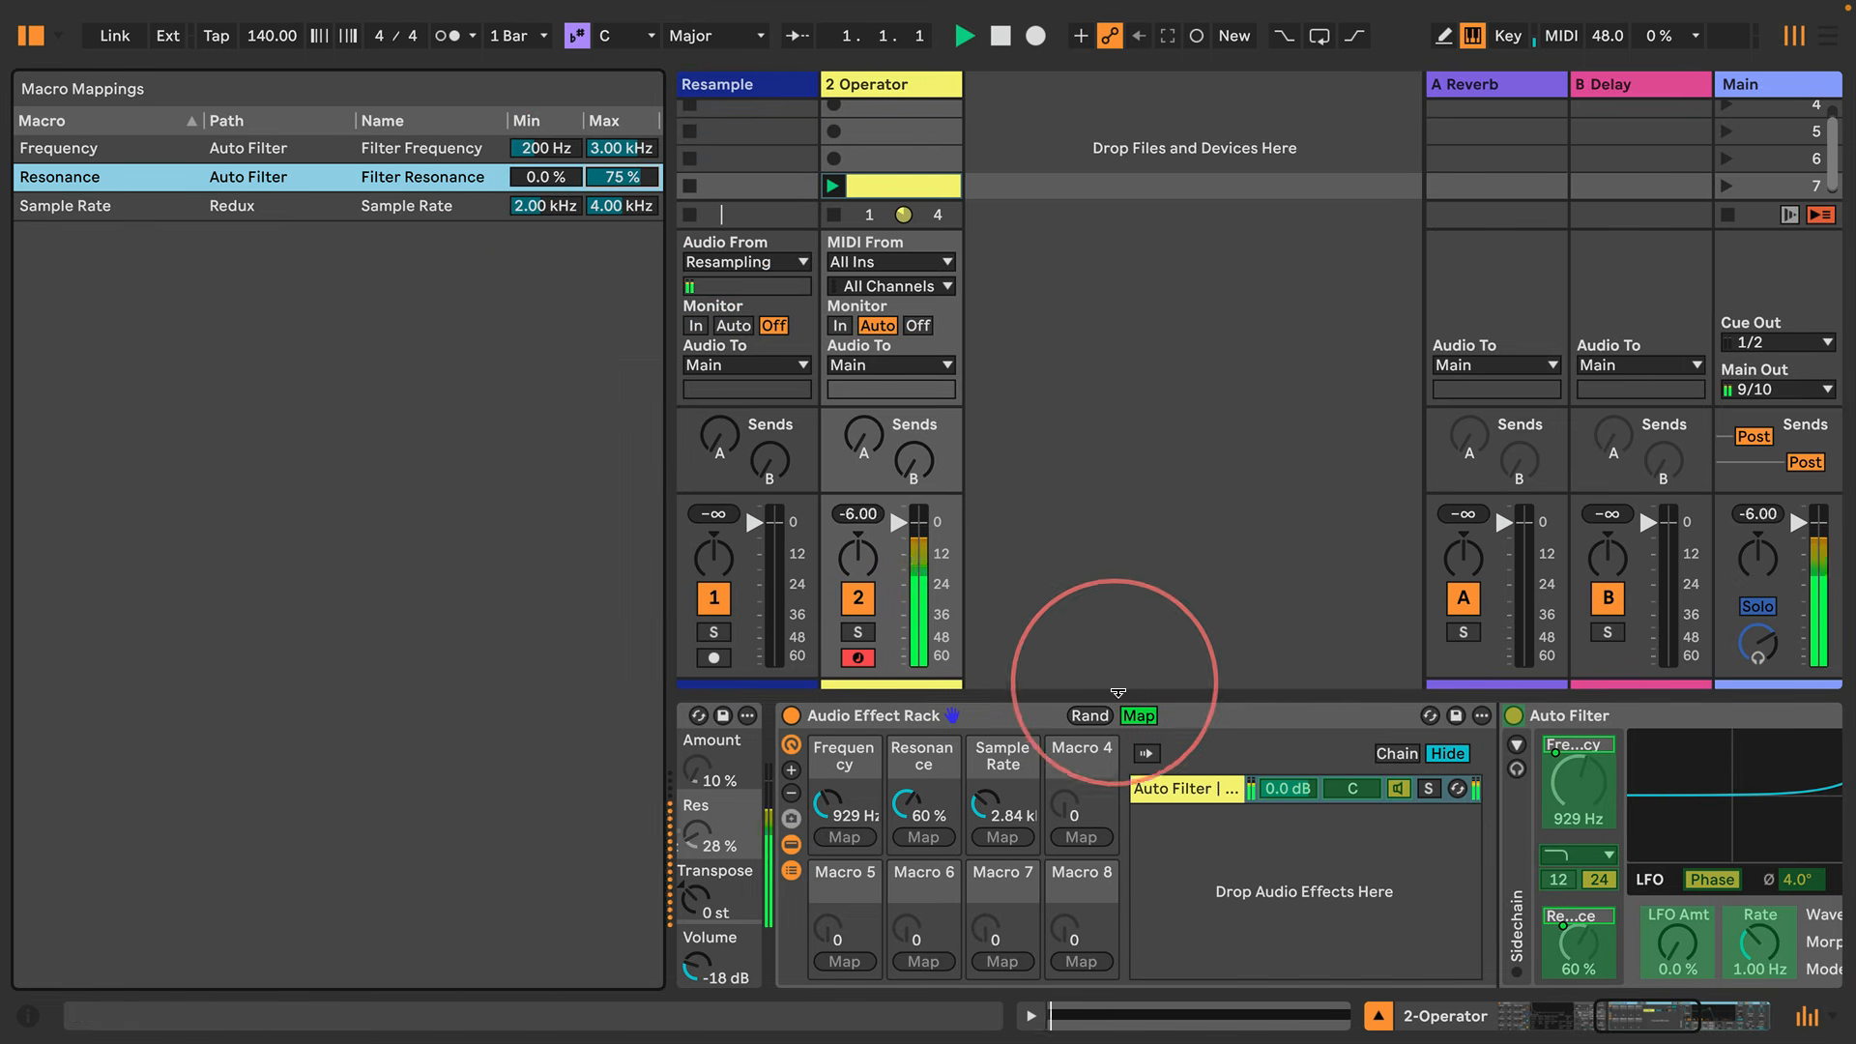
click(1138, 716)
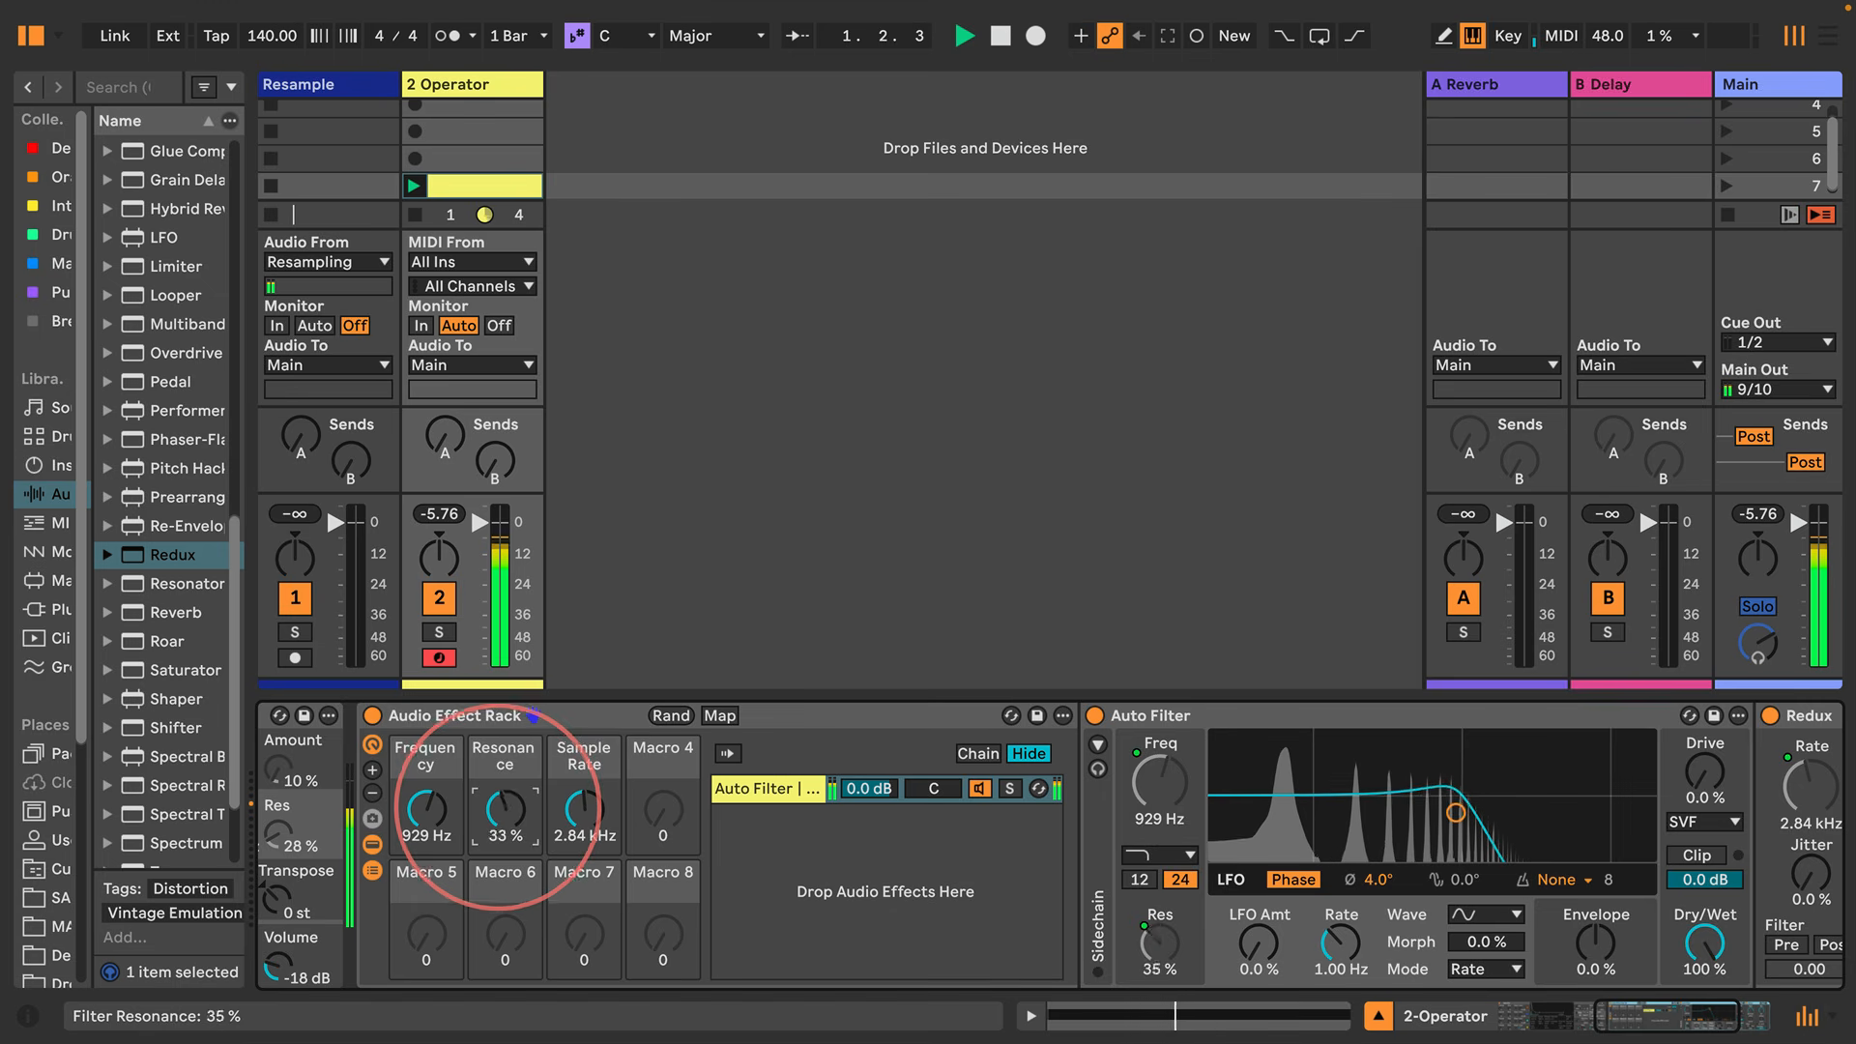
drag(499, 808, 422, 776)
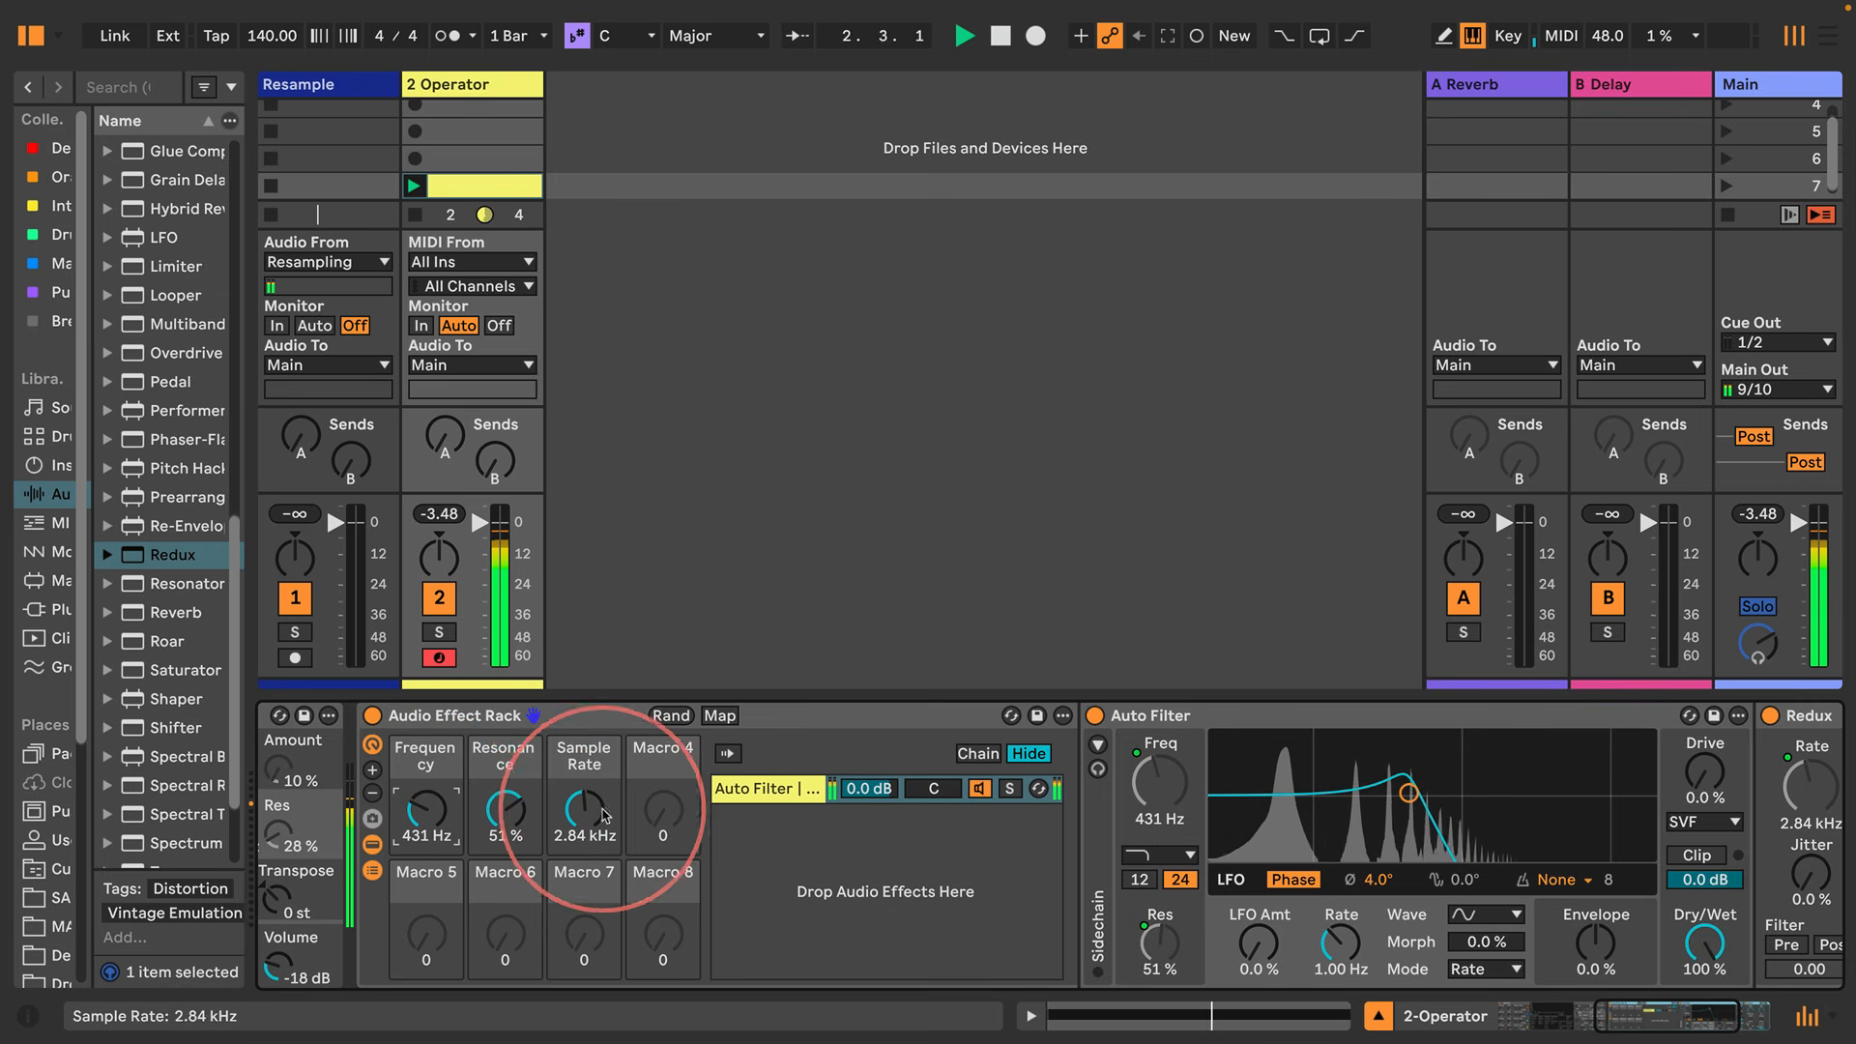
drag(584, 814, 584, 788)
drag(429, 817, 427, 778)
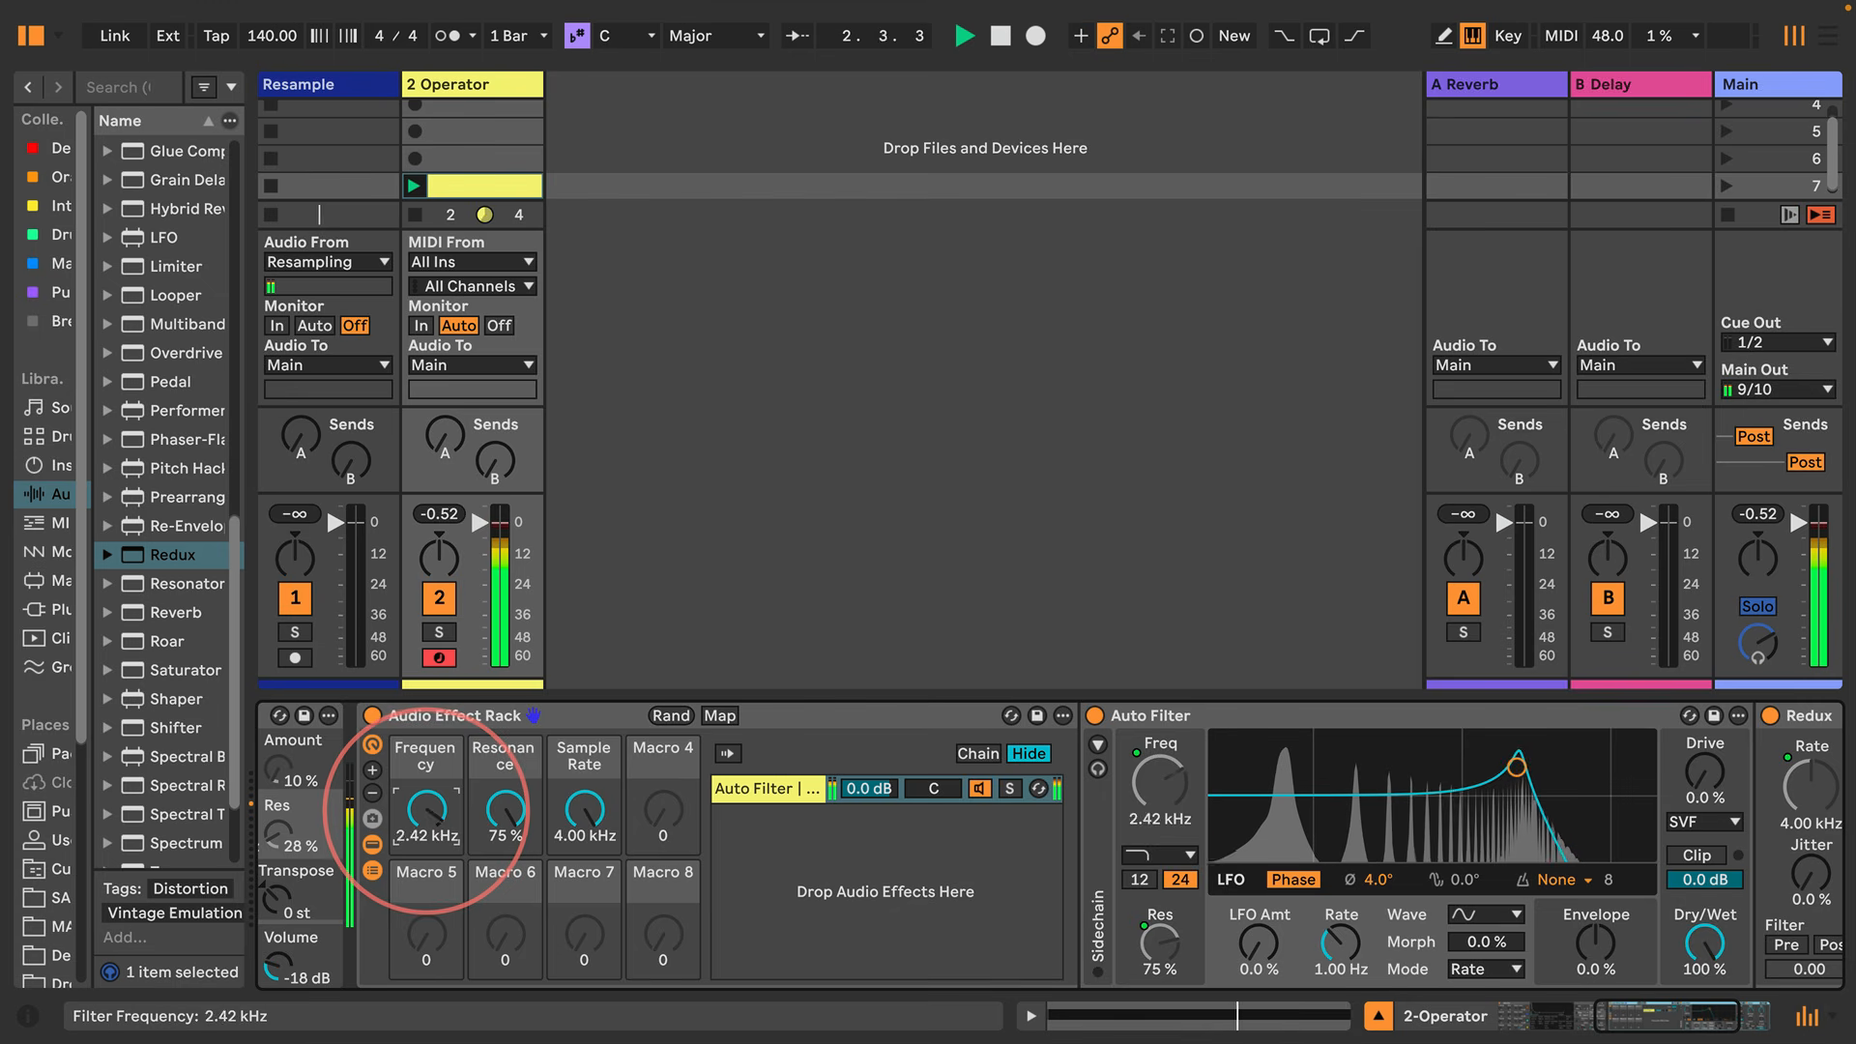
Lower the Frequency macro's mapping maximum to 2000 Hz and exit macro mapping
click(719, 715)
click(594, 150)
text(20)
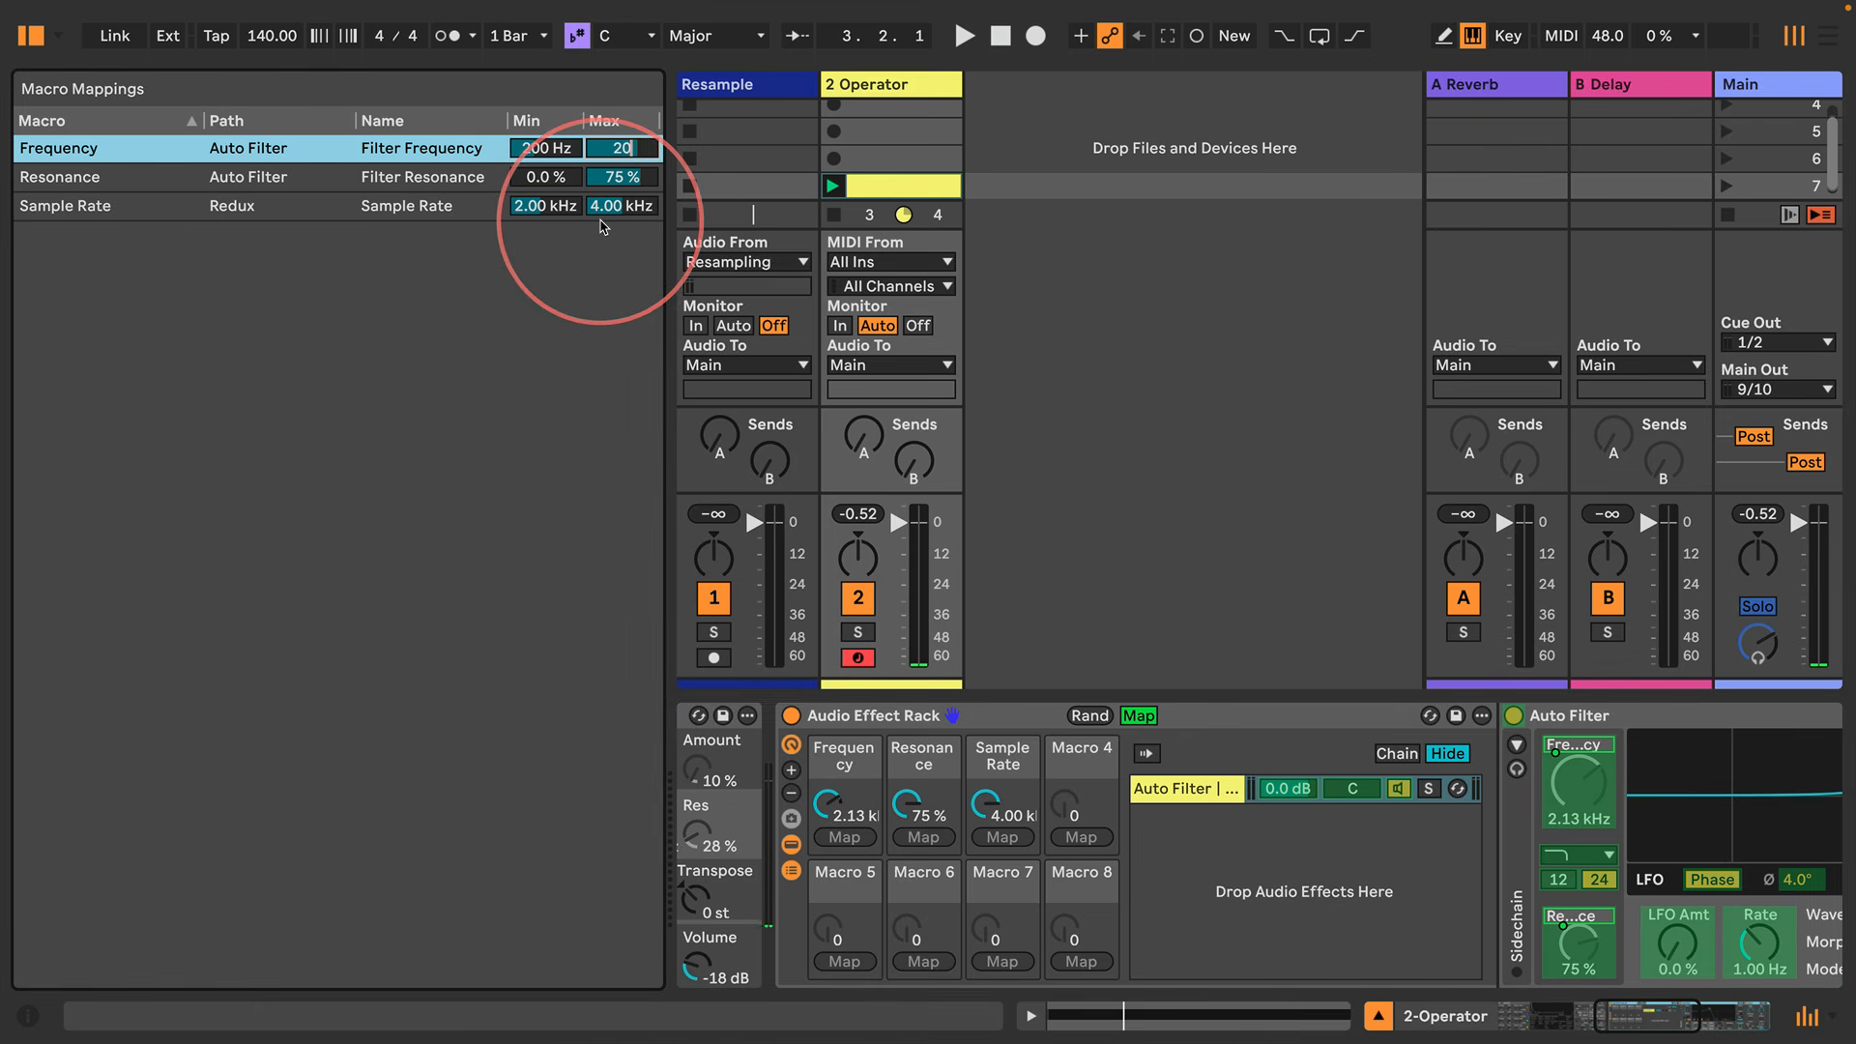
text(00)
key(Return)
click(1136, 716)
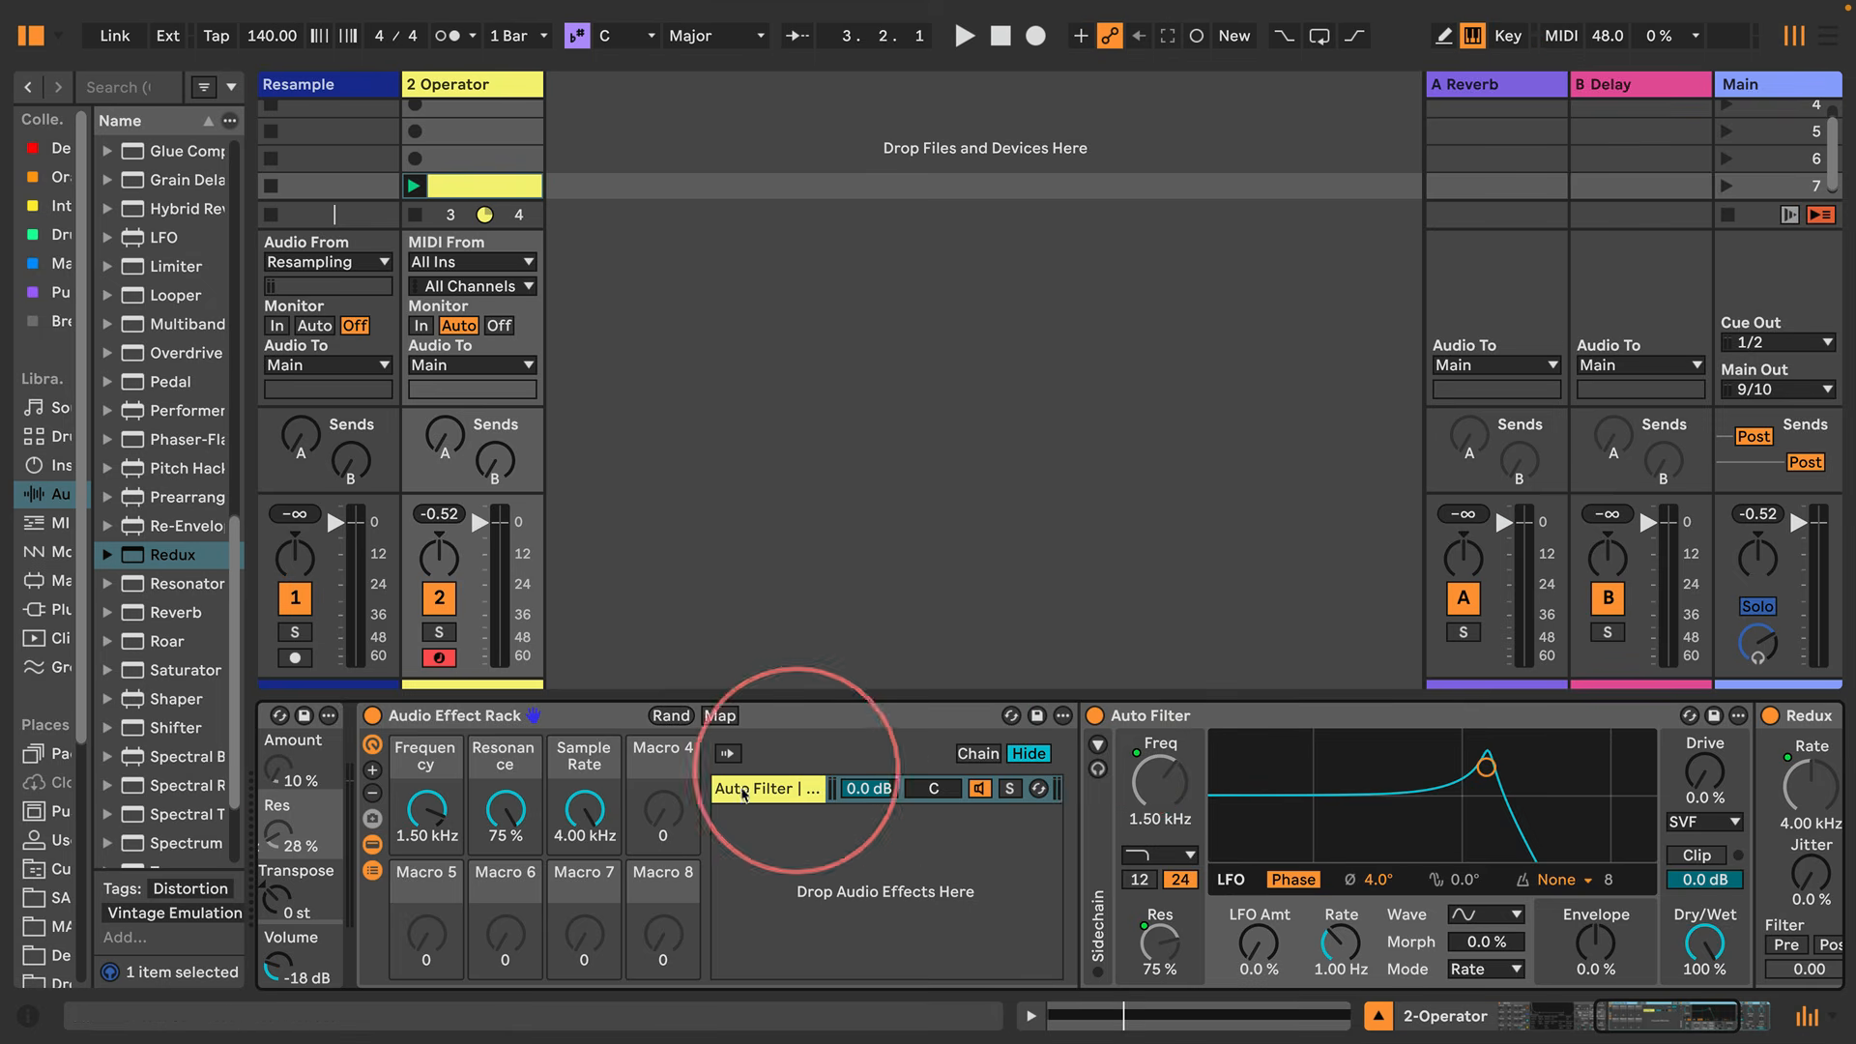
Set the Frequency macro to 552 Hz and the Sample Rate macro to 3.10 kHz during playback
key(space)
drag(443, 806, 443, 829)
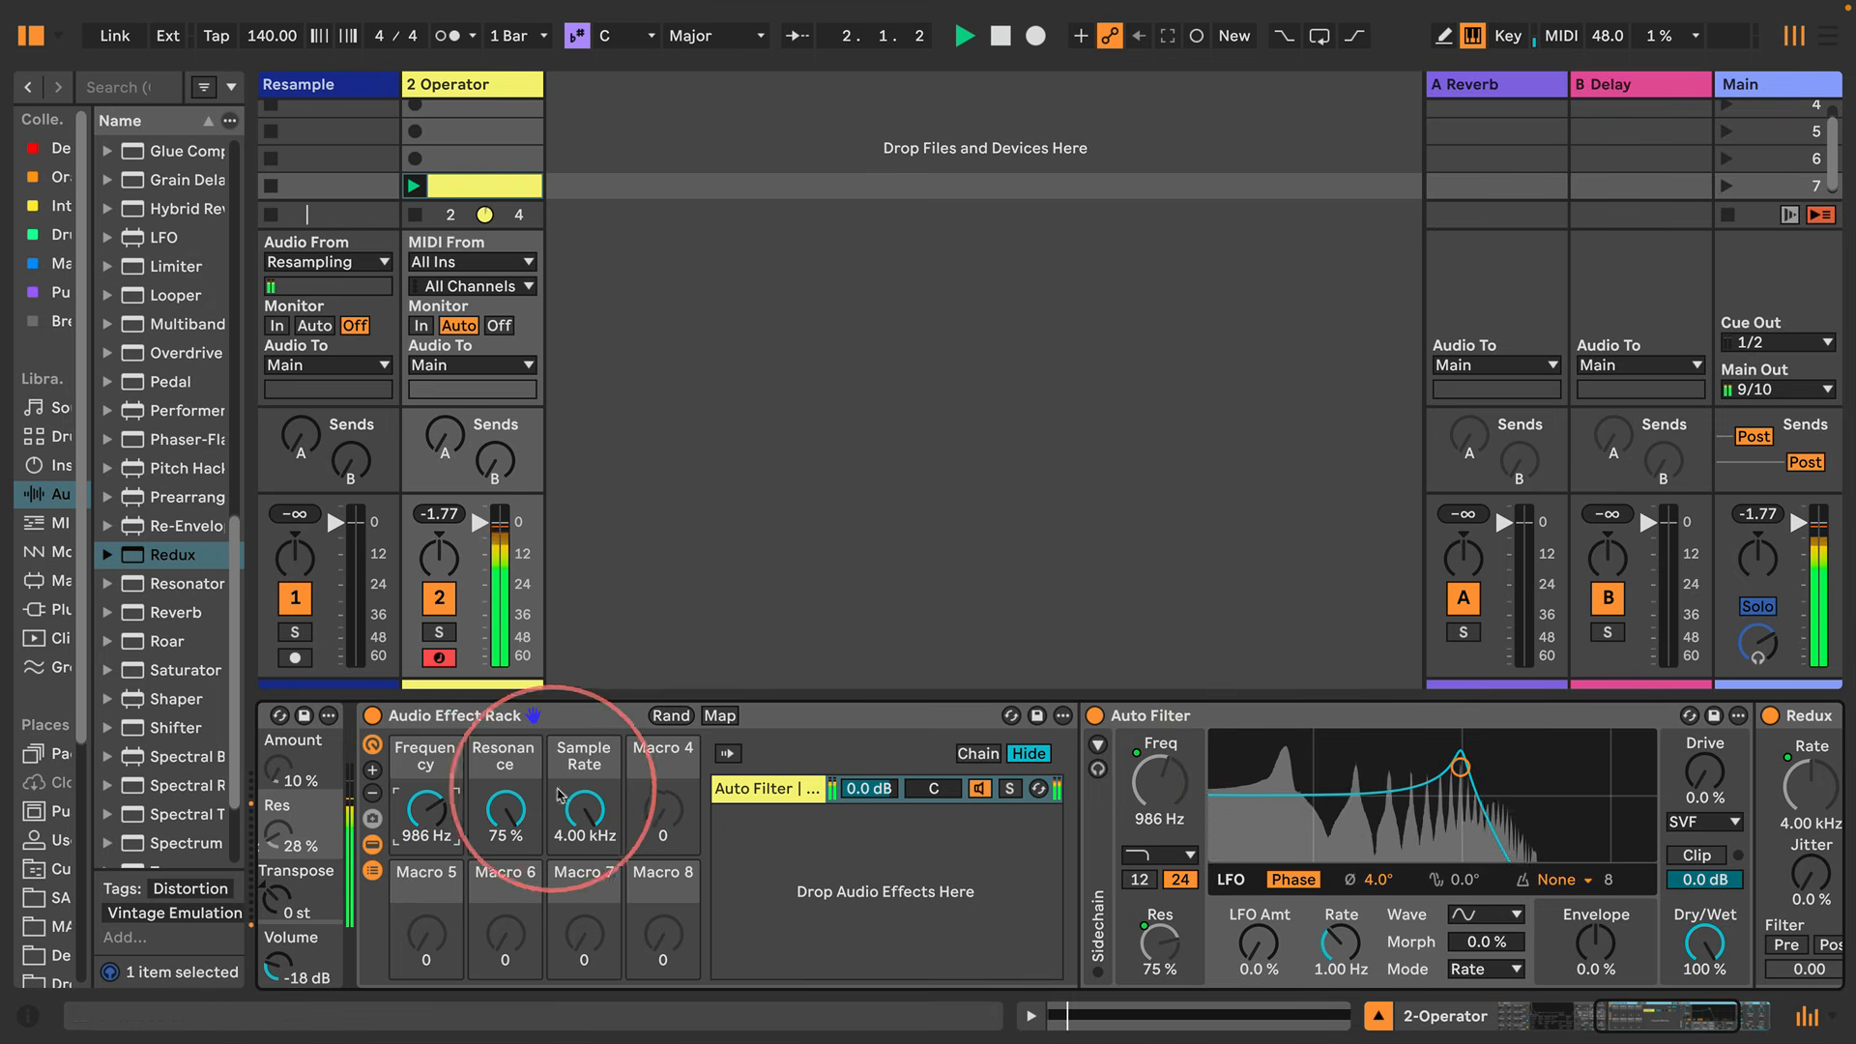
mouse_move(584, 808)
mouse_down()
mouse_move(584, 824)
mouse_move(580, 803)
mouse_up()
drag(421, 803, 422, 825)
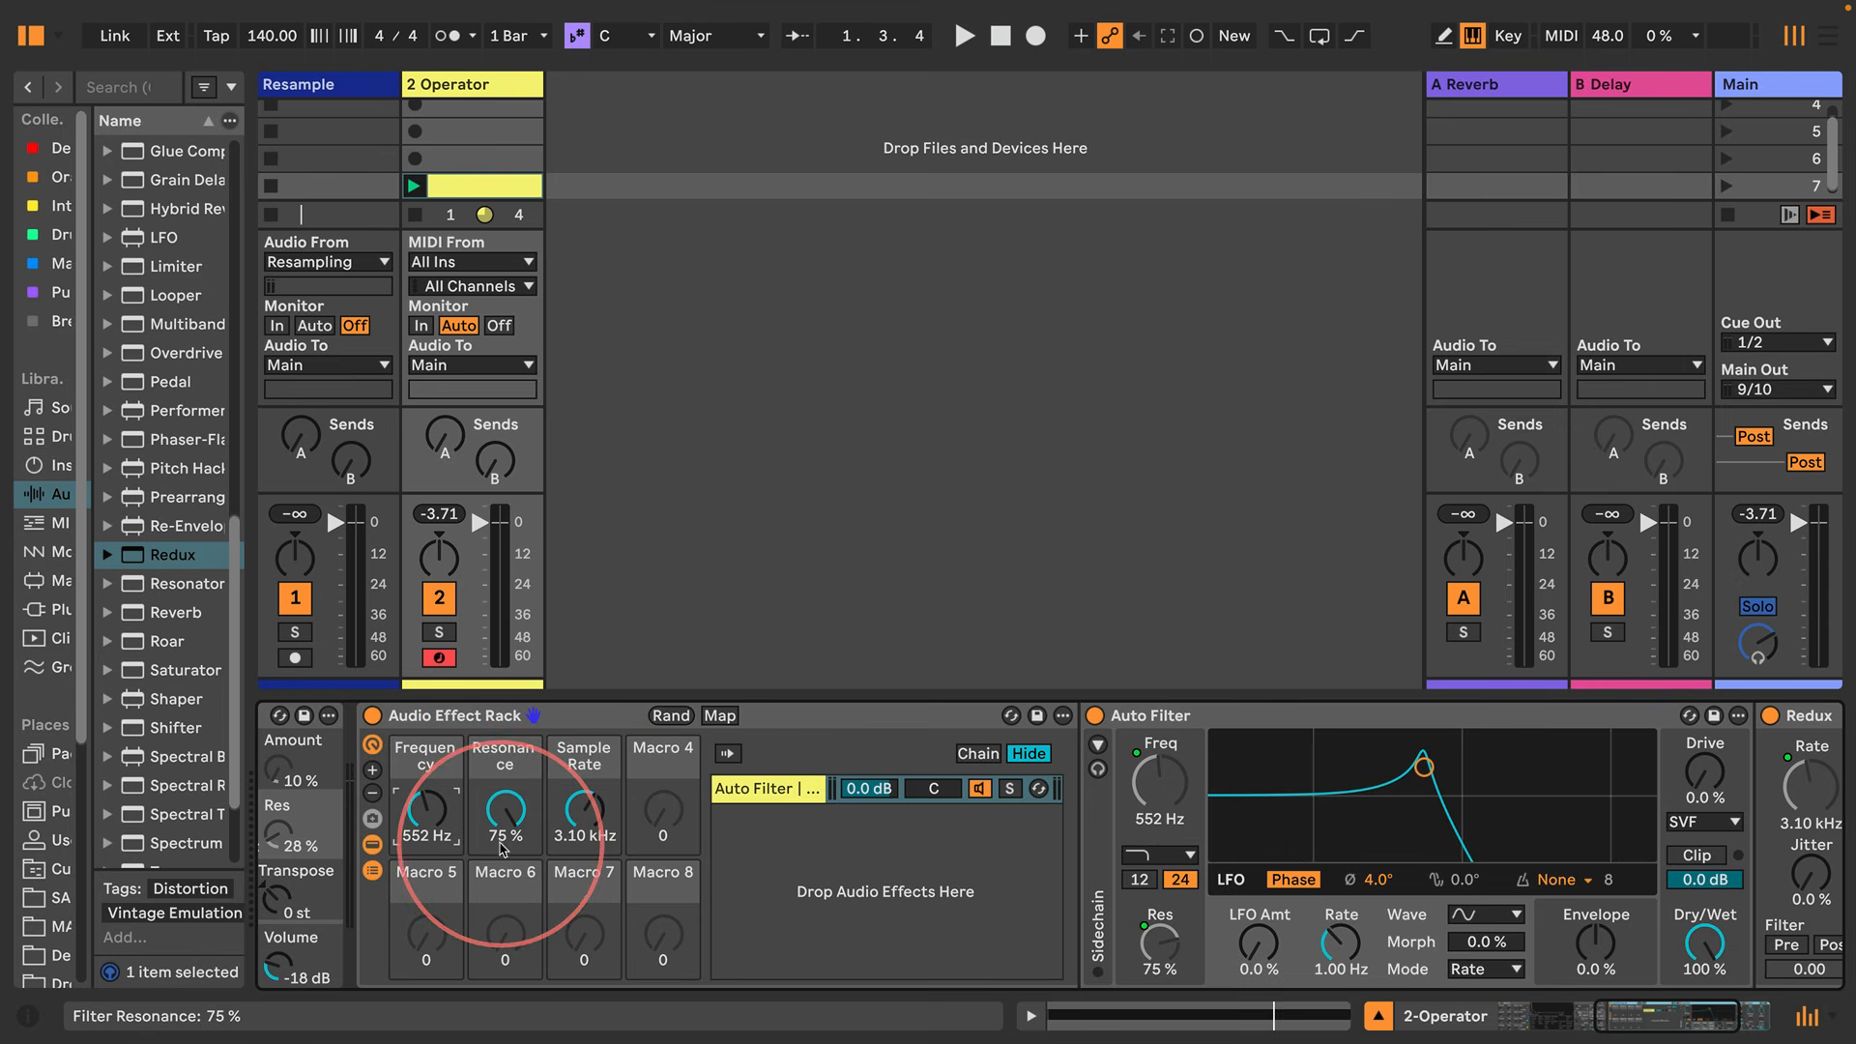
Insert an LFO device from the audio effects between Operator and the Audio Effect Rack
drag(250, 393, 542, 416)
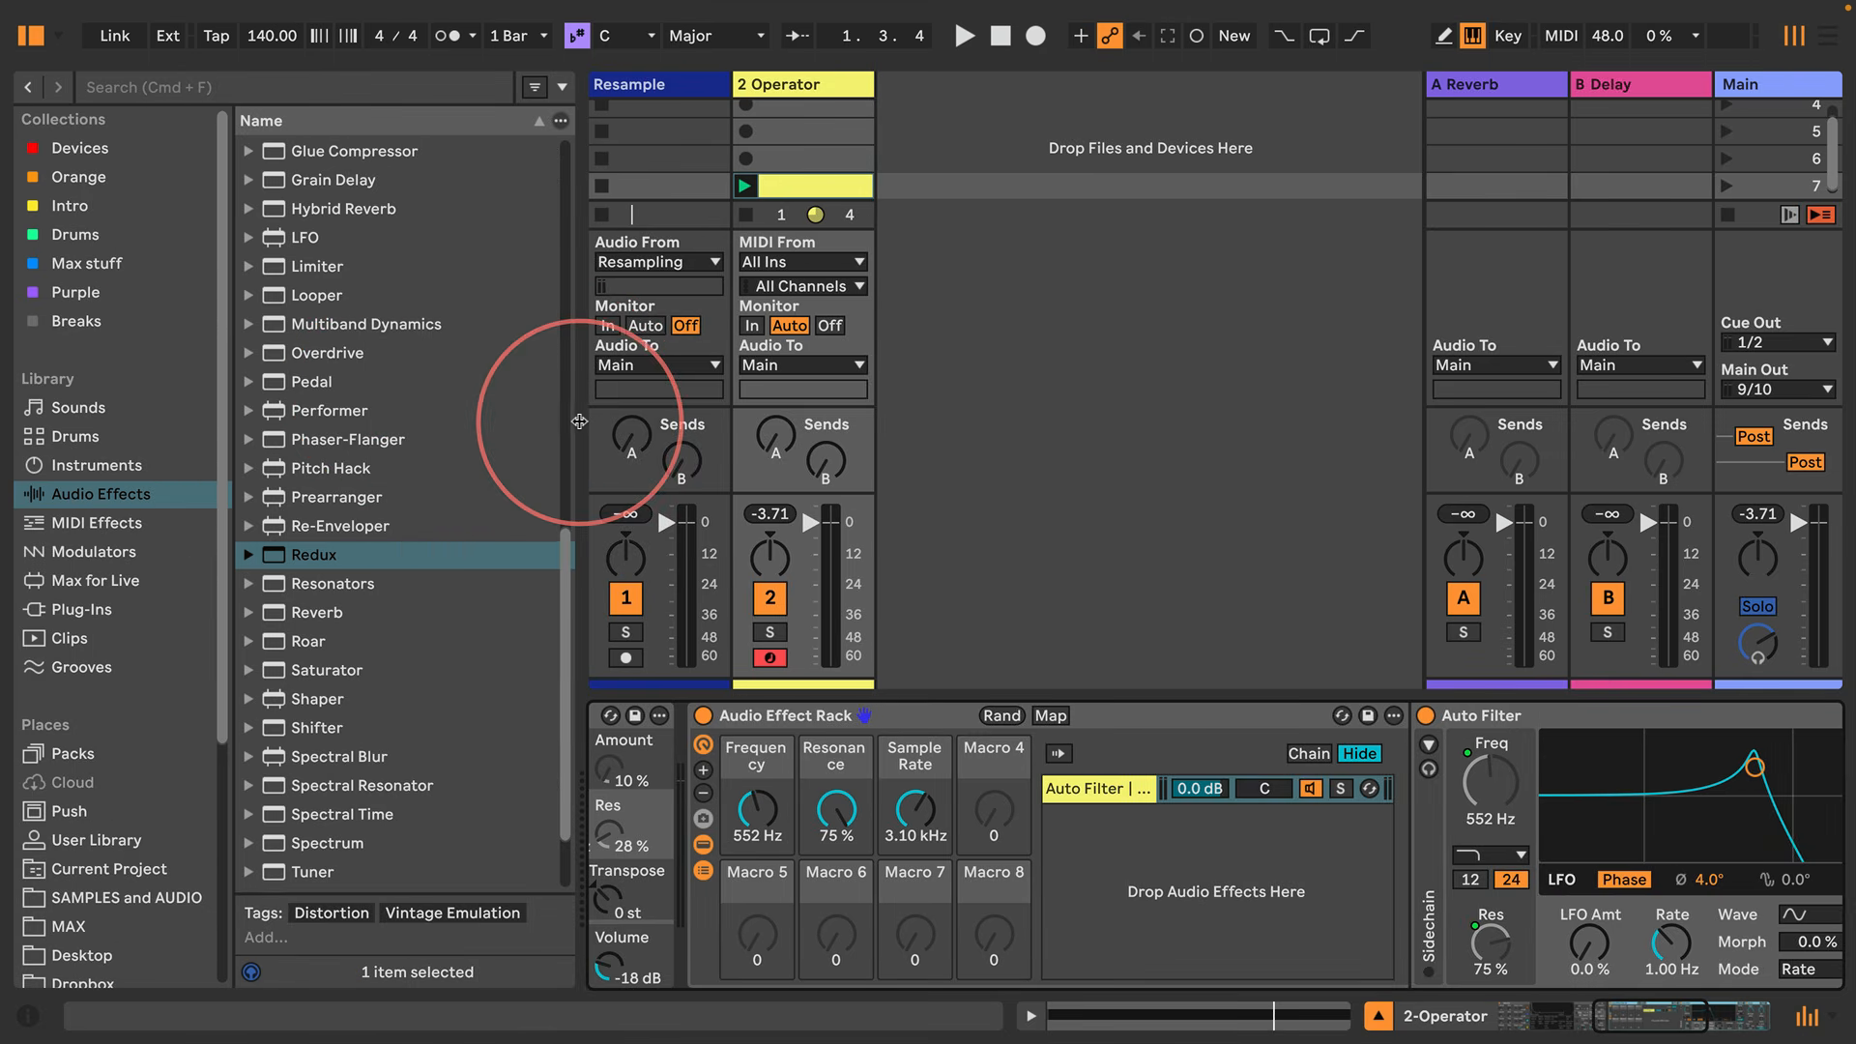
scroll(387, 580, up, 5)
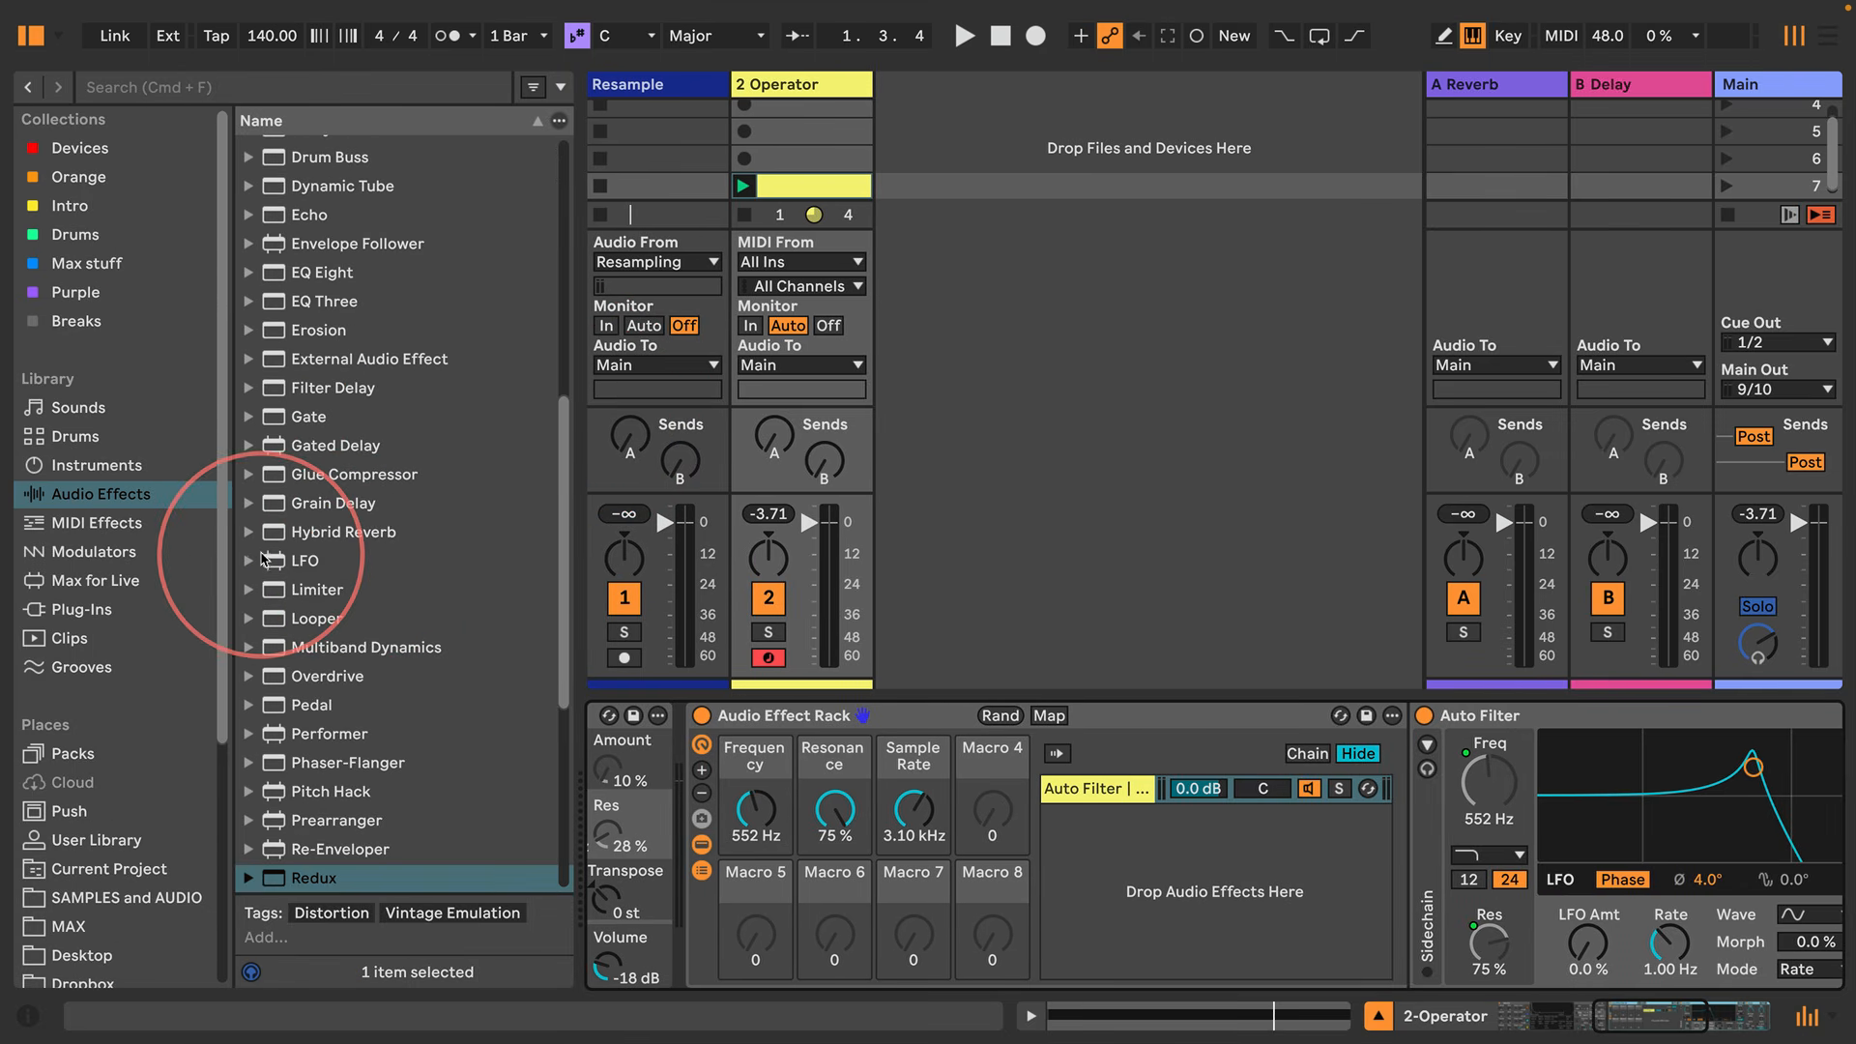
drag(309, 561, 677, 740)
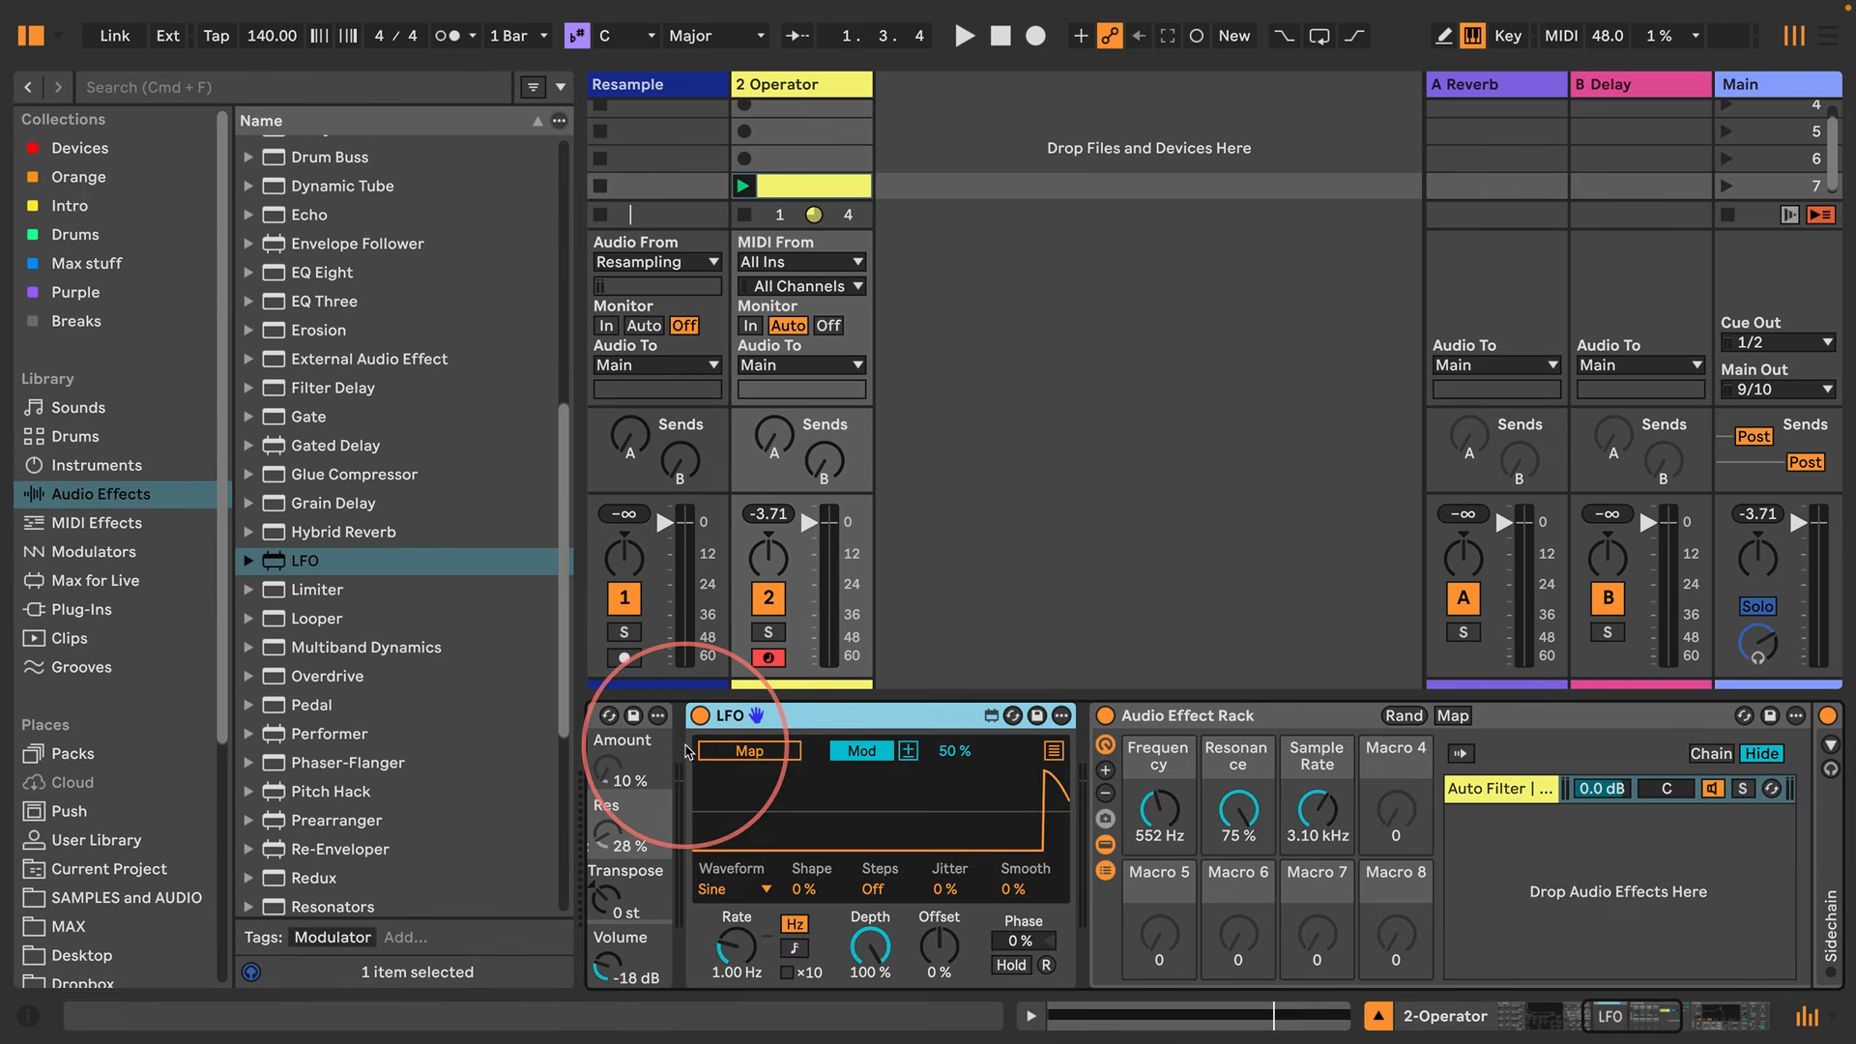
drag(578, 663, 198, 664)
Switch the LFO to Remote modulation, map it to the rack's Frequency macro and start playback
click(543, 752)
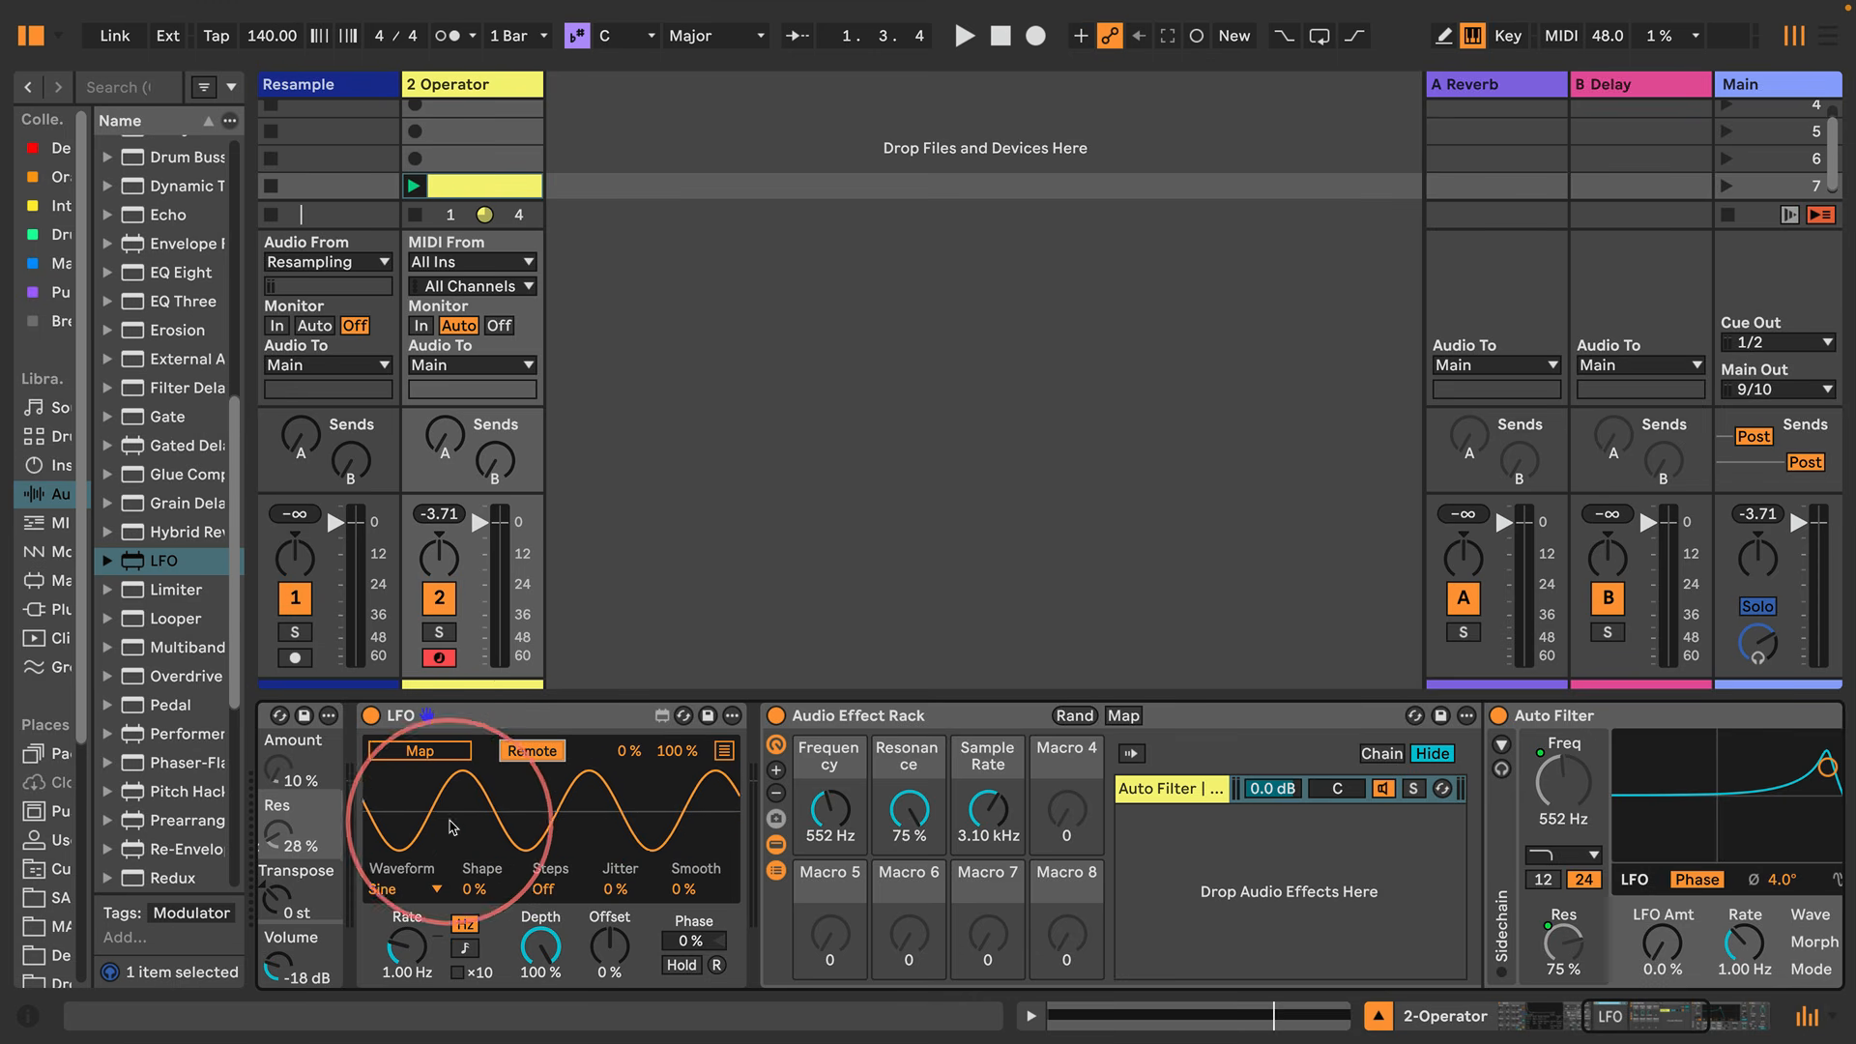
click(829, 809)
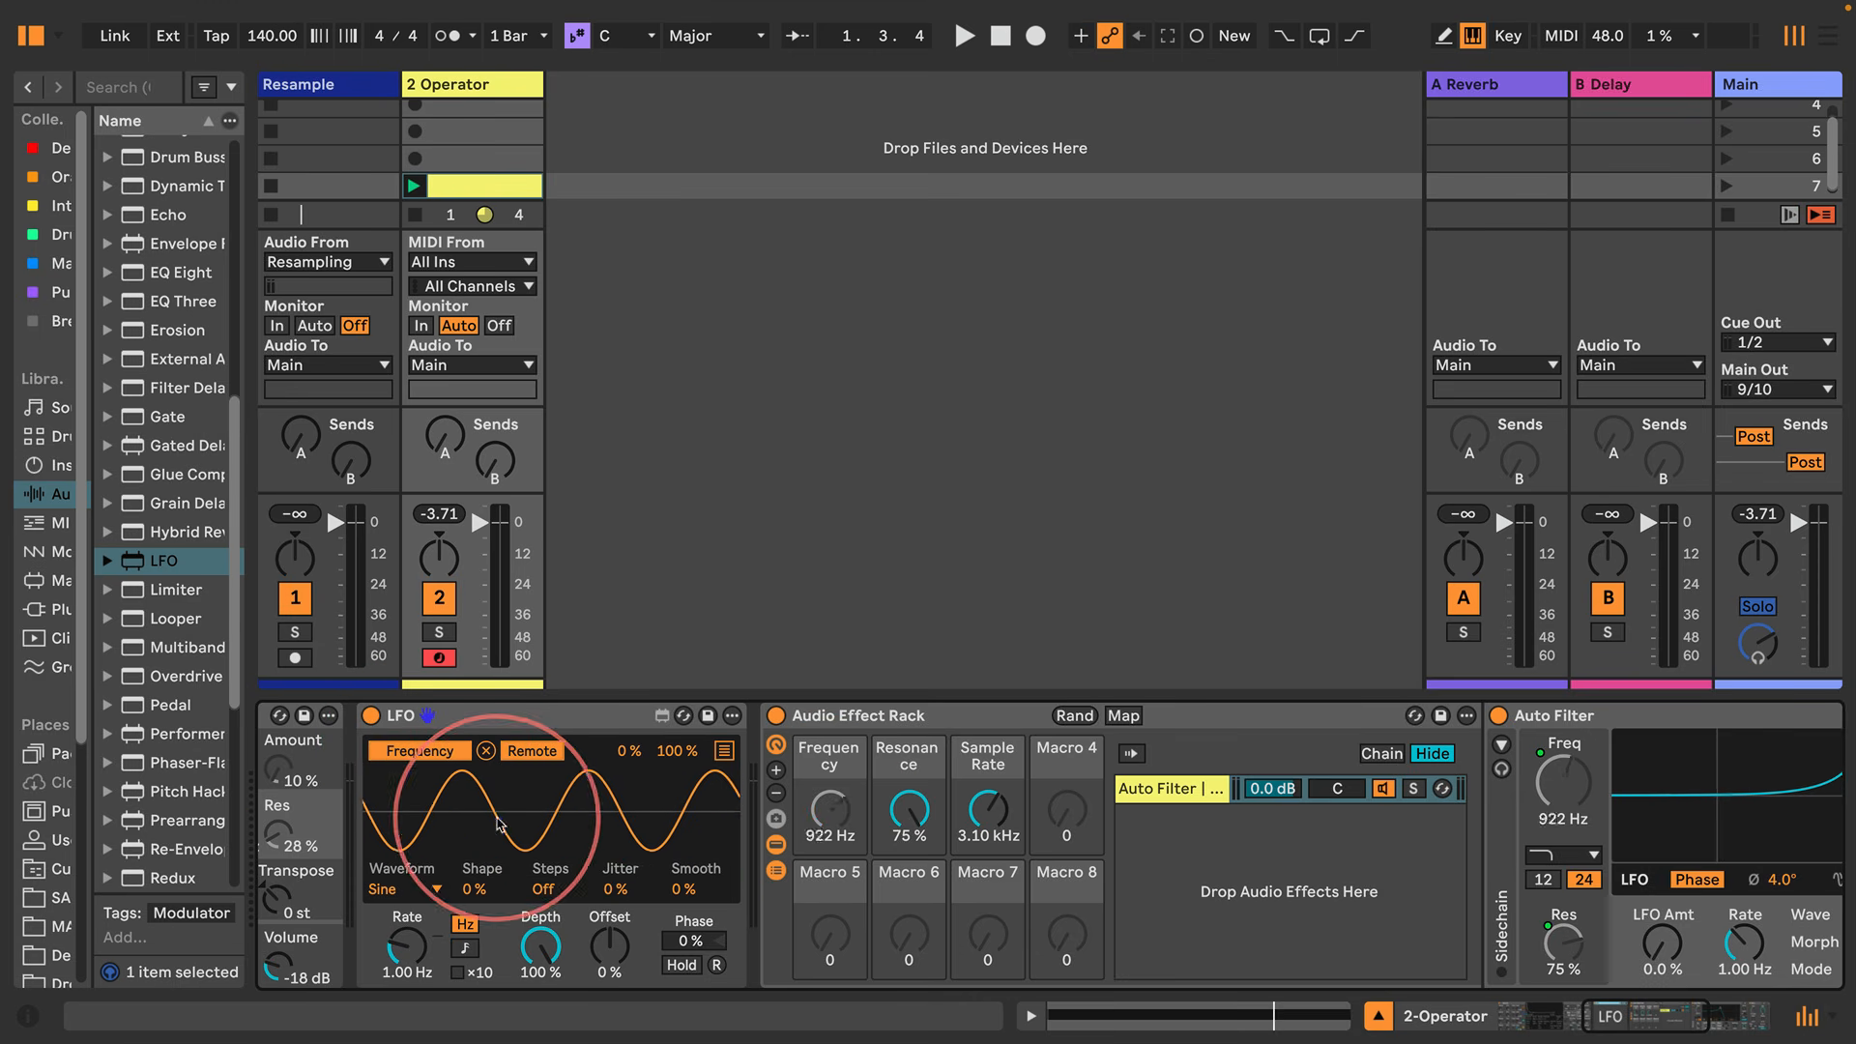
key(space)
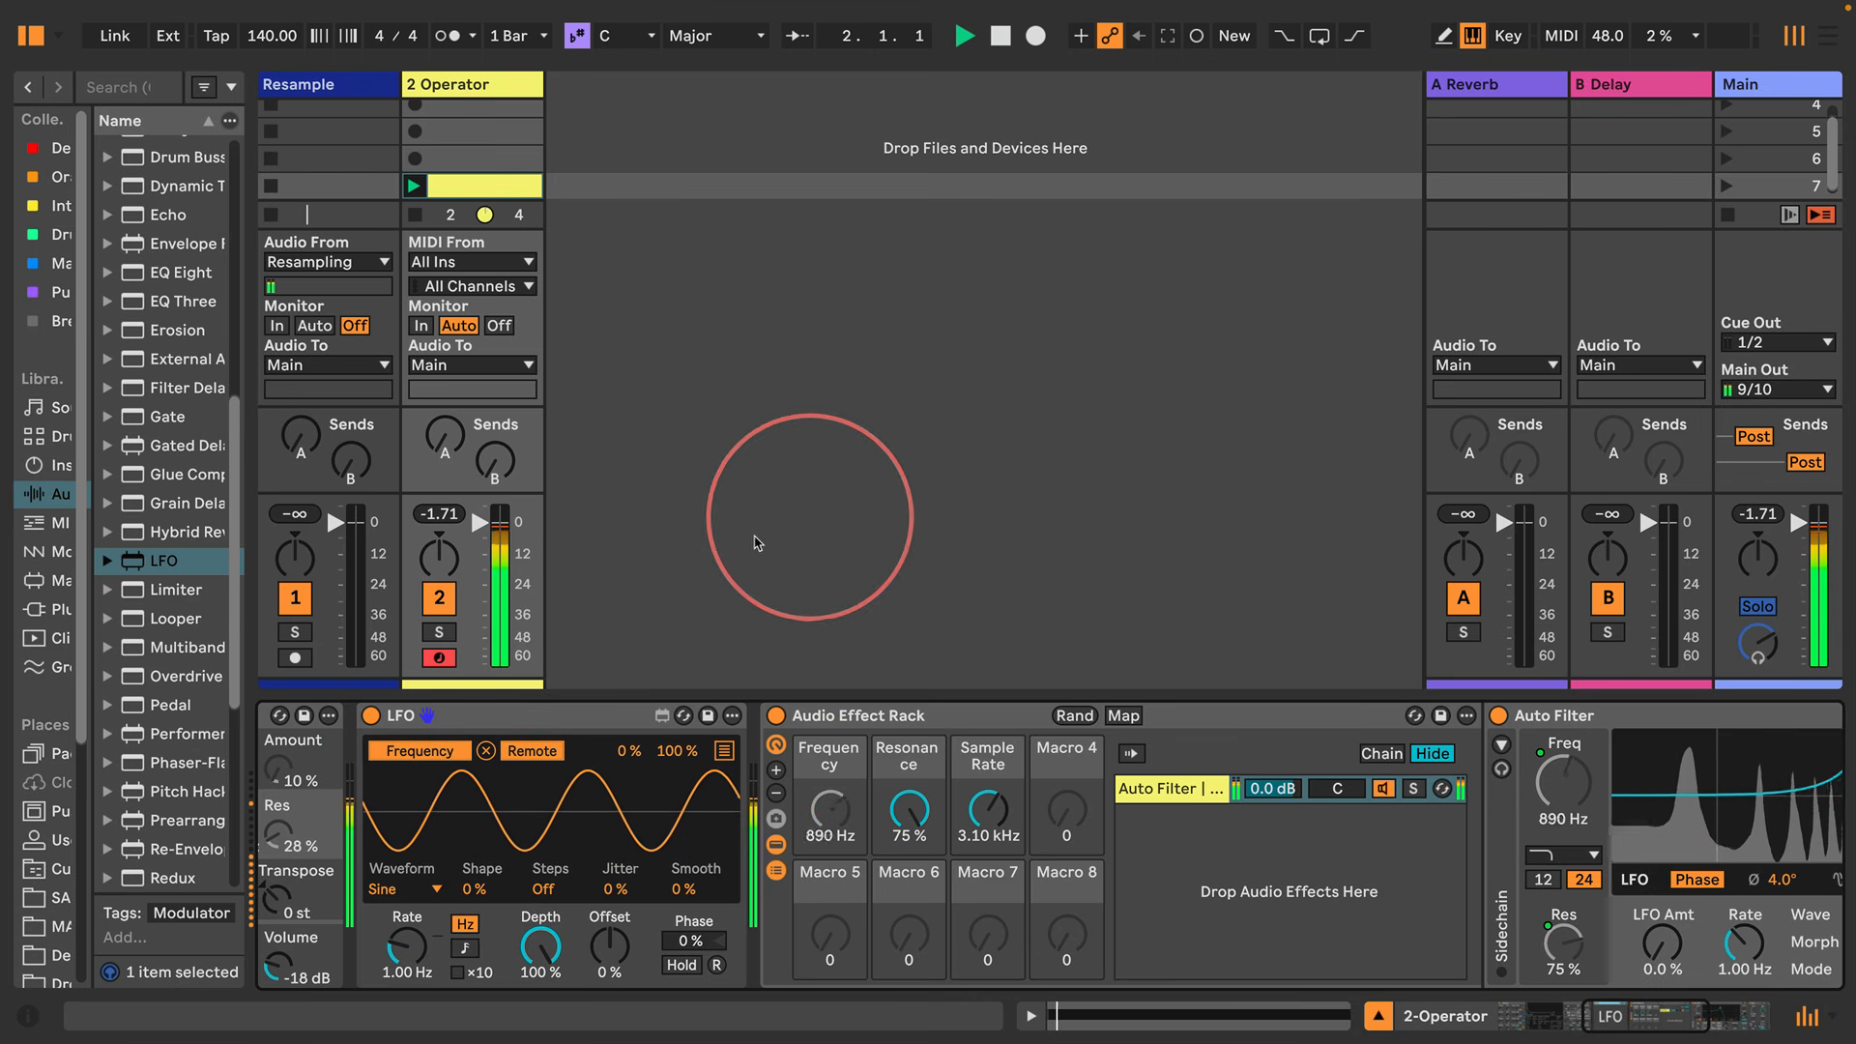
Set the LFO's waveform to Glider with a tempo-synced rate of 1/2
click(405, 890)
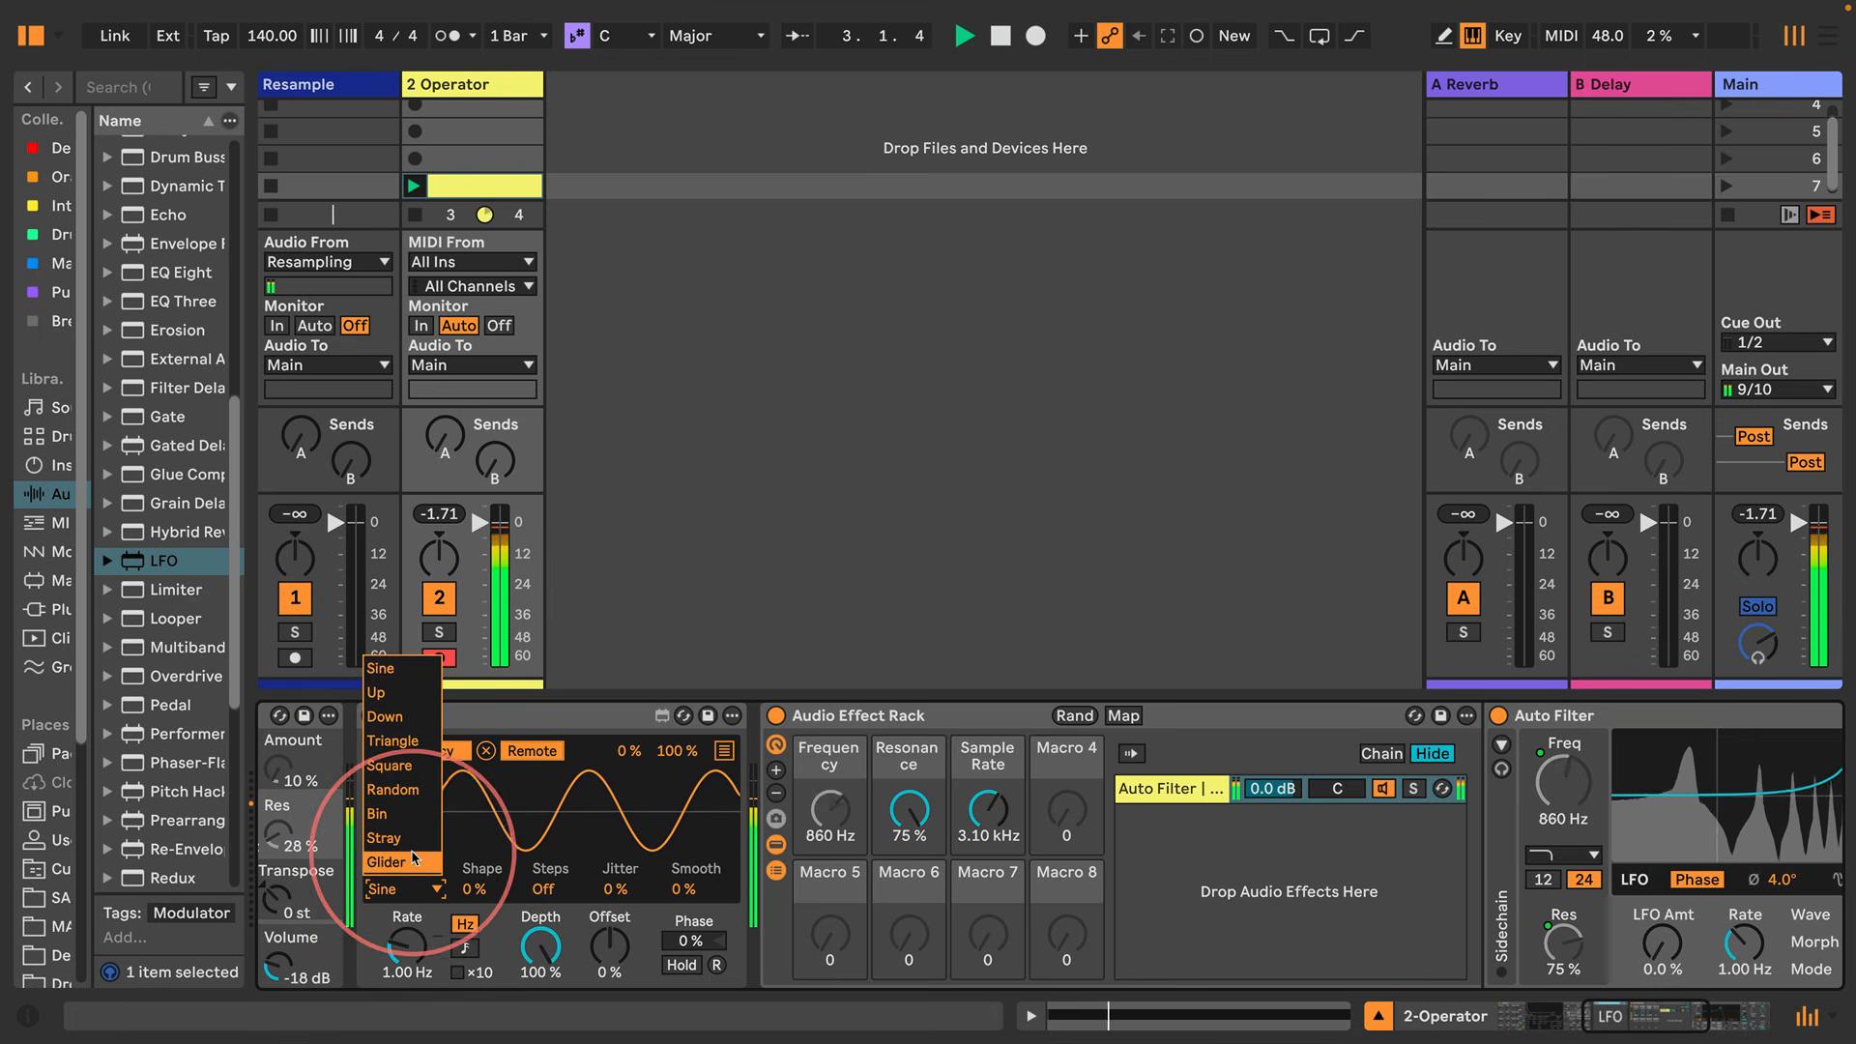
click(401, 851)
click(466, 948)
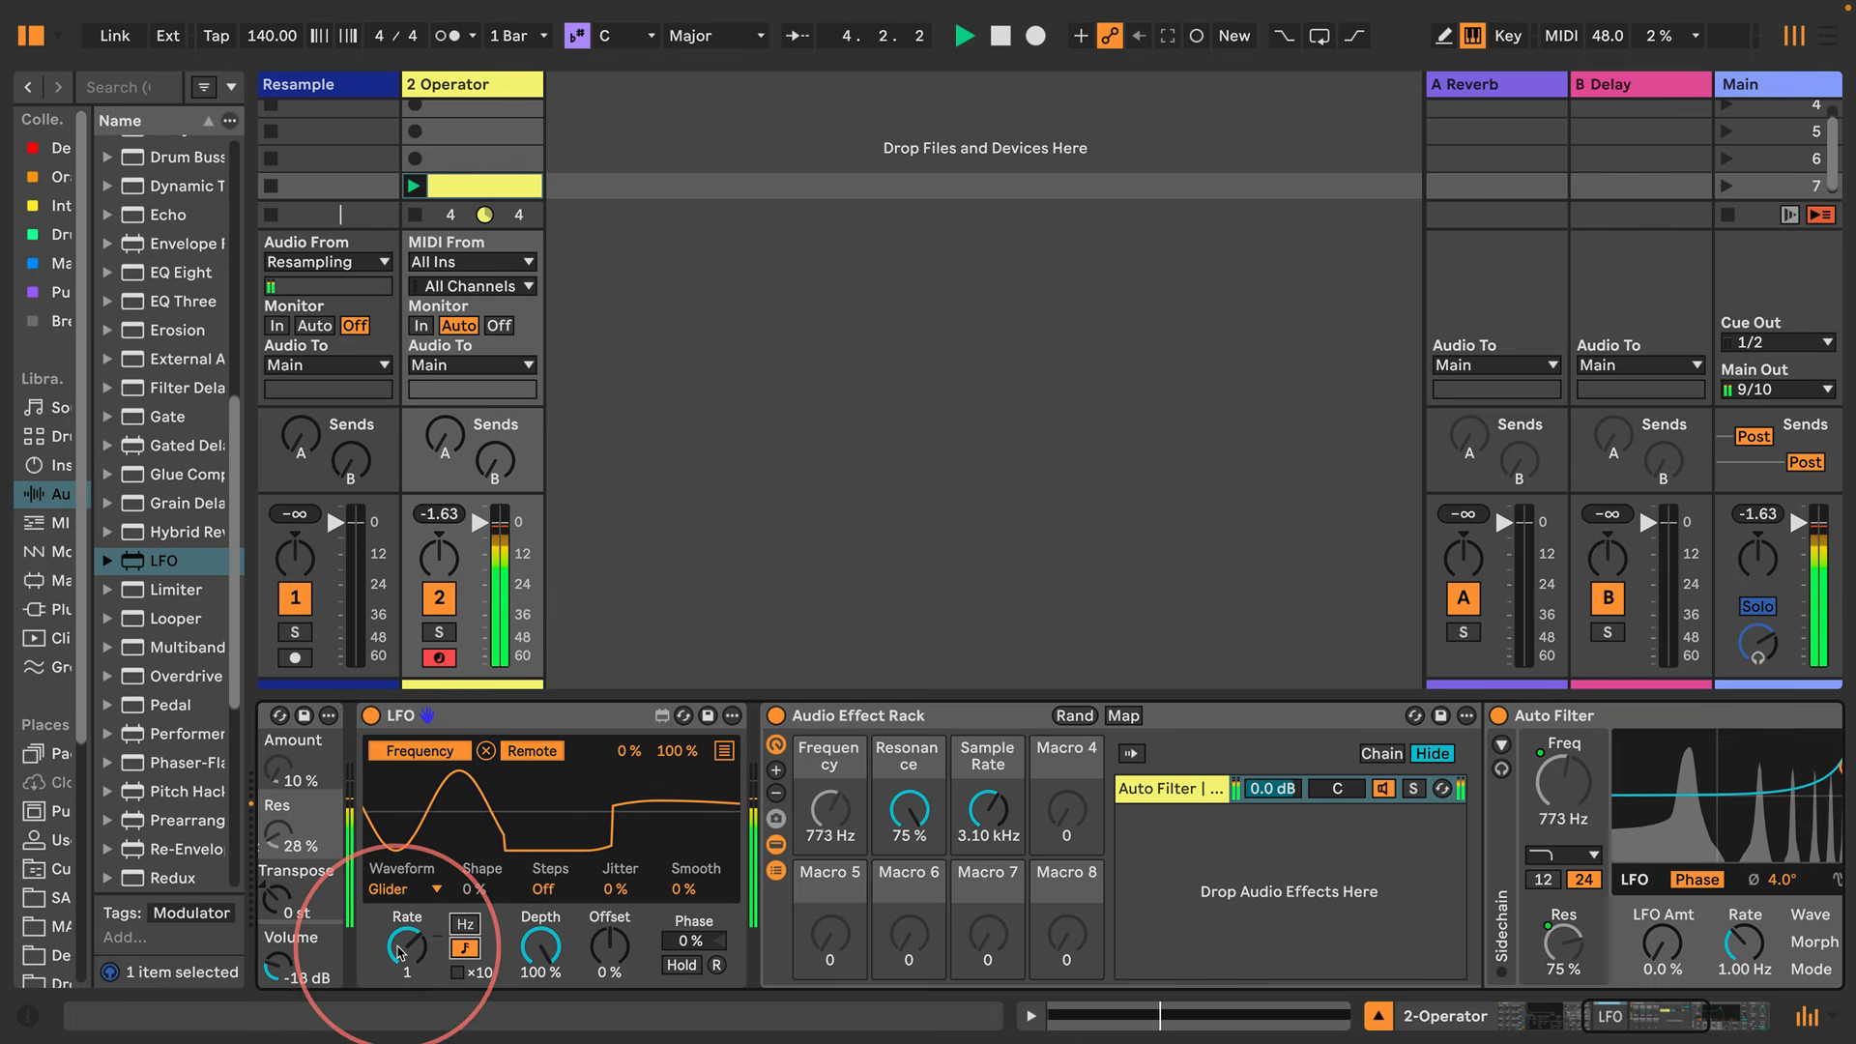
drag(397, 952, 398, 952)
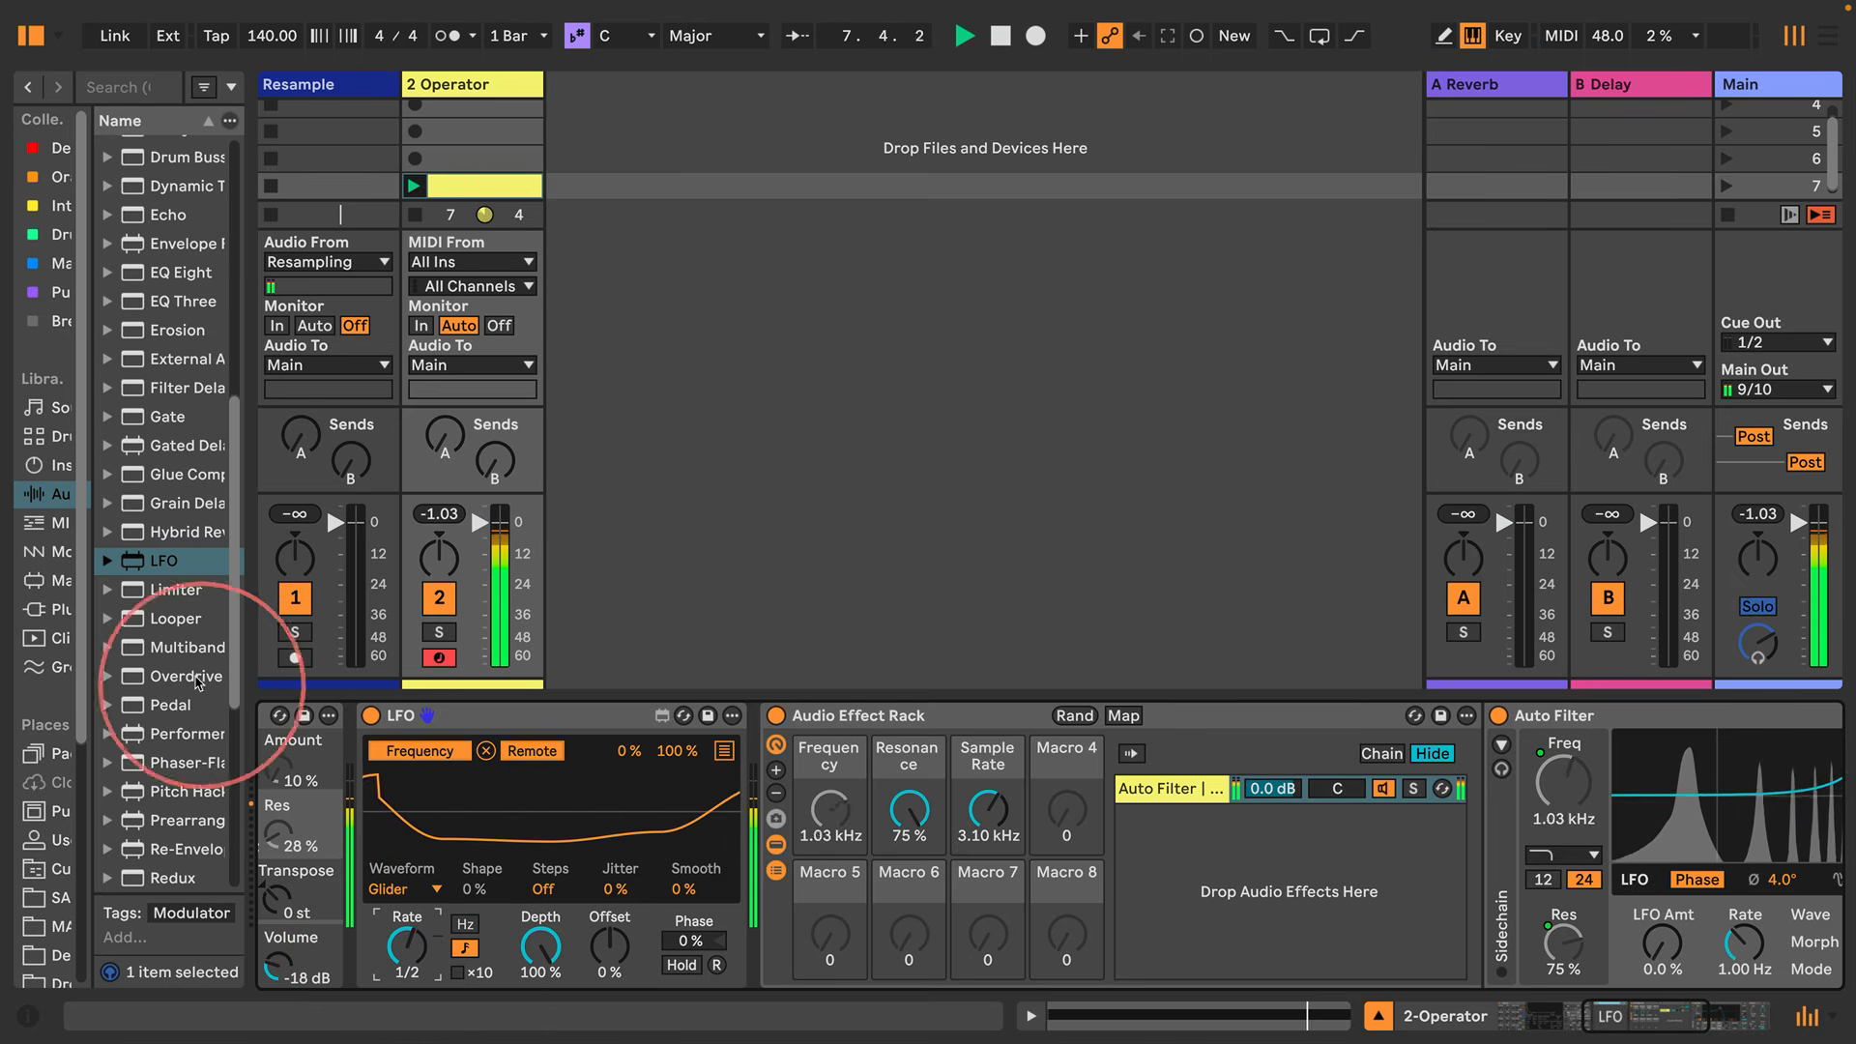
Insert a second LFO before the Audio Effect Rack, using the Glider waveform and a tempo-synced rate of 1/4
drag(145, 580, 762, 756)
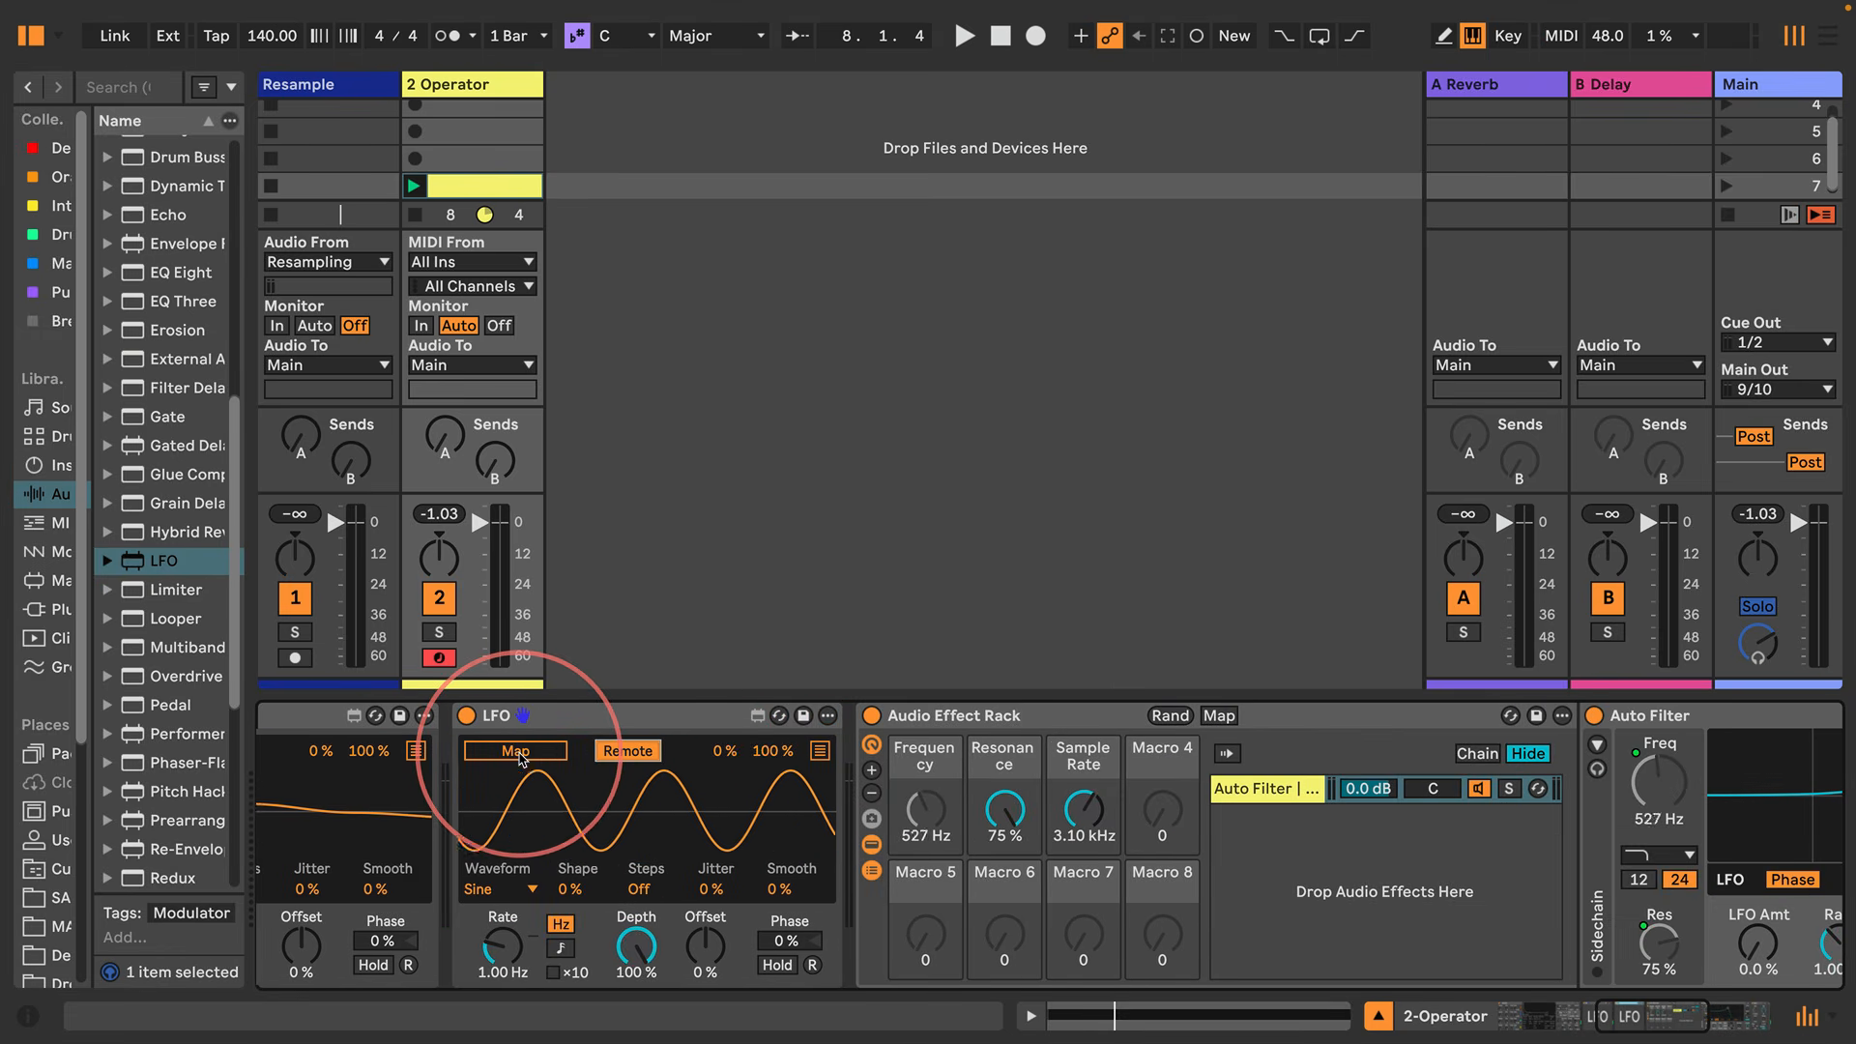
click(497, 889)
click(498, 812)
click(560, 948)
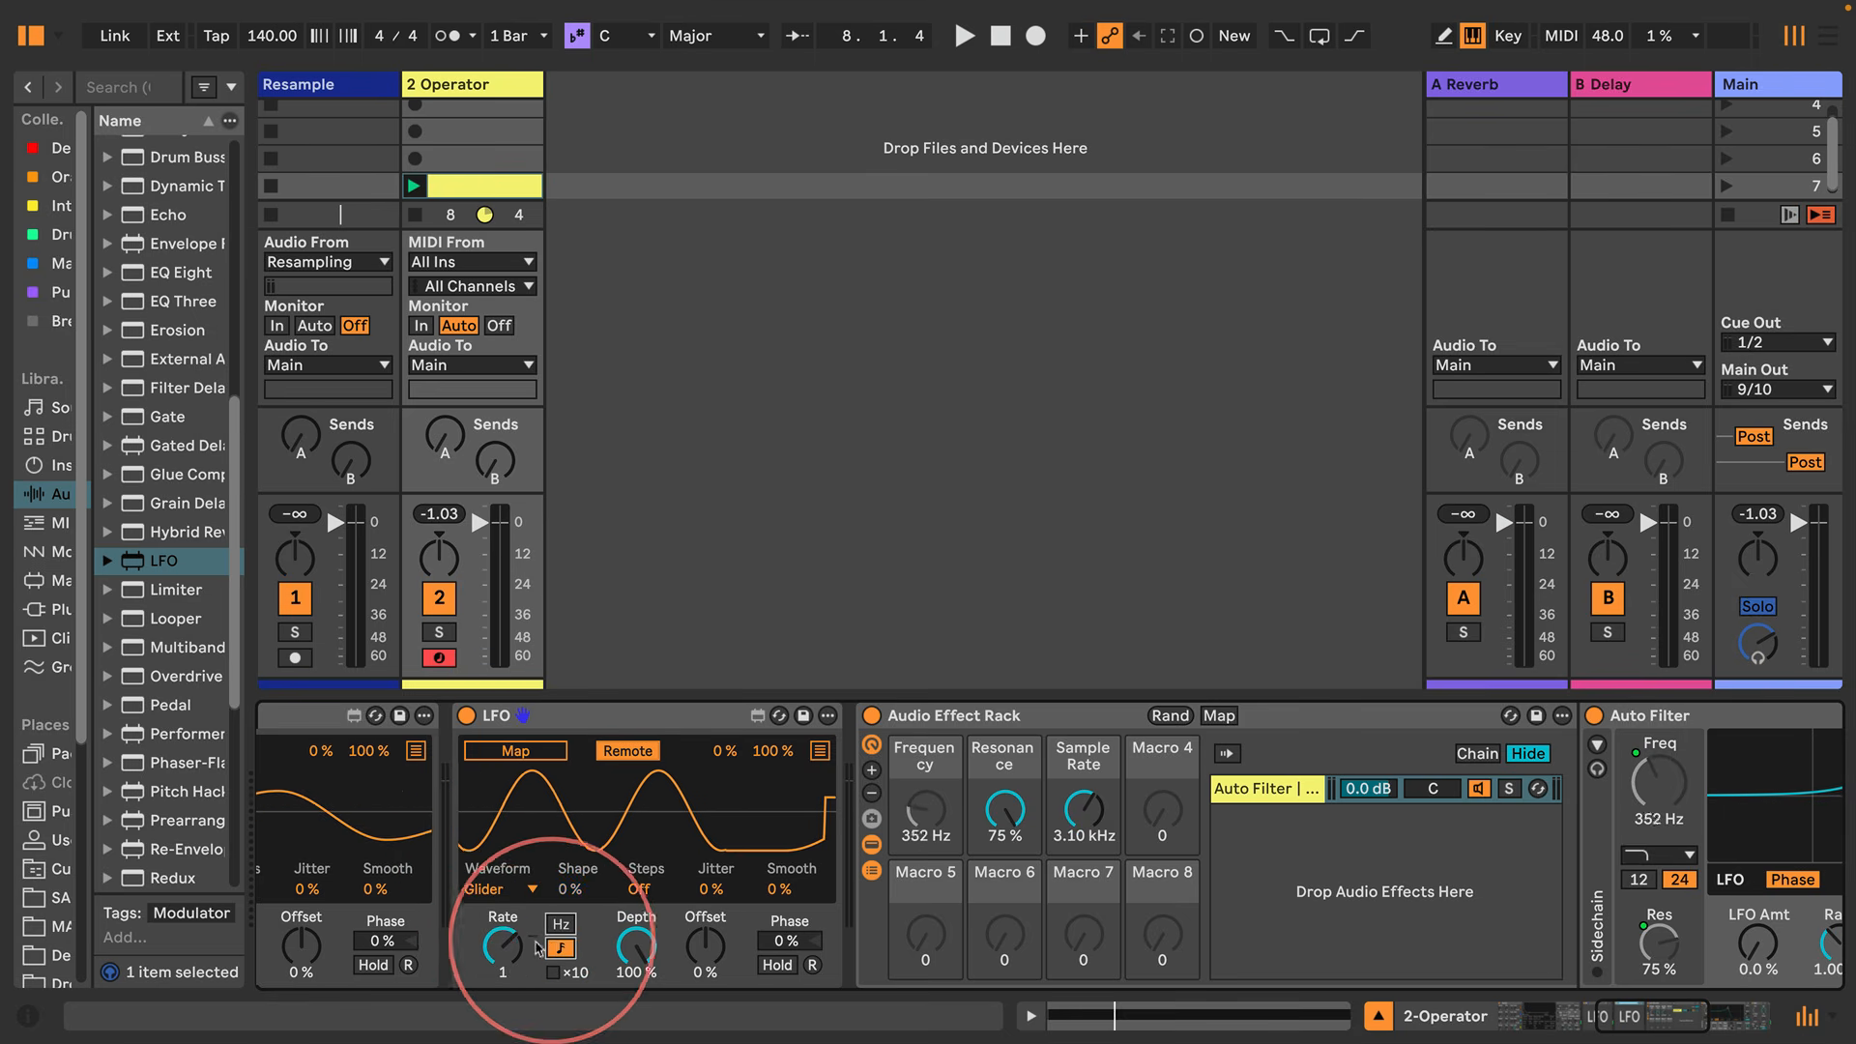
click(502, 948)
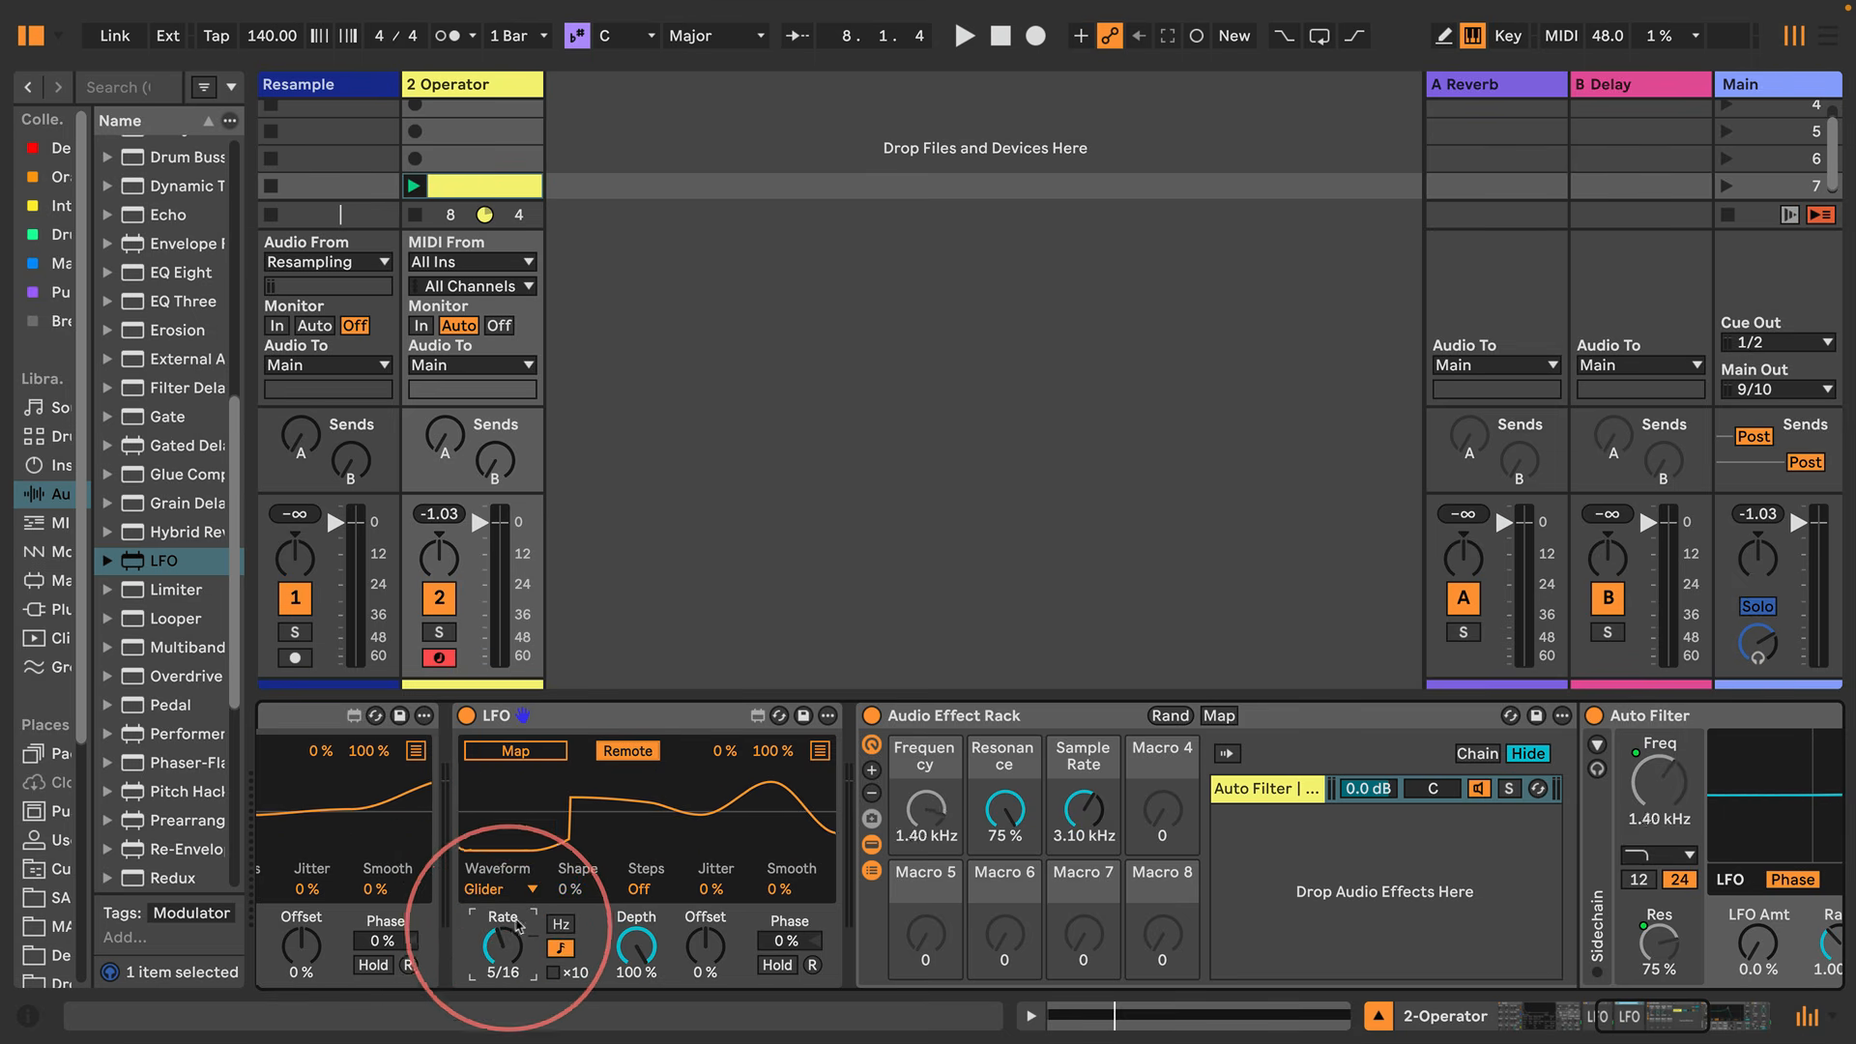
drag(523, 925, 537, 982)
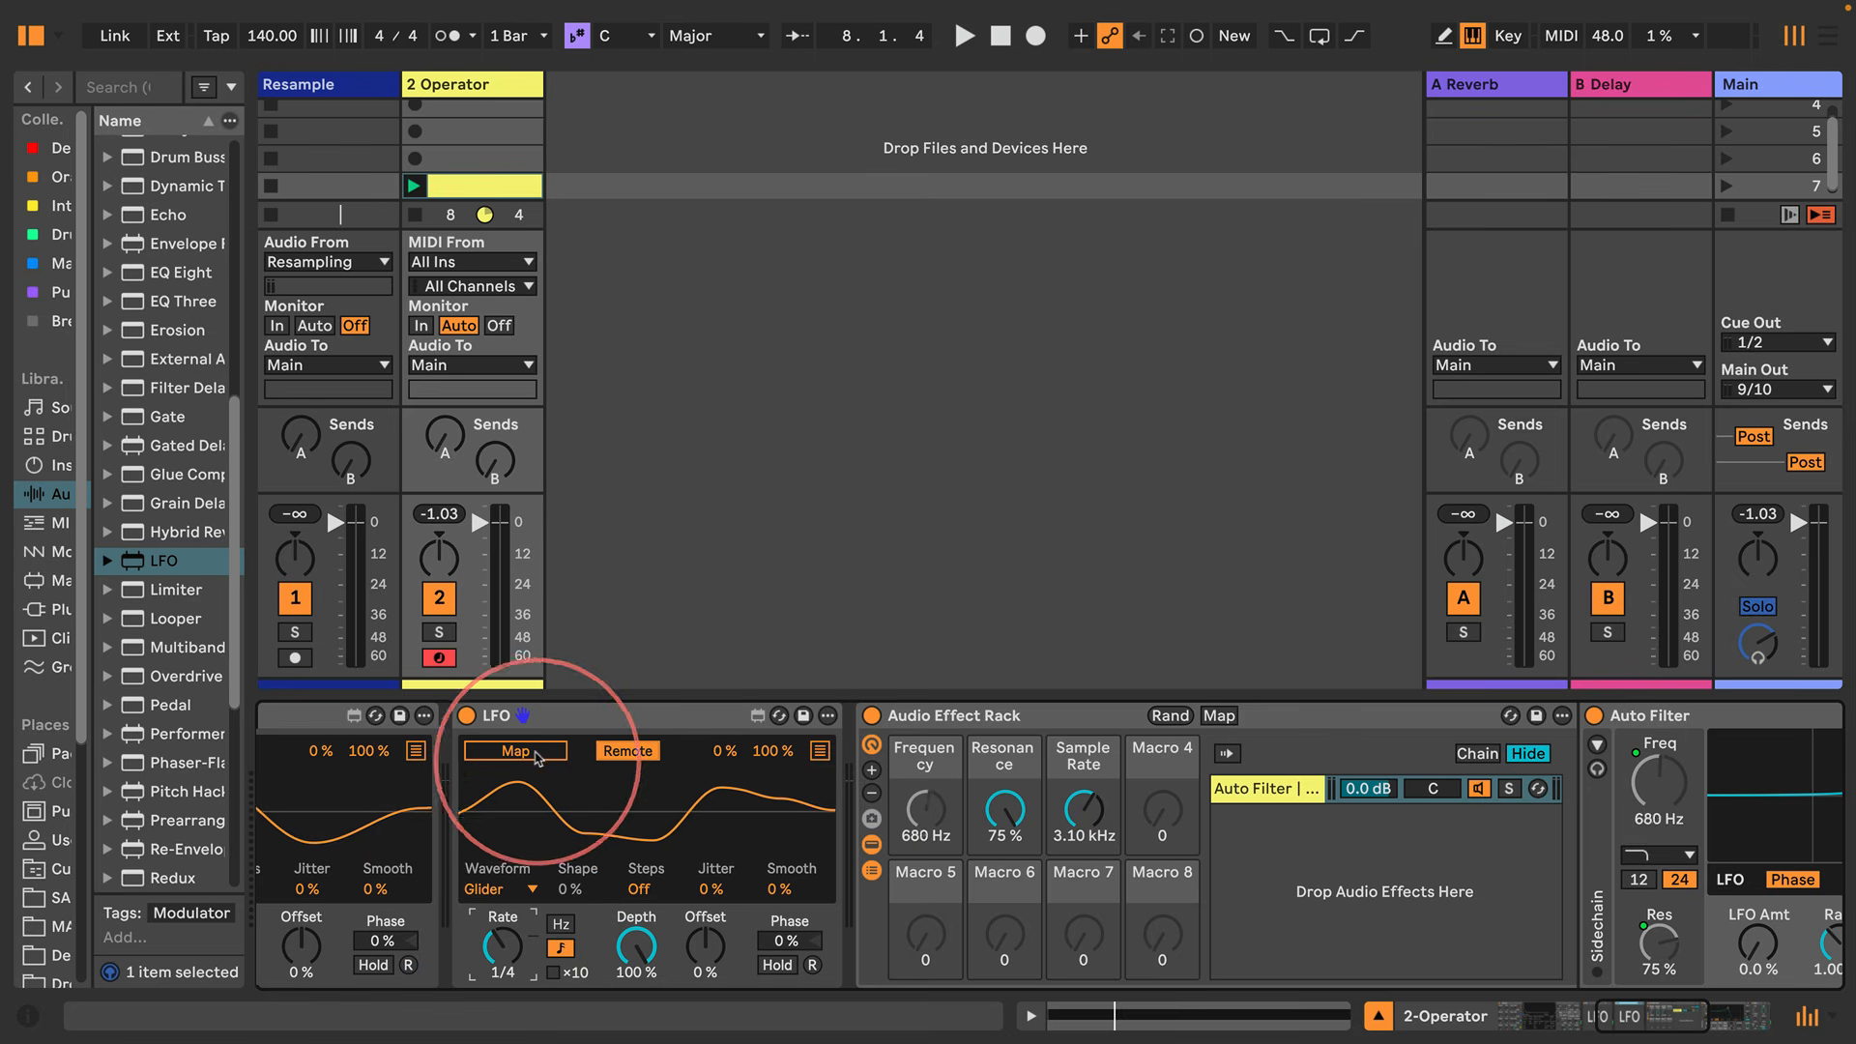
Map the second LFO to the rack's Sample Rate macro and play the result
click(1084, 805)
key(space)
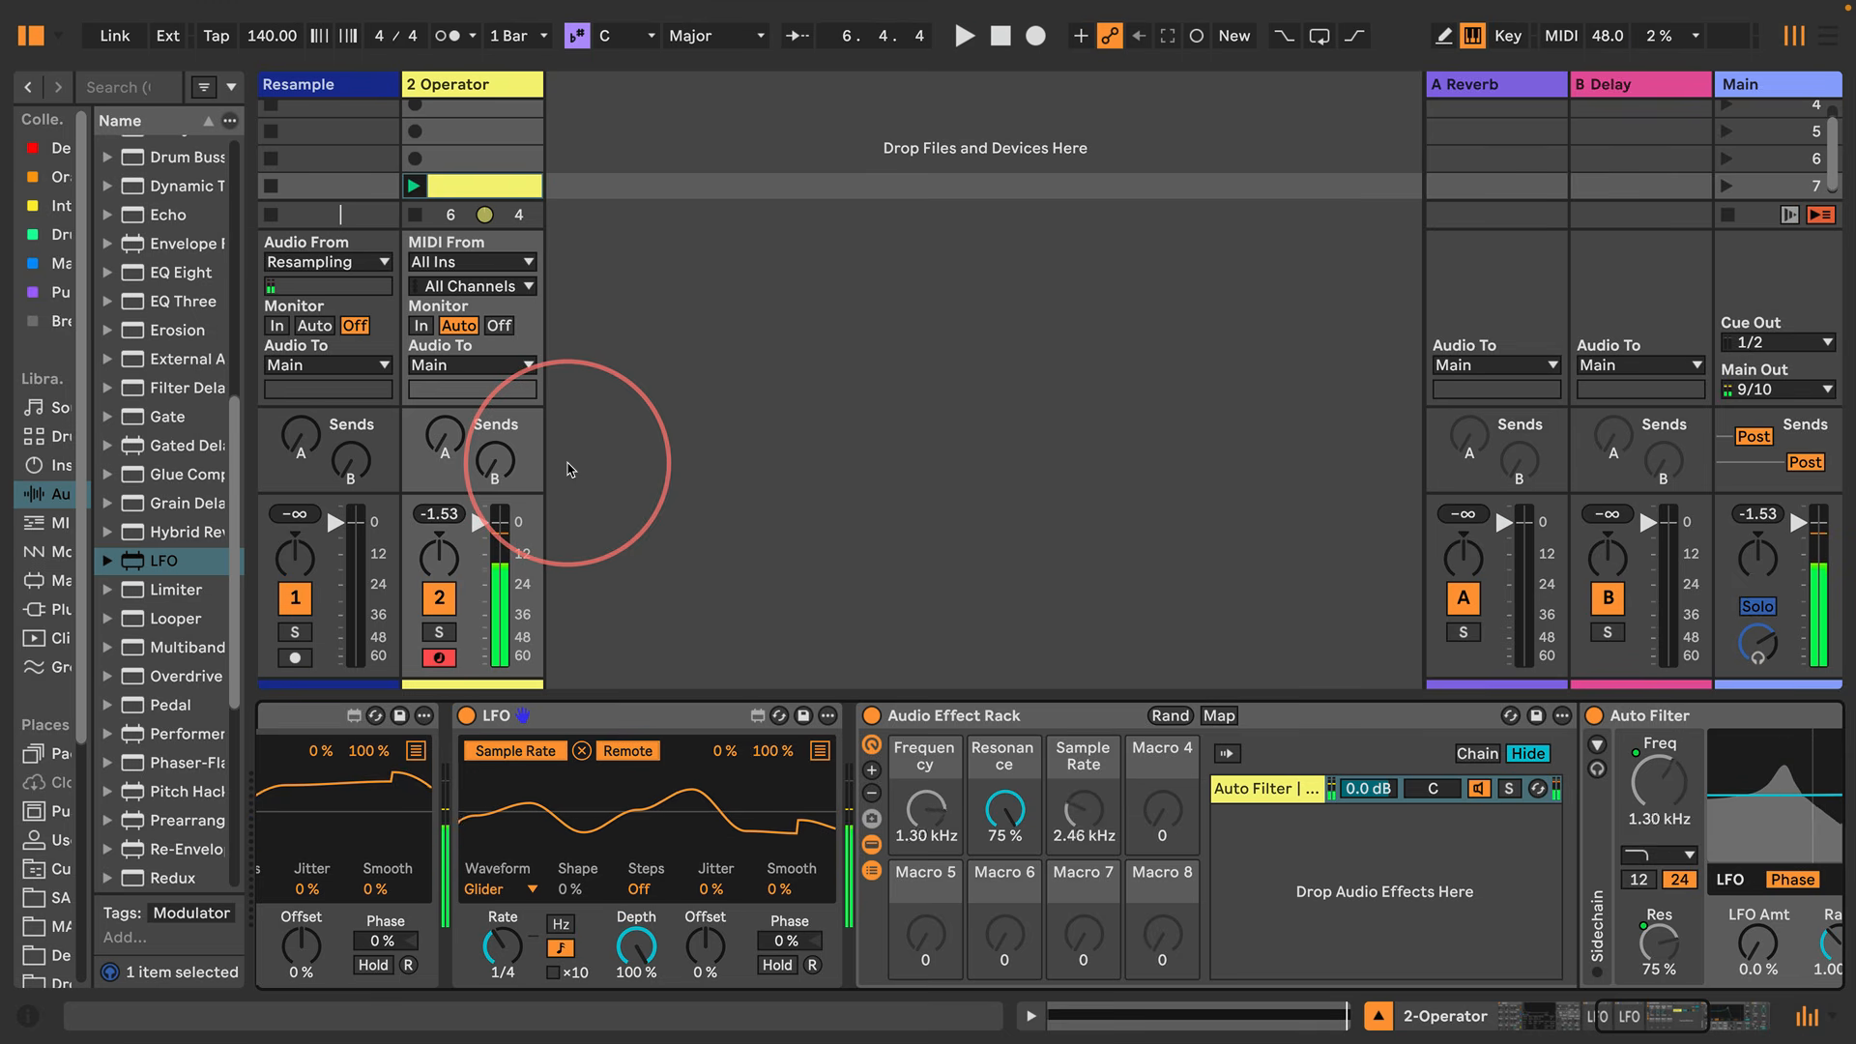
key(space)
Transpose the Operator clip's note down one octave to C0 and play it with the device chain shown
double_click(490, 190)
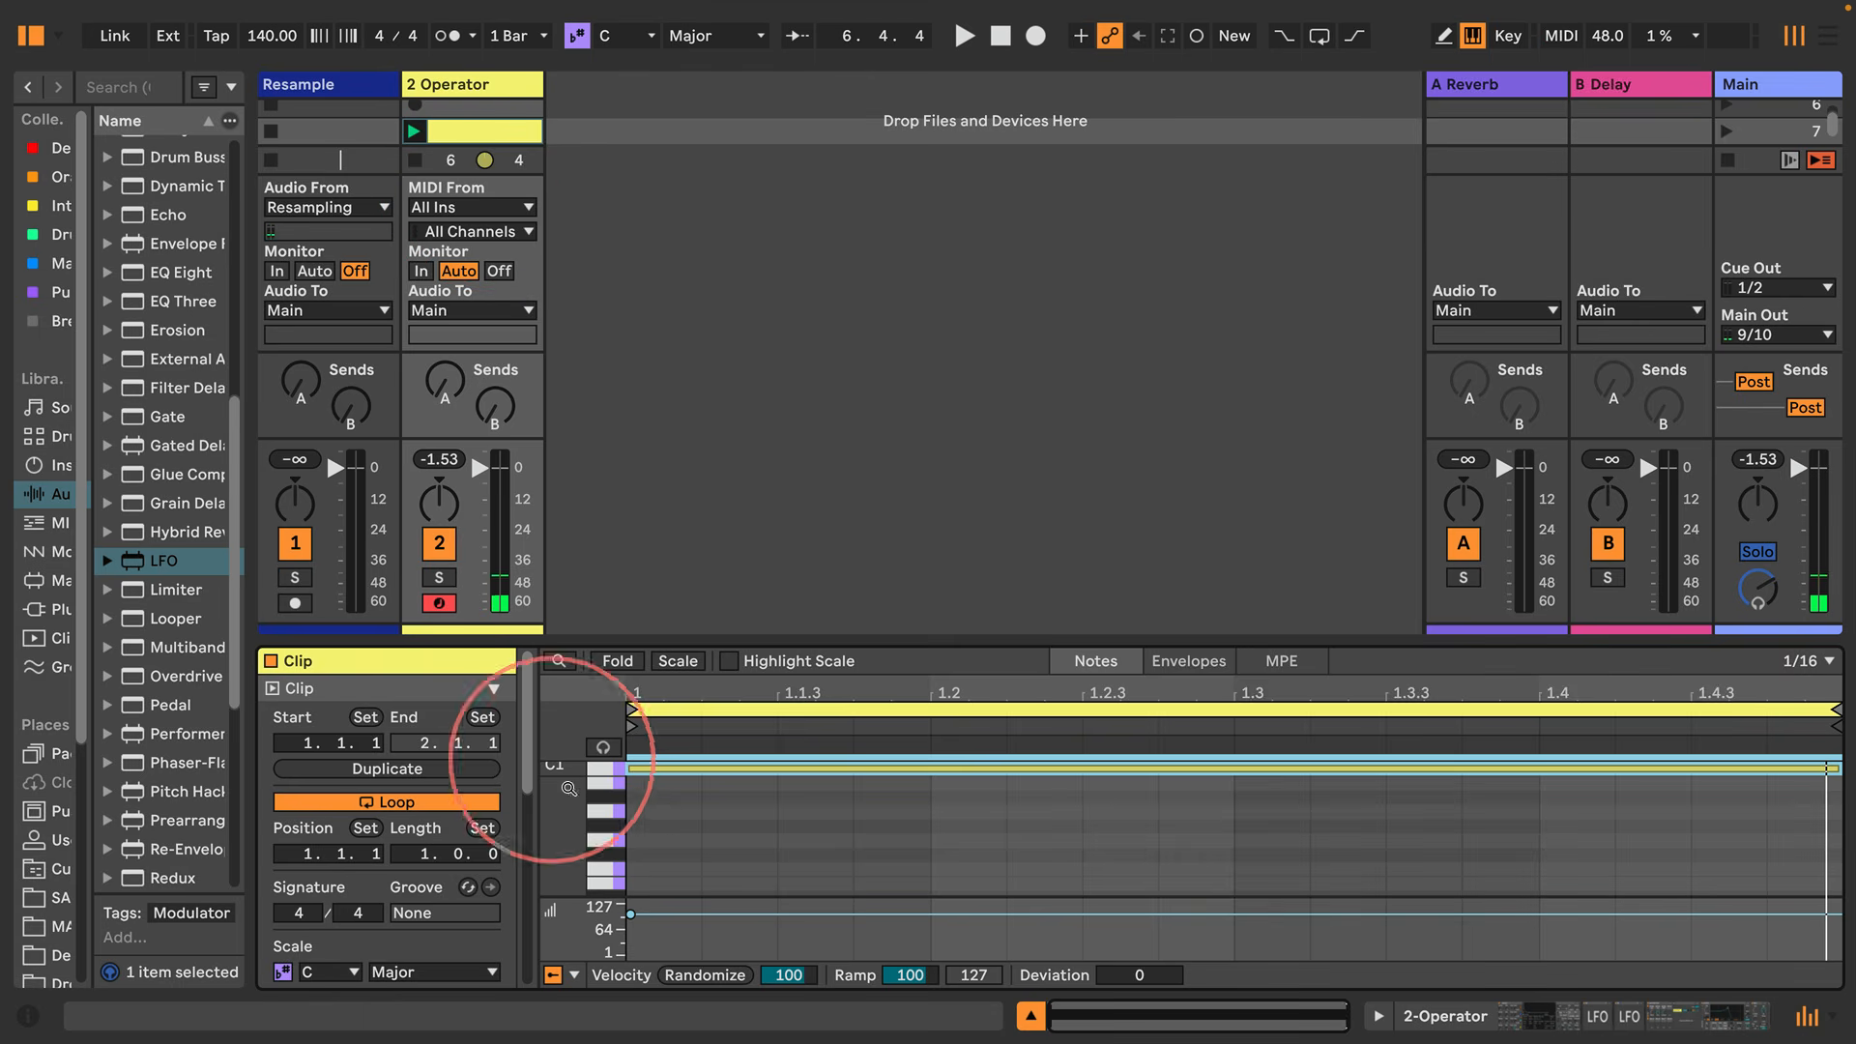
key(shift+Down)
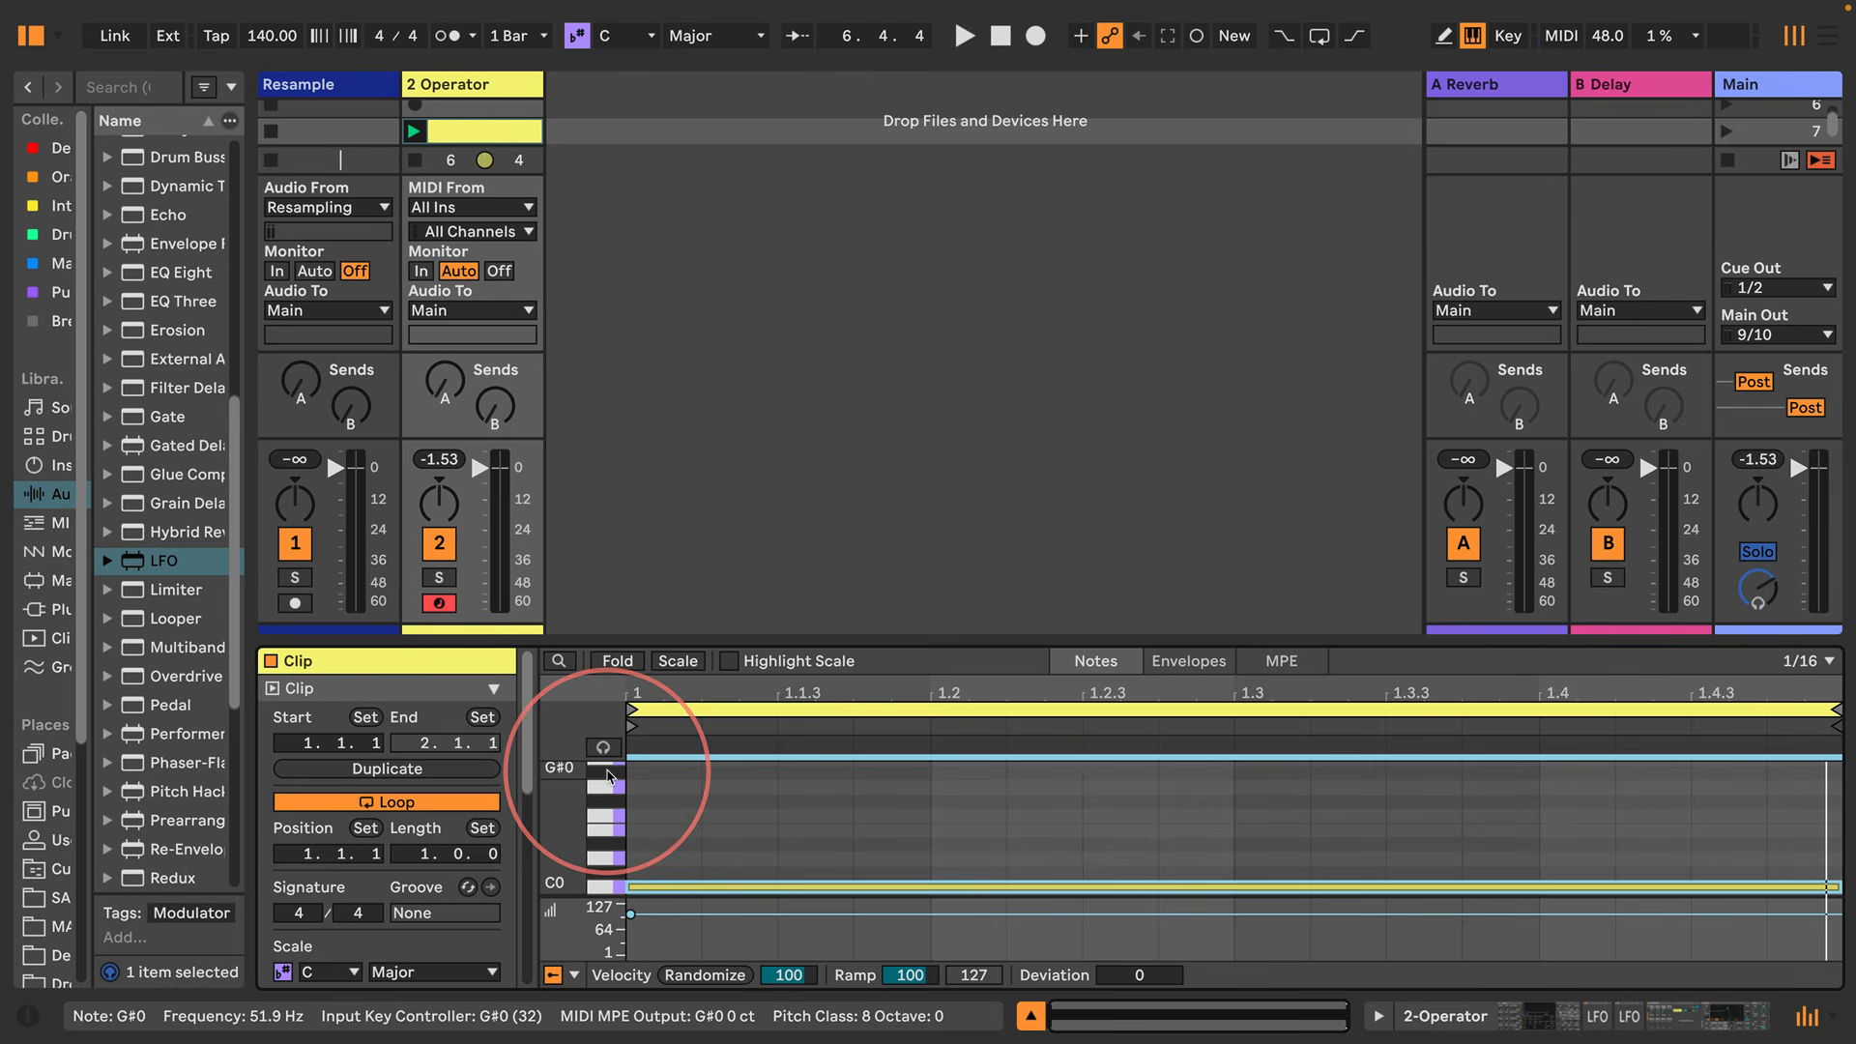
key(space)
key(shift+Tab)
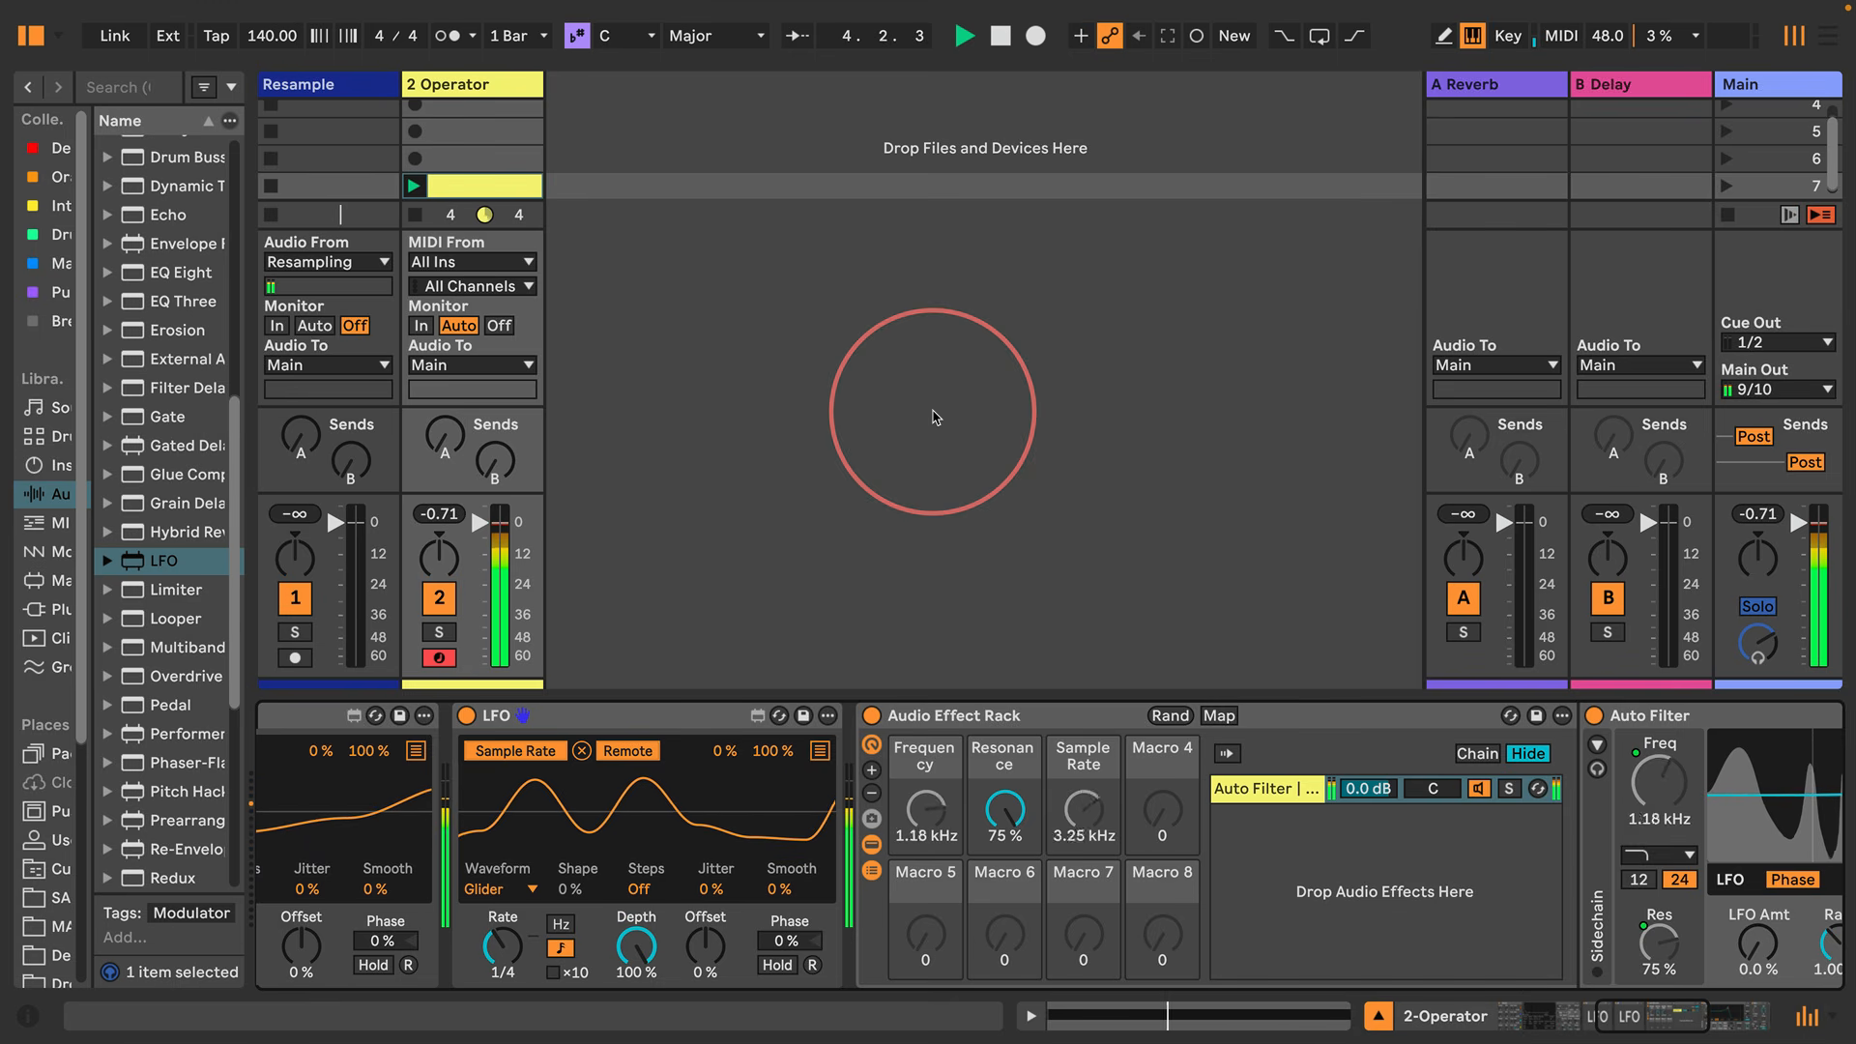
key(space)
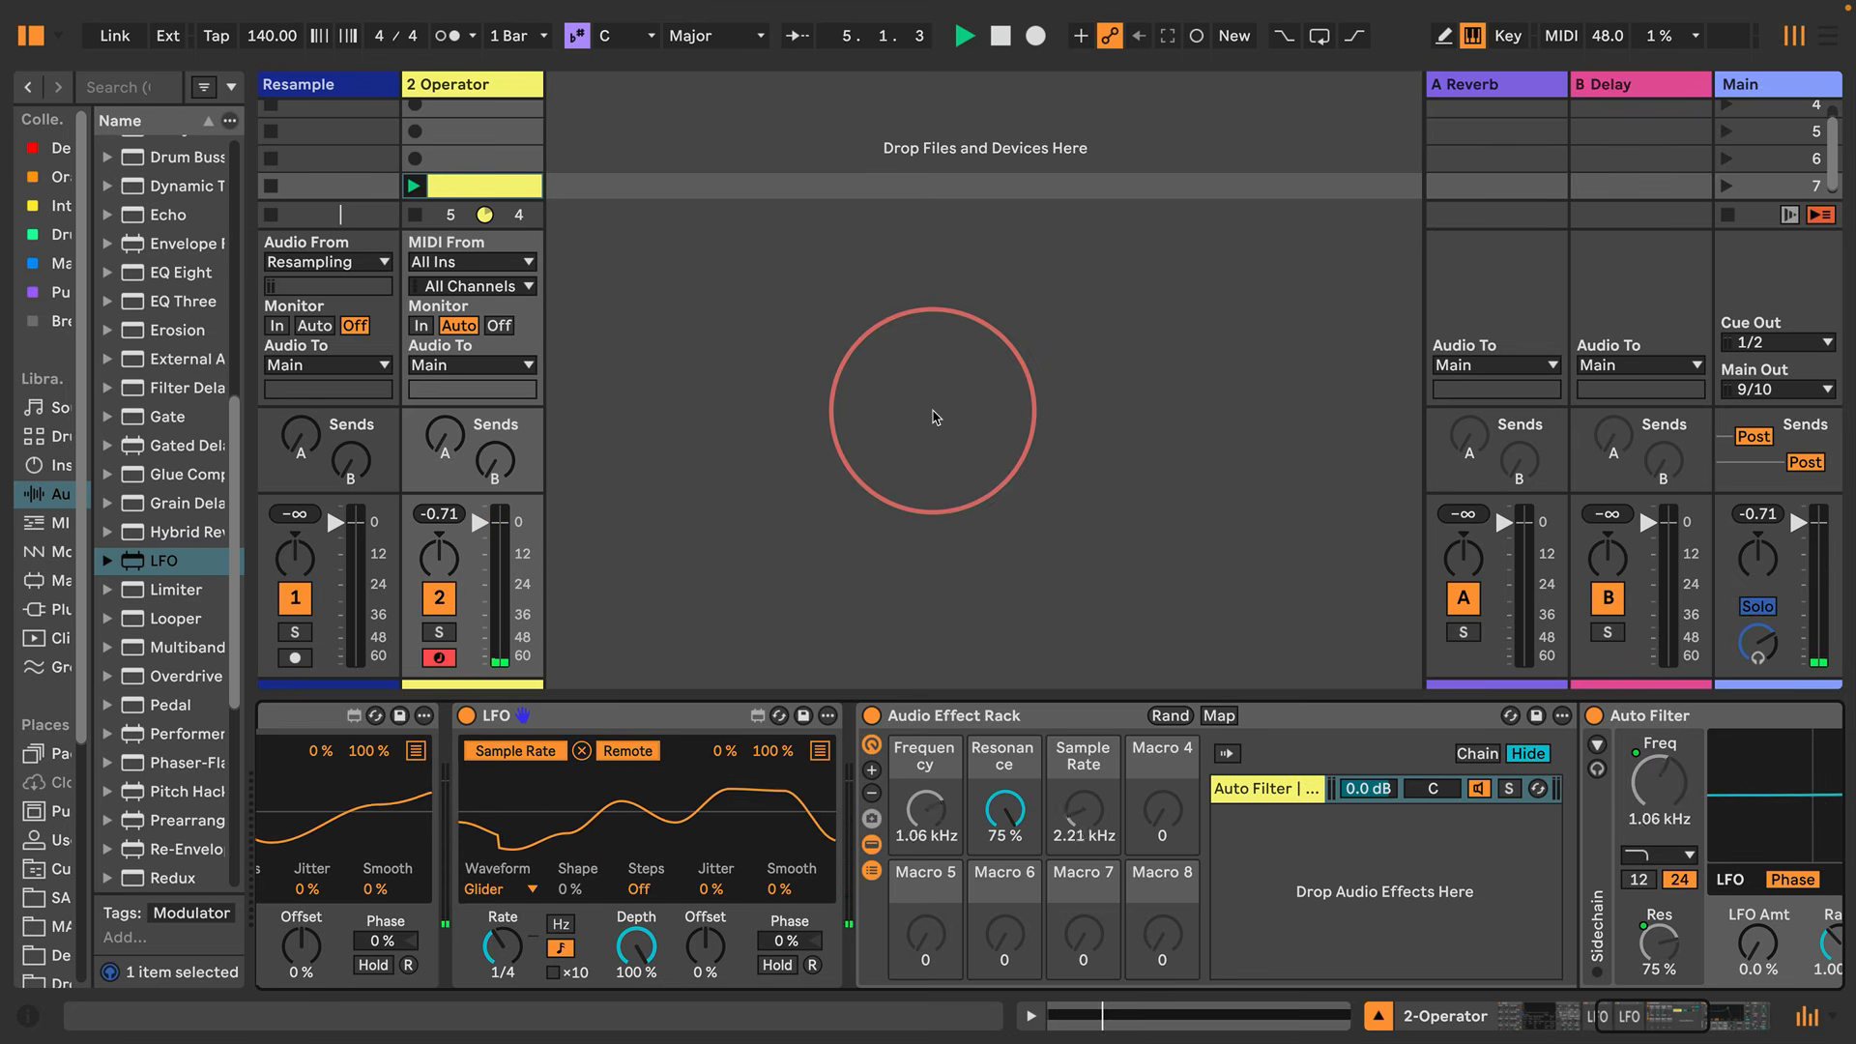
key(space)
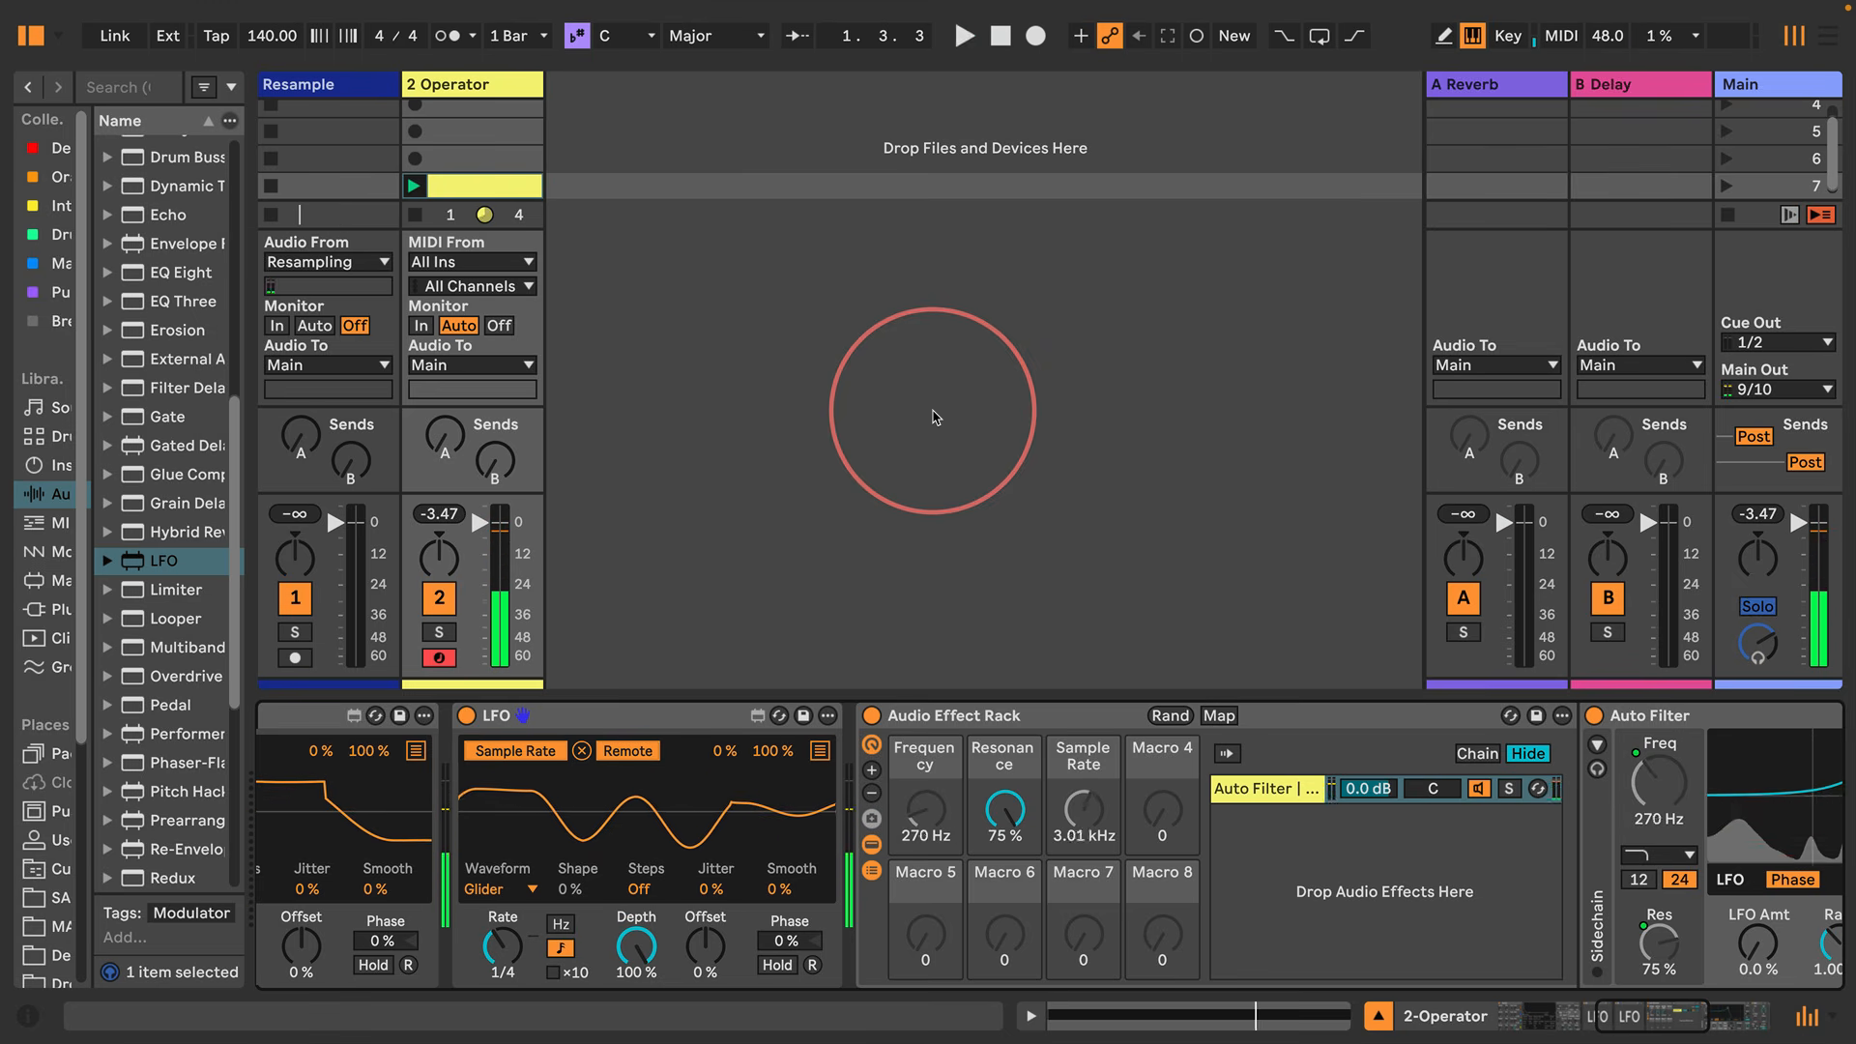
Sweep the Resonance macro down to 17 % and back up to 75 % during playback
key(space)
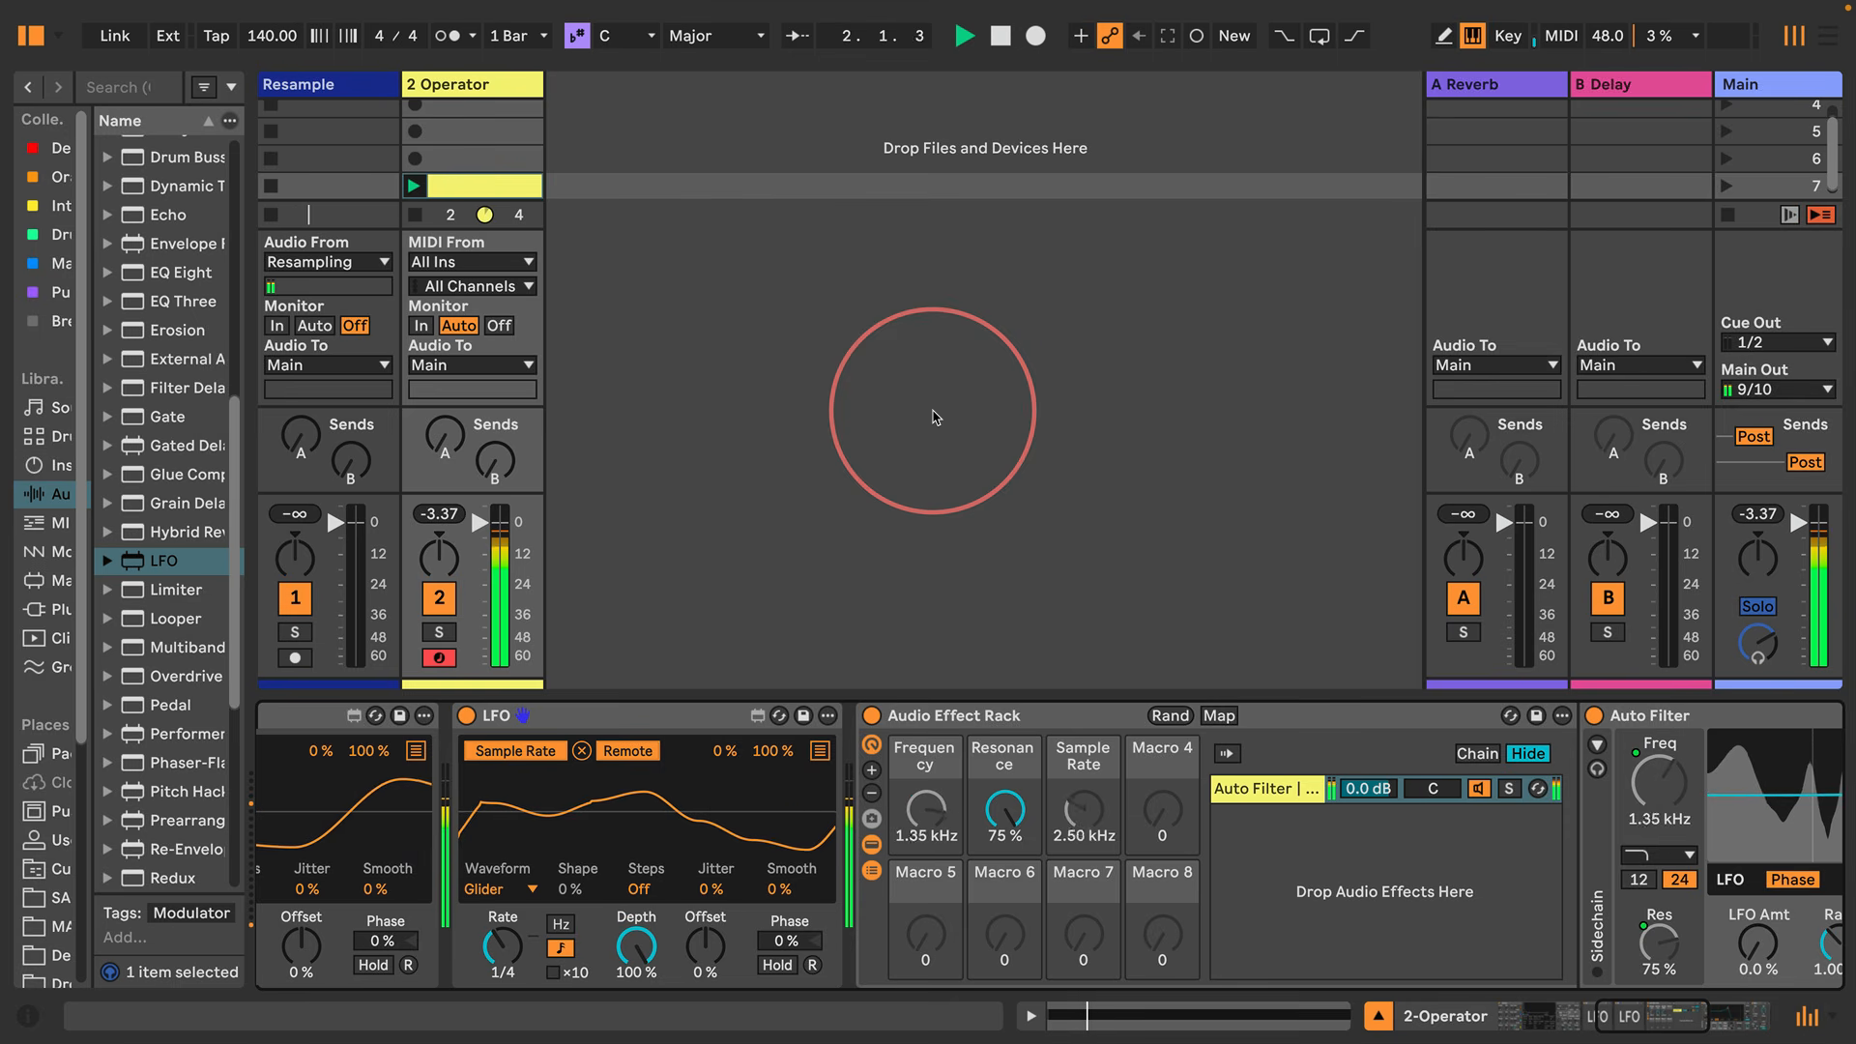
drag(1003, 809, 1007, 820)
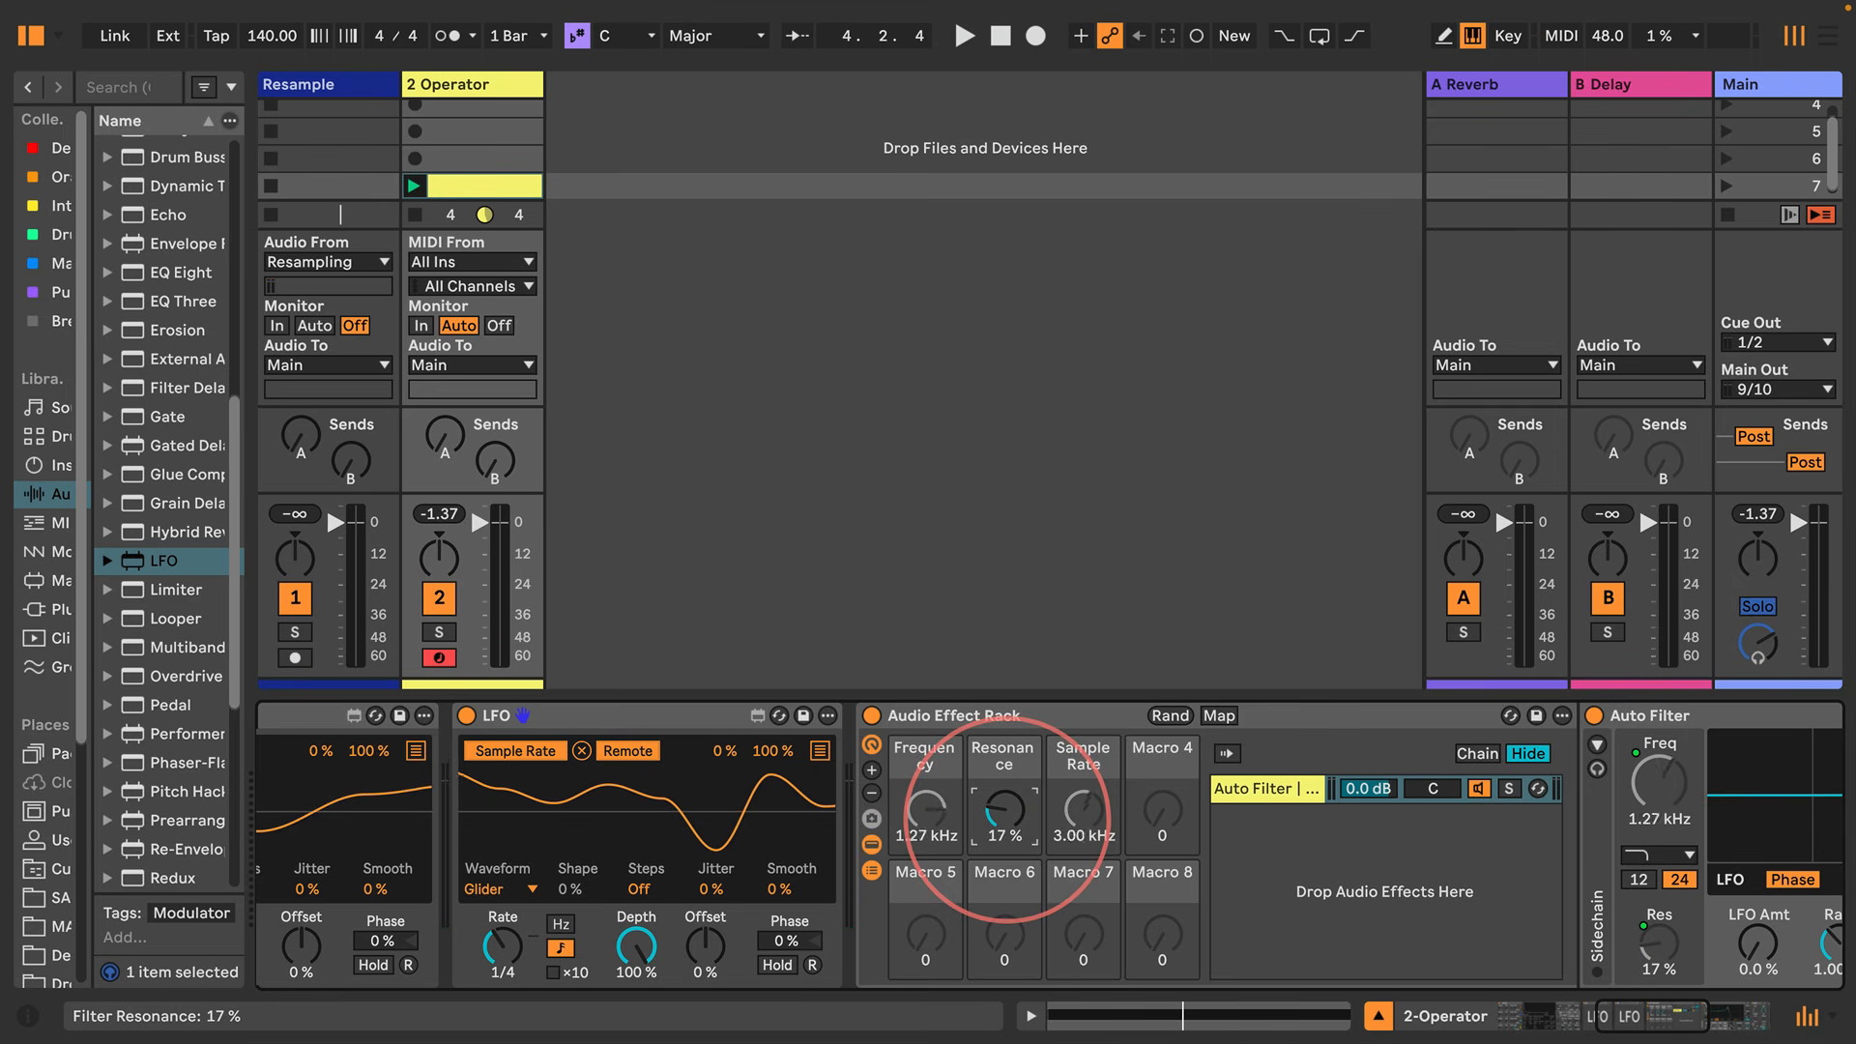
key(space)
drag(1005, 825, 1006, 822)
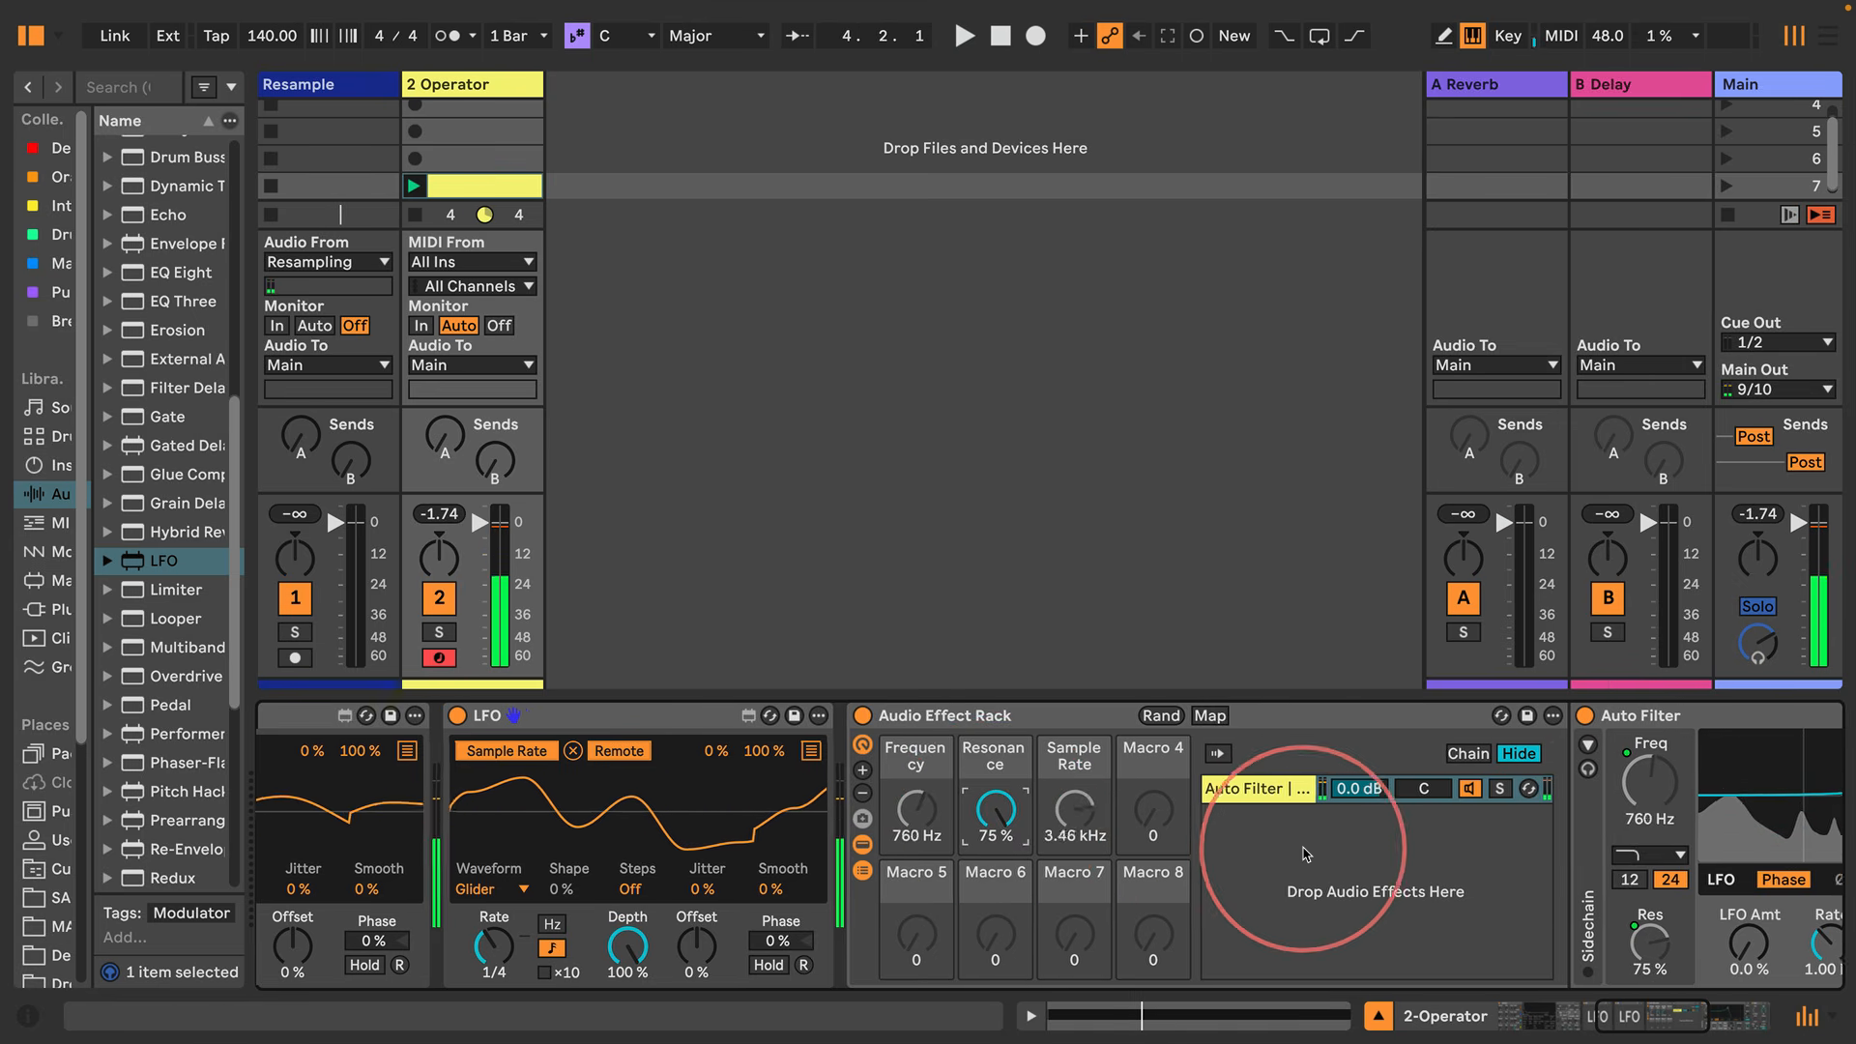
Change the Auto Filter's filter type to Band-pass and start playback
scroll(1264, 808, right, 10)
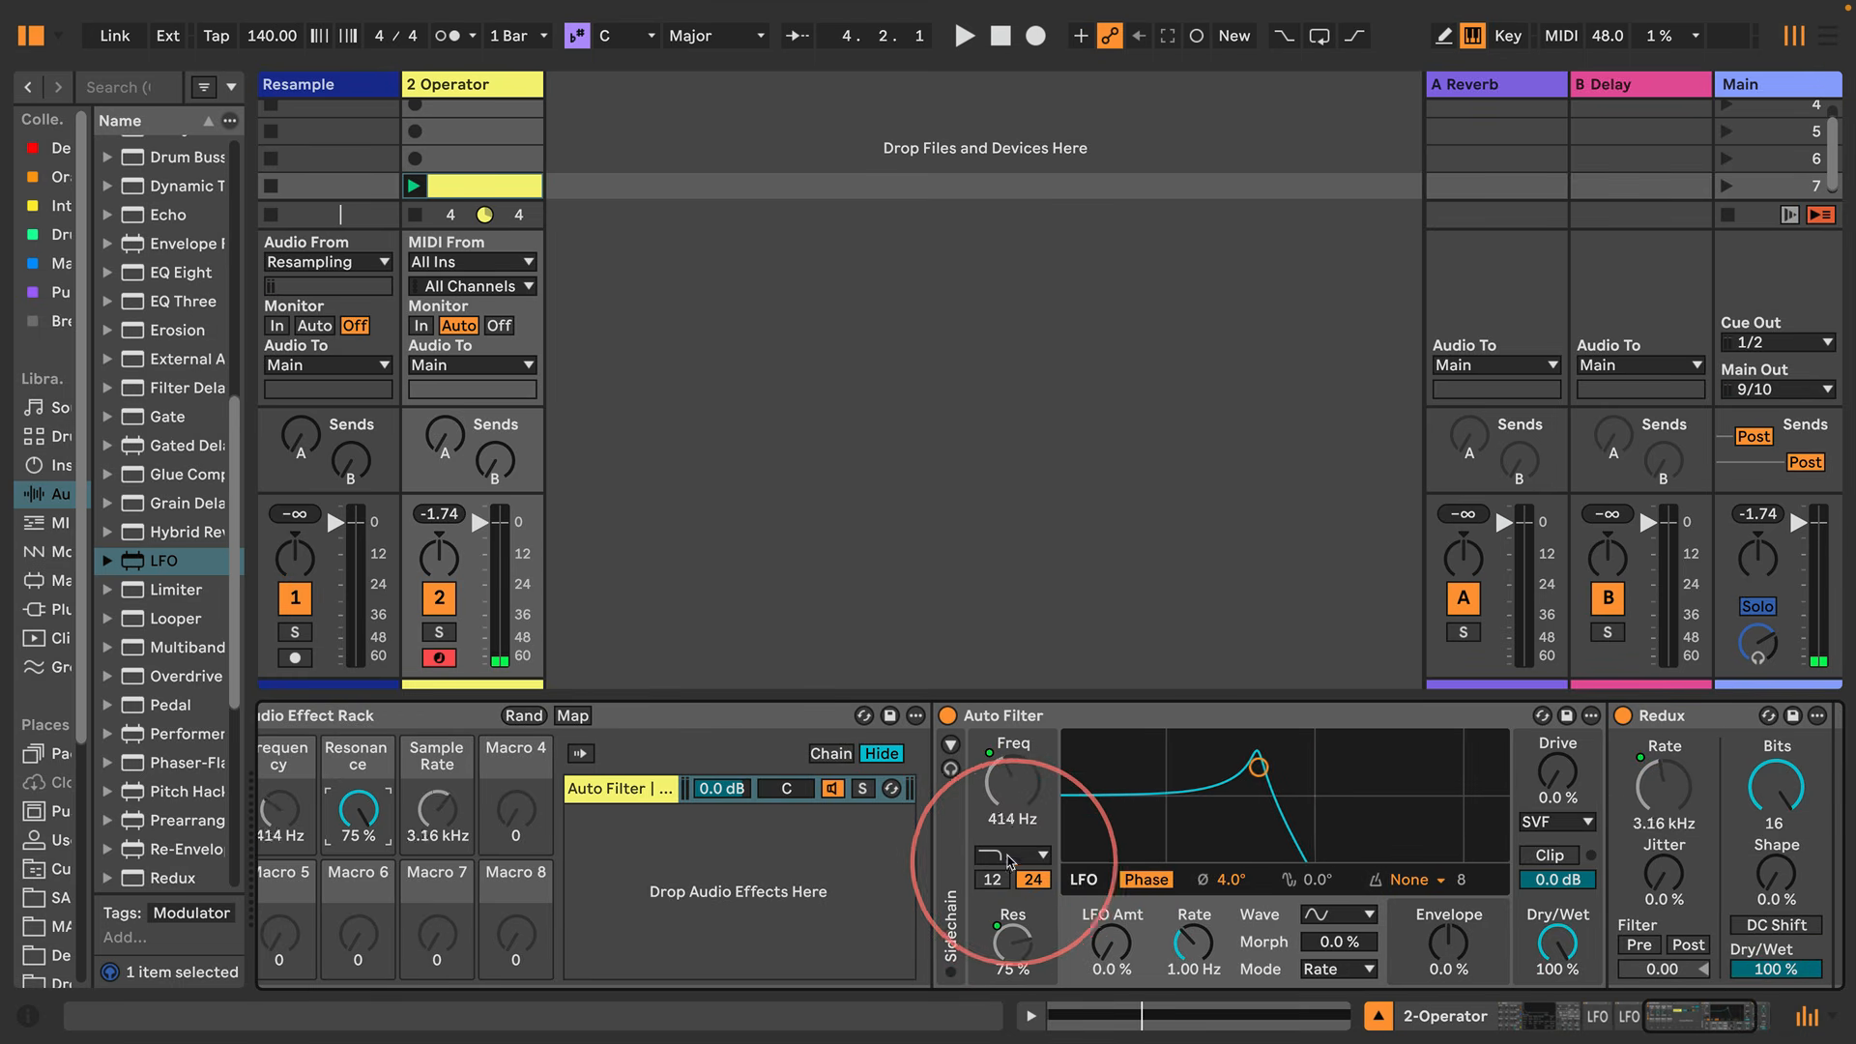
click(1010, 854)
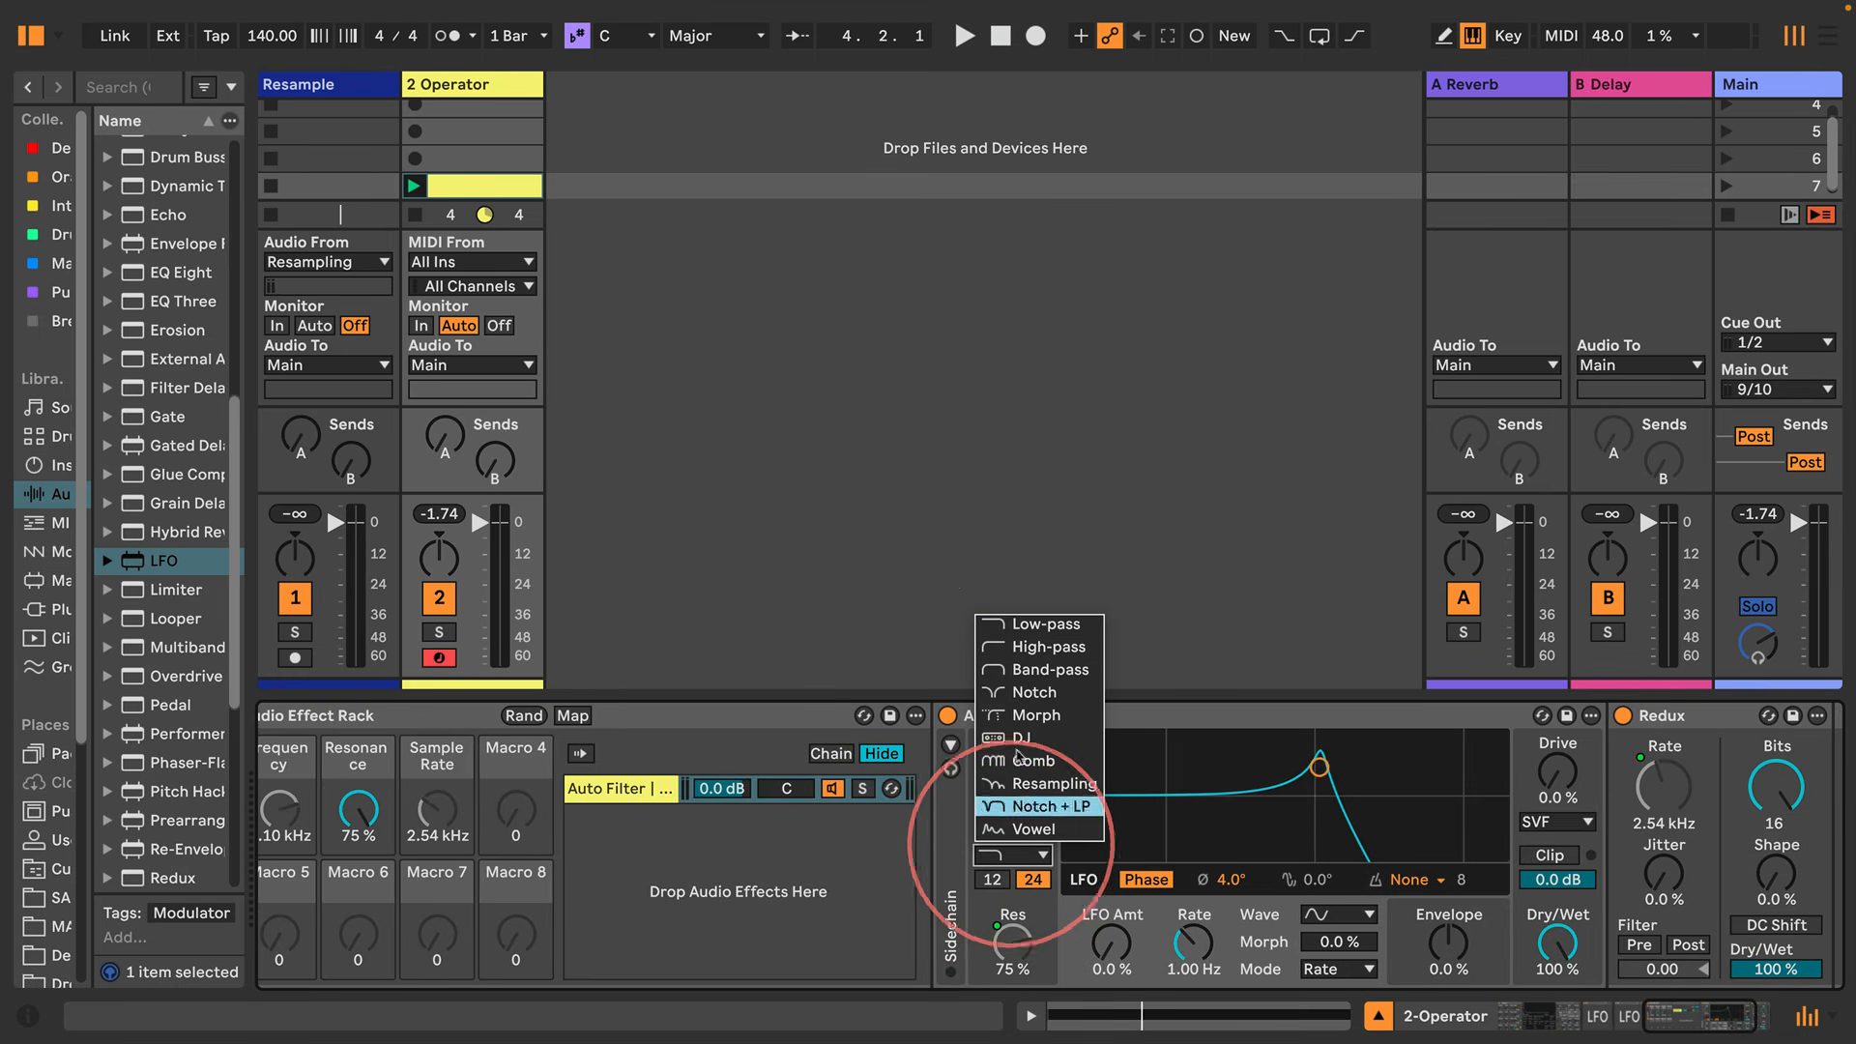
click(1025, 669)
key(space)
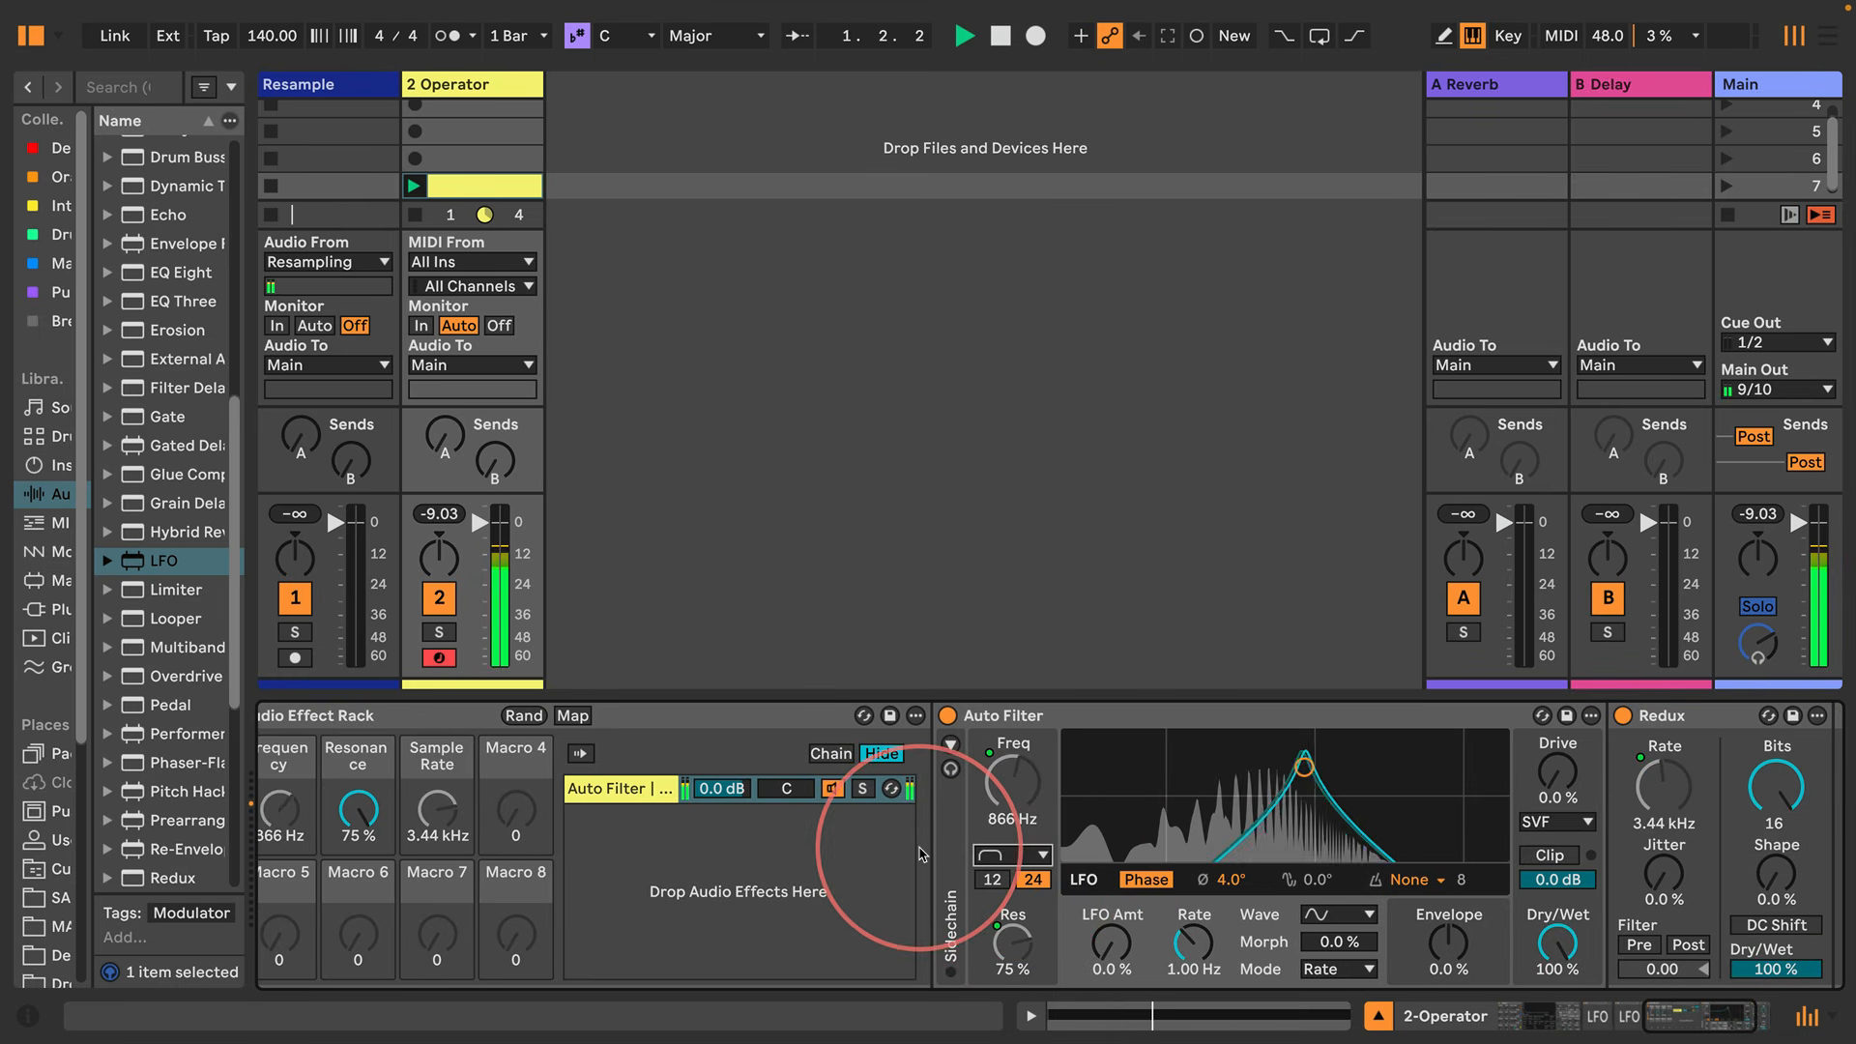
Audition the Auto Filter's High-pass and Notch filter types while the modulated sound plays
scroll(851, 863, left, 4)
key(space)
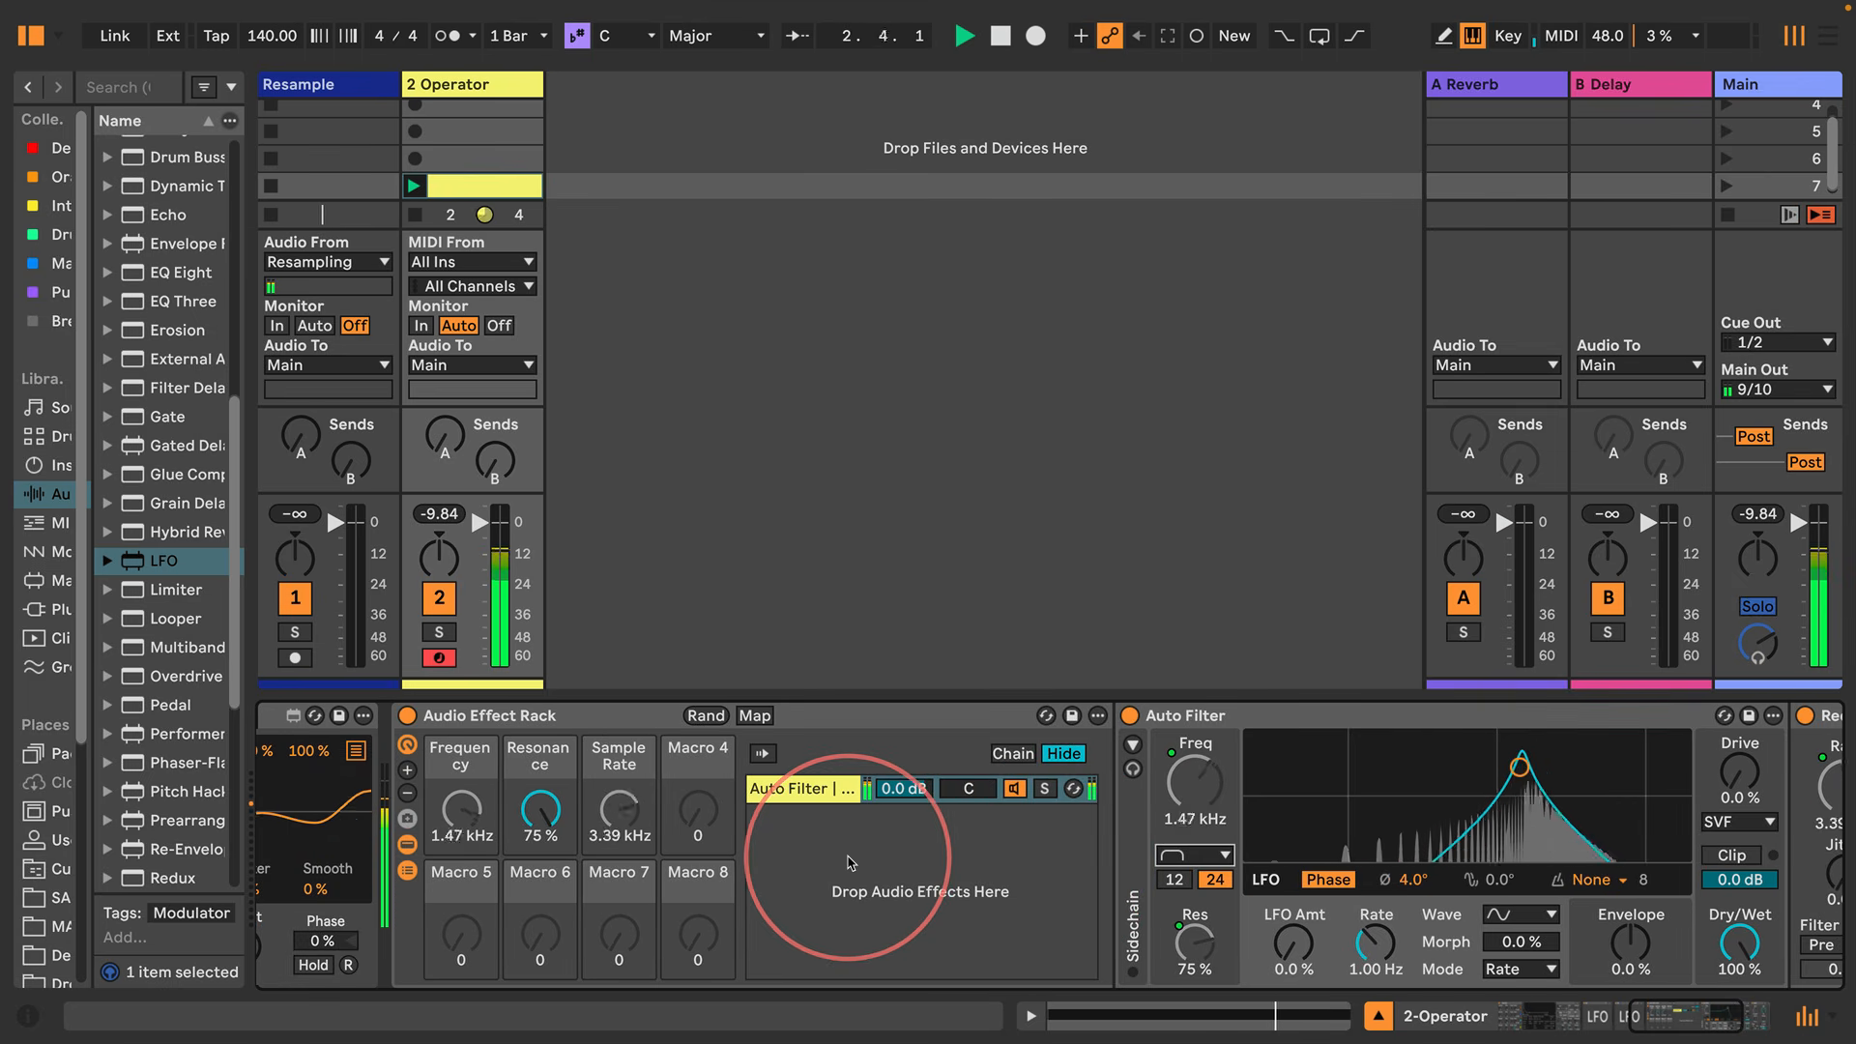
click(1195, 854)
click(1203, 645)
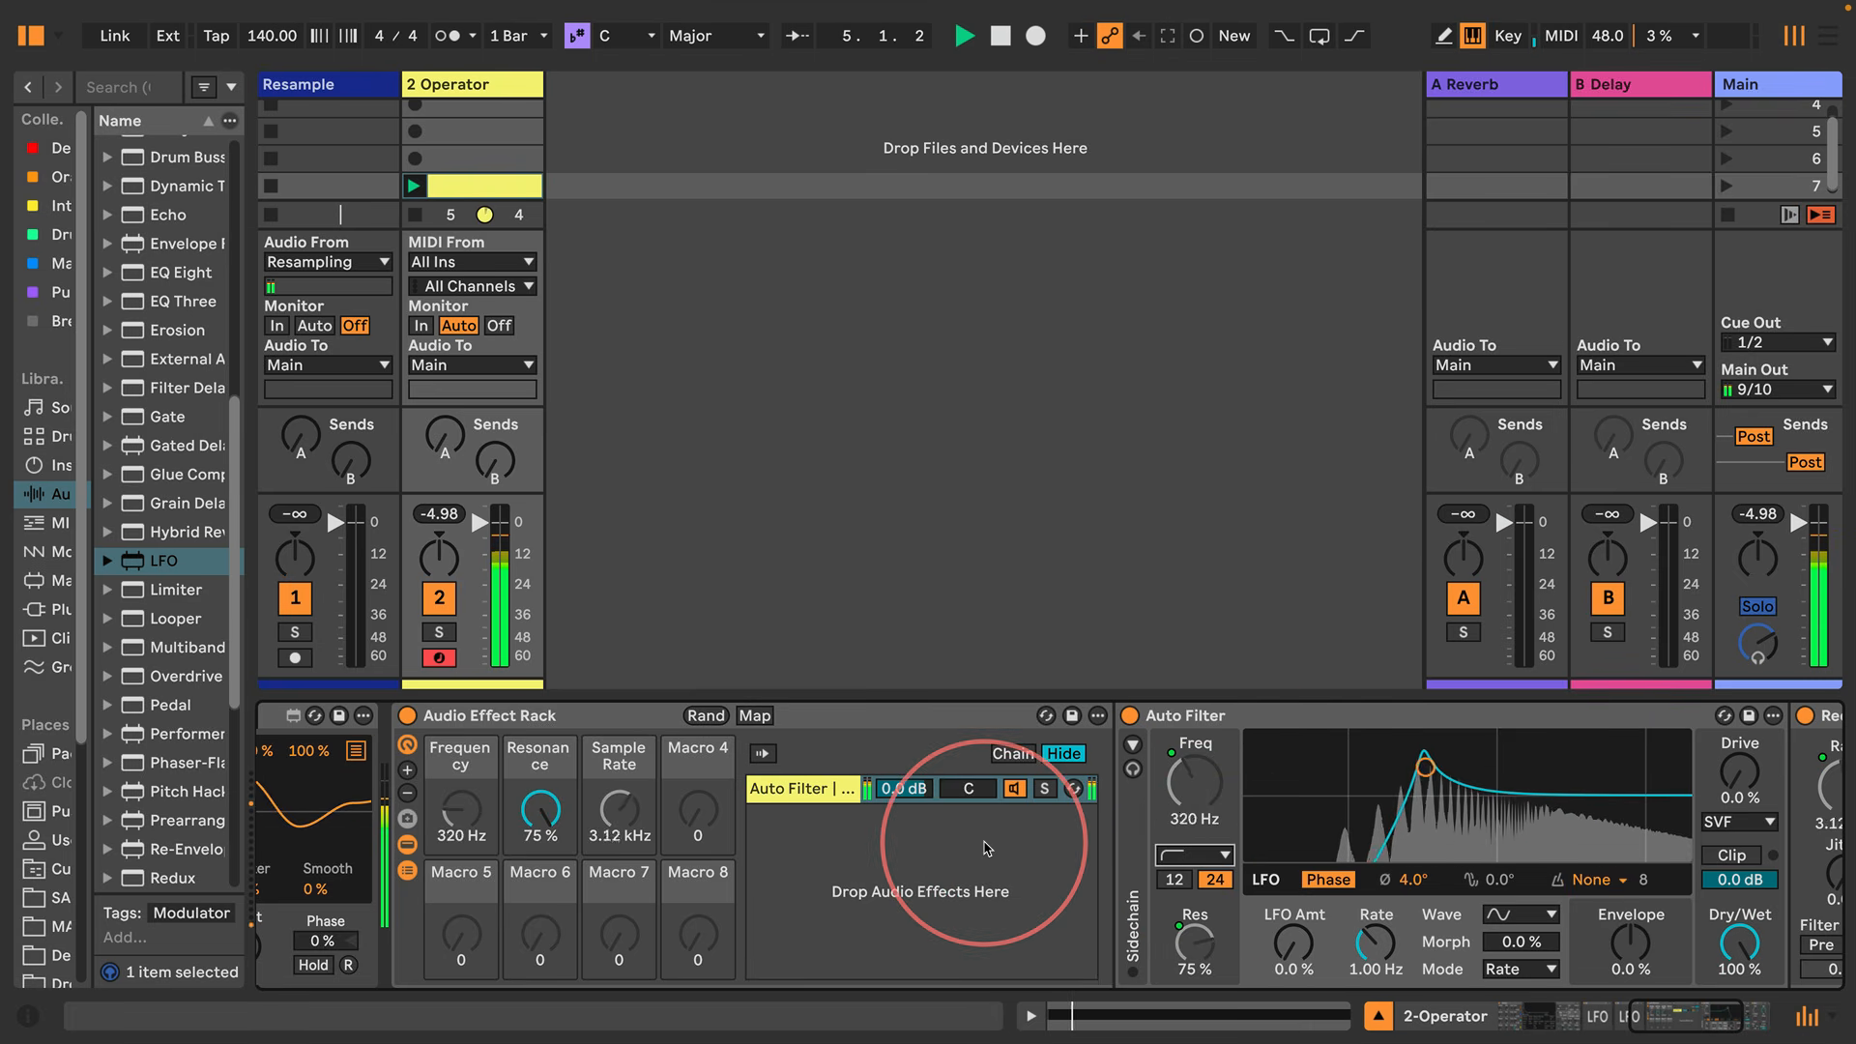
click(1195, 855)
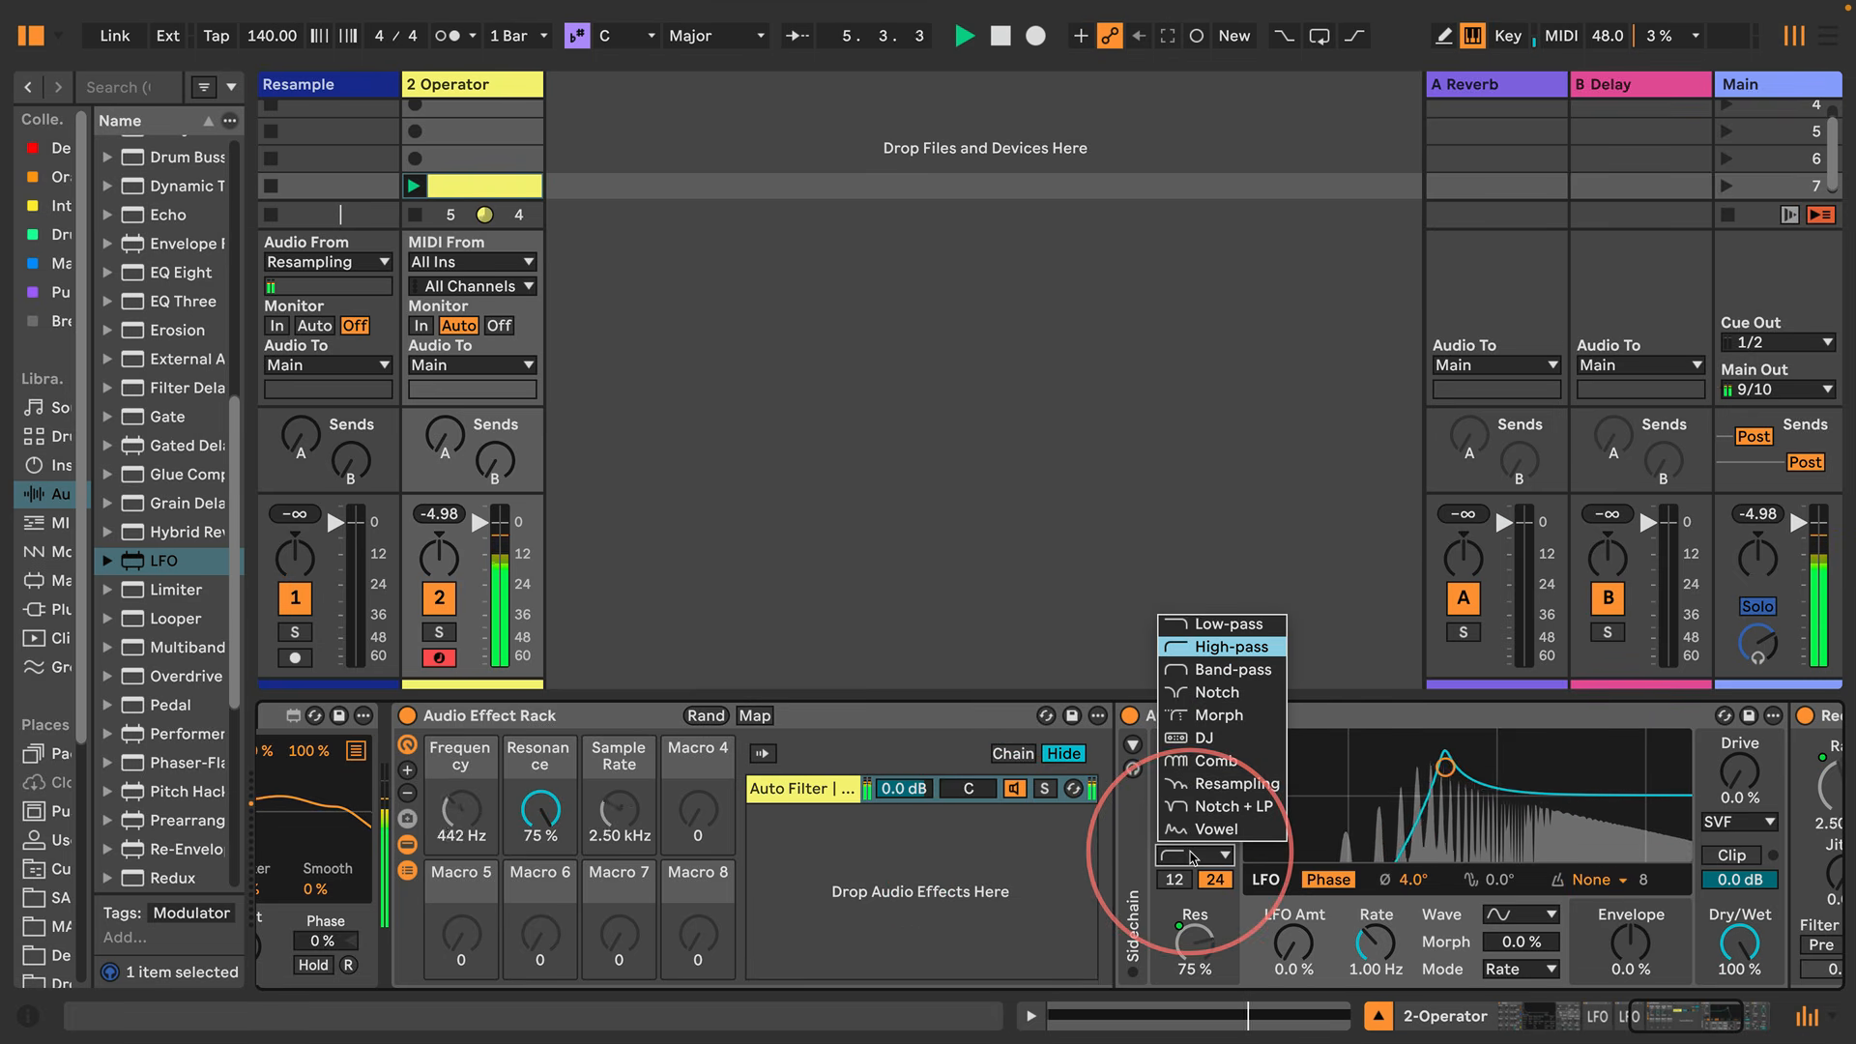
click(1220, 693)
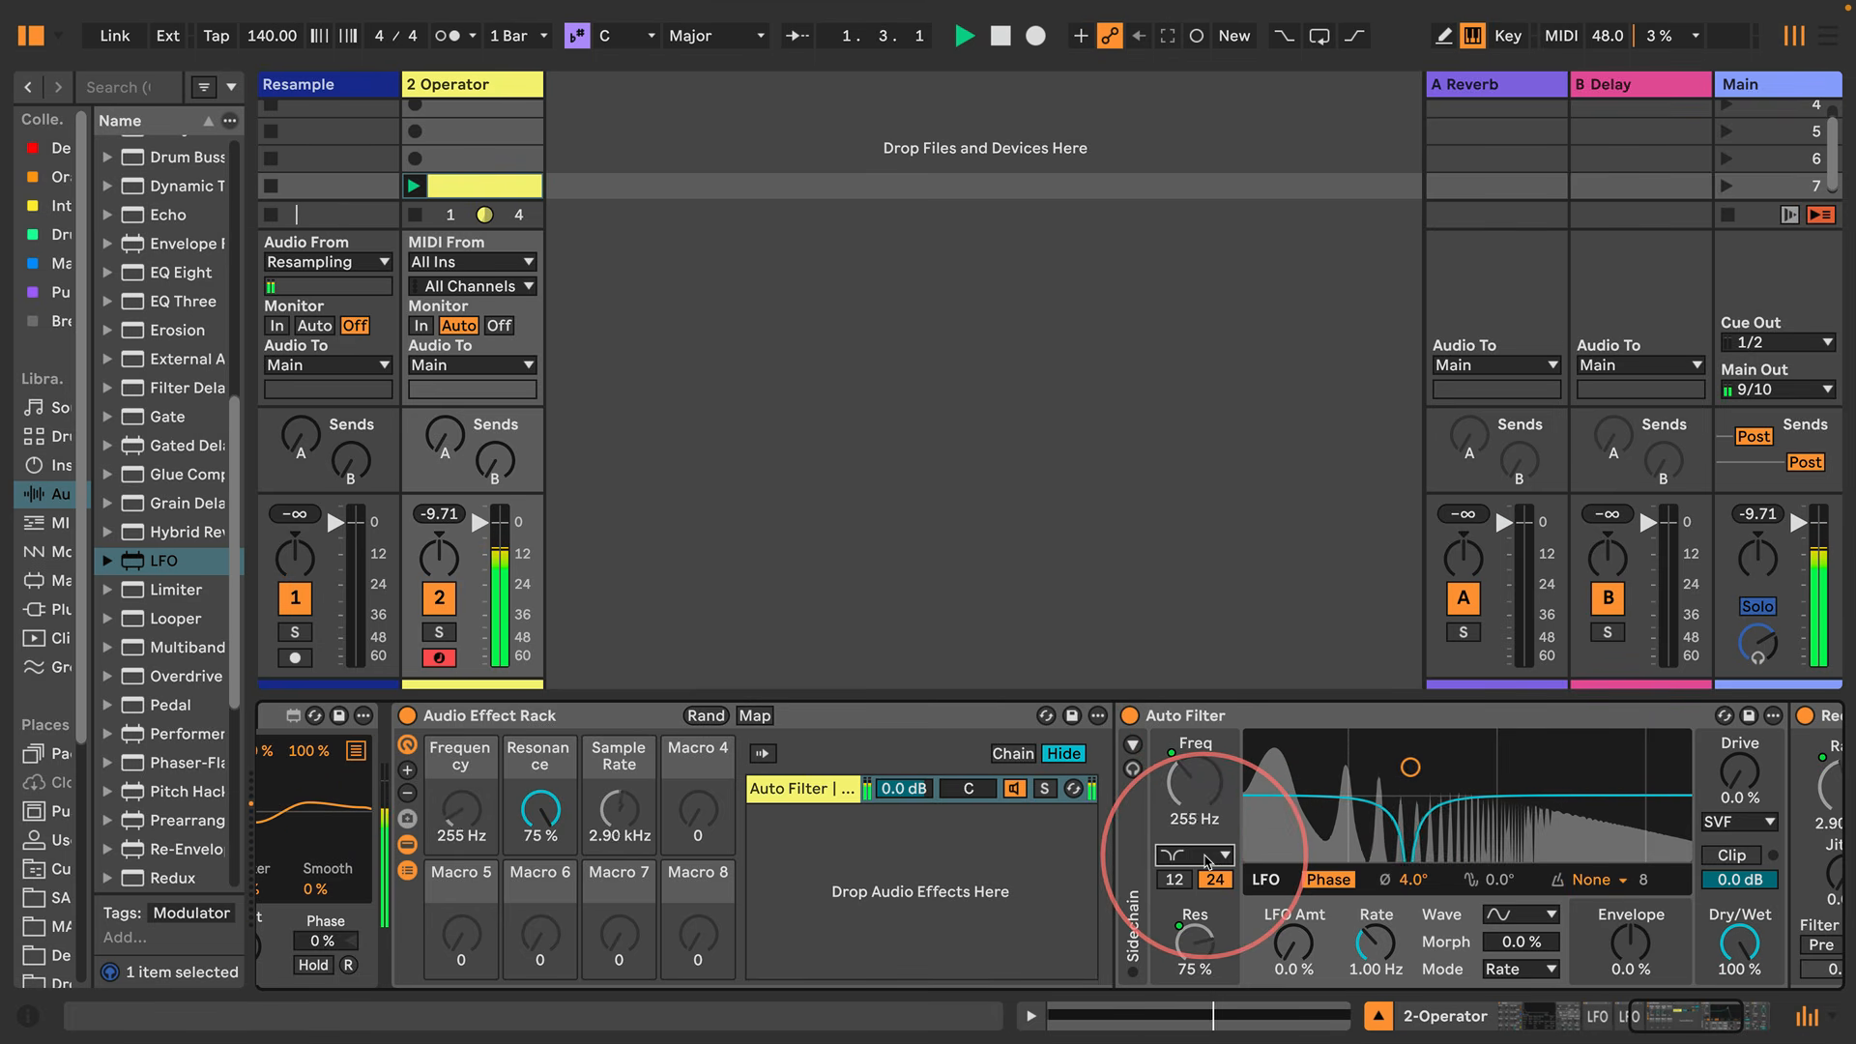
Change the Auto Filter's filter type to Low-pass, then stop playback with both LFOs shown
click(1207, 856)
click(1226, 622)
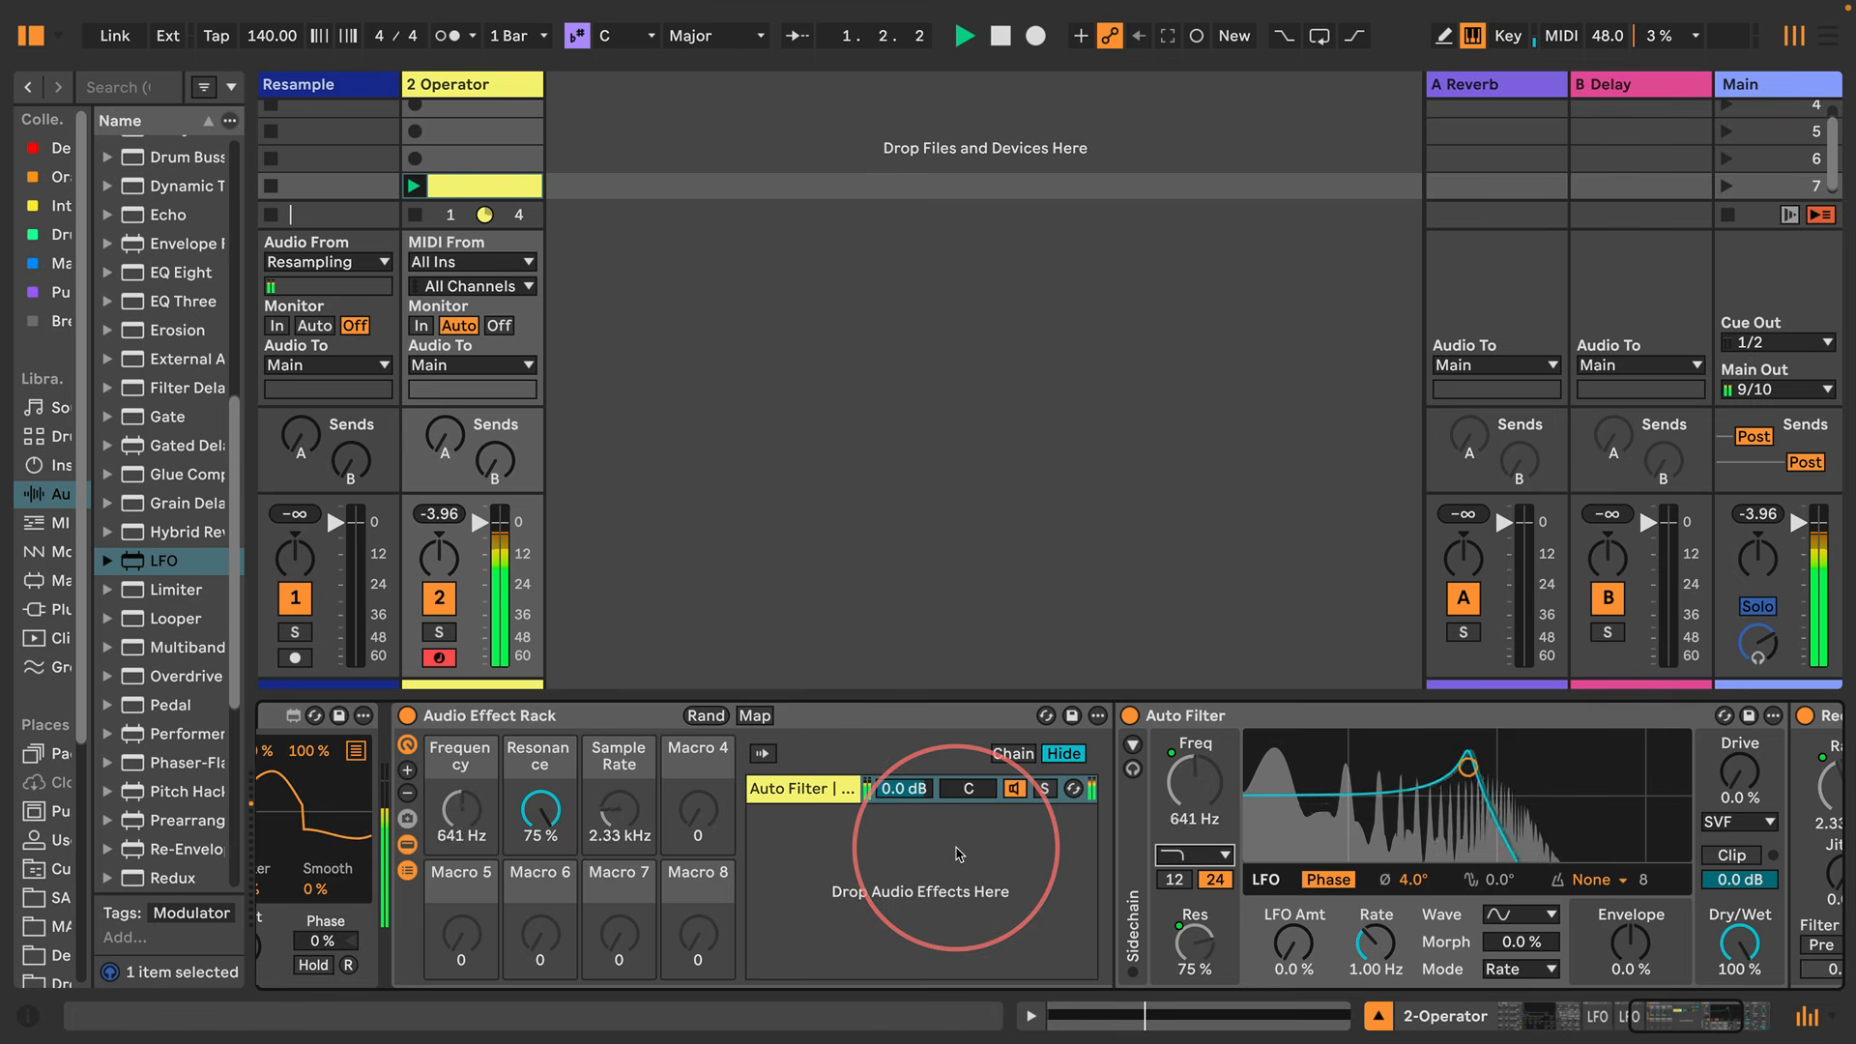
click(1737, 1015)
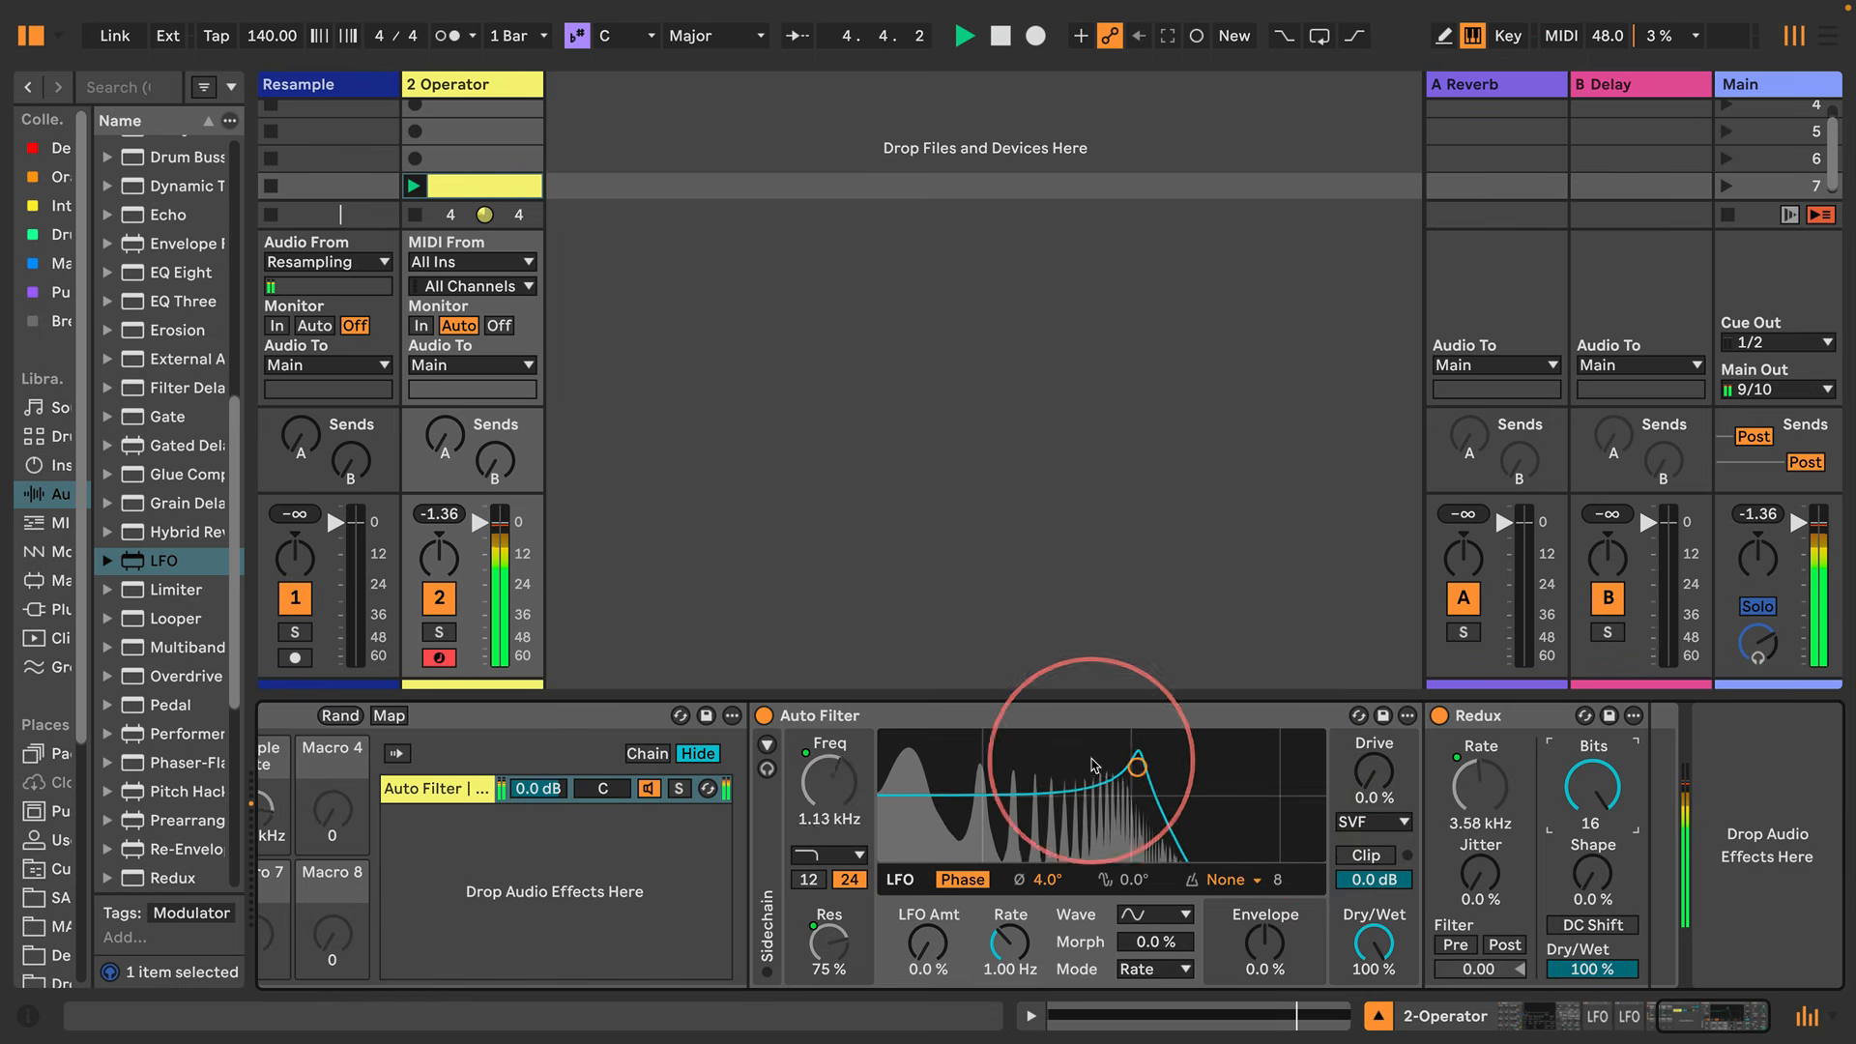
scroll(952, 799, left, 10)
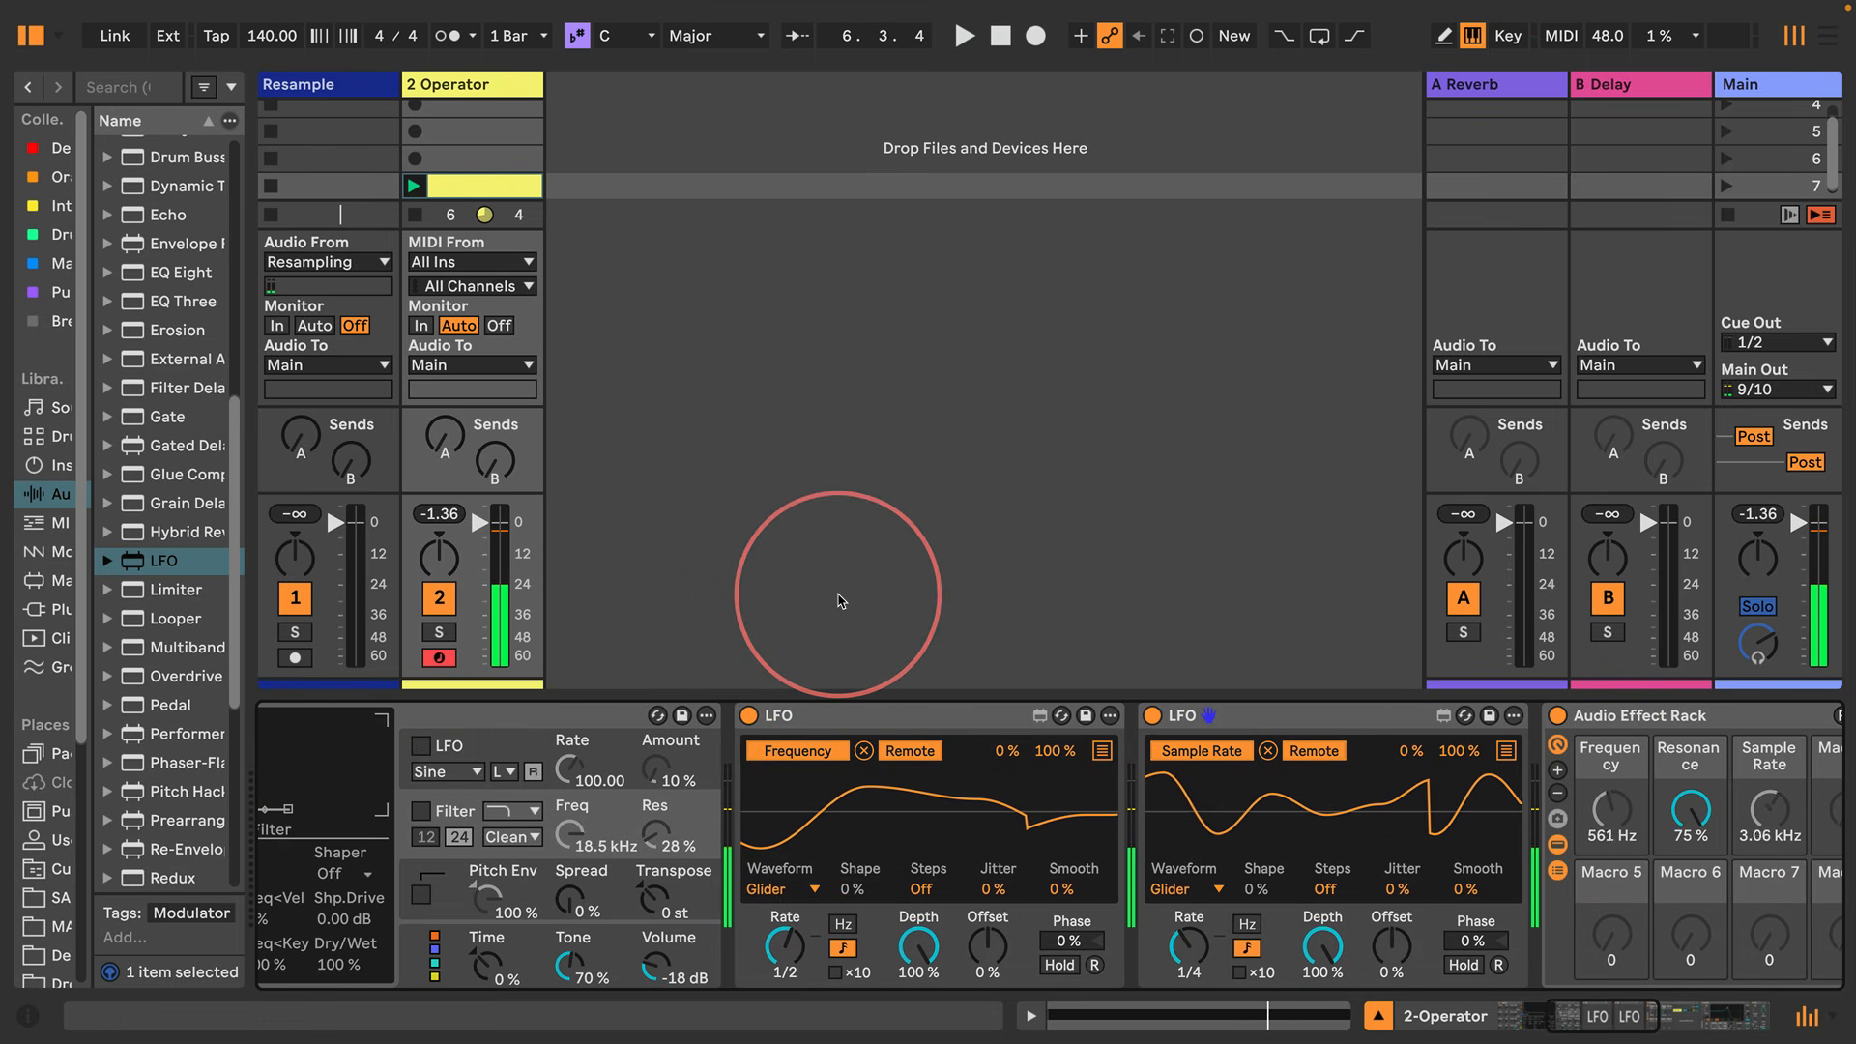
Rename the Operator track to Talk Bass Drone and duplicate it with its clip and devices
click(458, 90)
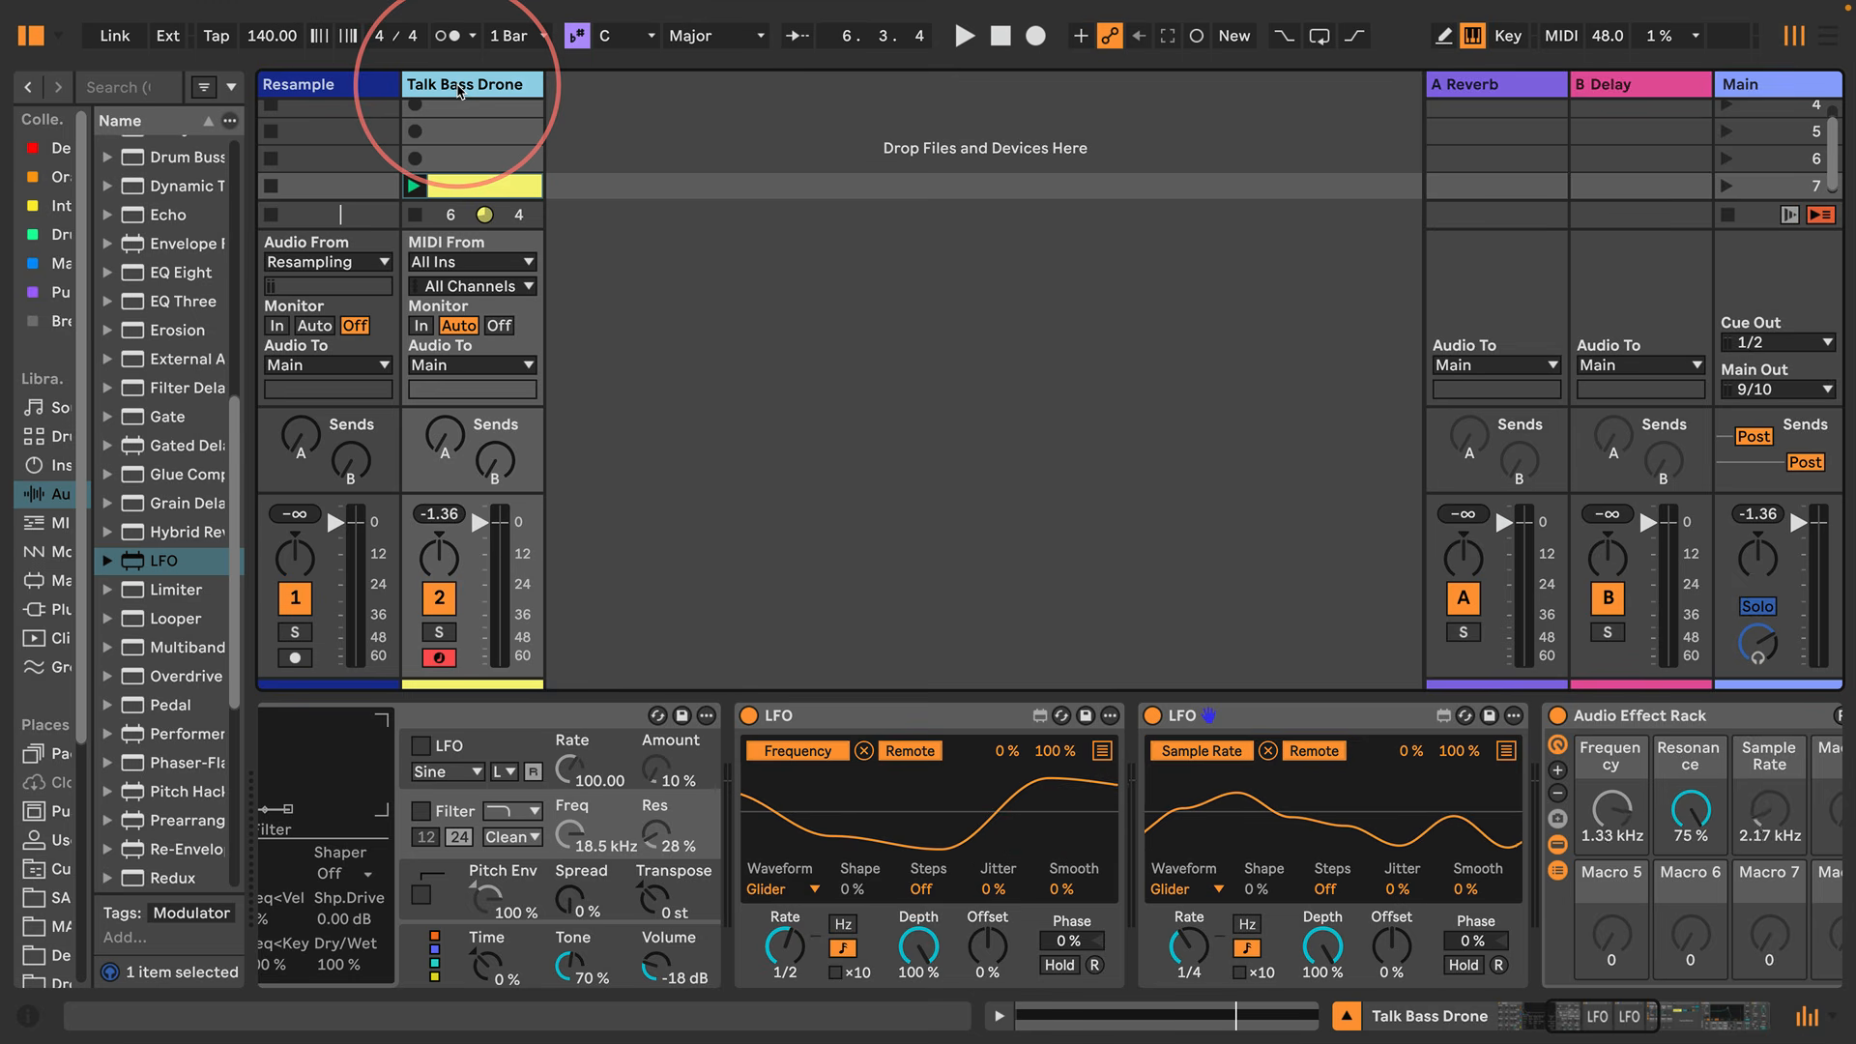
key(ctrl+d)
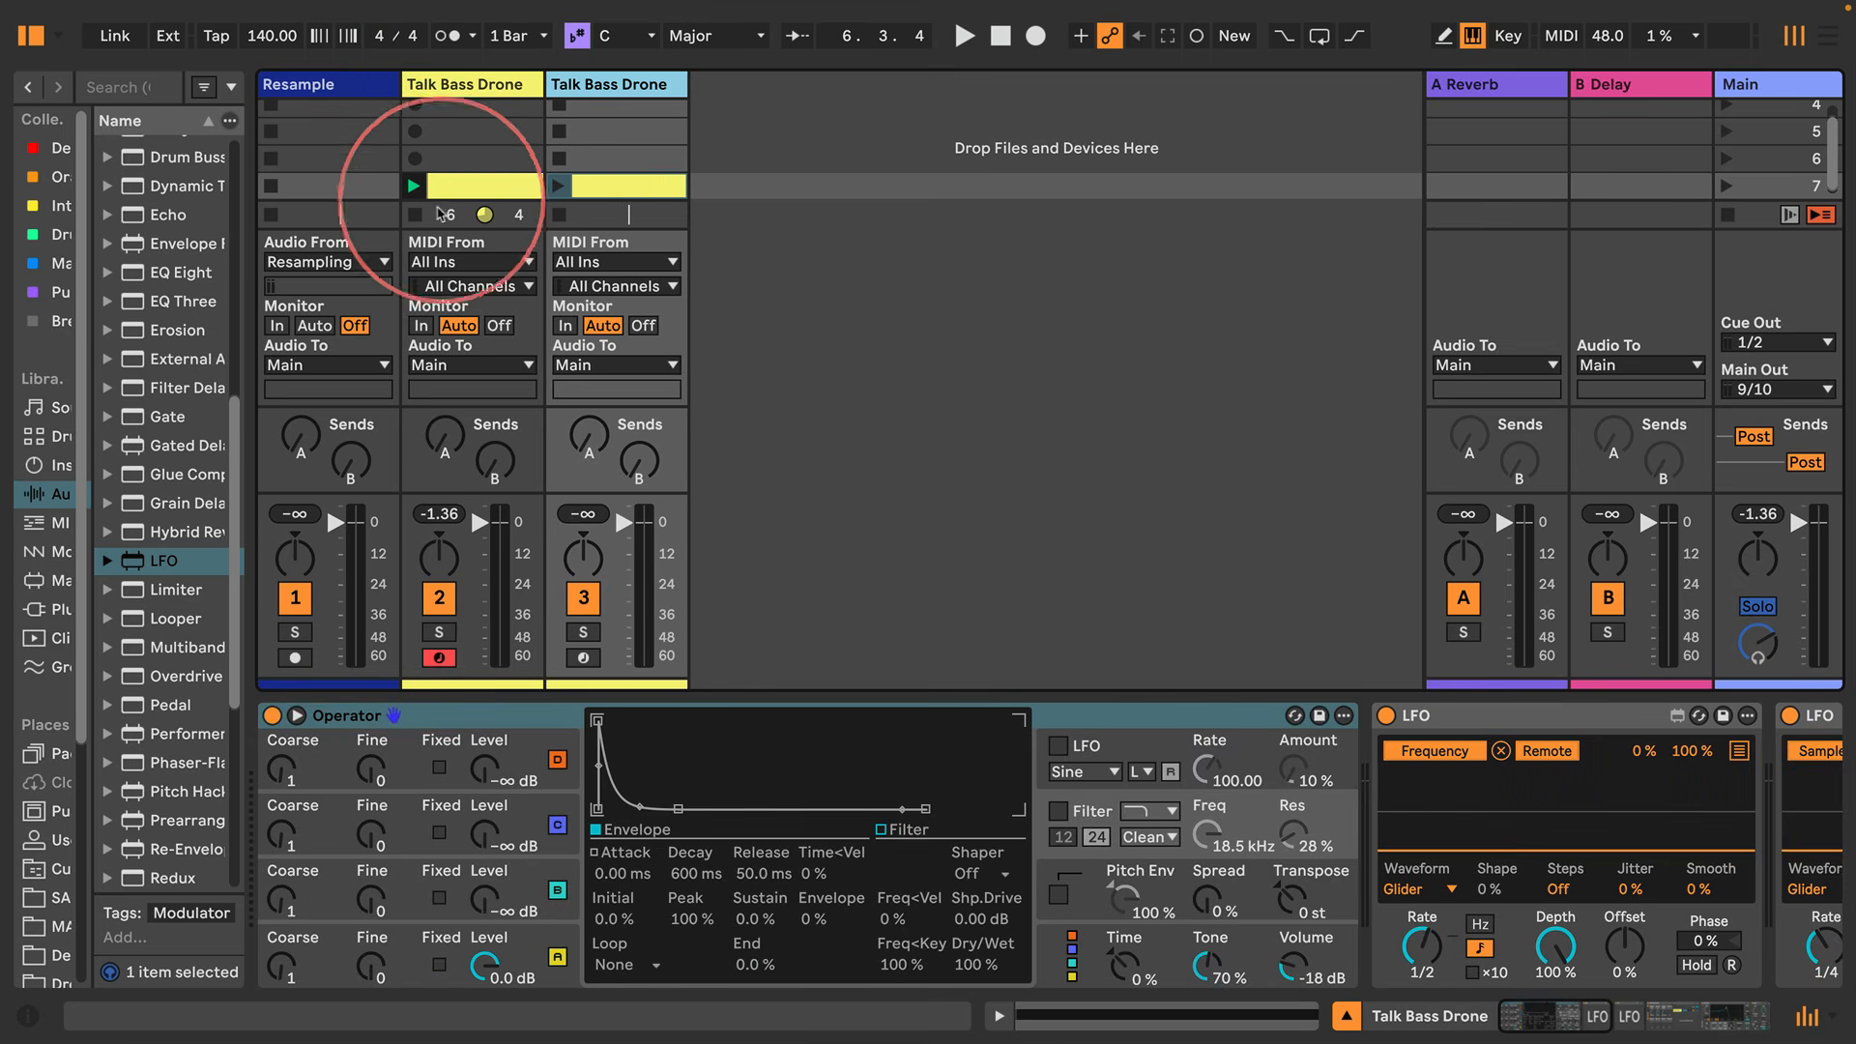
double_click(585, 91)
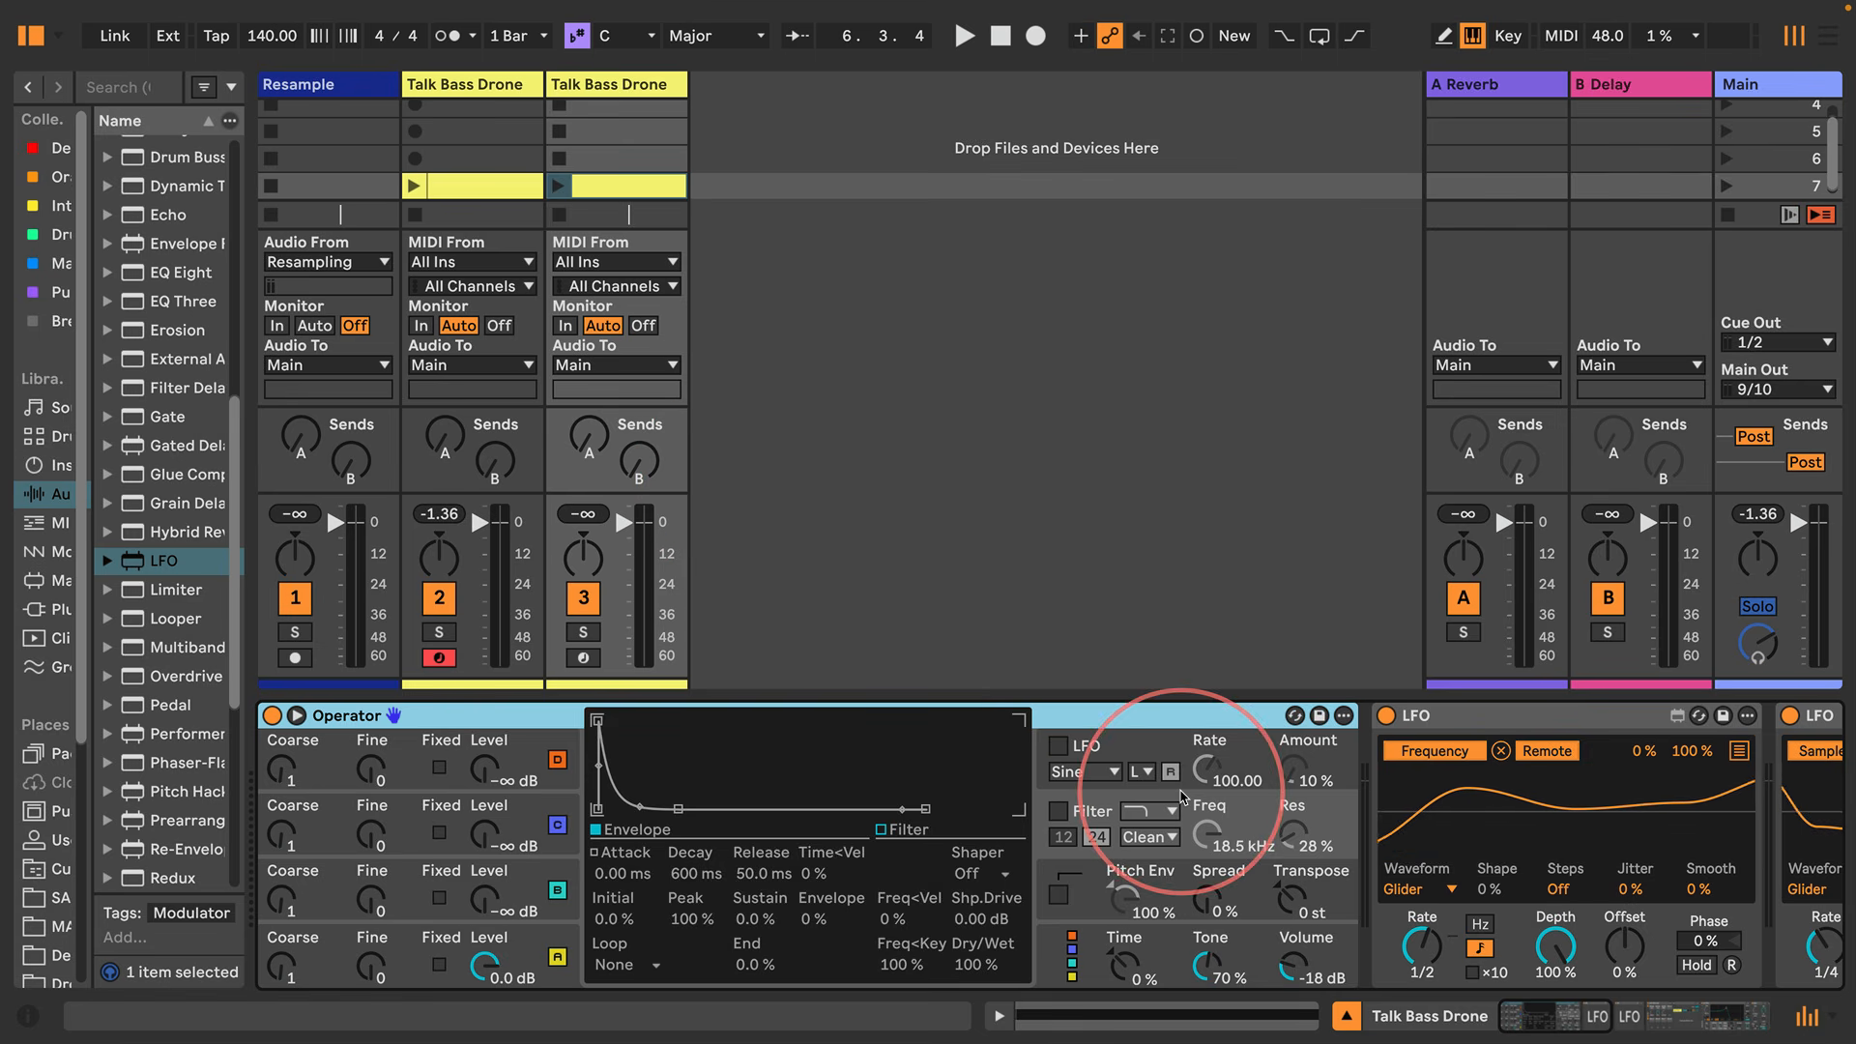
Delete both LFO devices from the duplicated track and collapse its Audio Effect Rack to show only the macros
scroll(1178, 796, right, 5)
scroll(1177, 796, right, 3)
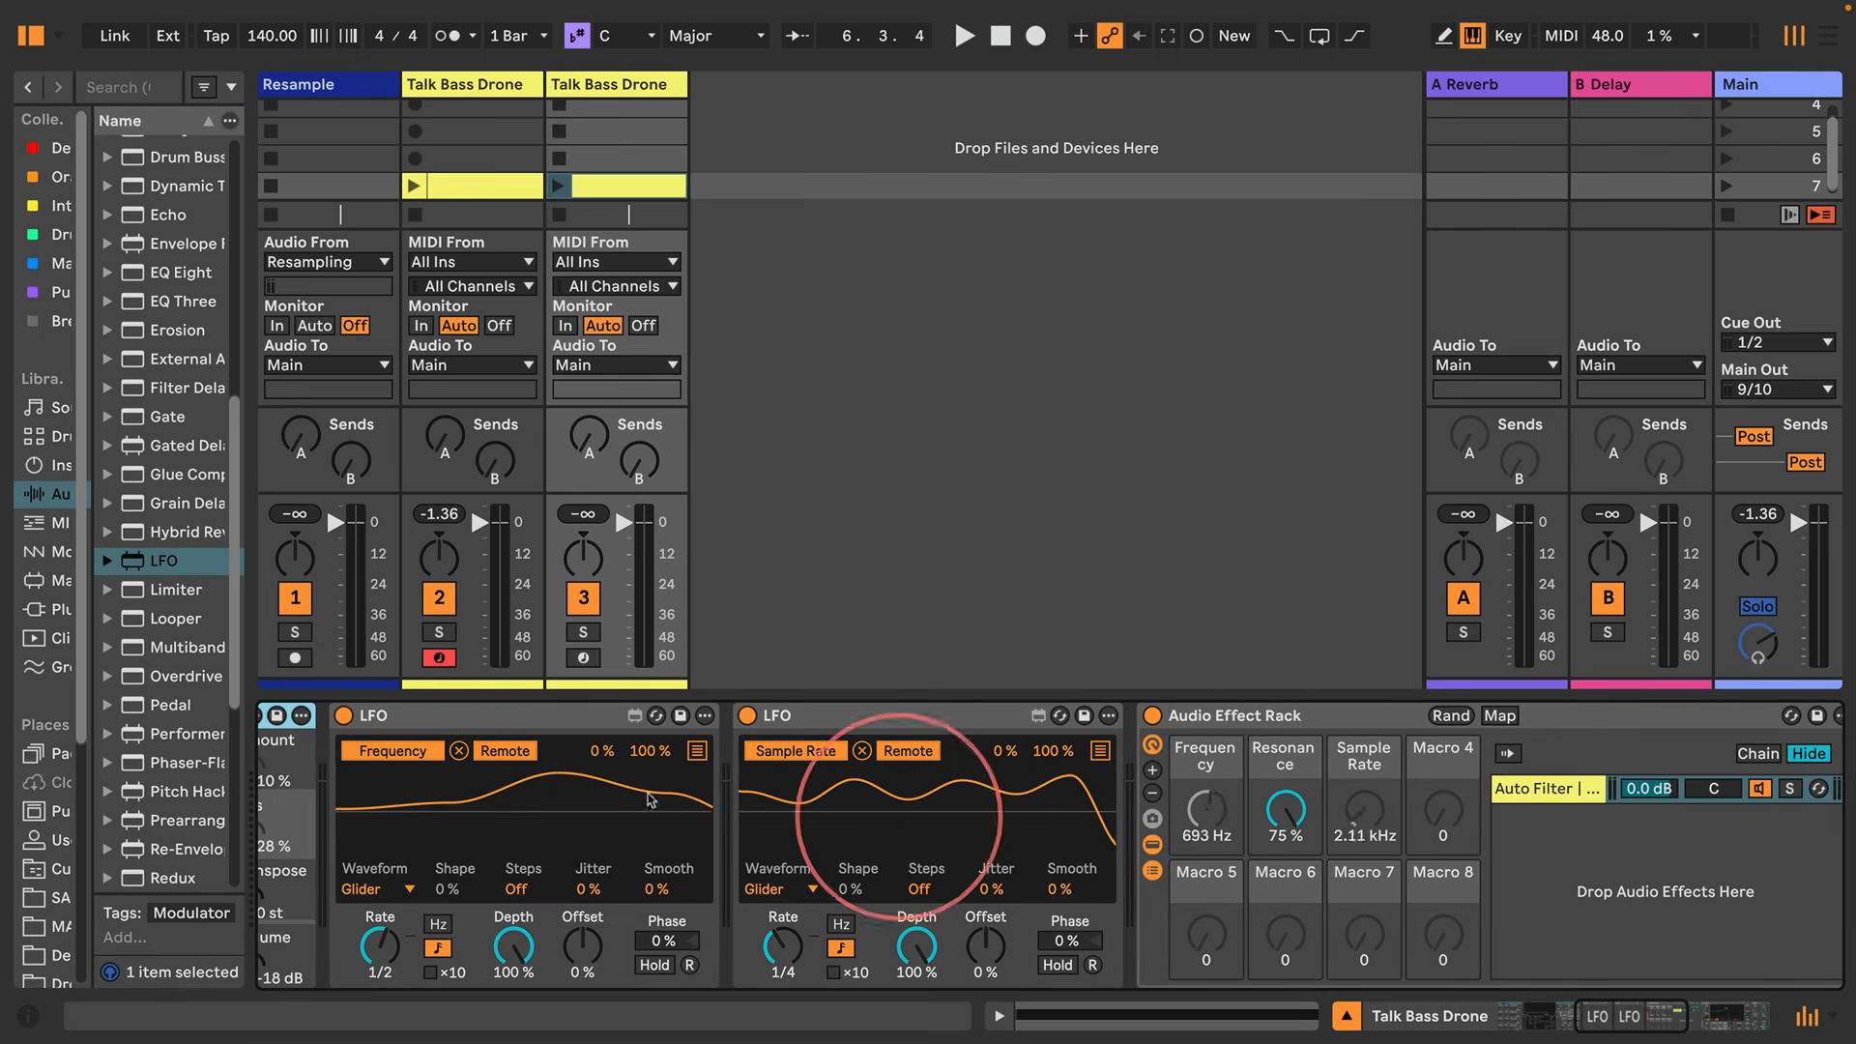
click(522, 720)
key(Delete)
key(Delete)
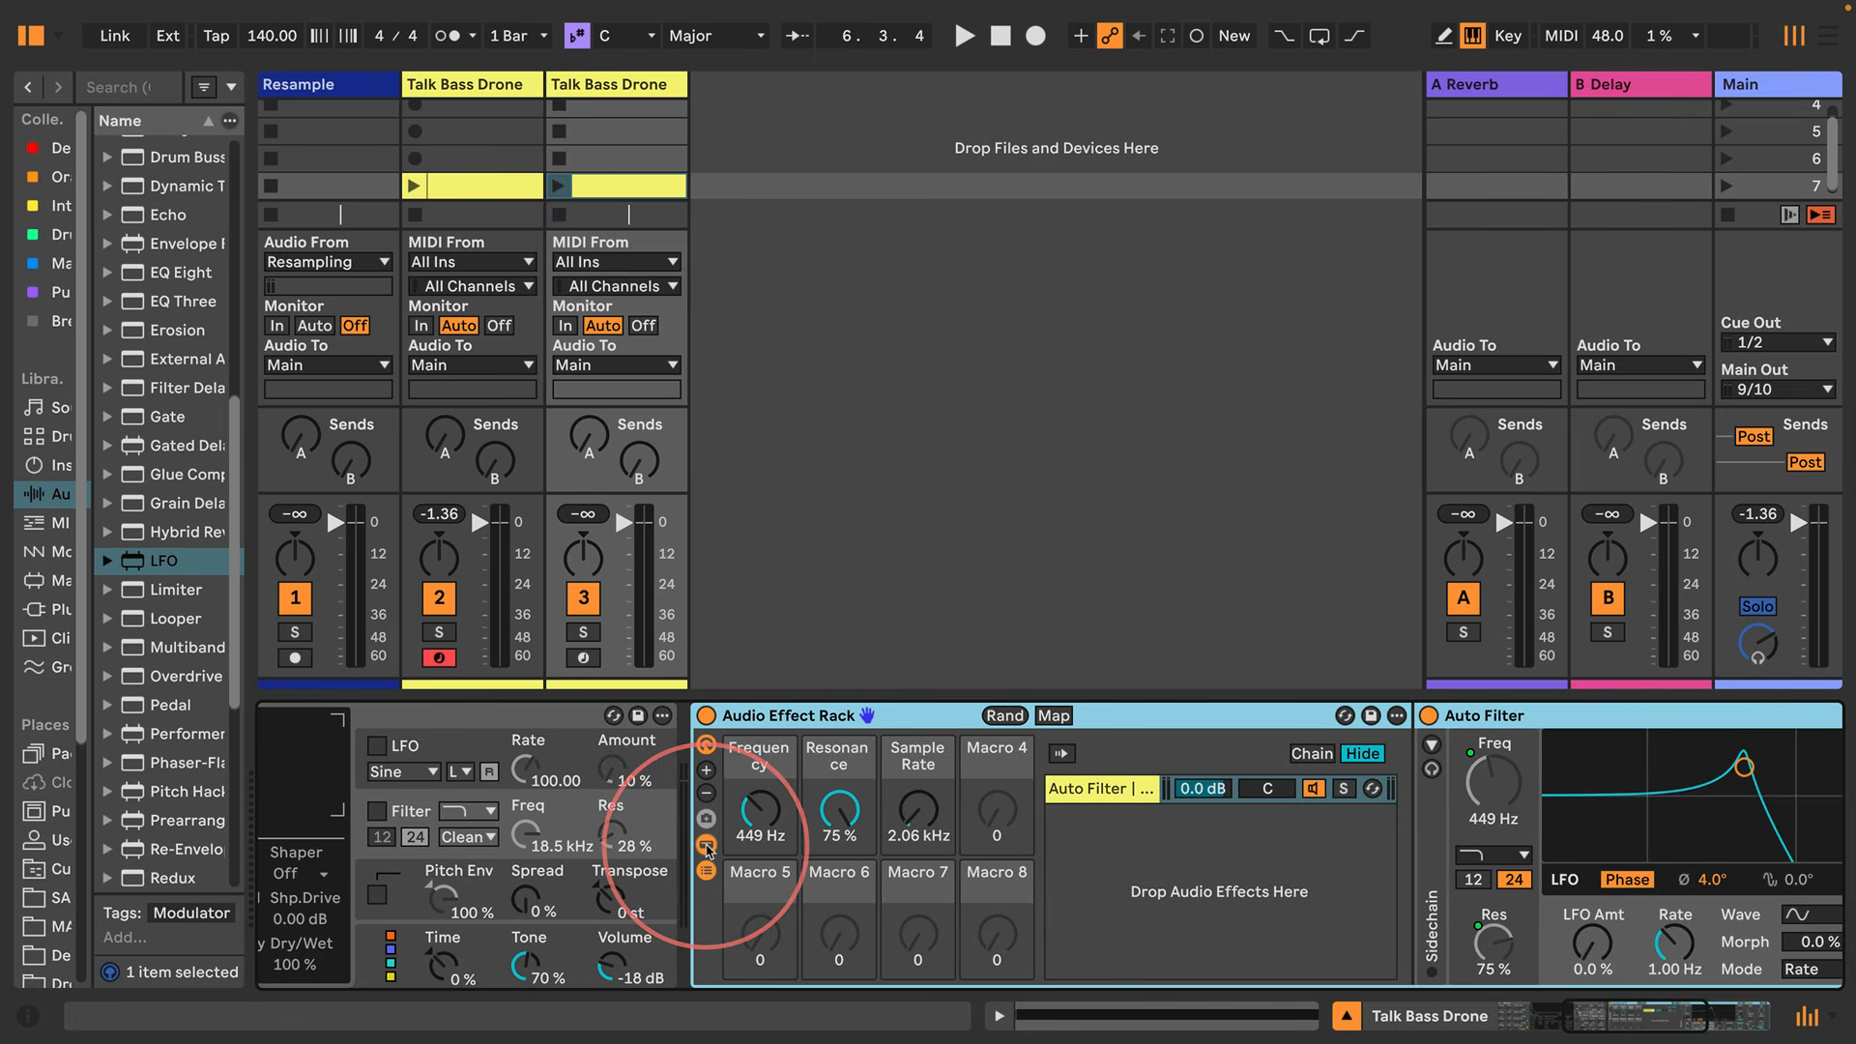
key(Delete)
click(706, 870)
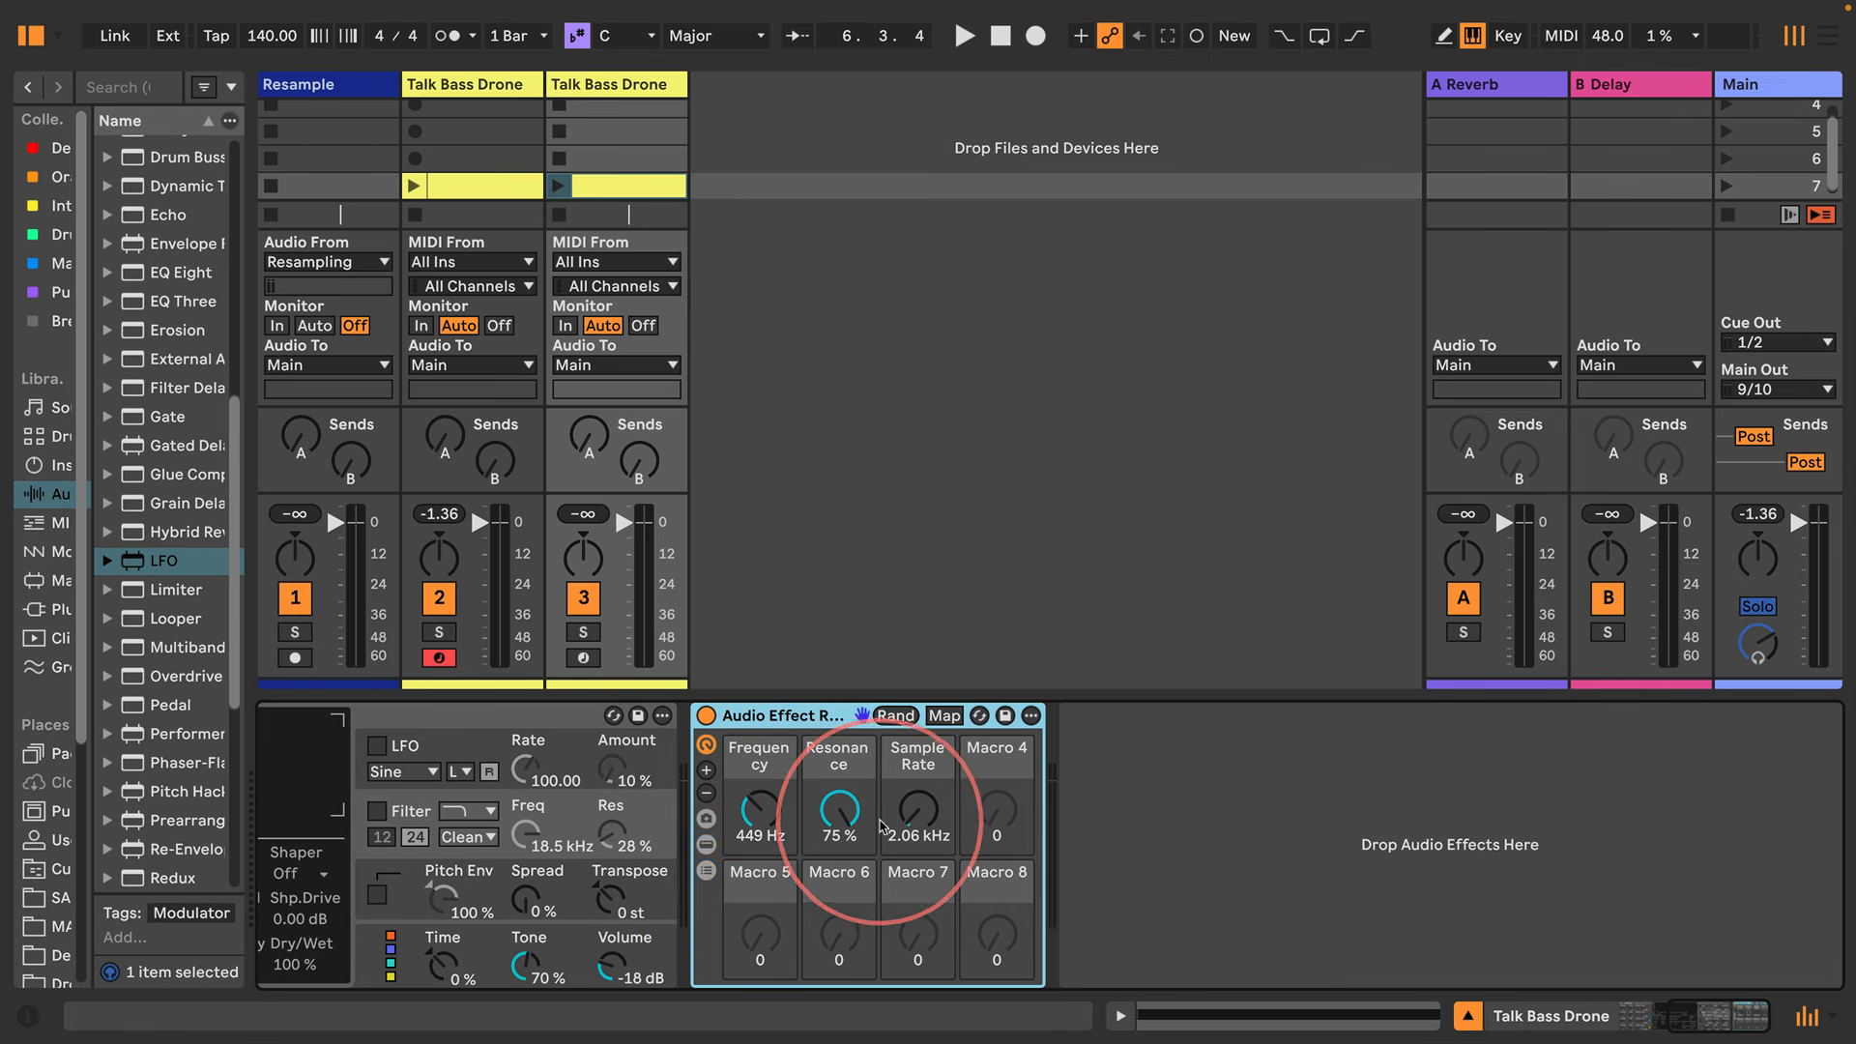
scroll(1199, 821, left, 7)
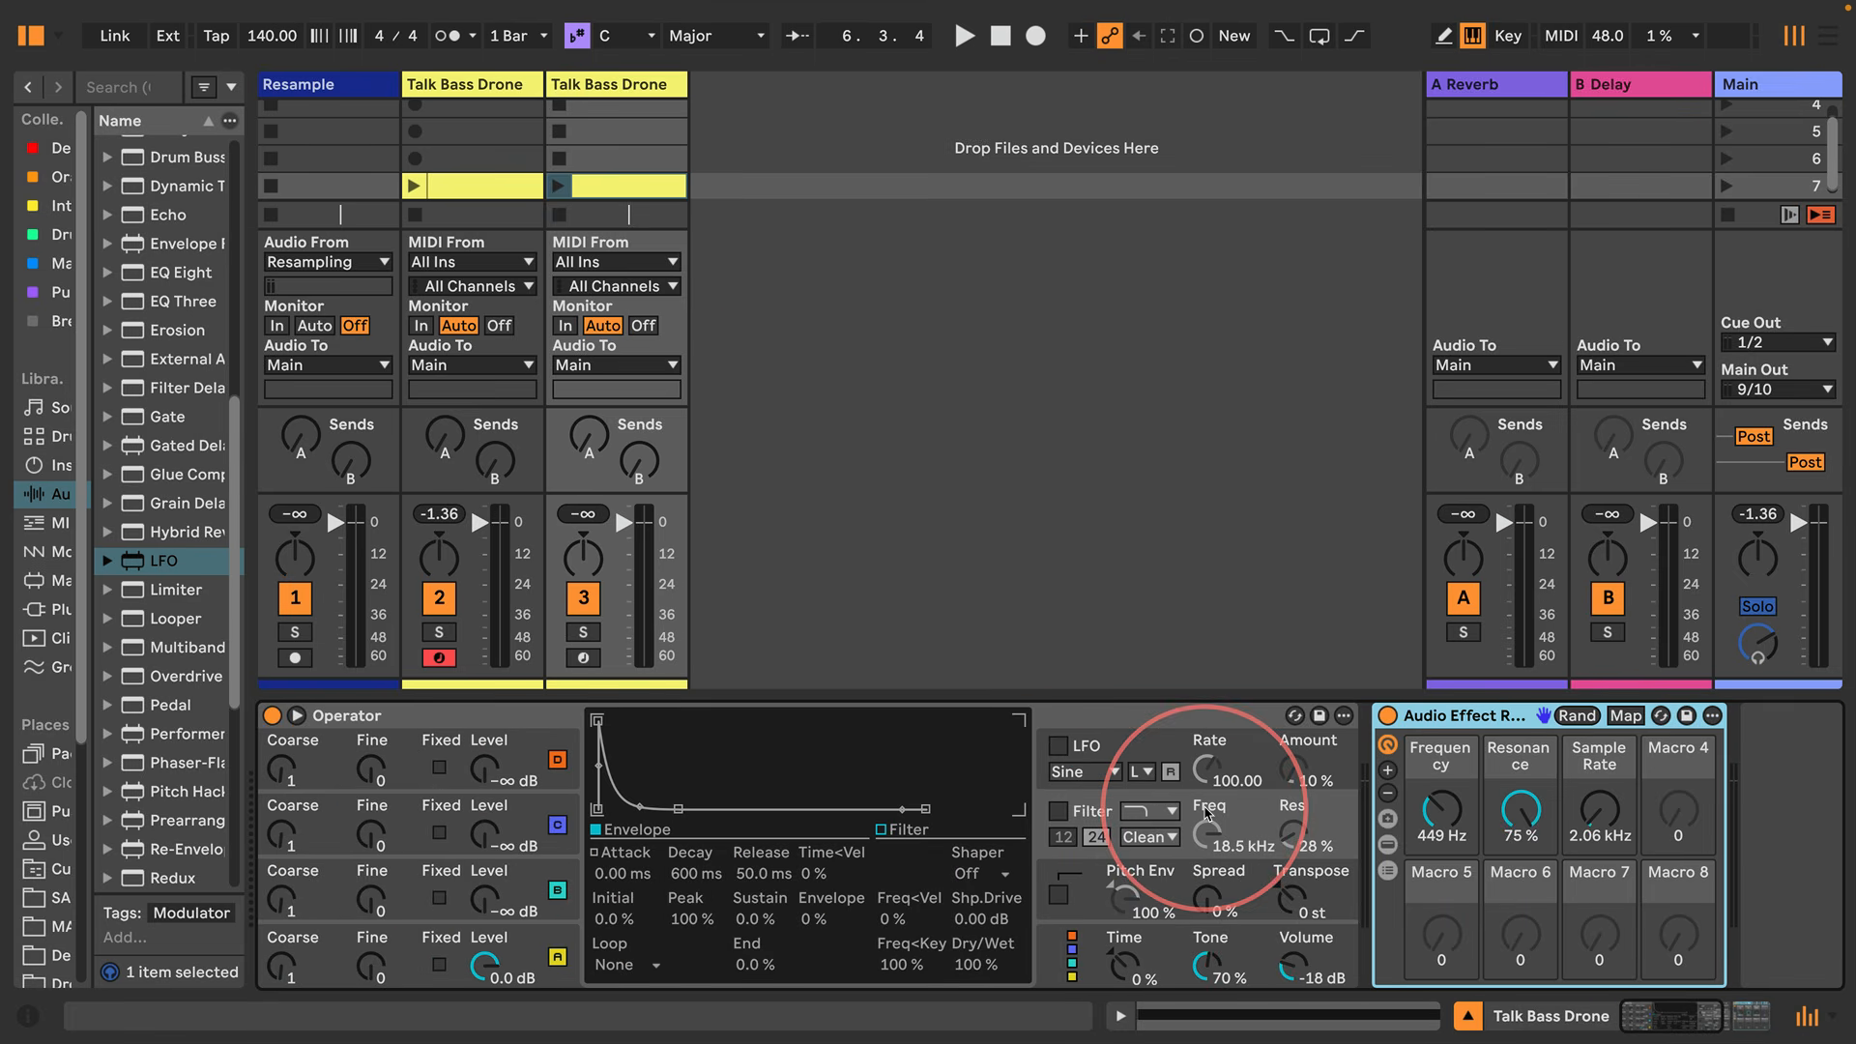
Split the C0 note in the duplicated track's clip into 1/16 notes across the bar and play it briefly
click(559, 186)
double_click(609, 186)
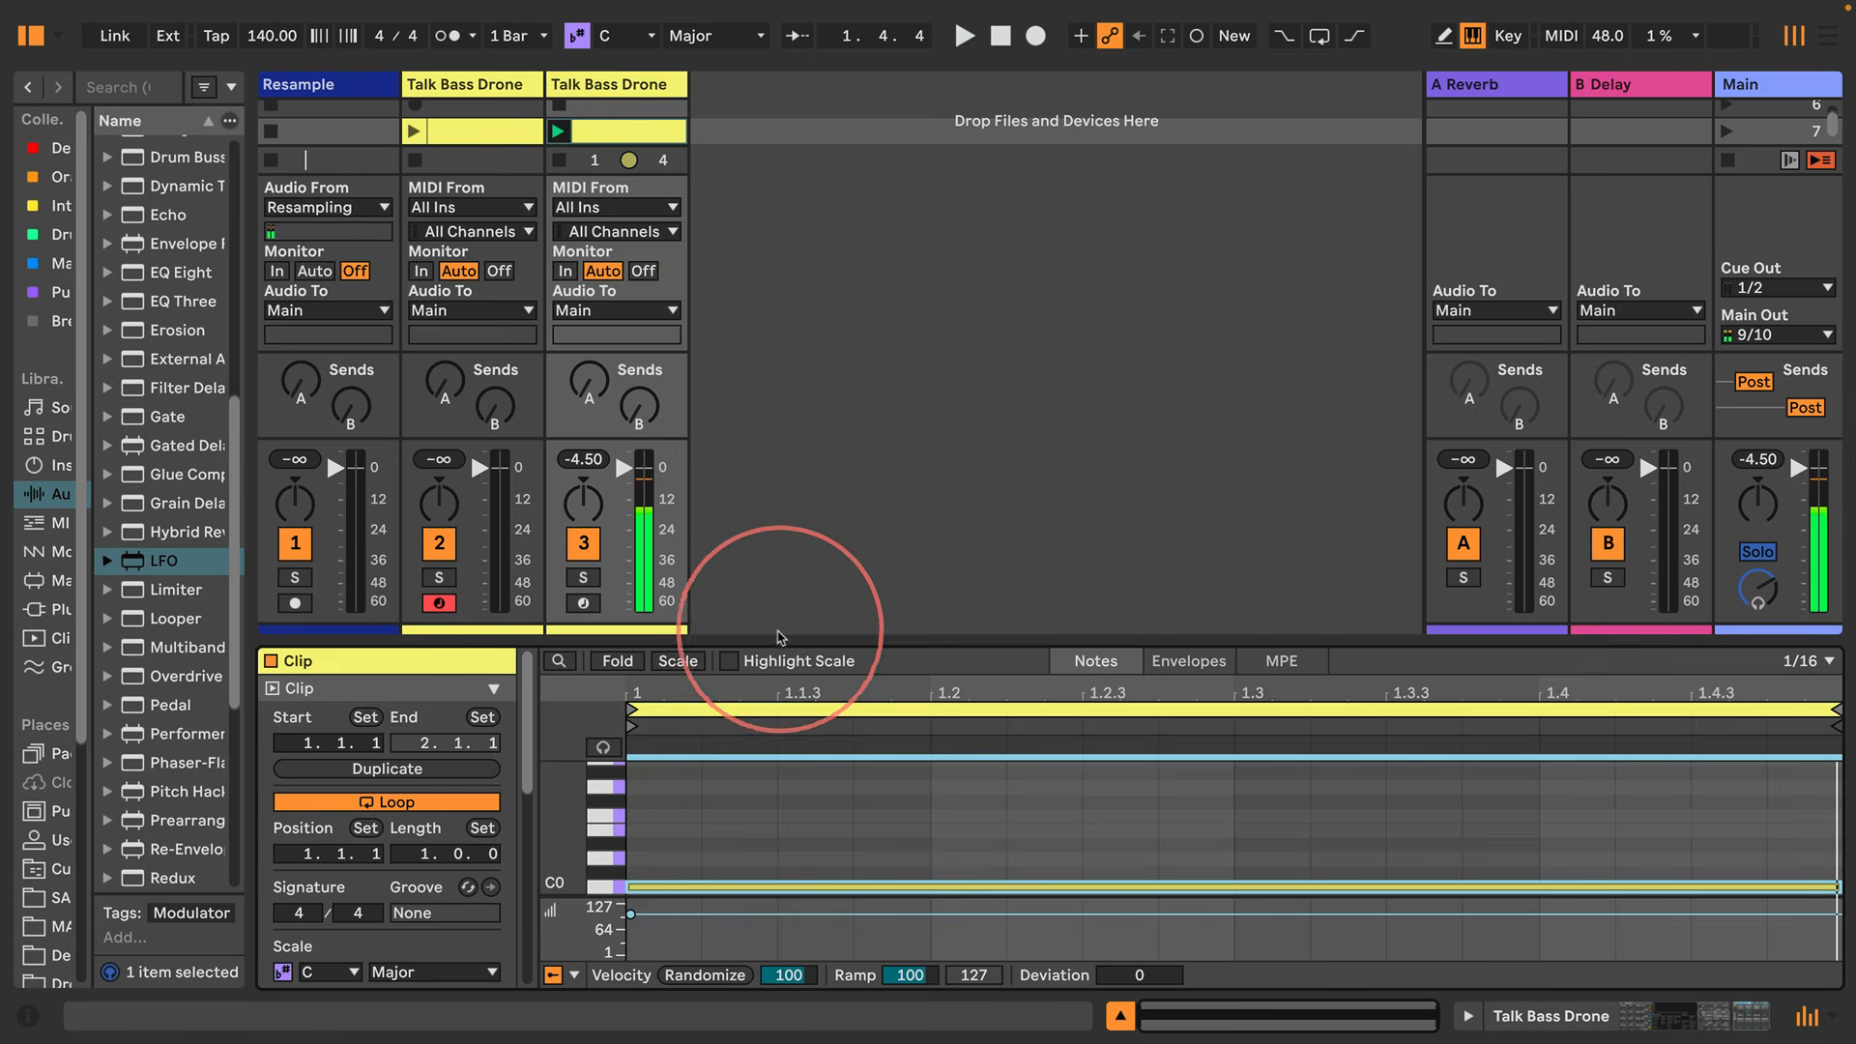
drag(776, 646, 773, 333)
drag(558, 582, 562, 583)
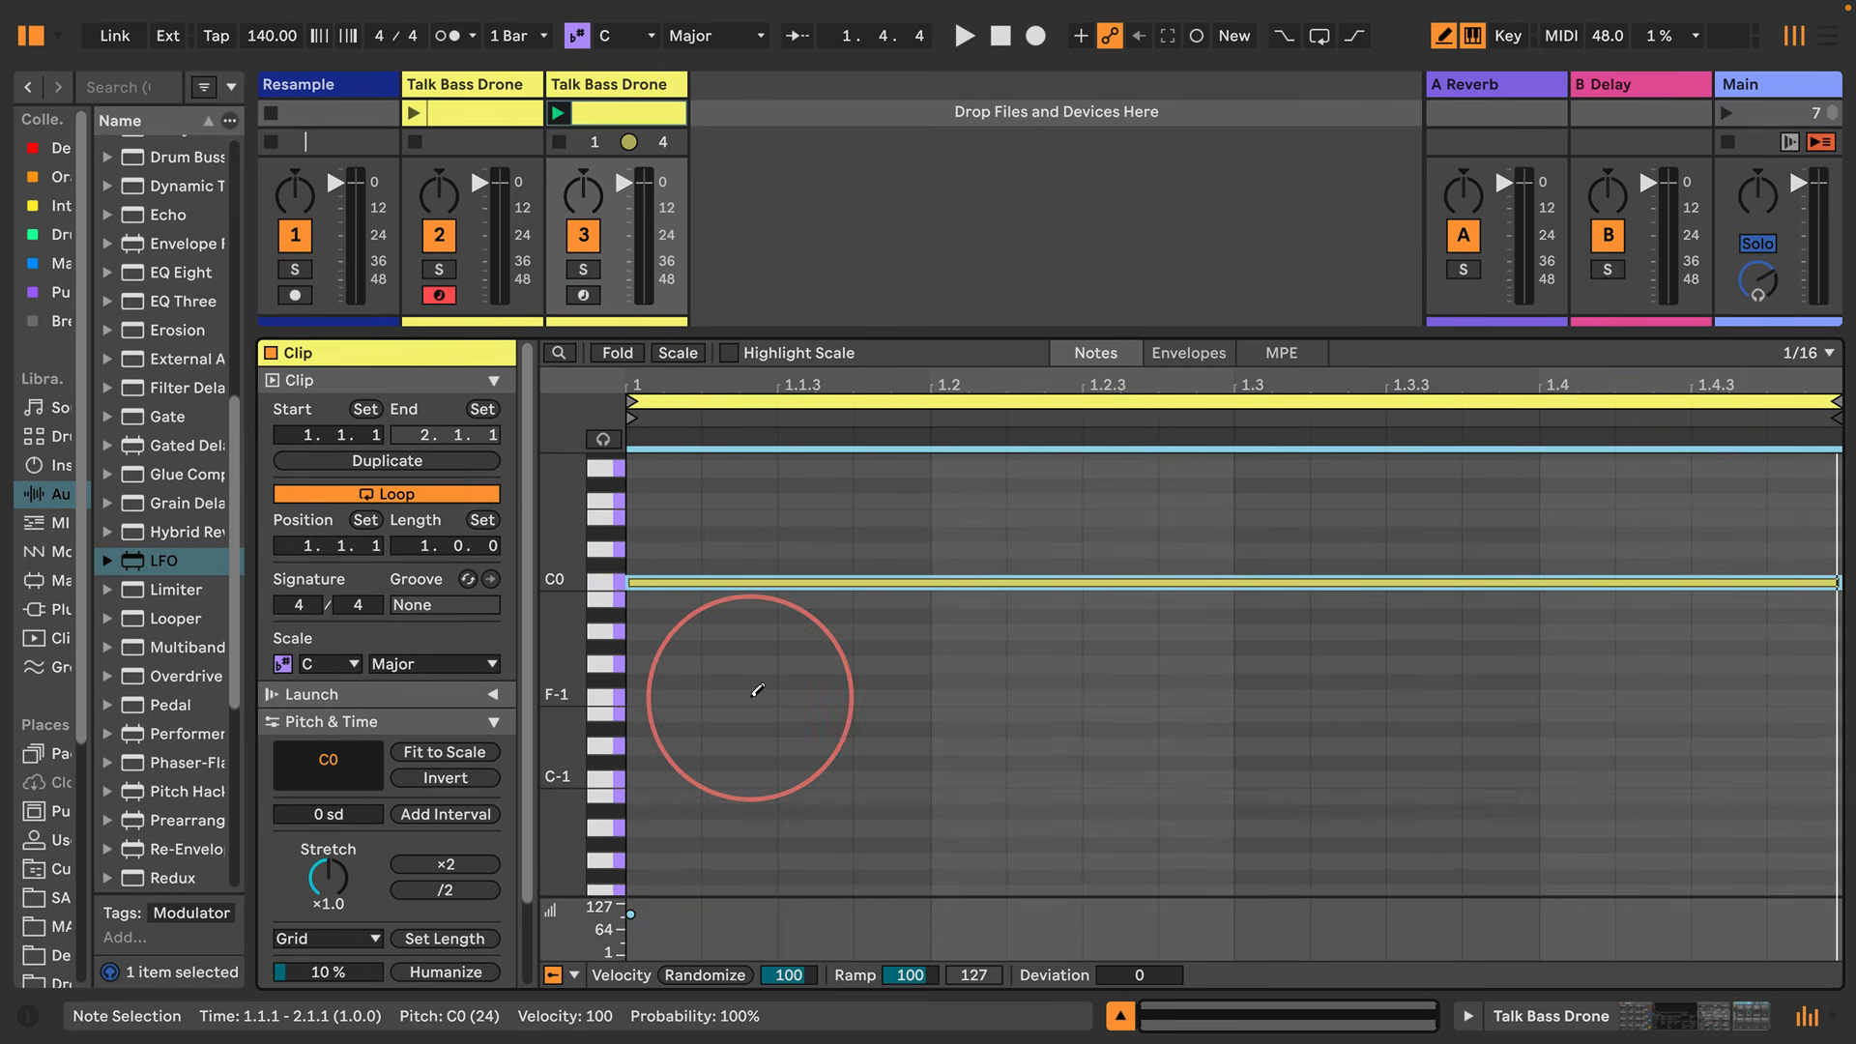
key(b)
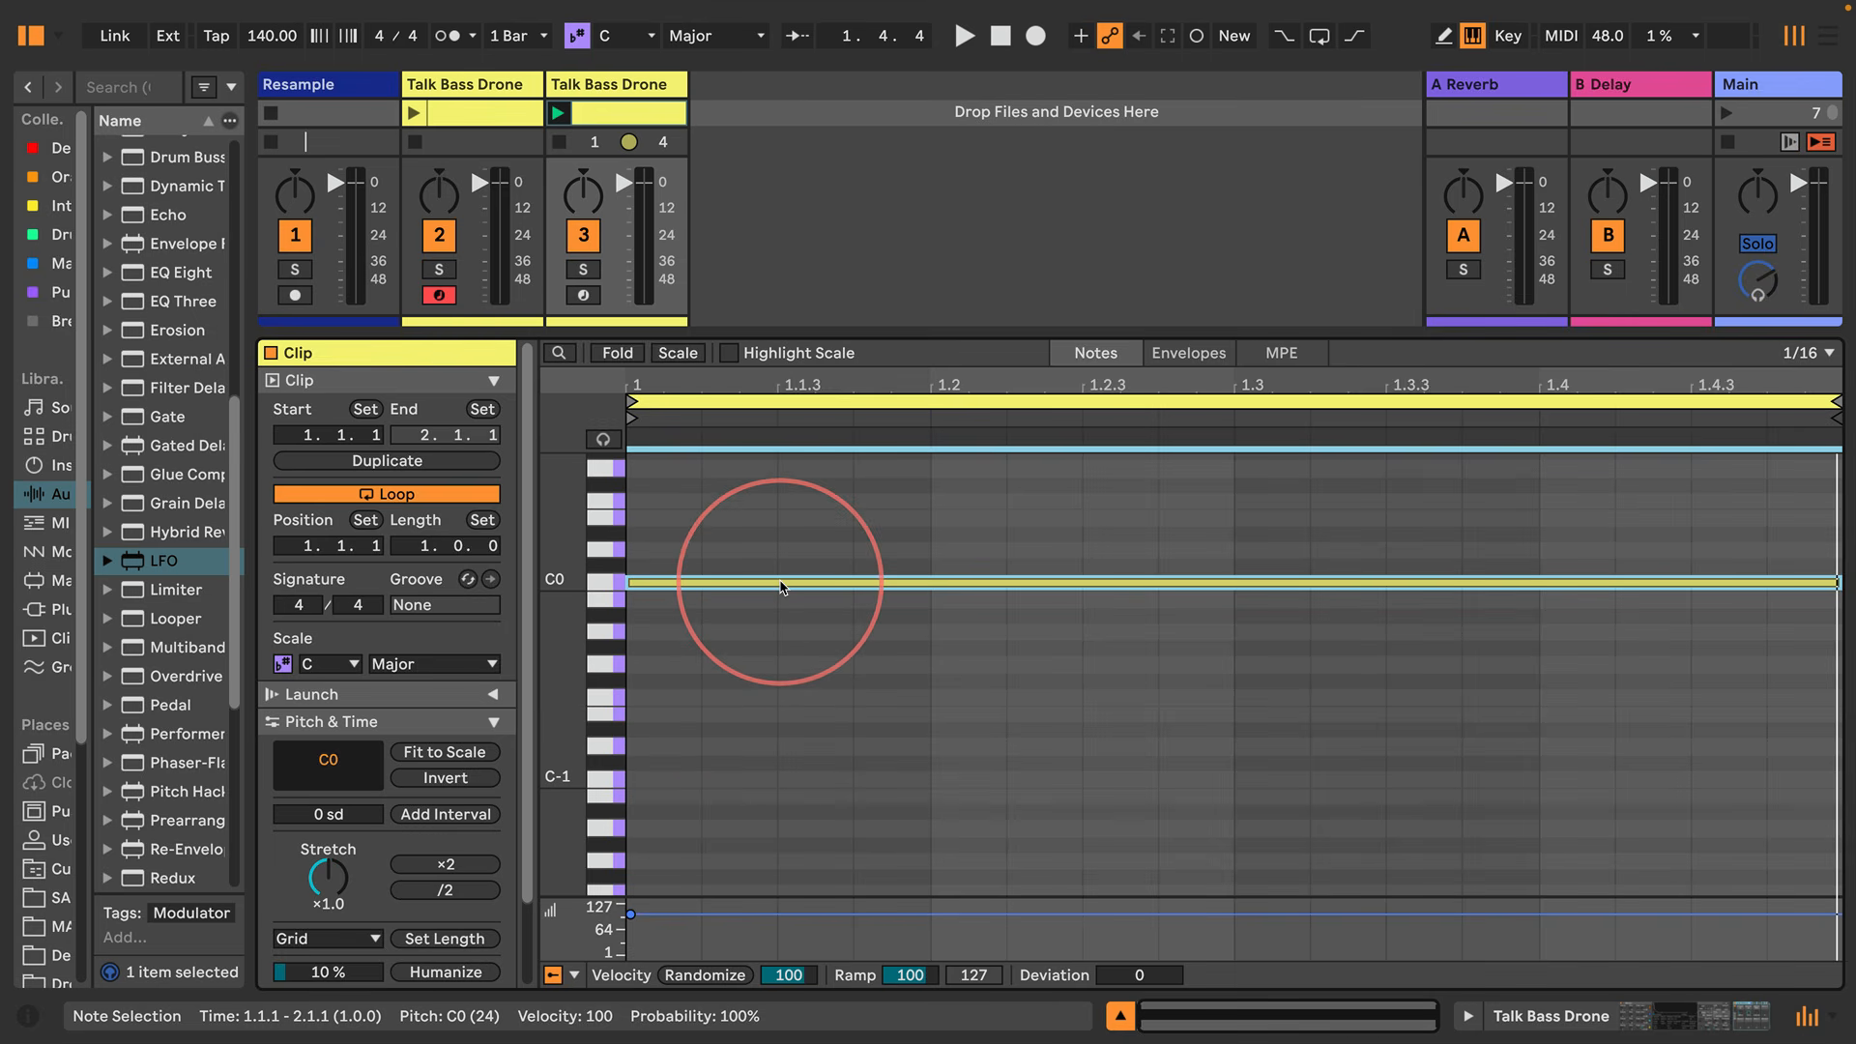
key(ctrl+e)
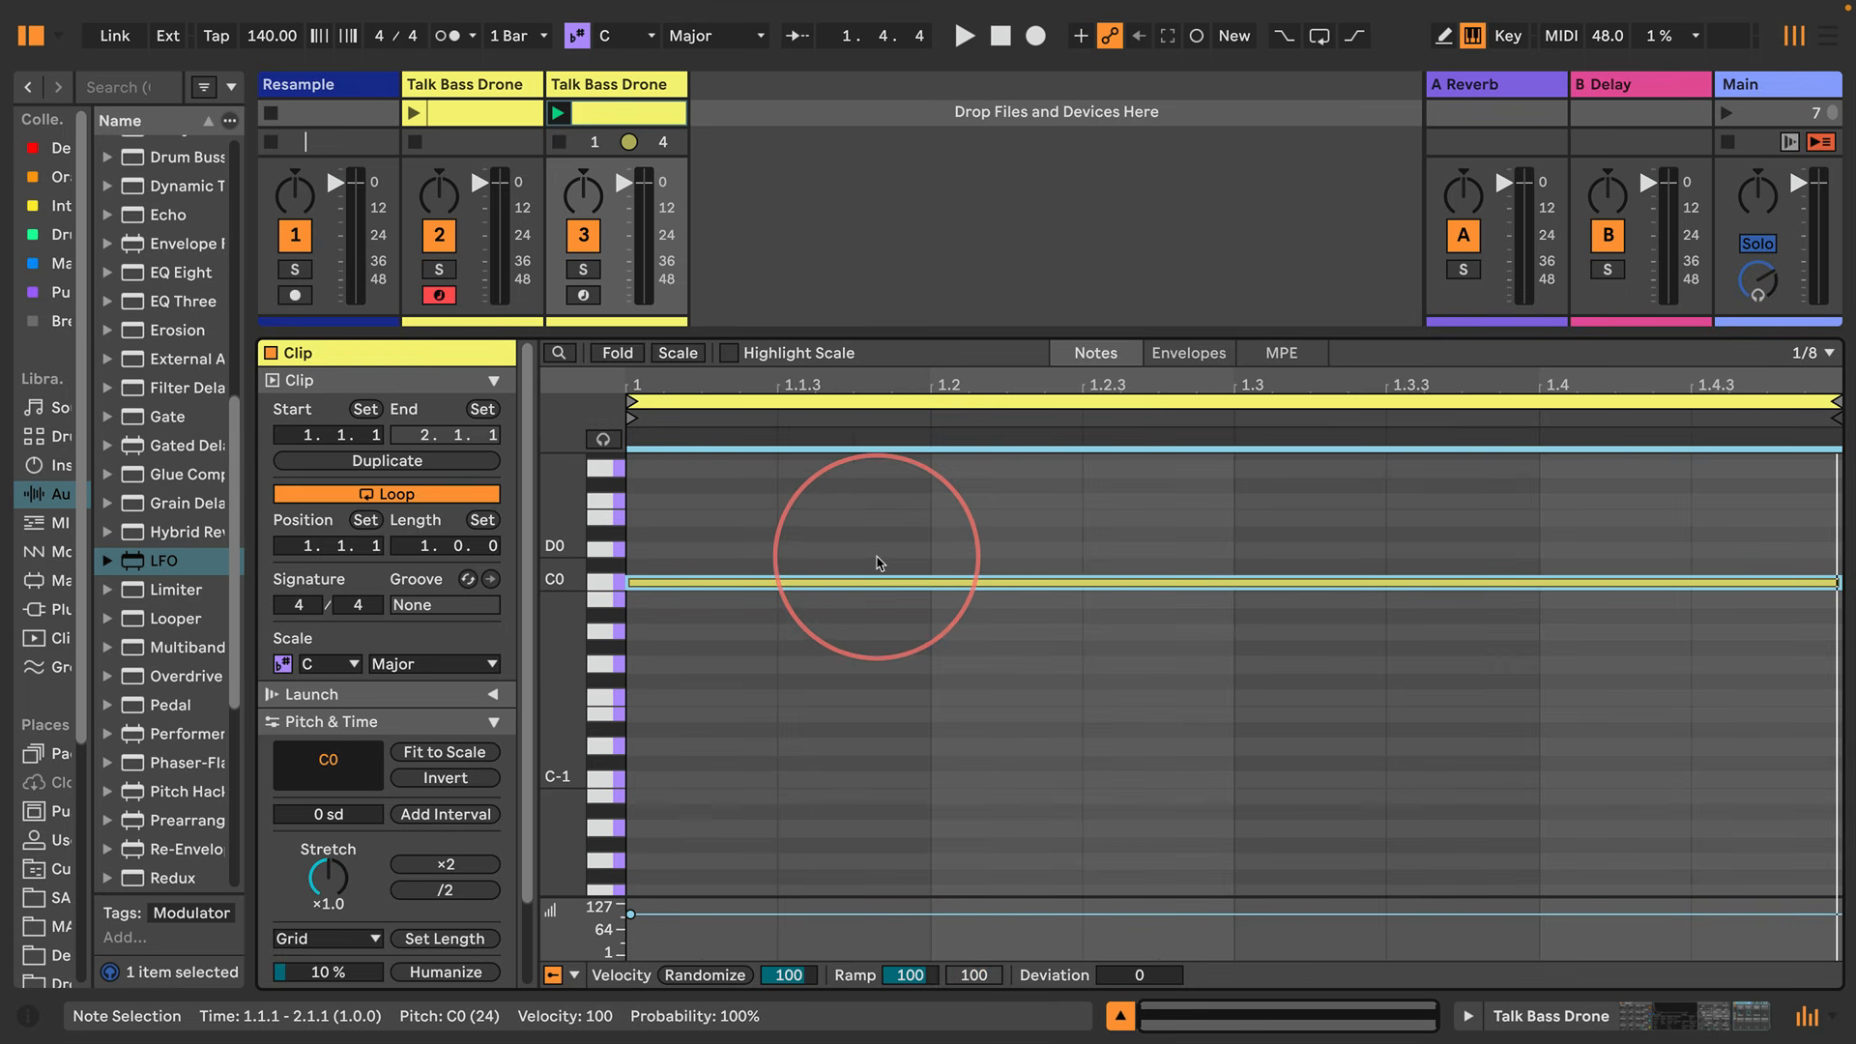
key(ctrl+e)
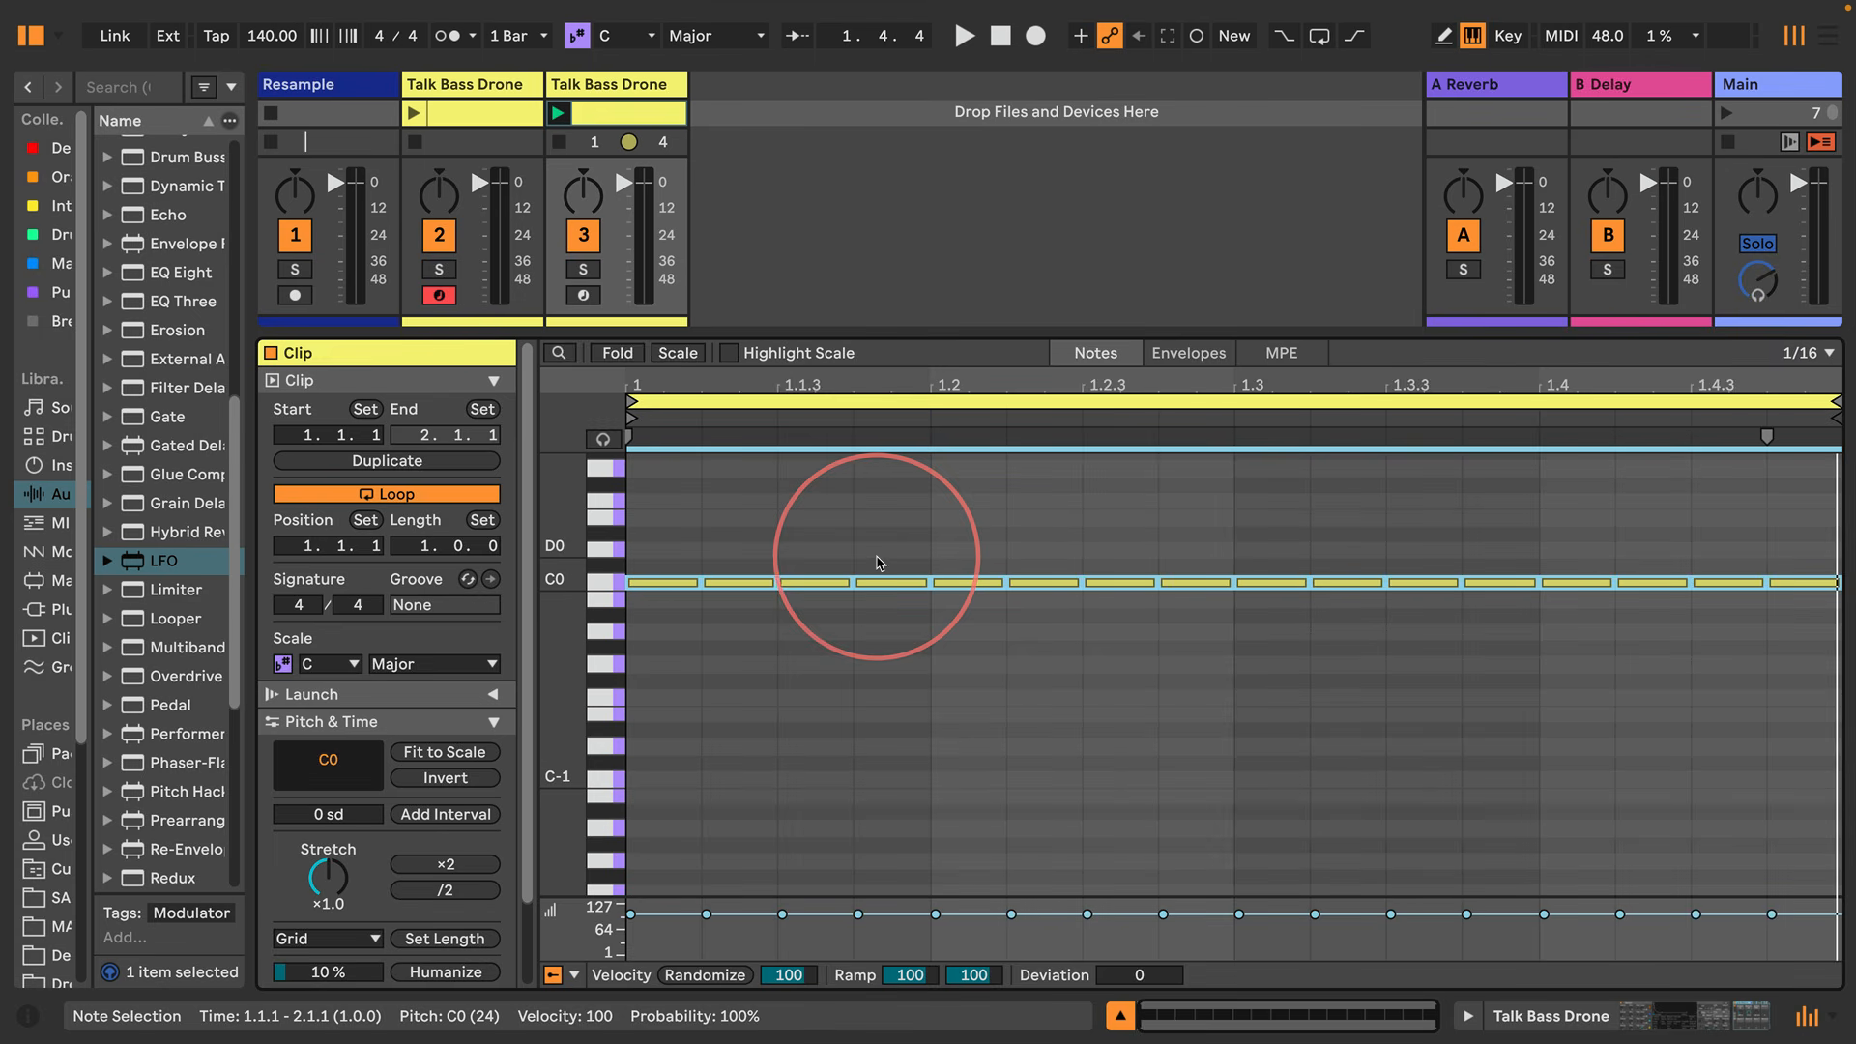
drag(619, 580, 539, 572)
key(space)
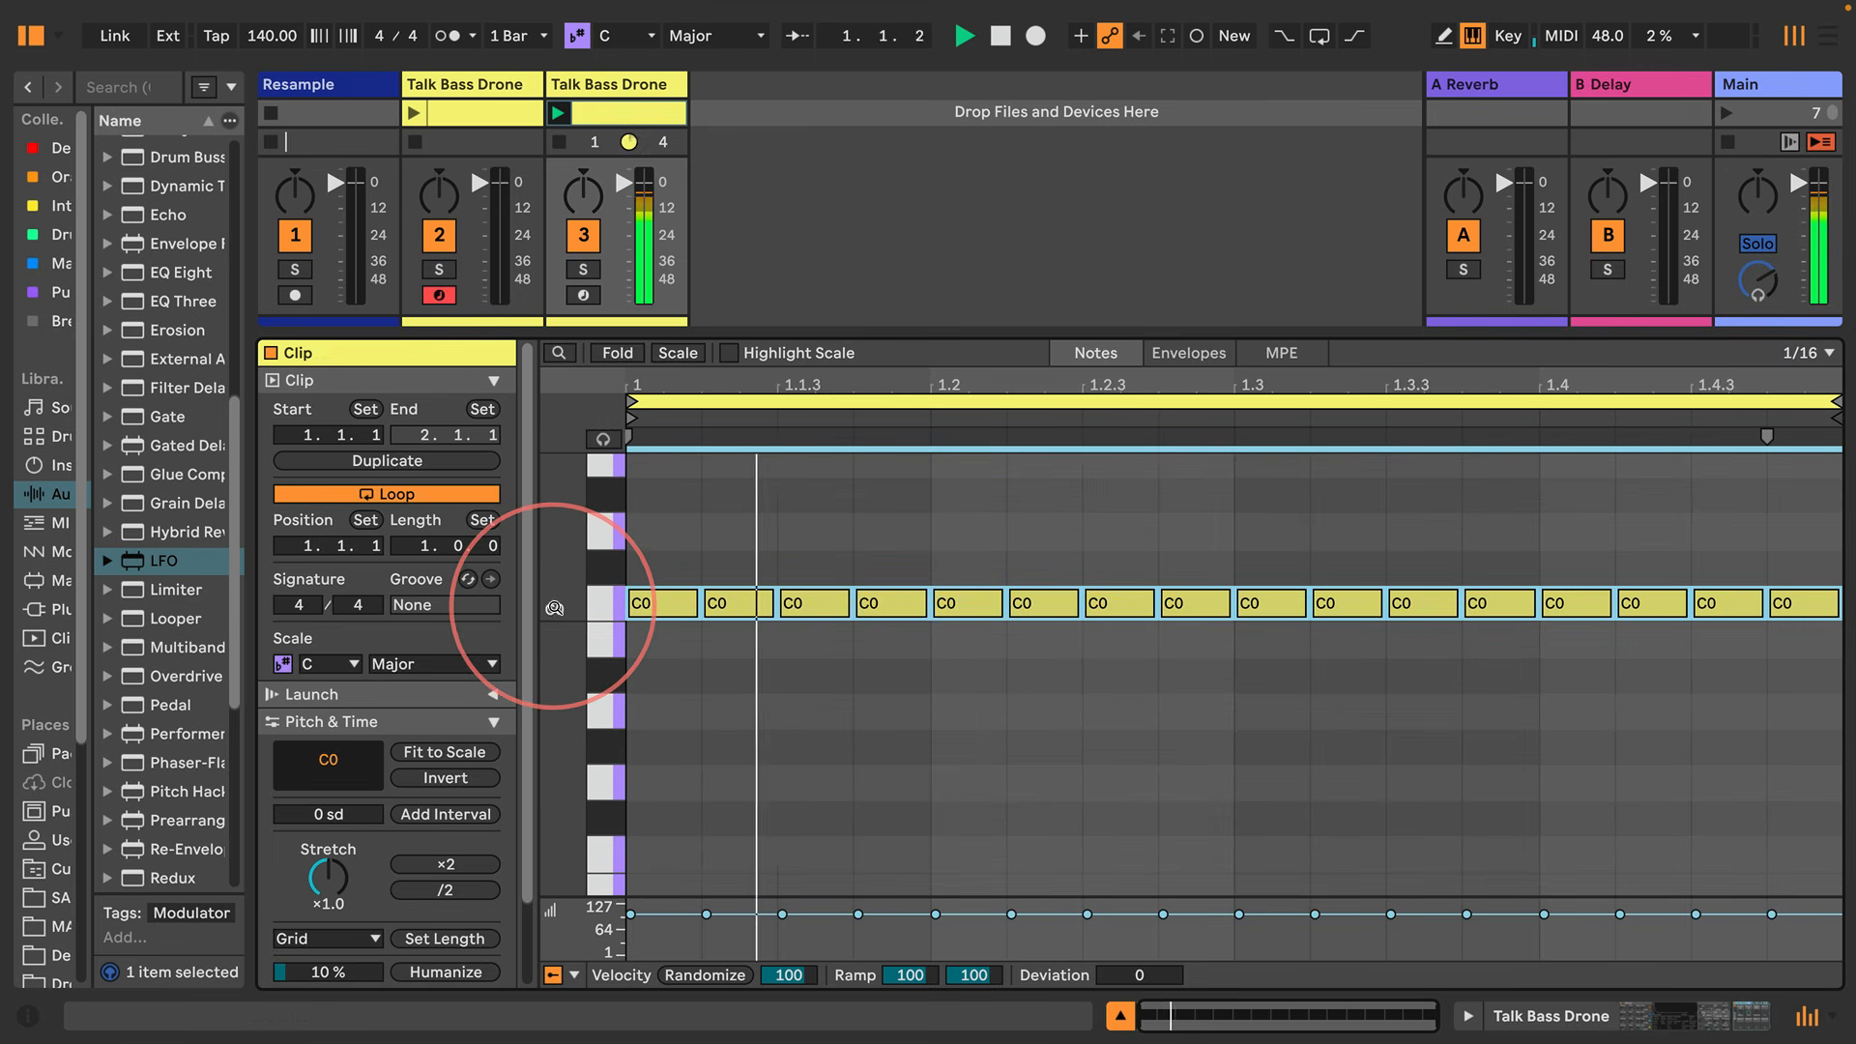
key(space)
Set the release of Operator's oscillator A envelope to 1.00 ms, with clip and devices shown together, and play it briefly
click(1524, 1023)
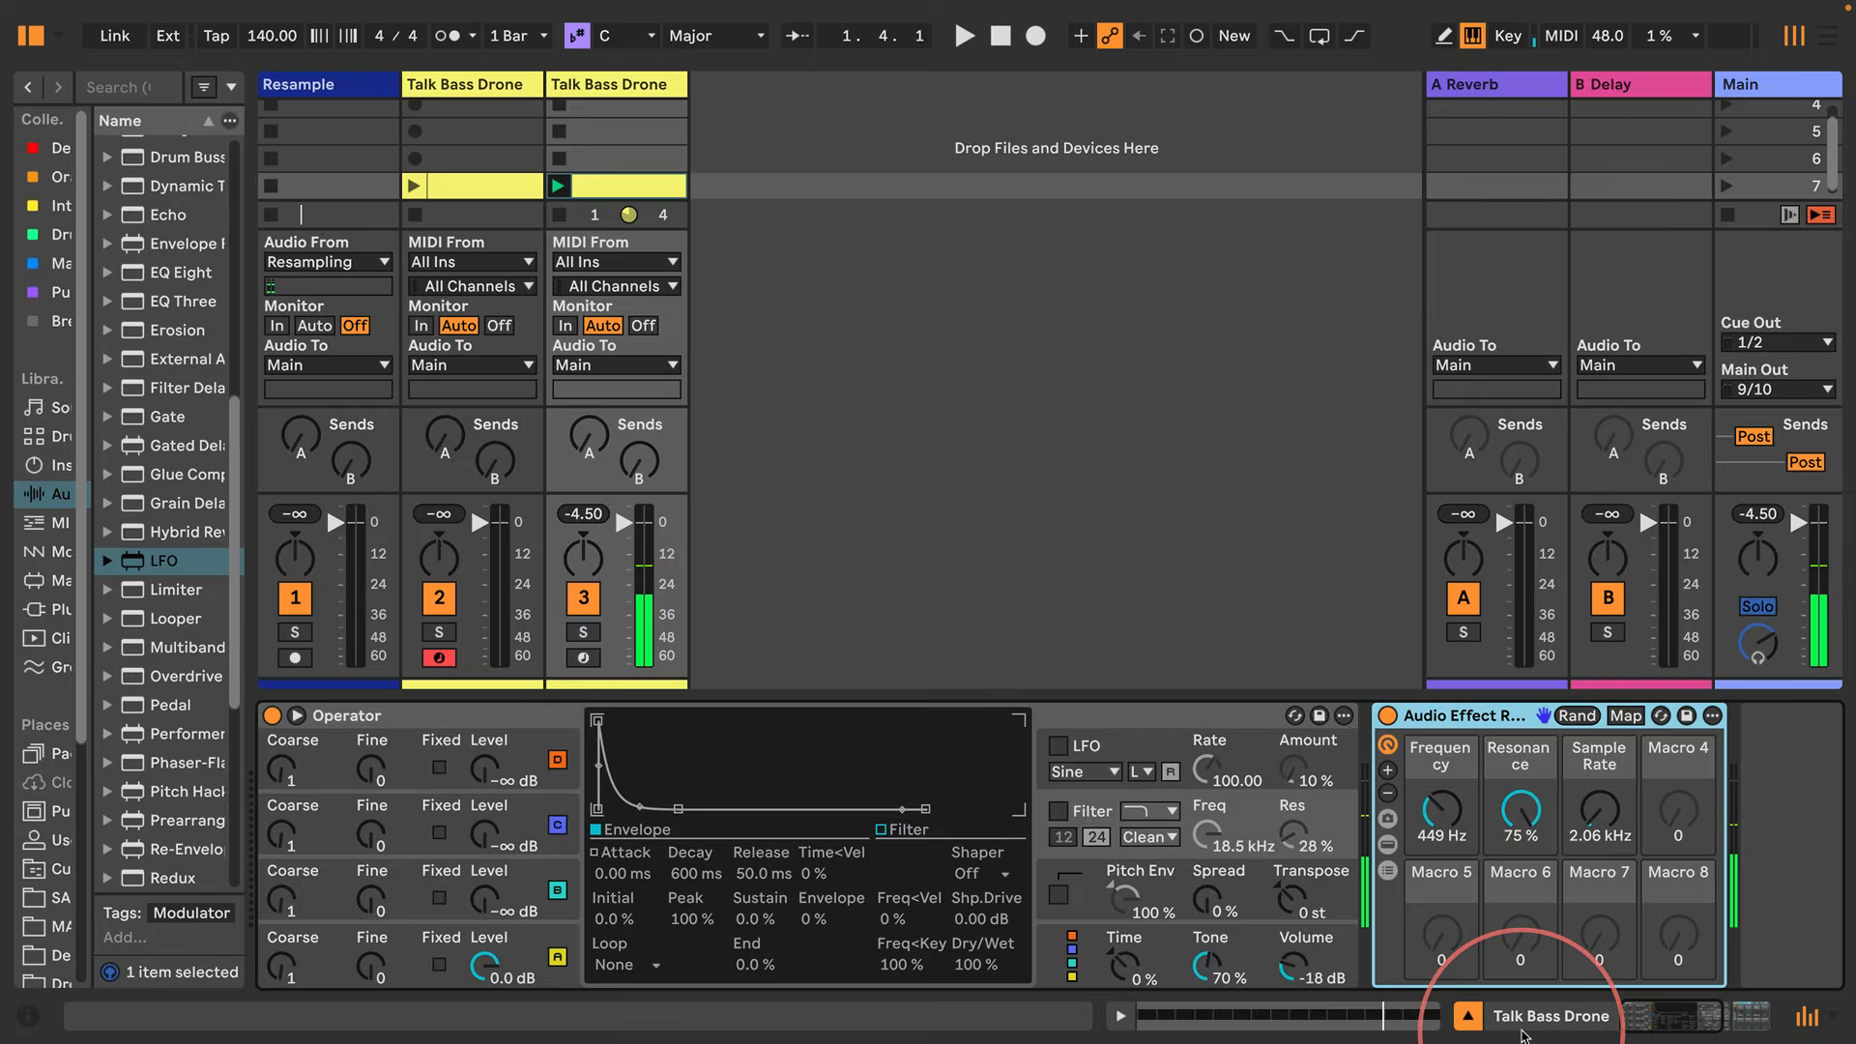
click(1120, 1016)
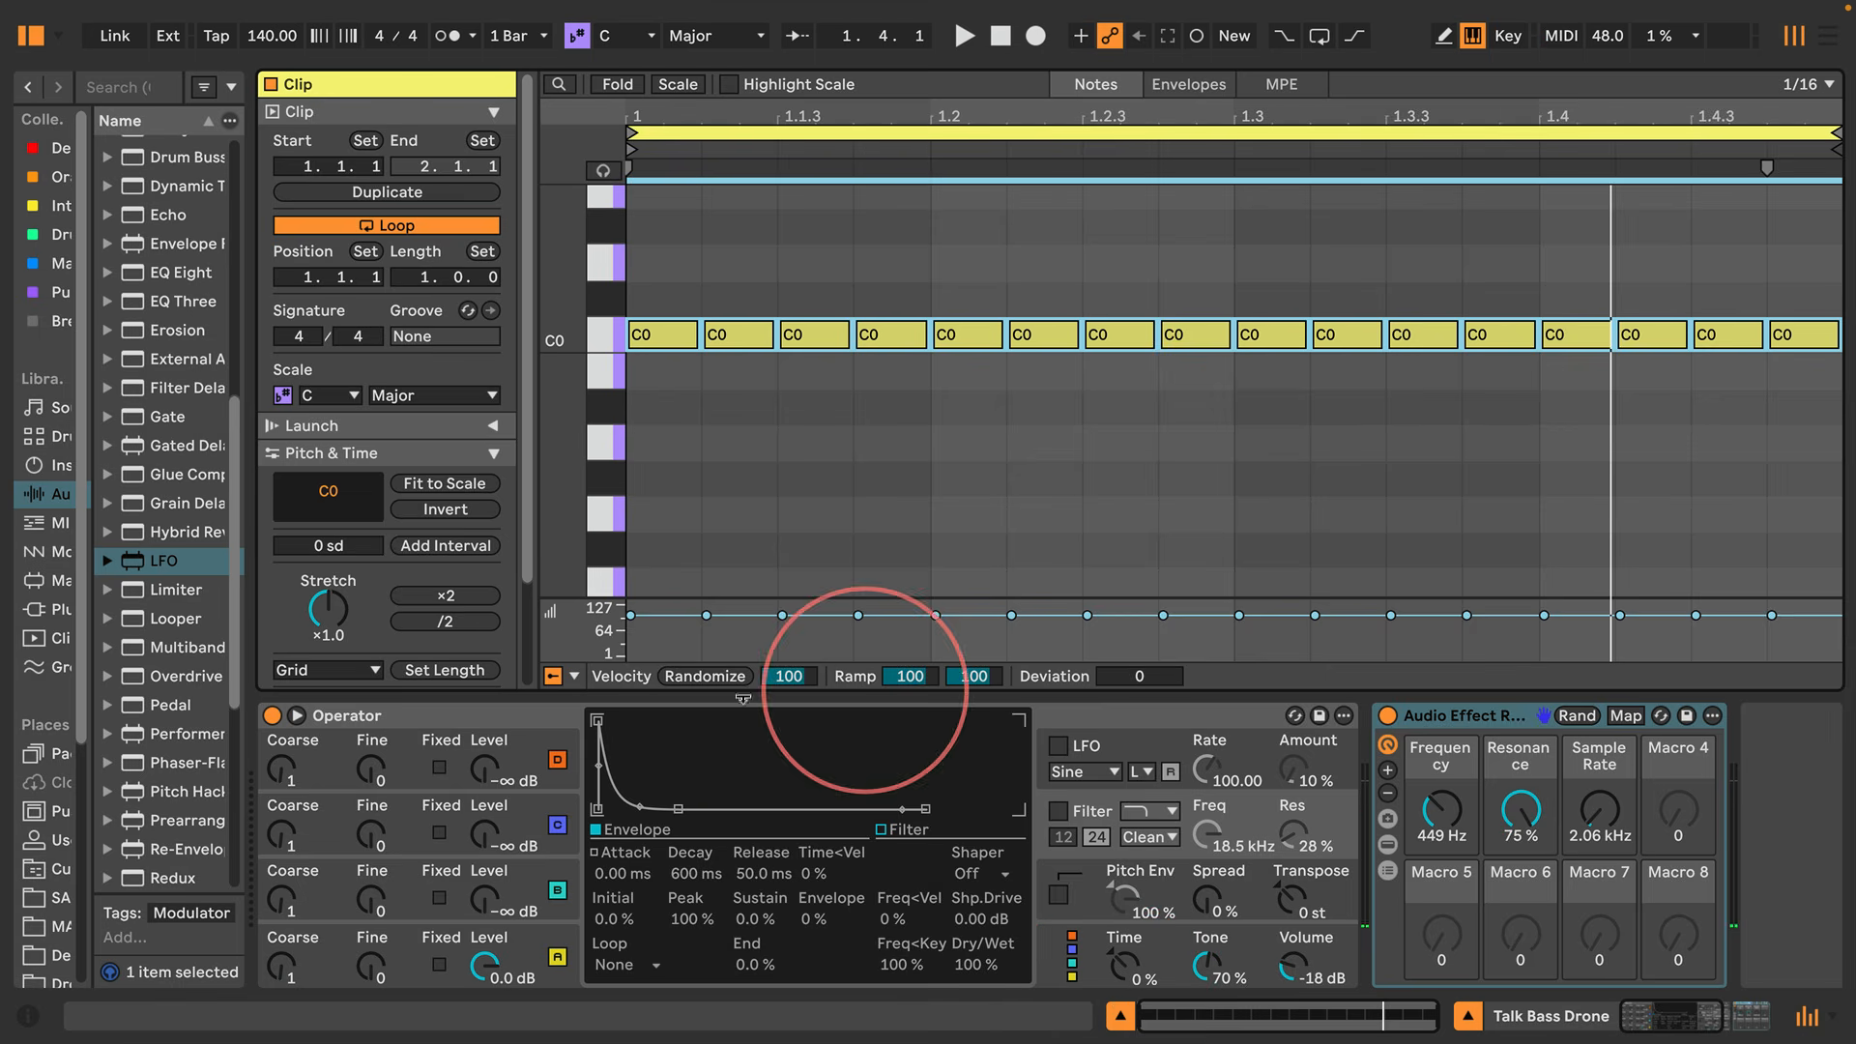
key(space)
click(559, 958)
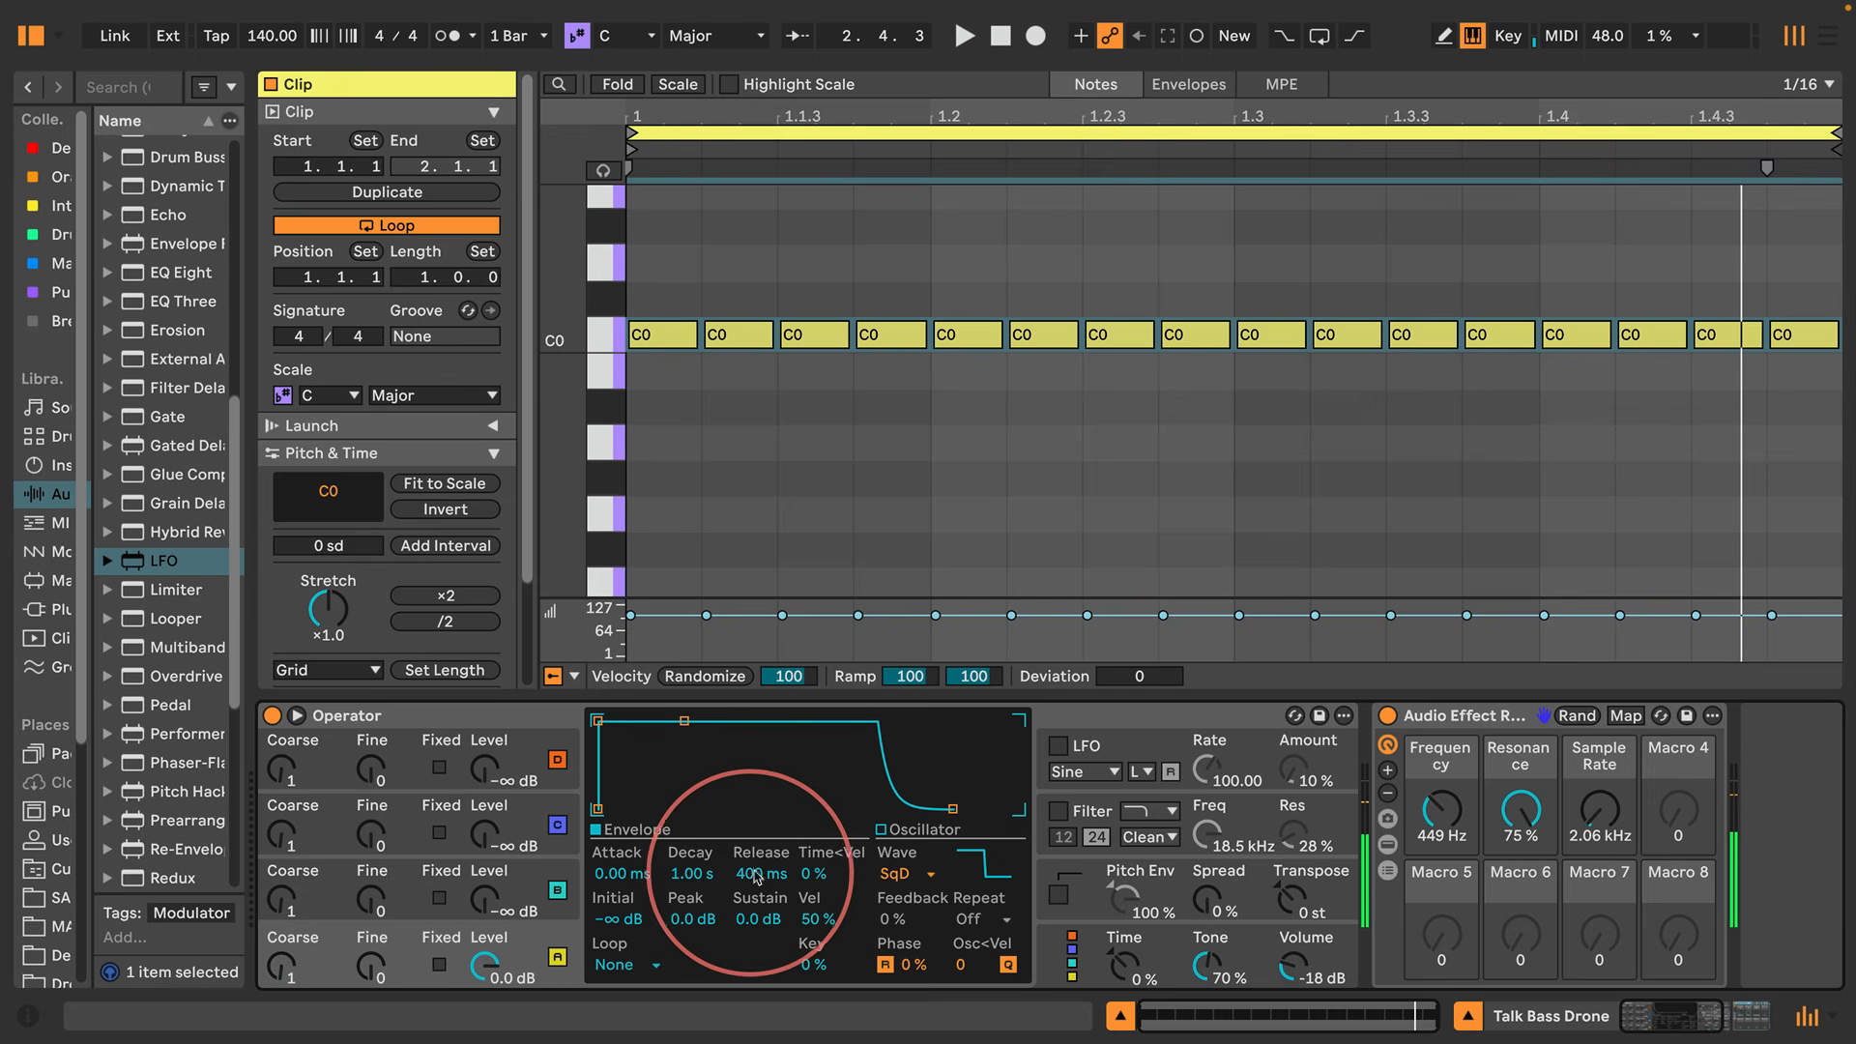
drag(761, 873, 761, 957)
drag(760, 873, 761, 929)
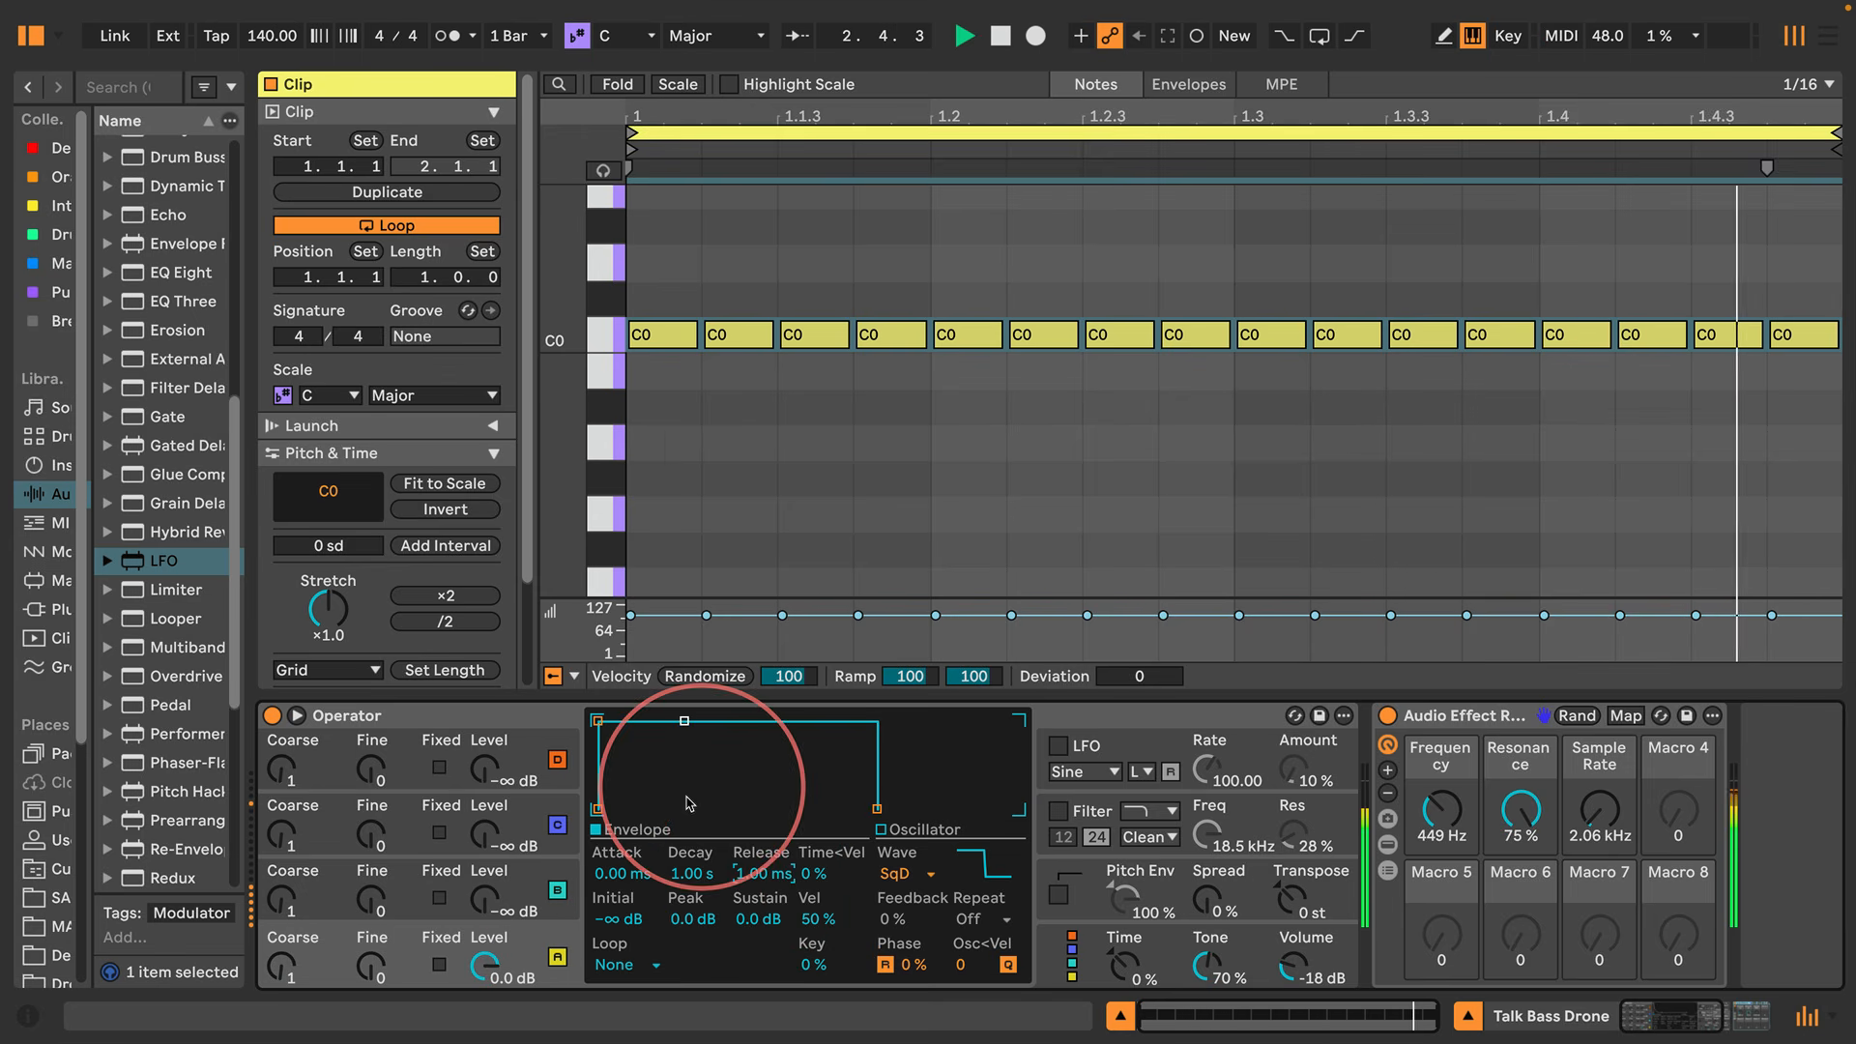
key(space)
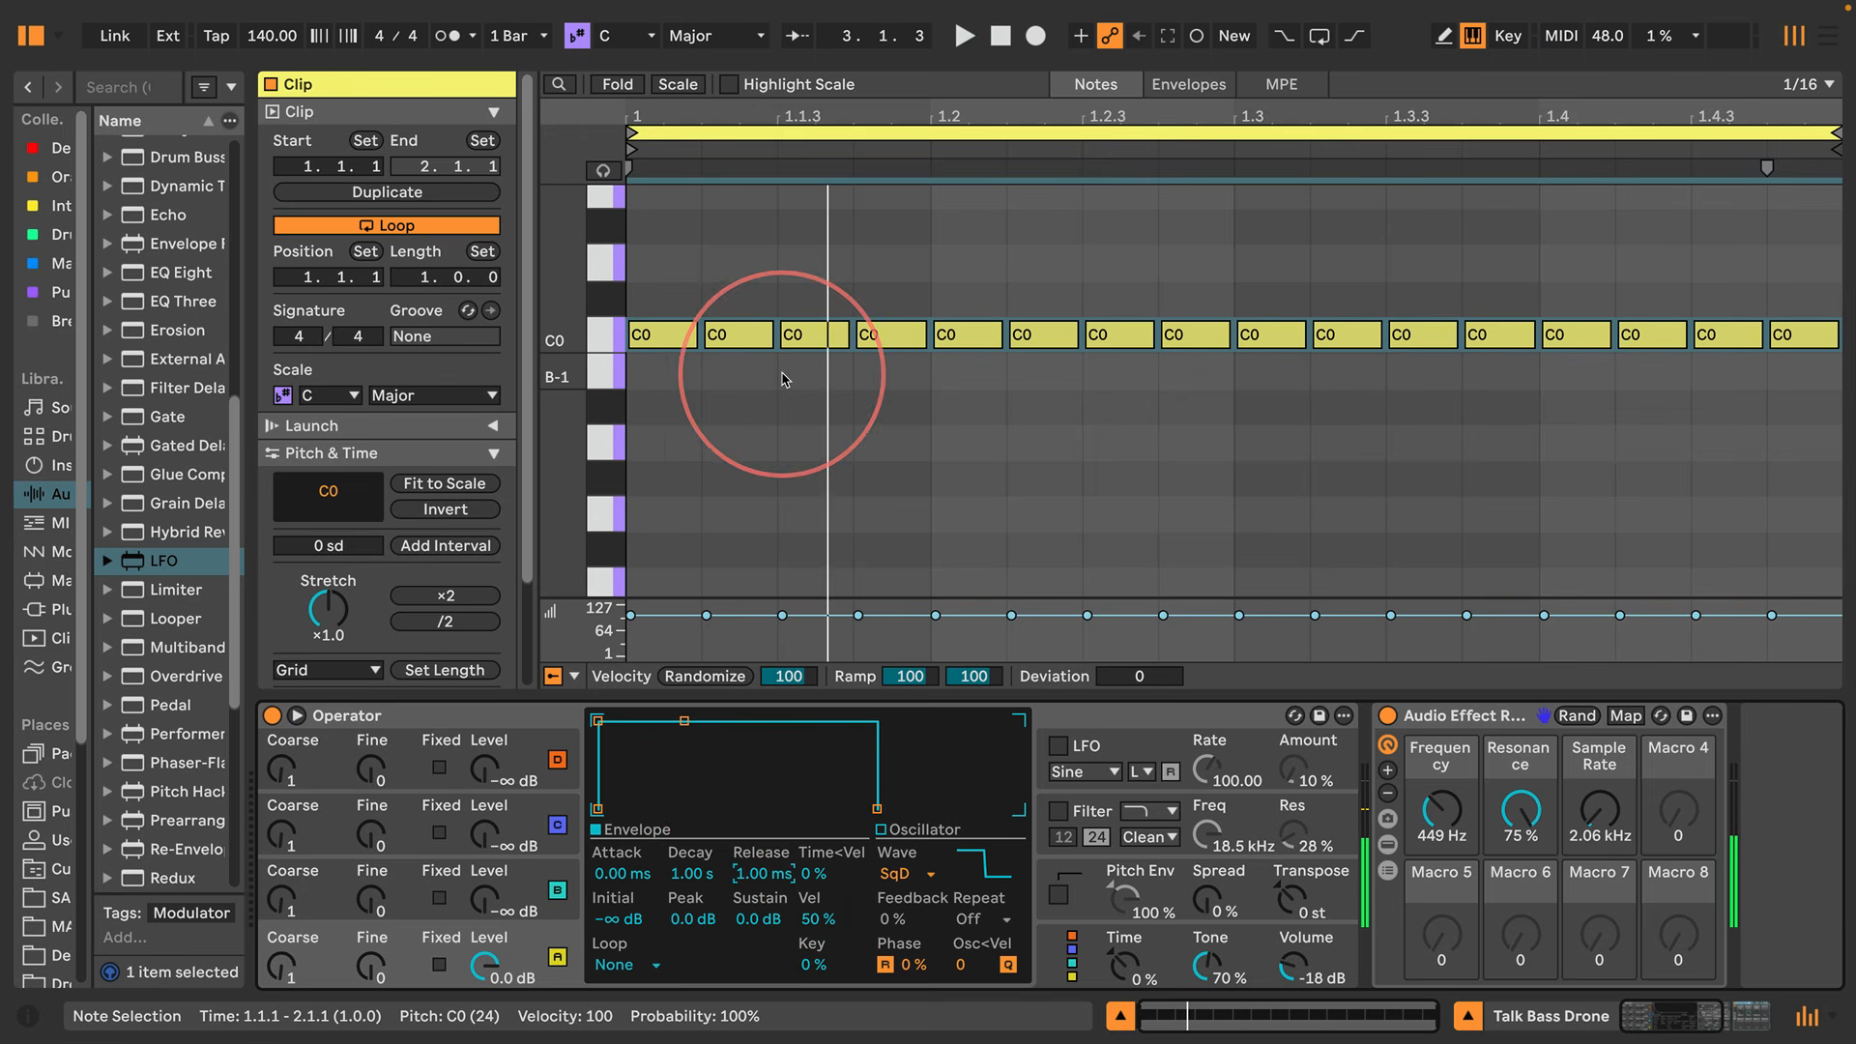
Select all C0 notes, show their Chance lane, lower the probability to about 49 % and play the clip
click(604, 334)
click(576, 676)
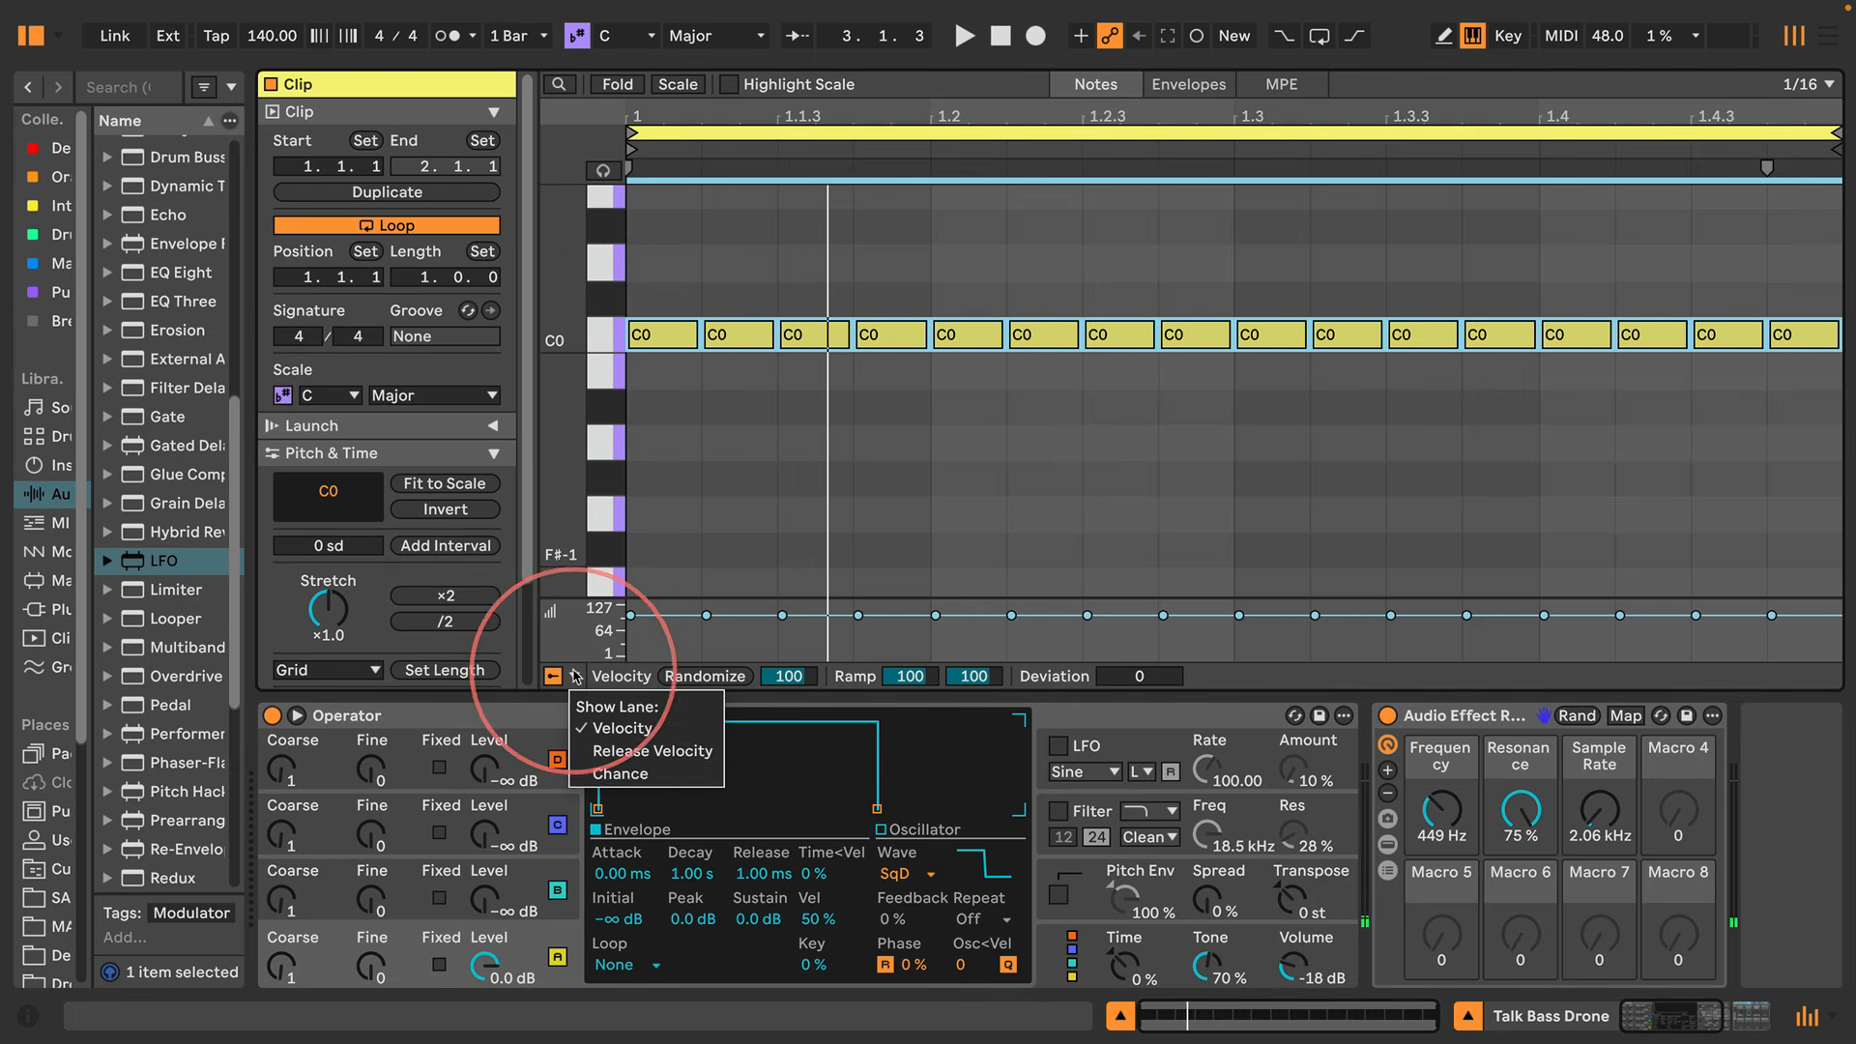
click(620, 773)
drag(704, 631, 705, 646)
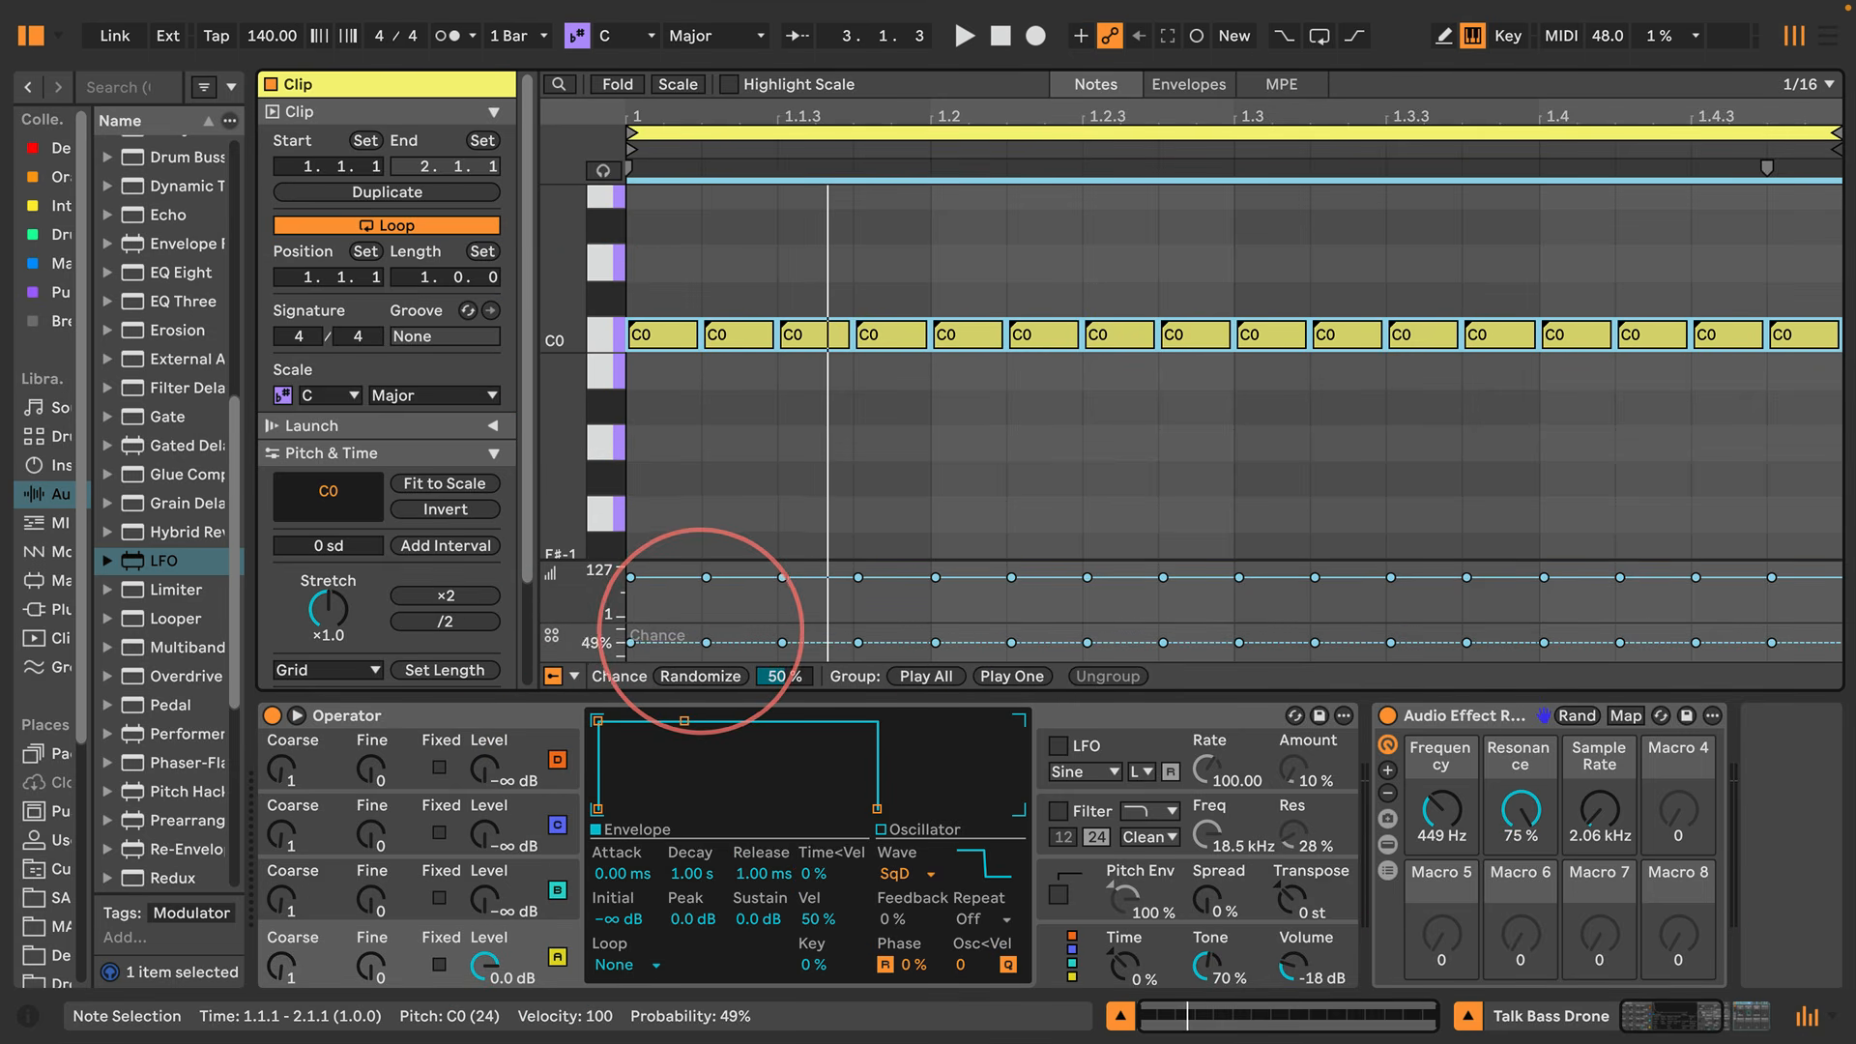
key(space)
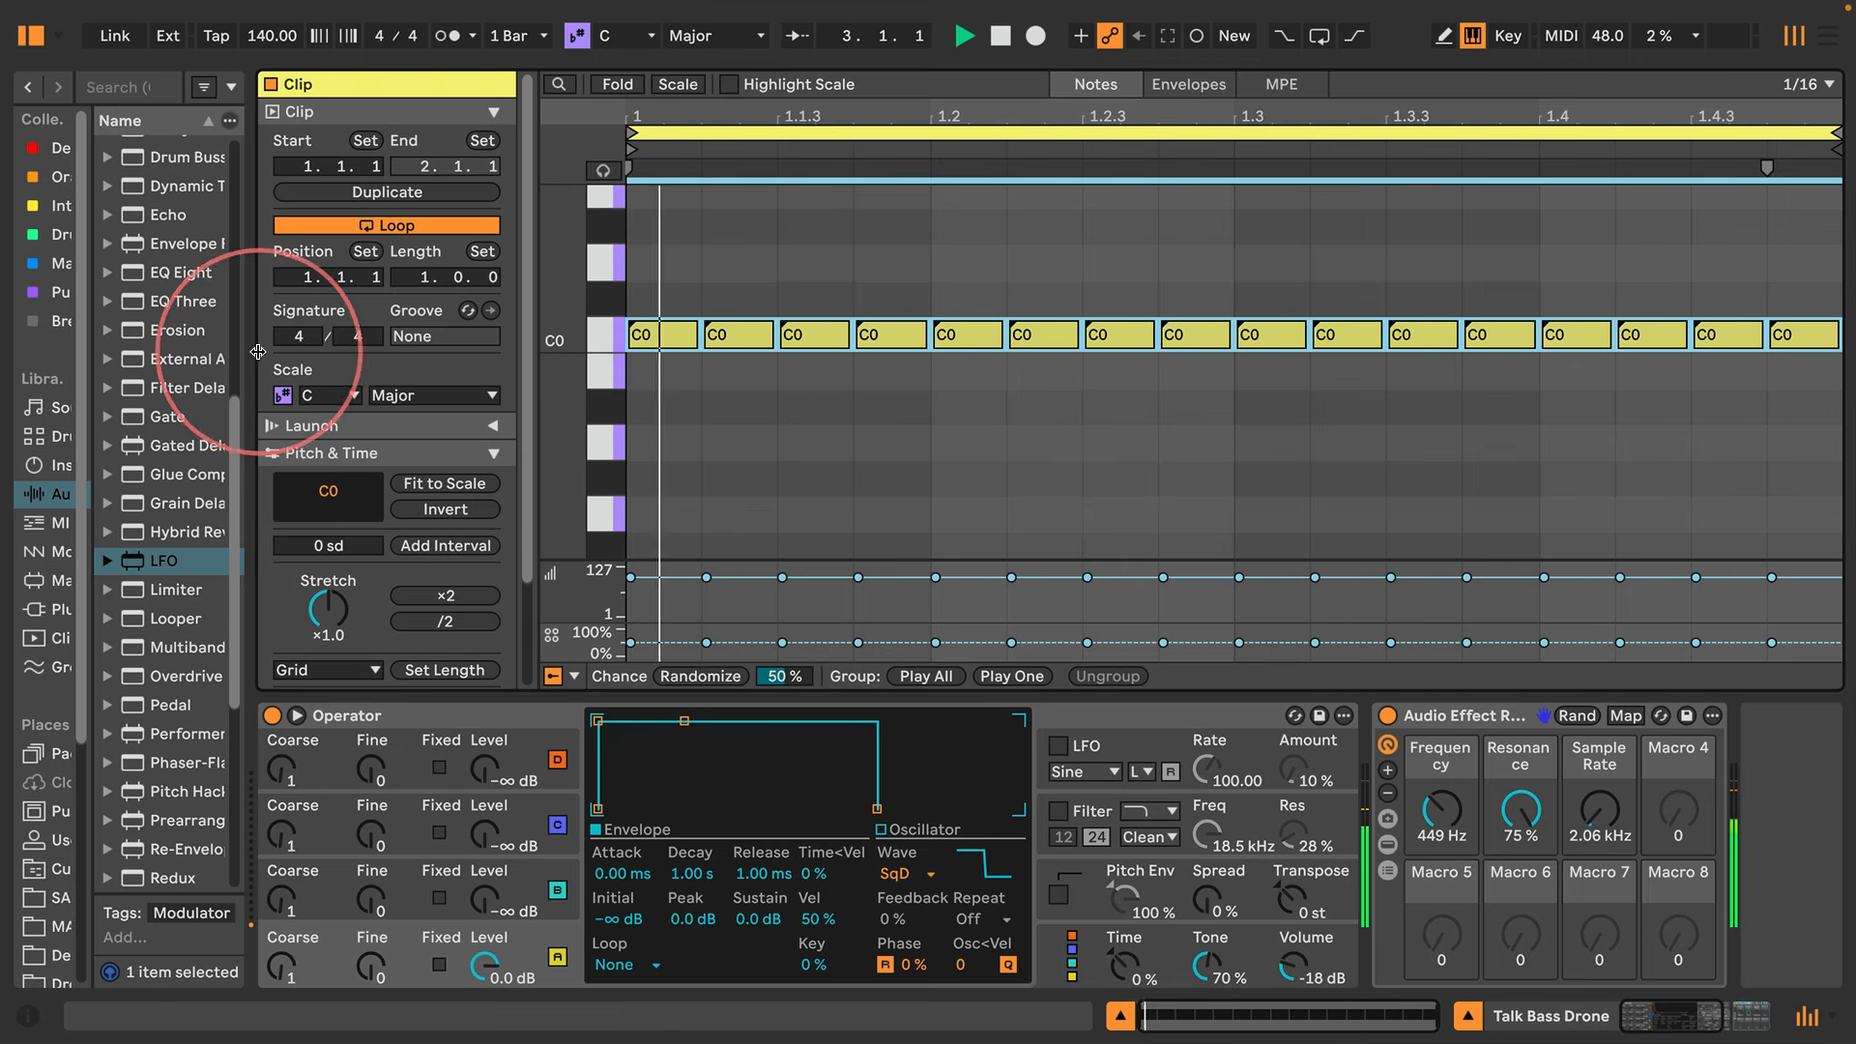
Widen the browser, hide the clip and device views, and load the 808 Core Kit onto a new track
drag(257, 369, 540, 381)
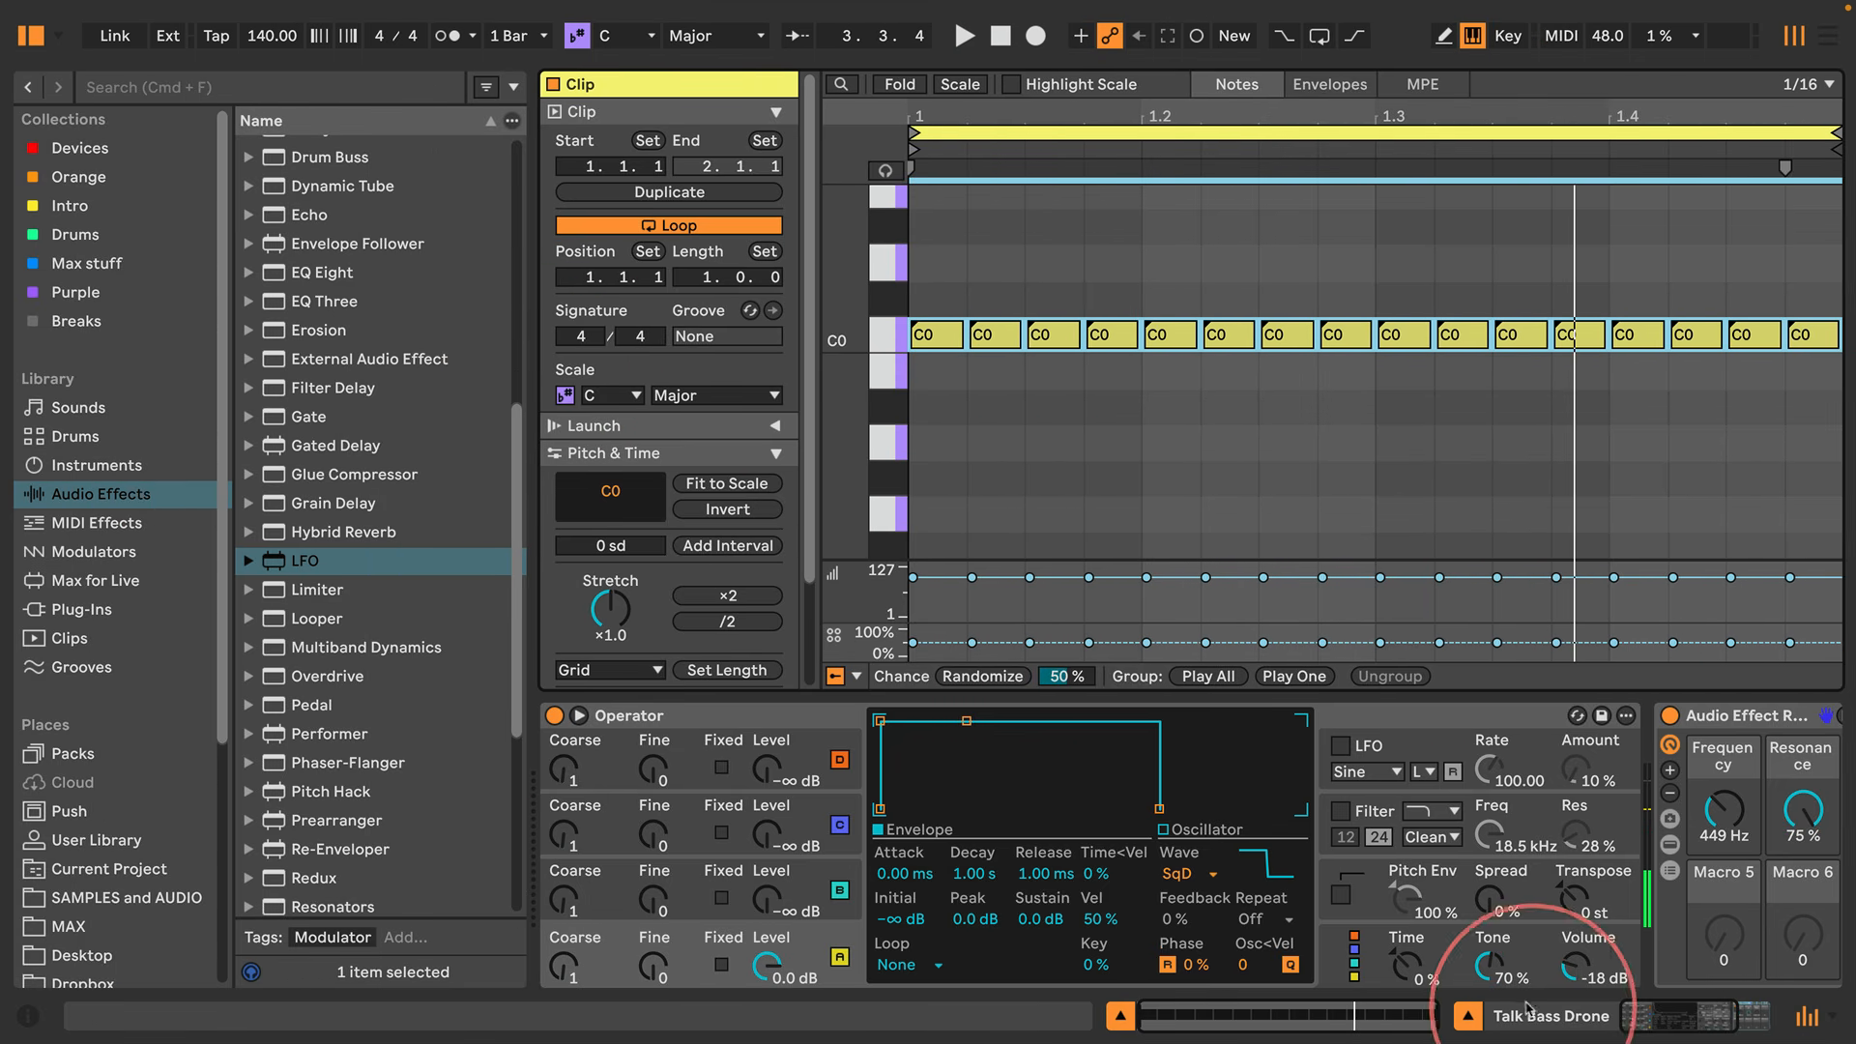
click(1120, 1015)
click(1468, 1016)
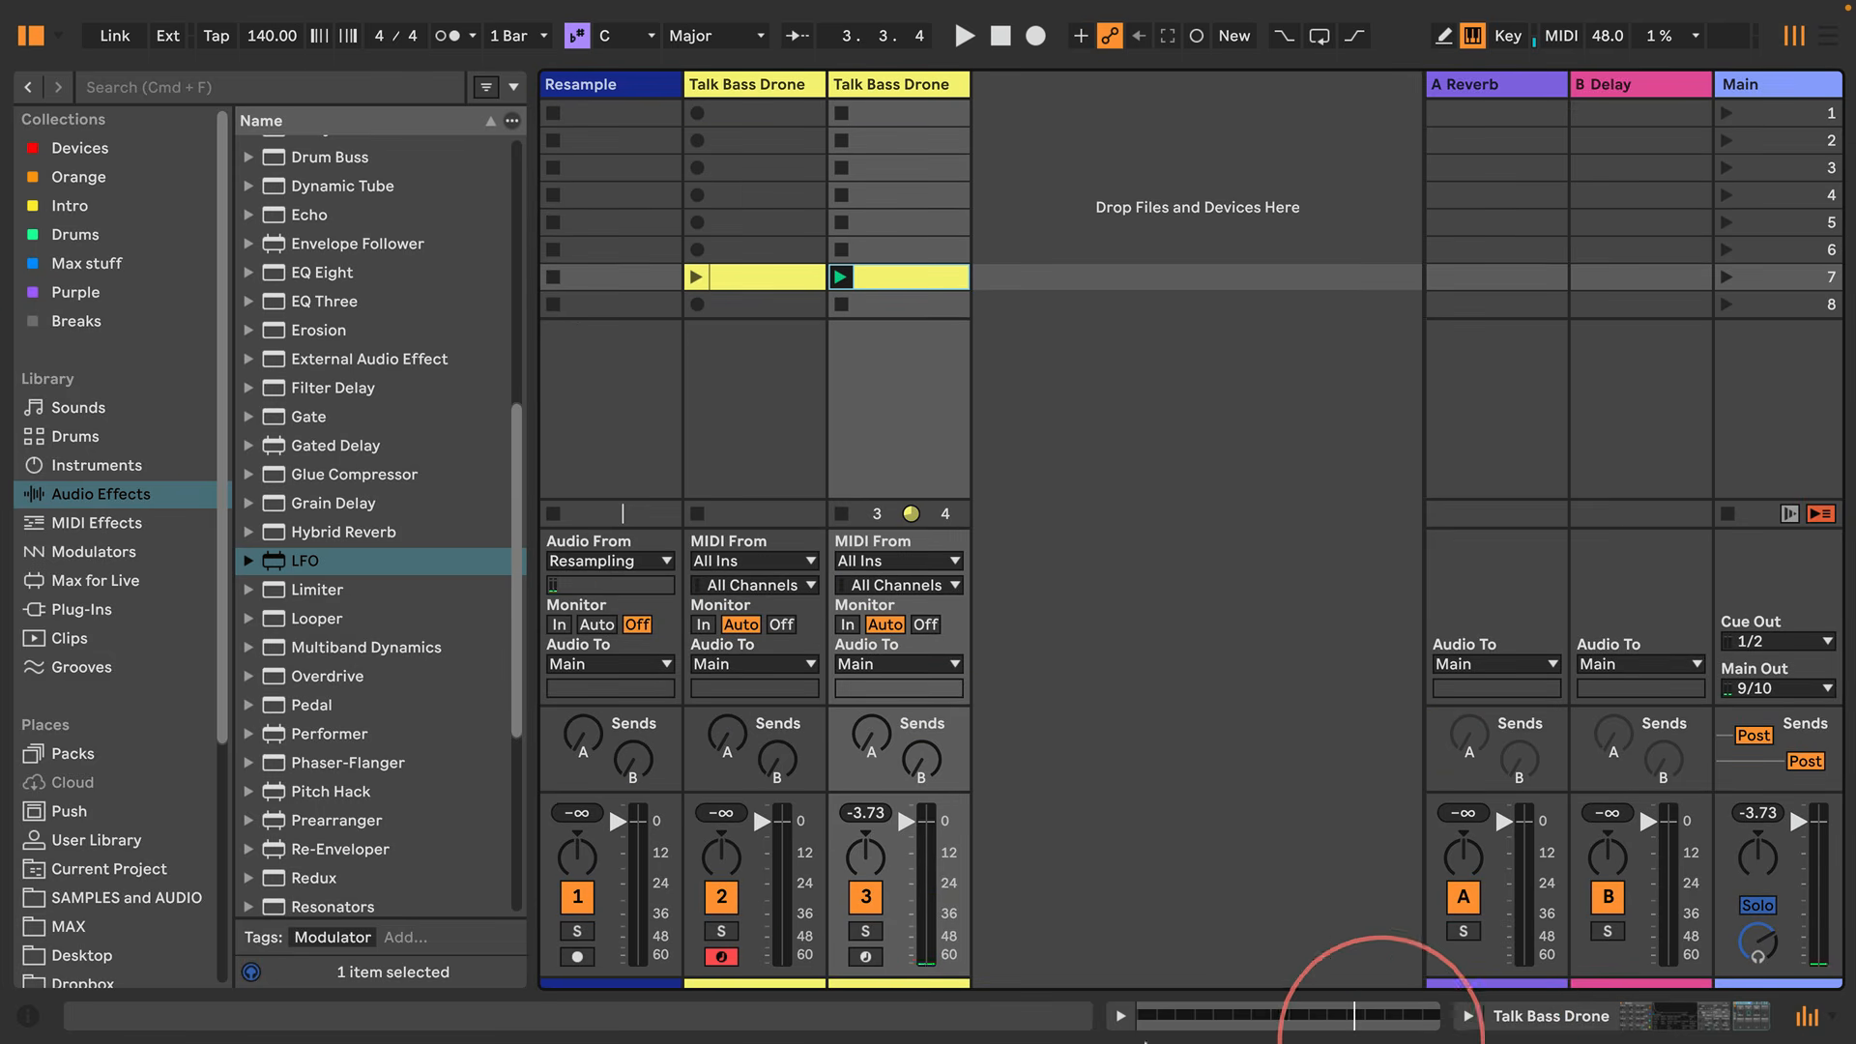
click(46, 437)
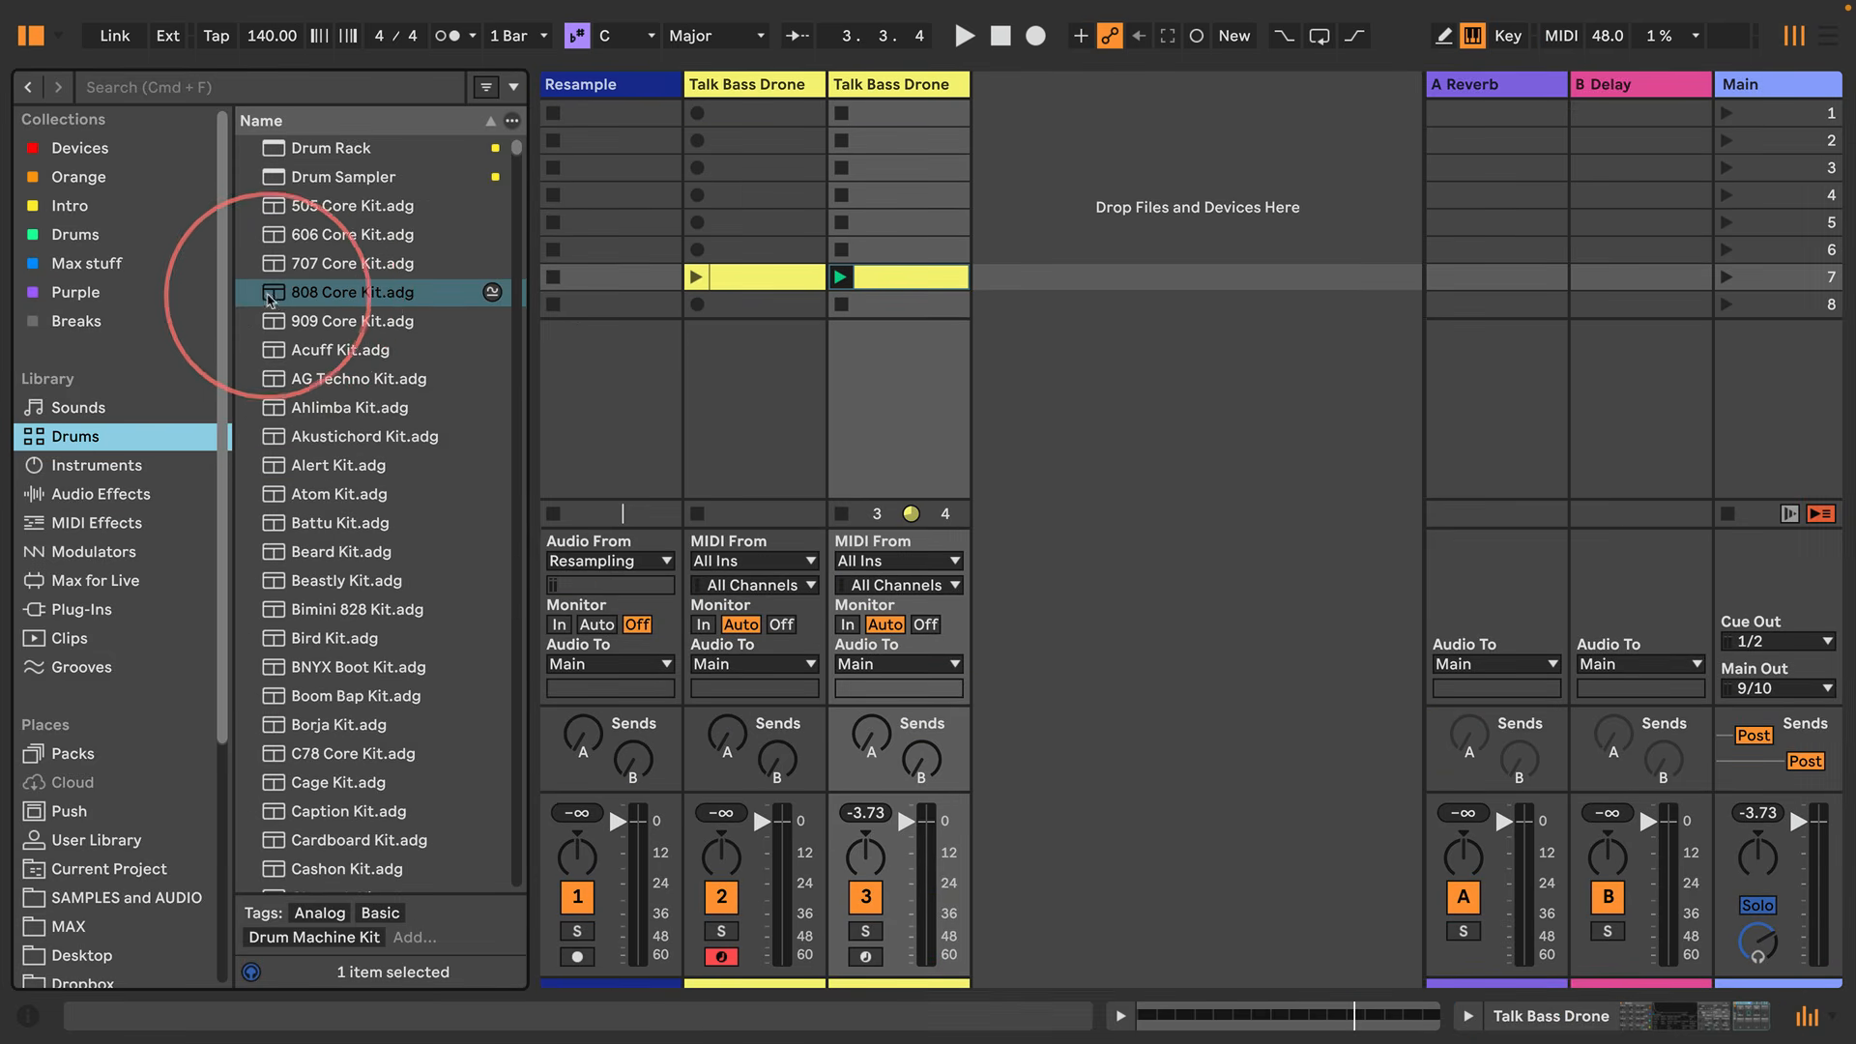
drag(345, 295, 1064, 145)
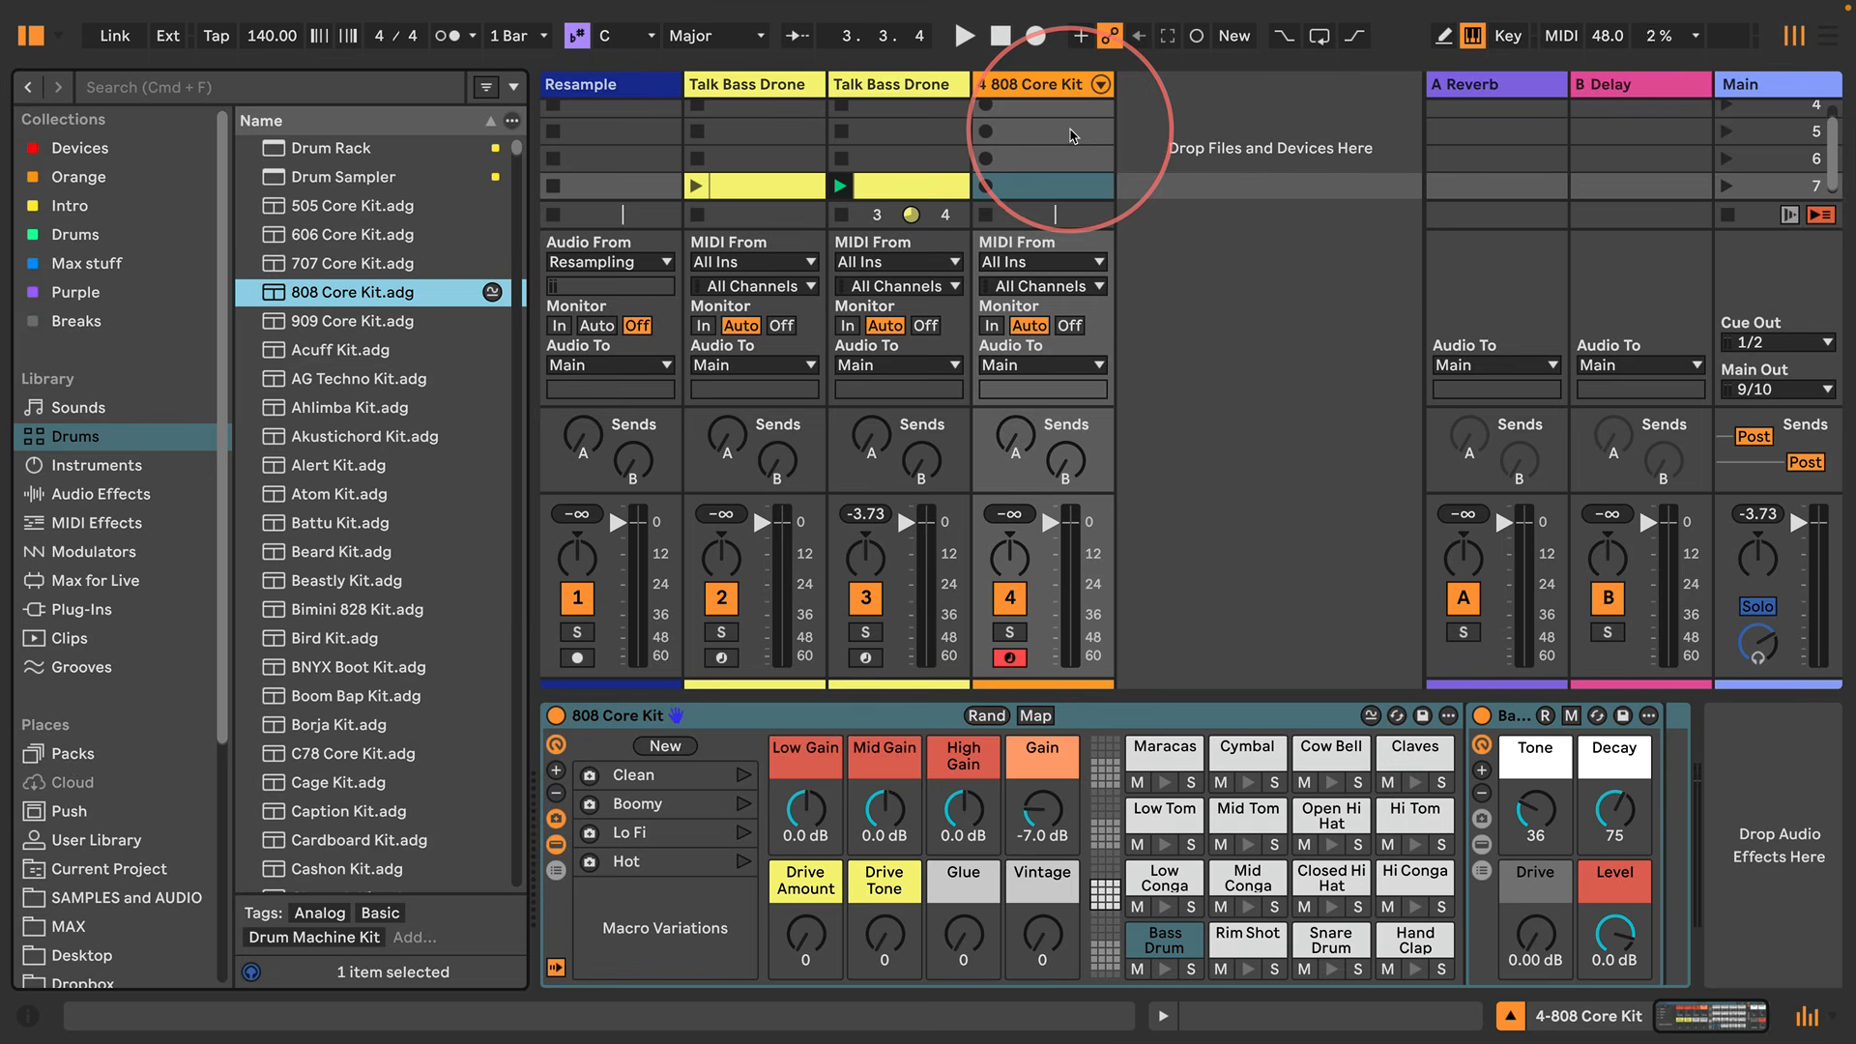
Create a one-bar clip on the 808 Core Kit track and draw Closed Hi Hat notes on every 1/8 across it
click(1053, 190)
double_click(1054, 191)
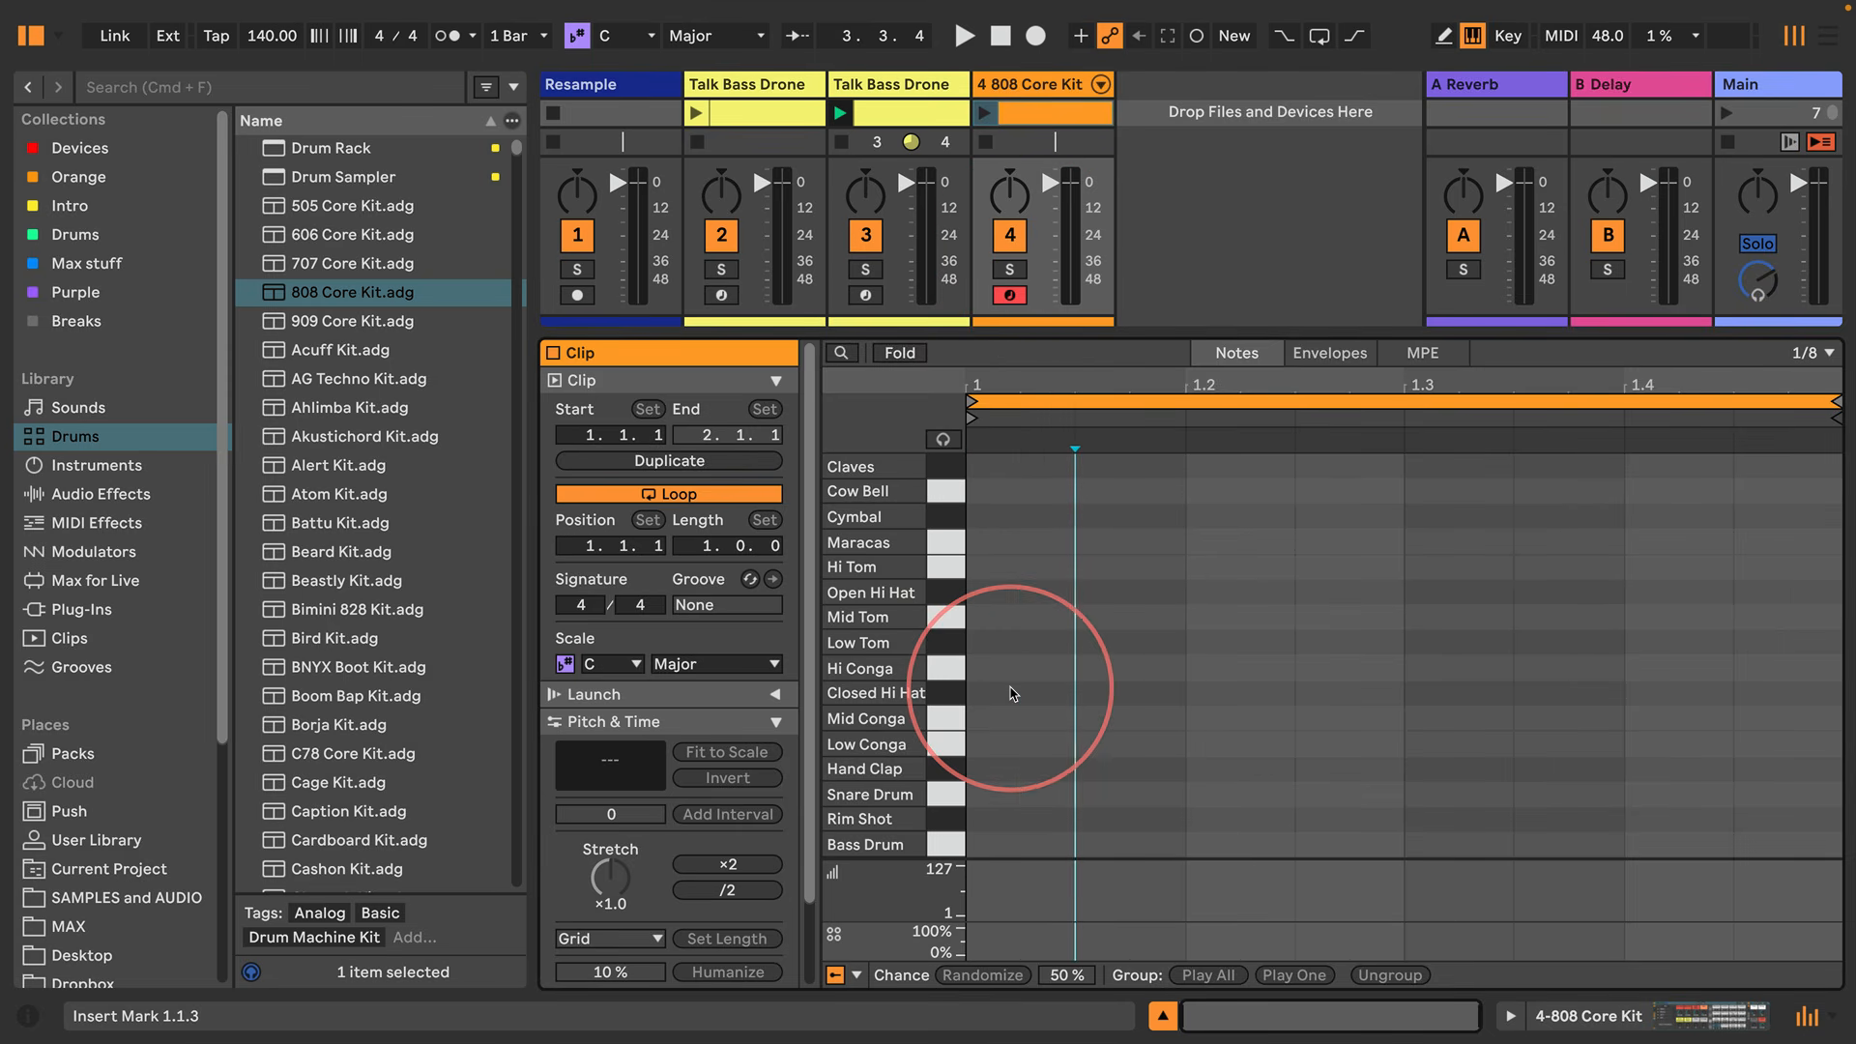
key(b)
drag(1011, 694, 1741, 696)
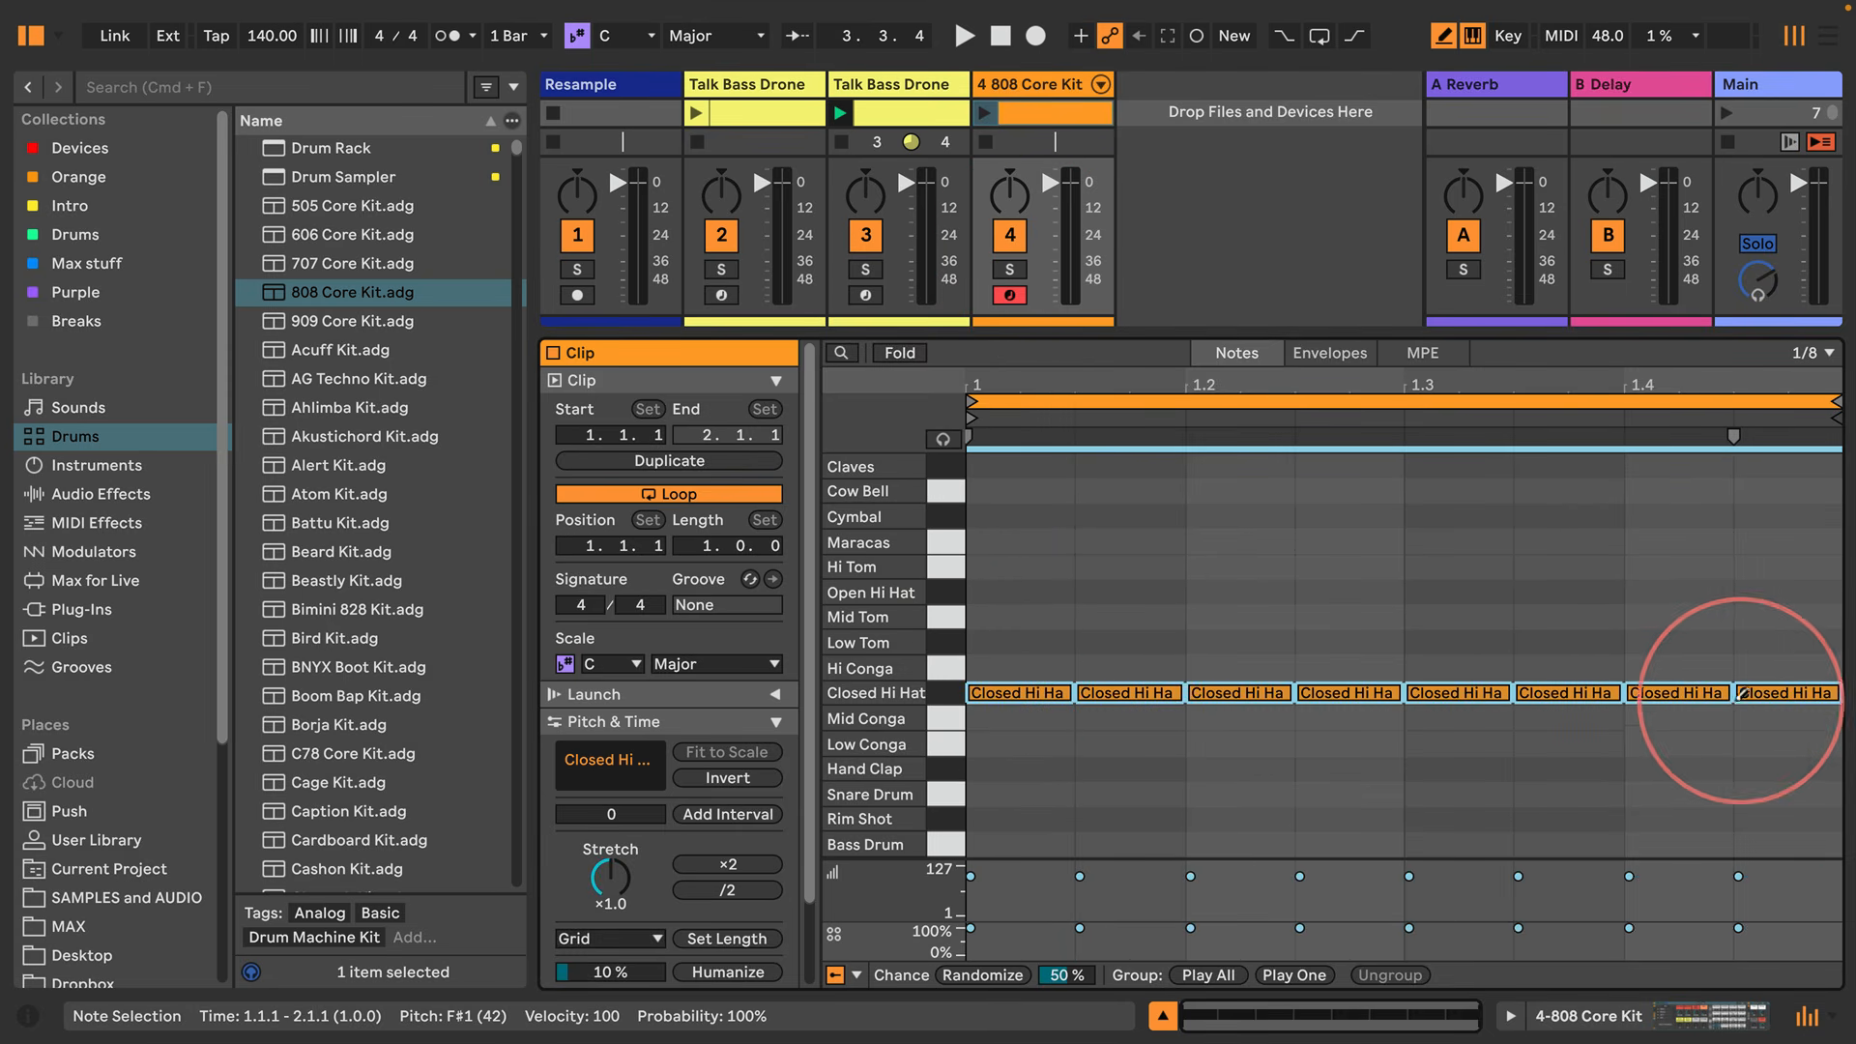
key(b)
Add a Bass Drum note on beat 1 and a Snare Drum note on beat 3, and play the beat with the bass
click(1018, 844)
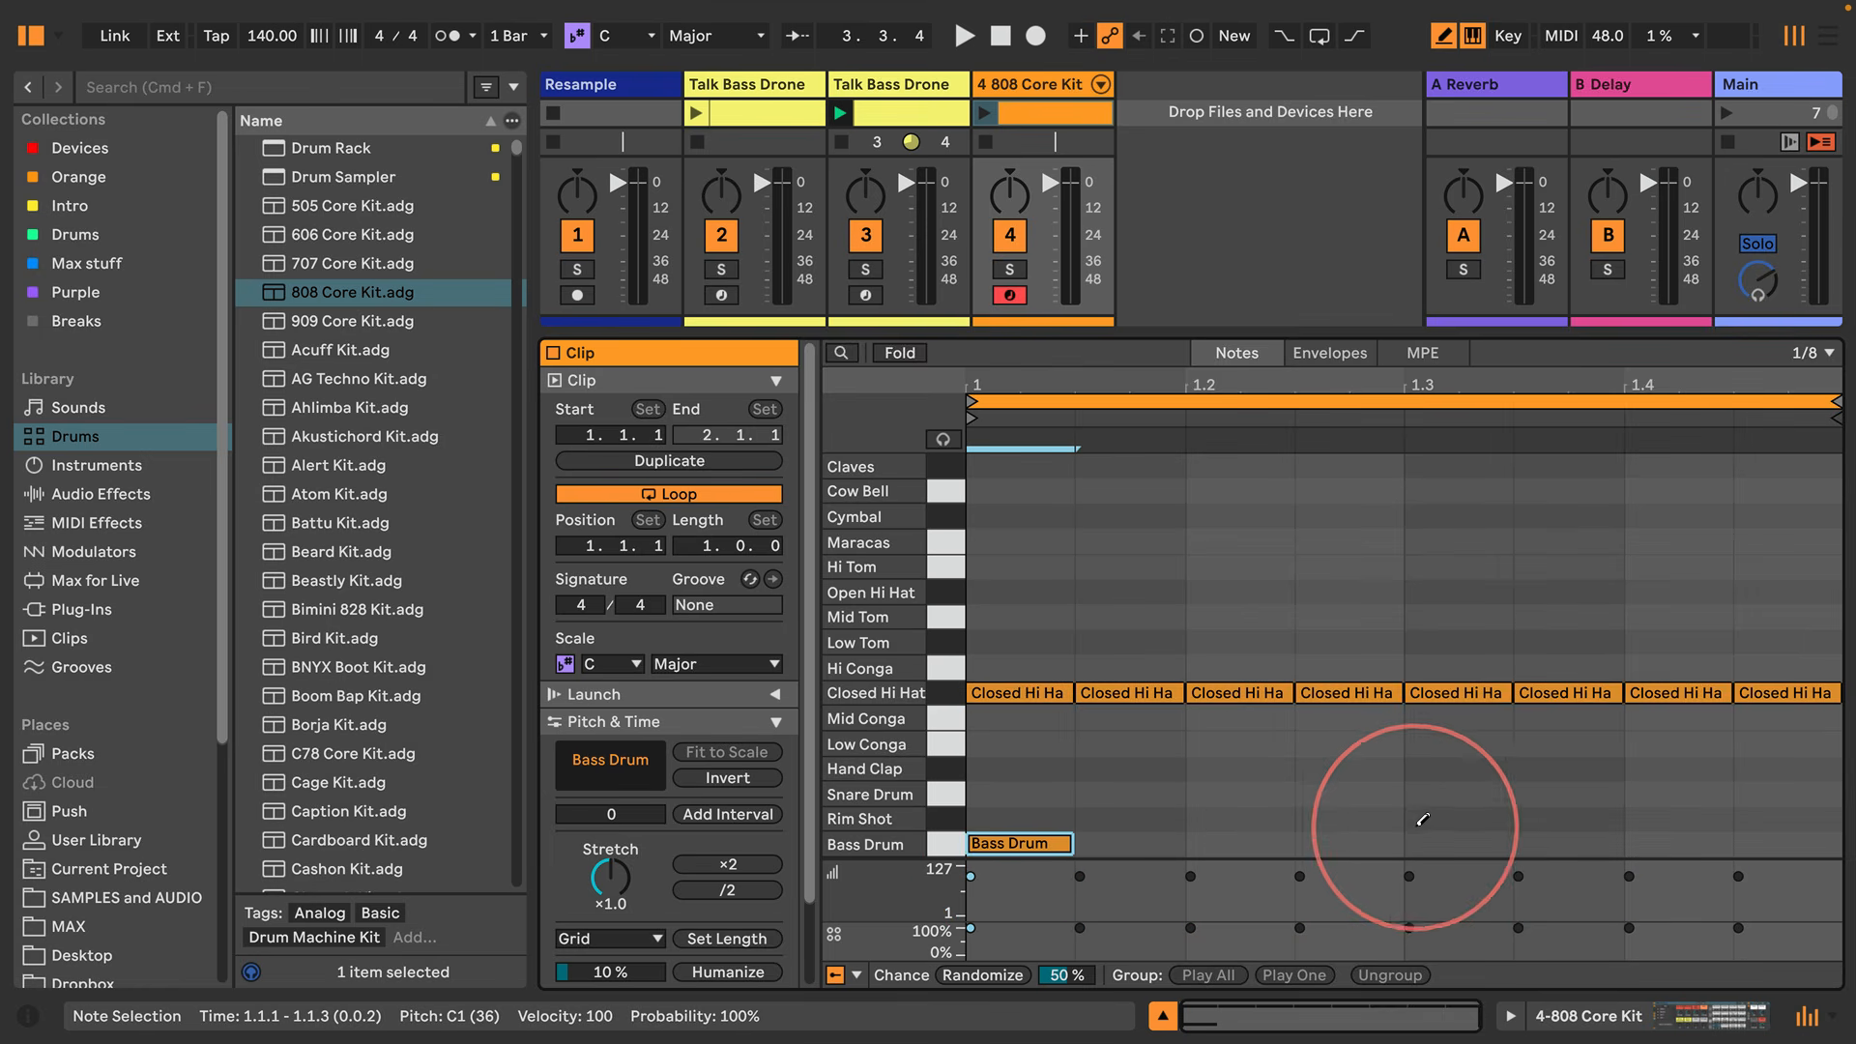
click(1441, 788)
key(b)
click(965, 36)
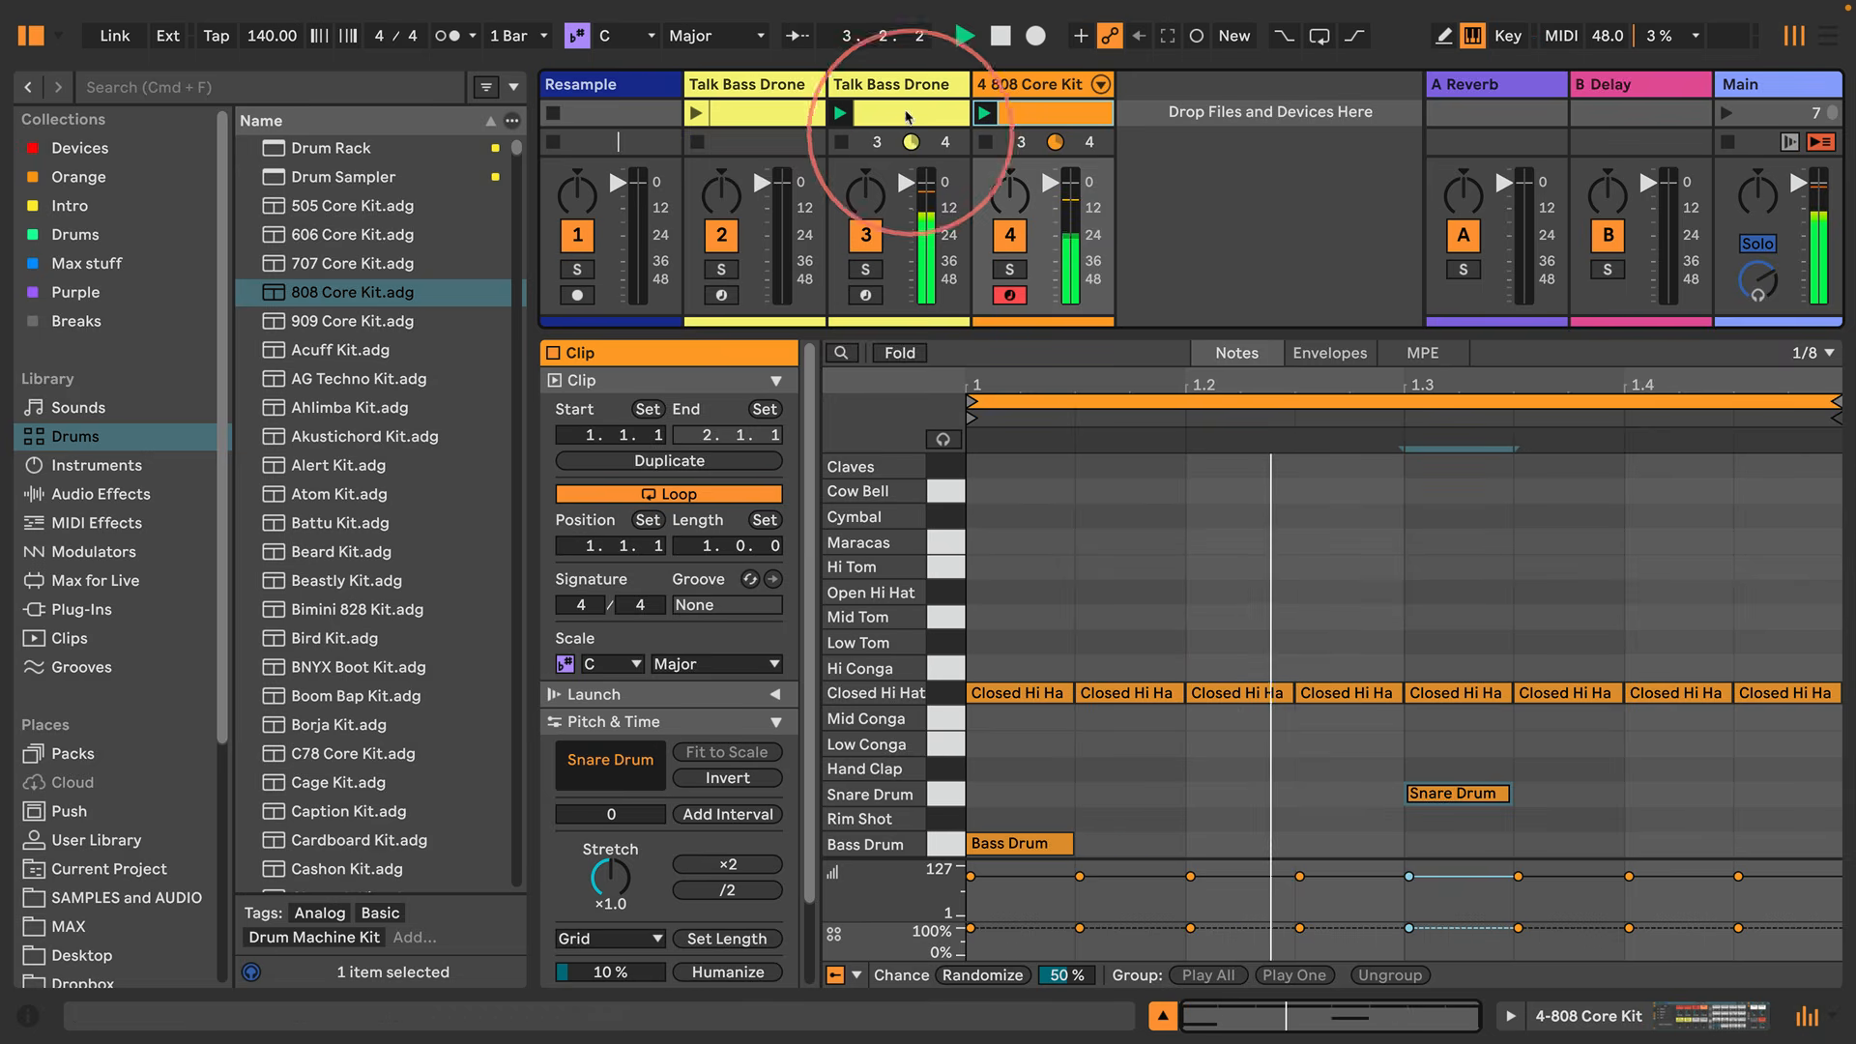
Insert the Expression Control MIDI effect before Operator on the duplicated Talk Bass Drone track and hide the browser
double_click(895, 84)
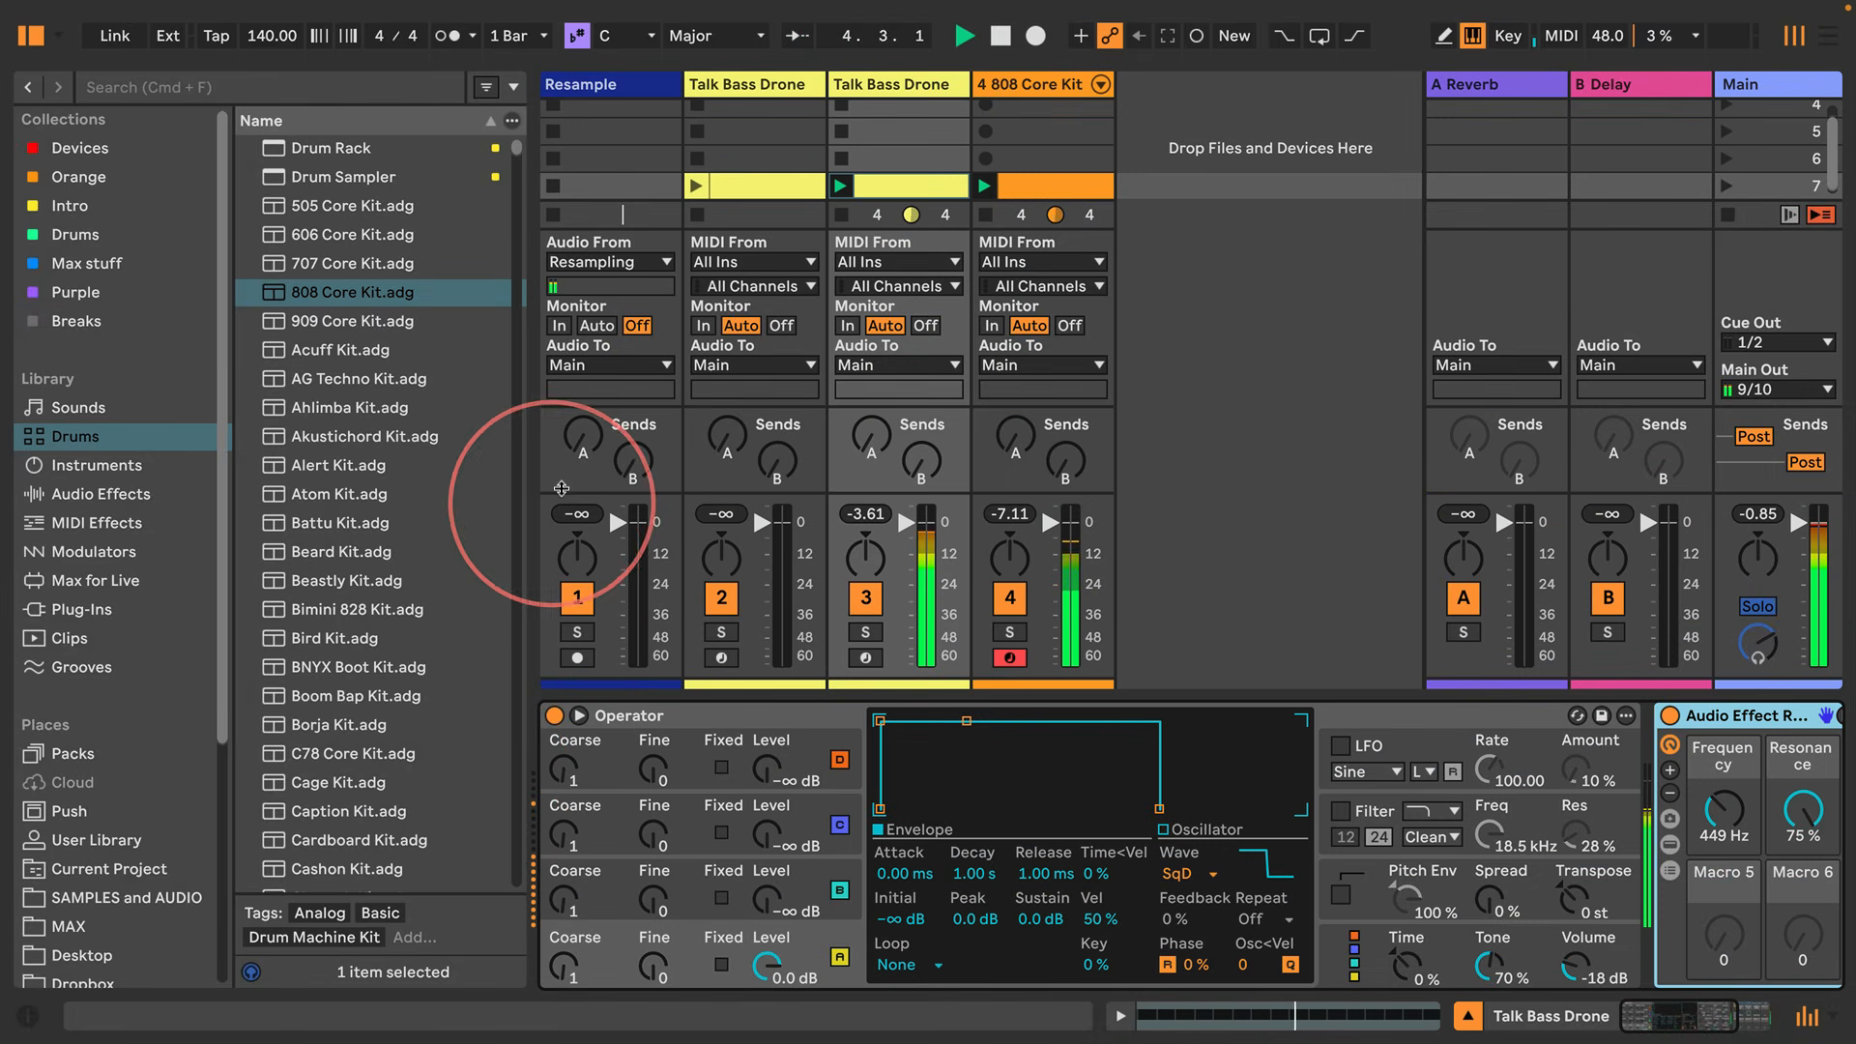
drag(527, 478, 475, 489)
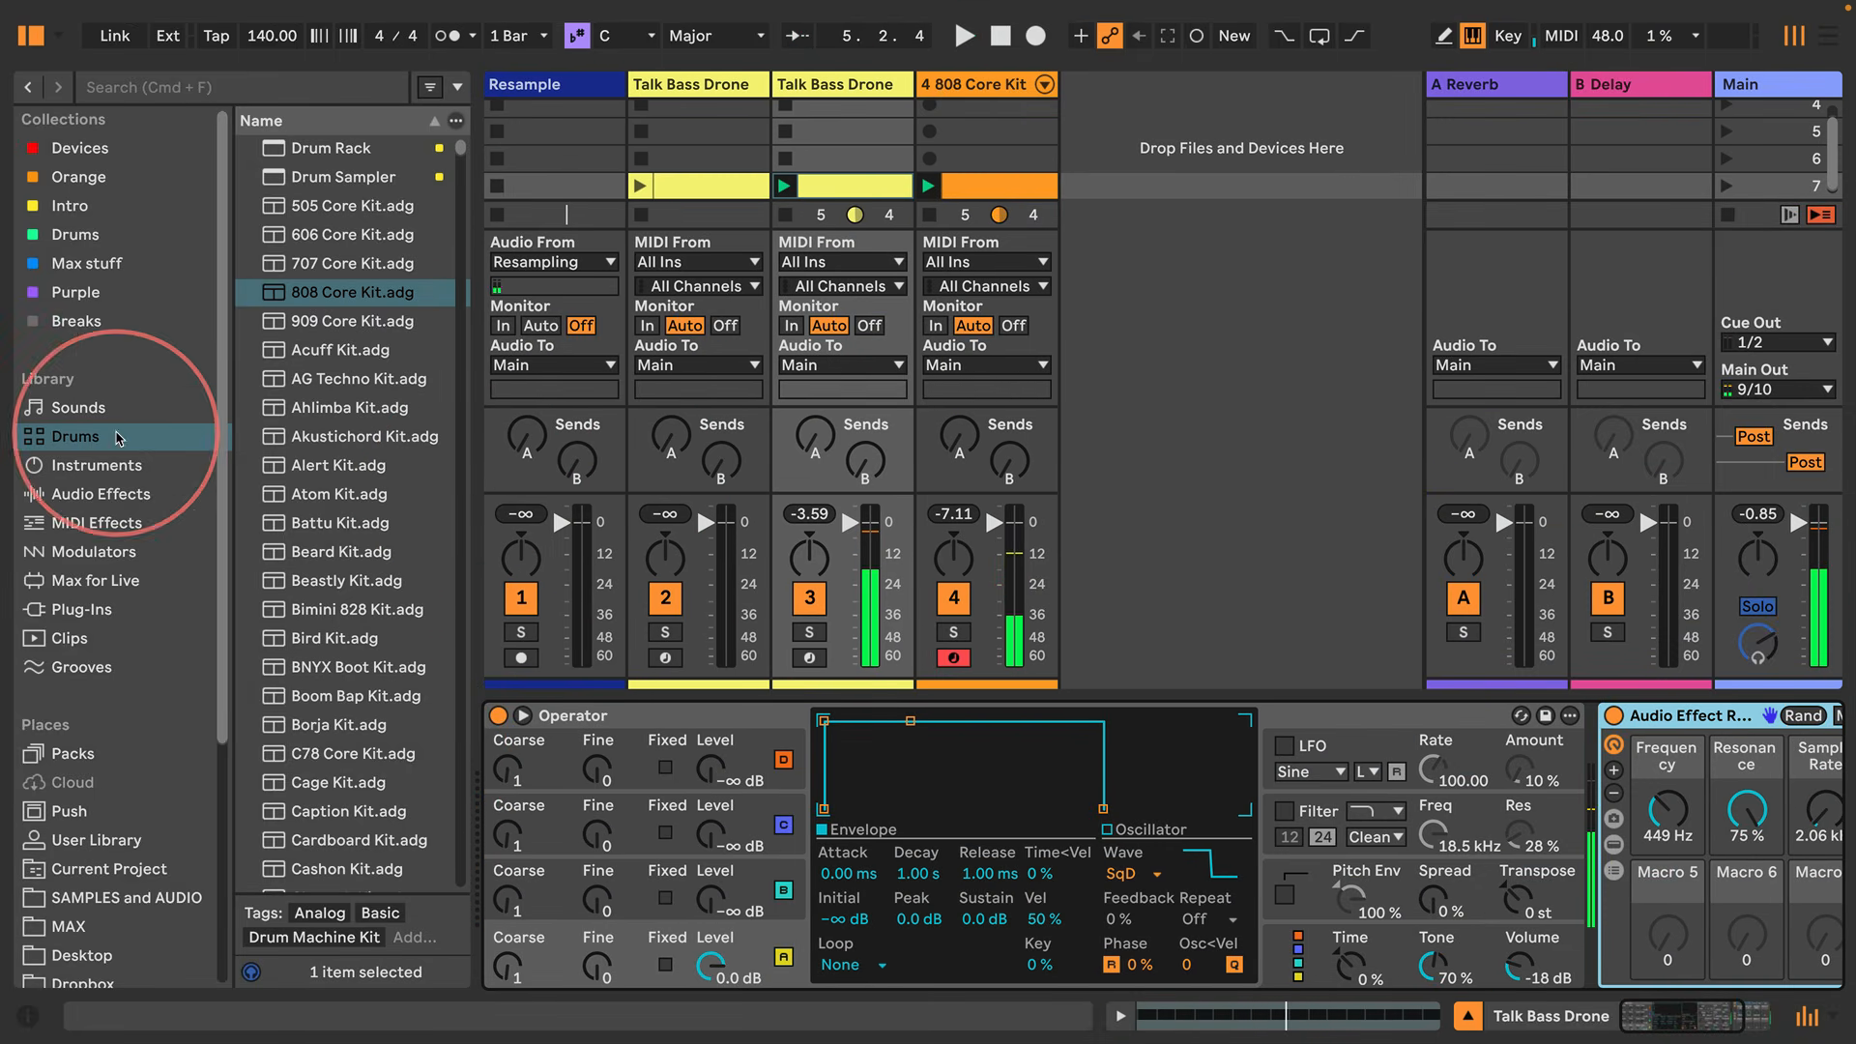
click(58, 469)
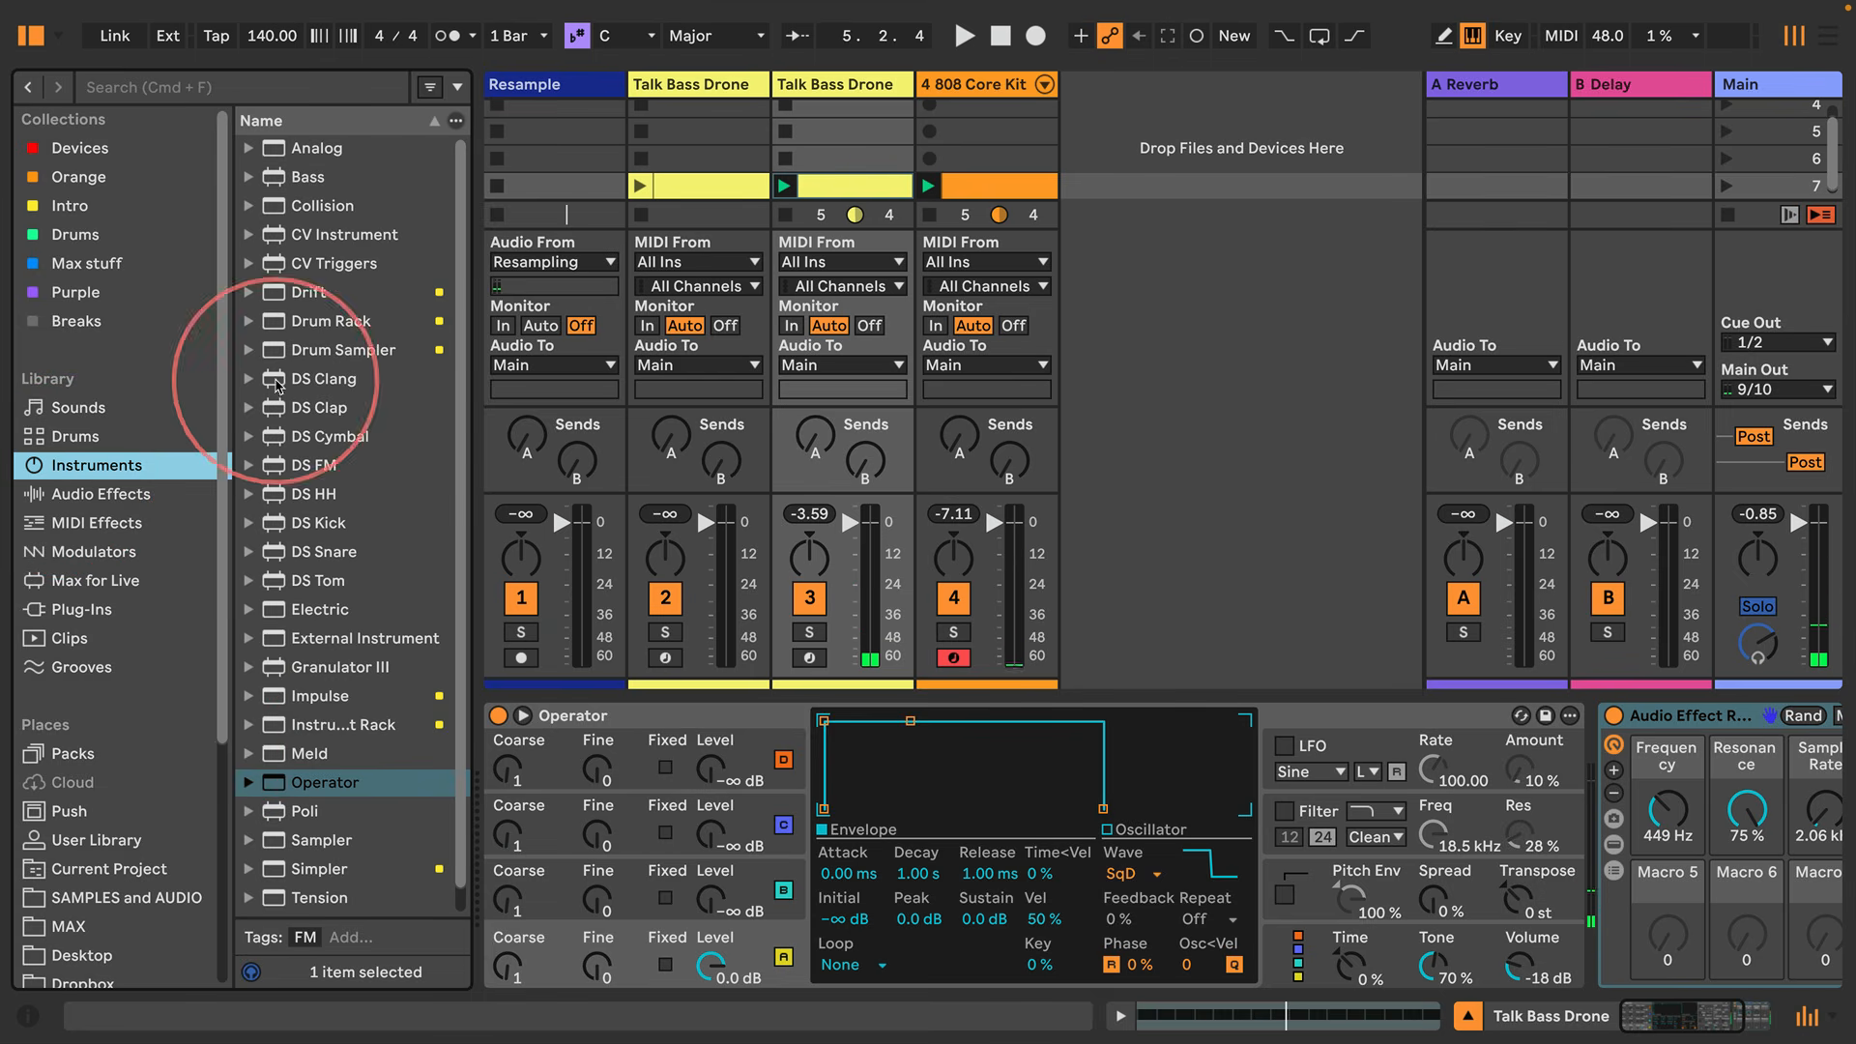
click(92, 527)
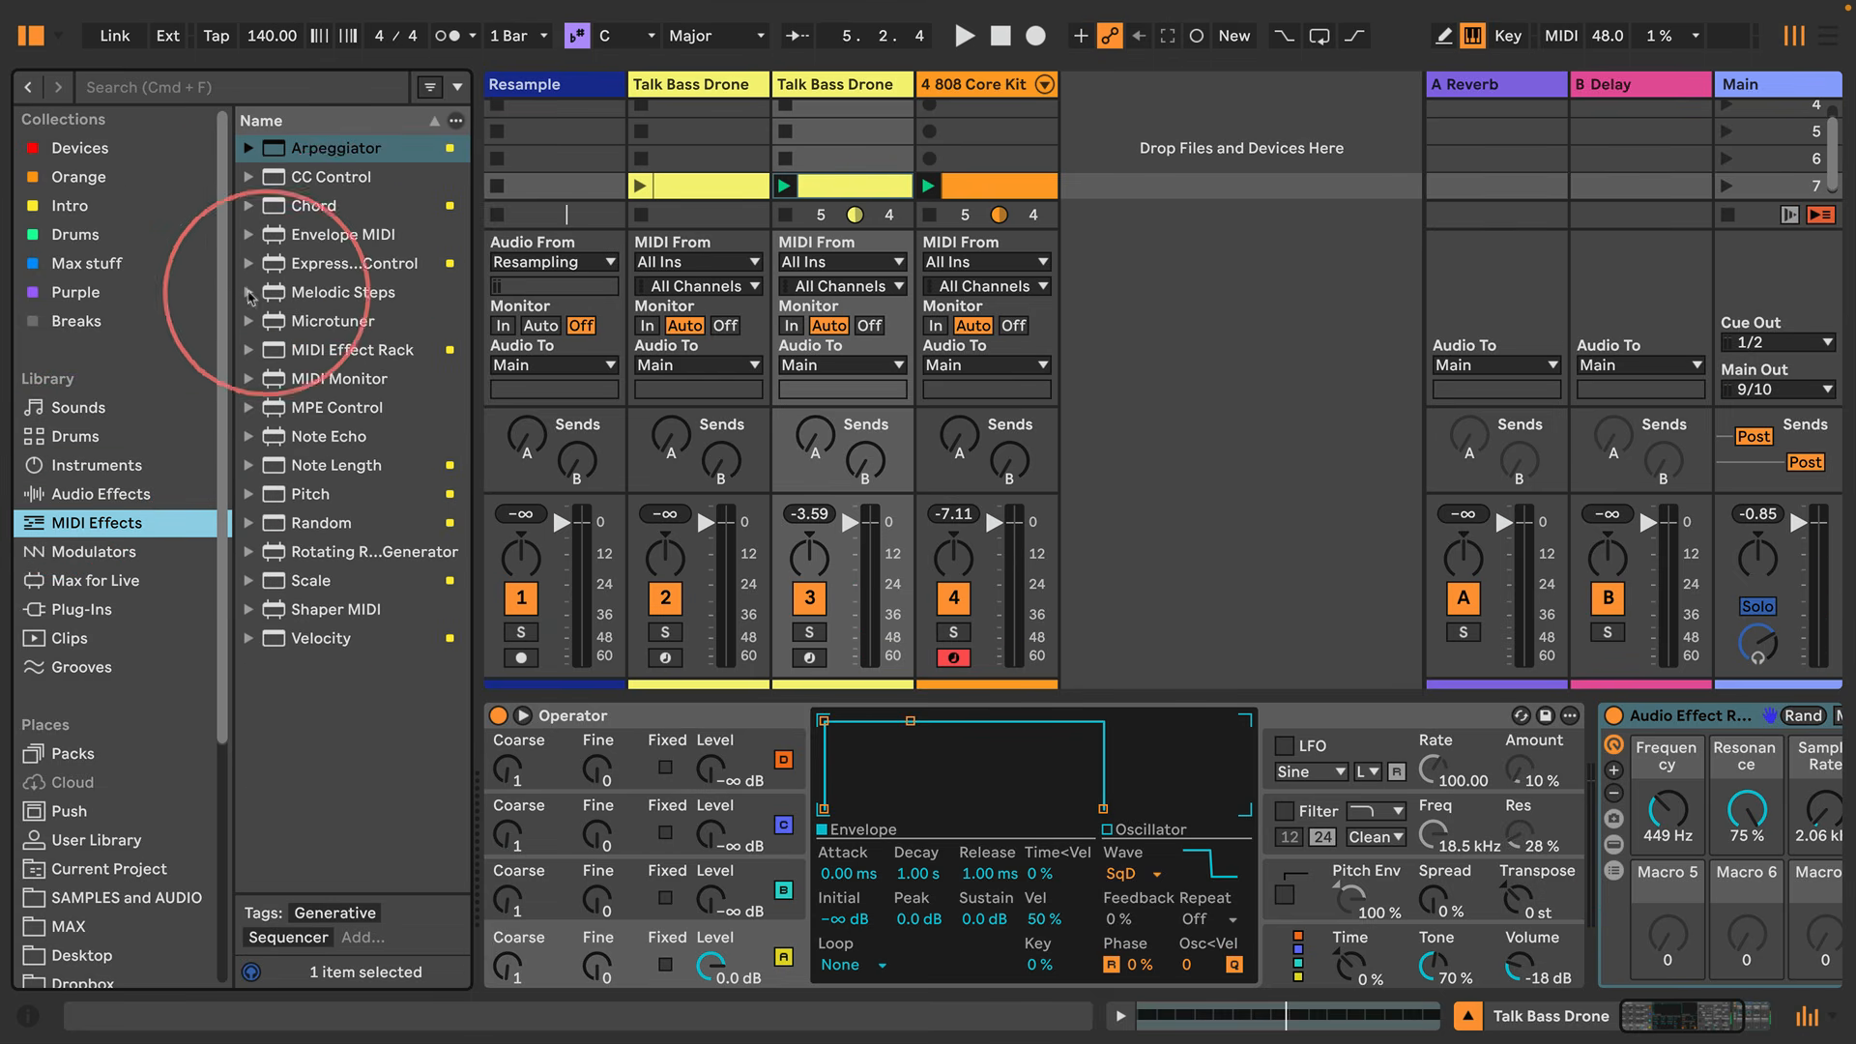
click(320, 263)
click(483, 717)
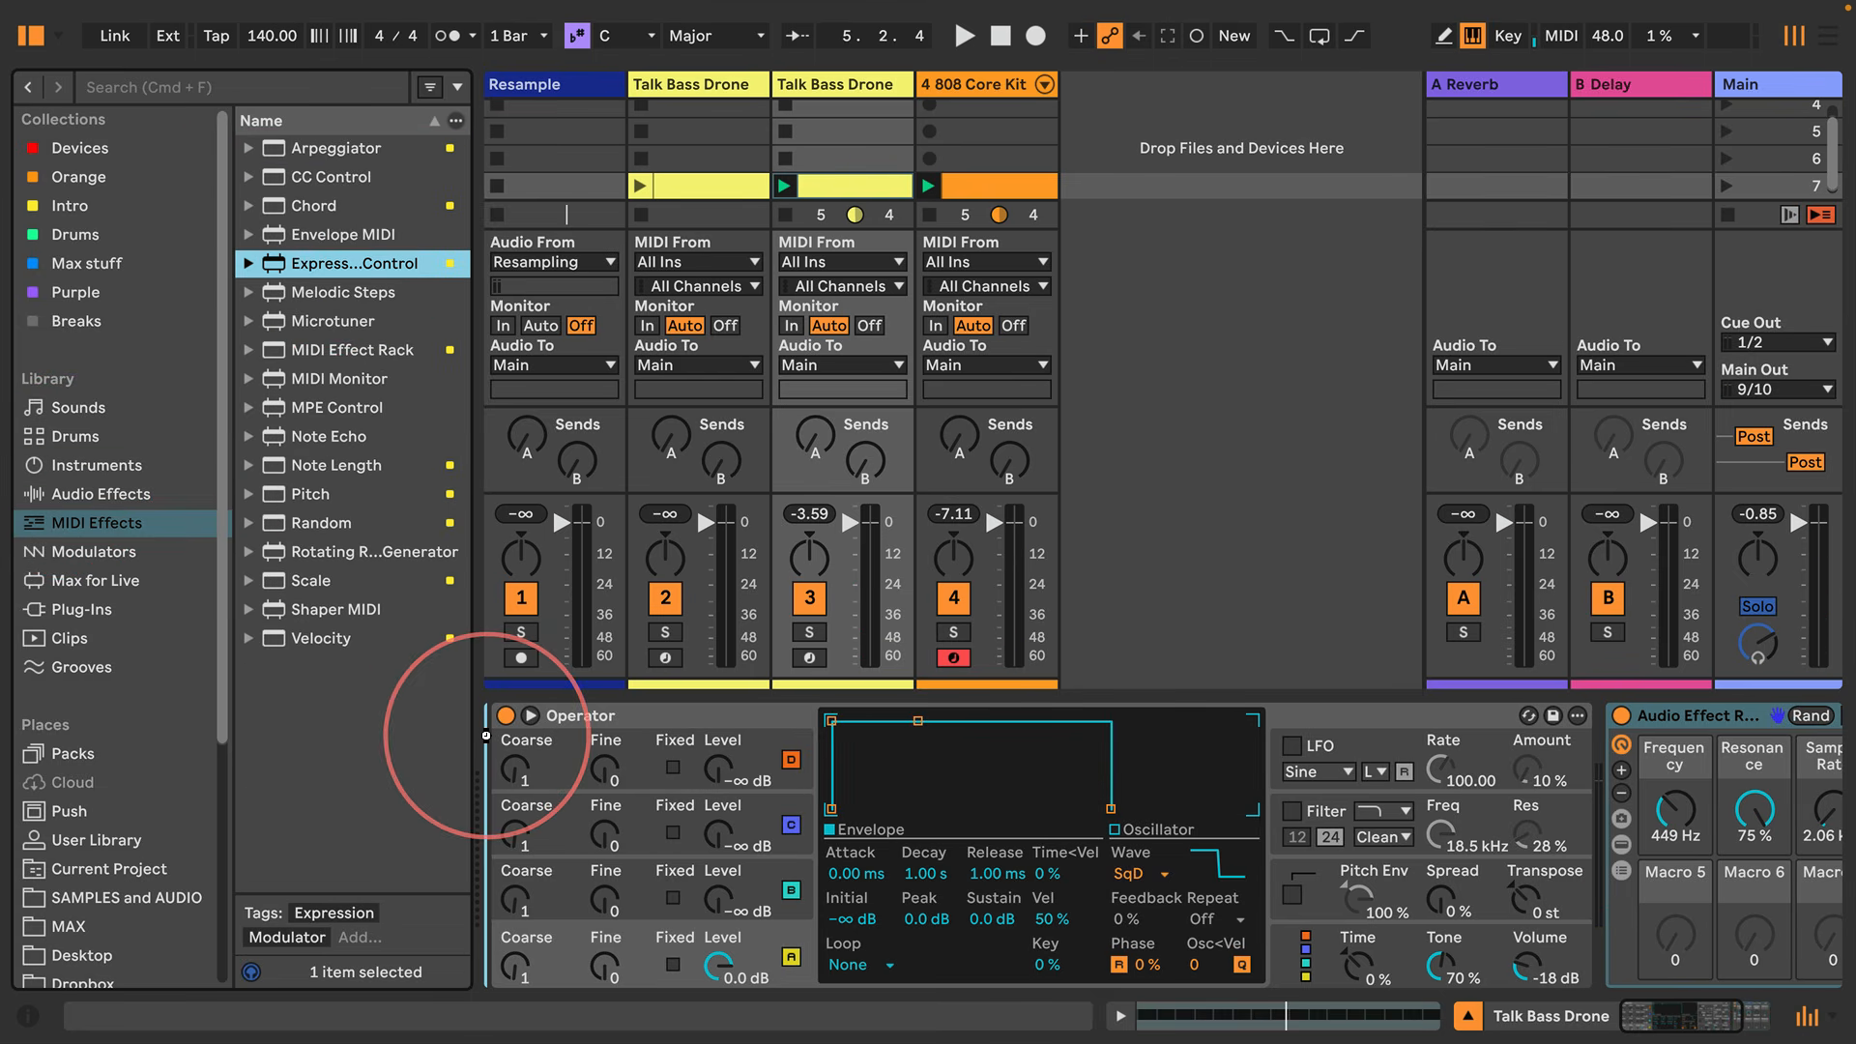
drag(487, 735, 487, 737)
key(super+alt+b)
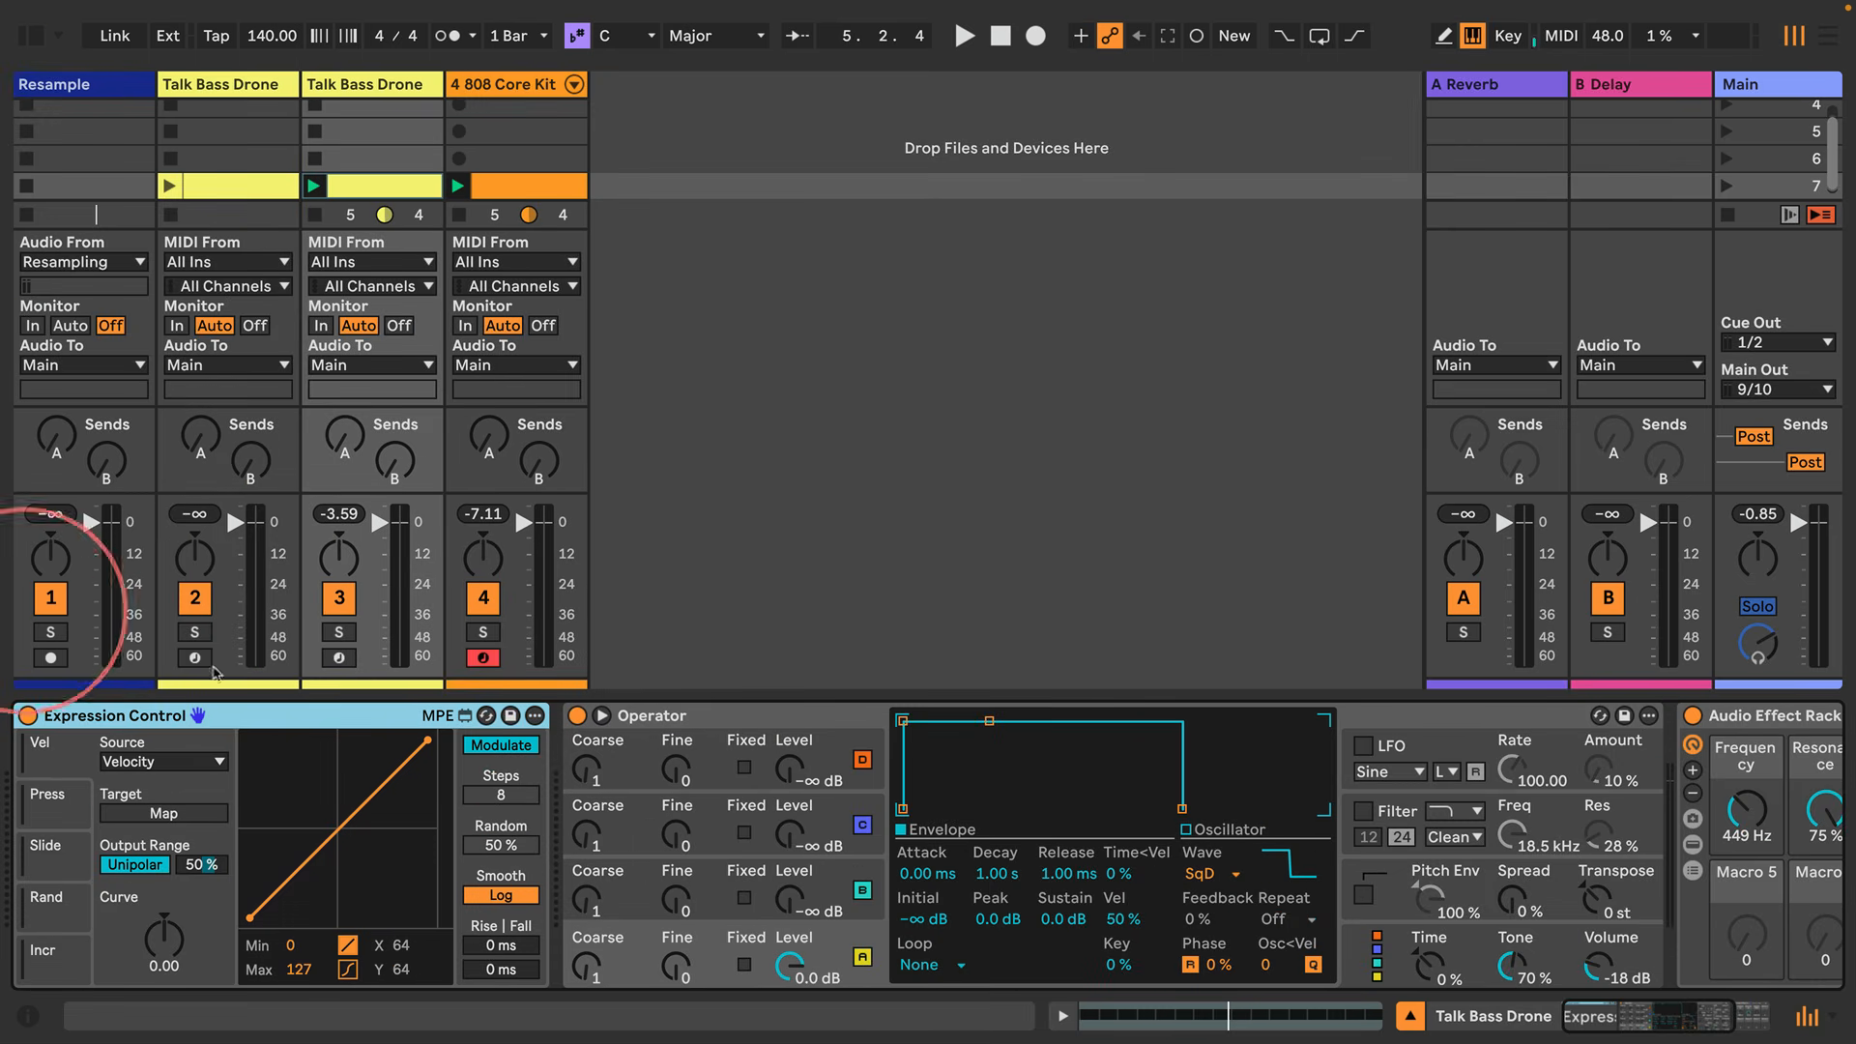
Map Expression Control's Random source to the rack's Frequency macro in Remote mode and collapse Operator
click(47, 900)
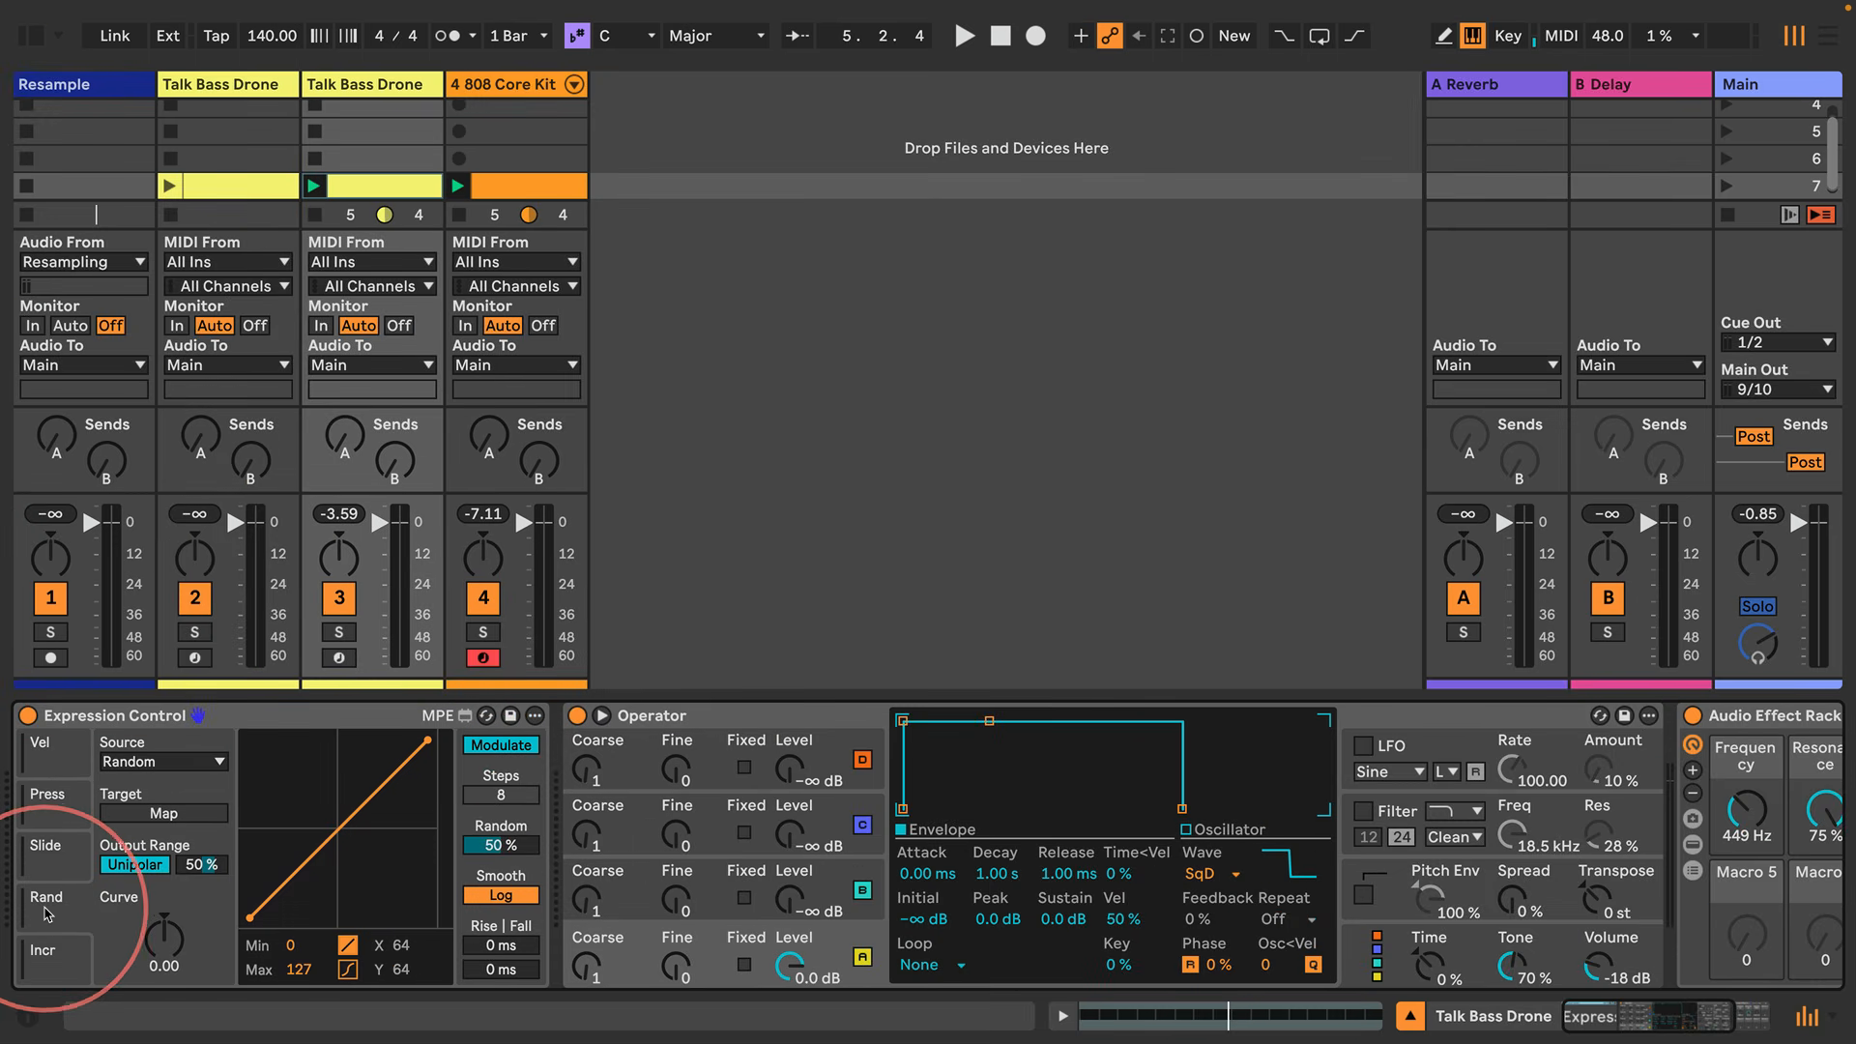
click(501, 744)
click(164, 813)
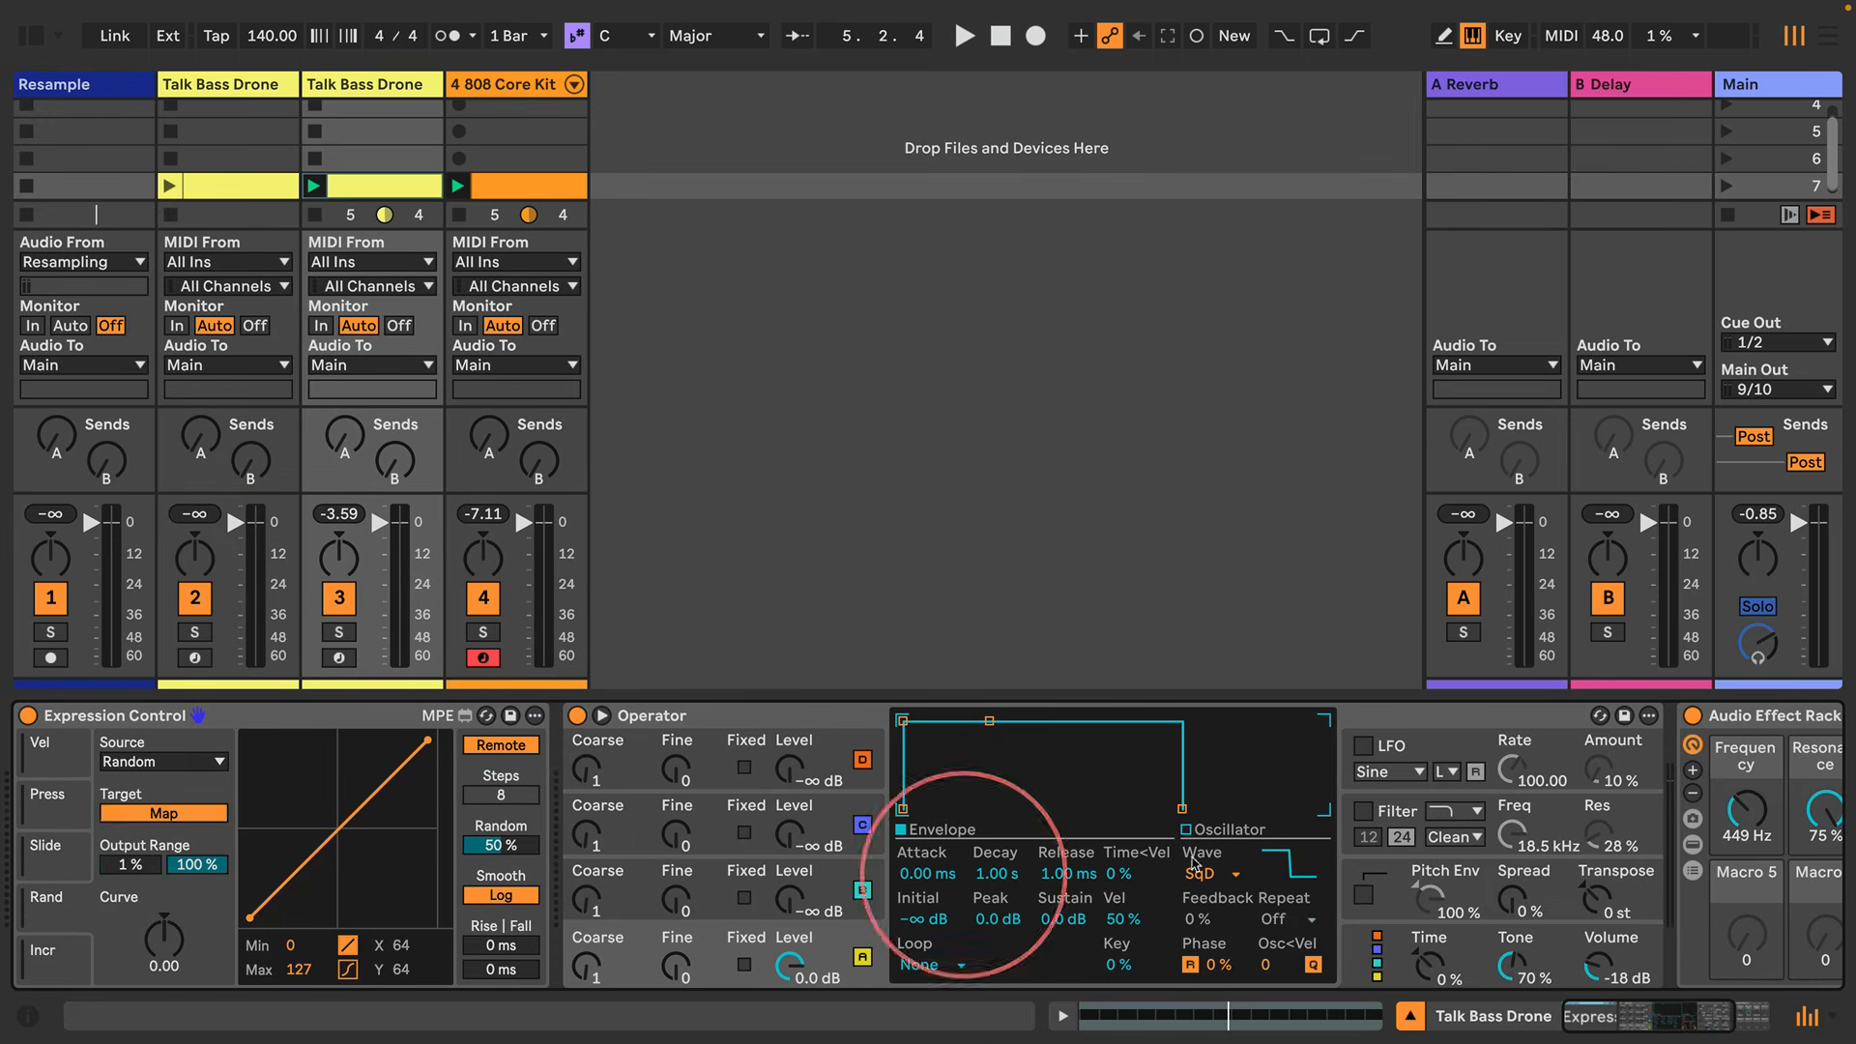
click(1745, 808)
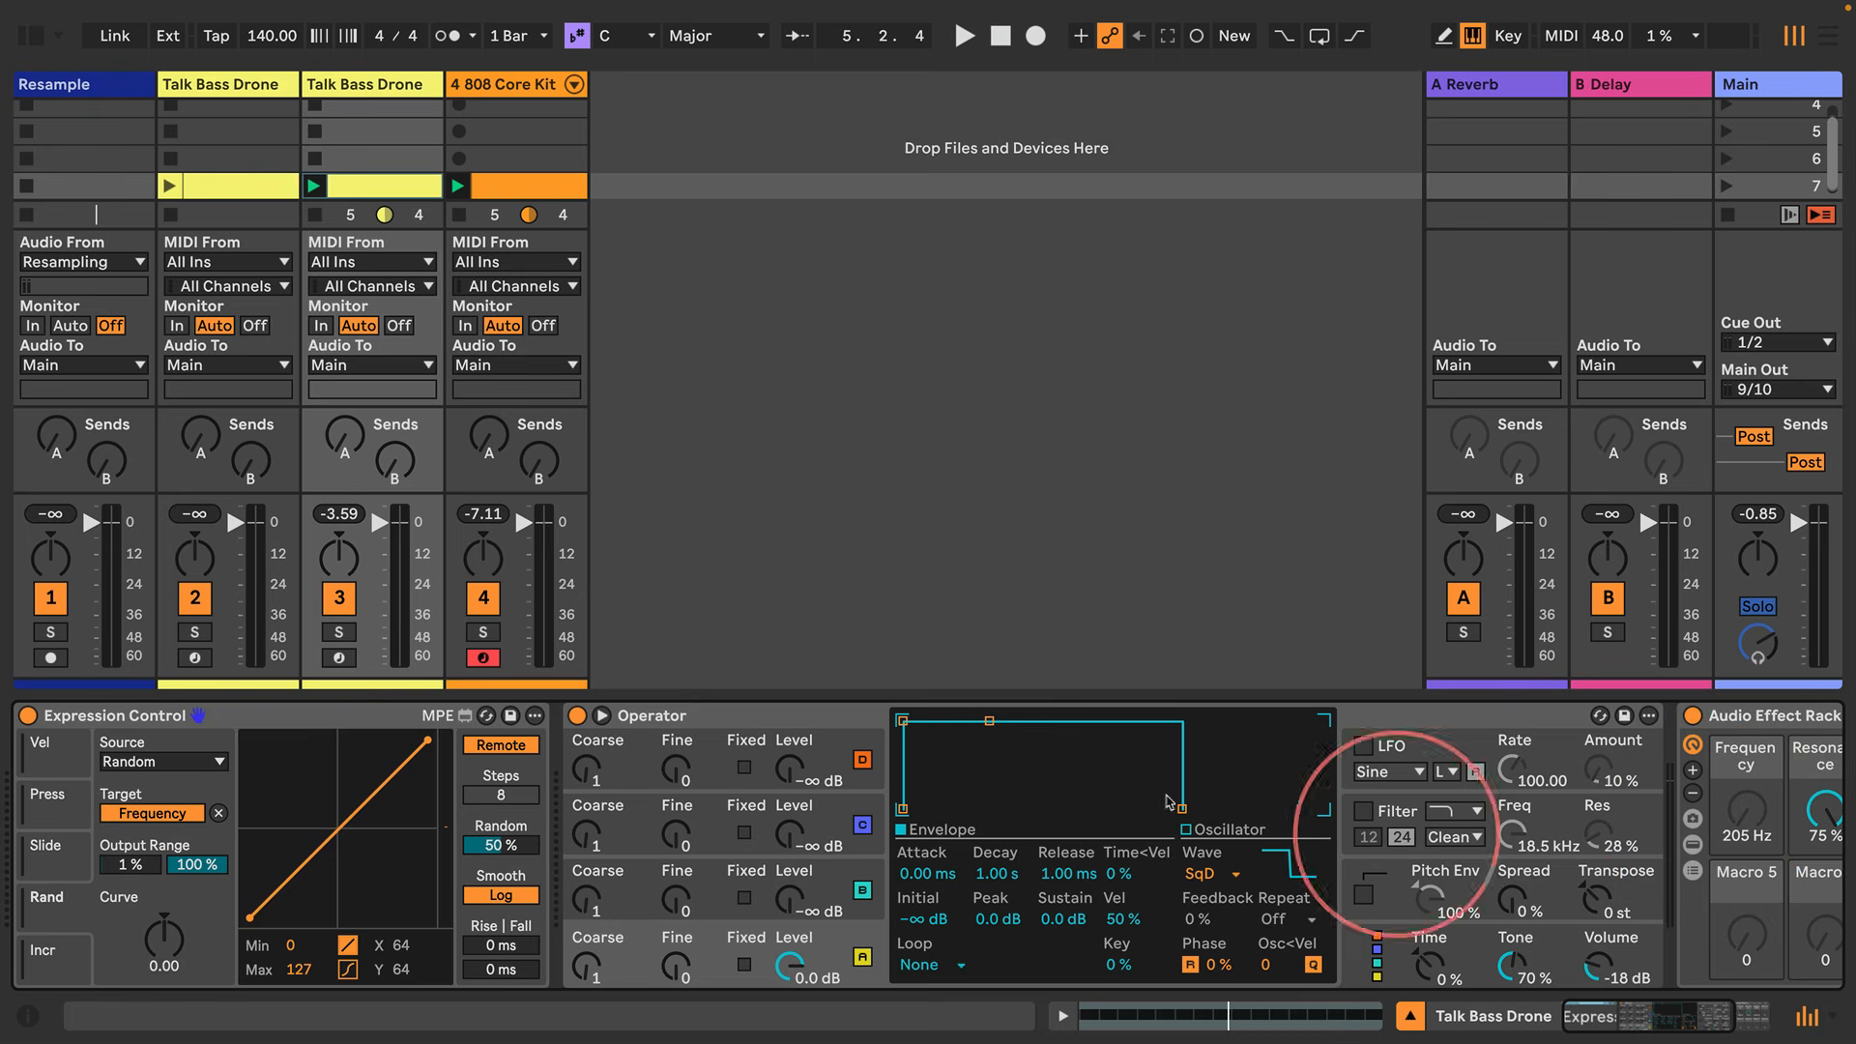
double_click(764, 715)
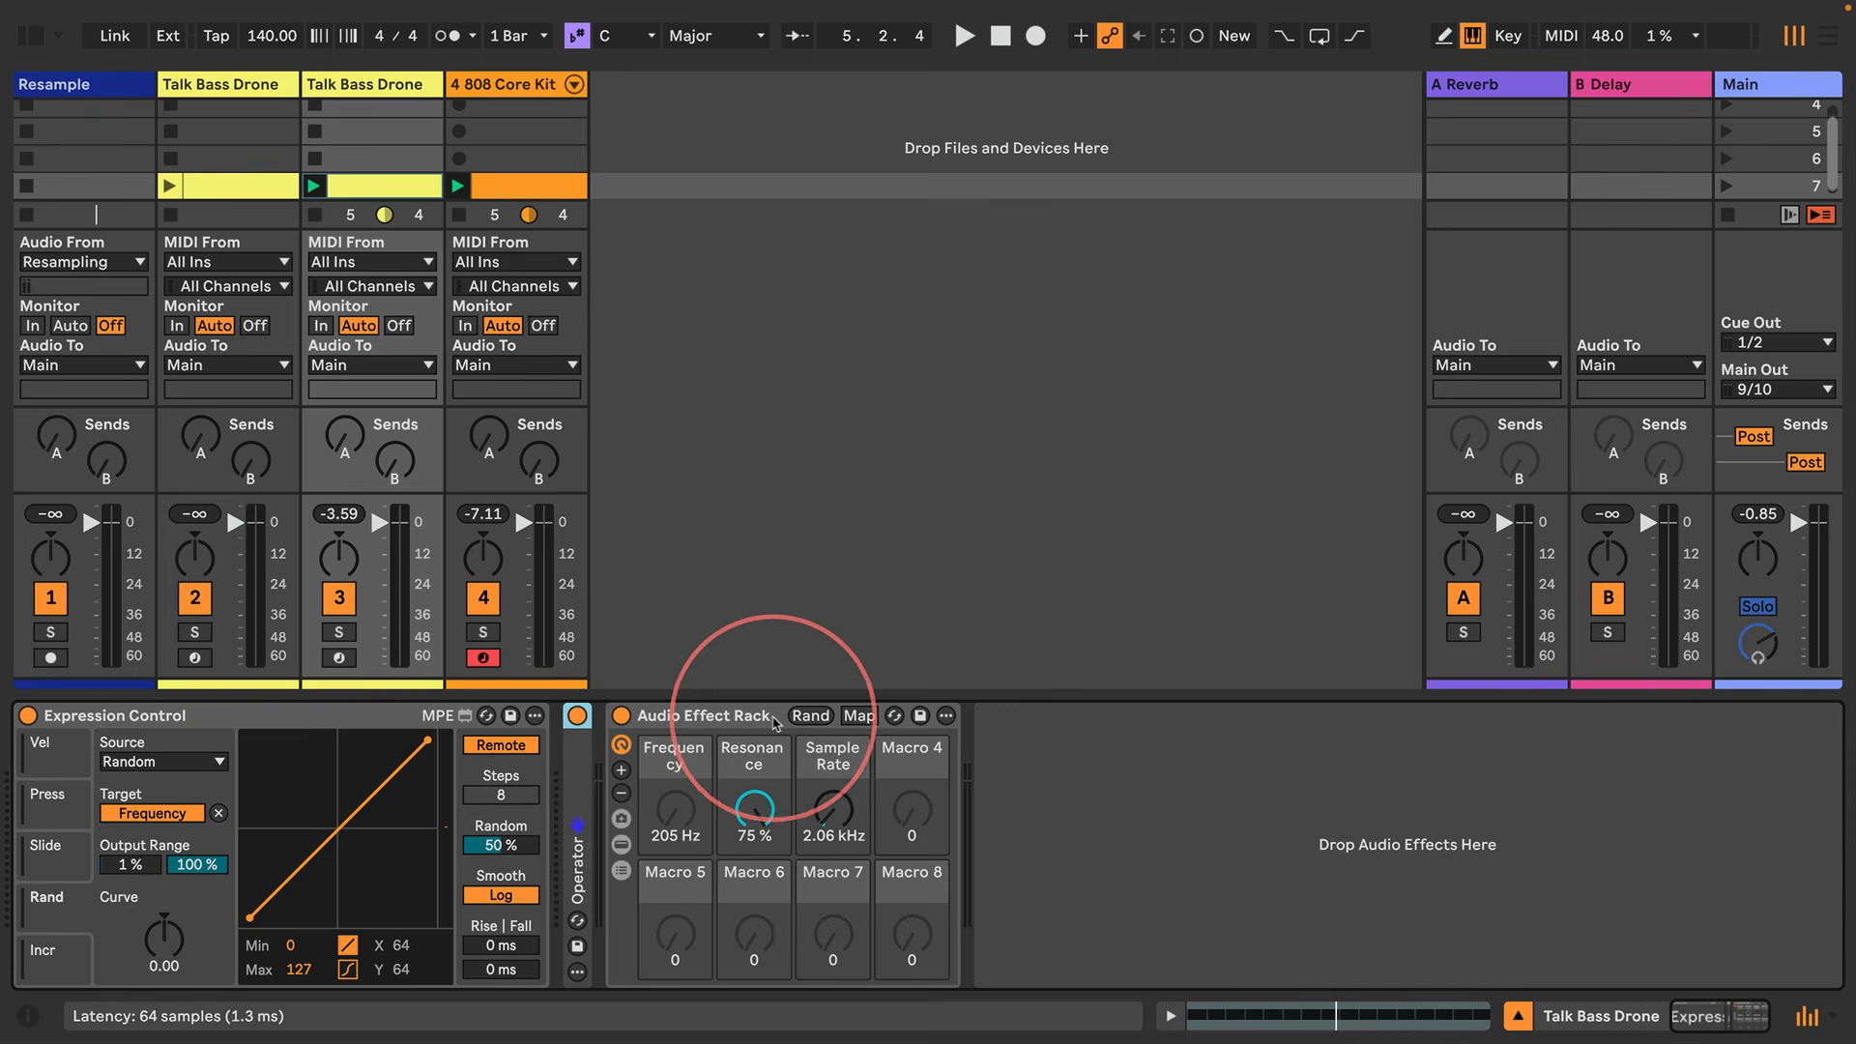
Change Expression Control's Increment source to Random and map it to the rack's Sample Rate macro in Remote mode
click(49, 955)
click(163, 762)
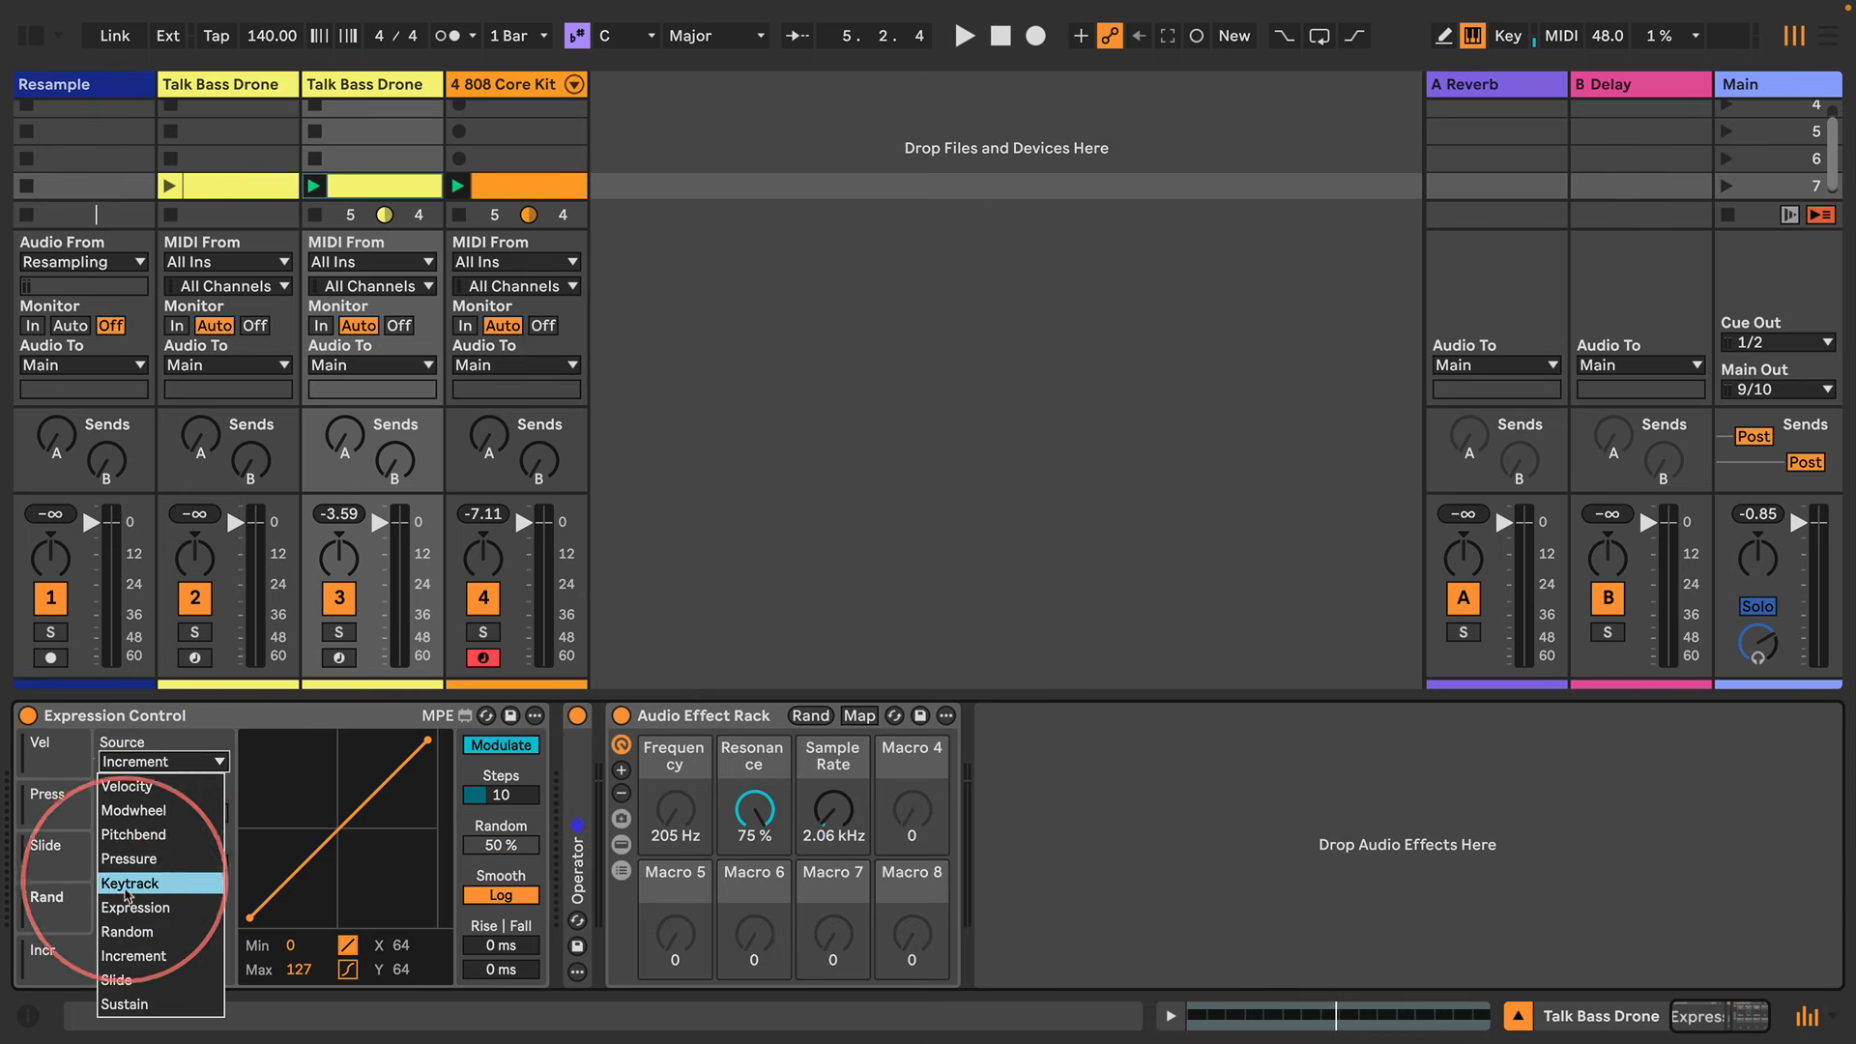
click(152, 934)
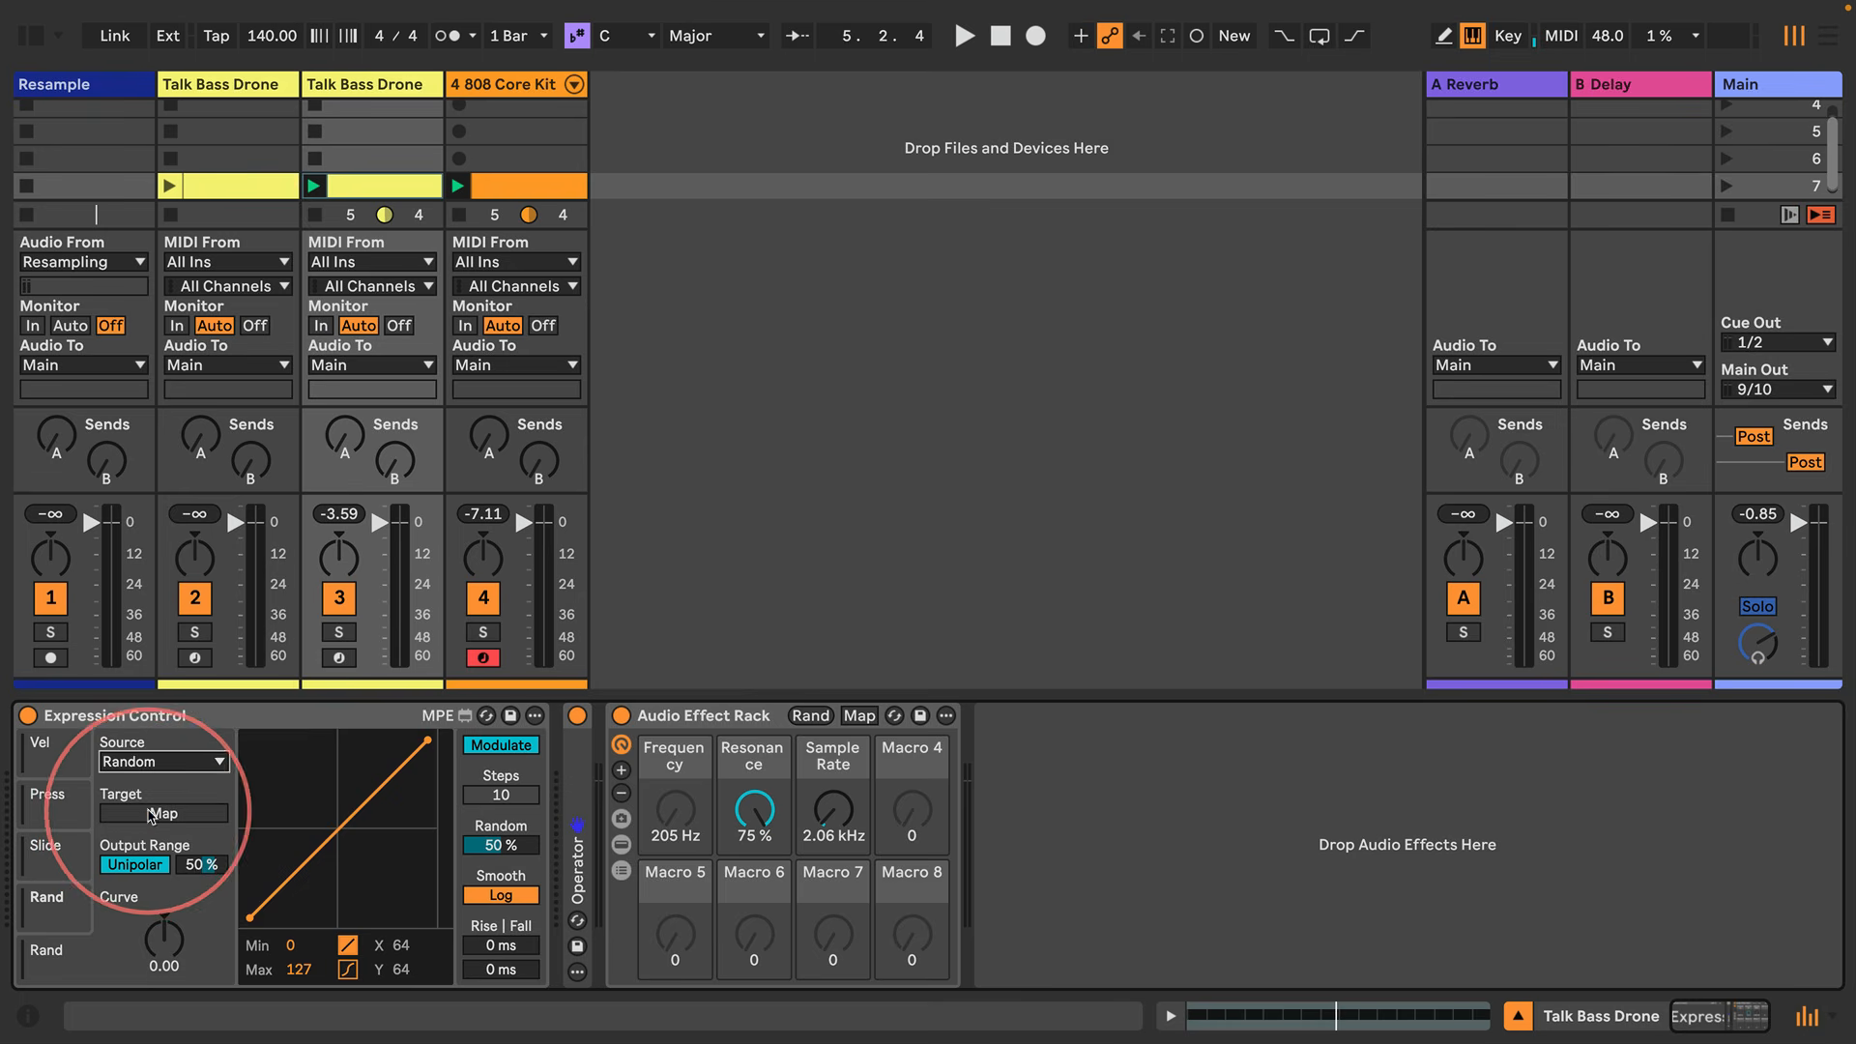
click(822, 817)
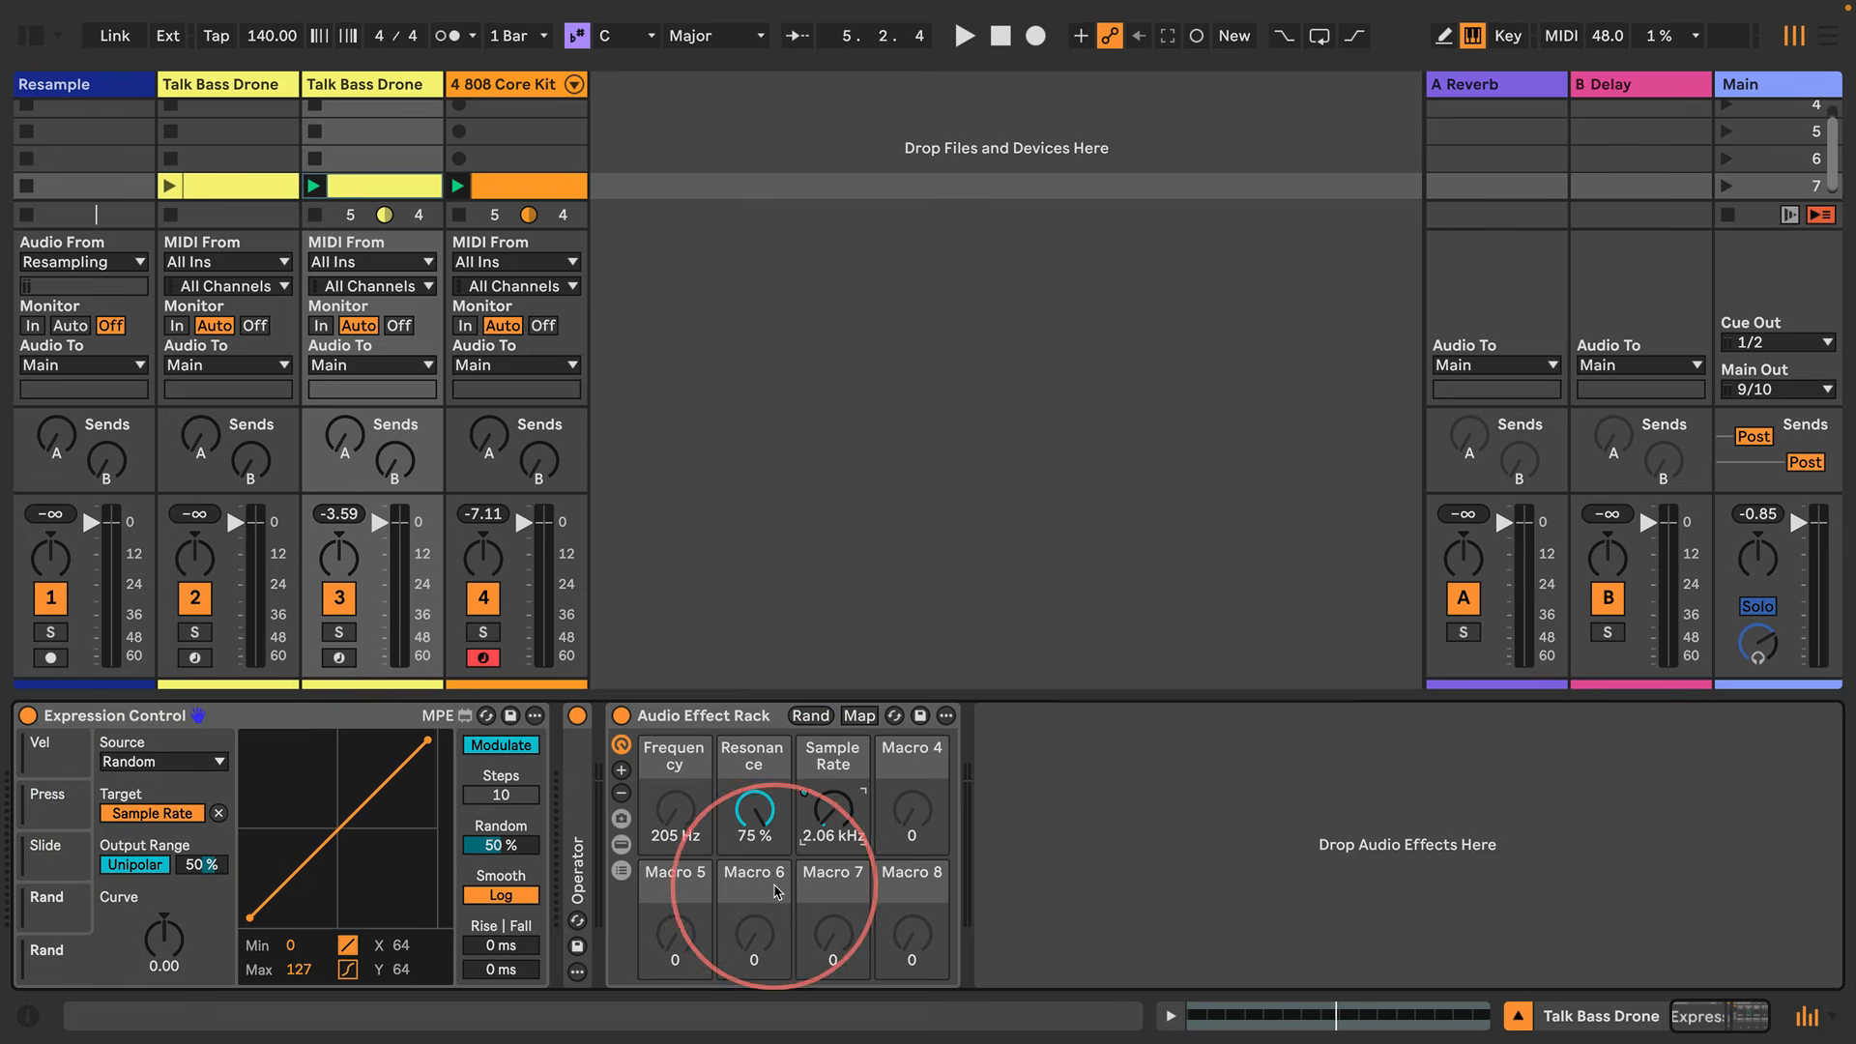
click(501, 745)
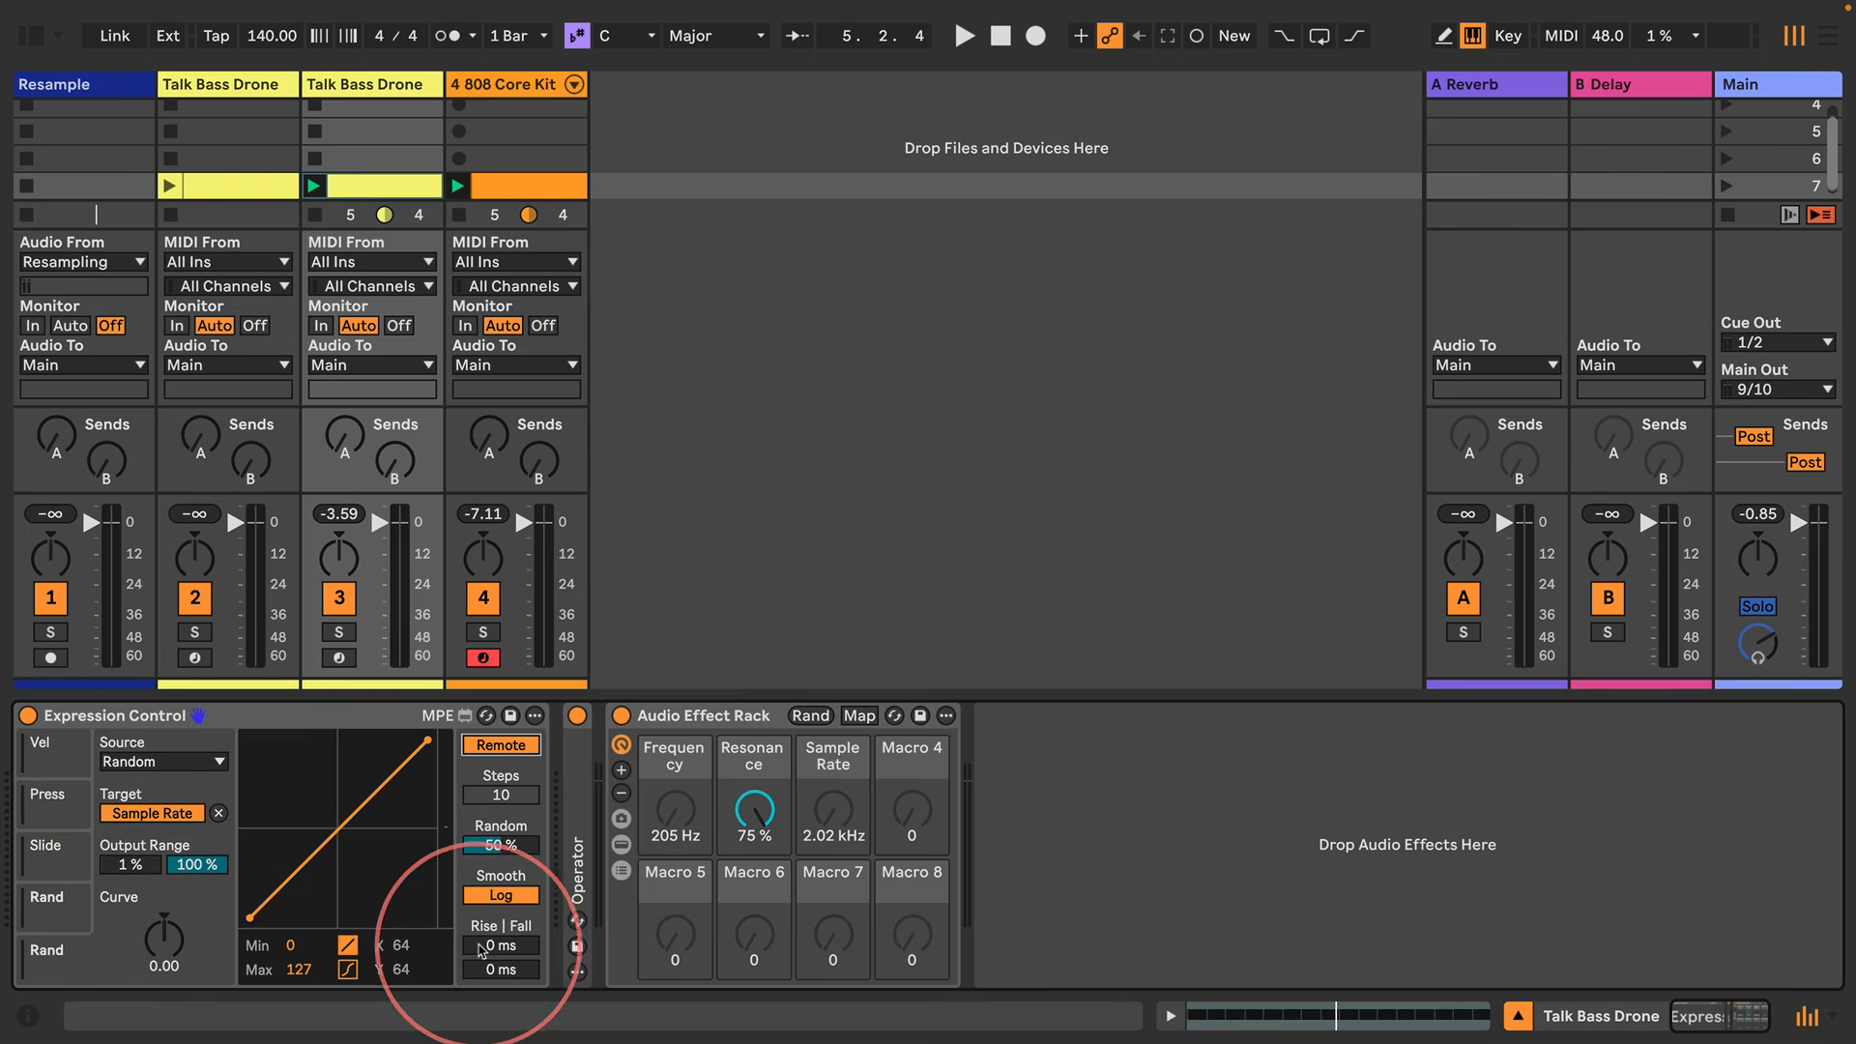
Set the Rise and Fall smoothing of both Random mappings to 200 ms and play the clips
text(20)
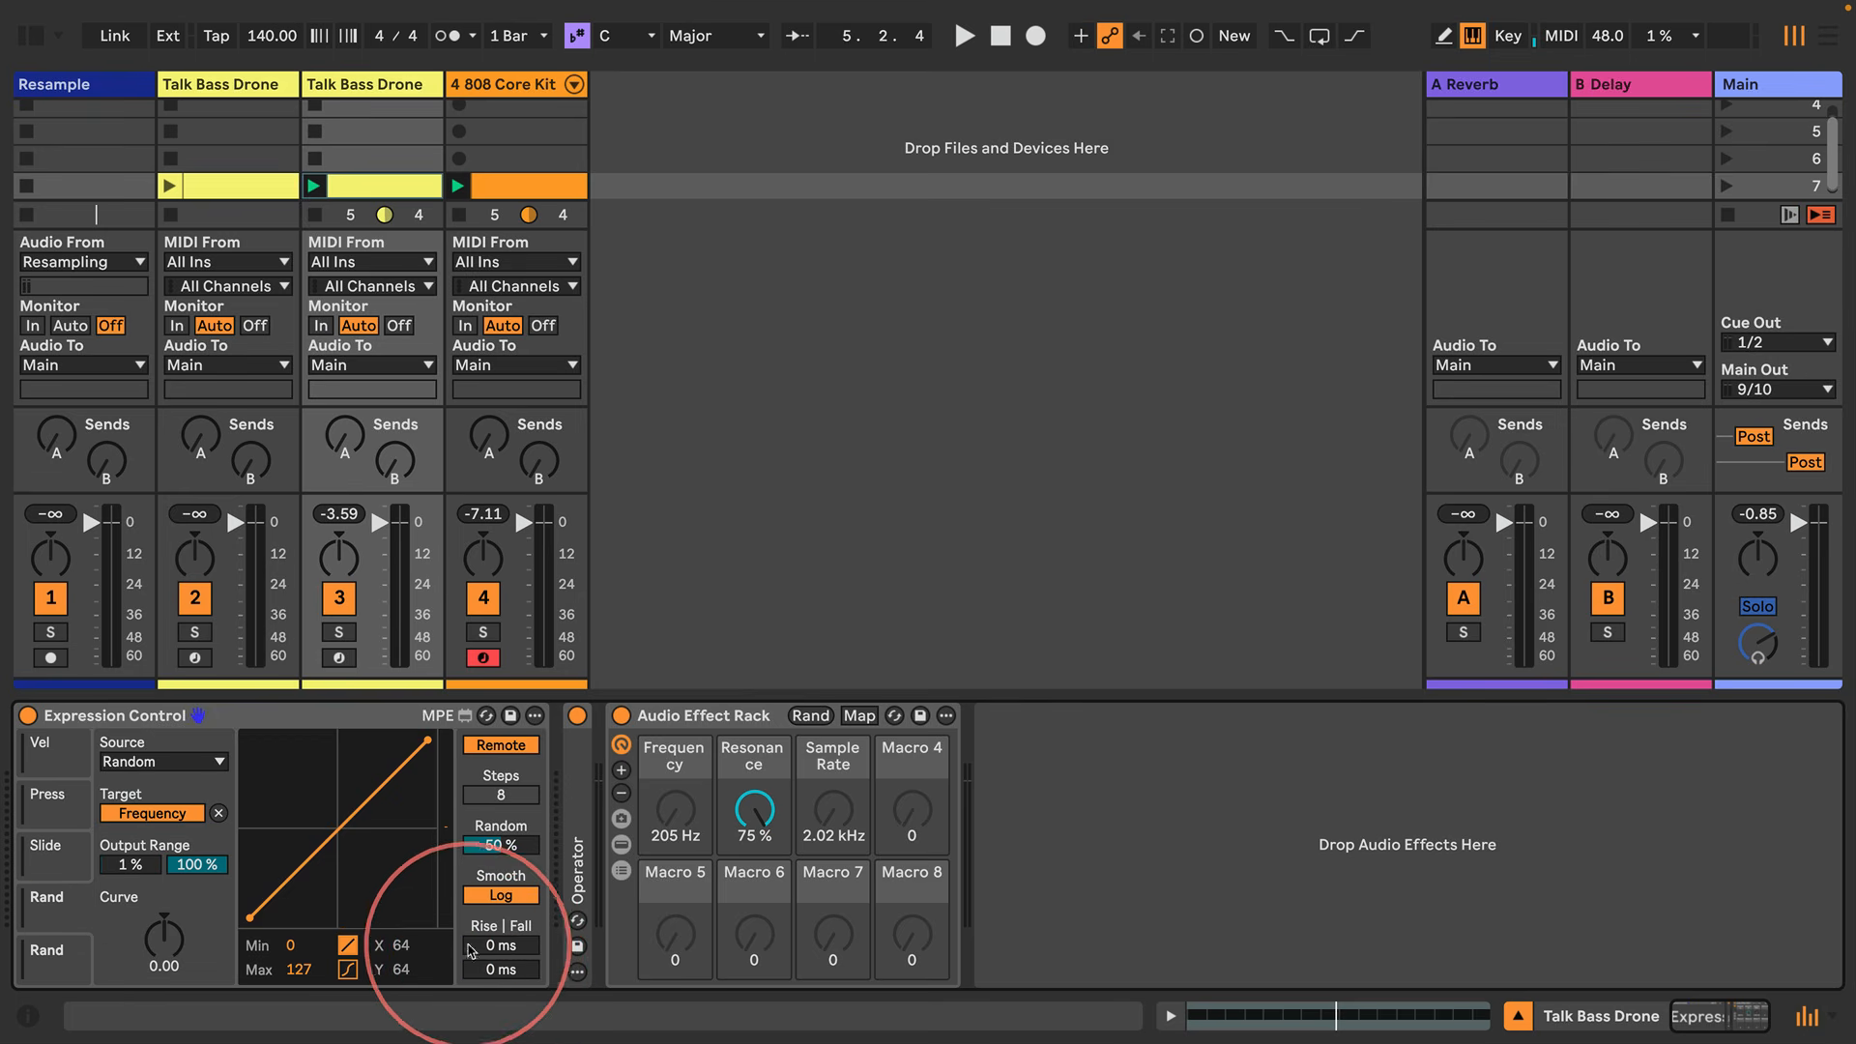
click(471, 950)
text(20)
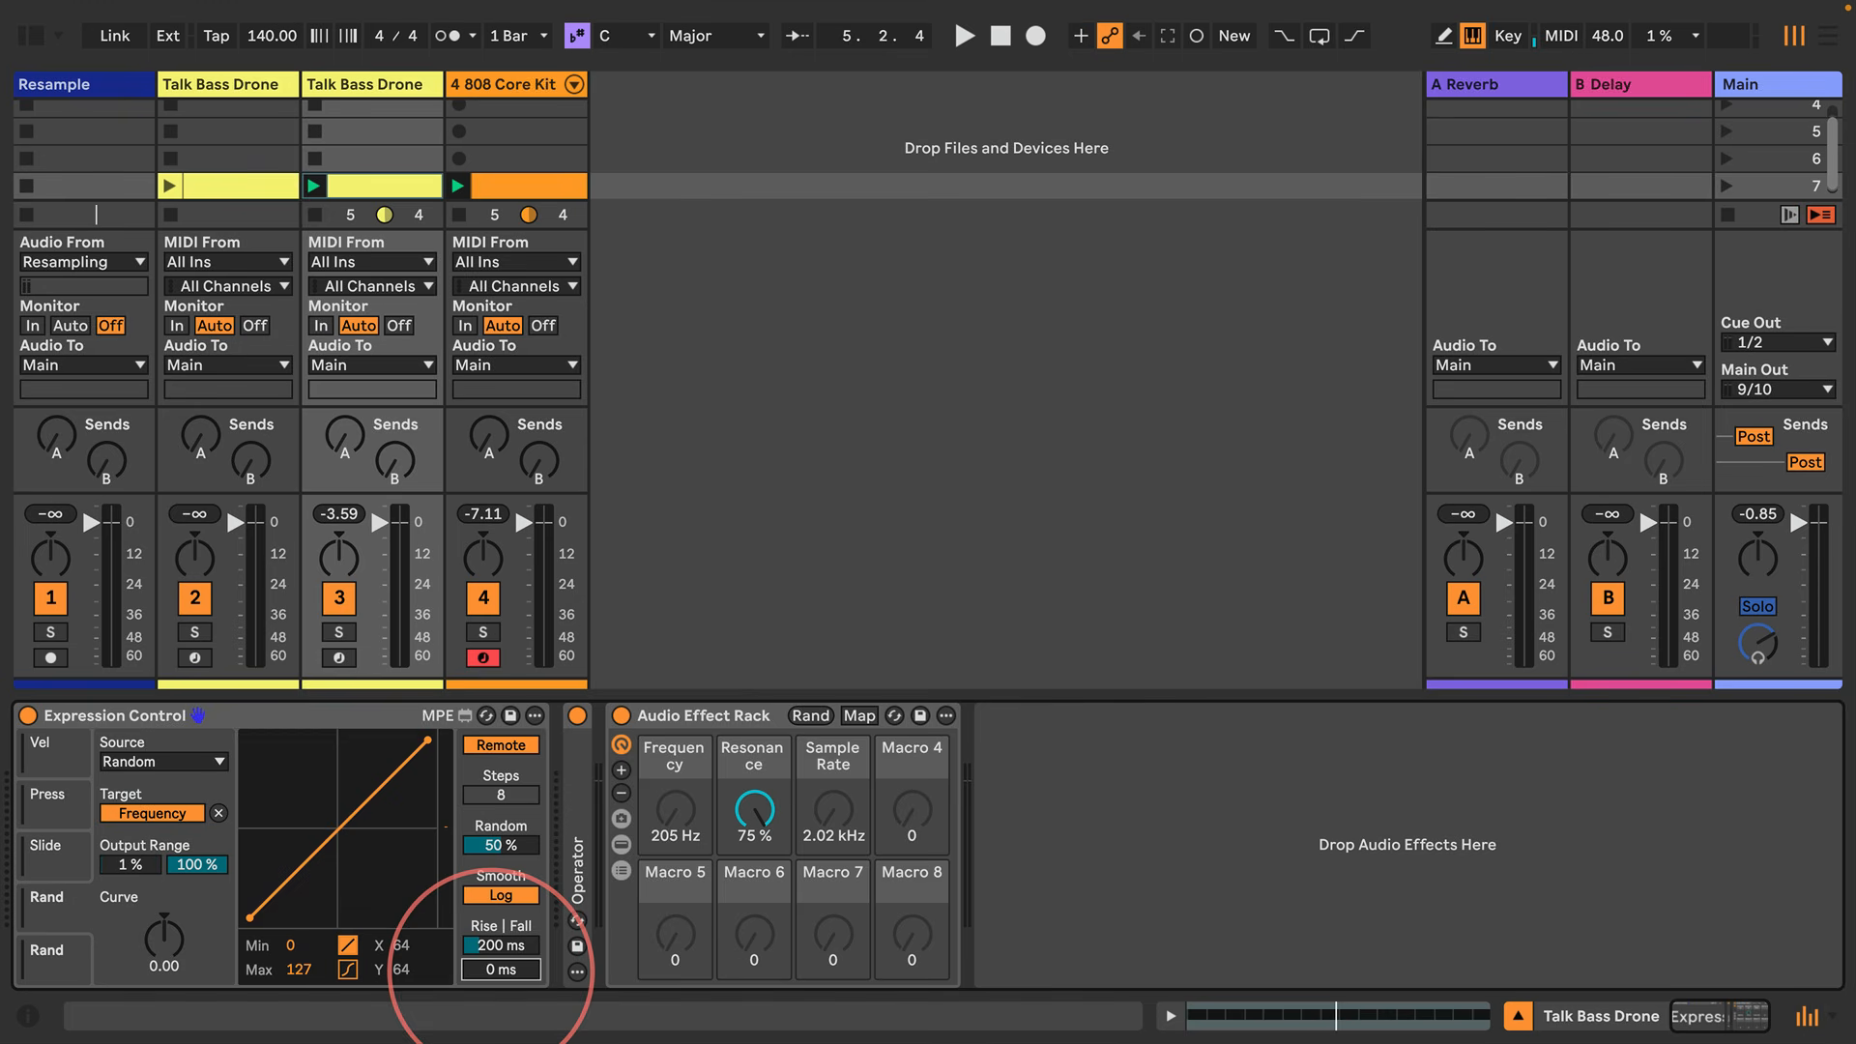
key(space)
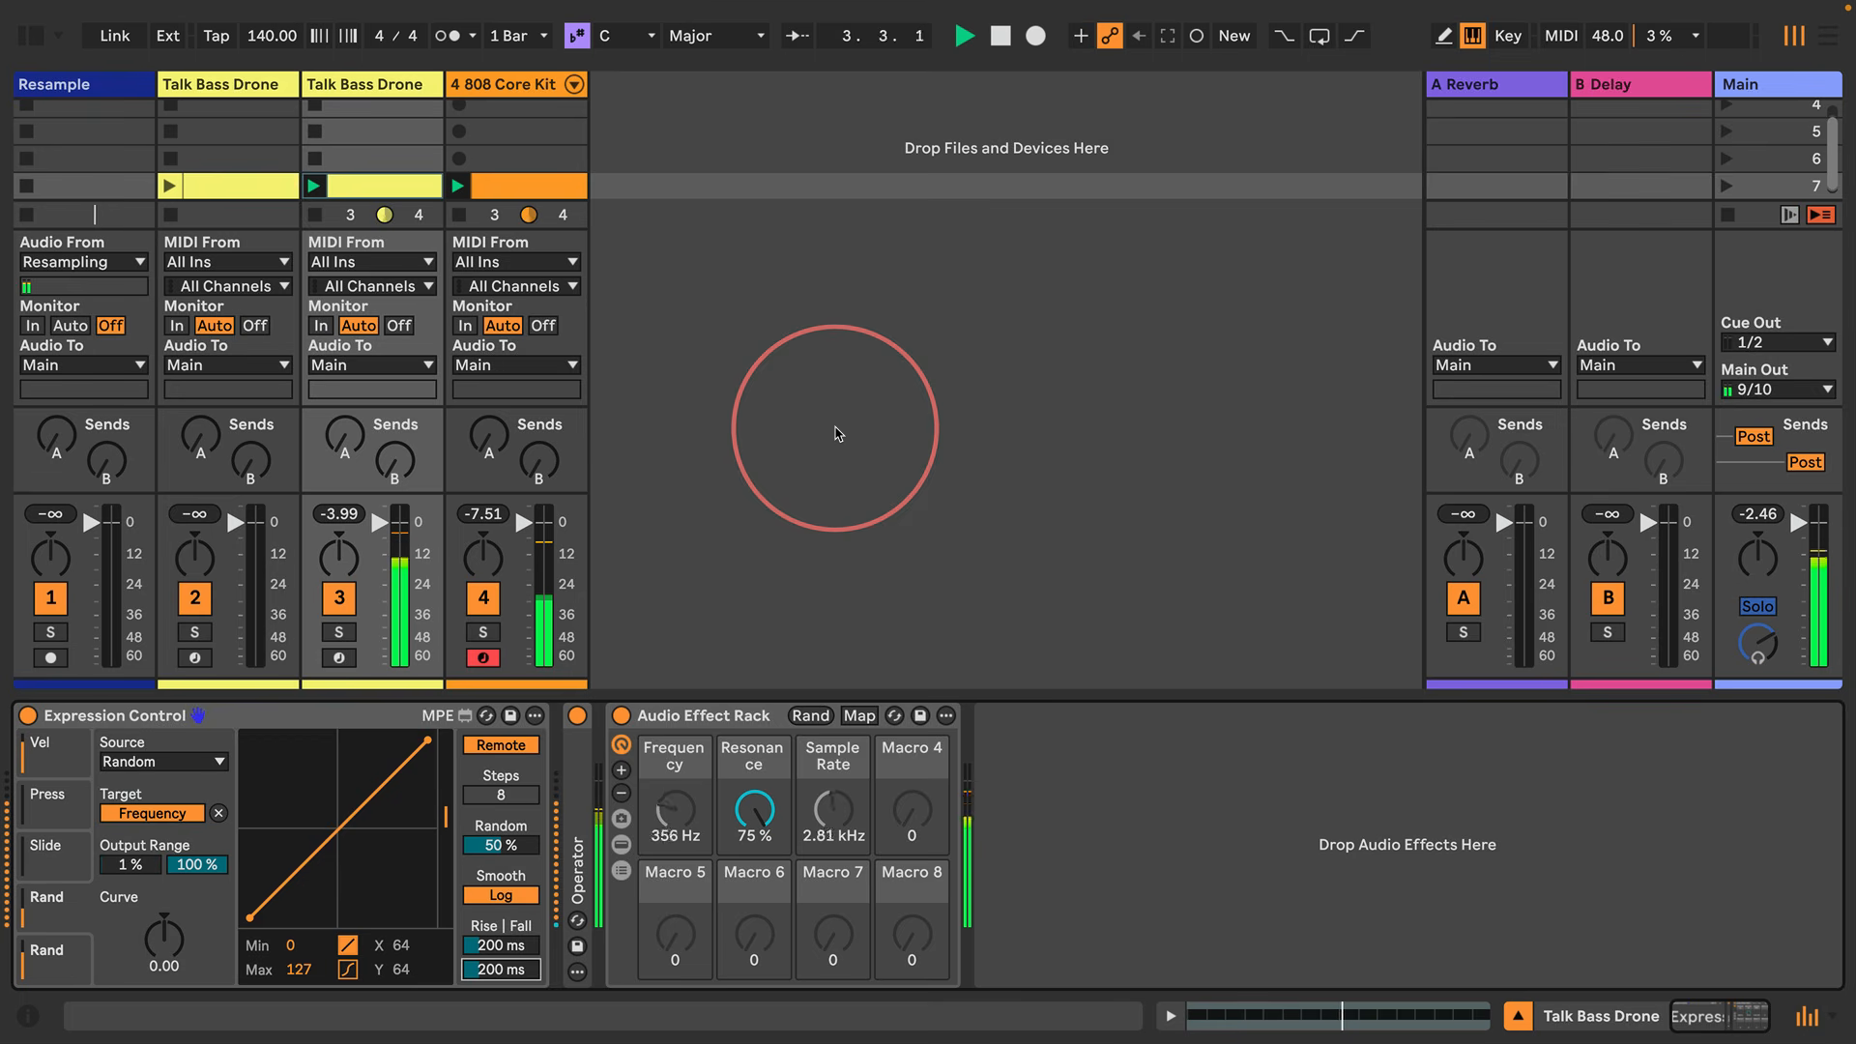
Reopen and widen the browser, find the Random MIDI effect, and insert it between Expression Control and Operator
click(31, 36)
drag(247, 438, 650, 476)
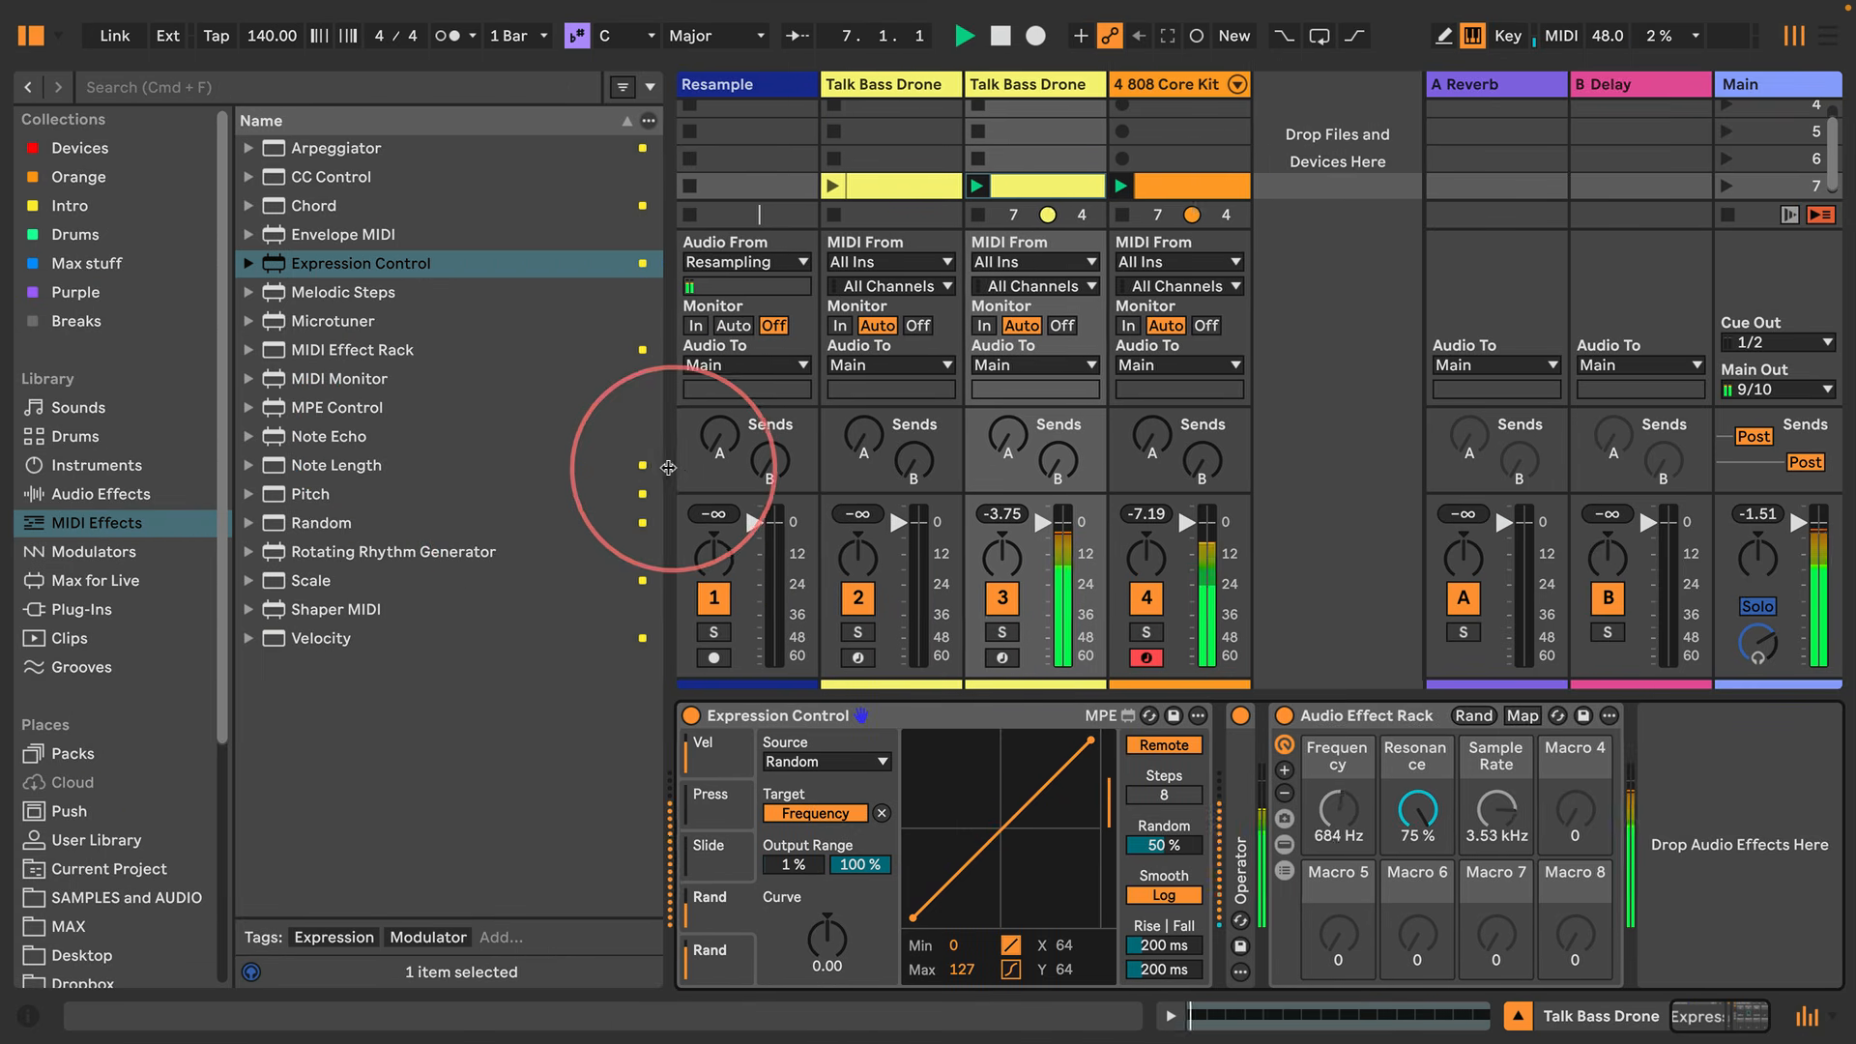
click(82, 496)
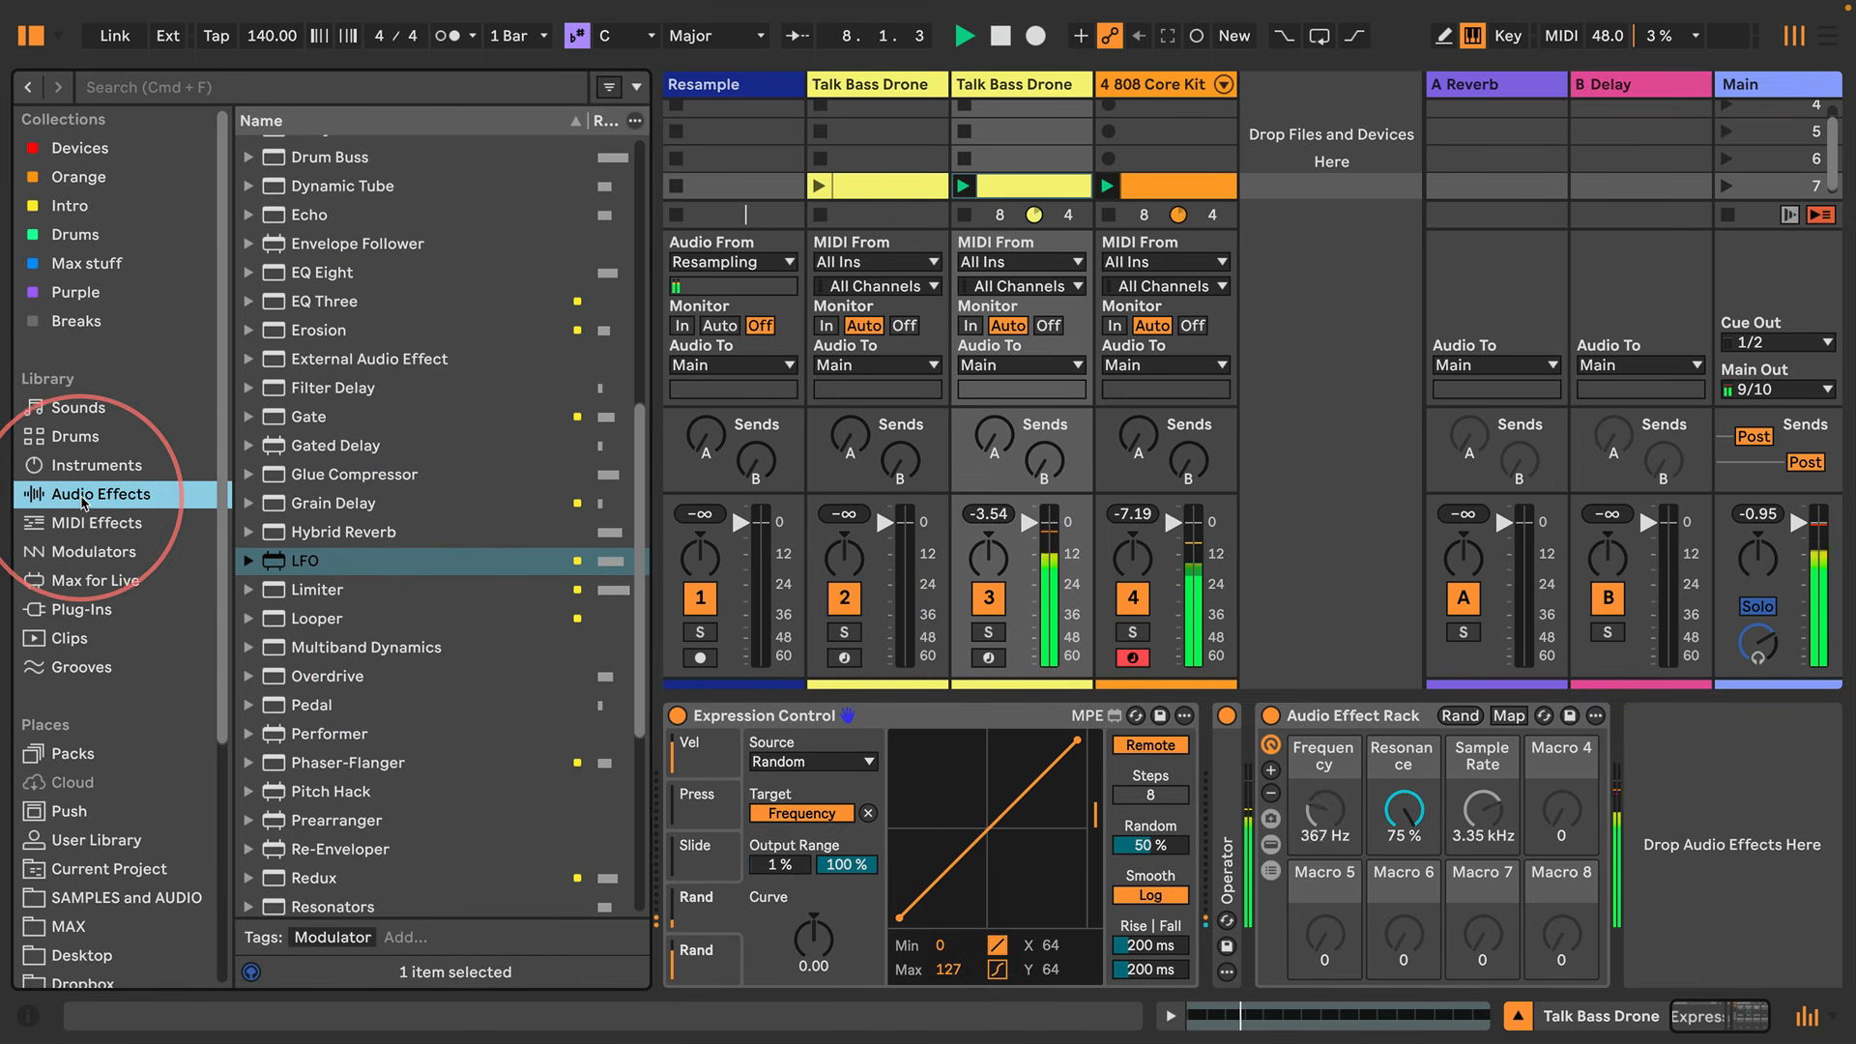
click(92, 552)
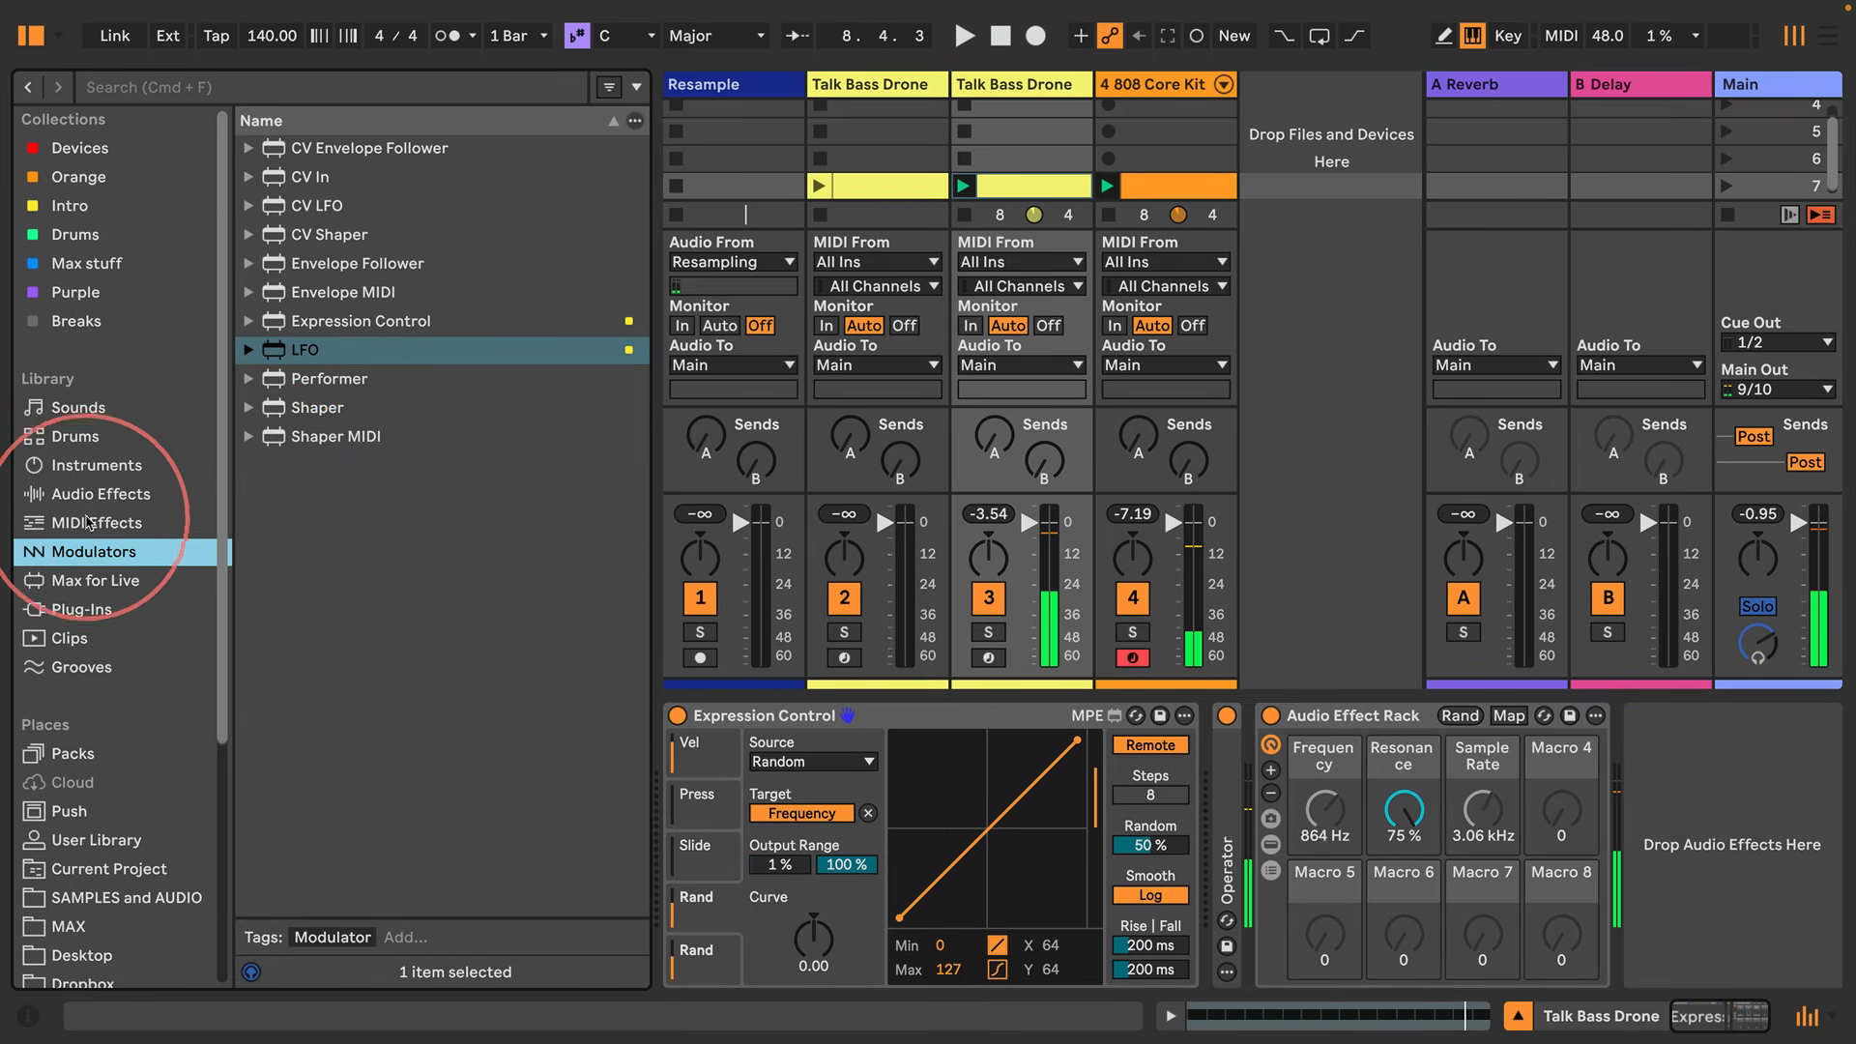
click(87, 522)
mouse_move(321, 522)
mouse_down()
mouse_move(850, 619)
mouse_move(1216, 788)
mouse_up()
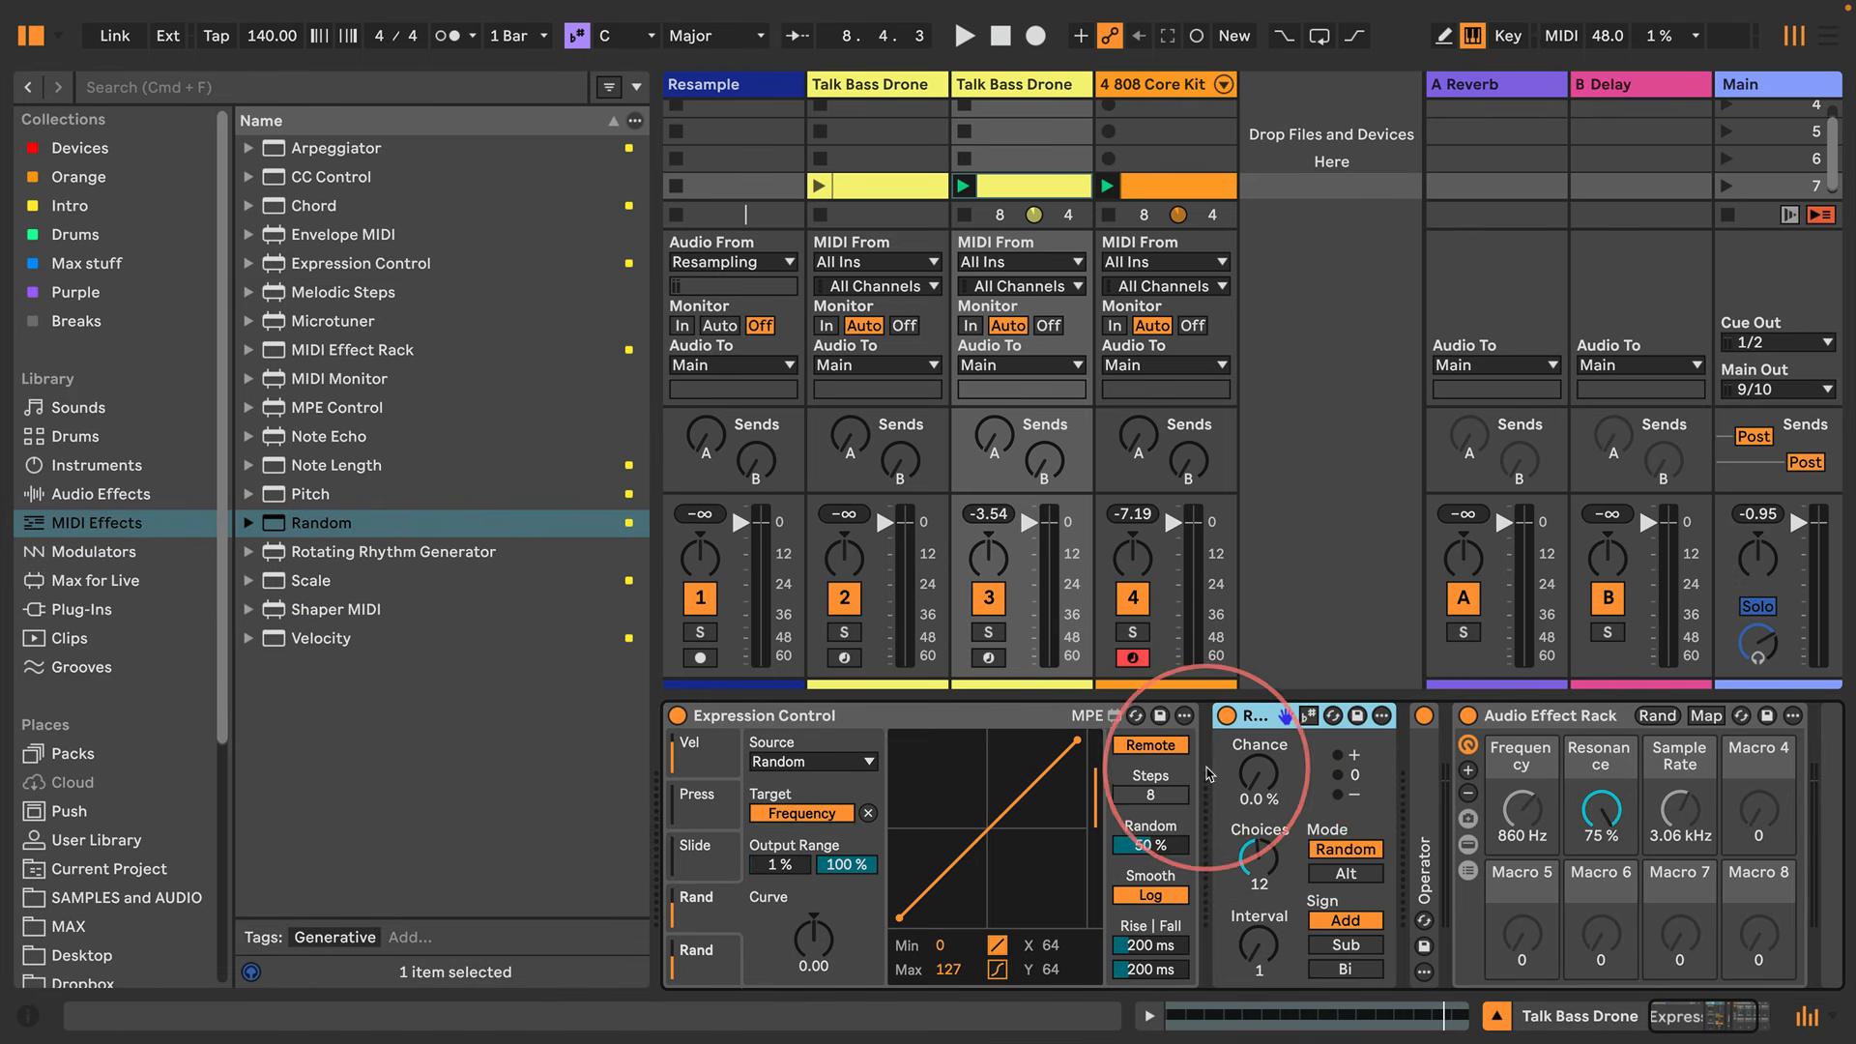
Set the scale to Minor Pentatonic, configure Random to follow it with Bi sign, 5 choices and 100 % chance, and start playback
click(688, 35)
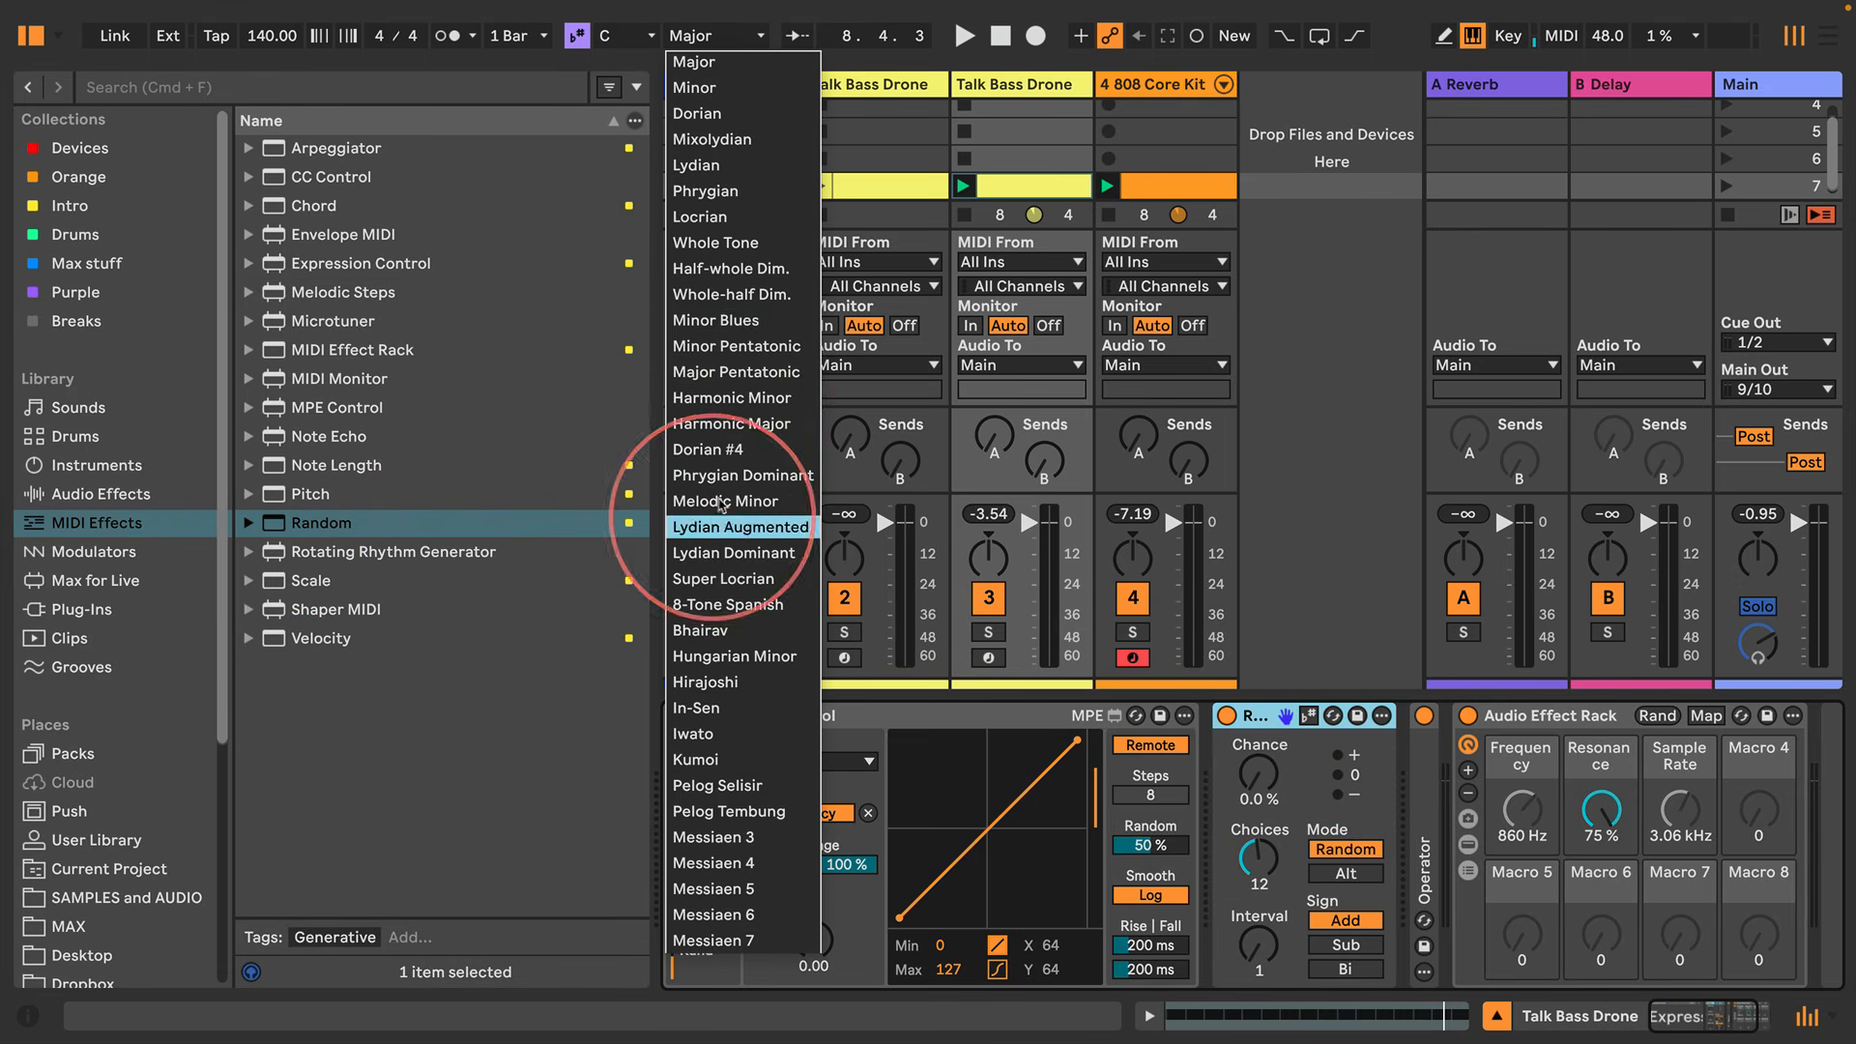
click(759, 346)
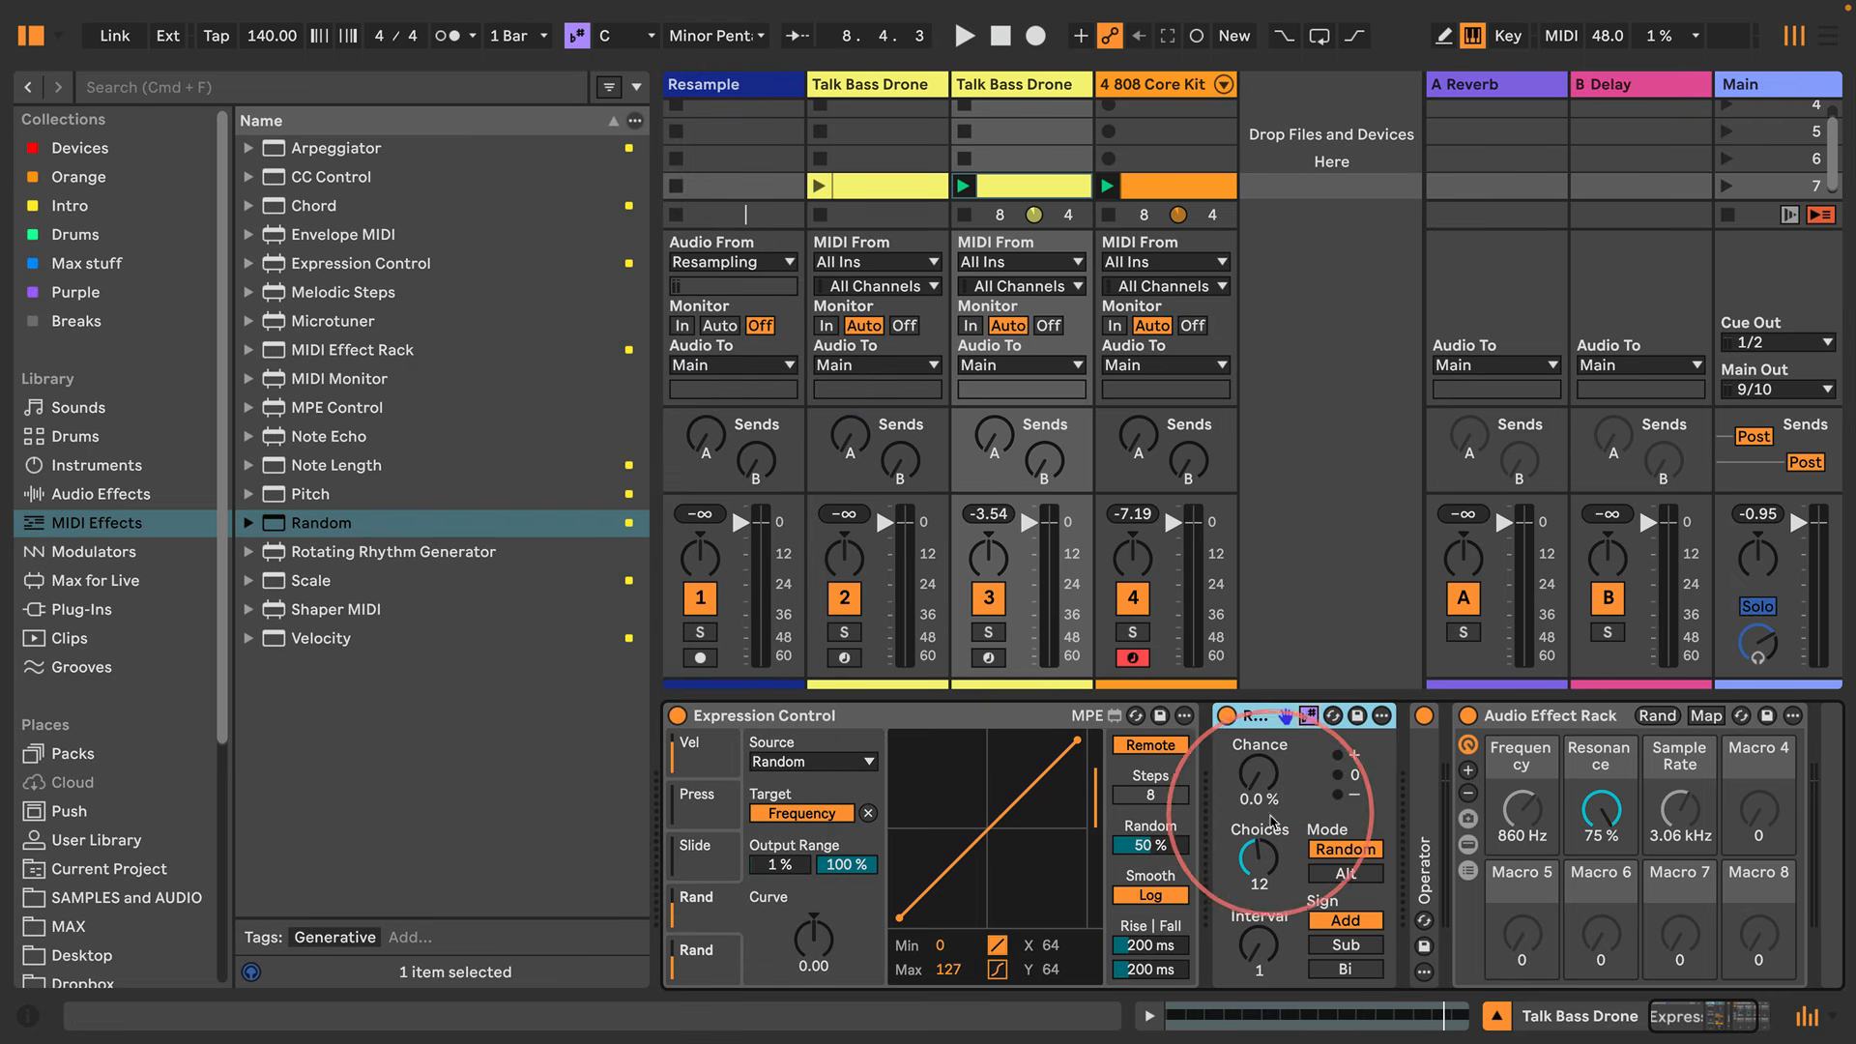
click(1345, 969)
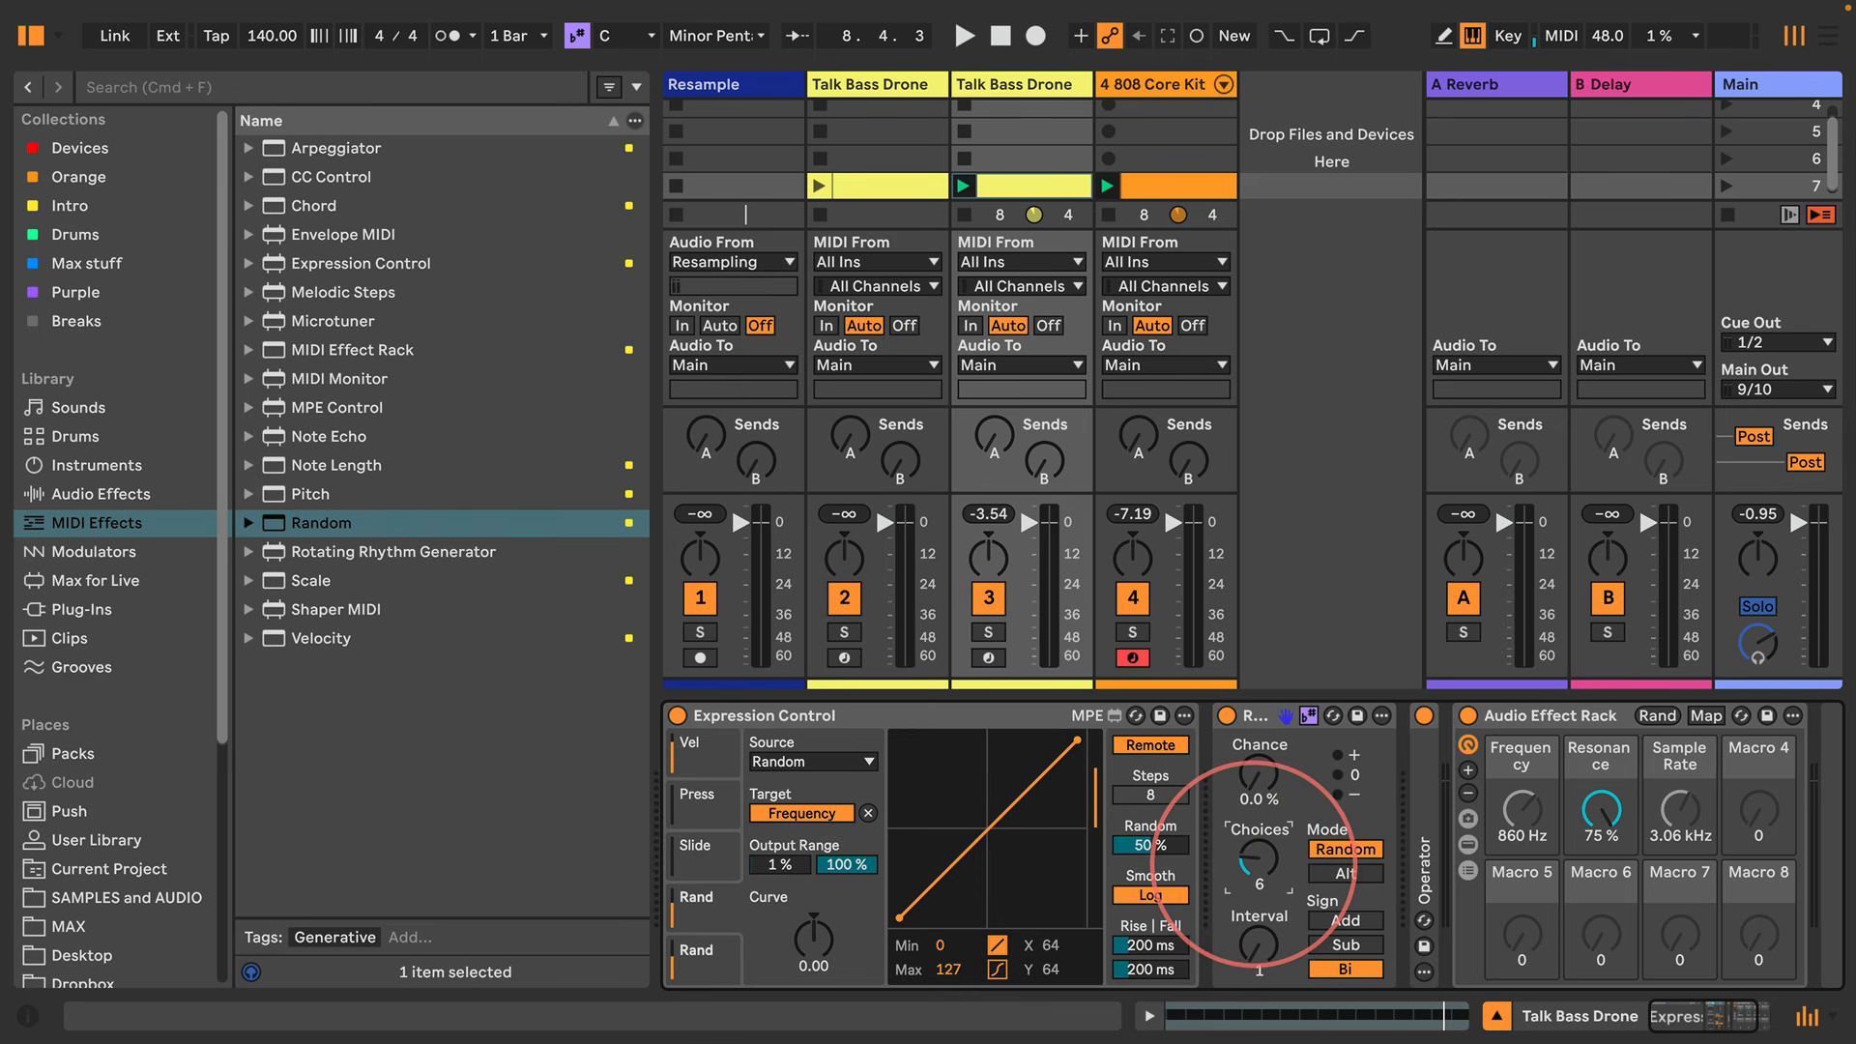
drag(1259, 785, 1263, 774)
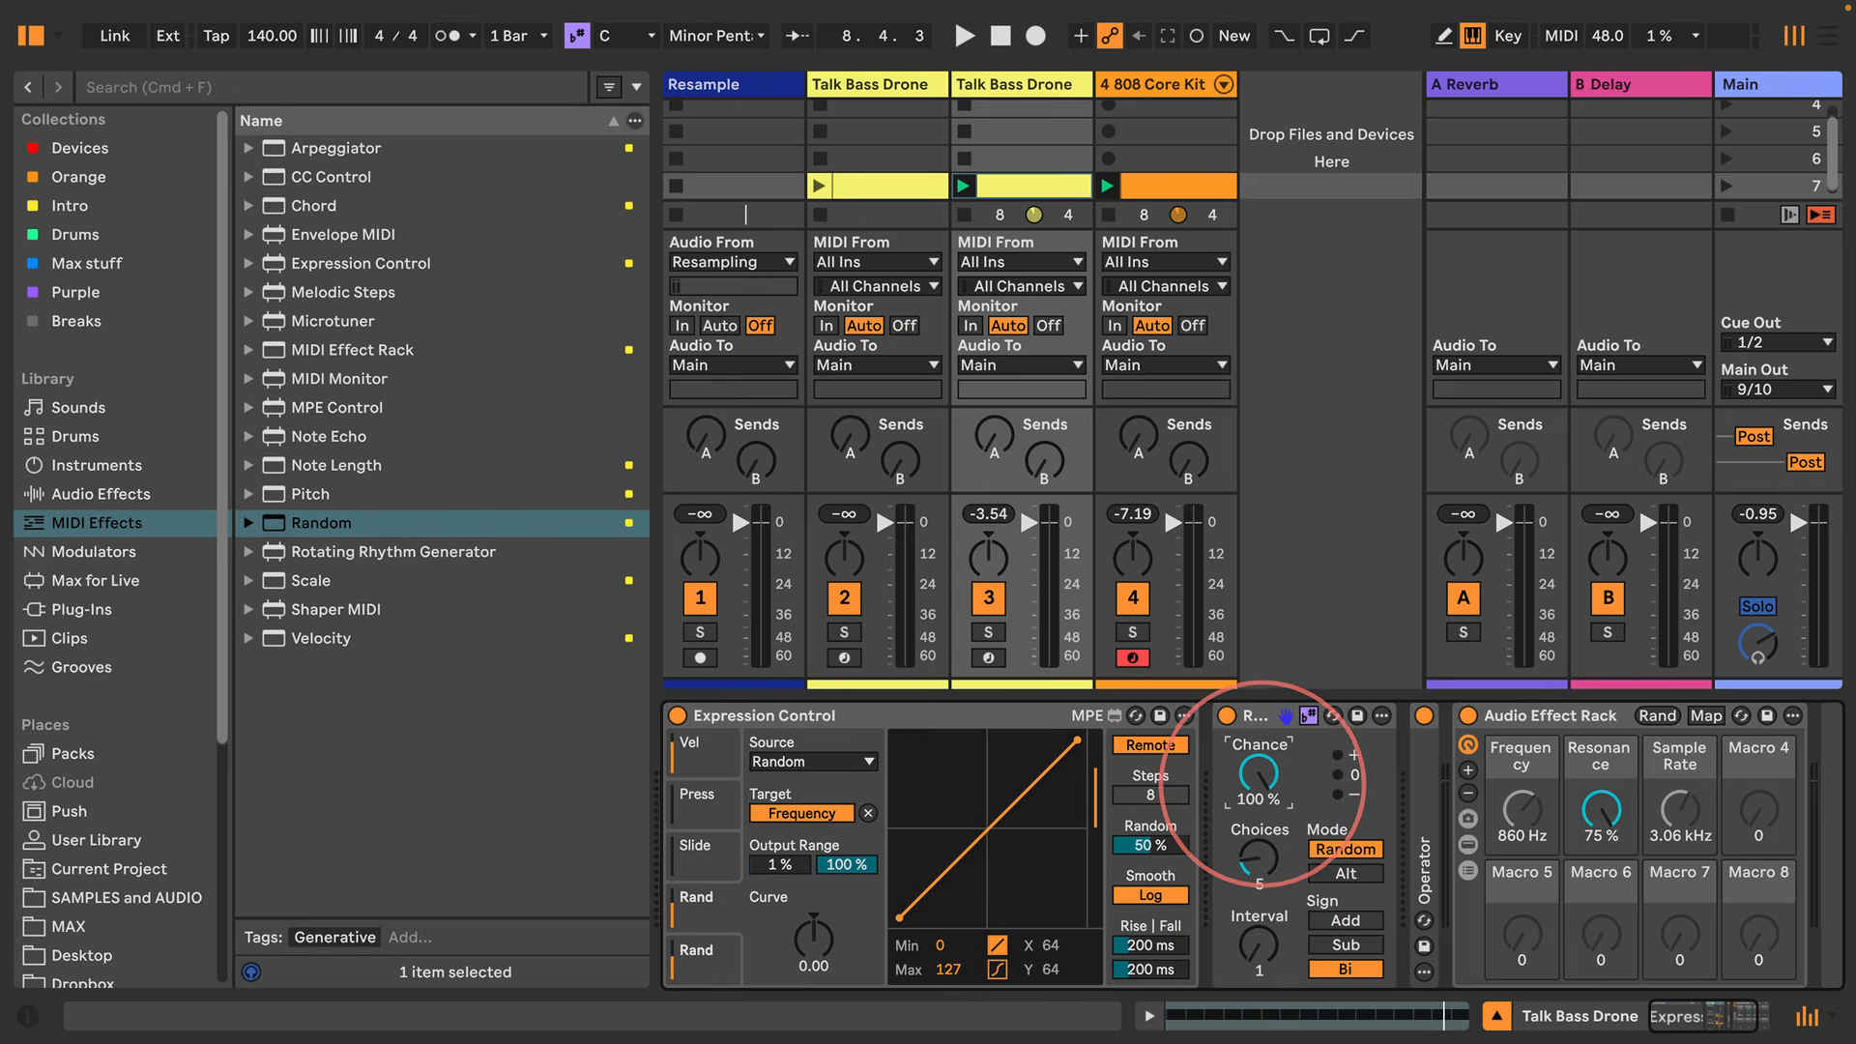
key(space)
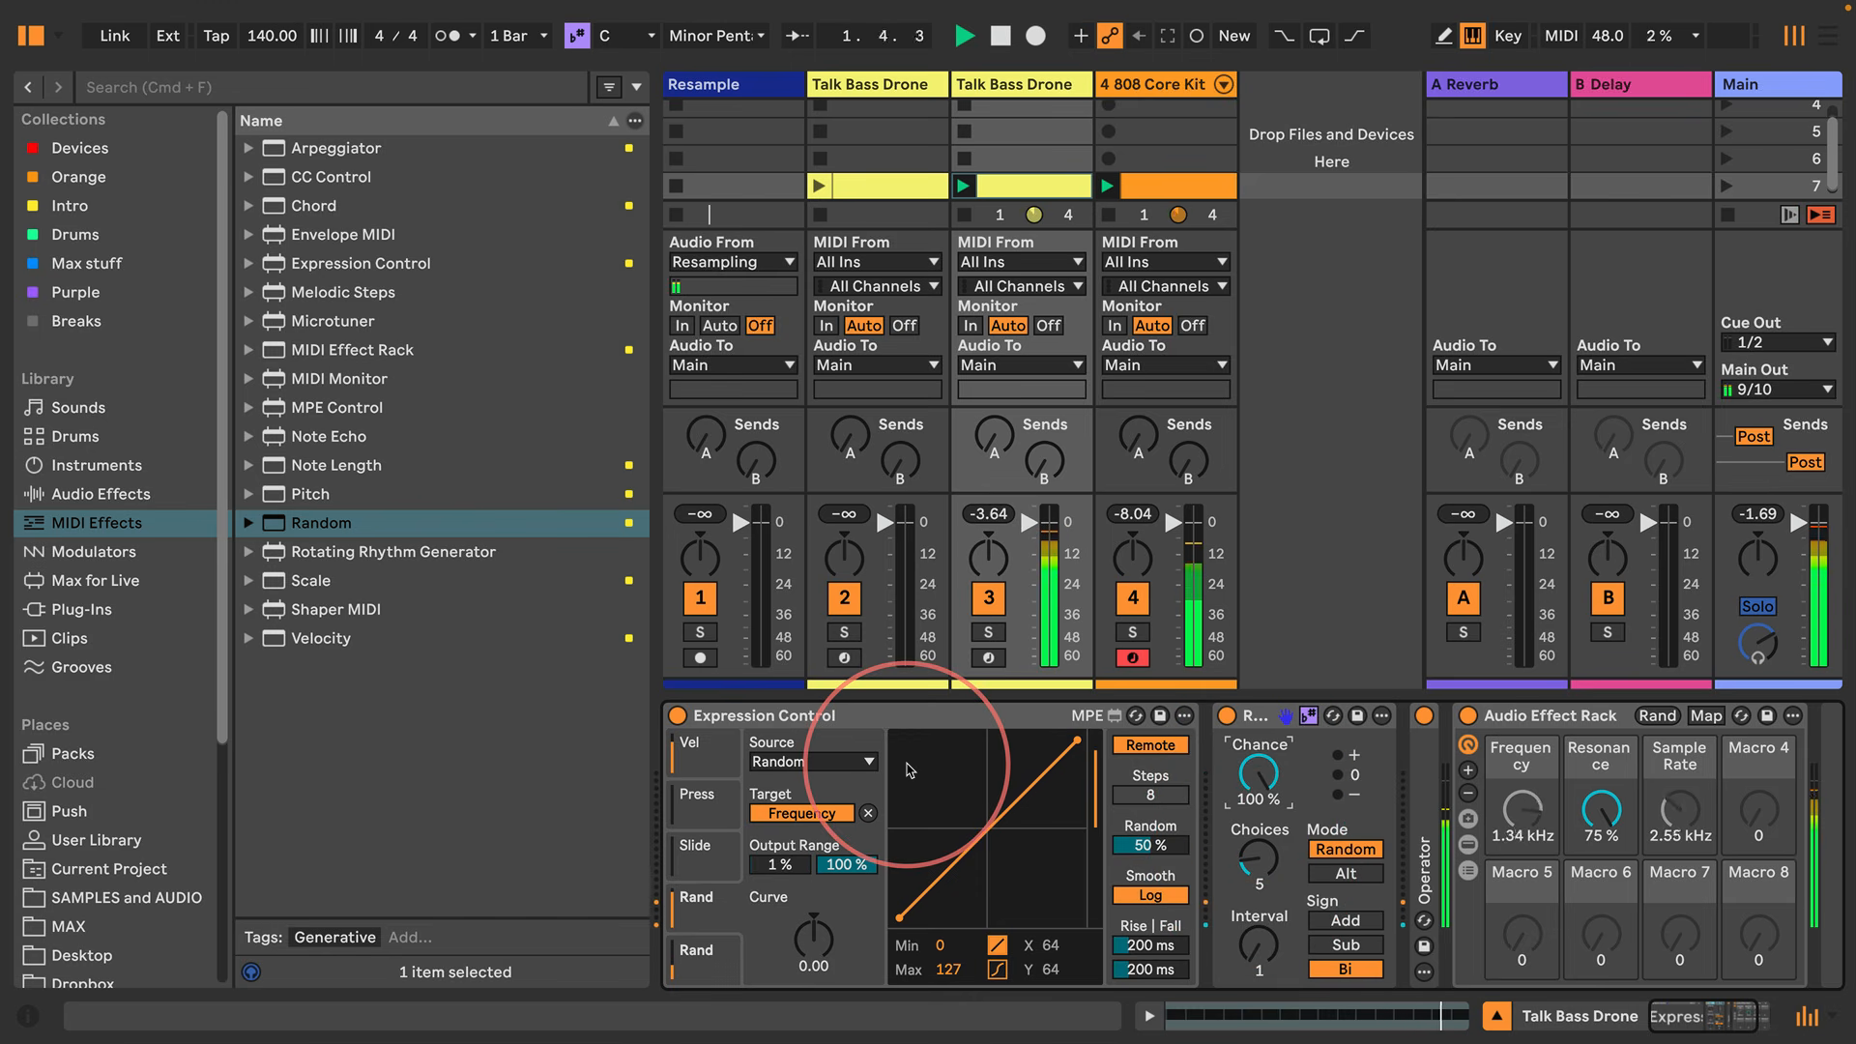
Transpose all the C0 notes in the duplicated bass track's clip up one octave to C1
double_click(1025, 179)
click(1005, 606)
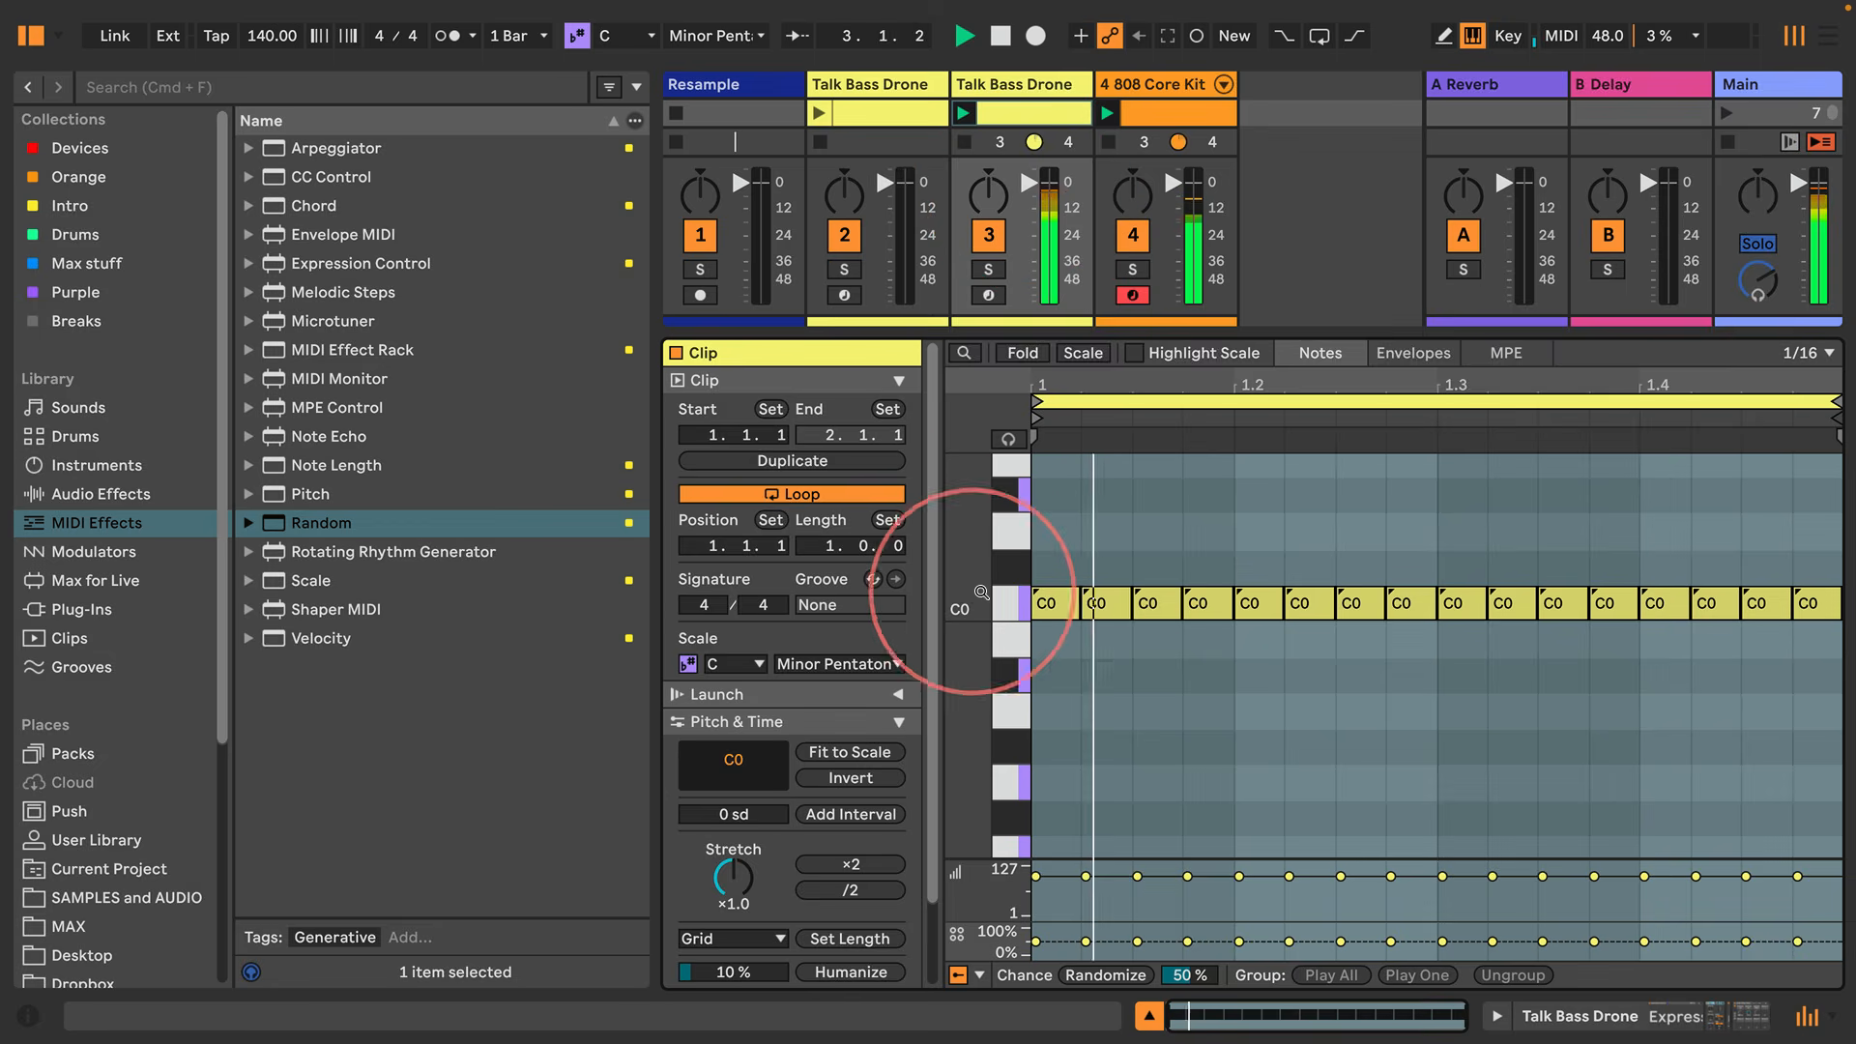
key(shift+Up)
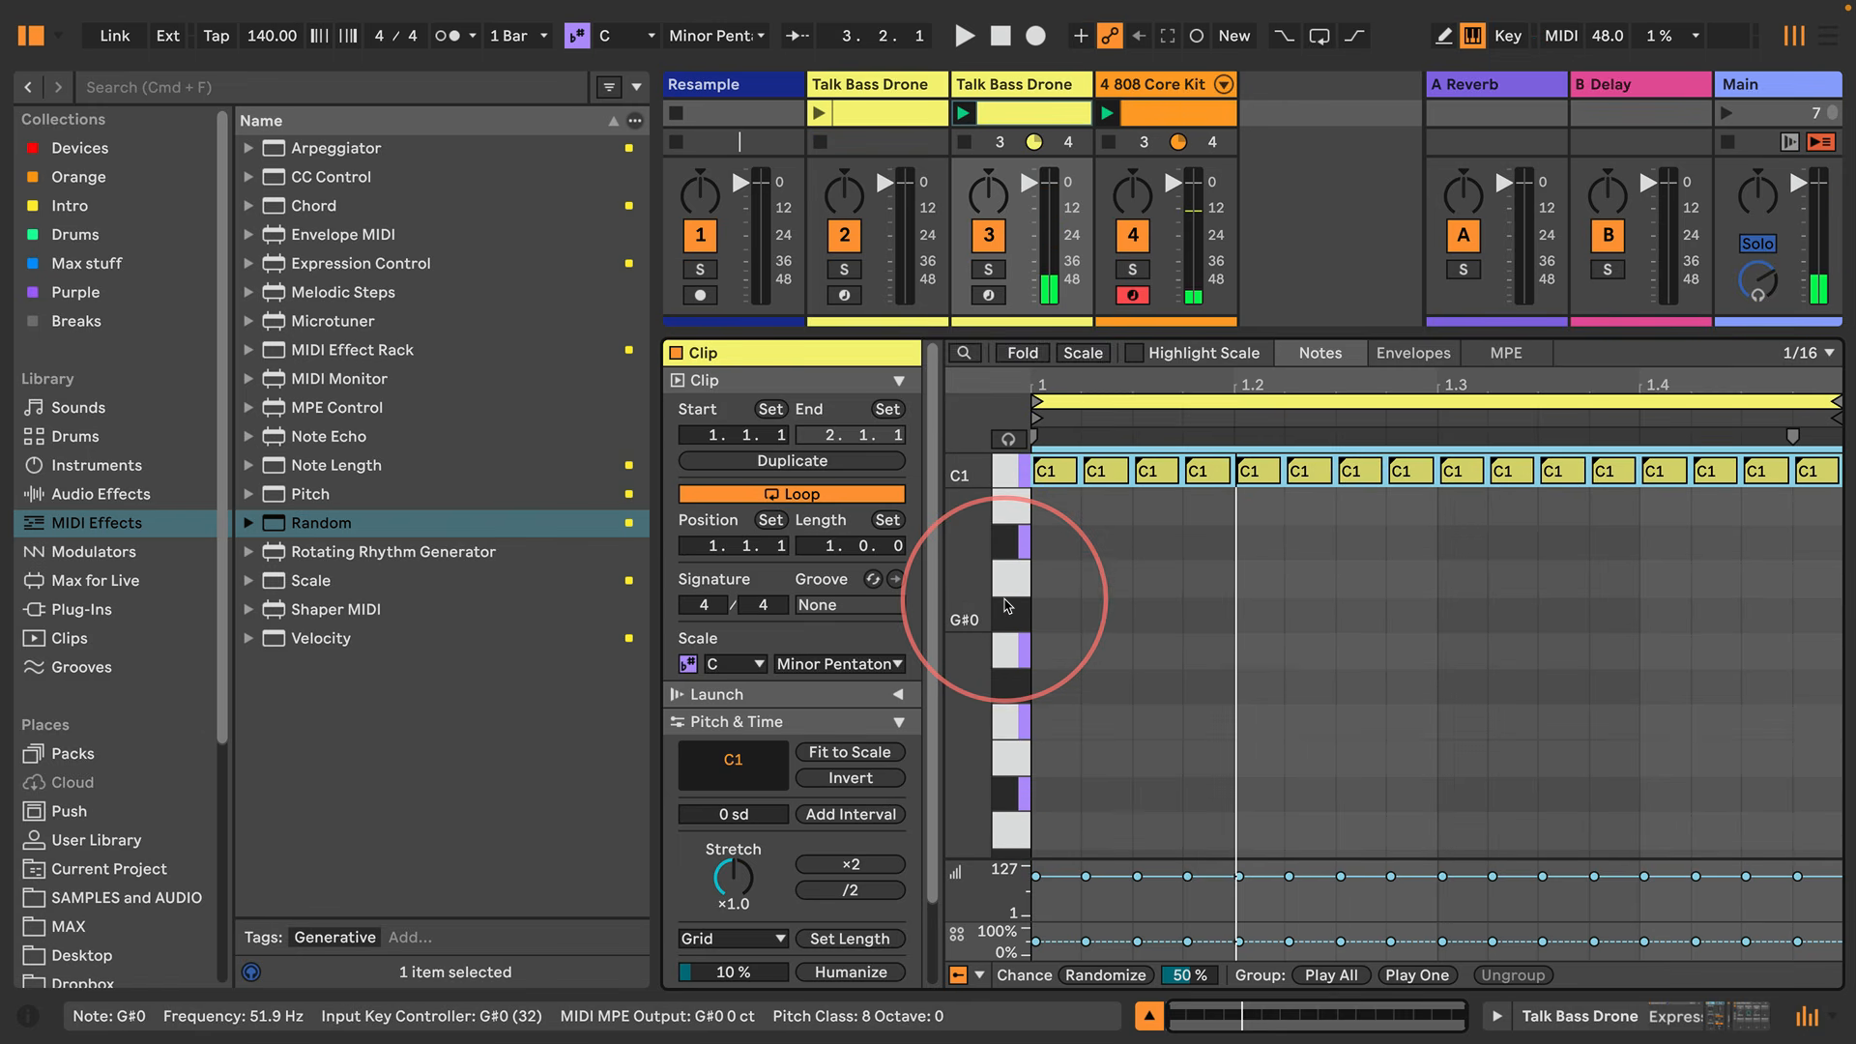
Show the bass track's devices again, narrow the browser, and play the randomized bass with the drum beat
click(1568, 1015)
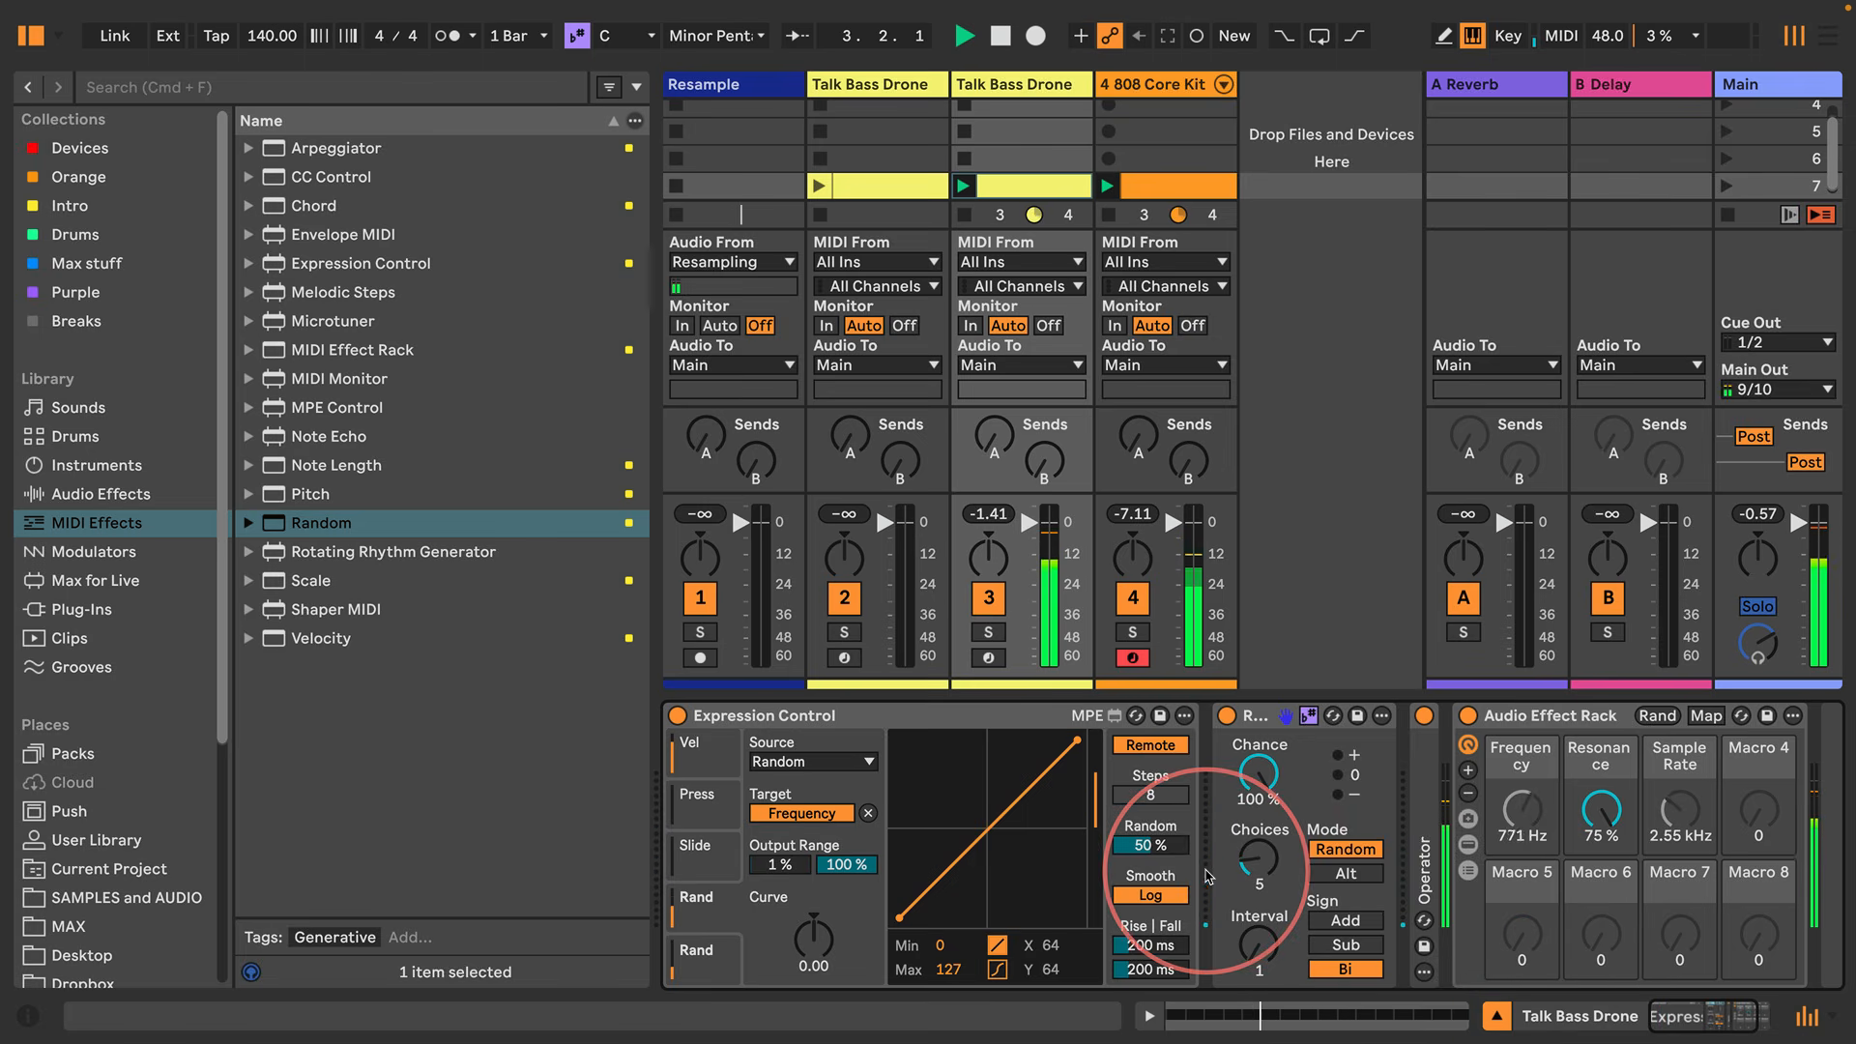
drag(655, 416, 436, 407)
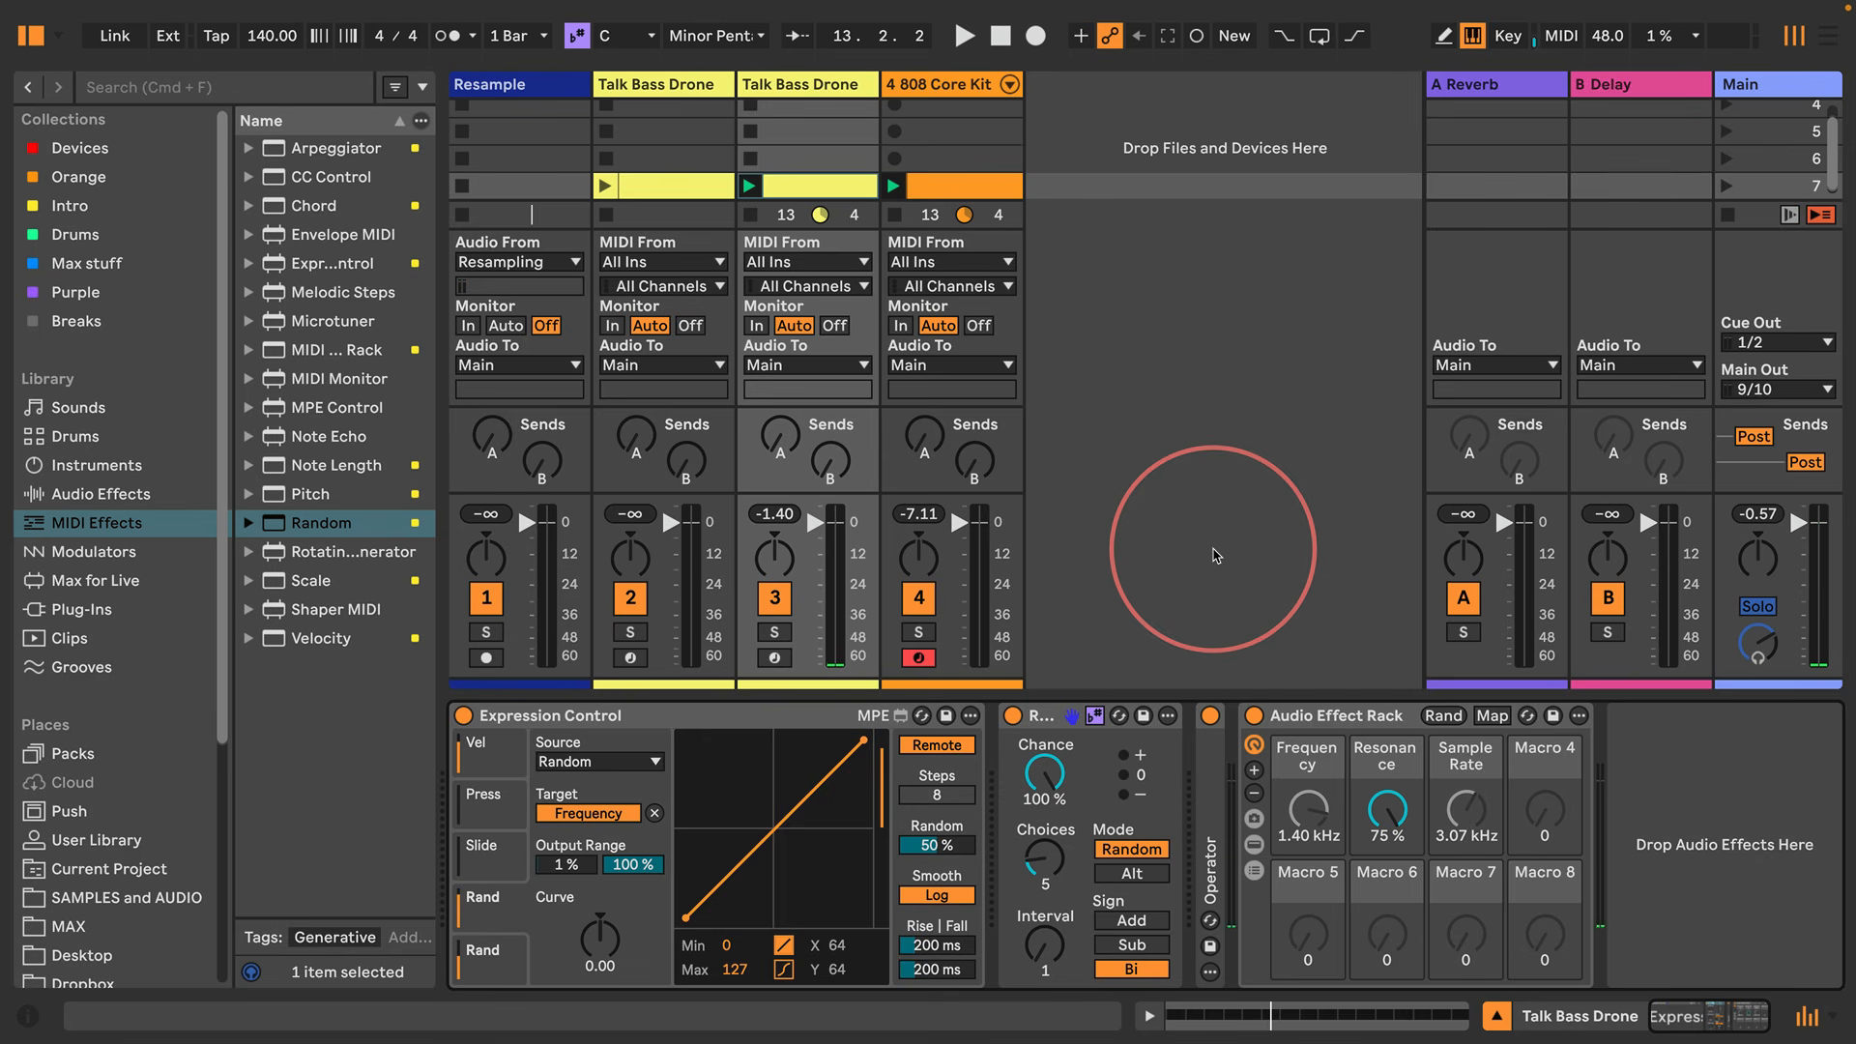
key(space)
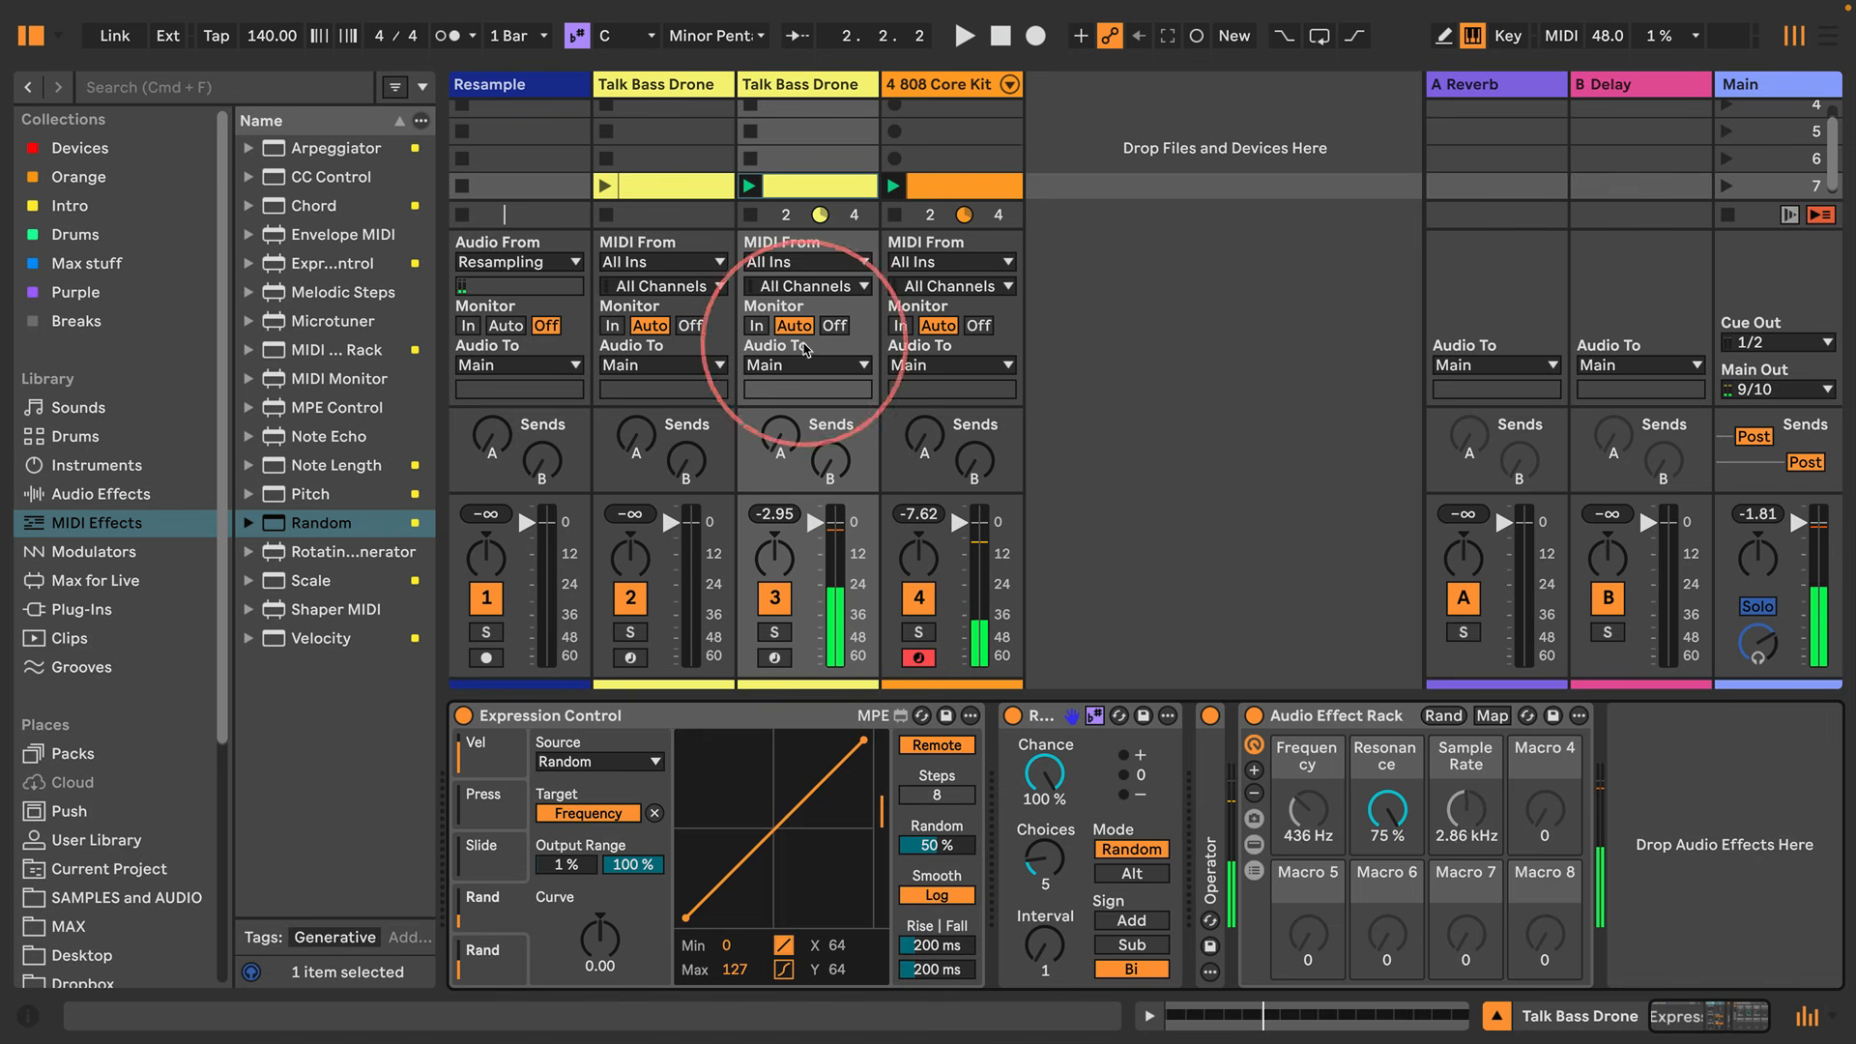
Add an Auto Filter audio effect after the Audio Effect Rack on the duplicated bass track and bypass the rack
click(101, 493)
drag(441, 386, 537, 326)
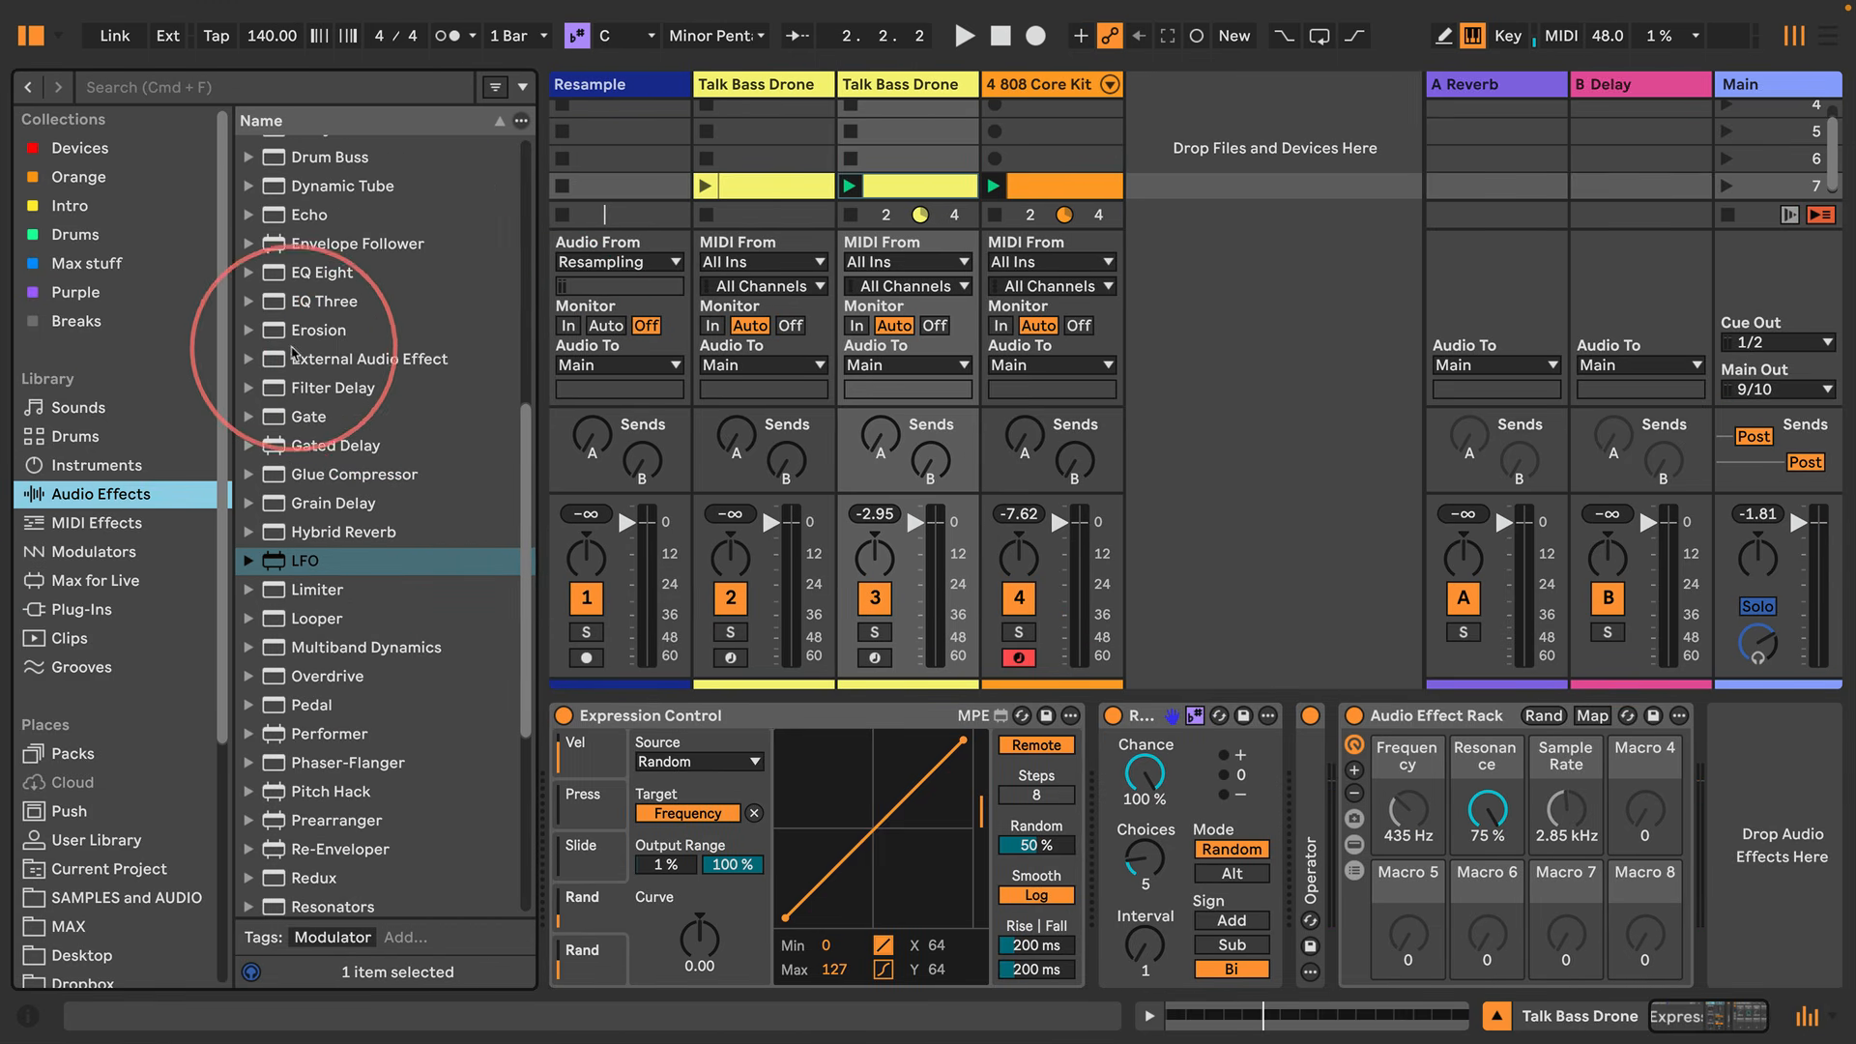
scroll(270, 319, up, 10)
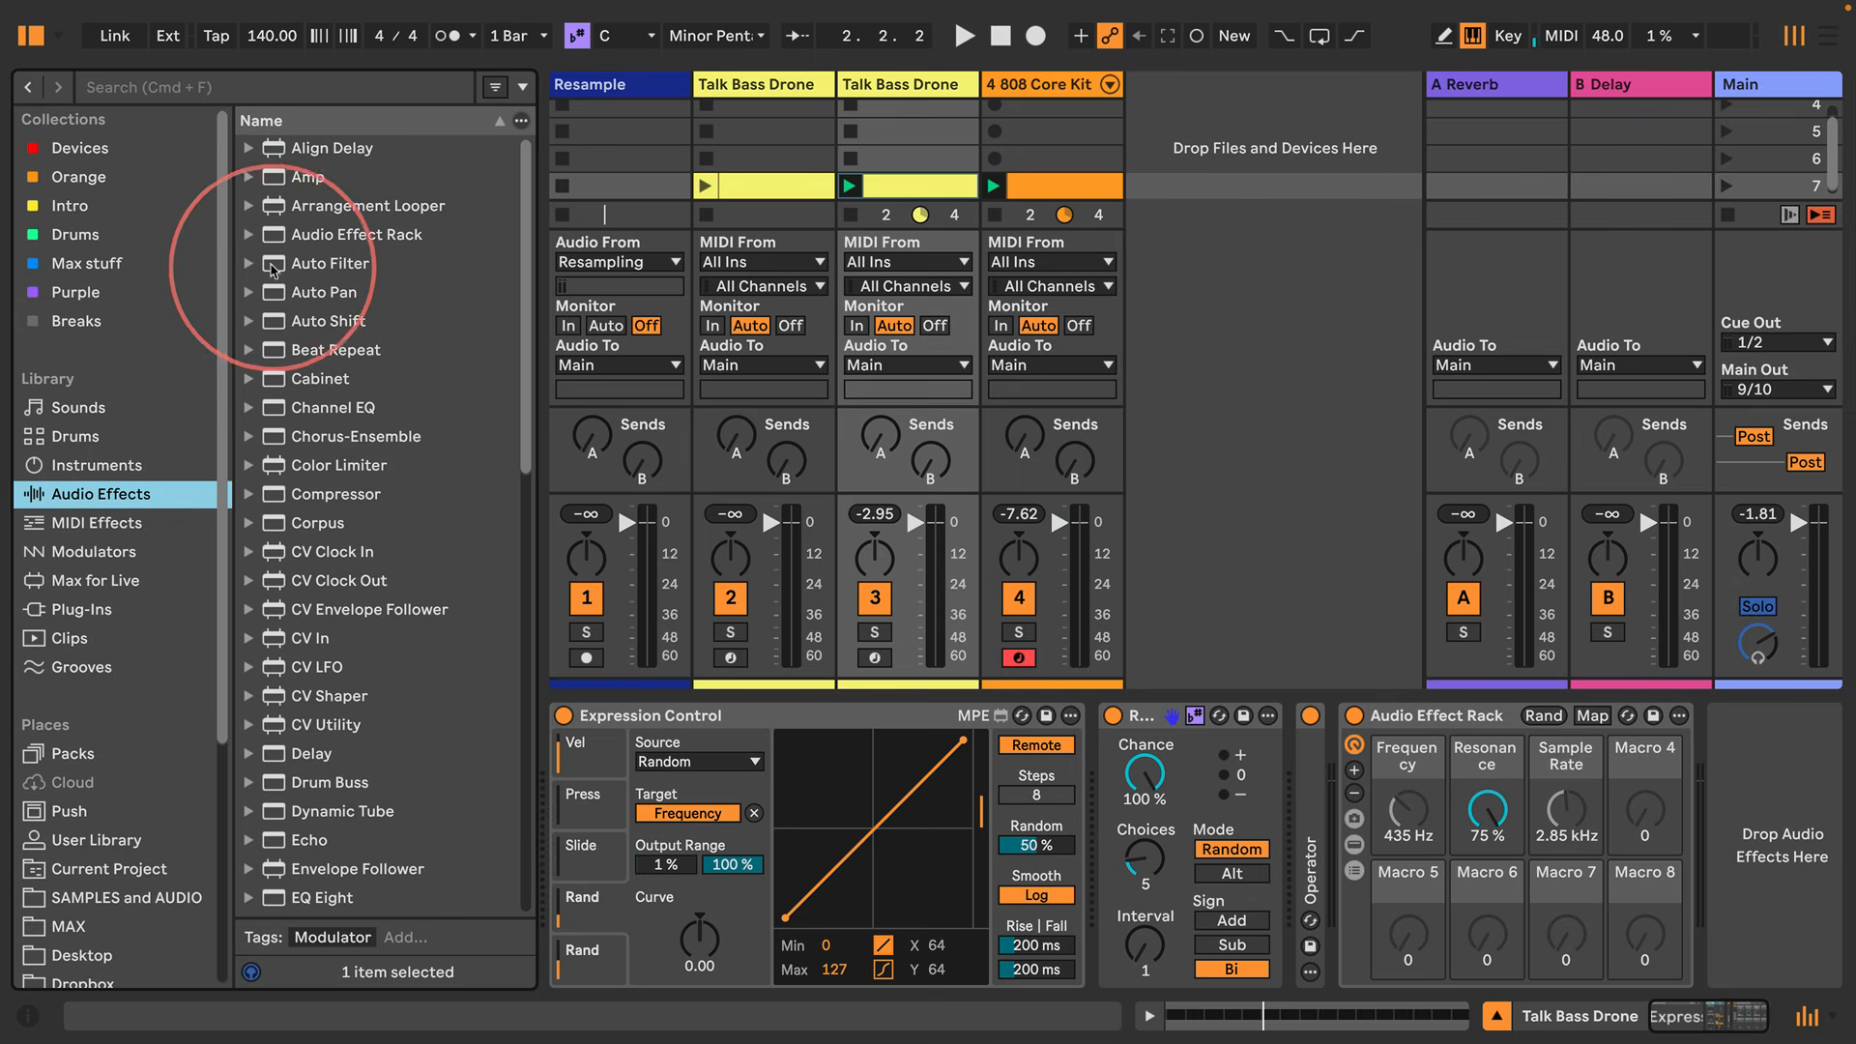
drag(319, 263, 1781, 842)
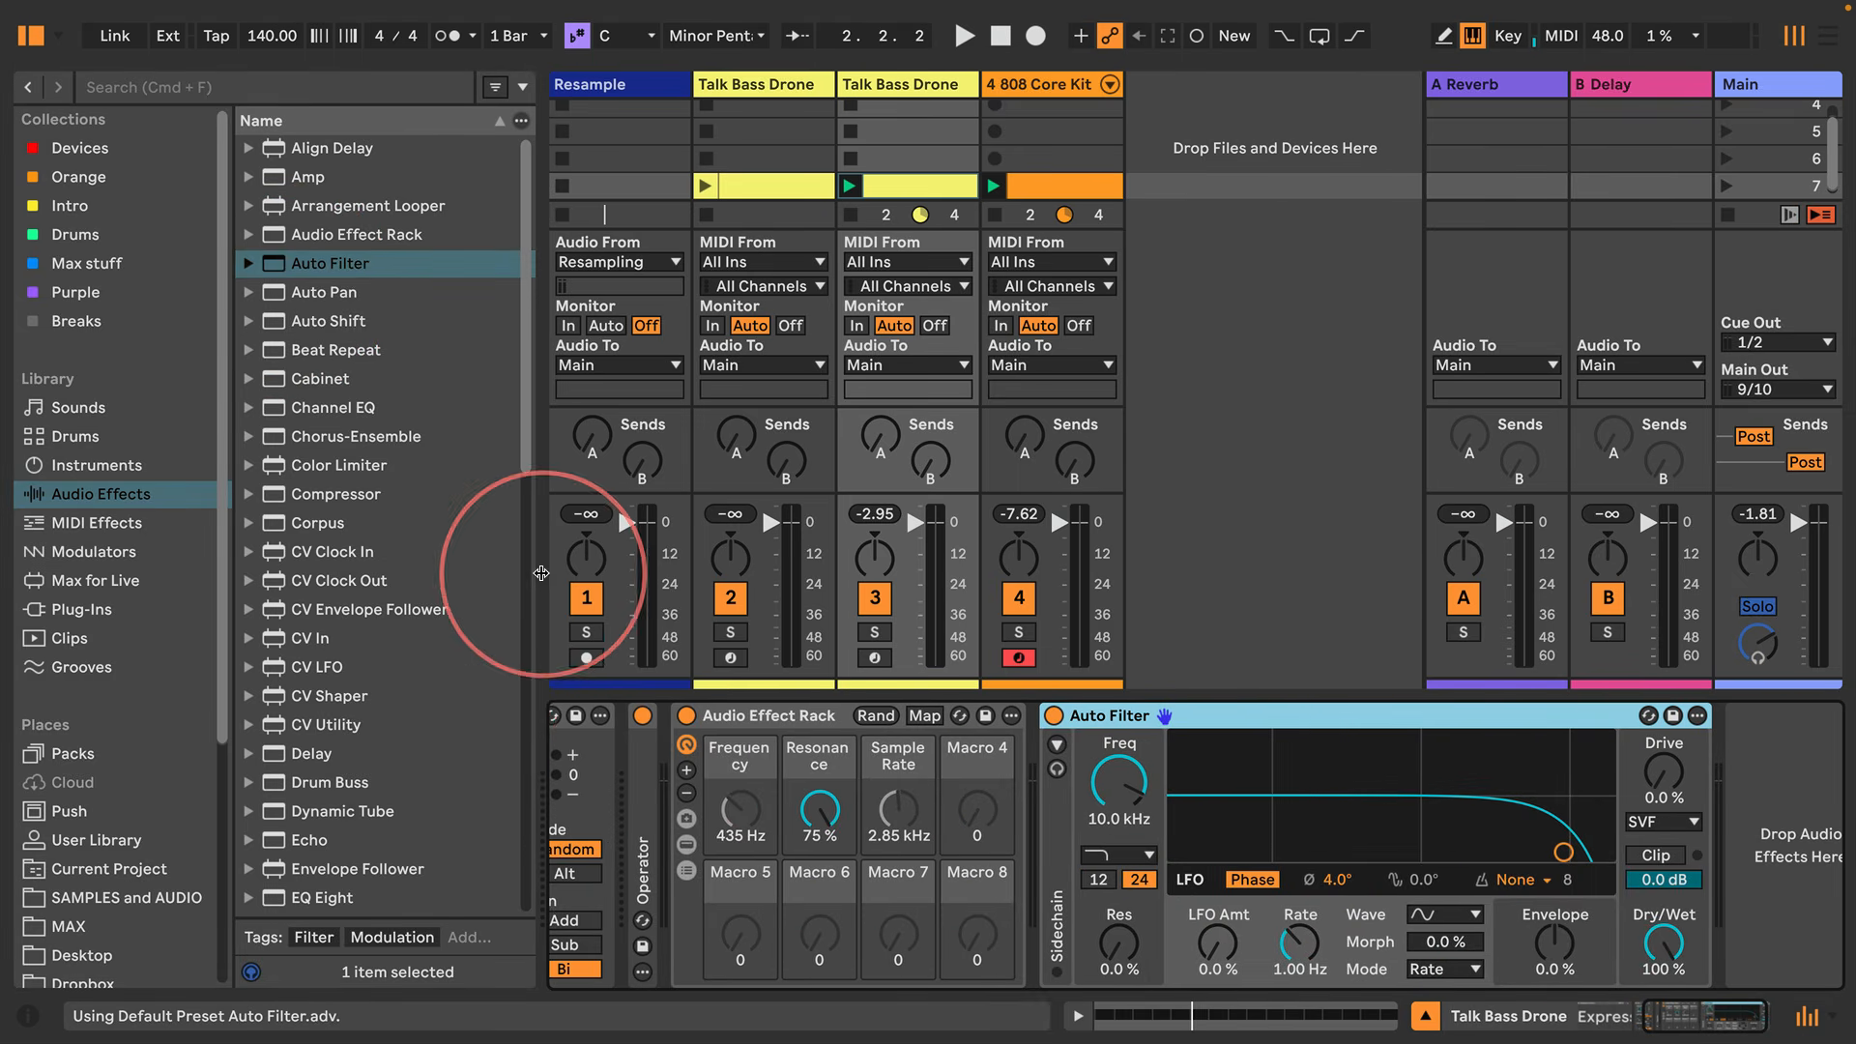
drag(539, 578, 252, 594)
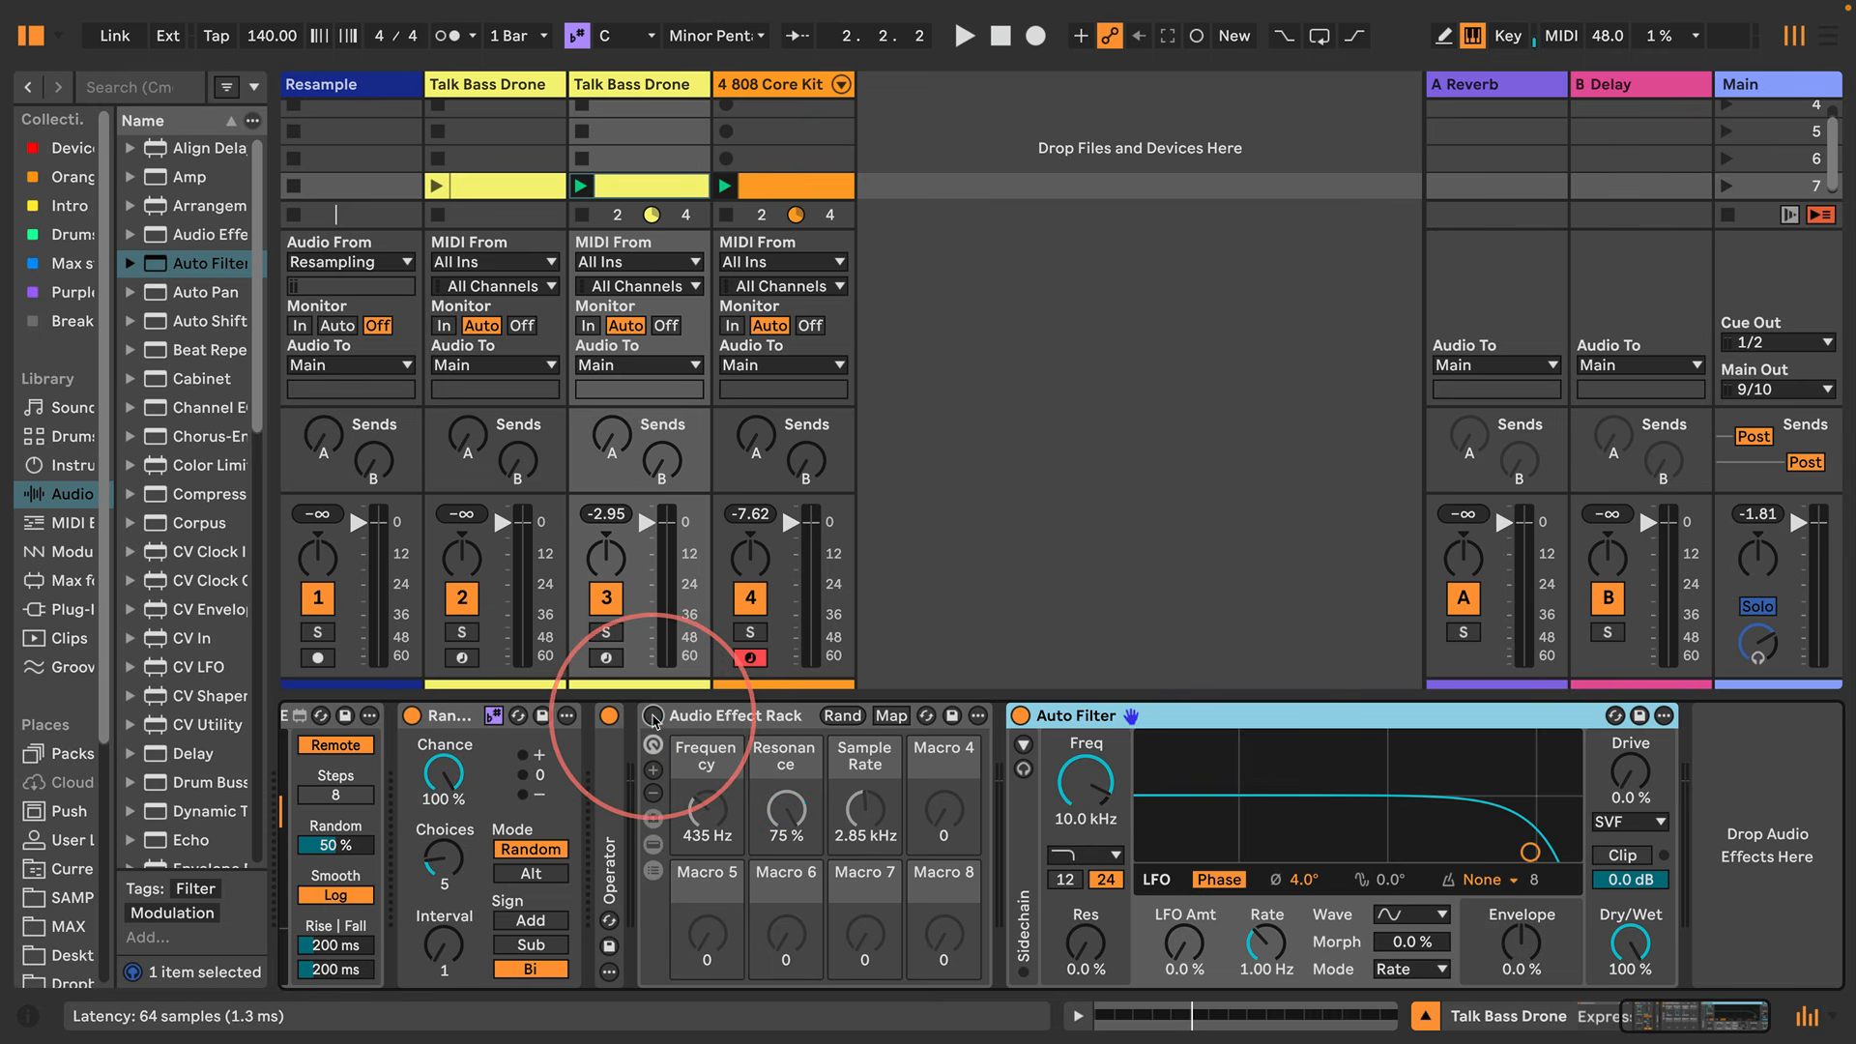
Try the Notch + LP filter type, switch Auto Filter to Vowel, and sweep its pitch during playback
click(1083, 855)
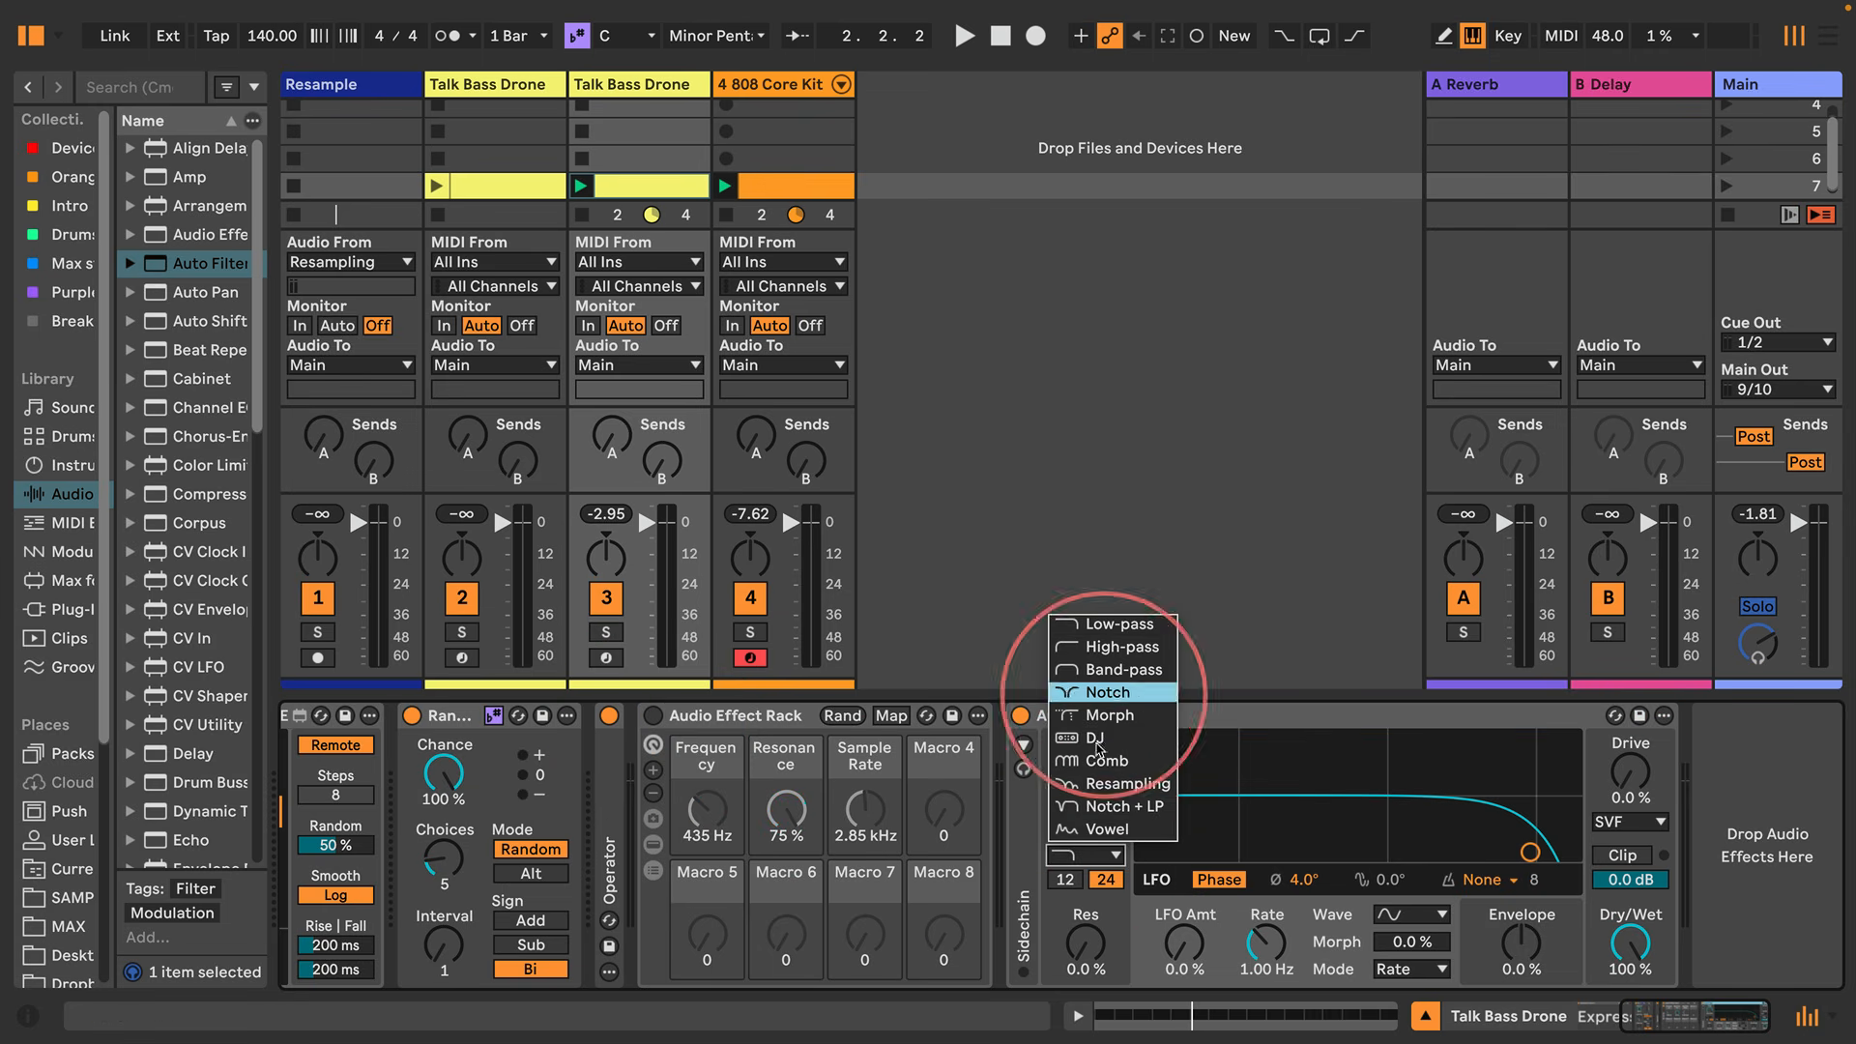
click(1118, 810)
click(1083, 855)
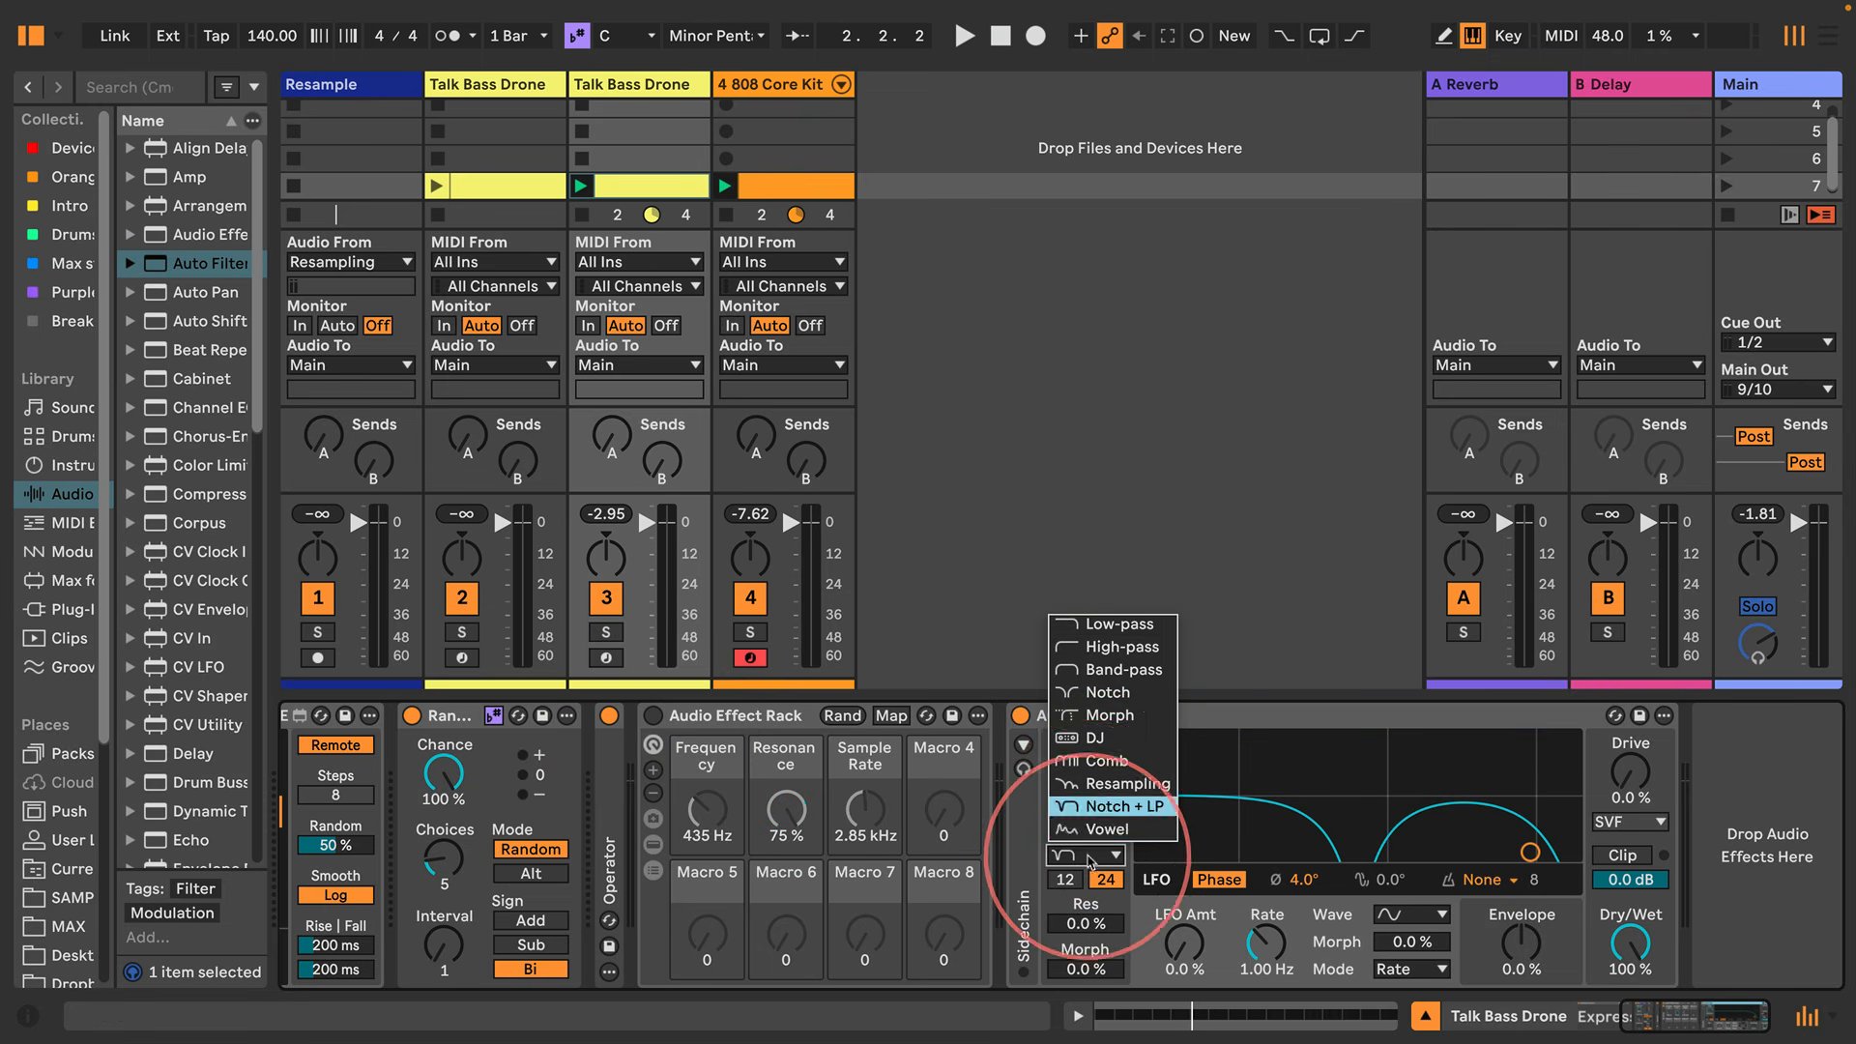
click(1102, 829)
key(space)
drag(1086, 783, 1088, 787)
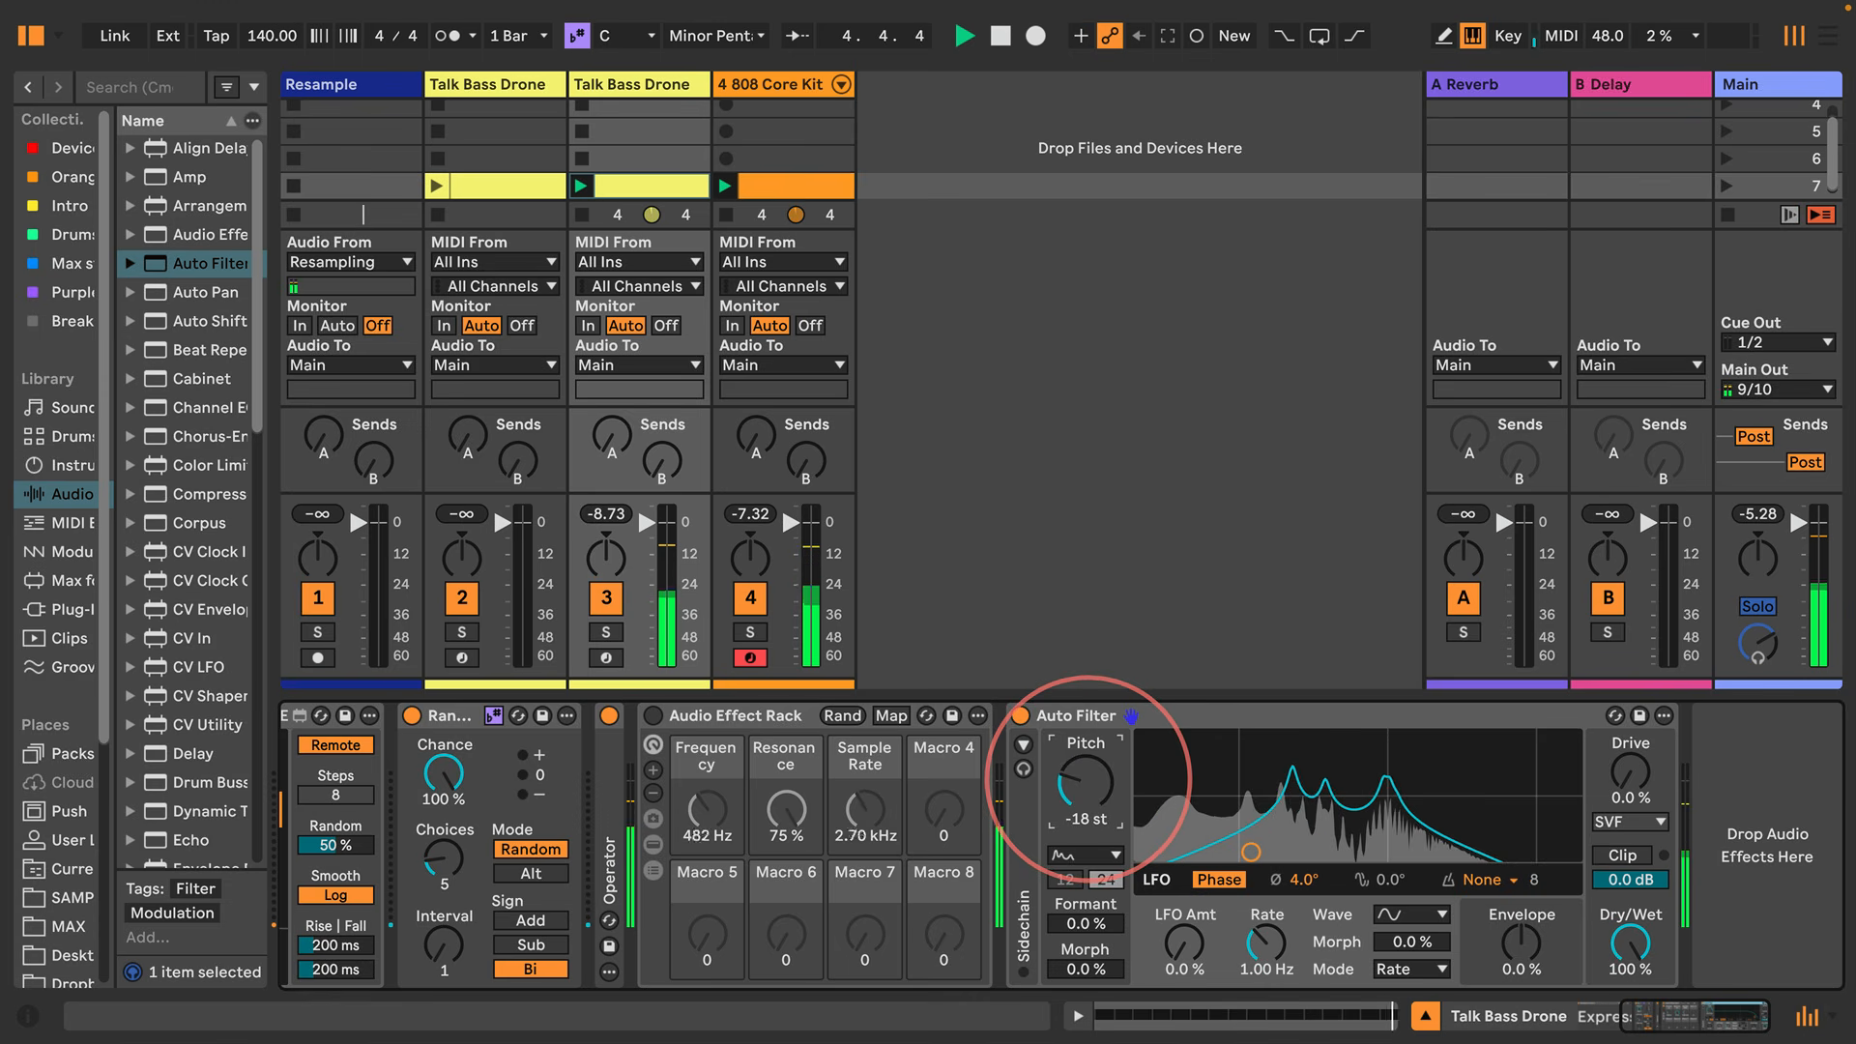
Set the vowel filter's formant to 100 % and its pitch to -1 st
drag(1086, 926, 1085, 915)
key(space)
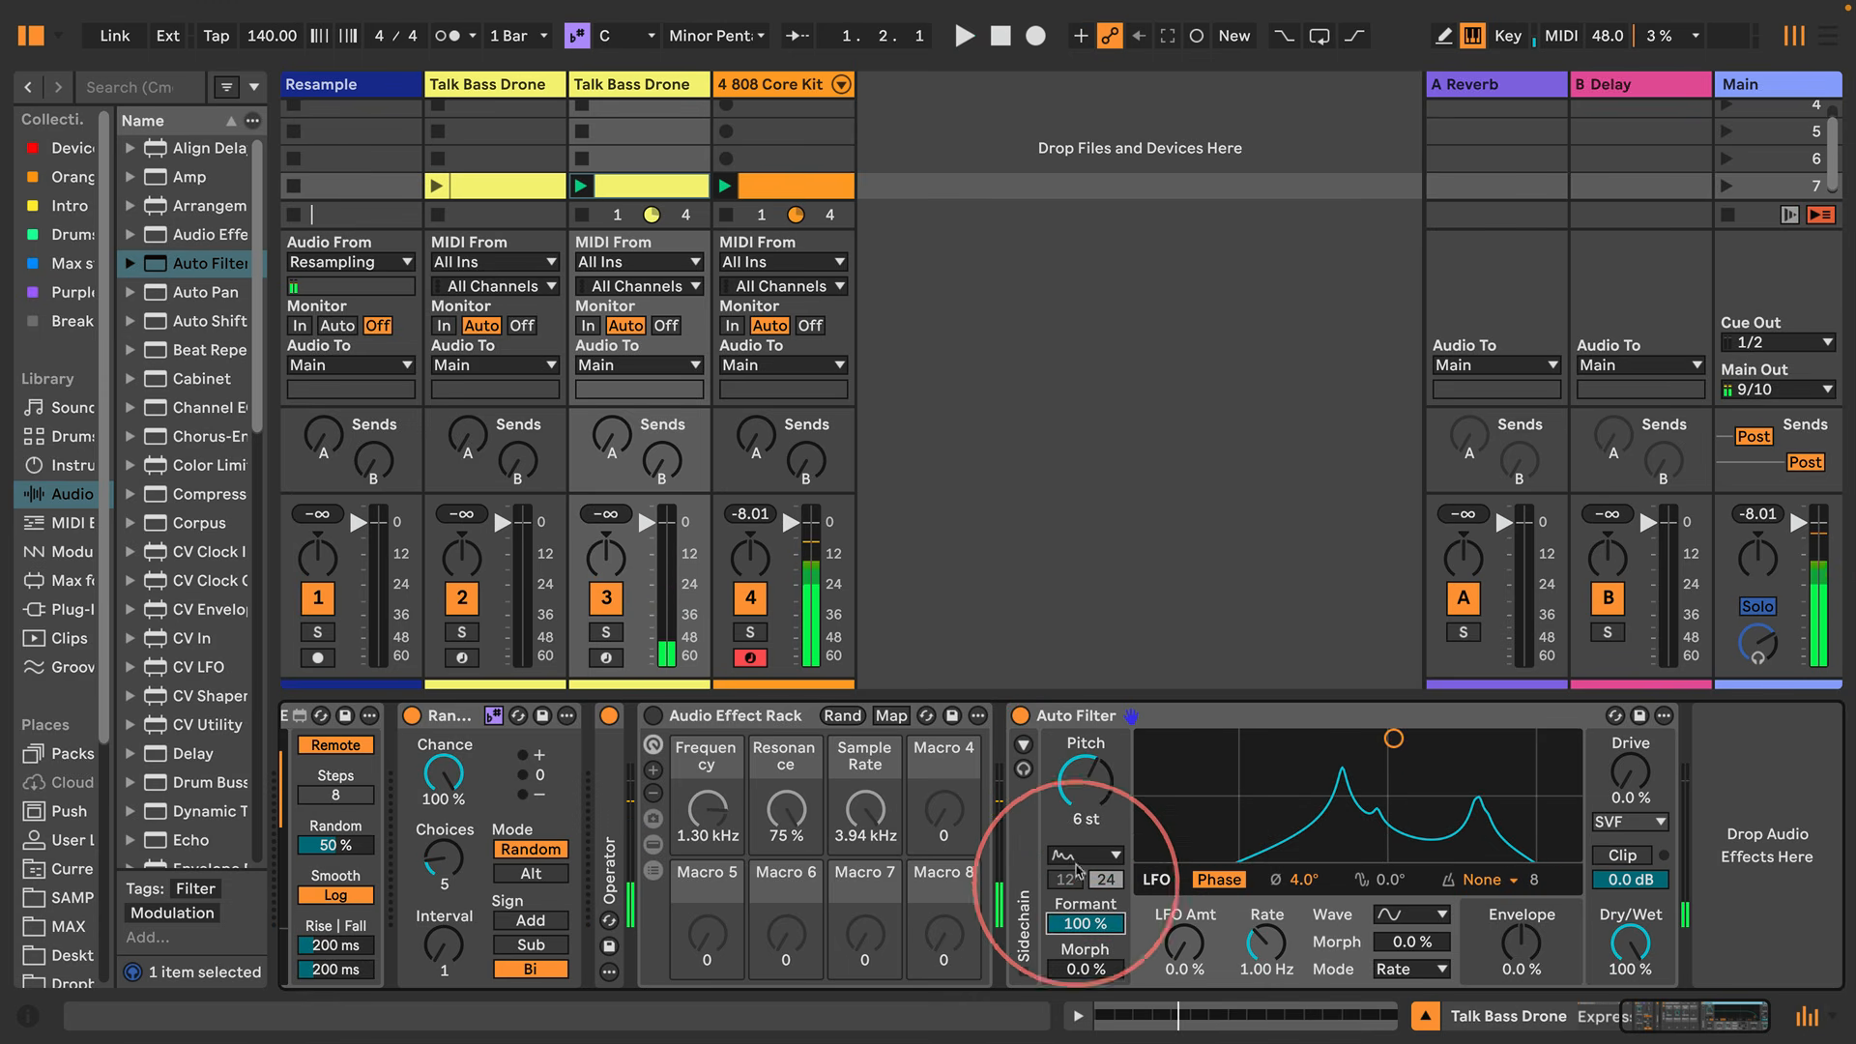
drag(1085, 787, 1085, 789)
key(space)
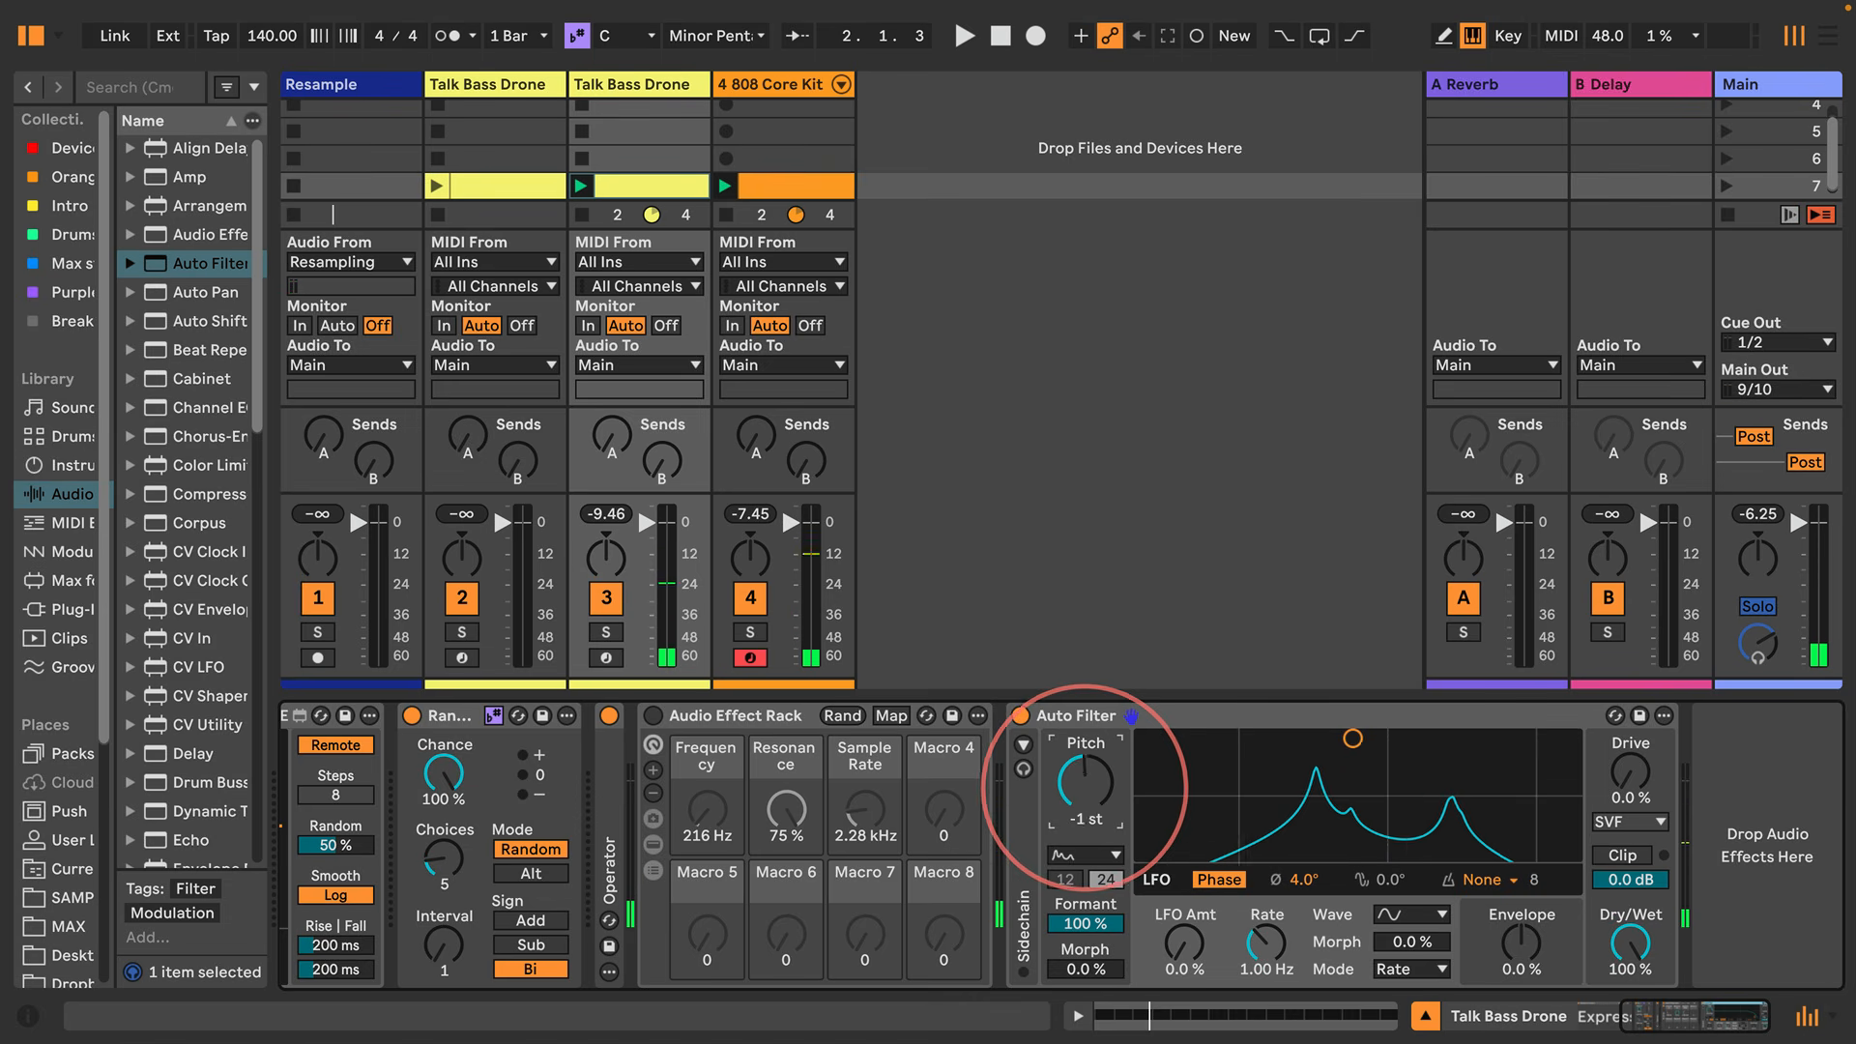
Enable the vowel filter's Clip, set Drive to 44 % and LFO amount to 100 %, and listen to the result
click(1641, 856)
drag(1633, 777, 1631, 776)
key(space)
drag(1081, 781, 1083, 791)
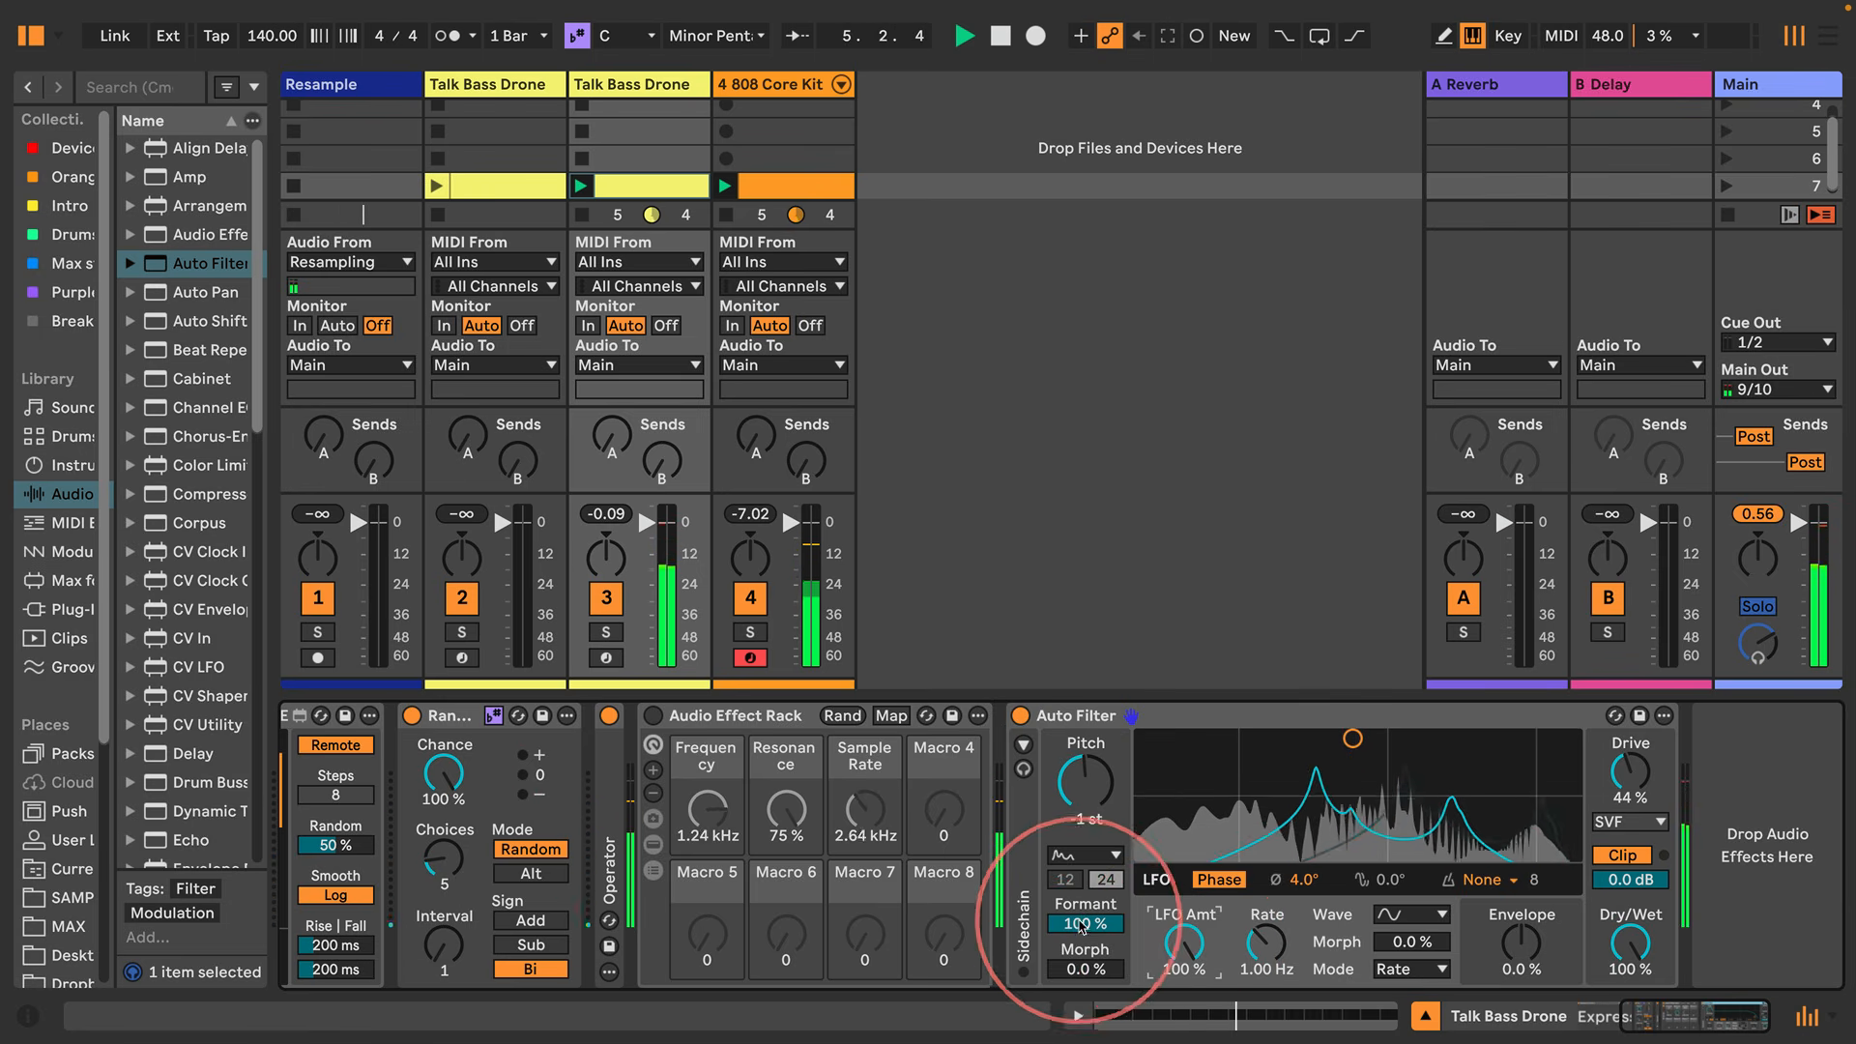
Adjust the vowel filter during playback to formant 40 %, morph 59 % and drive 14 %
drag(1078, 919, 1079, 920)
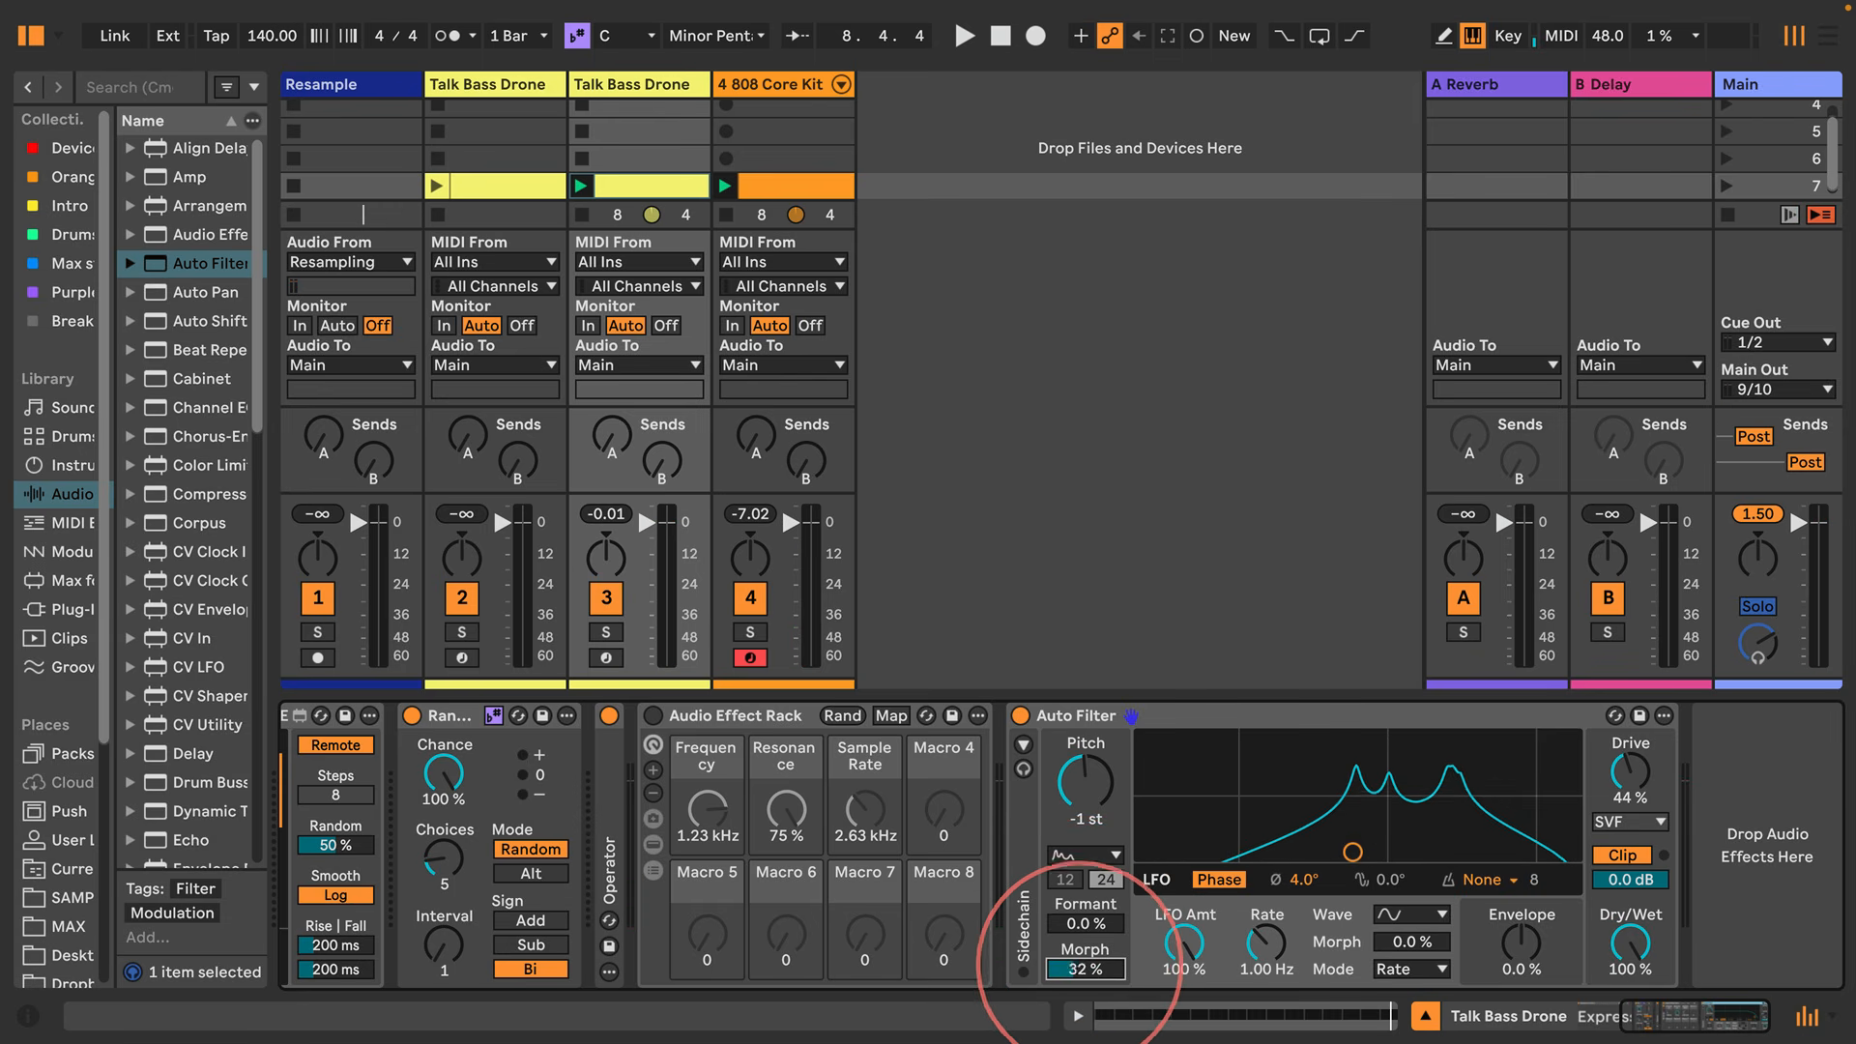
key(space)
drag(1078, 969, 1090, 877)
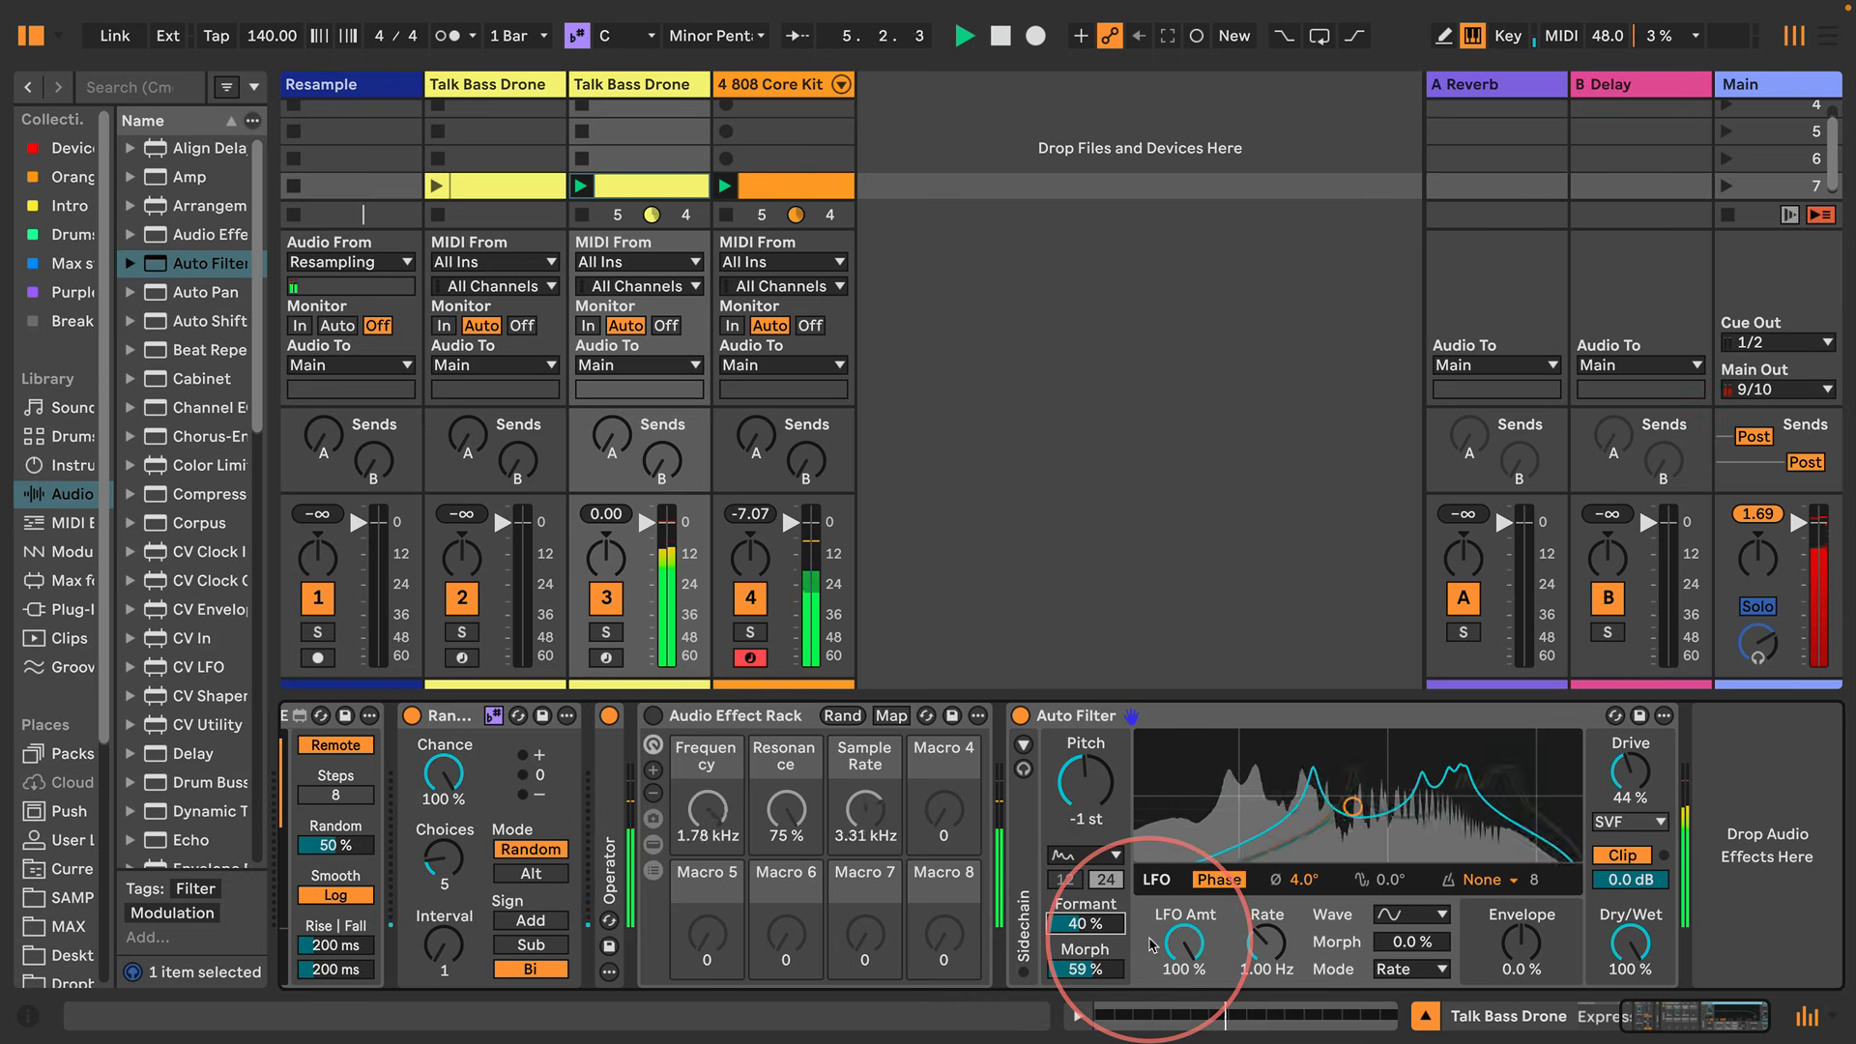
mouse_move(1631, 771)
mouse_down()
mouse_move(1631, 803)
mouse_move(1631, 775)
mouse_up()
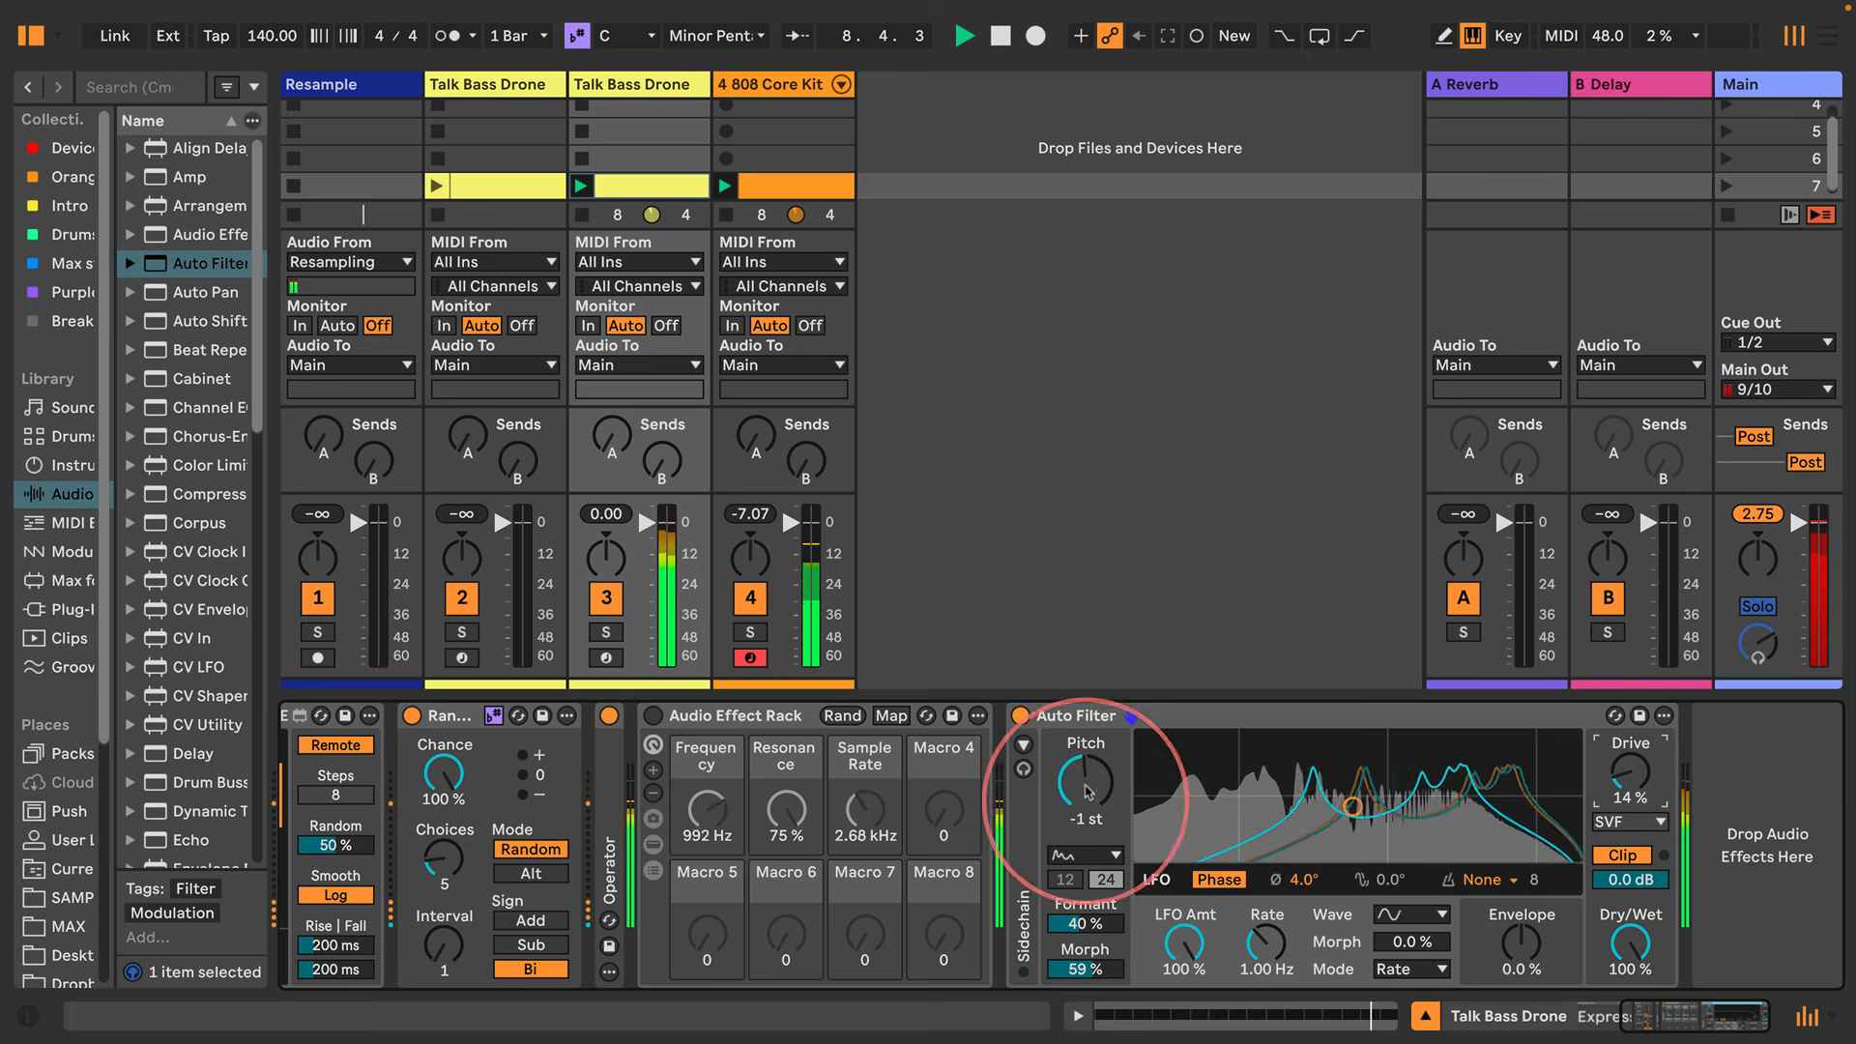
Compare the original Audio Effect Rack with the vowel Auto Filter by bypassing each in turn during playback
click(1021, 716)
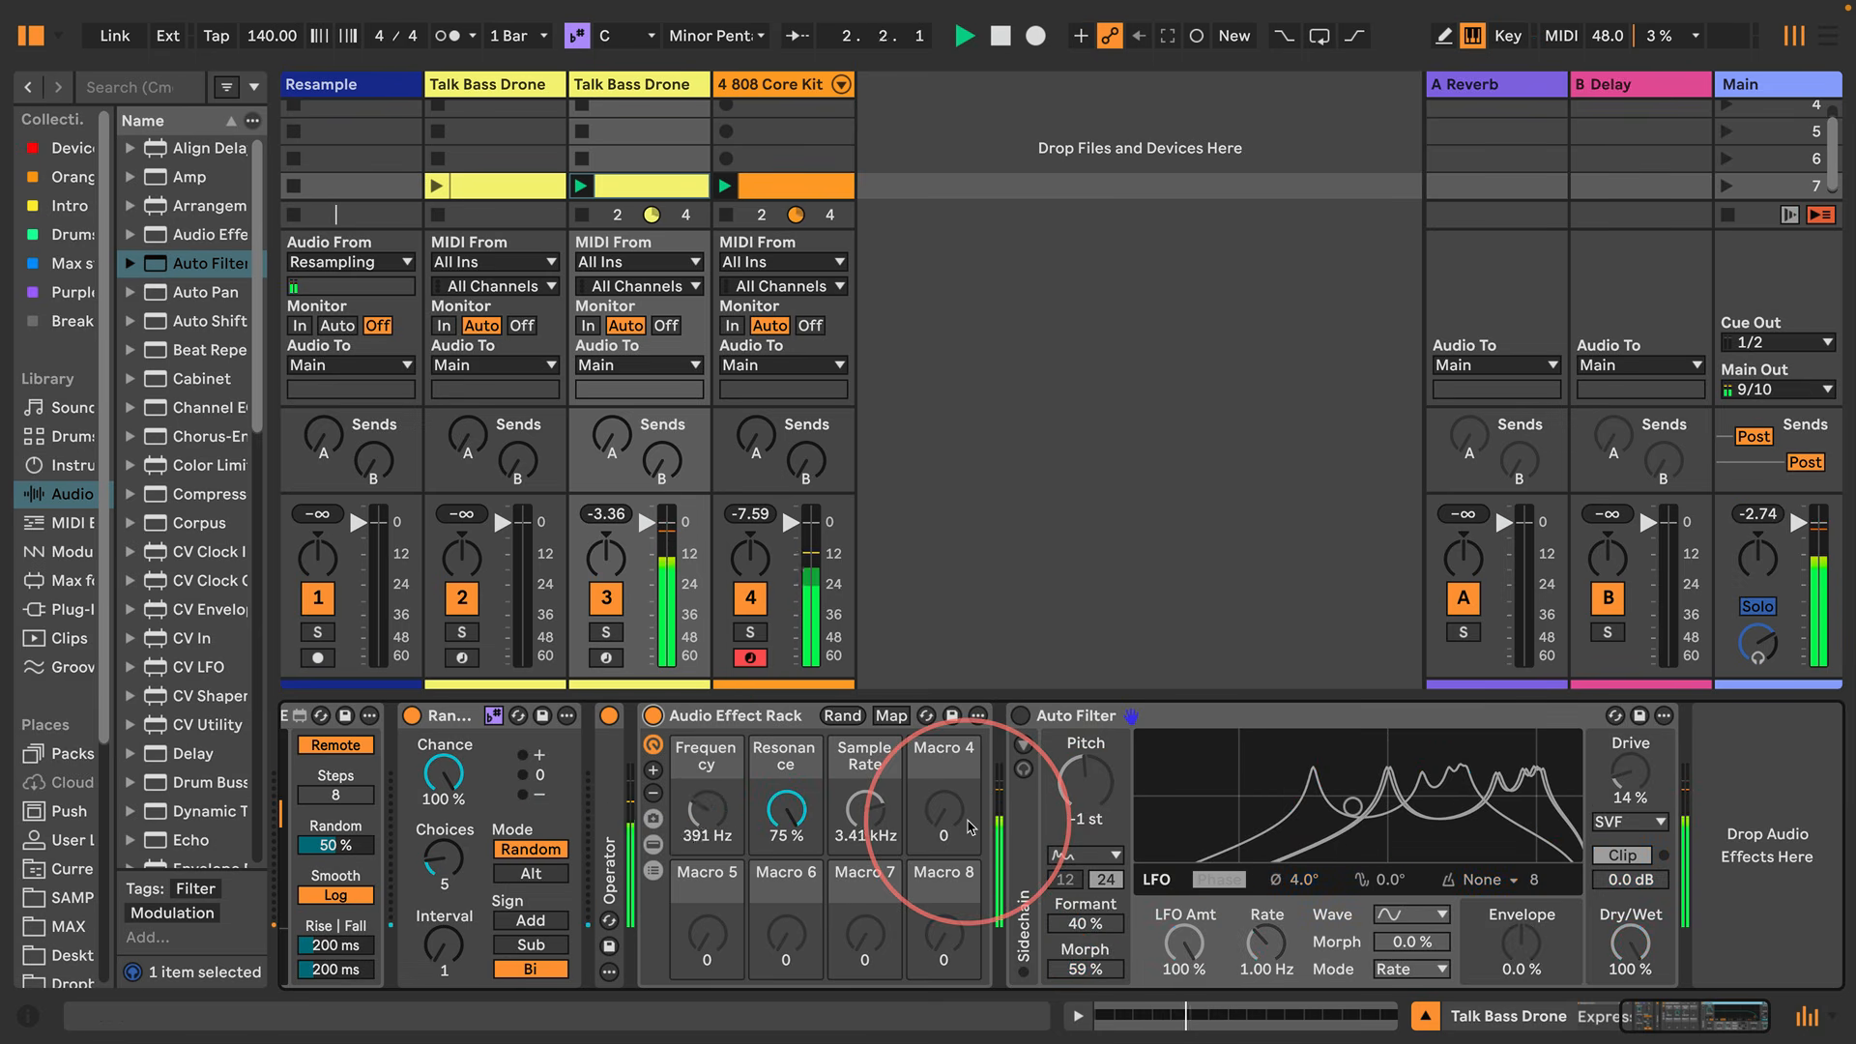
key(space)
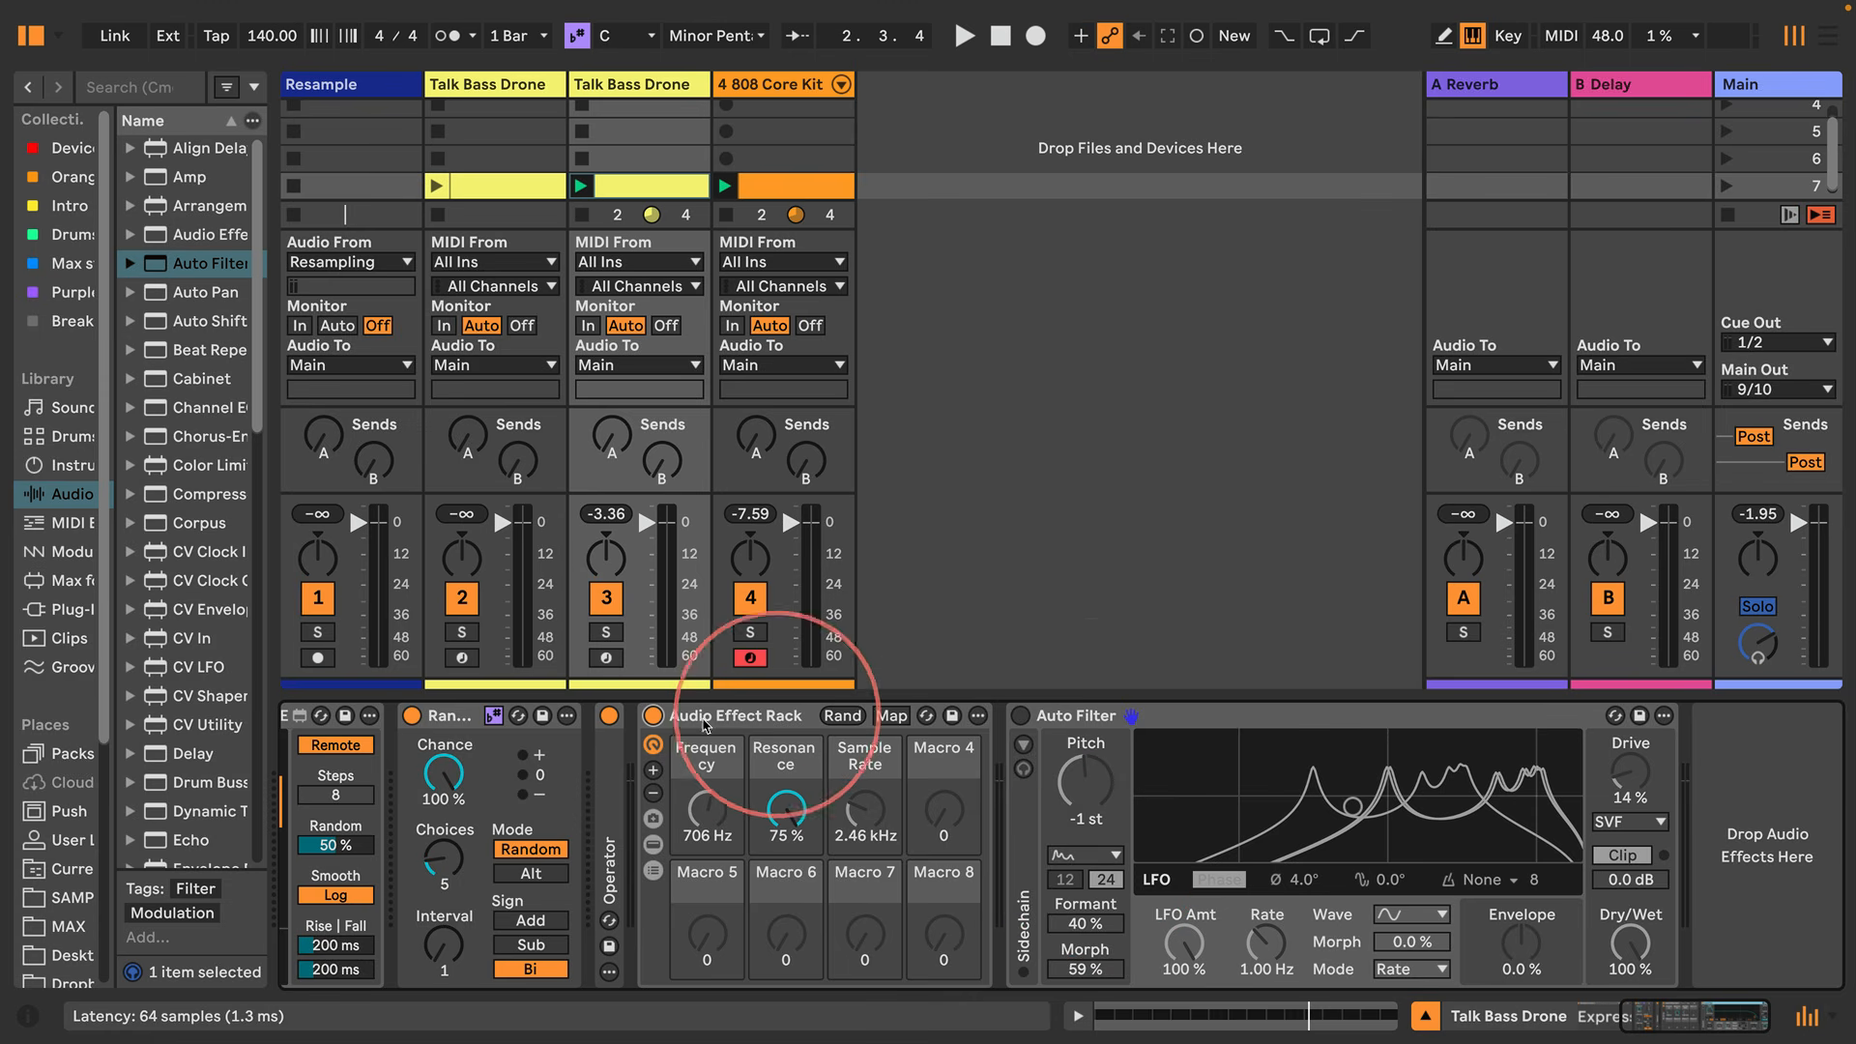
click(654, 716)
click(1020, 716)
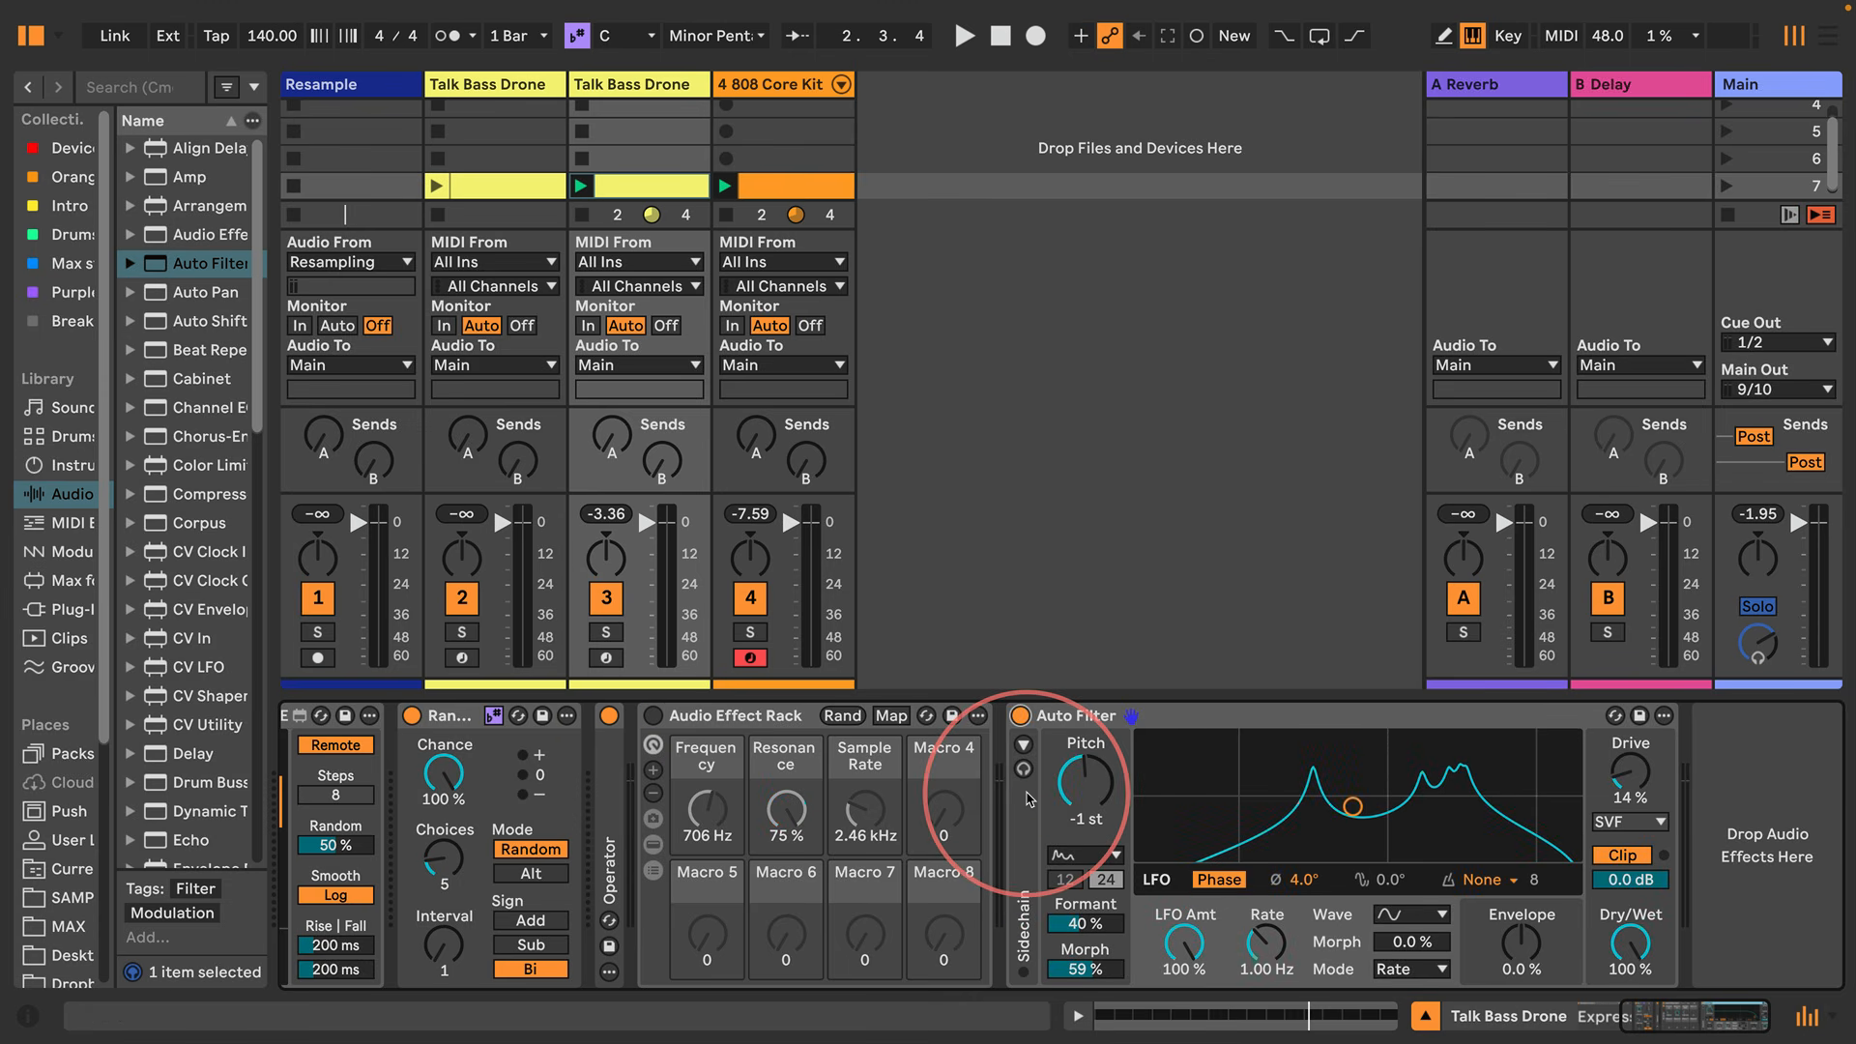
key(space)
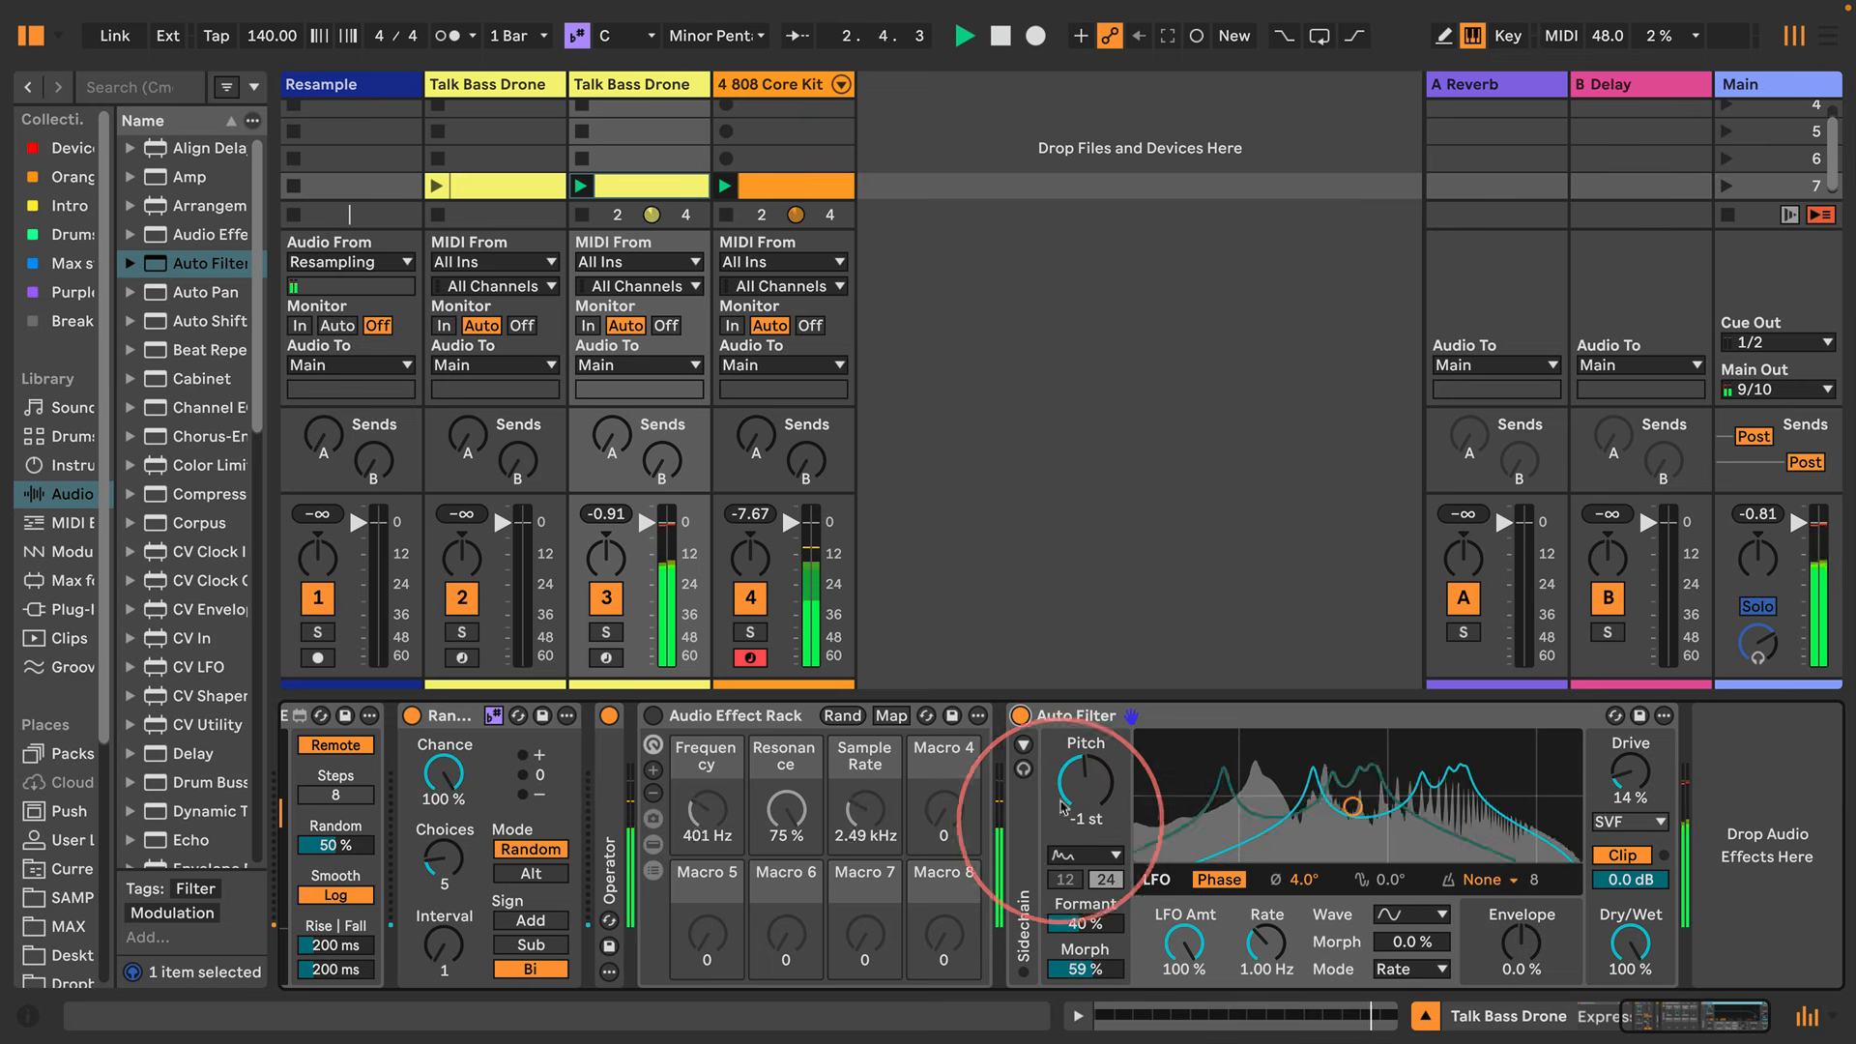
Try the vowel filter with pitch -5 st, formant 99 % and morph 0 % during playback
drag(1085, 791, 1089, 807)
drag(1092, 968, 1093, 904)
key(space)
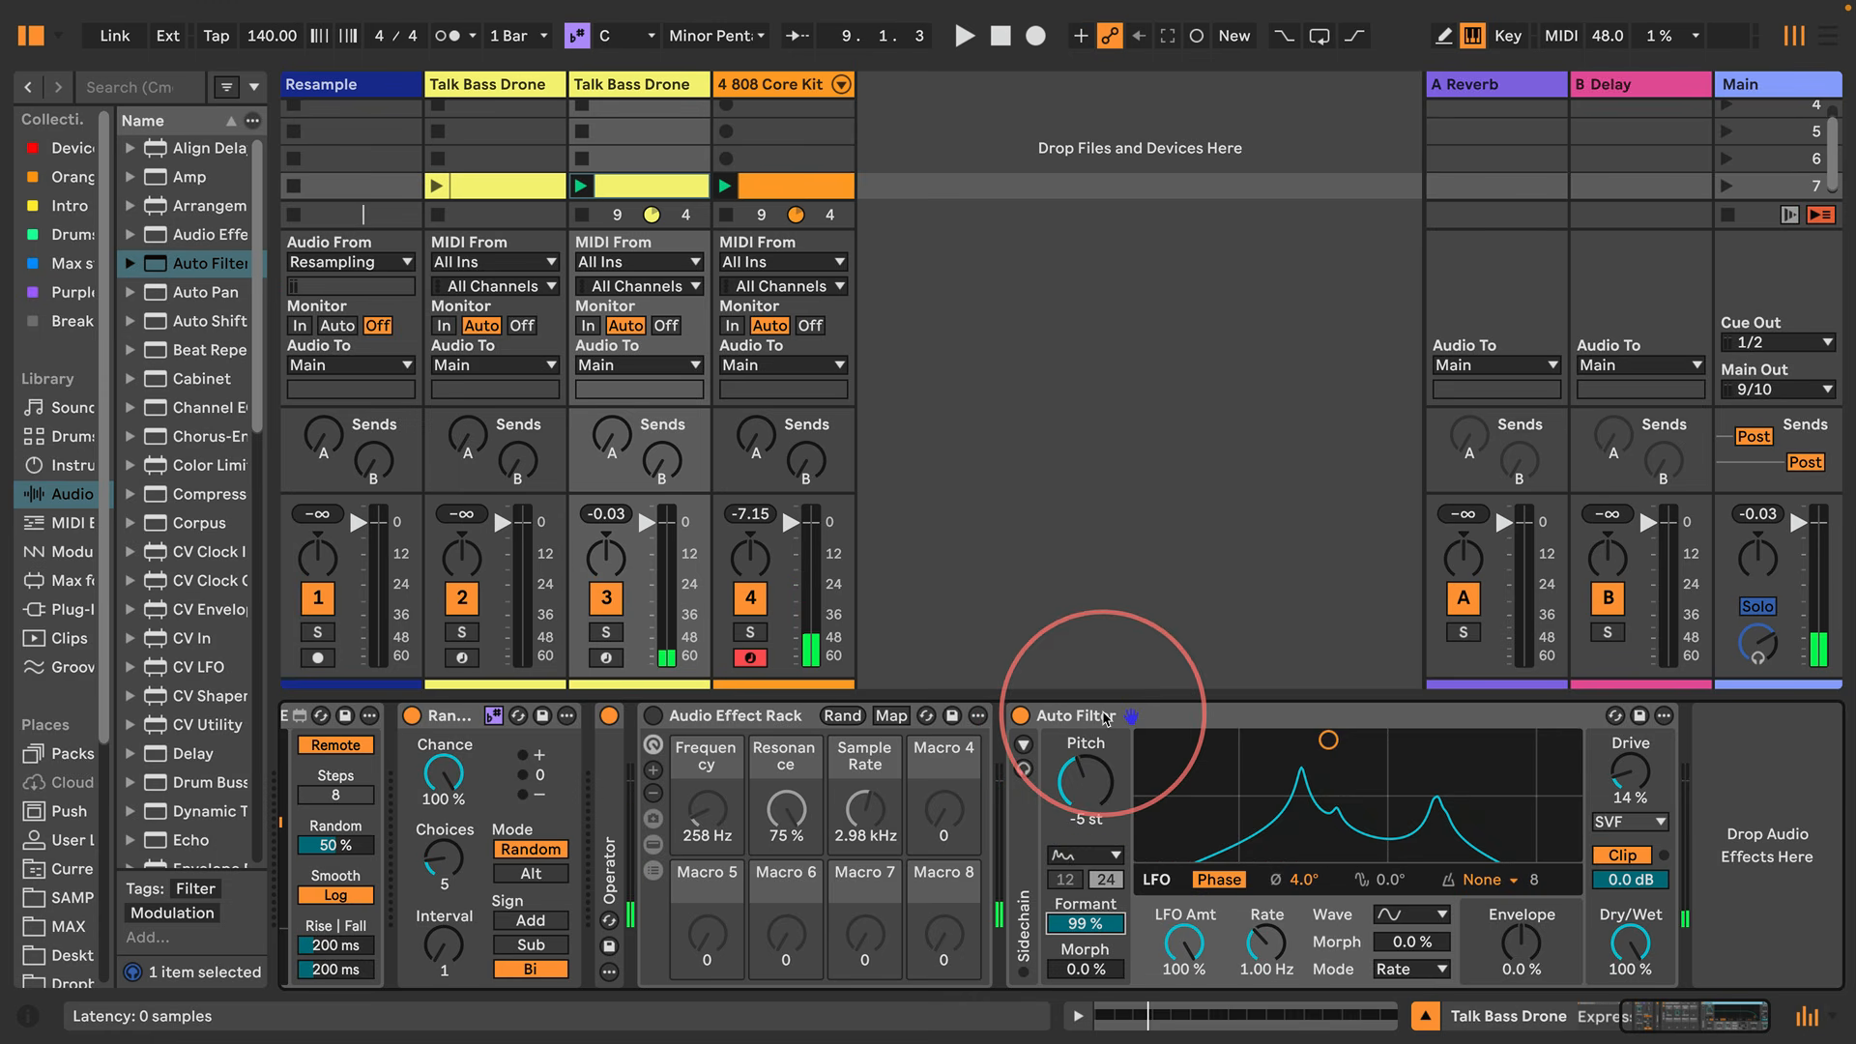
Delete the added Auto Filter, reactivate the Audio Effect Rack, and play the bass with the beat
click(1105, 717)
key(Delete)
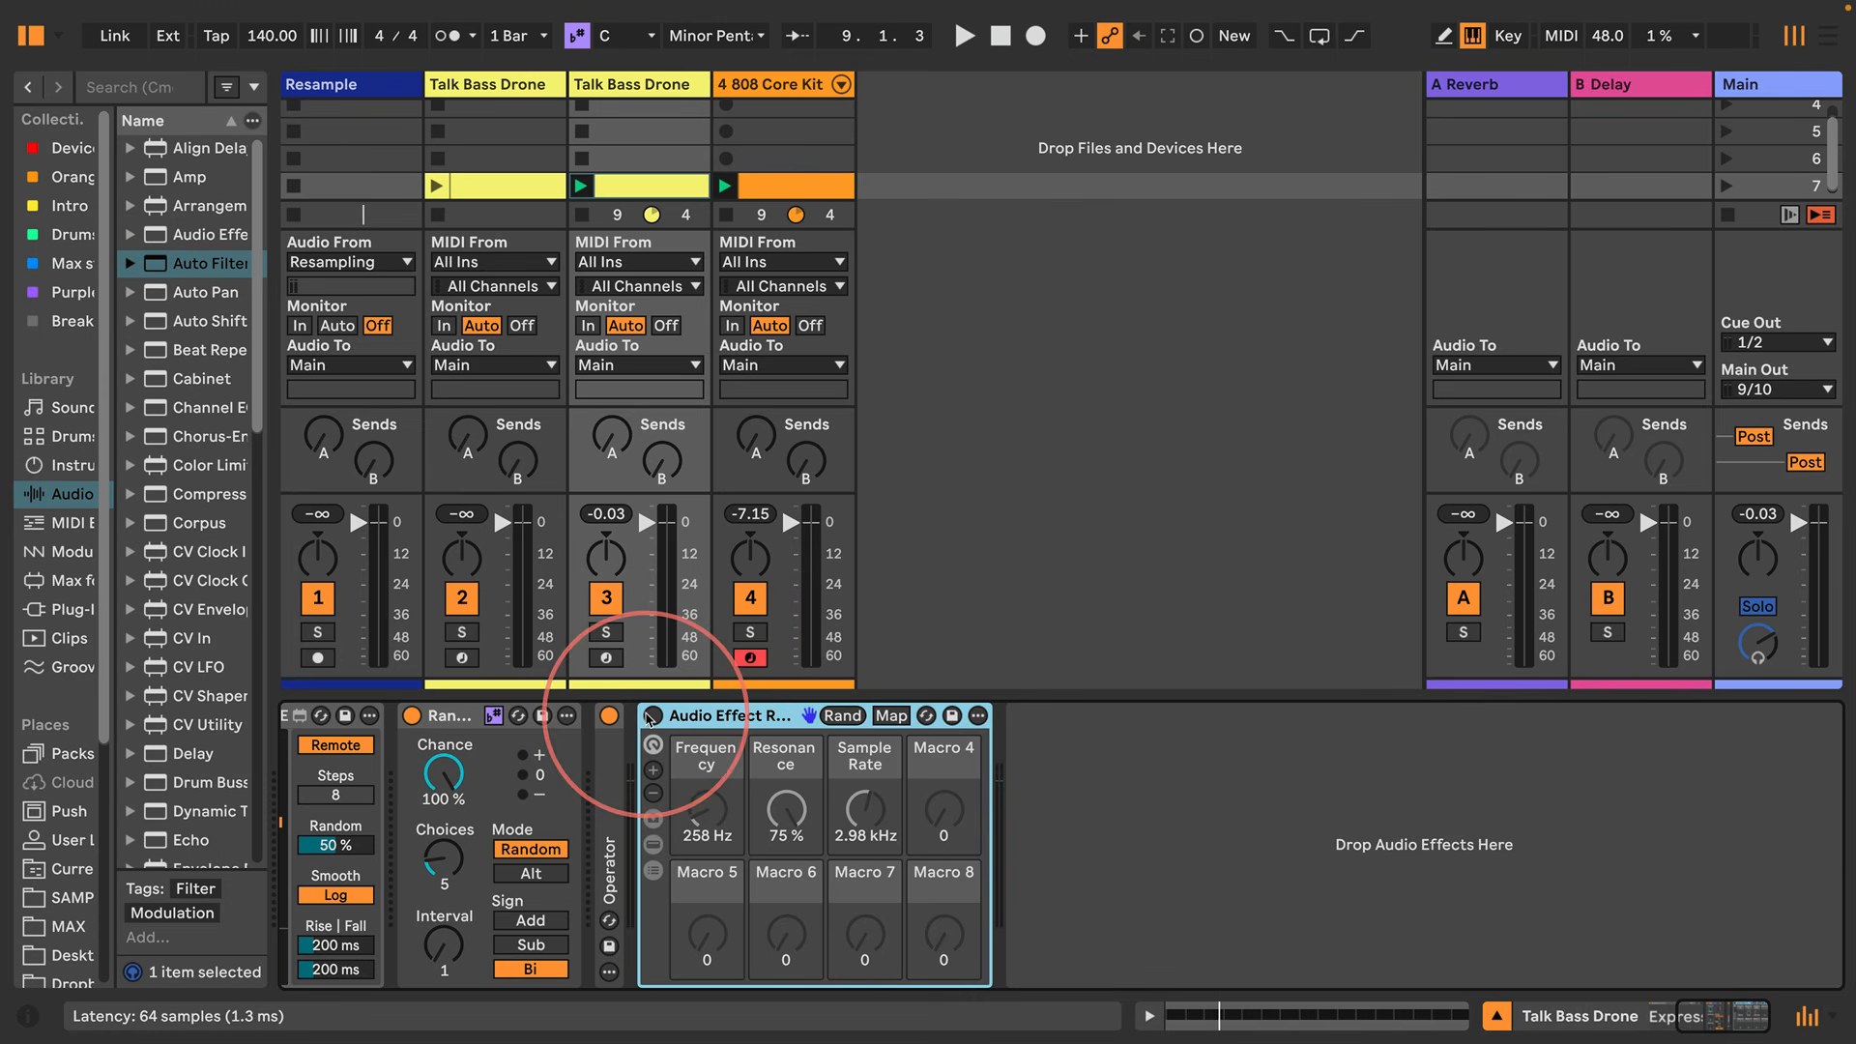
key(space)
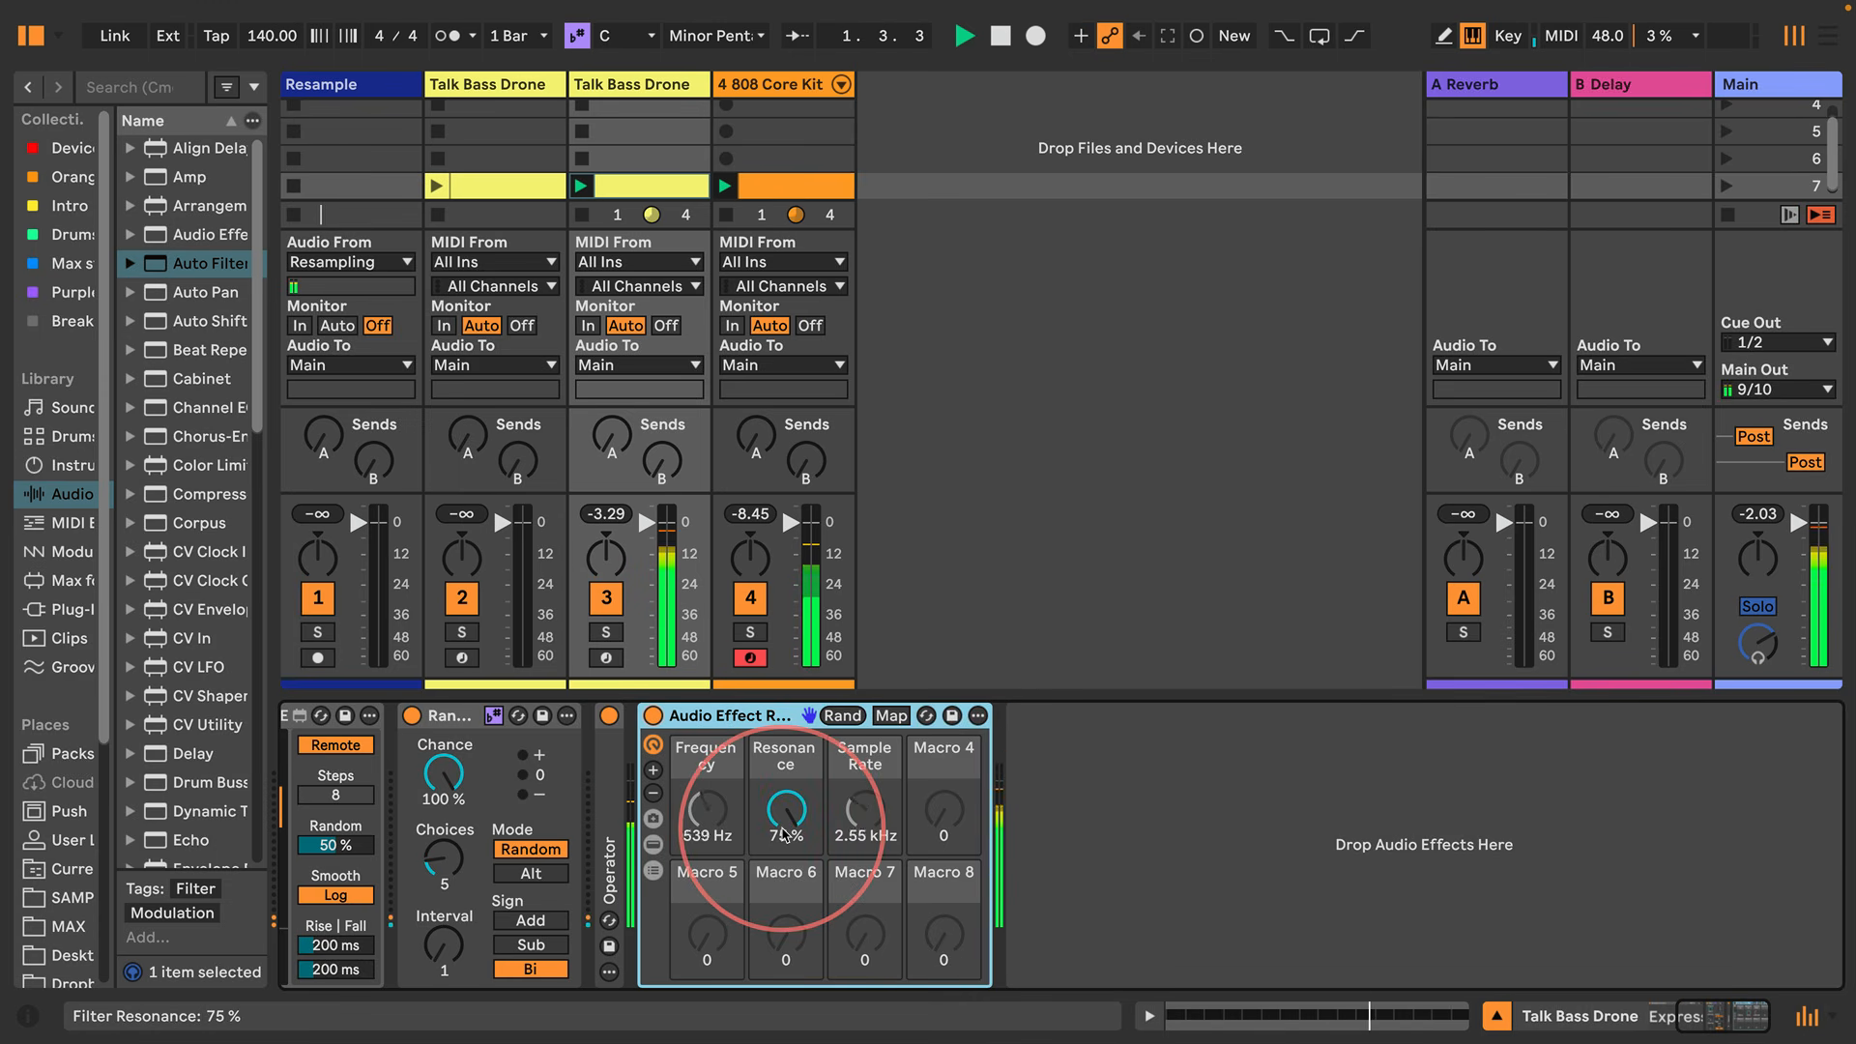
scroll(773, 822, left, 5)
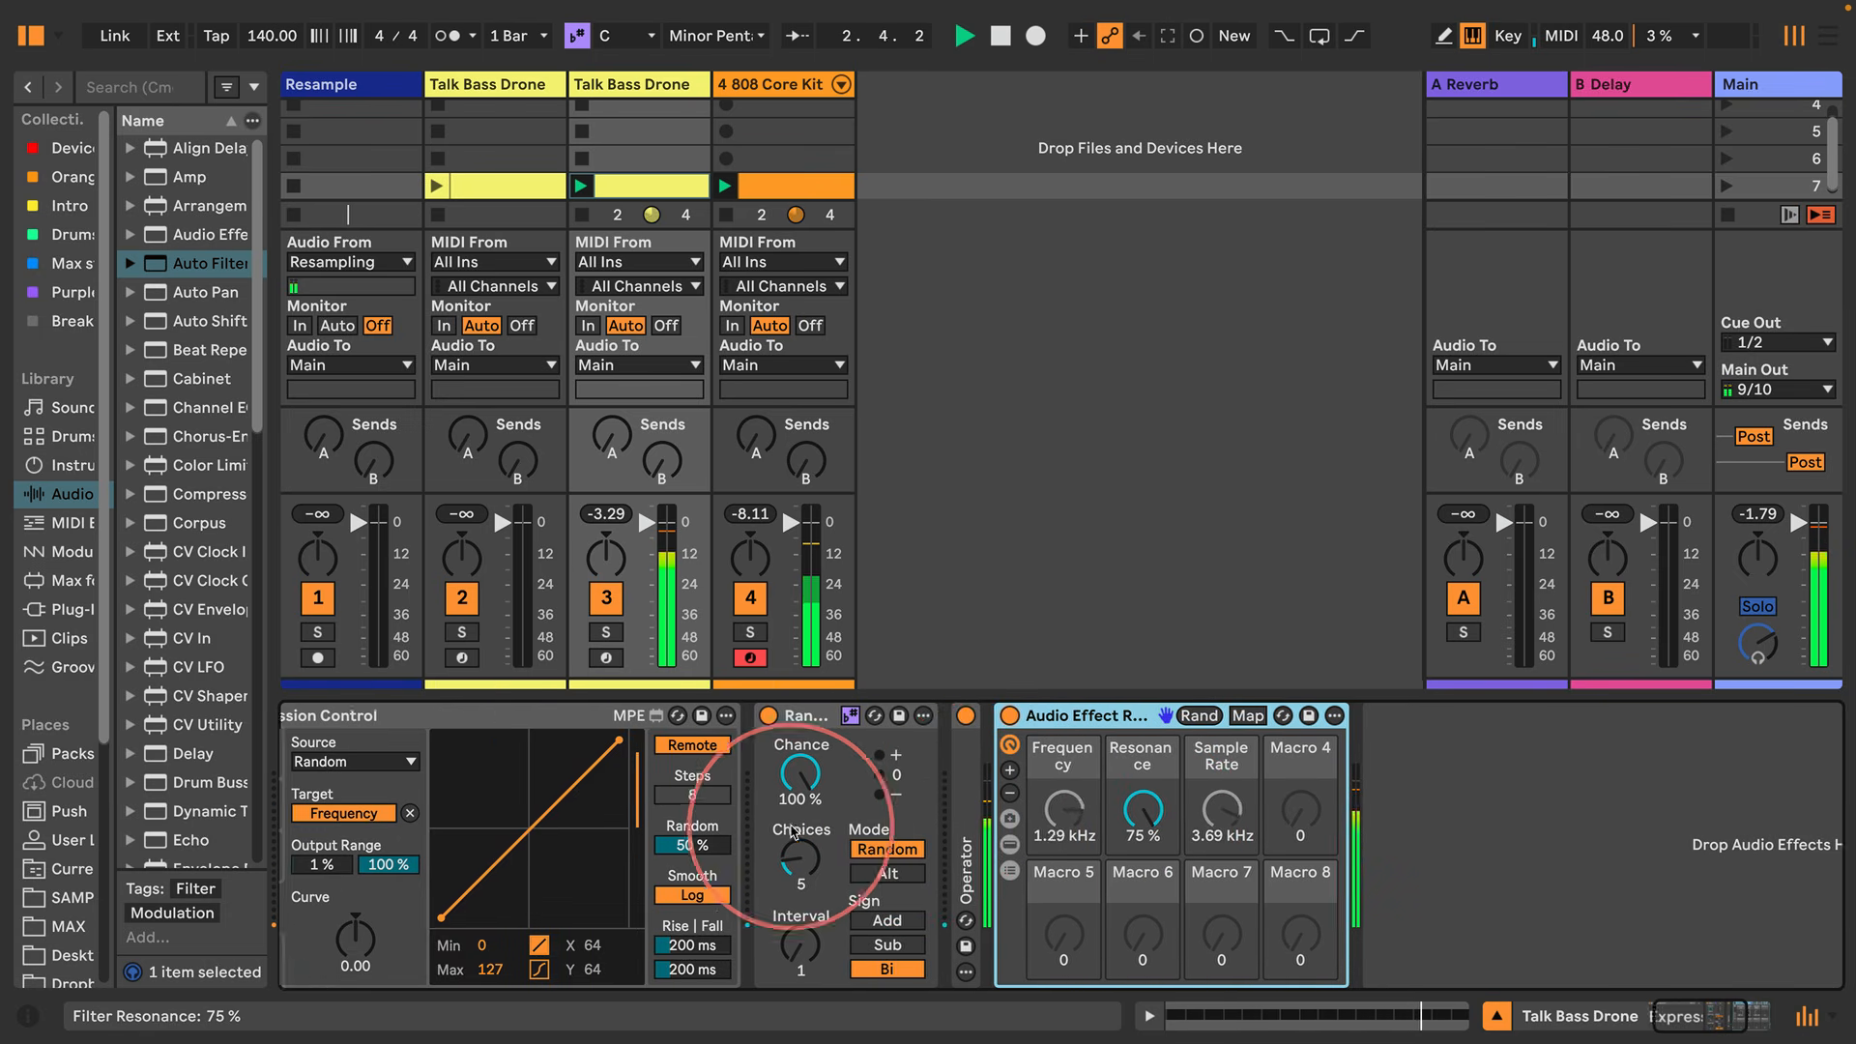
key(space)
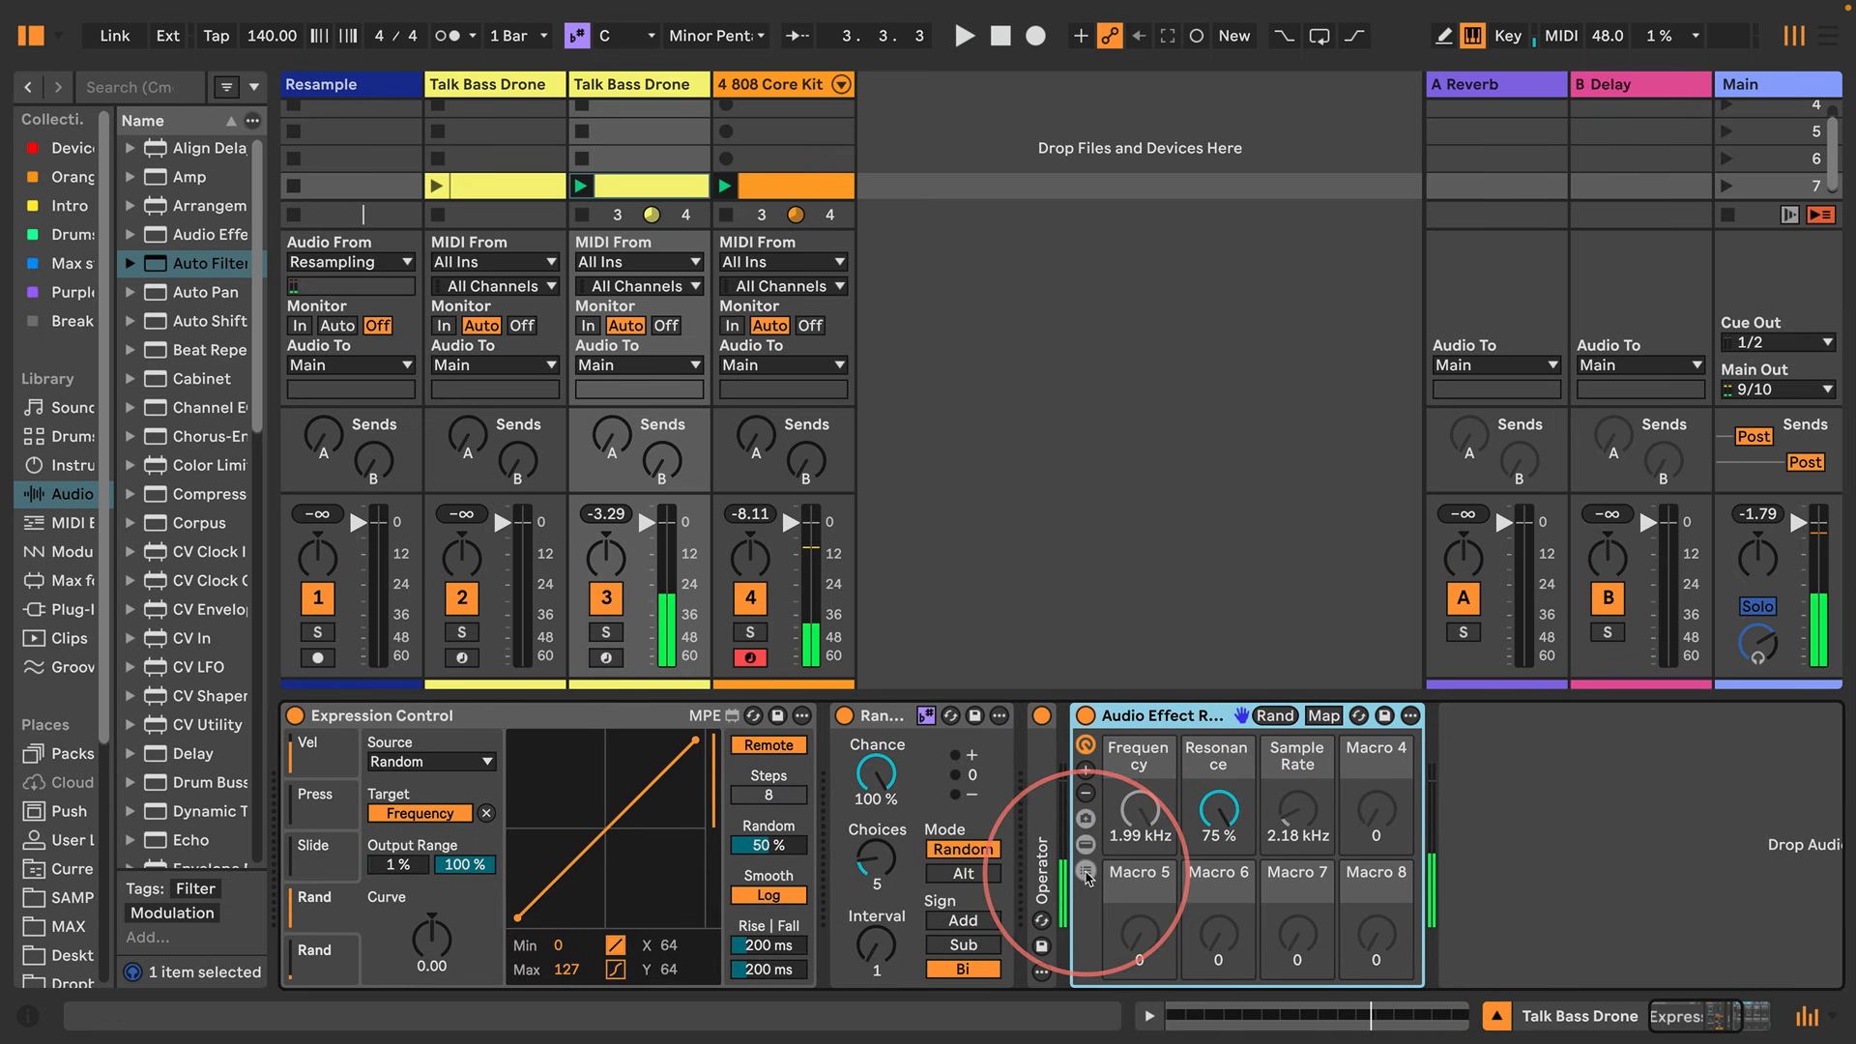
Show the Audio Effect Rack's chain list, create an empty second chain, and play it soloed
click(1086, 872)
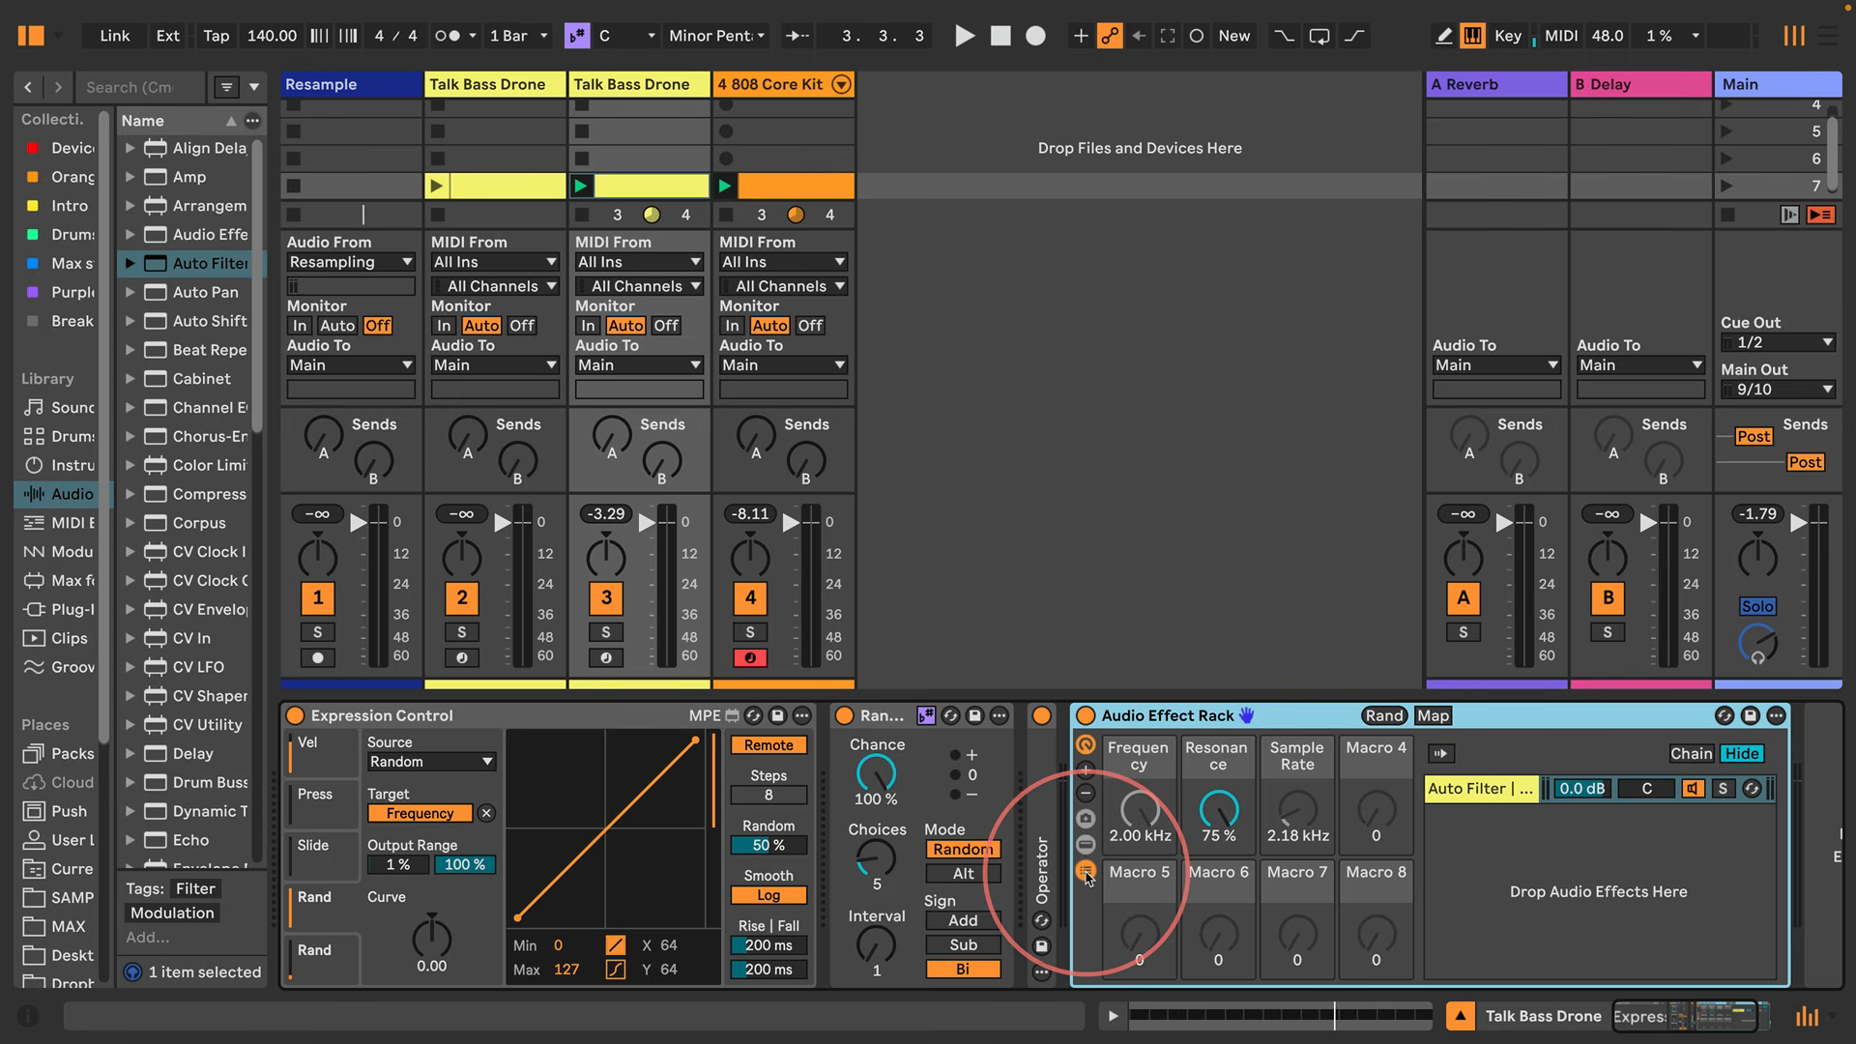
right_click(1493, 851)
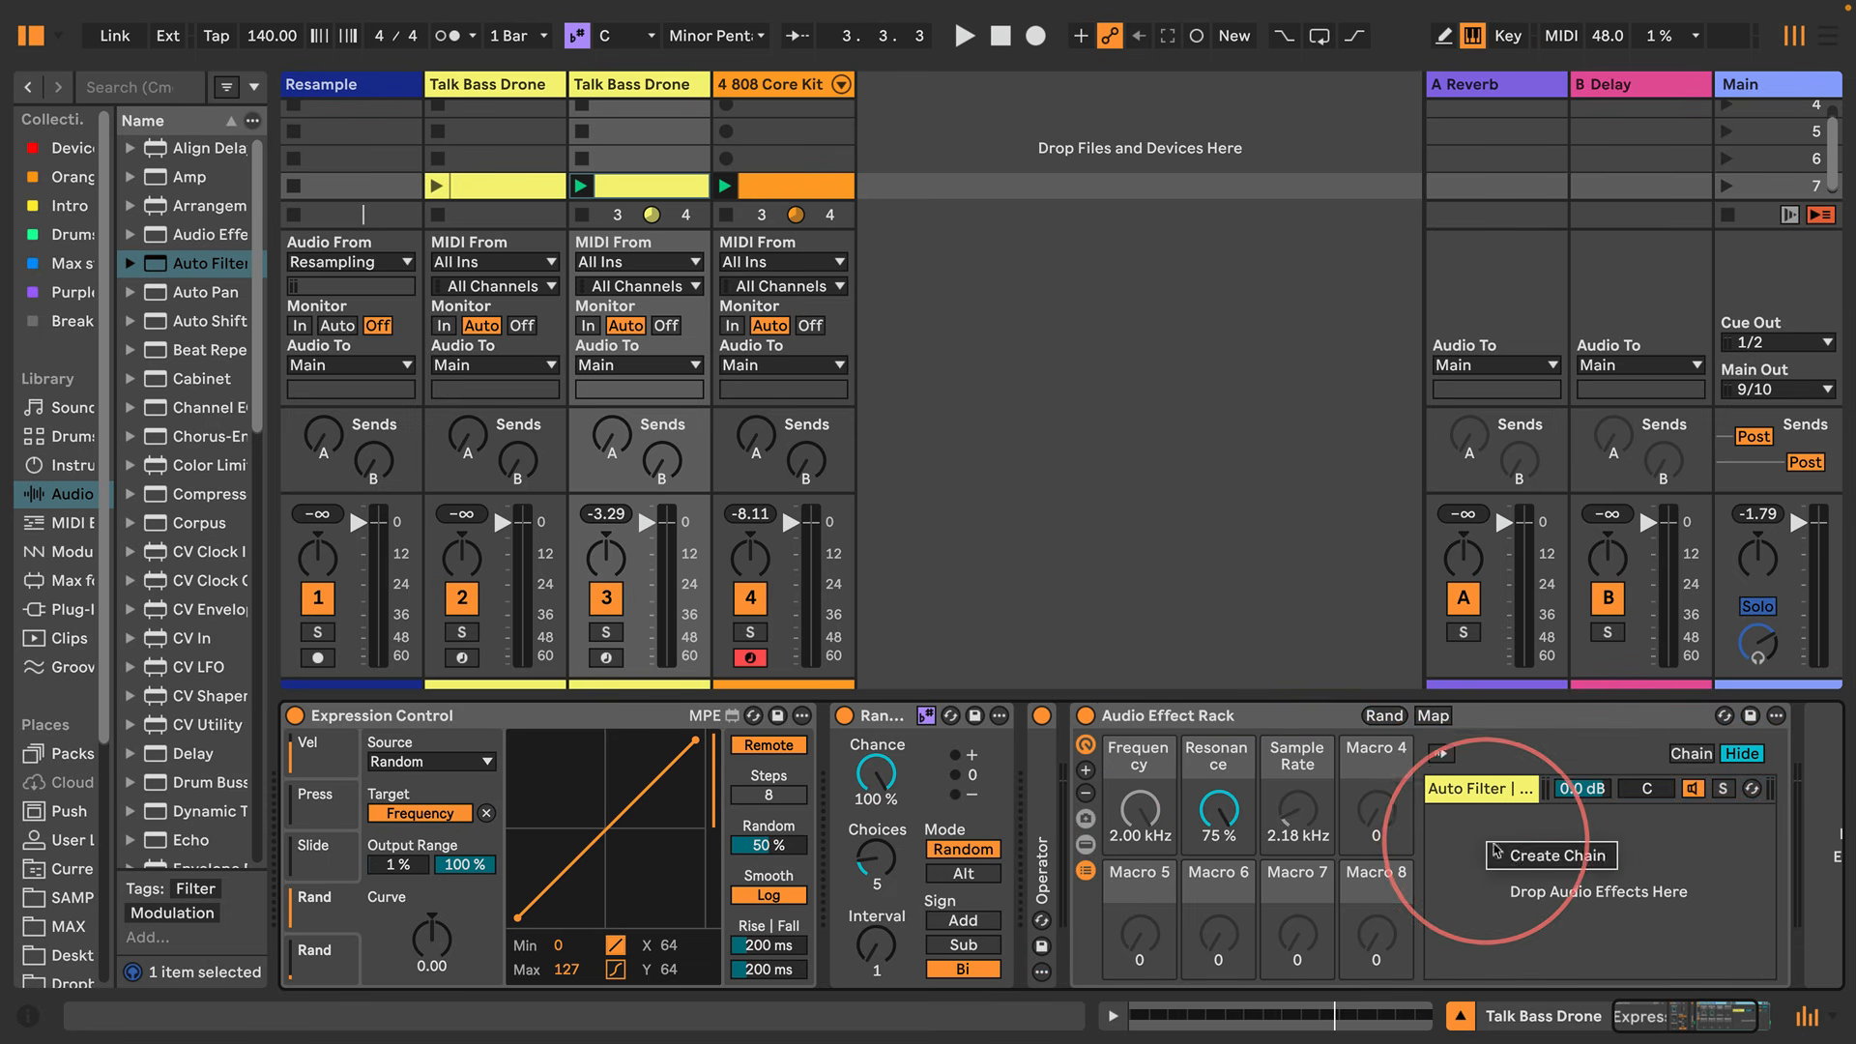
click(1541, 857)
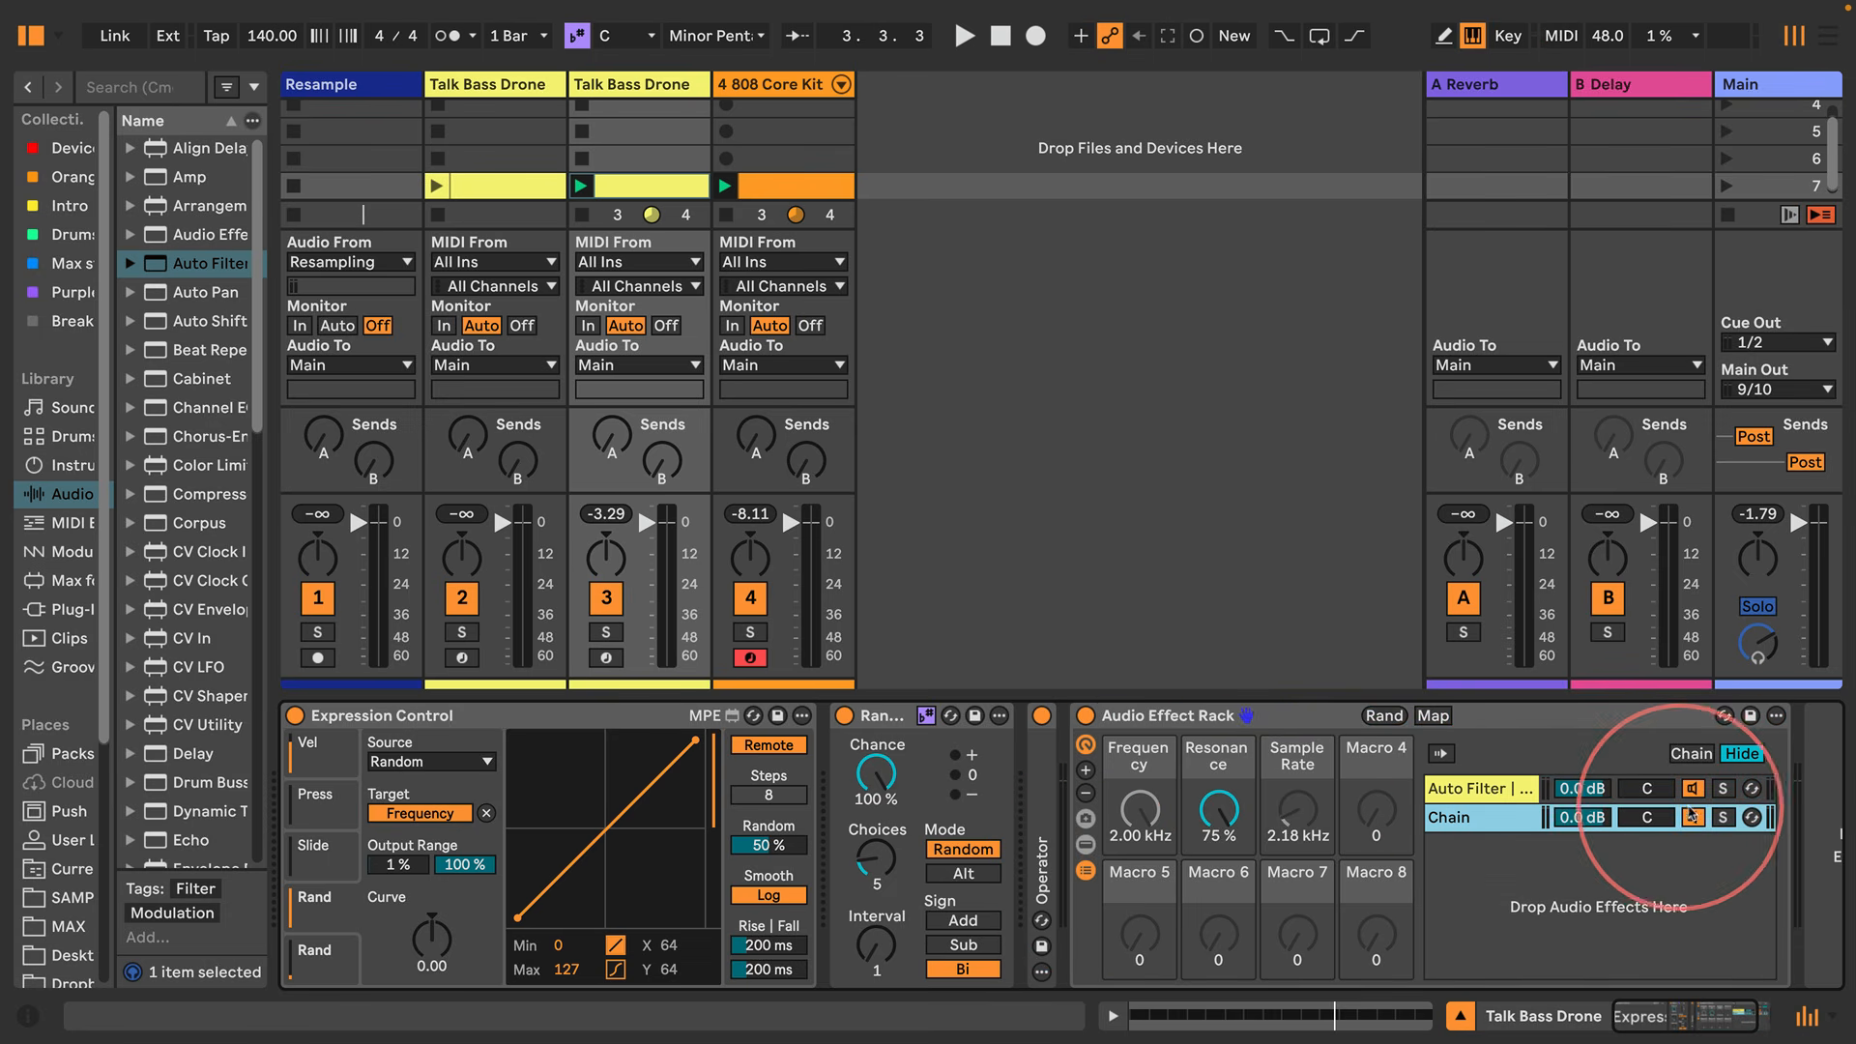
key(space)
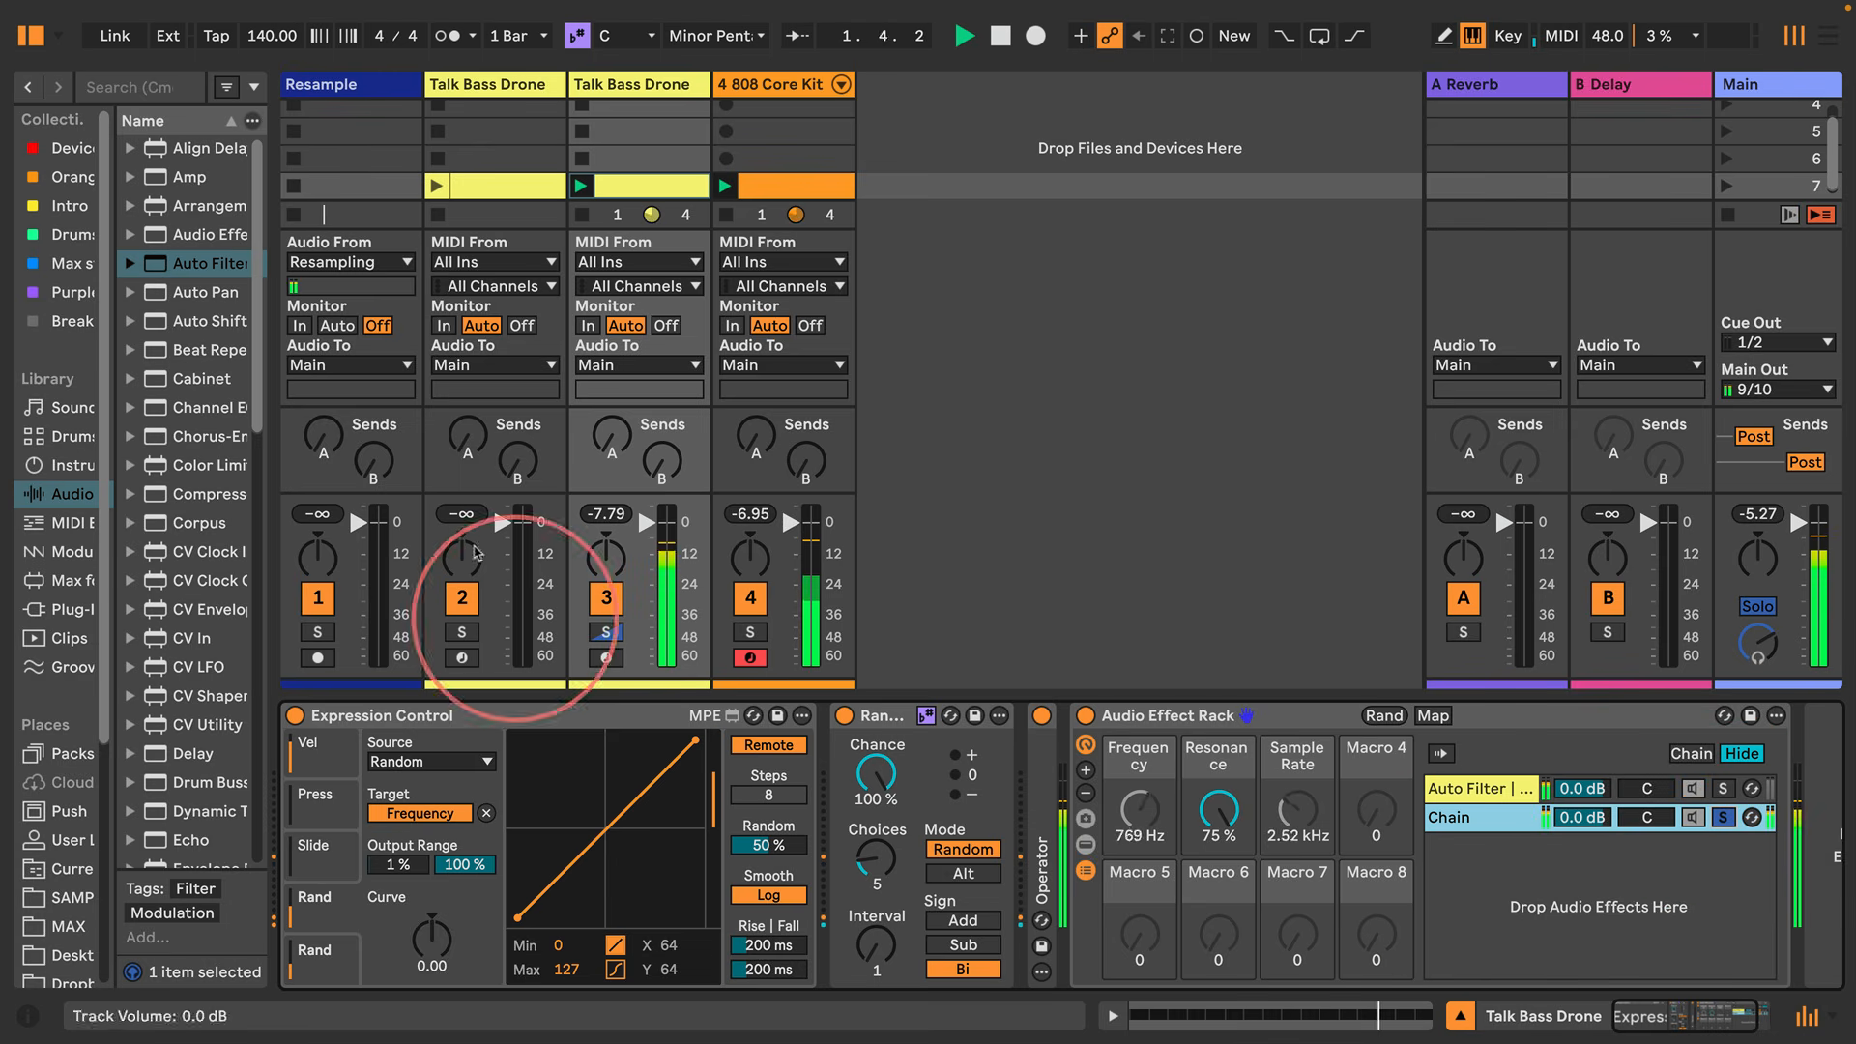
Add an Auto Filter to the second chain, set it to 110 Hz with 31 % resonance, and unsolo the chain
drag(271, 376, 435, 425)
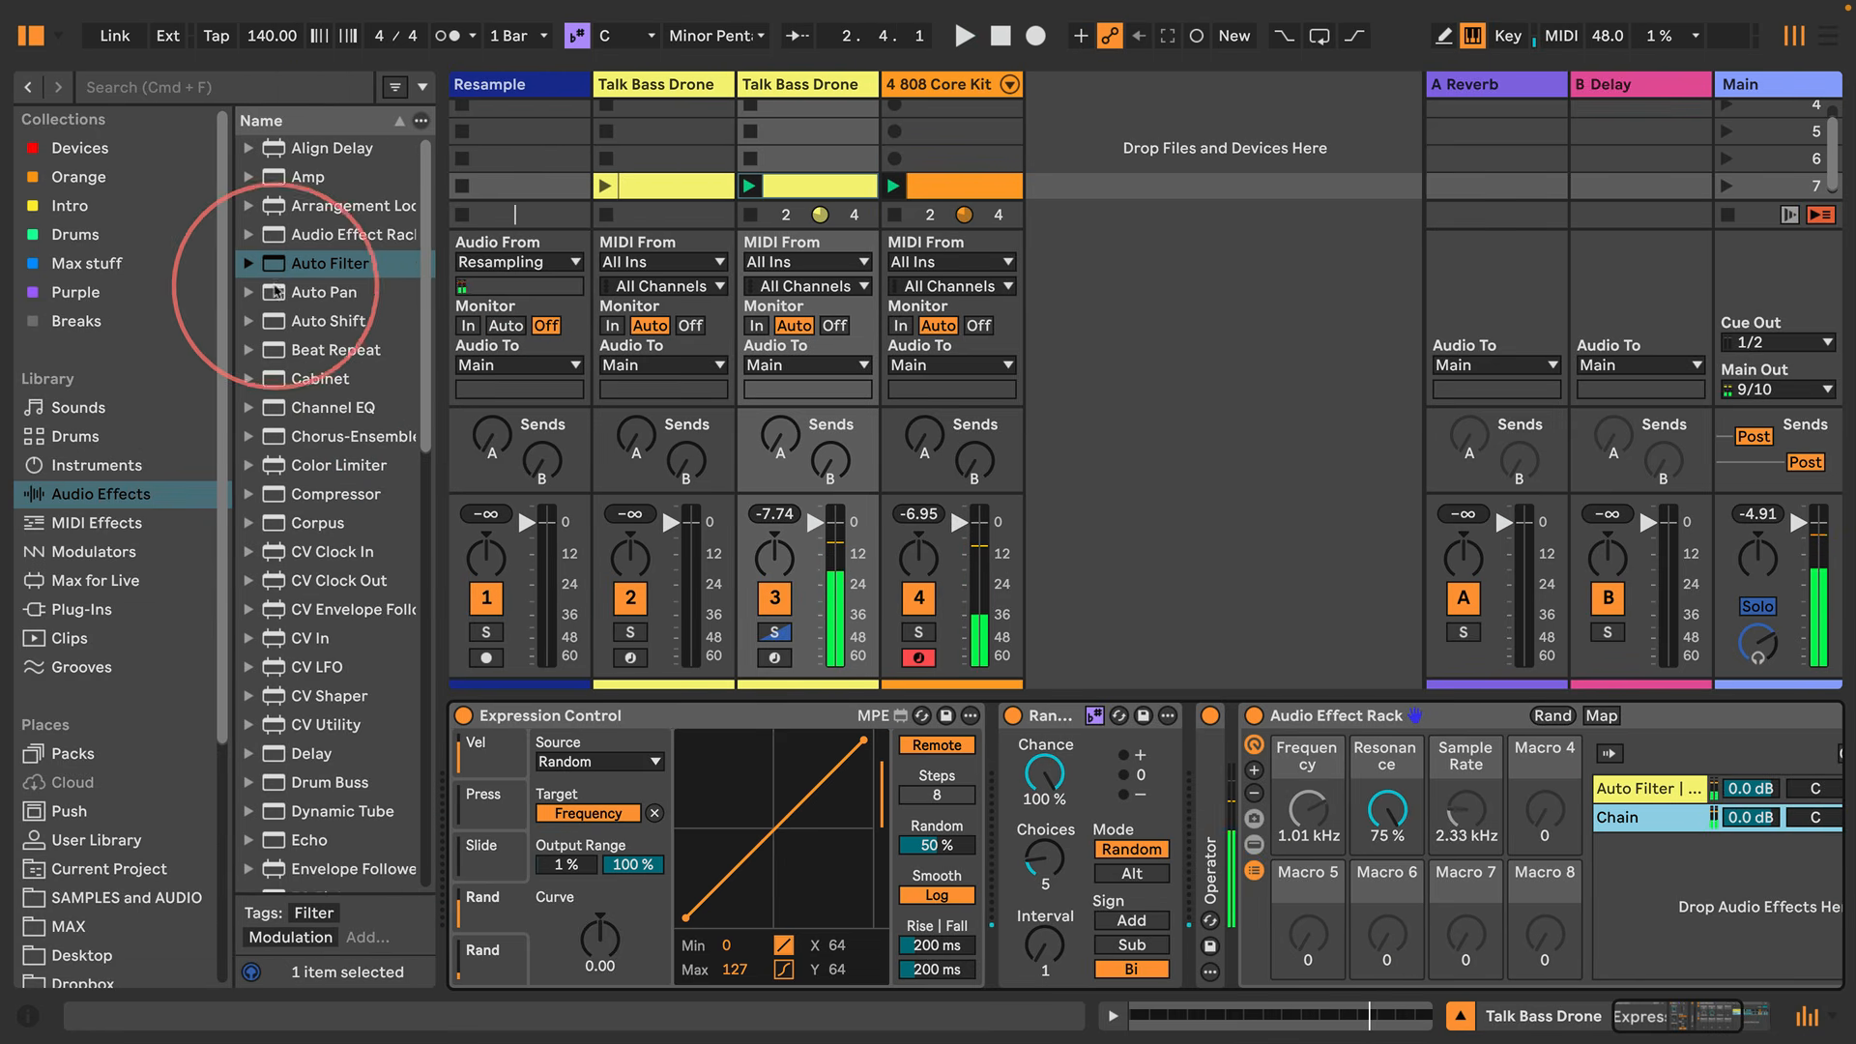
drag(1559, 801, 1561, 820)
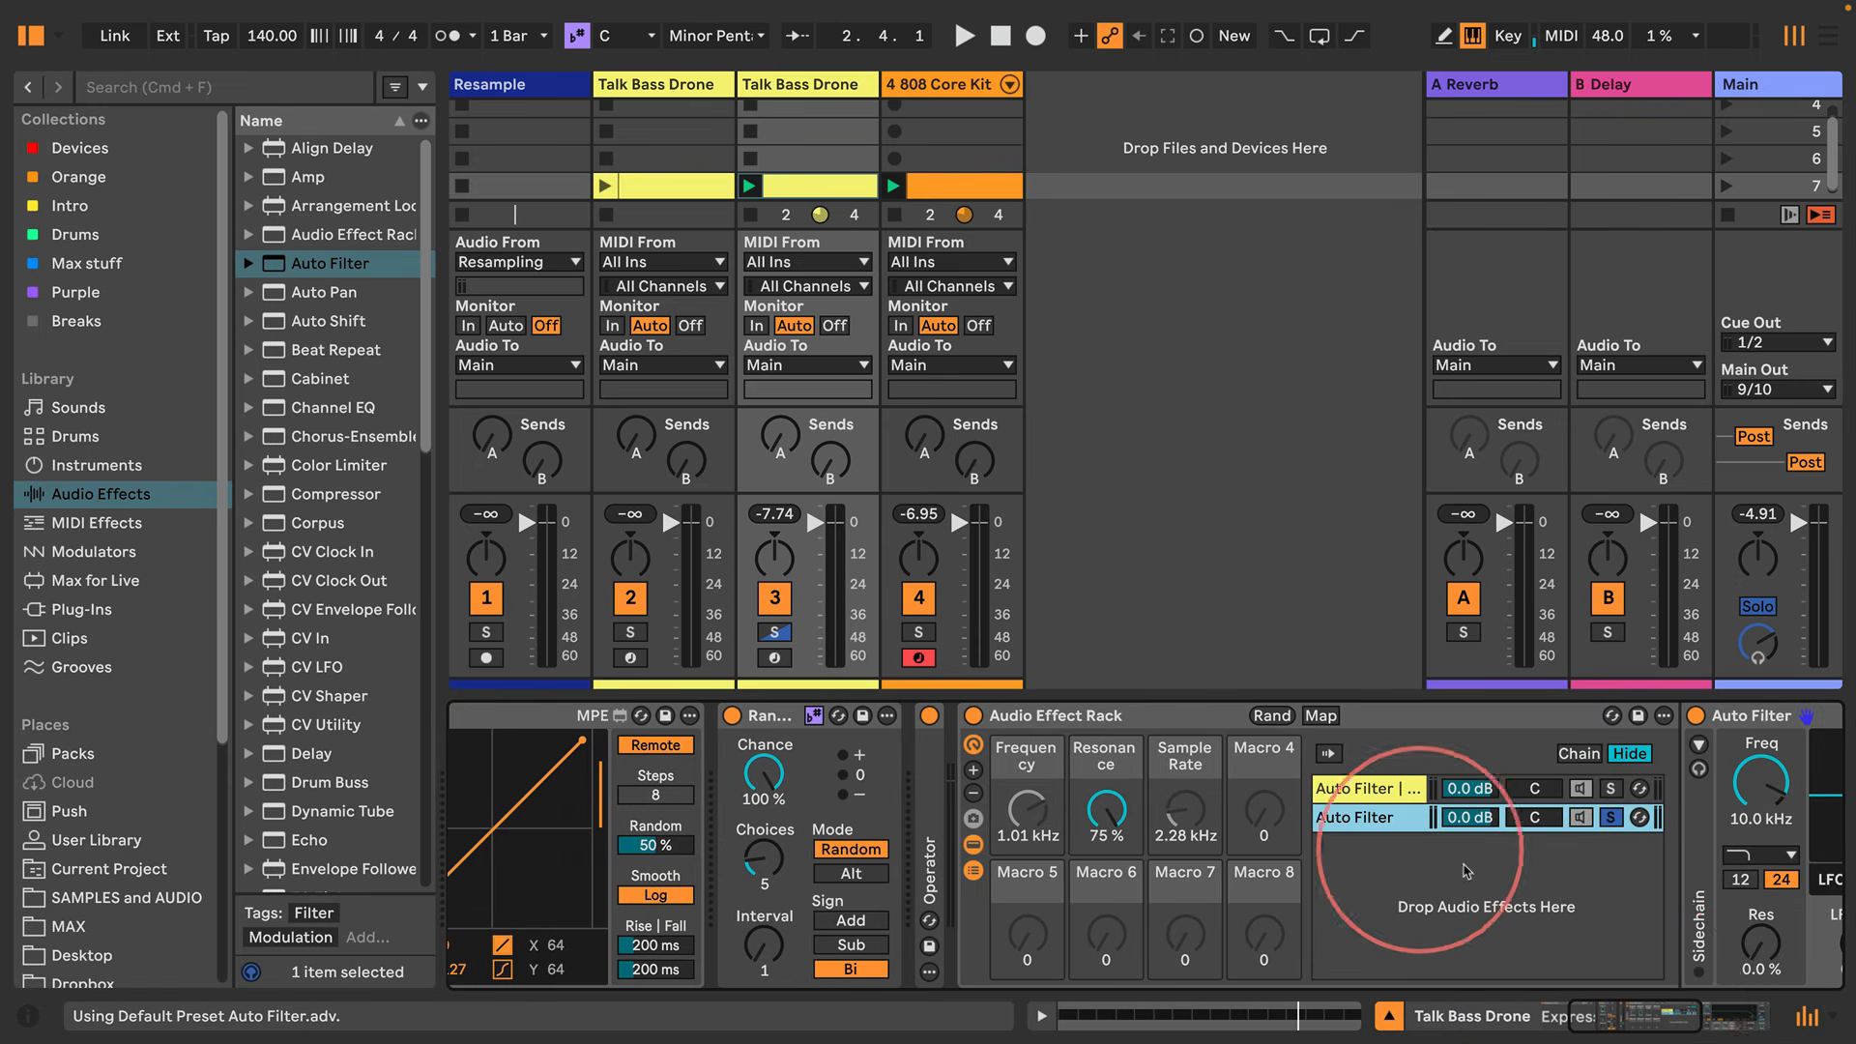
drag(1596, 1015, 1748, 1014)
drag(1499, 852, 1219, 817)
click(905, 817)
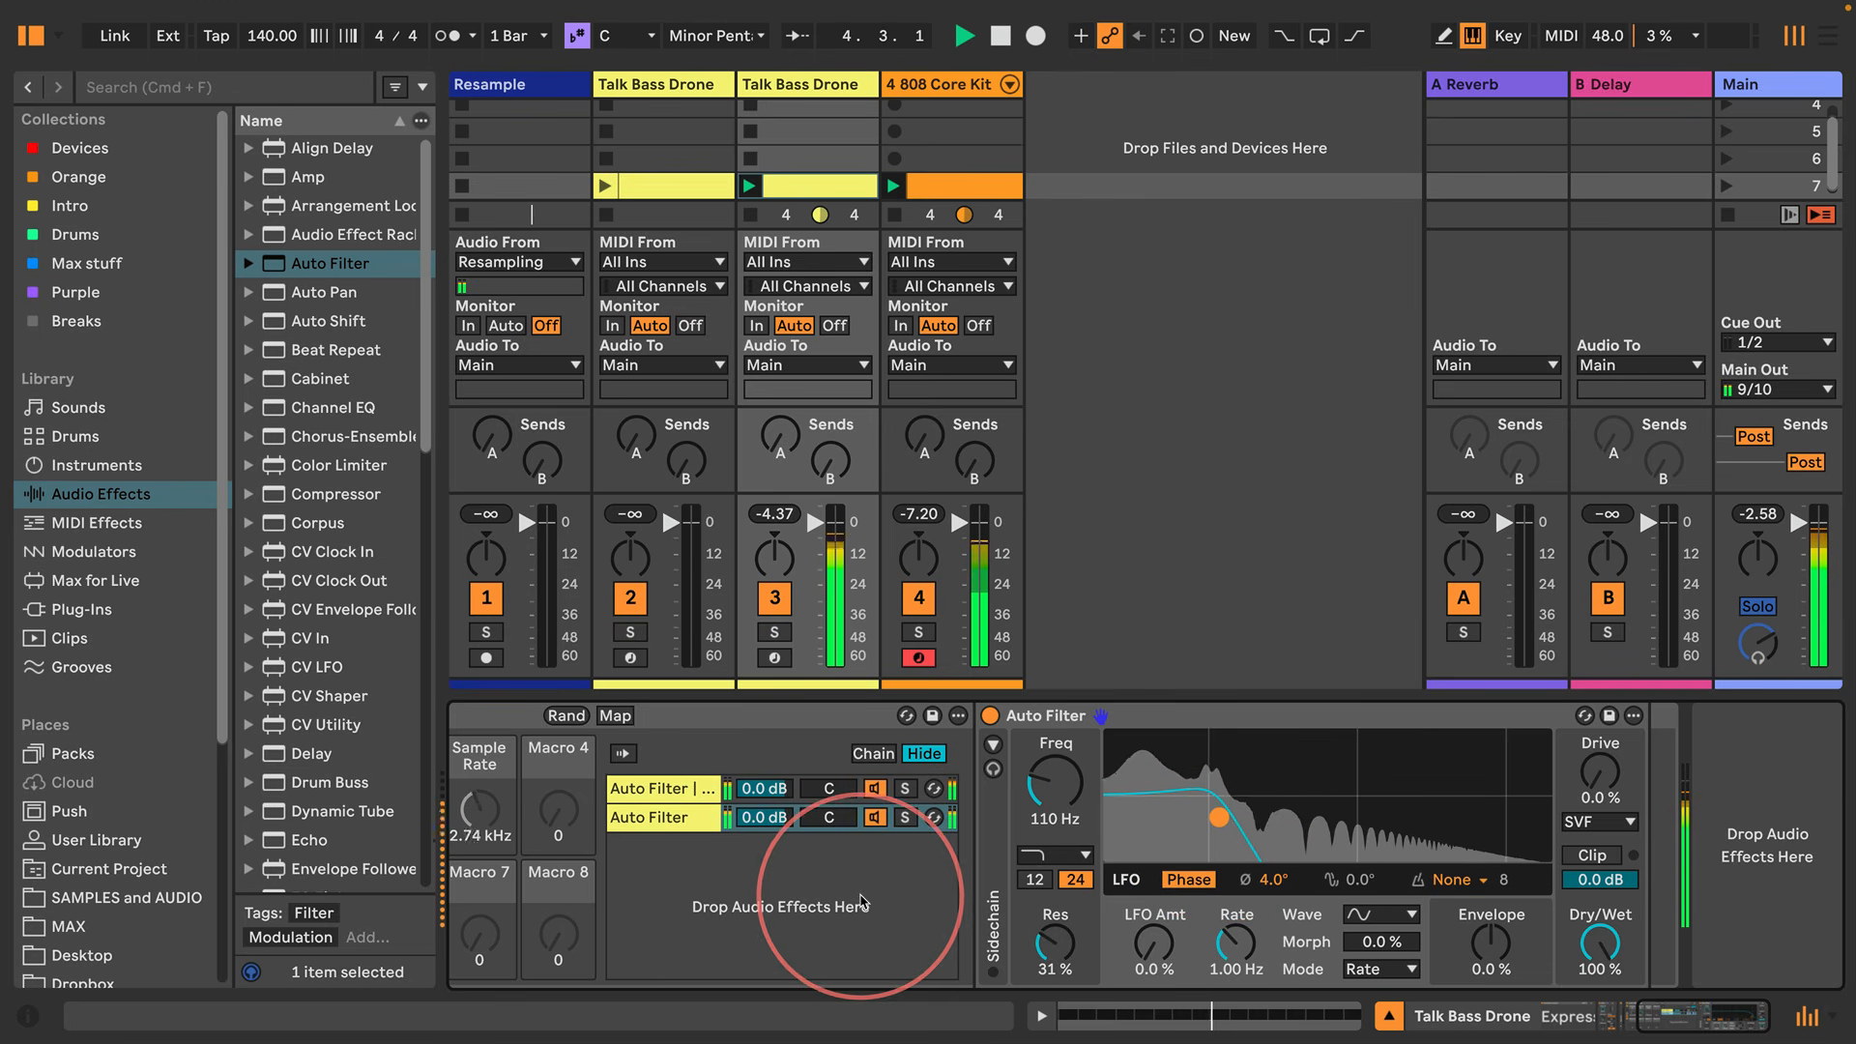
Hide the browser and try the rack's Resonance macro during playback, leaving it at 75 %
scroll(829, 897, left, 5)
scroll(832, 892, left, 3)
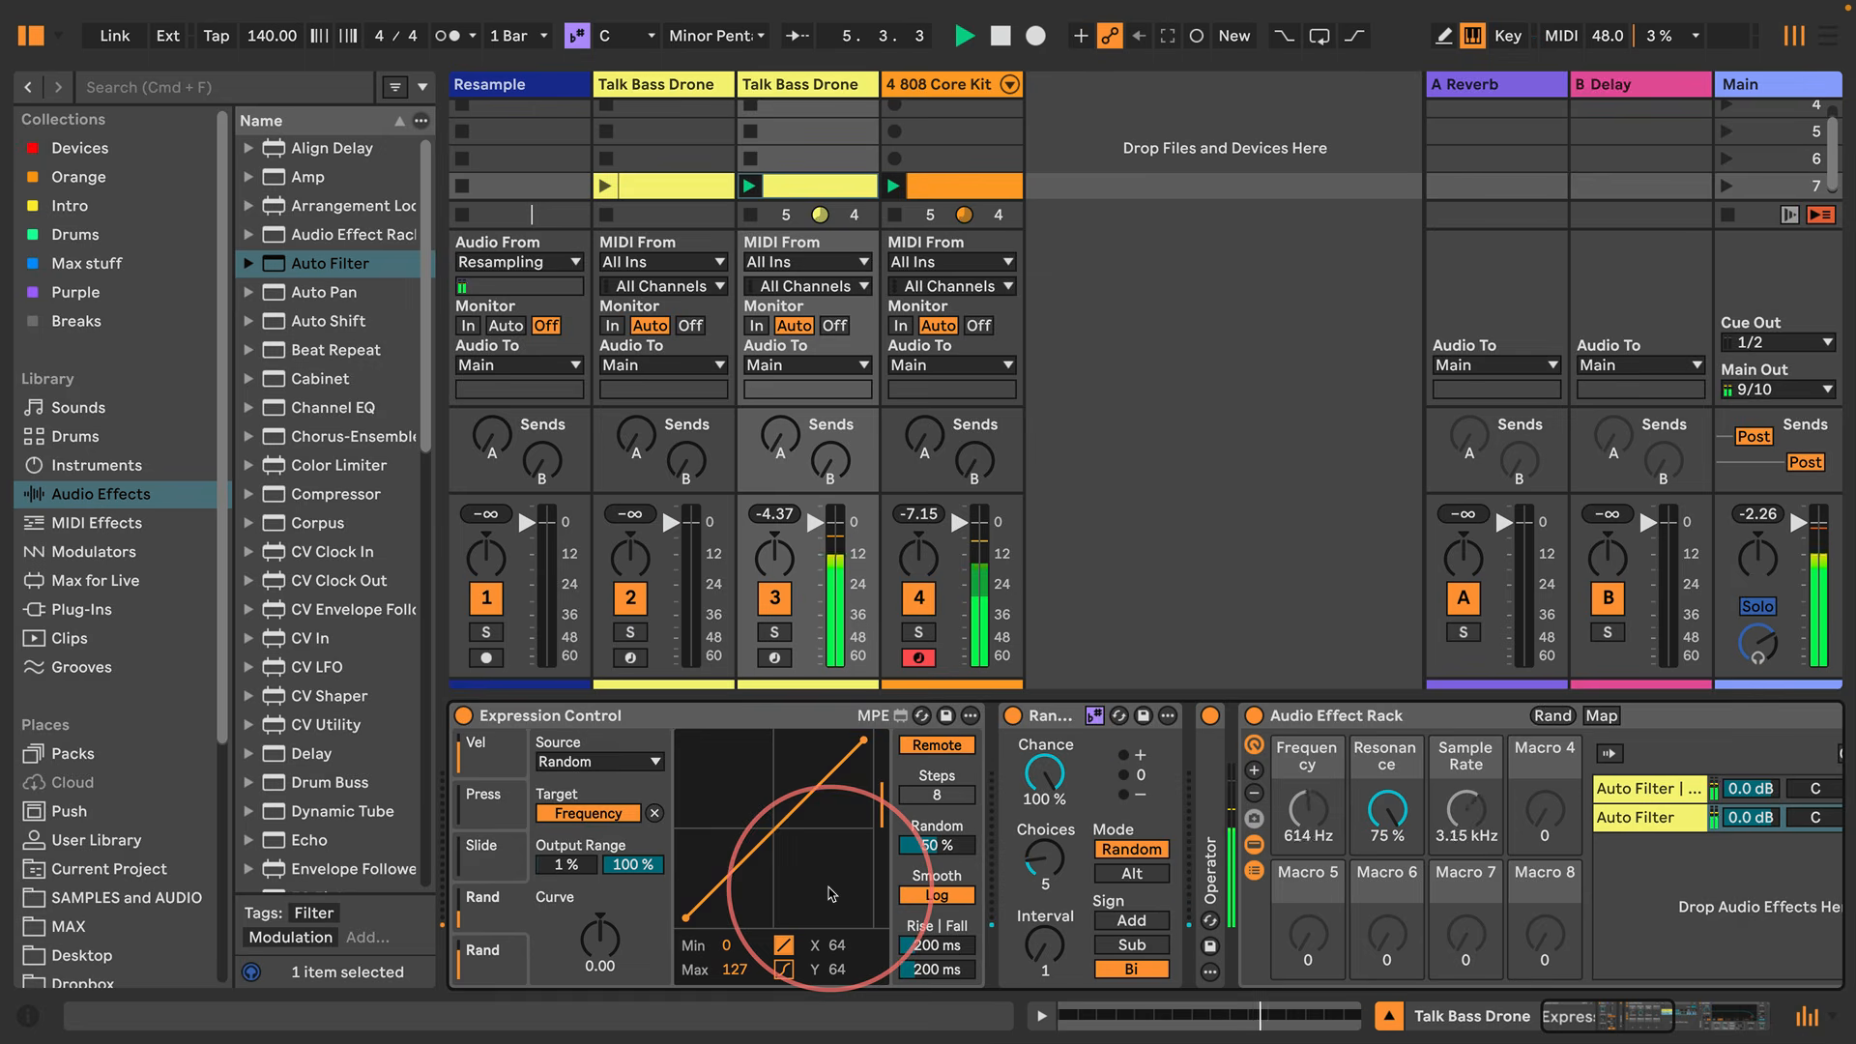
click(31, 36)
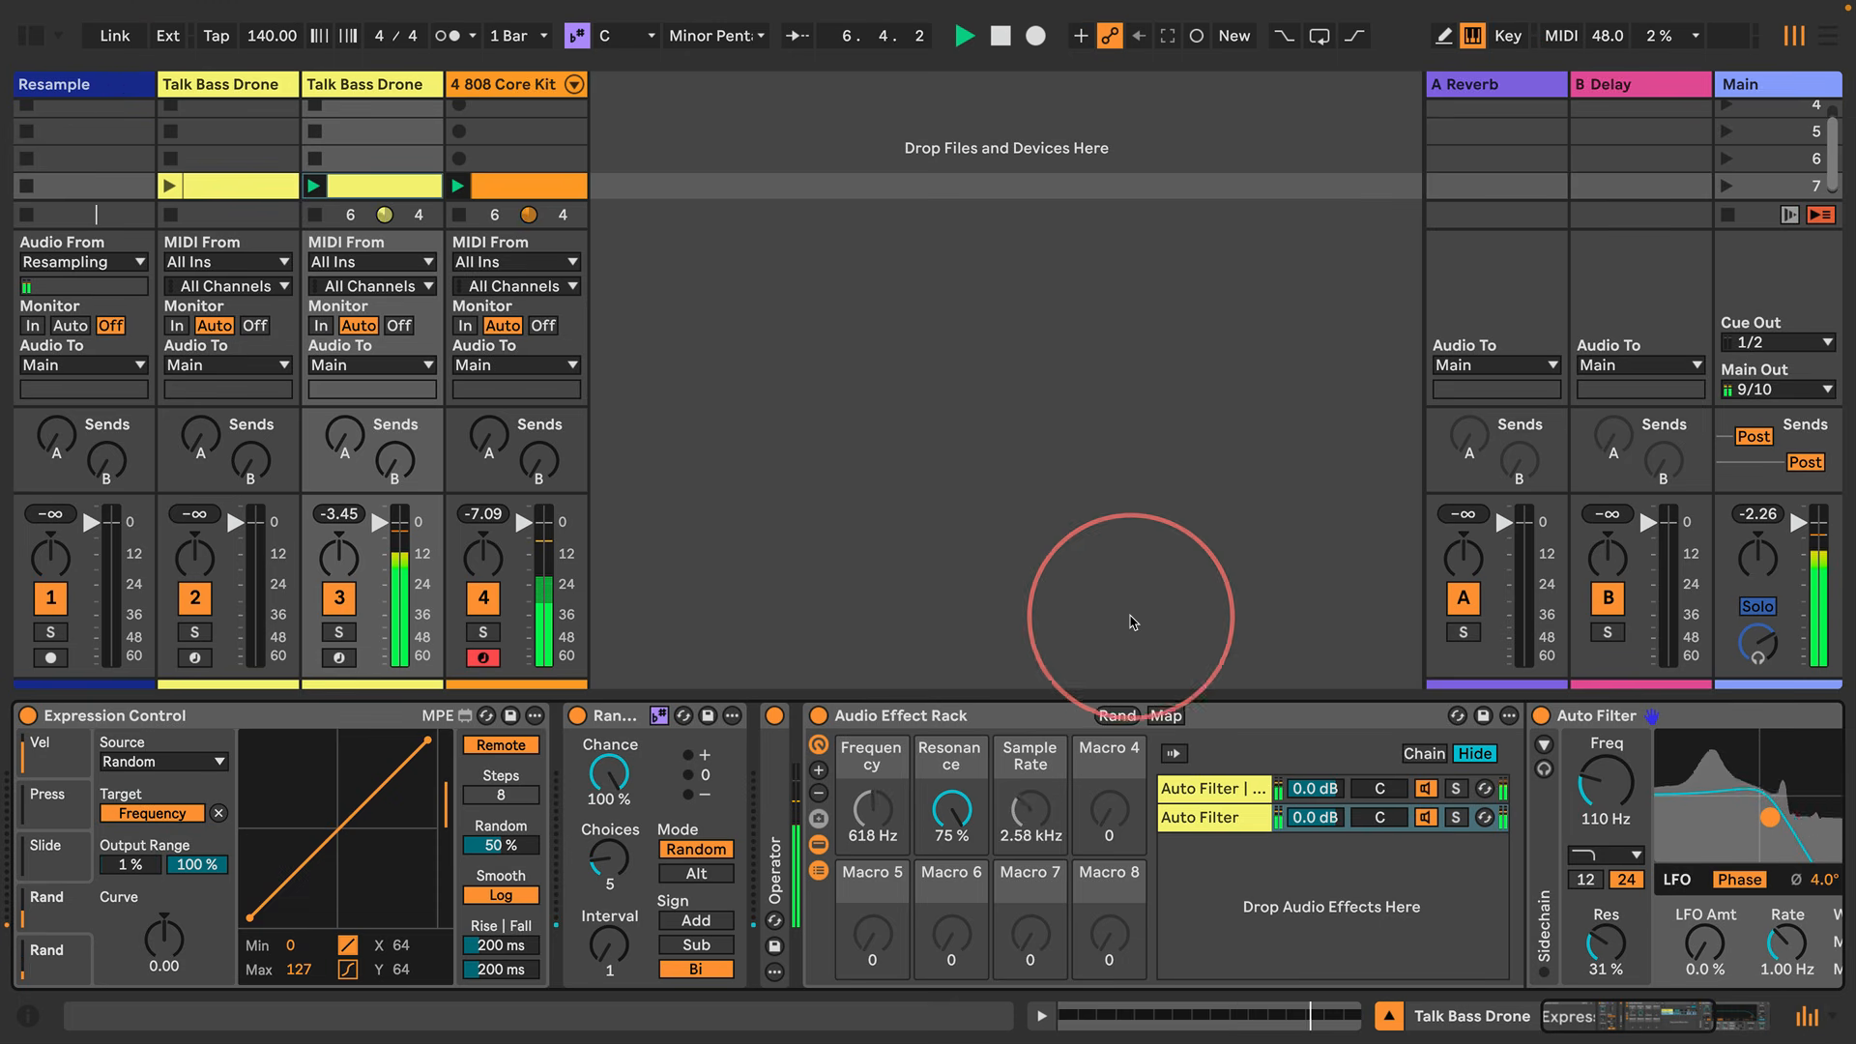
drag(951, 788, 953, 759)
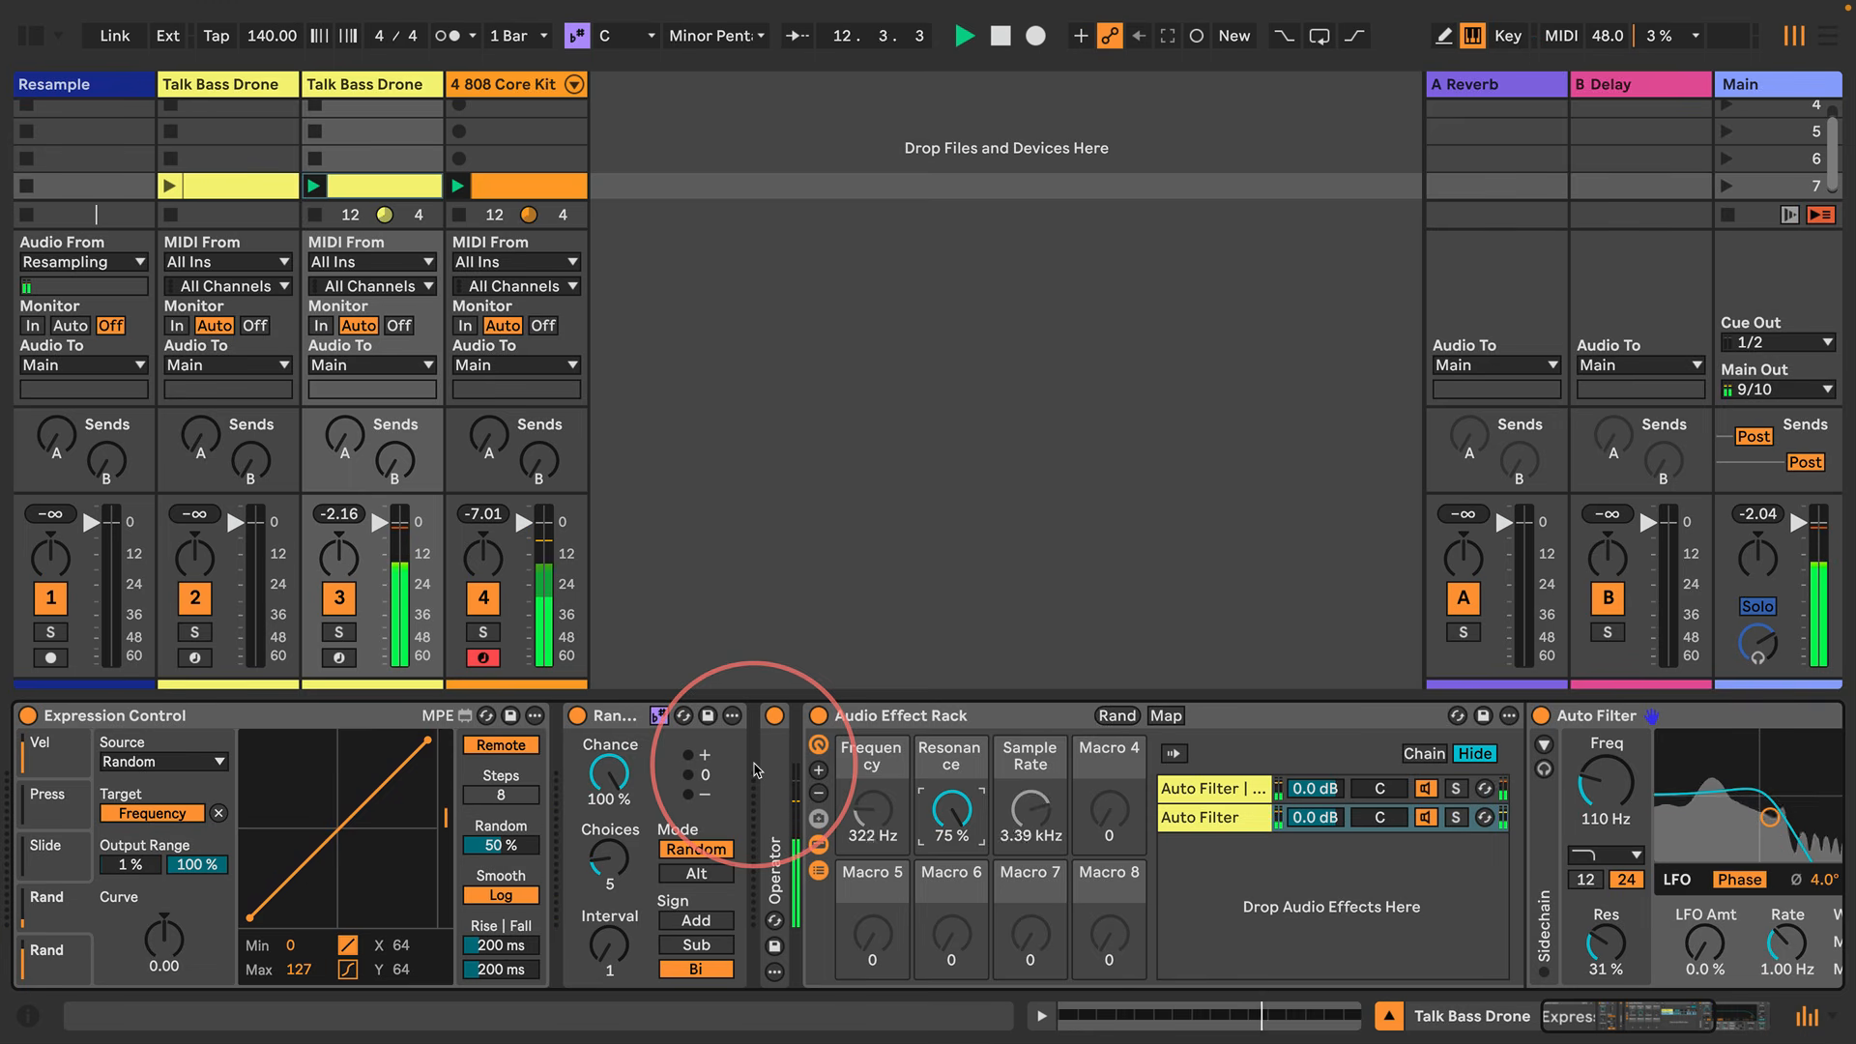
key(space)
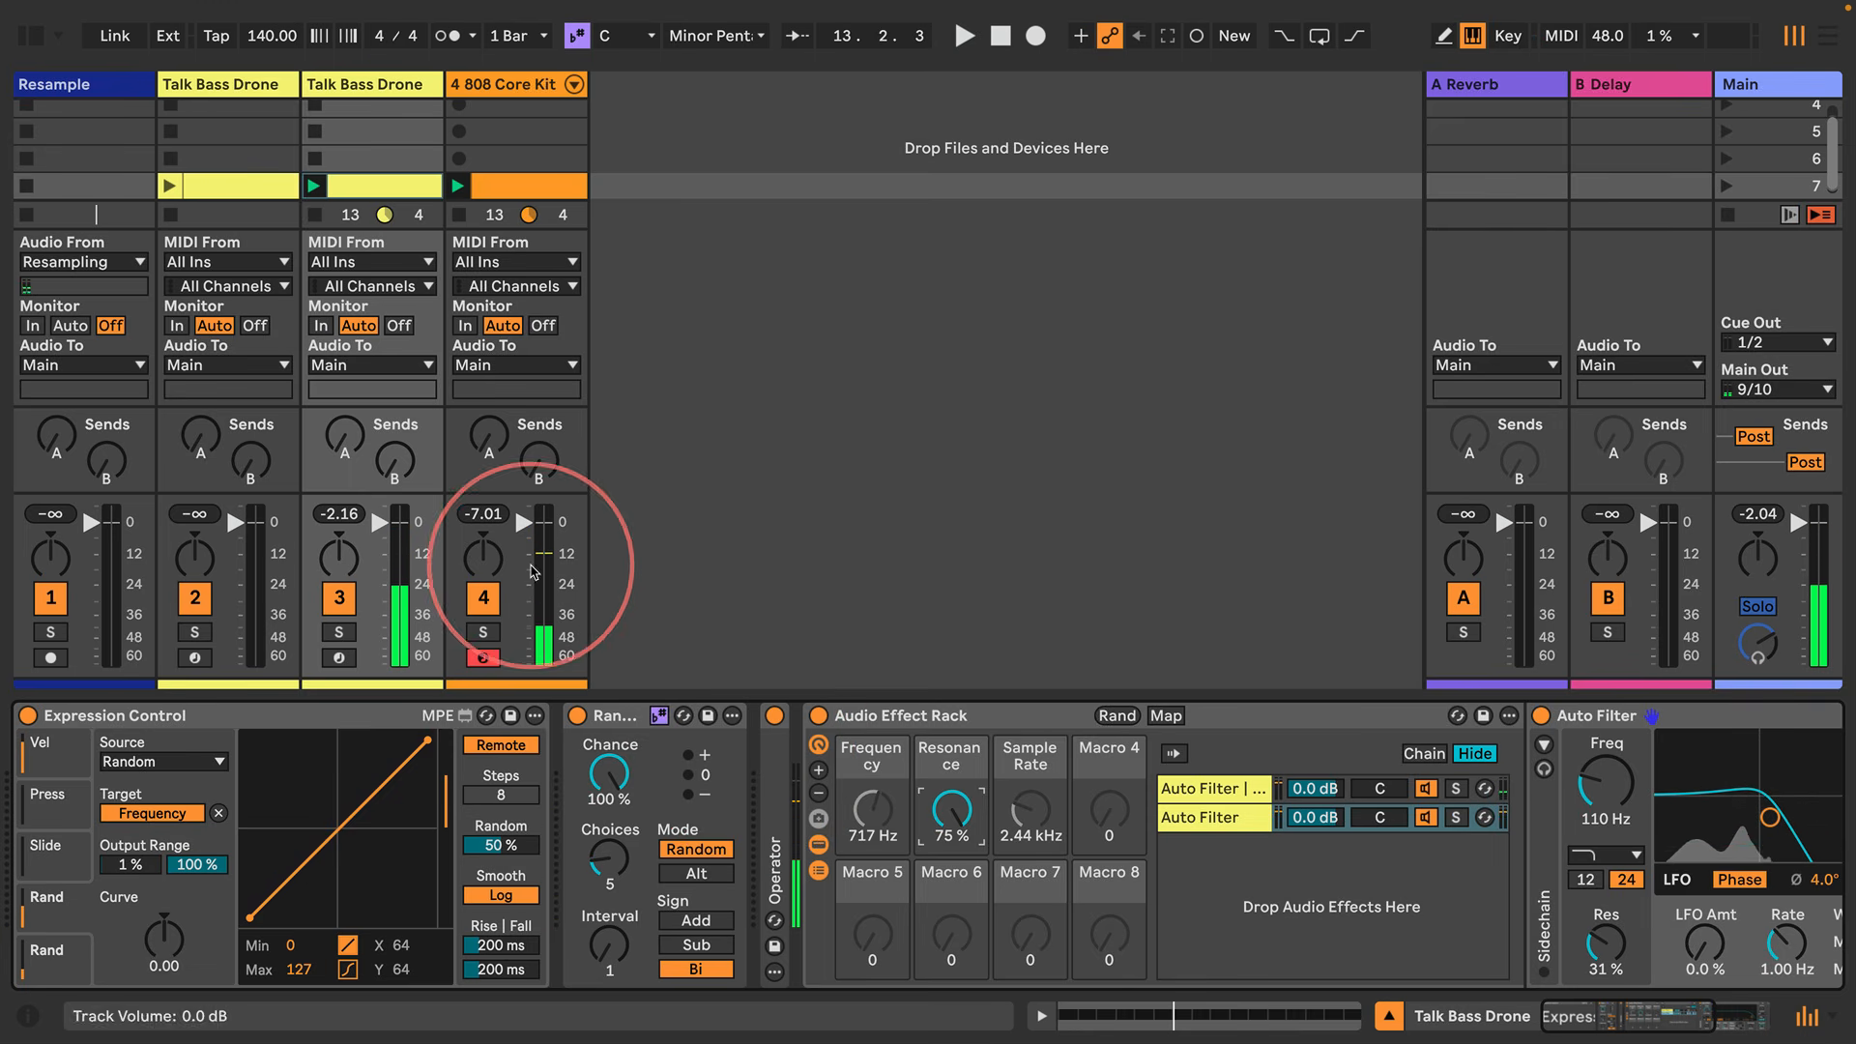
Duplicate the randomized Talk Bass Drone track next to the original
click(374, 87)
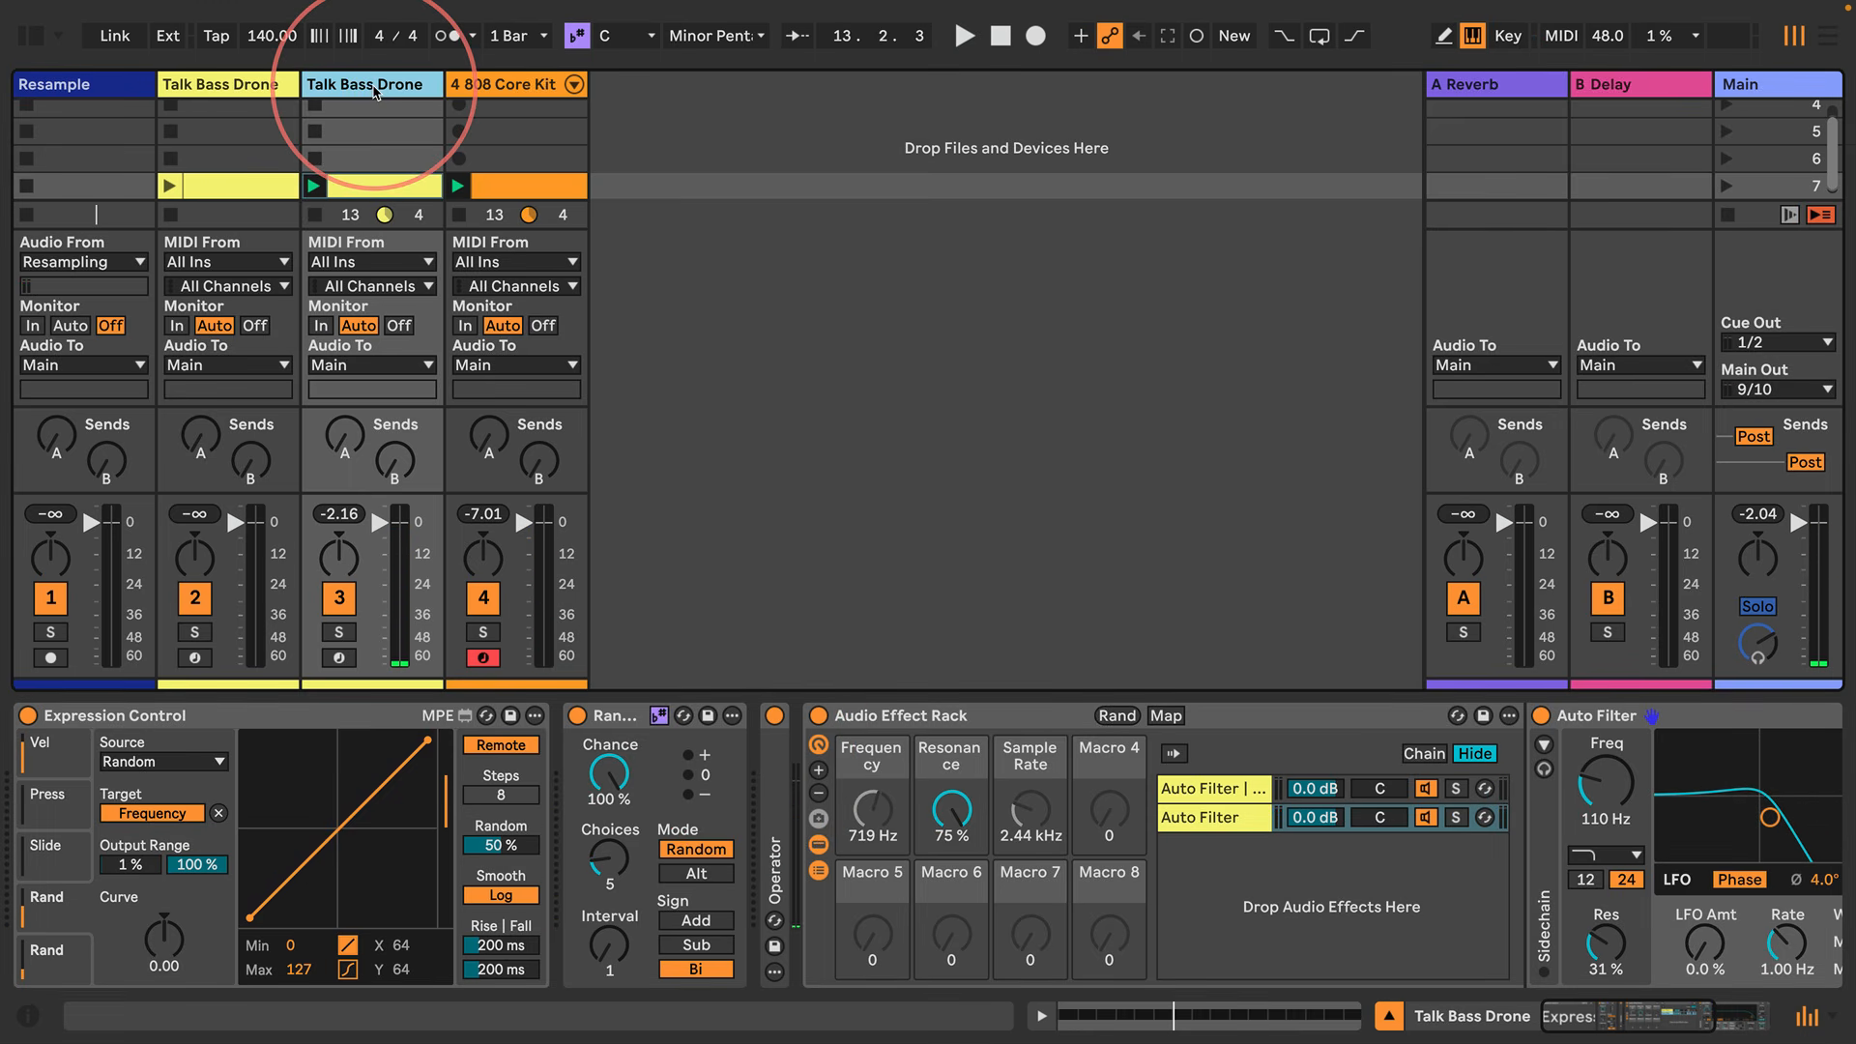
key(ctrl+r)
key(Right)
key(BackSpace)
key(BackSpace)
key(BackSpace)
key(BackSpace)
key(BackSpace)
text(ExpCtl)
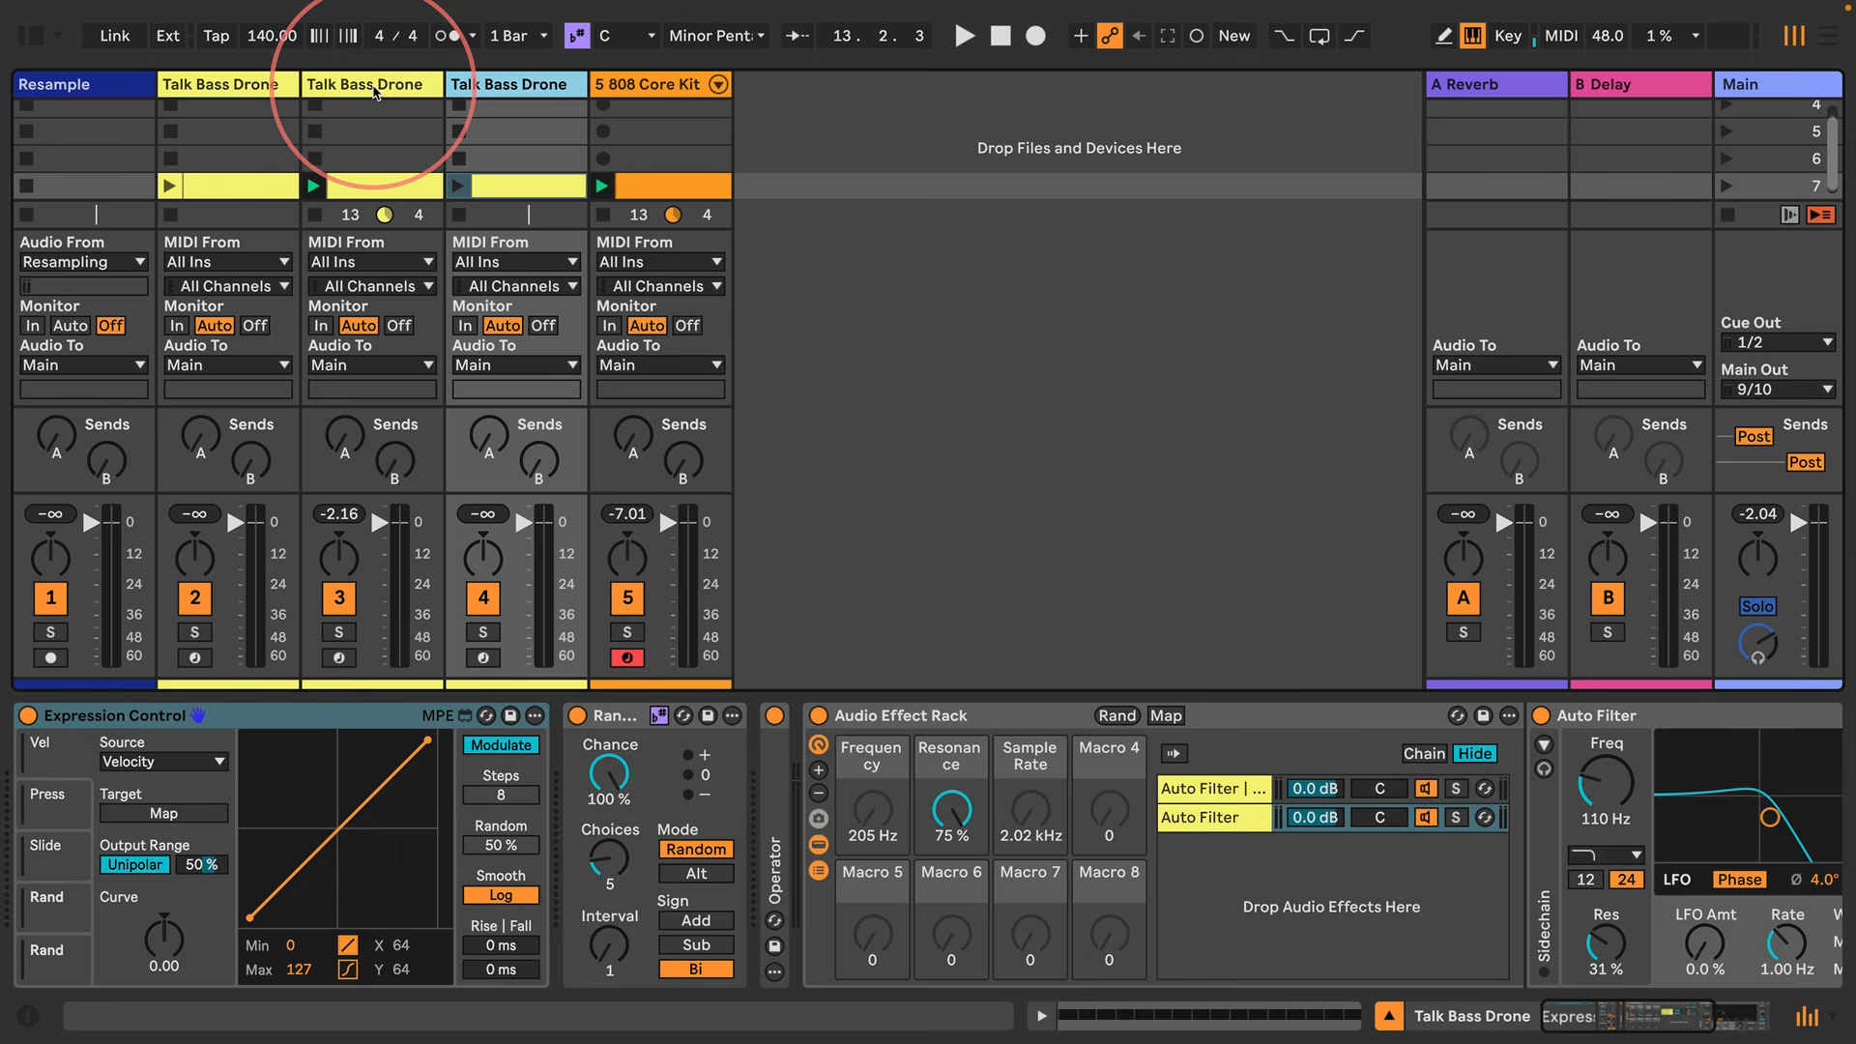
Rename the randomized track Talk Bass ExPCtl and its copy Talk Bass Automation, and delete the copy's Expression Control device
click(374, 93)
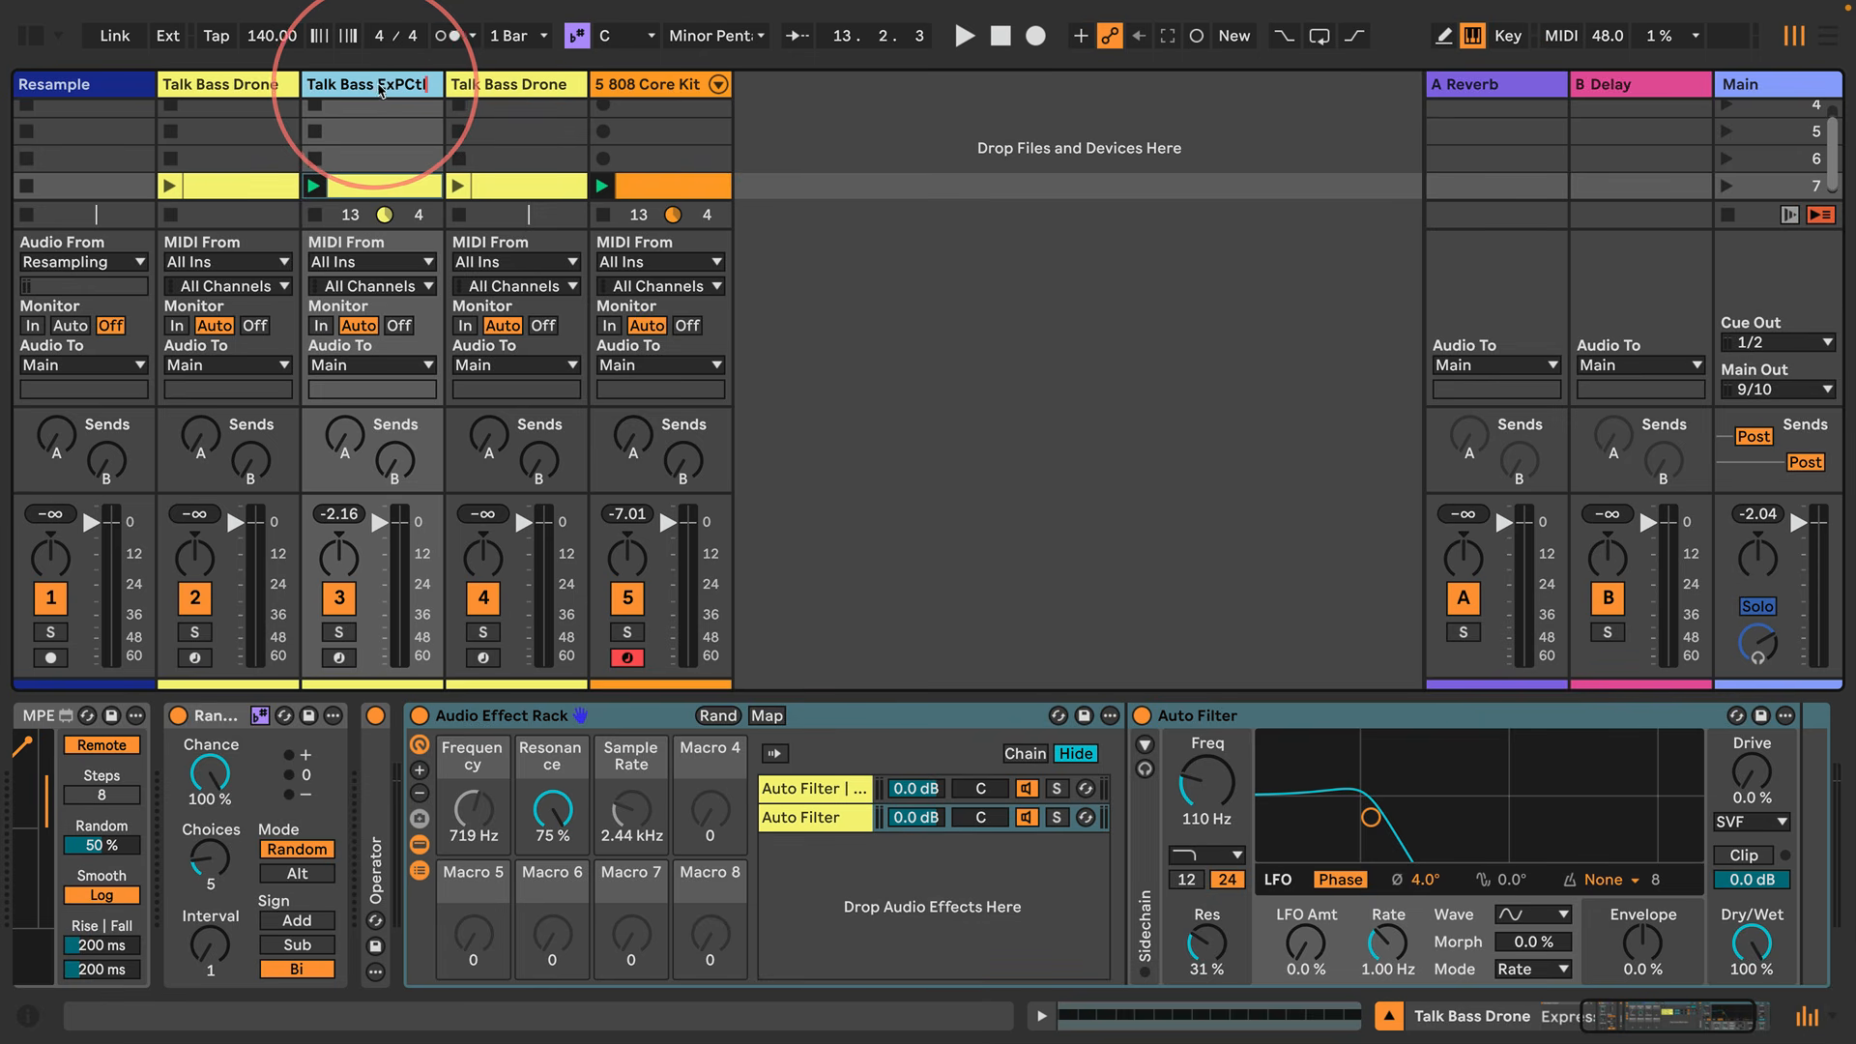
click(517, 85)
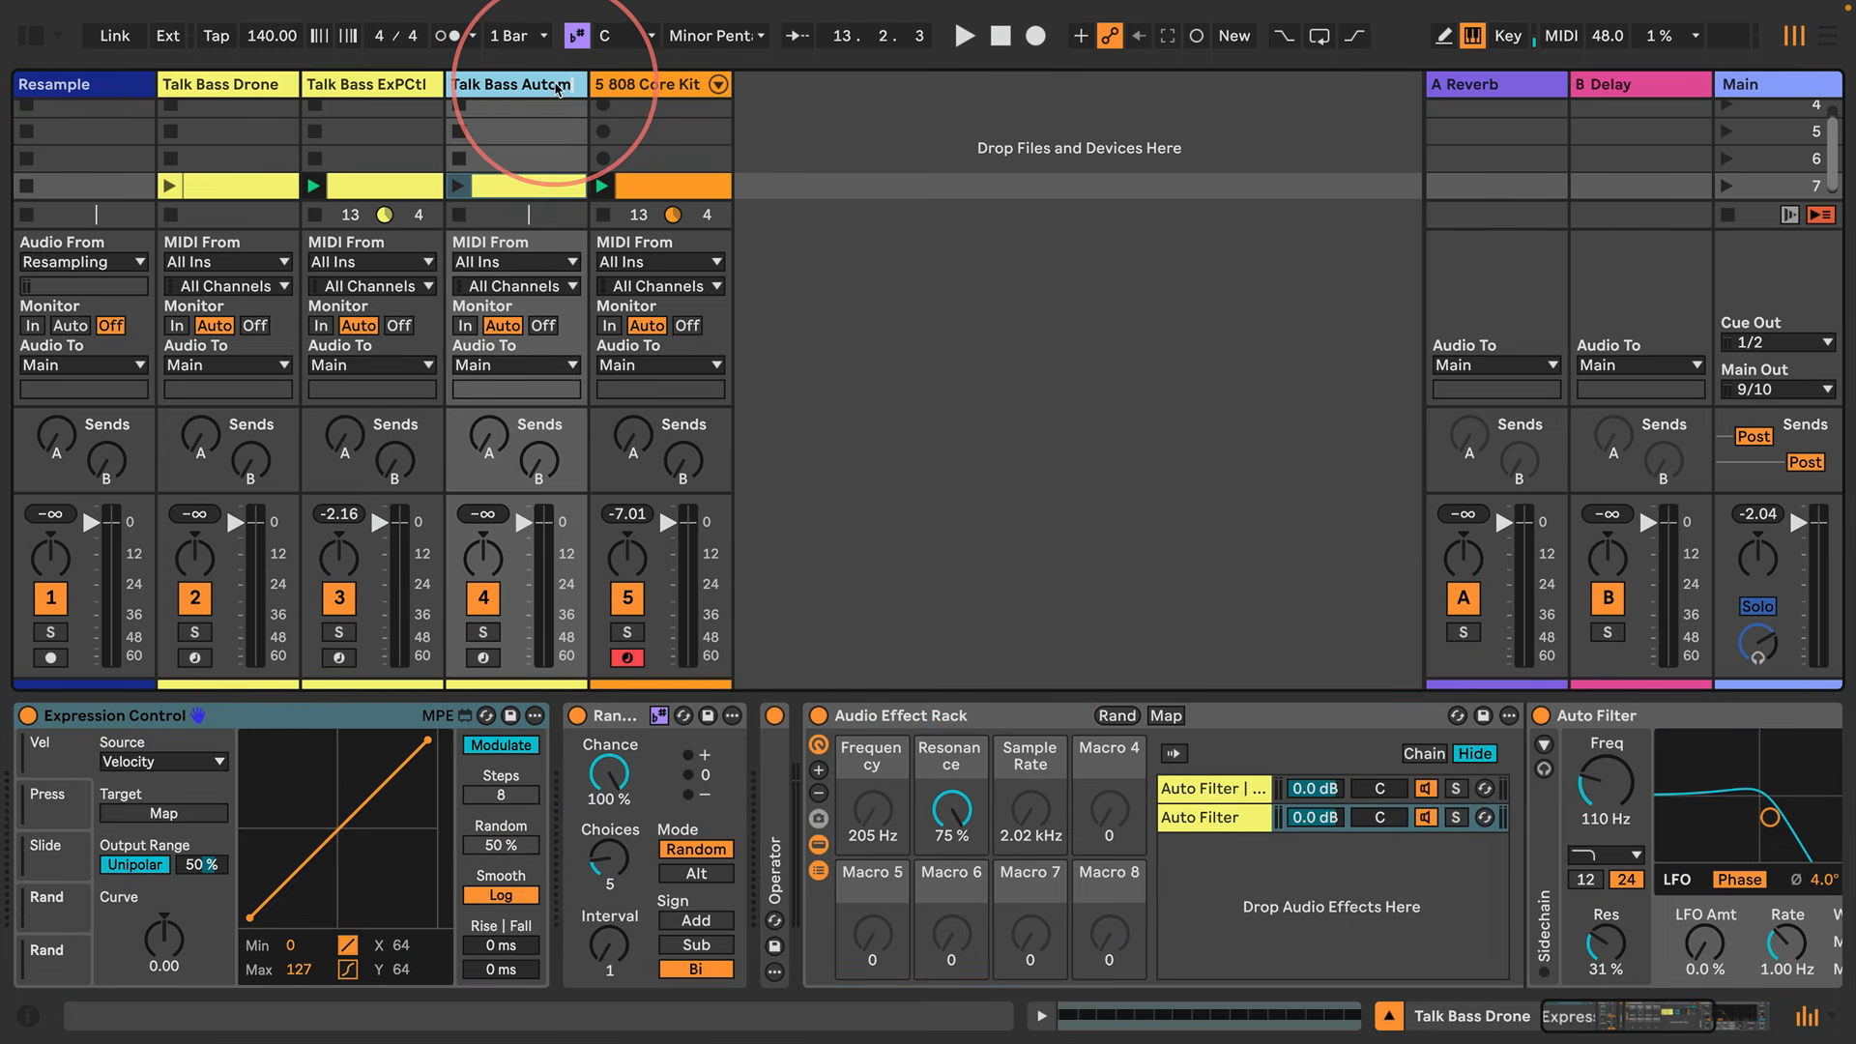
key(Return)
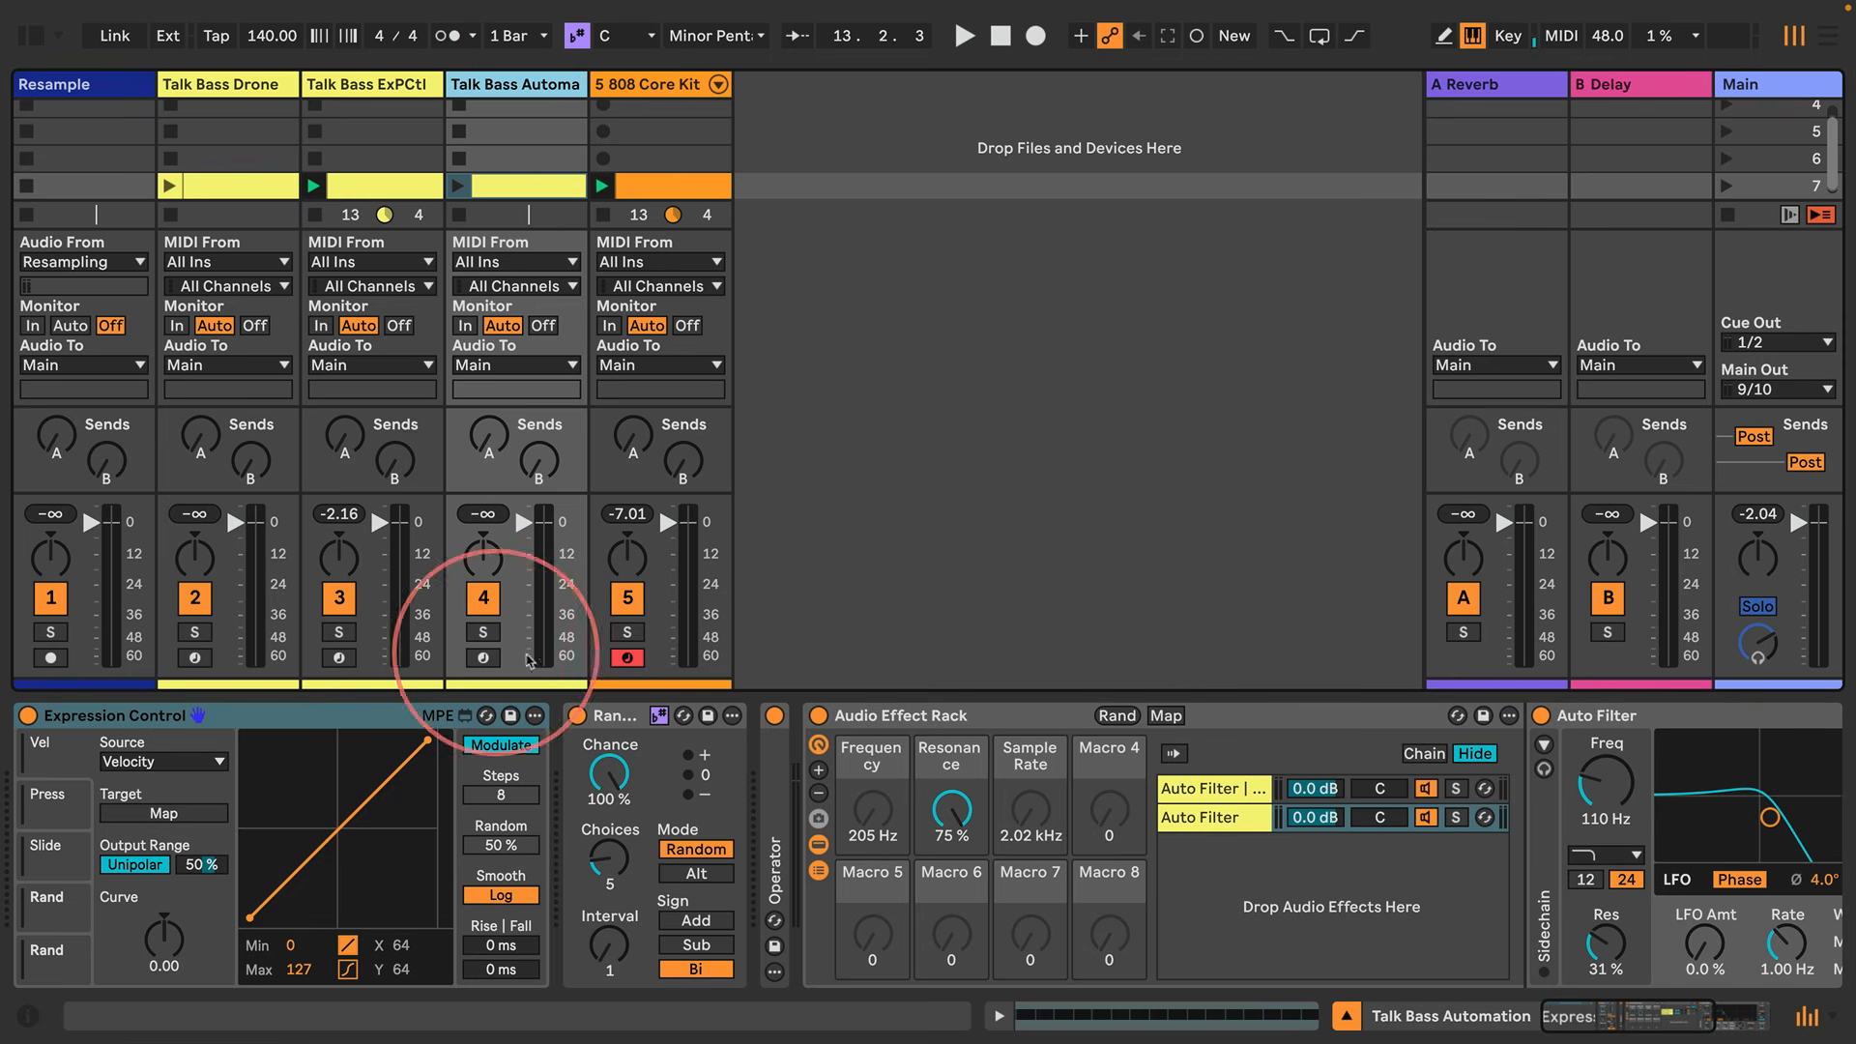
key(Delete)
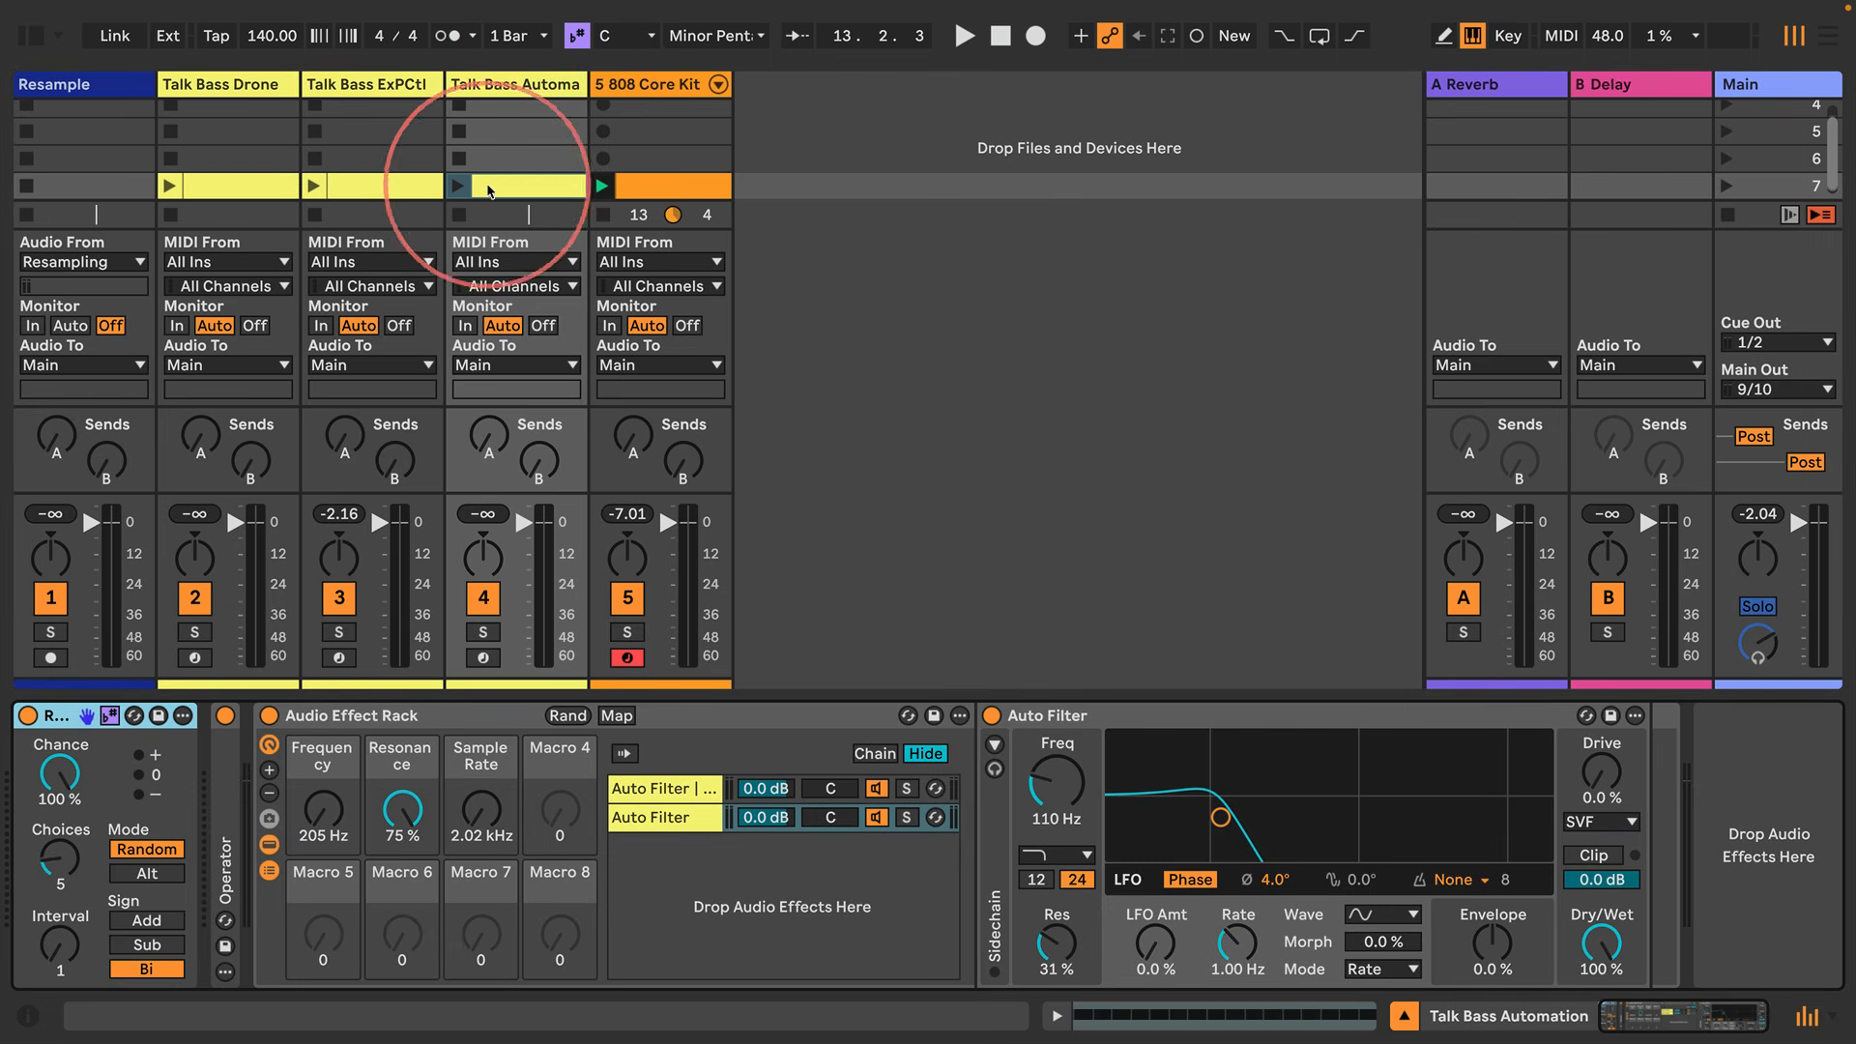
Delete the clip of repeated C1 notes from the Talk Bass Automation track
double_click(517, 184)
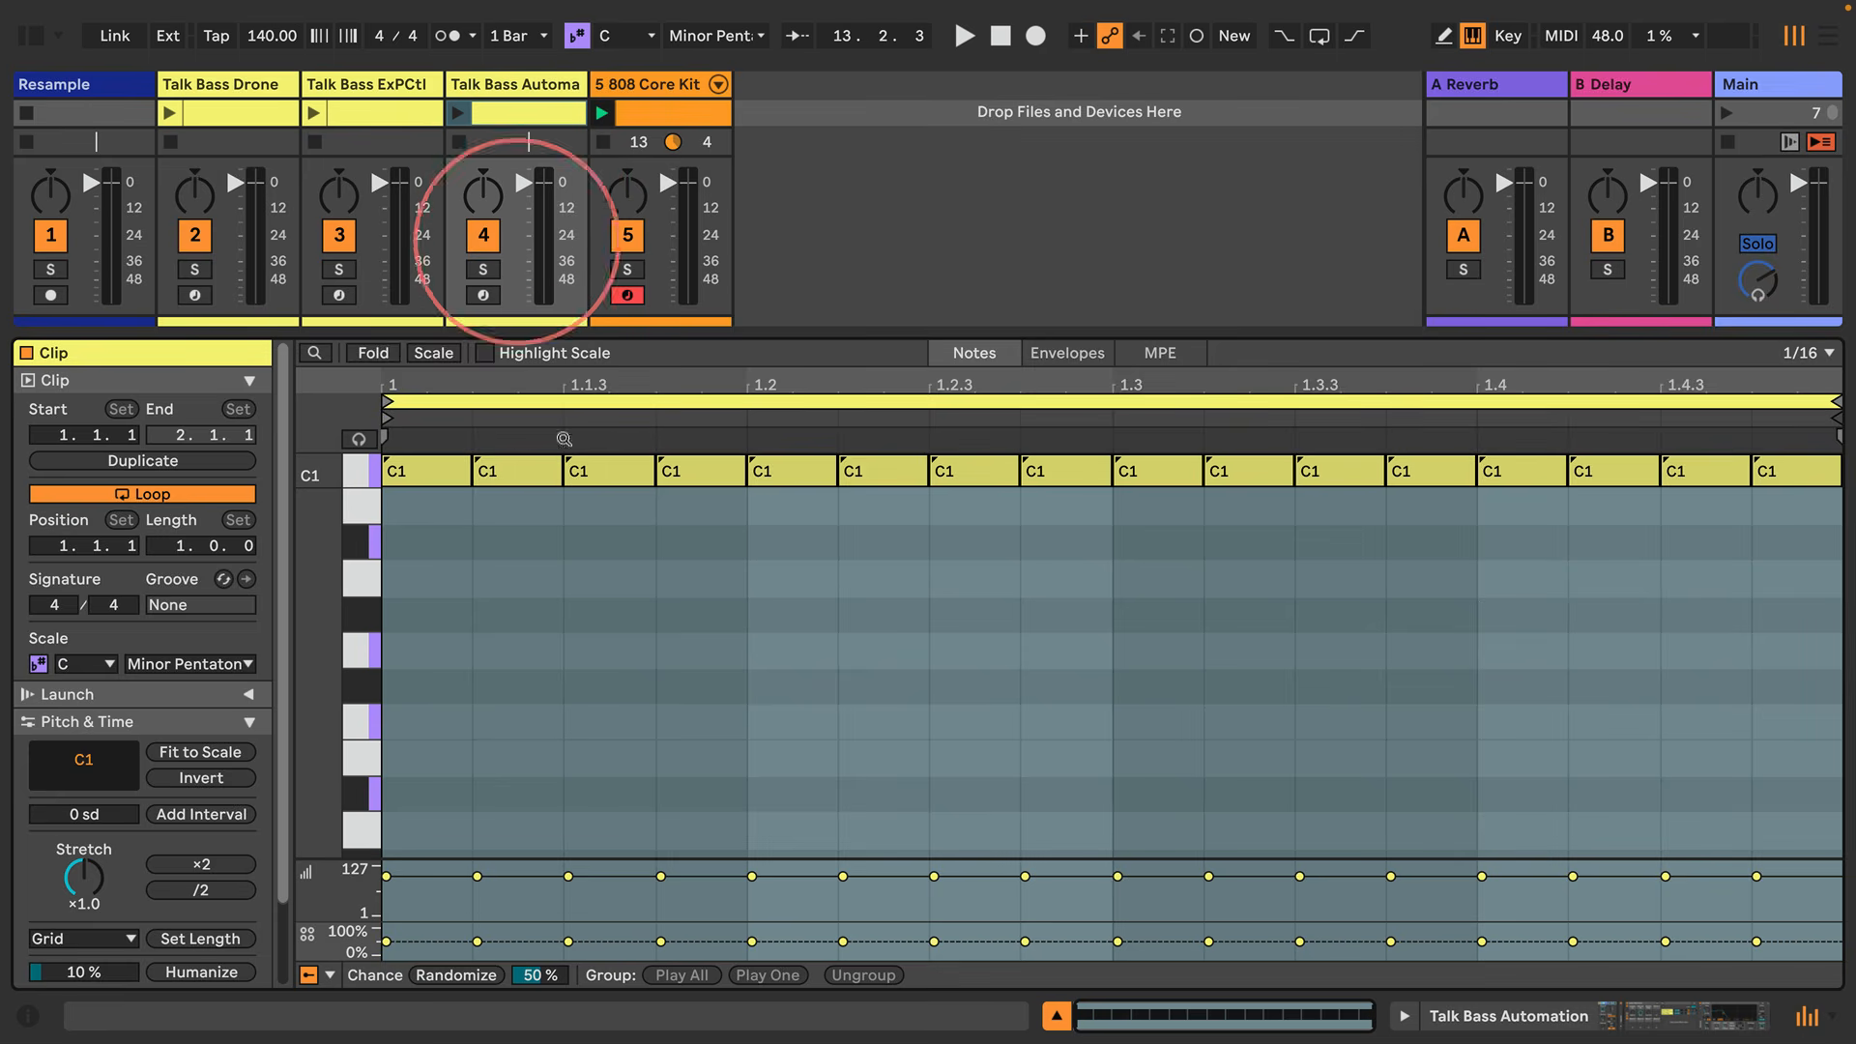
drag(449, 484, 1748, 471)
click(476, 129)
click(486, 120)
key(Delete)
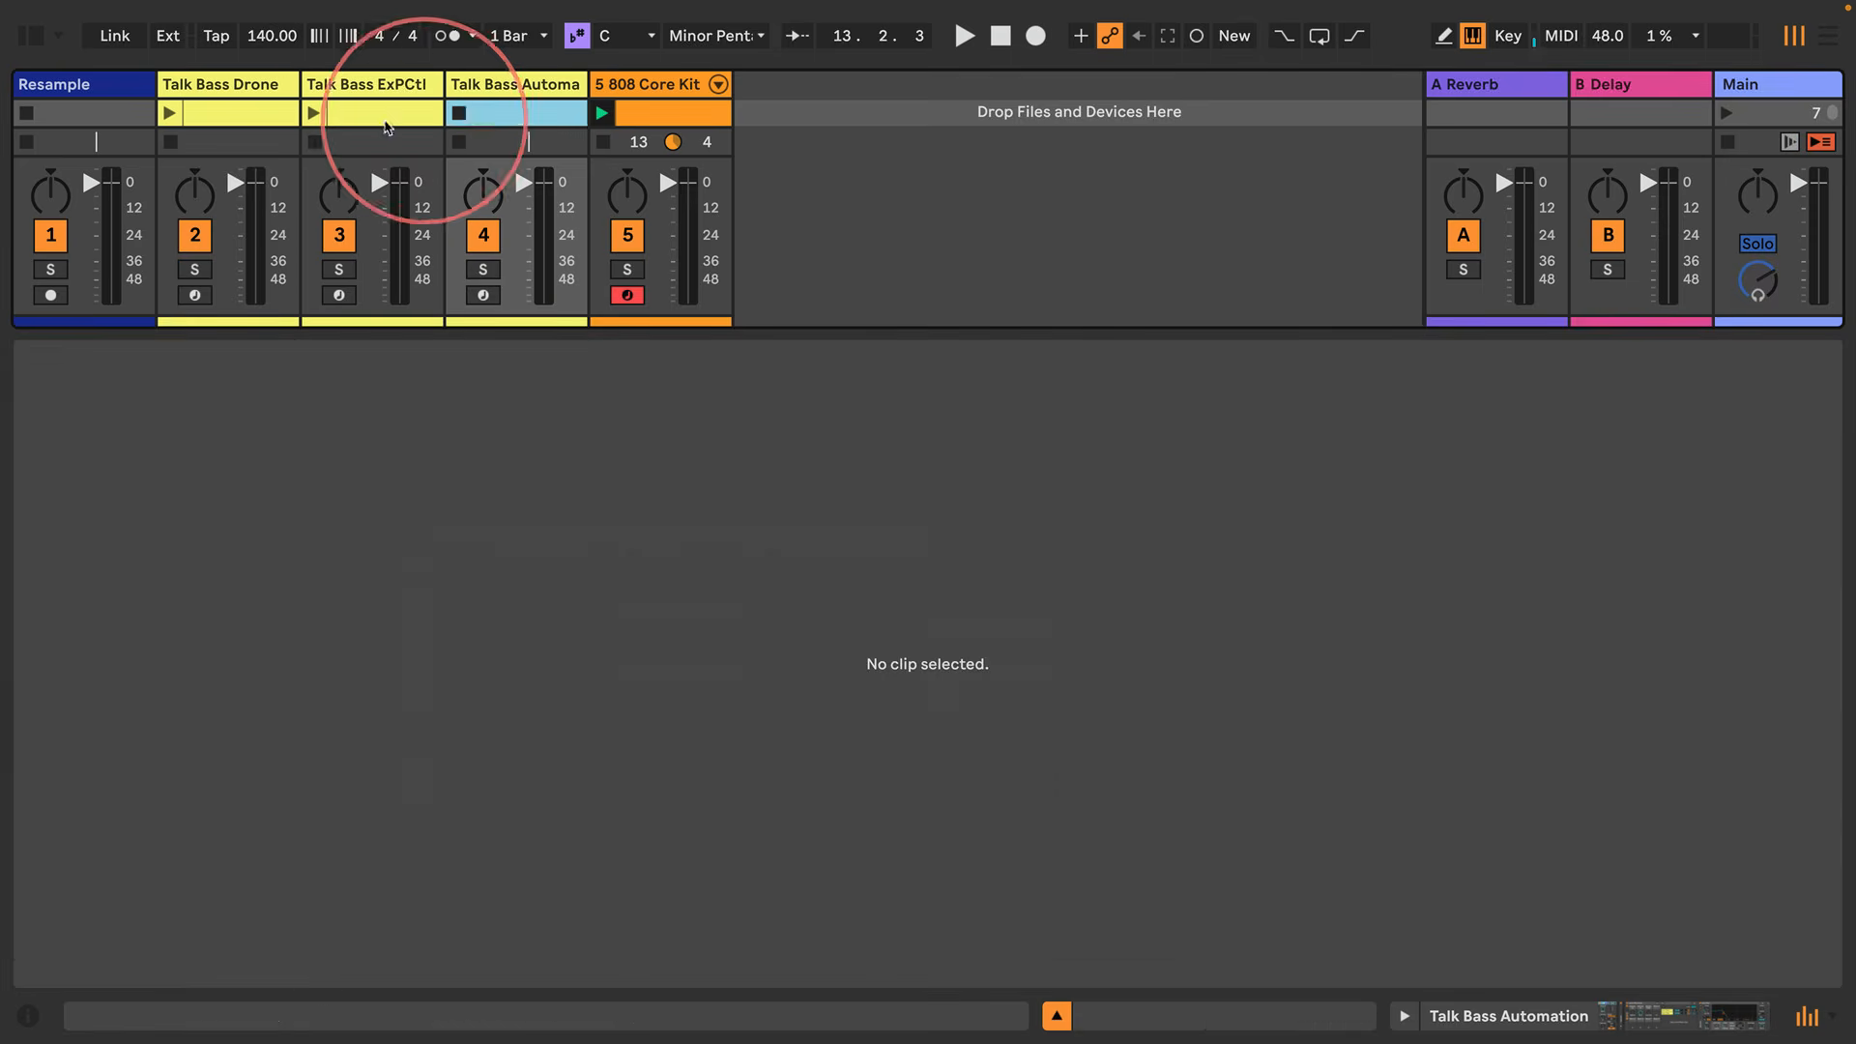
Copy the Talk Bass Drone clip into the empty slot of the Talk Bass Automation track and launch it
click(200, 116)
key(super+c)
click(495, 115)
key(super+v)
click(457, 113)
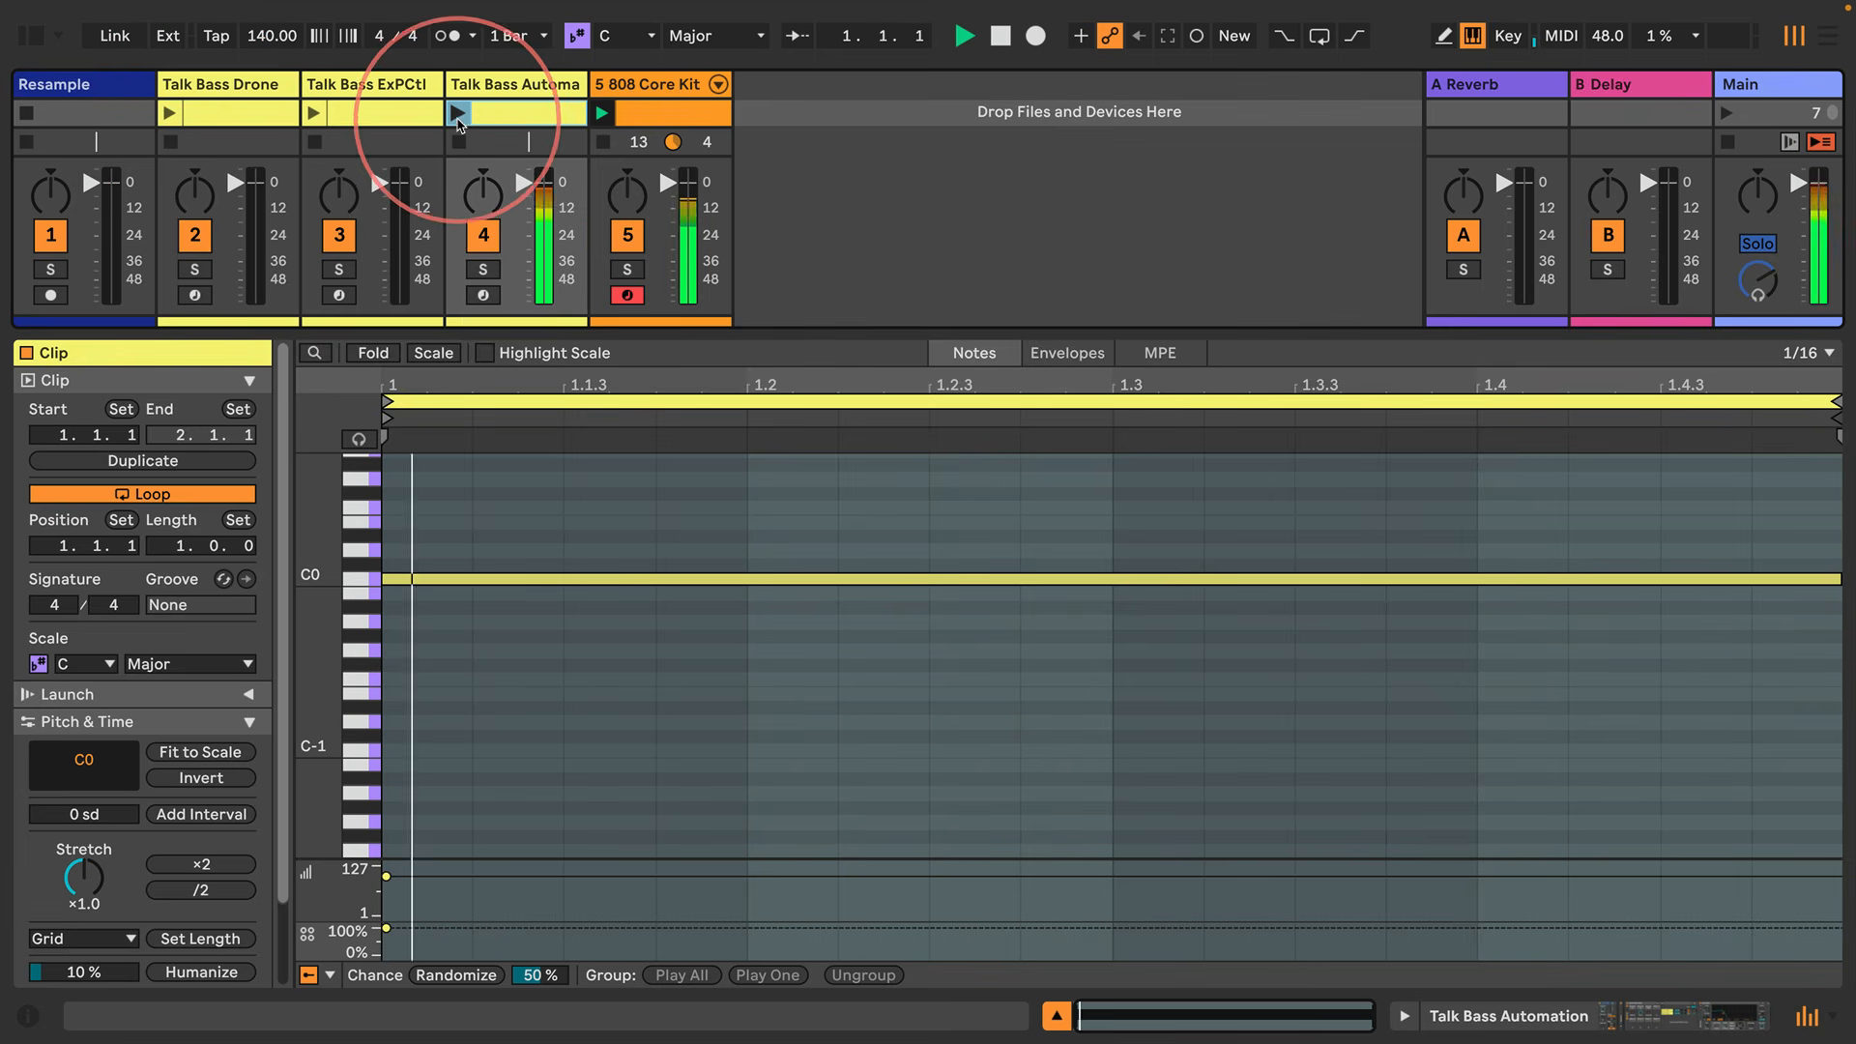
Show the new clip's envelopes together with its devices and choose the Audio Effect Rack's Frequency macro as the envelope parameter
click(1202, 696)
click(1496, 1015)
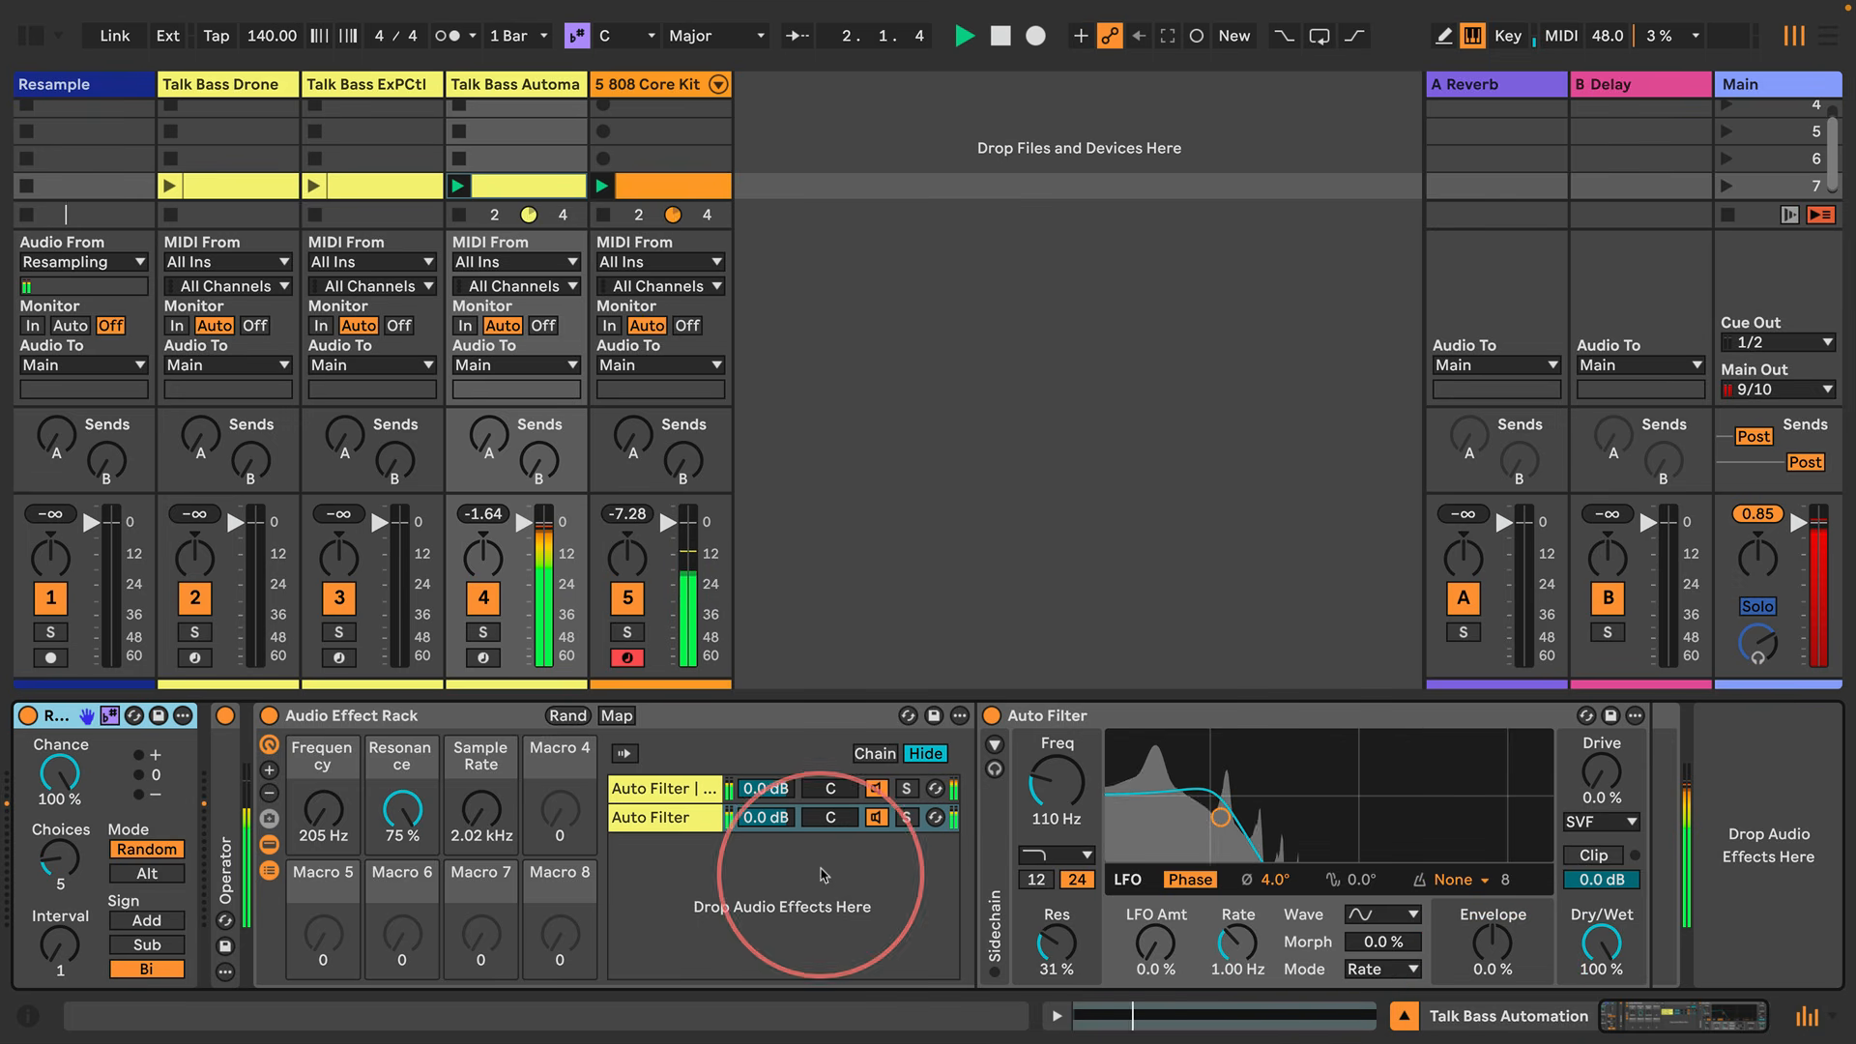
click(518, 184)
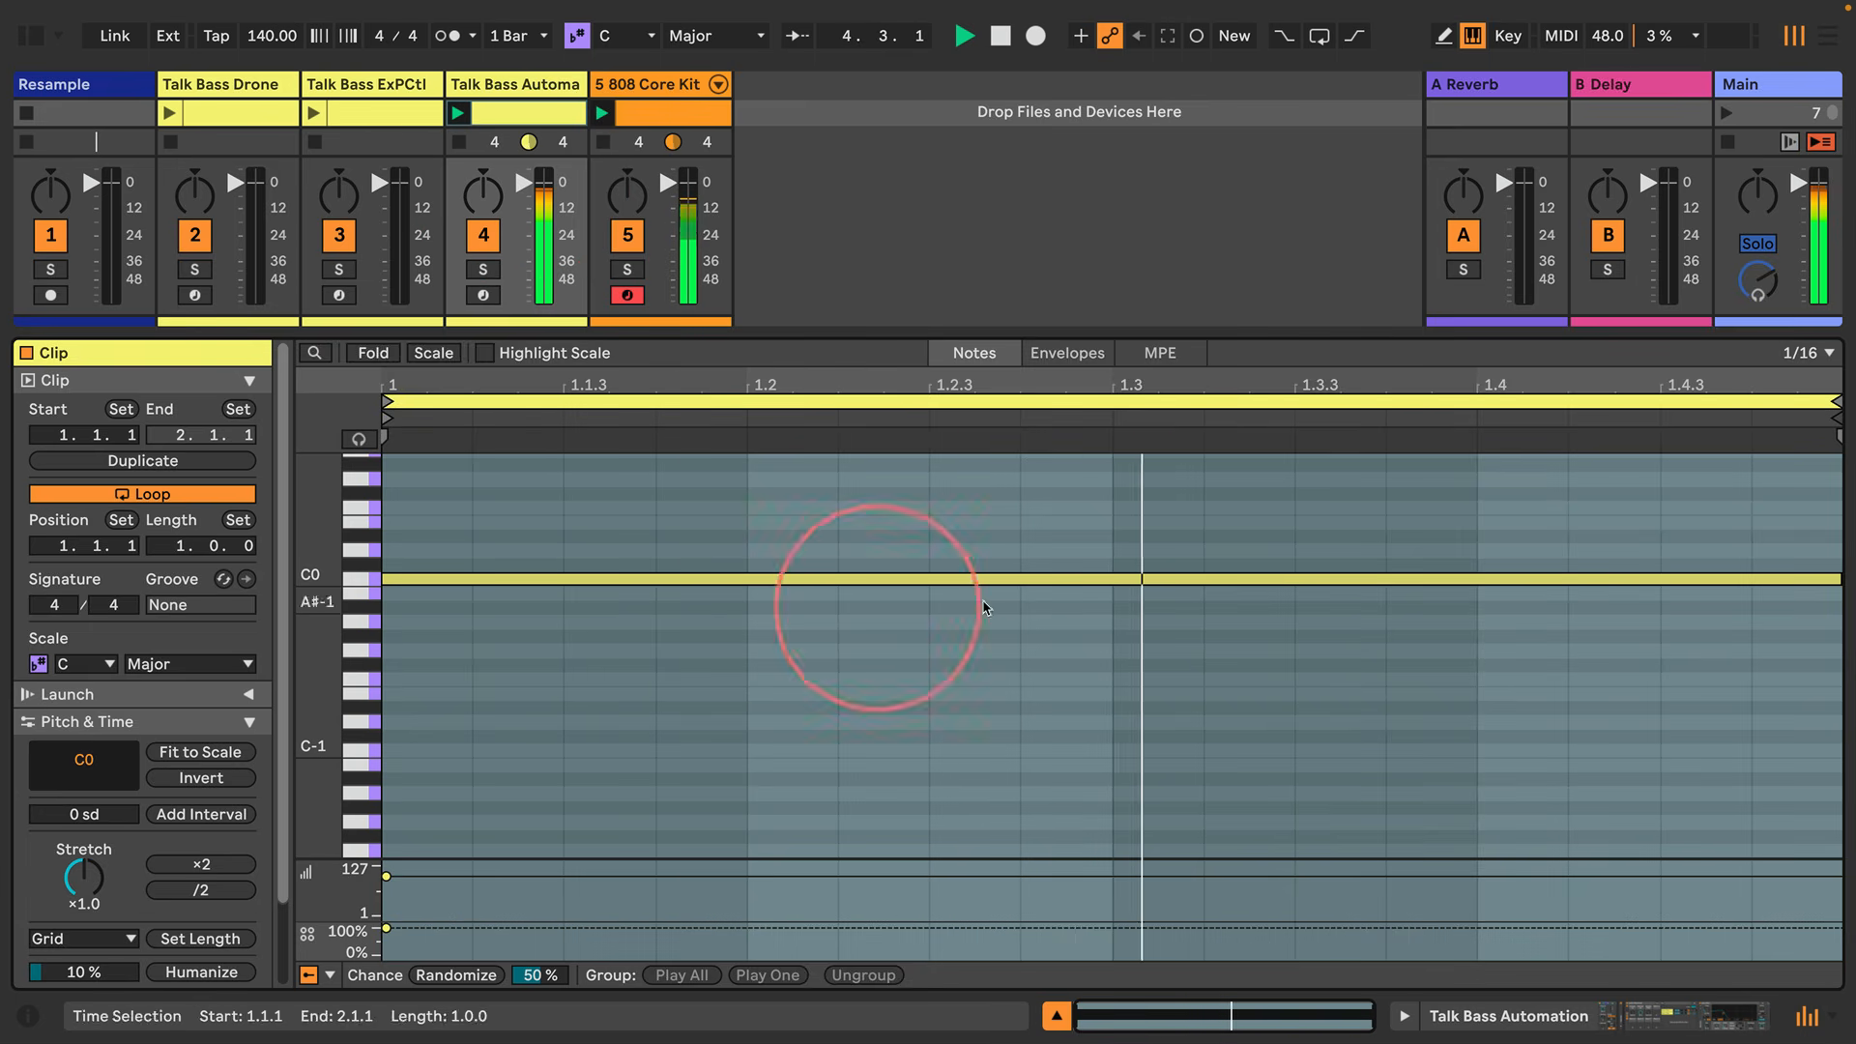
click(1063, 354)
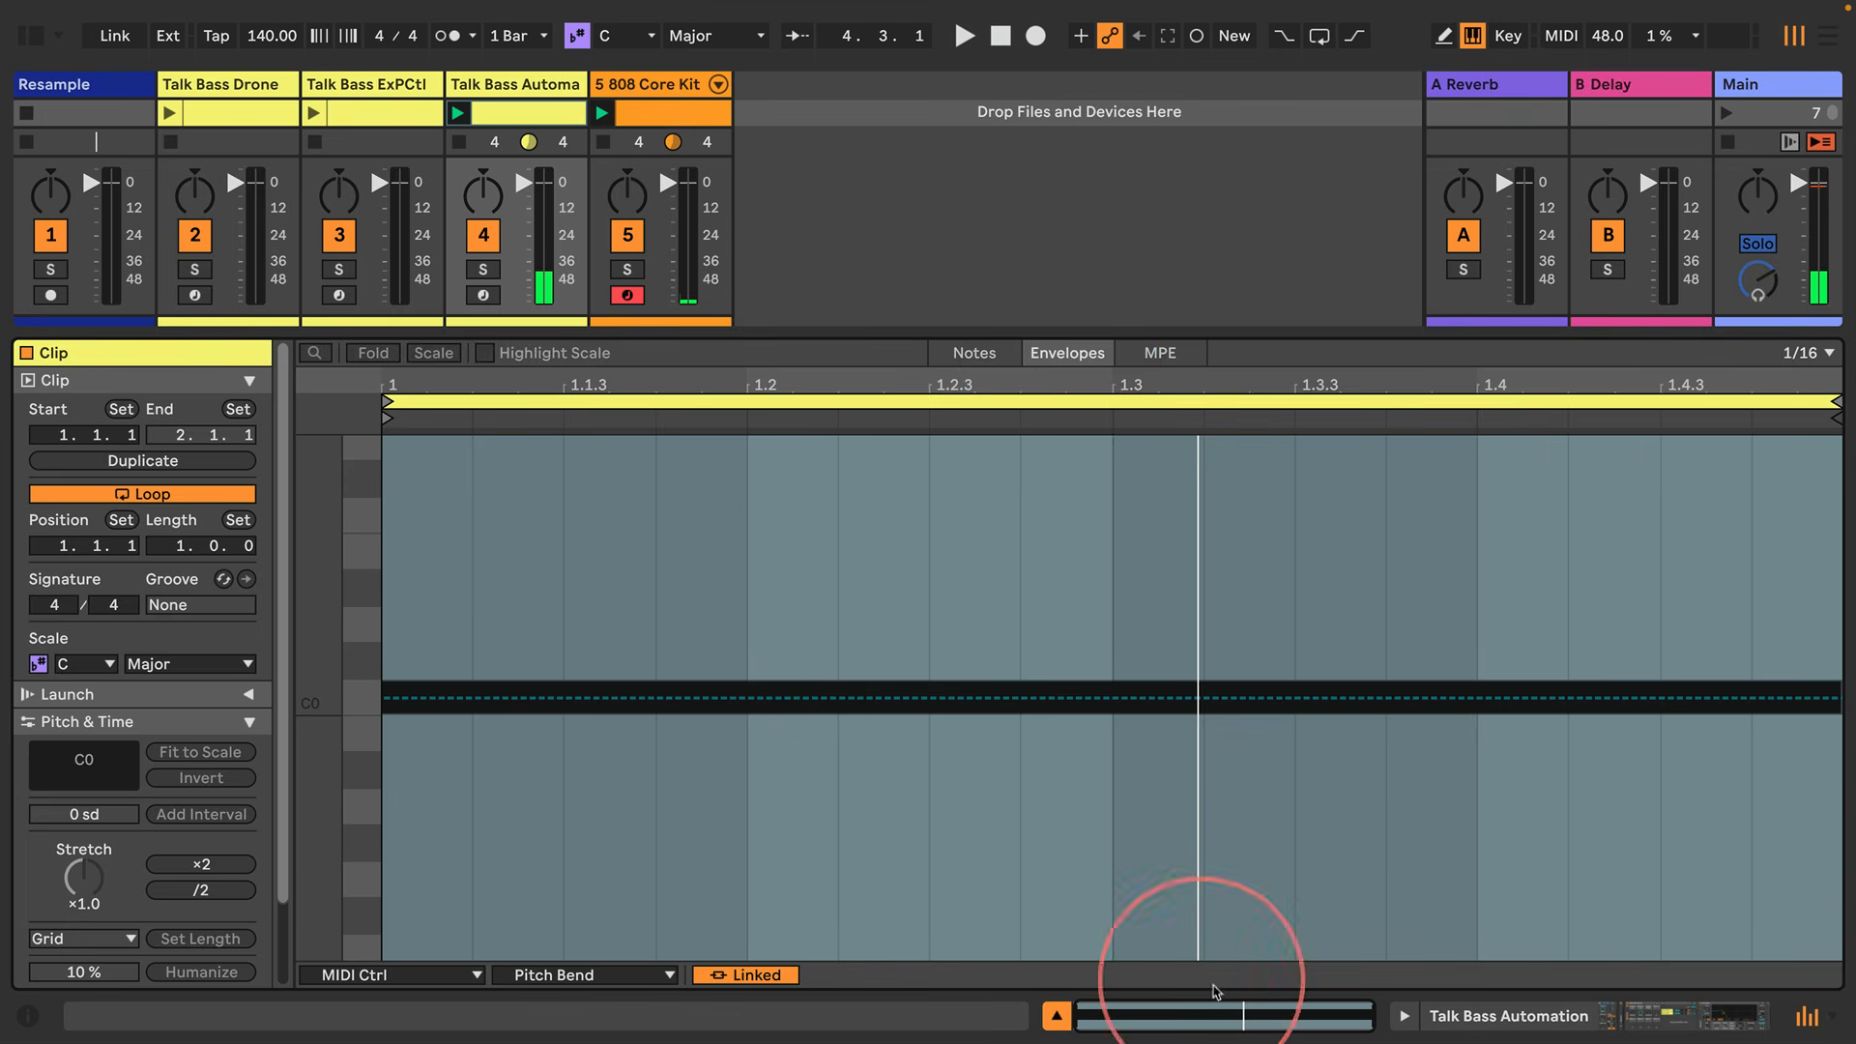
click(1407, 1017)
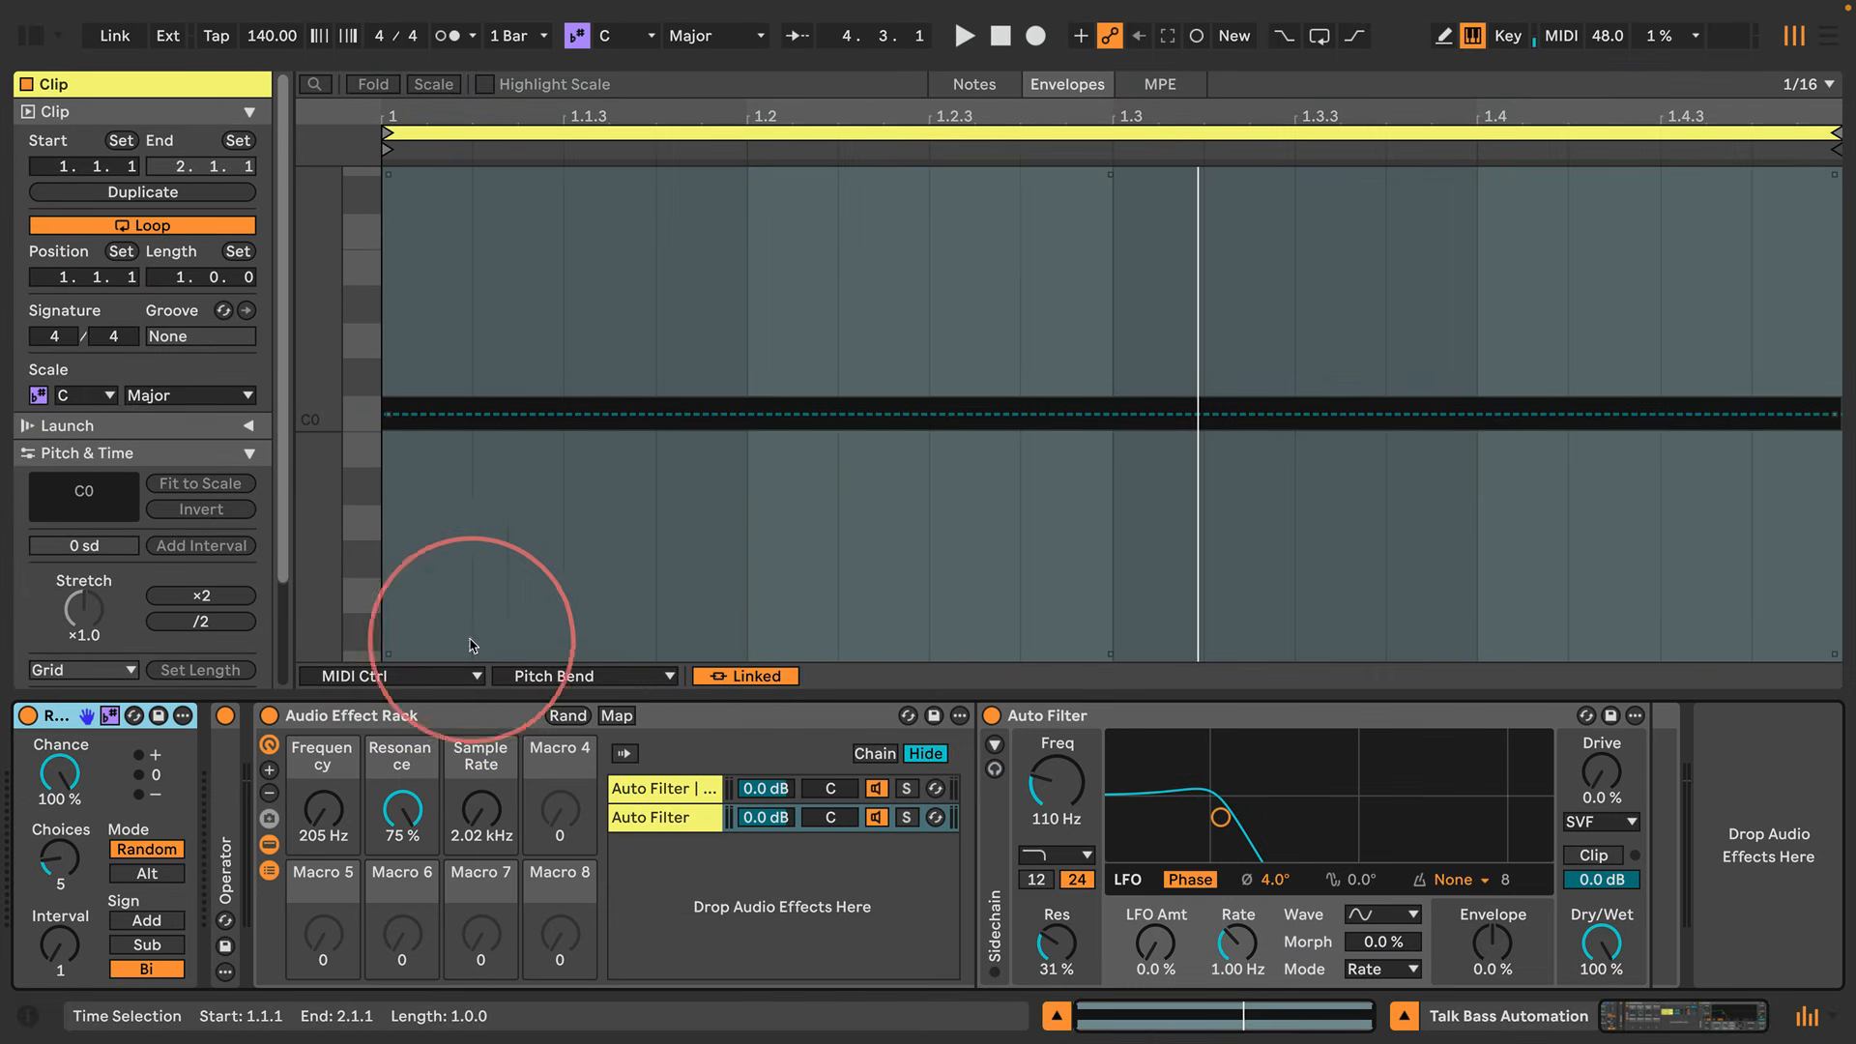
click(323, 815)
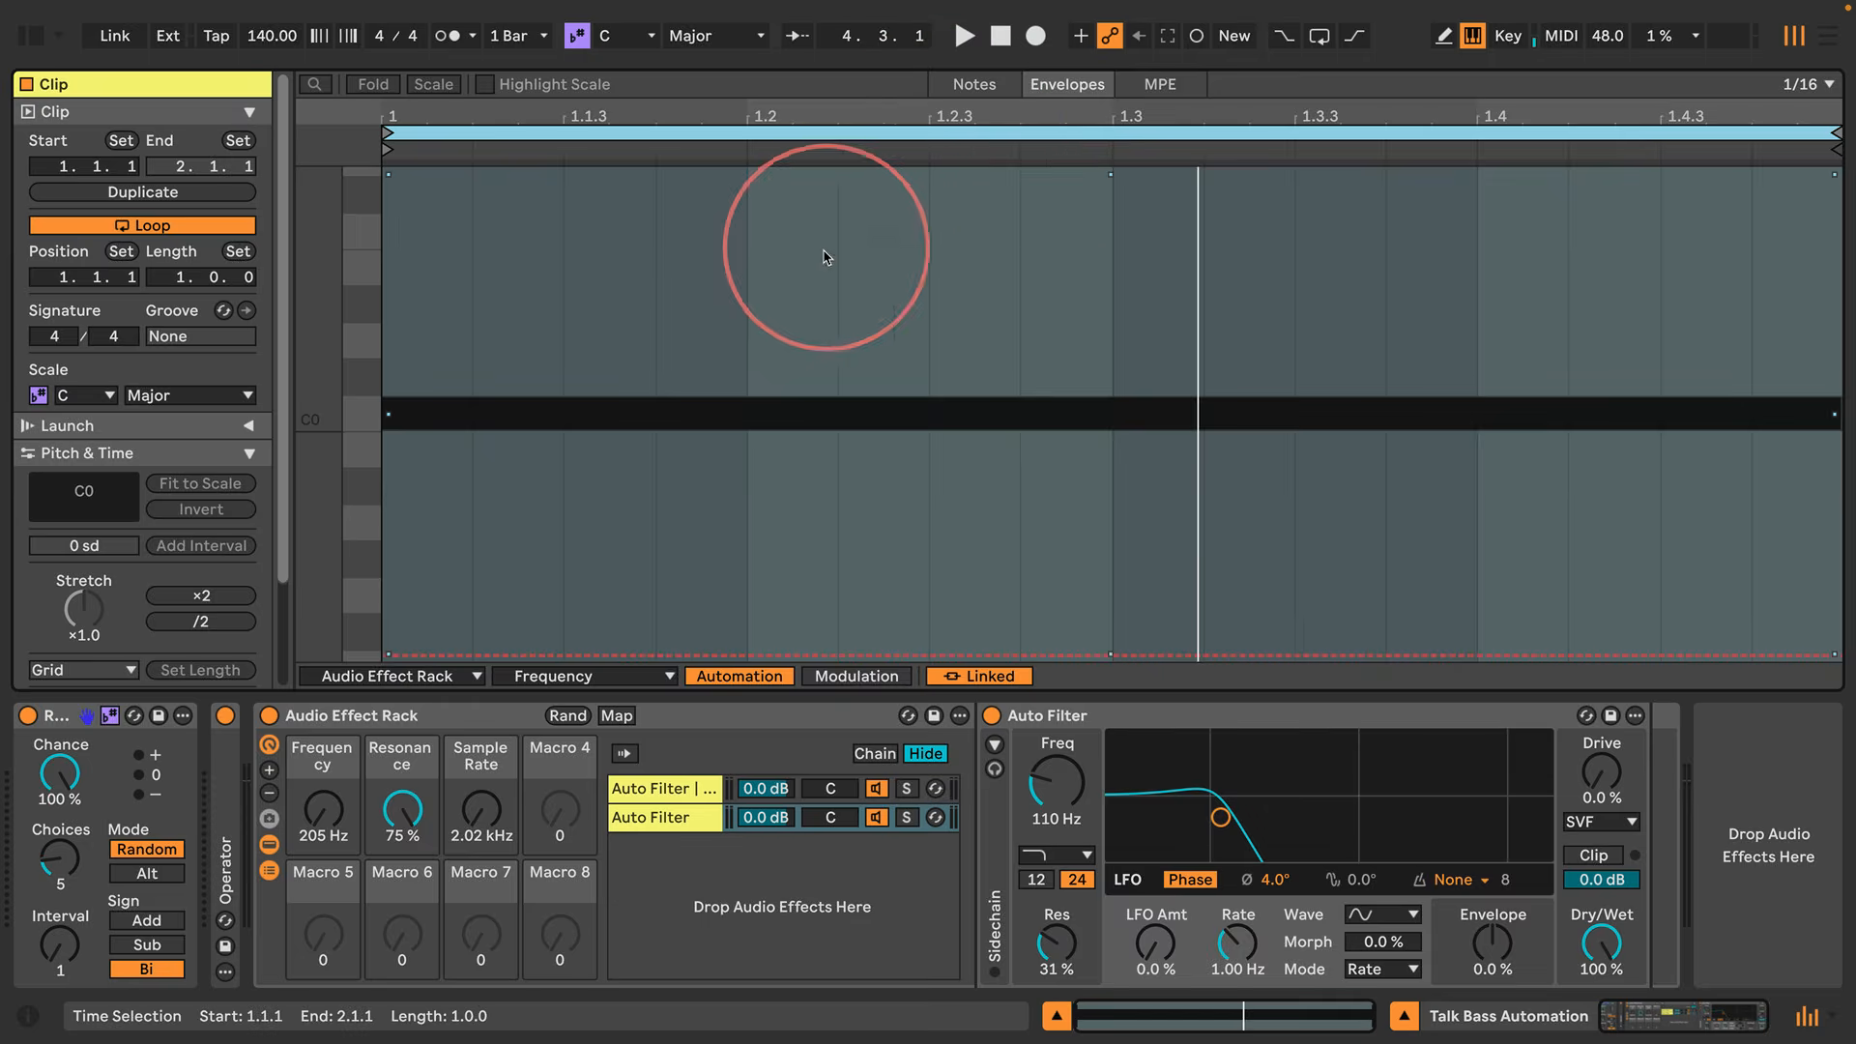
Insert a sine shape across the full one-bar Frequency envelope and play the clip
right_click(827, 257)
click(866, 706)
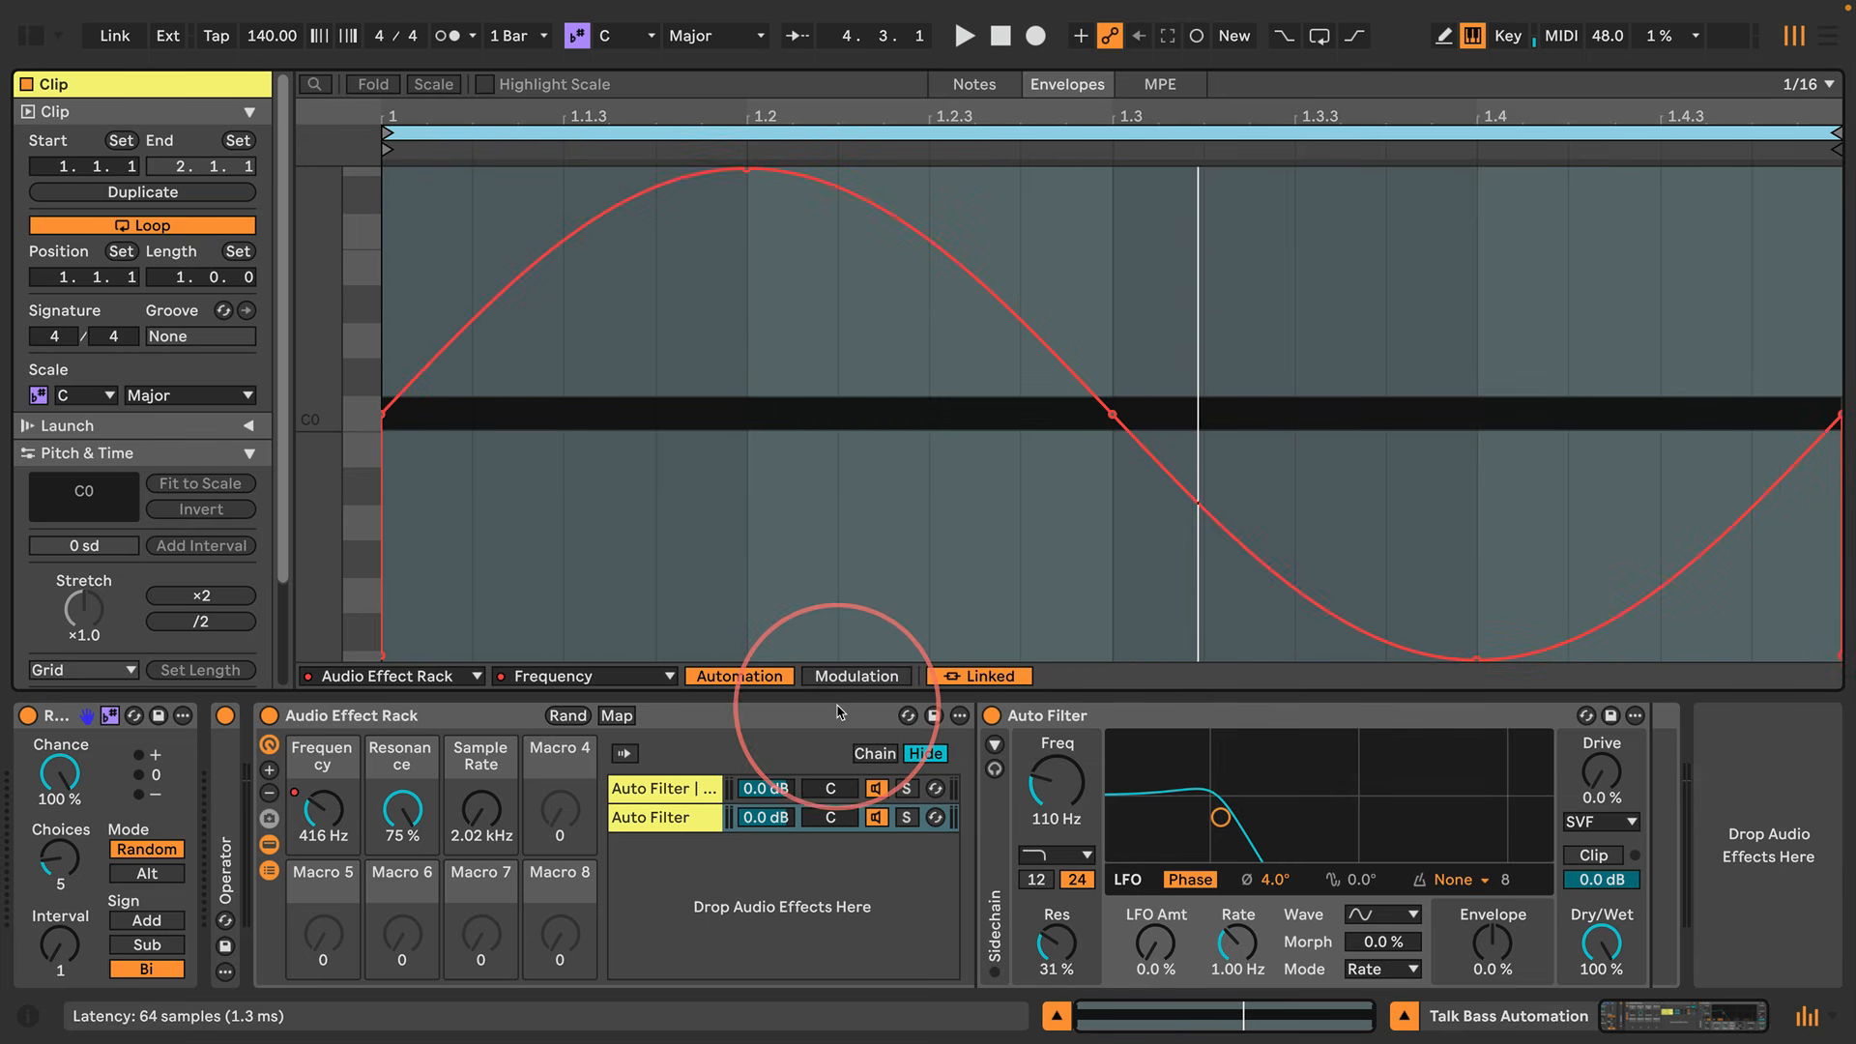
key(space)
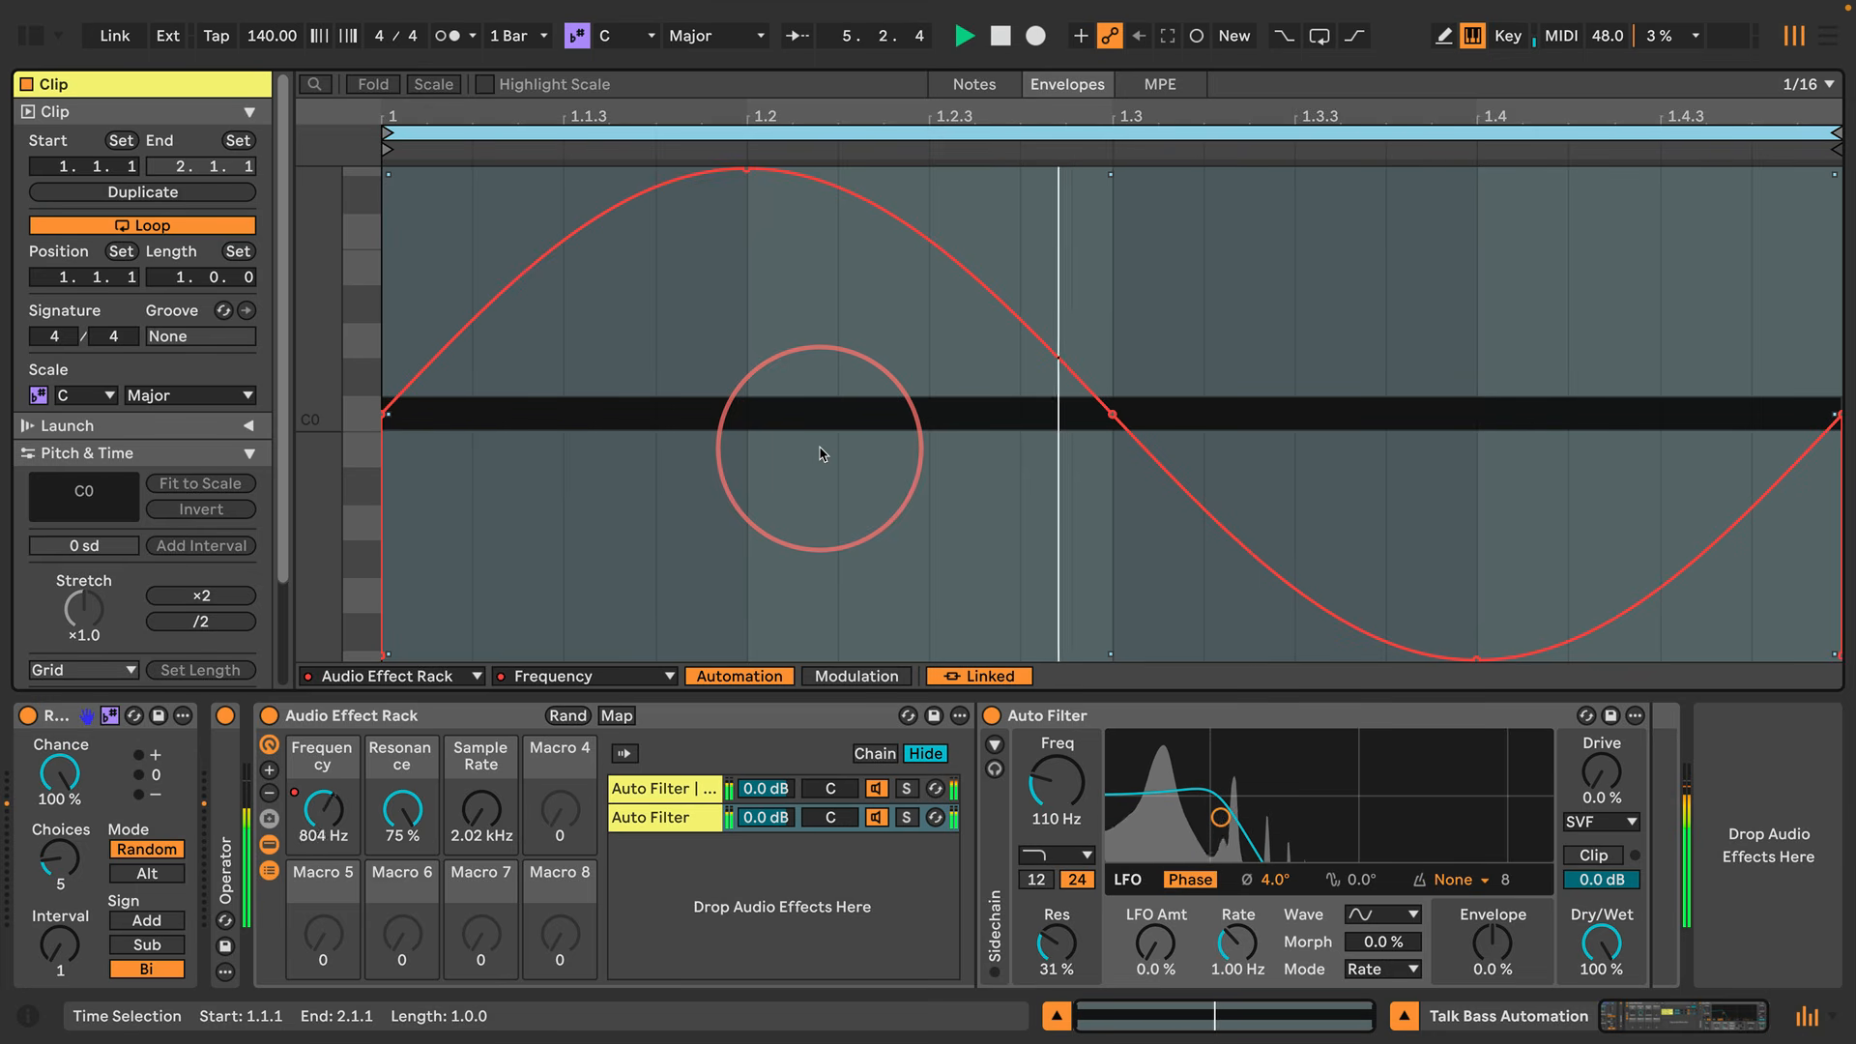
Unlink the Frequency envelope at a length of 4 bars and insert a sine shape from 2.1.1 to 2.3.1
click(957, 675)
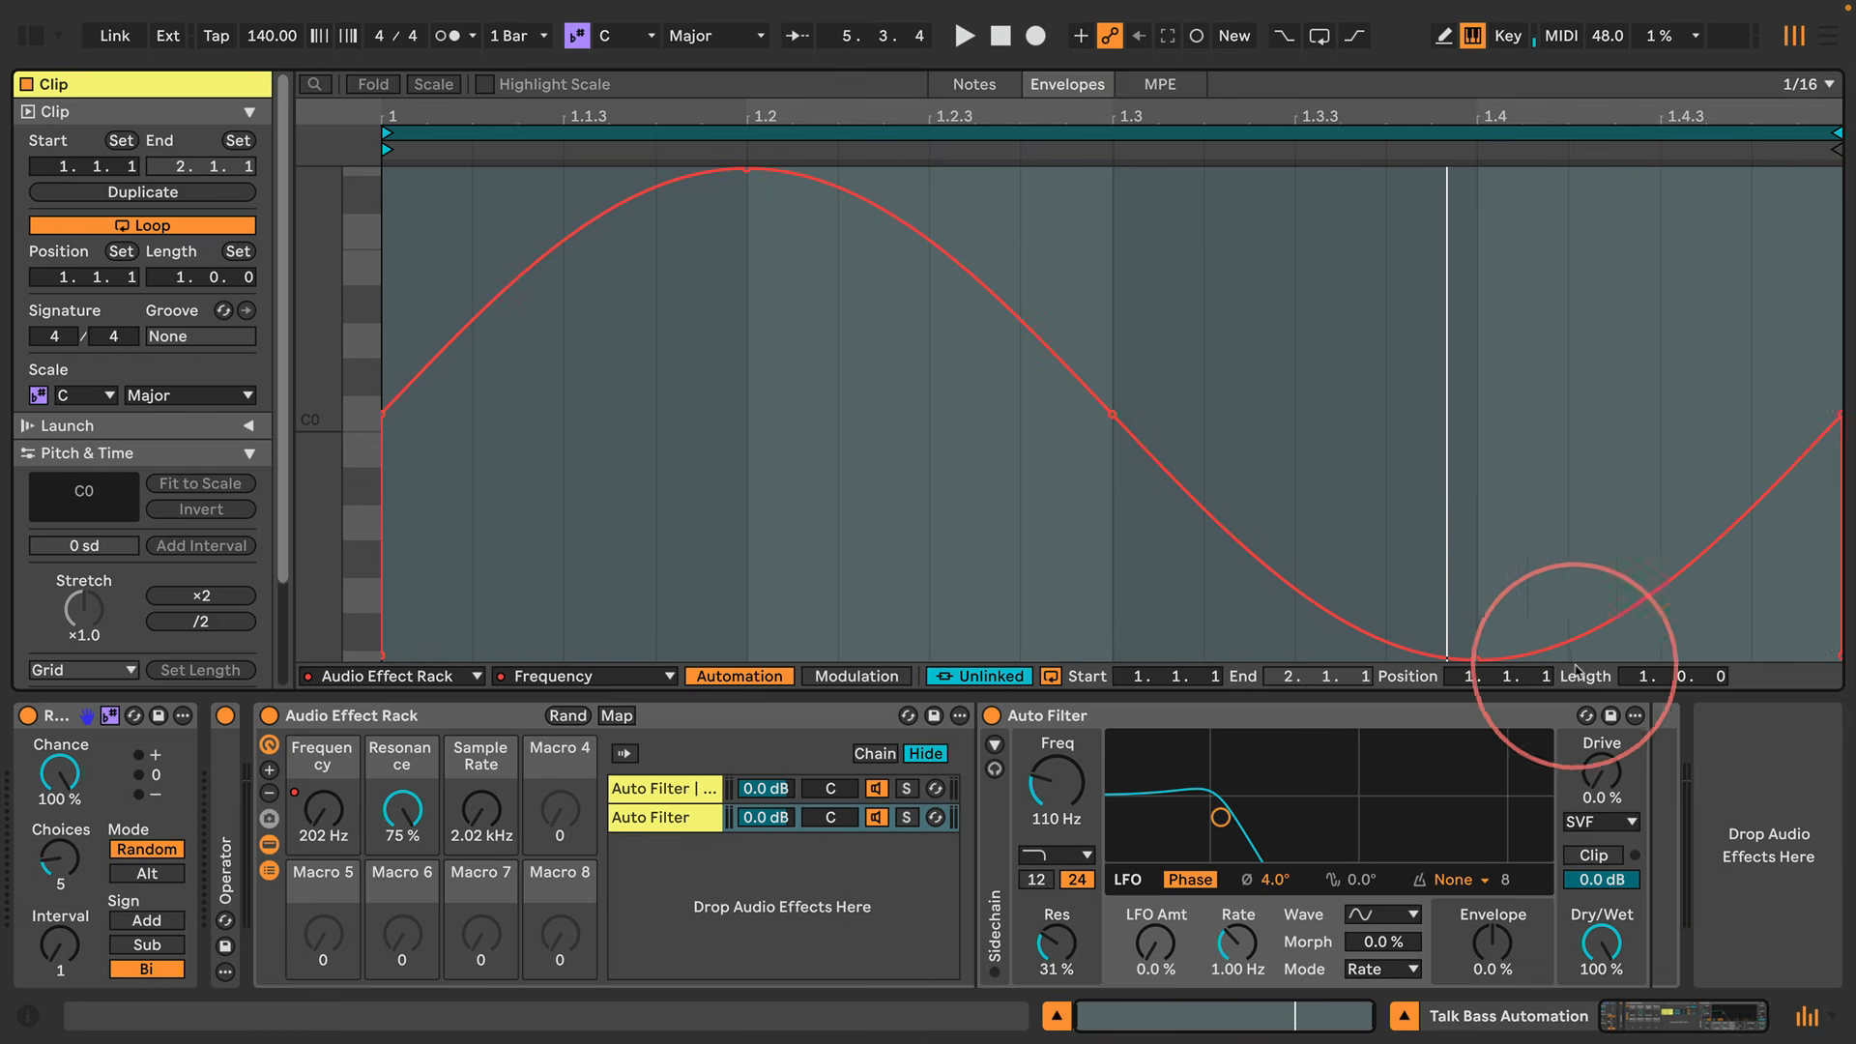
mouse_move(1627, 677)
mouse_down()
mouse_move(1627, 657)
mouse_move(1624, 680)
mouse_up()
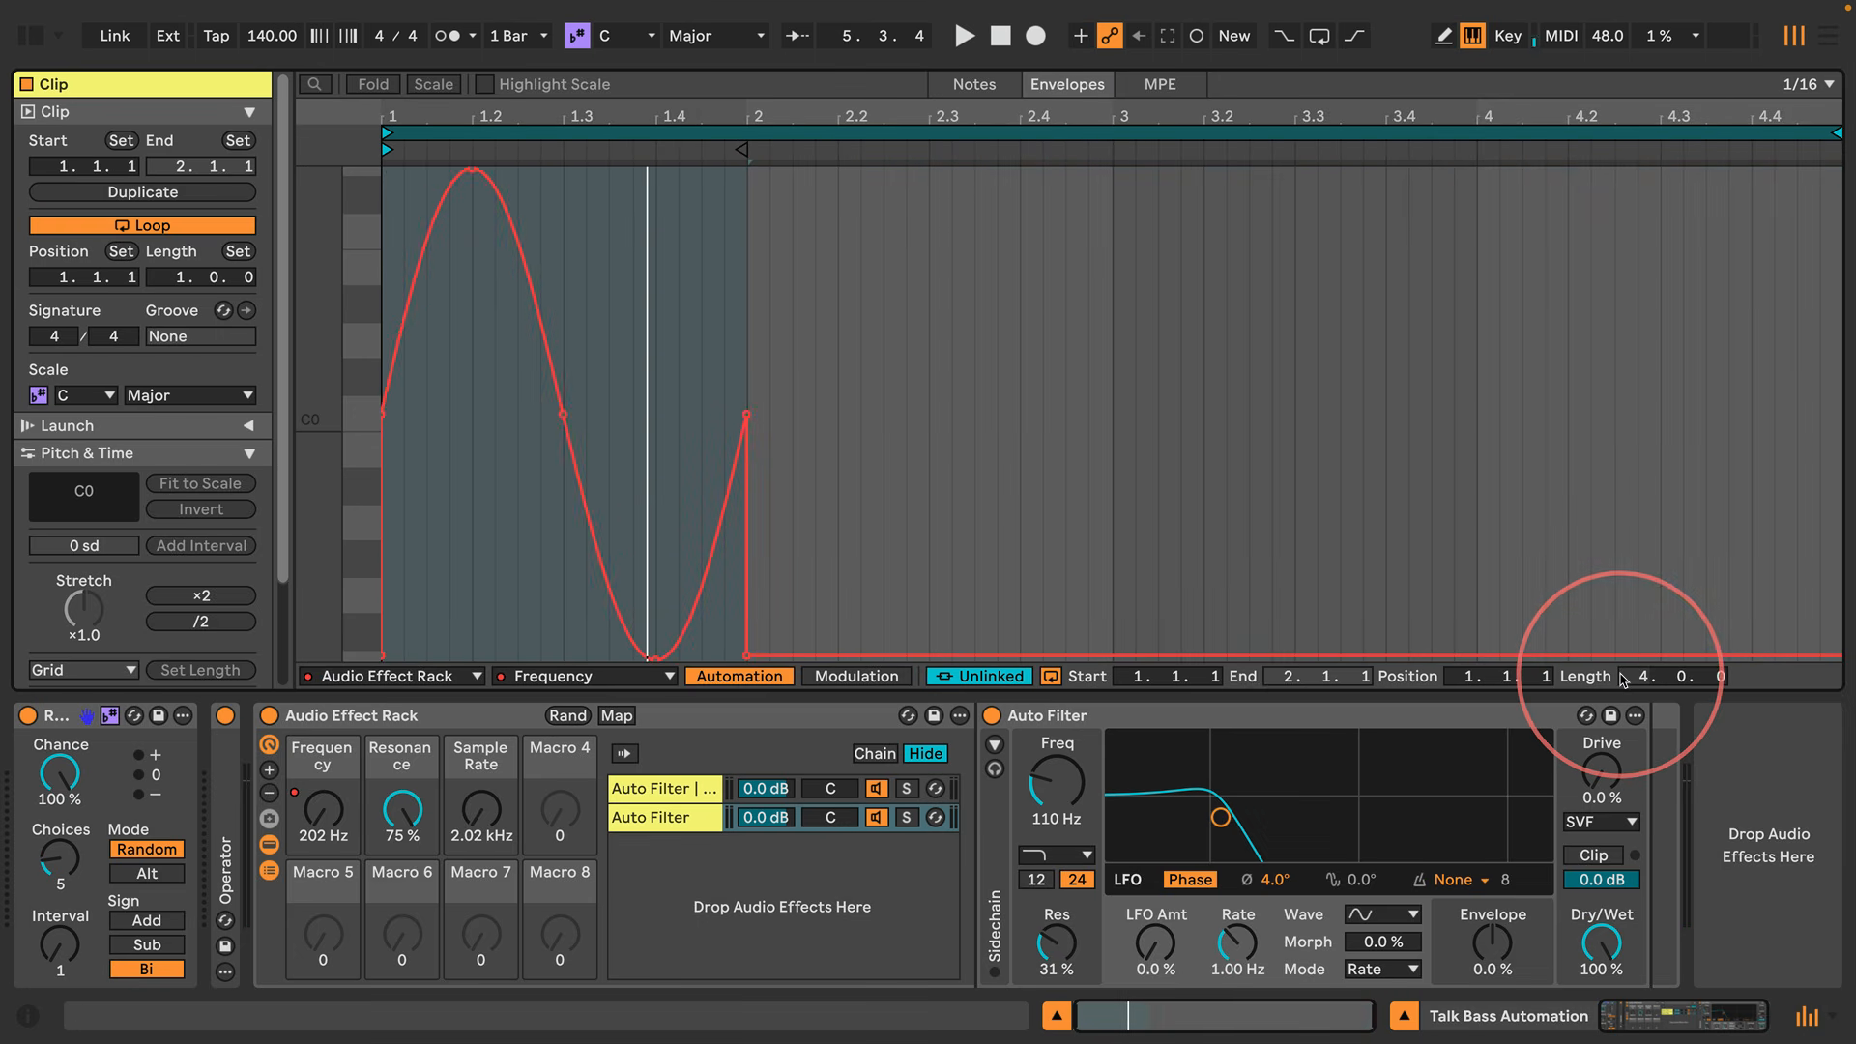
drag(750, 274, 920, 290)
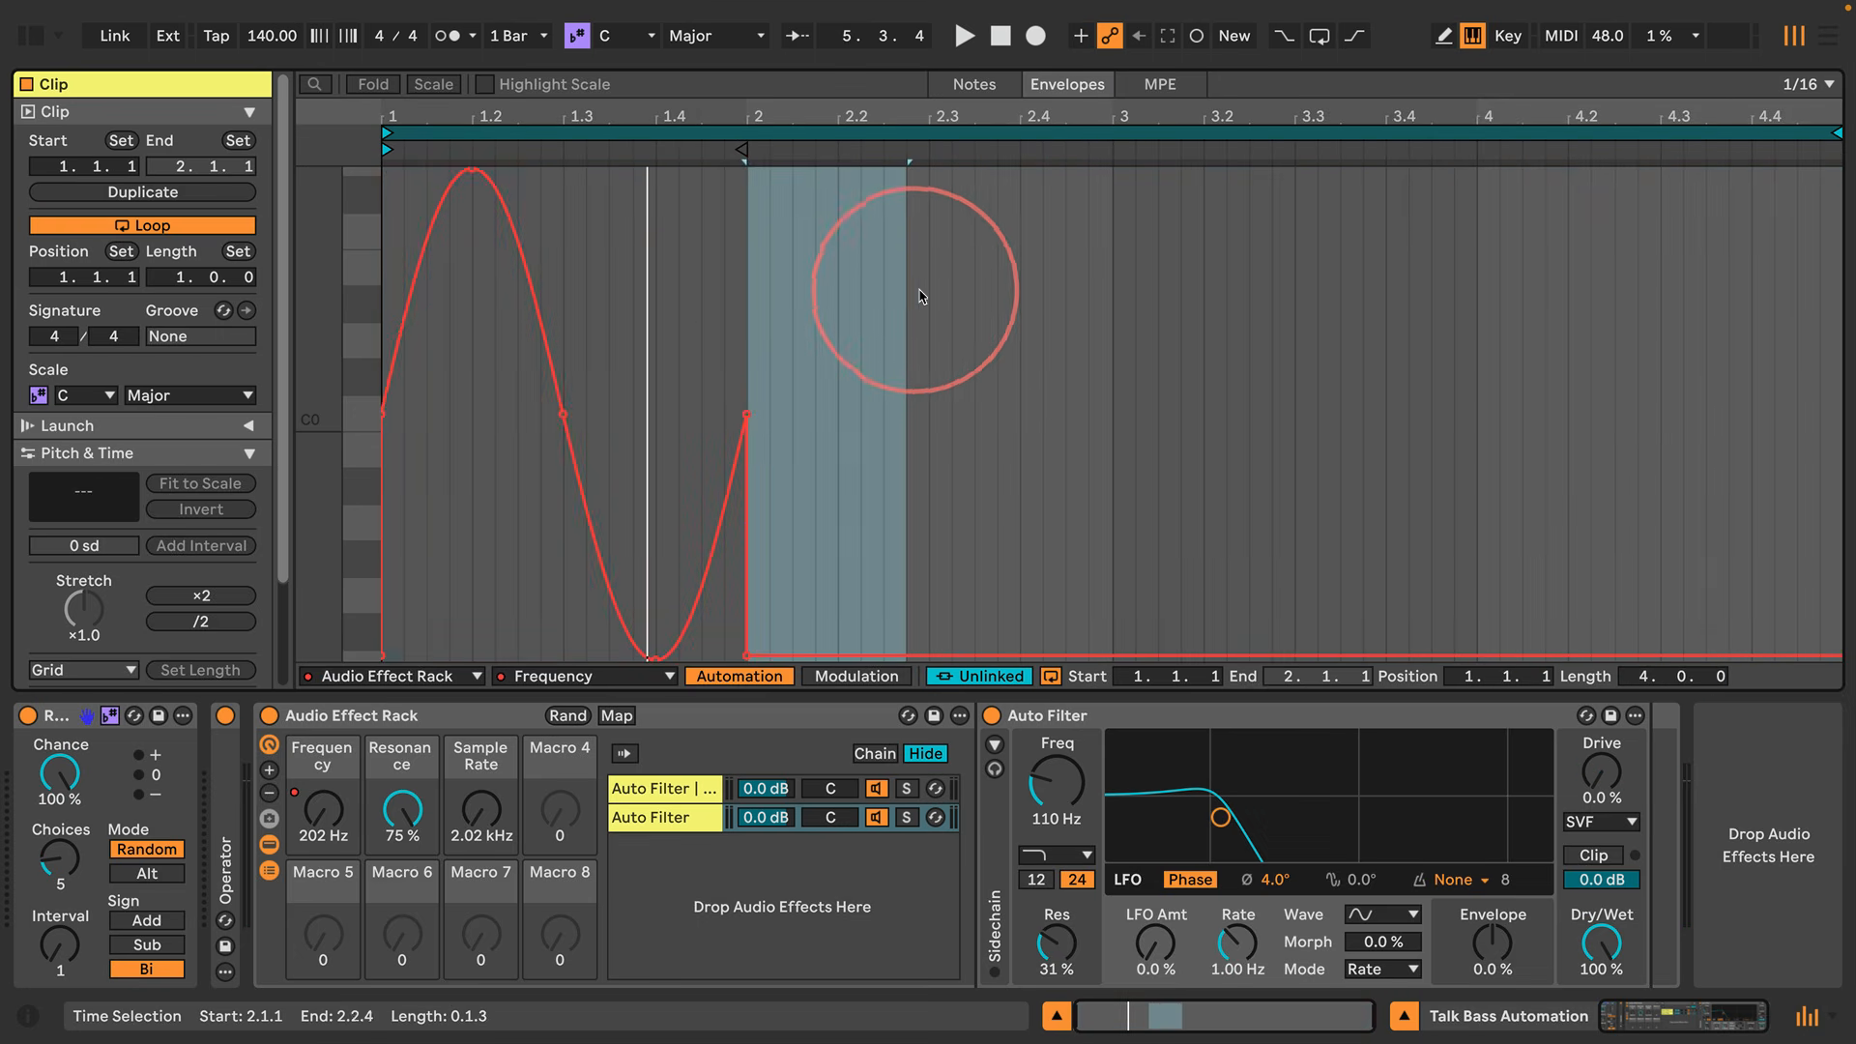
right_click(859, 281)
click(900, 884)
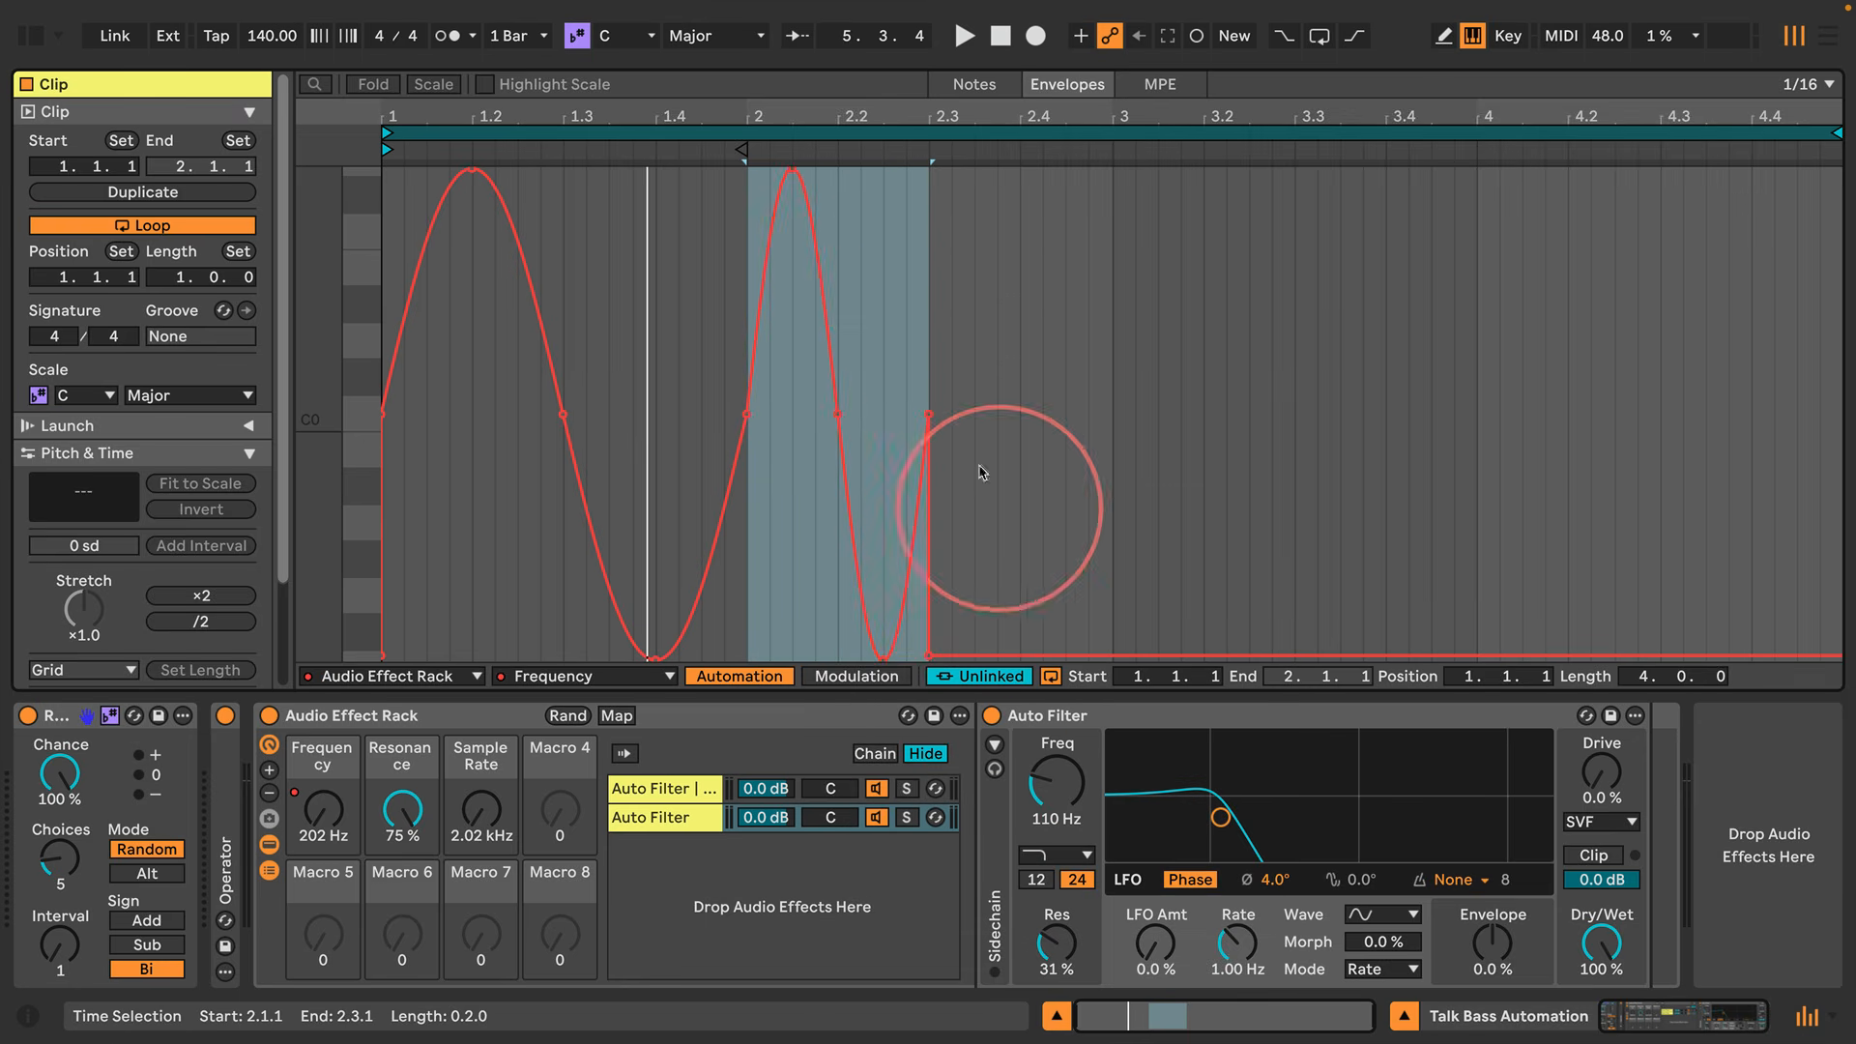
Insert sine shapes into the Frequency envelope from 2.3.1 to 2.4.1 and from 2.4.1 to 3.2.1
drag(925, 280, 1021, 285)
right_click(983, 277)
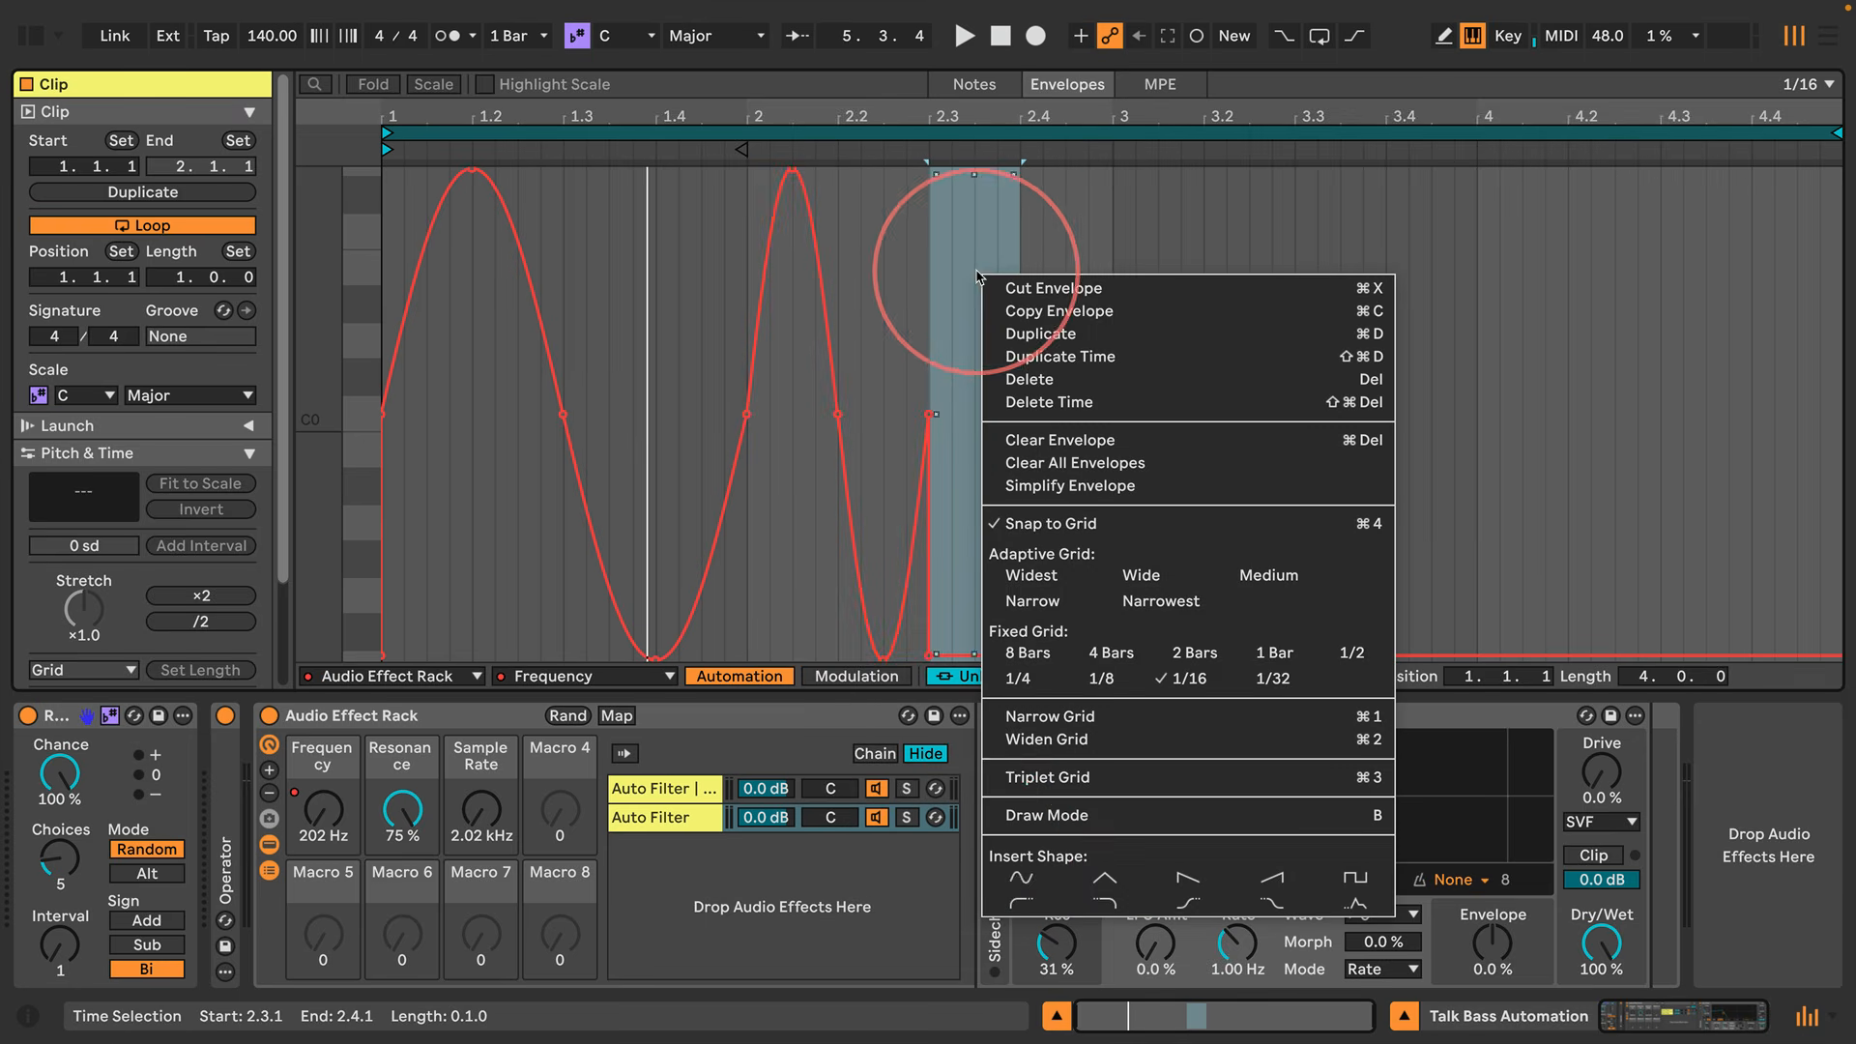
click(1010, 882)
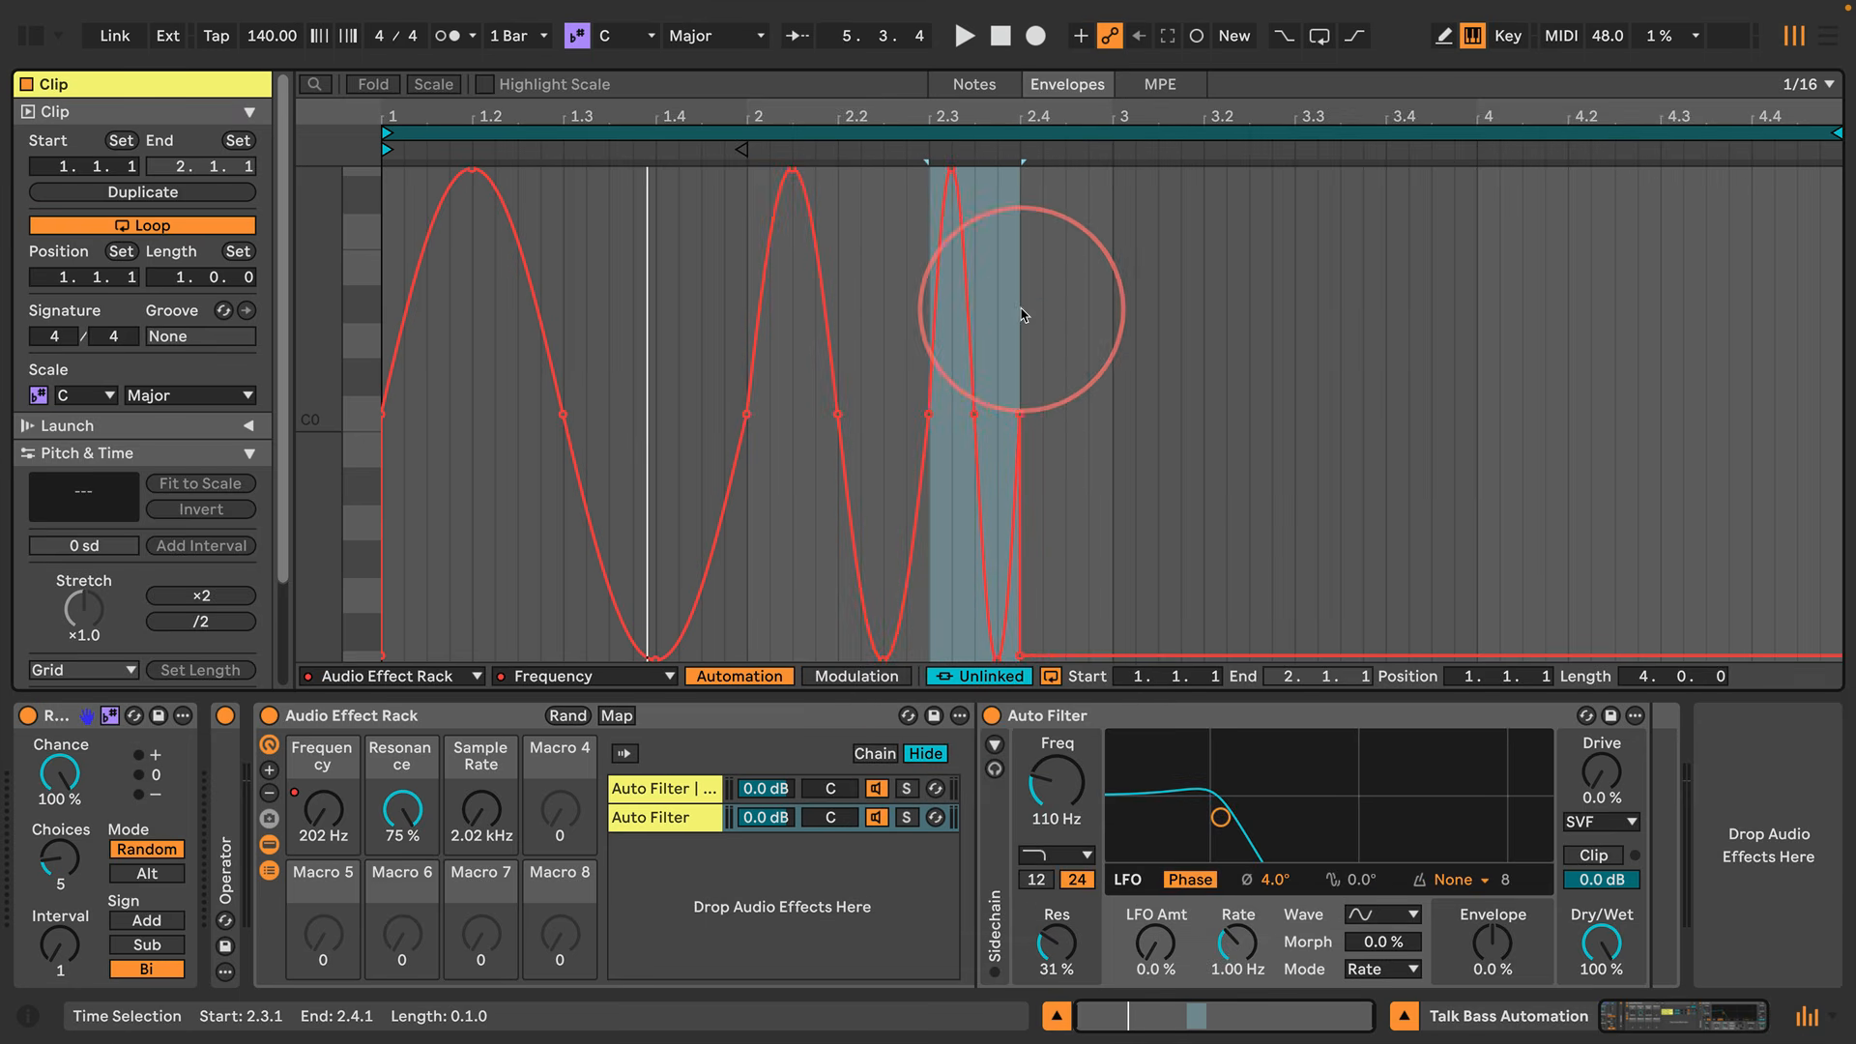
drag(1023, 314, 1209, 324)
right_click(1103, 283)
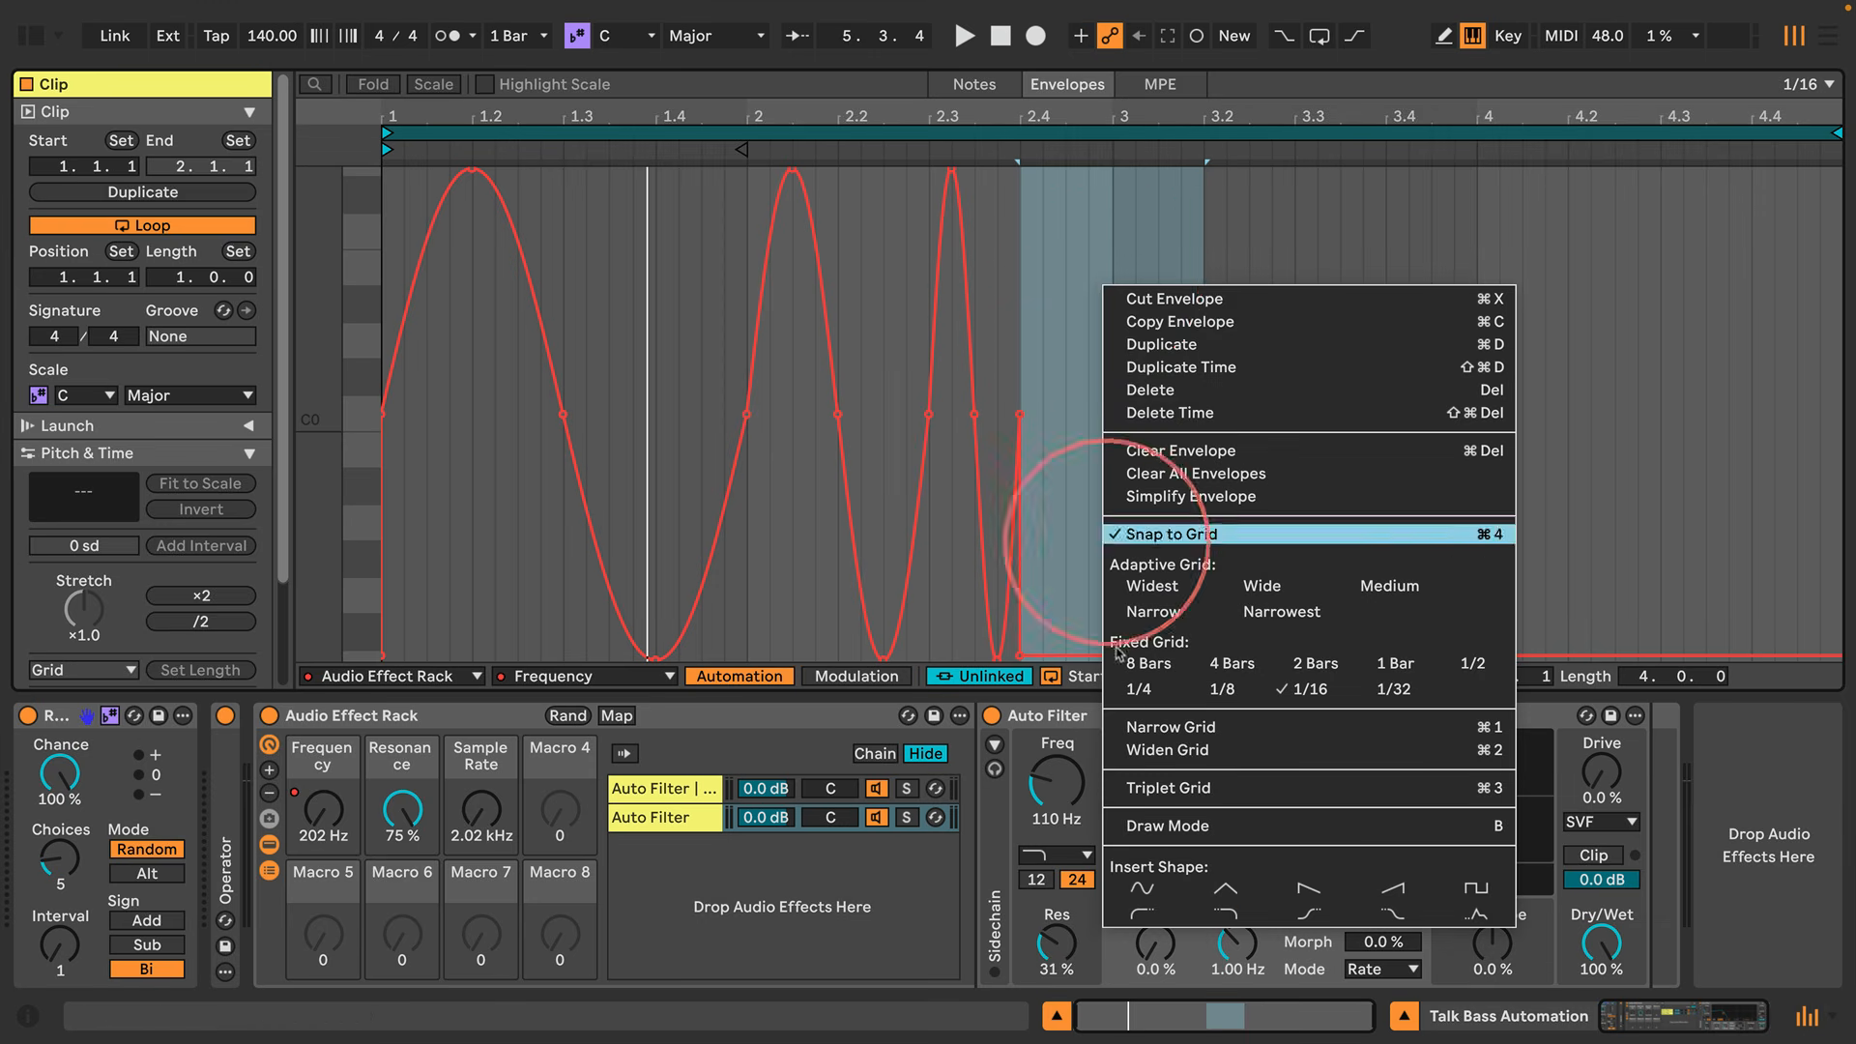
click(1139, 885)
During playback, fill the rest of the envelope with sine shapes from 3.2.1 to 4.1.1, 4.1.1 to 4.3.1, and 4.3.1 to 5.1.1
key(space)
drag(1213, 319, 1475, 368)
right_click(1344, 317)
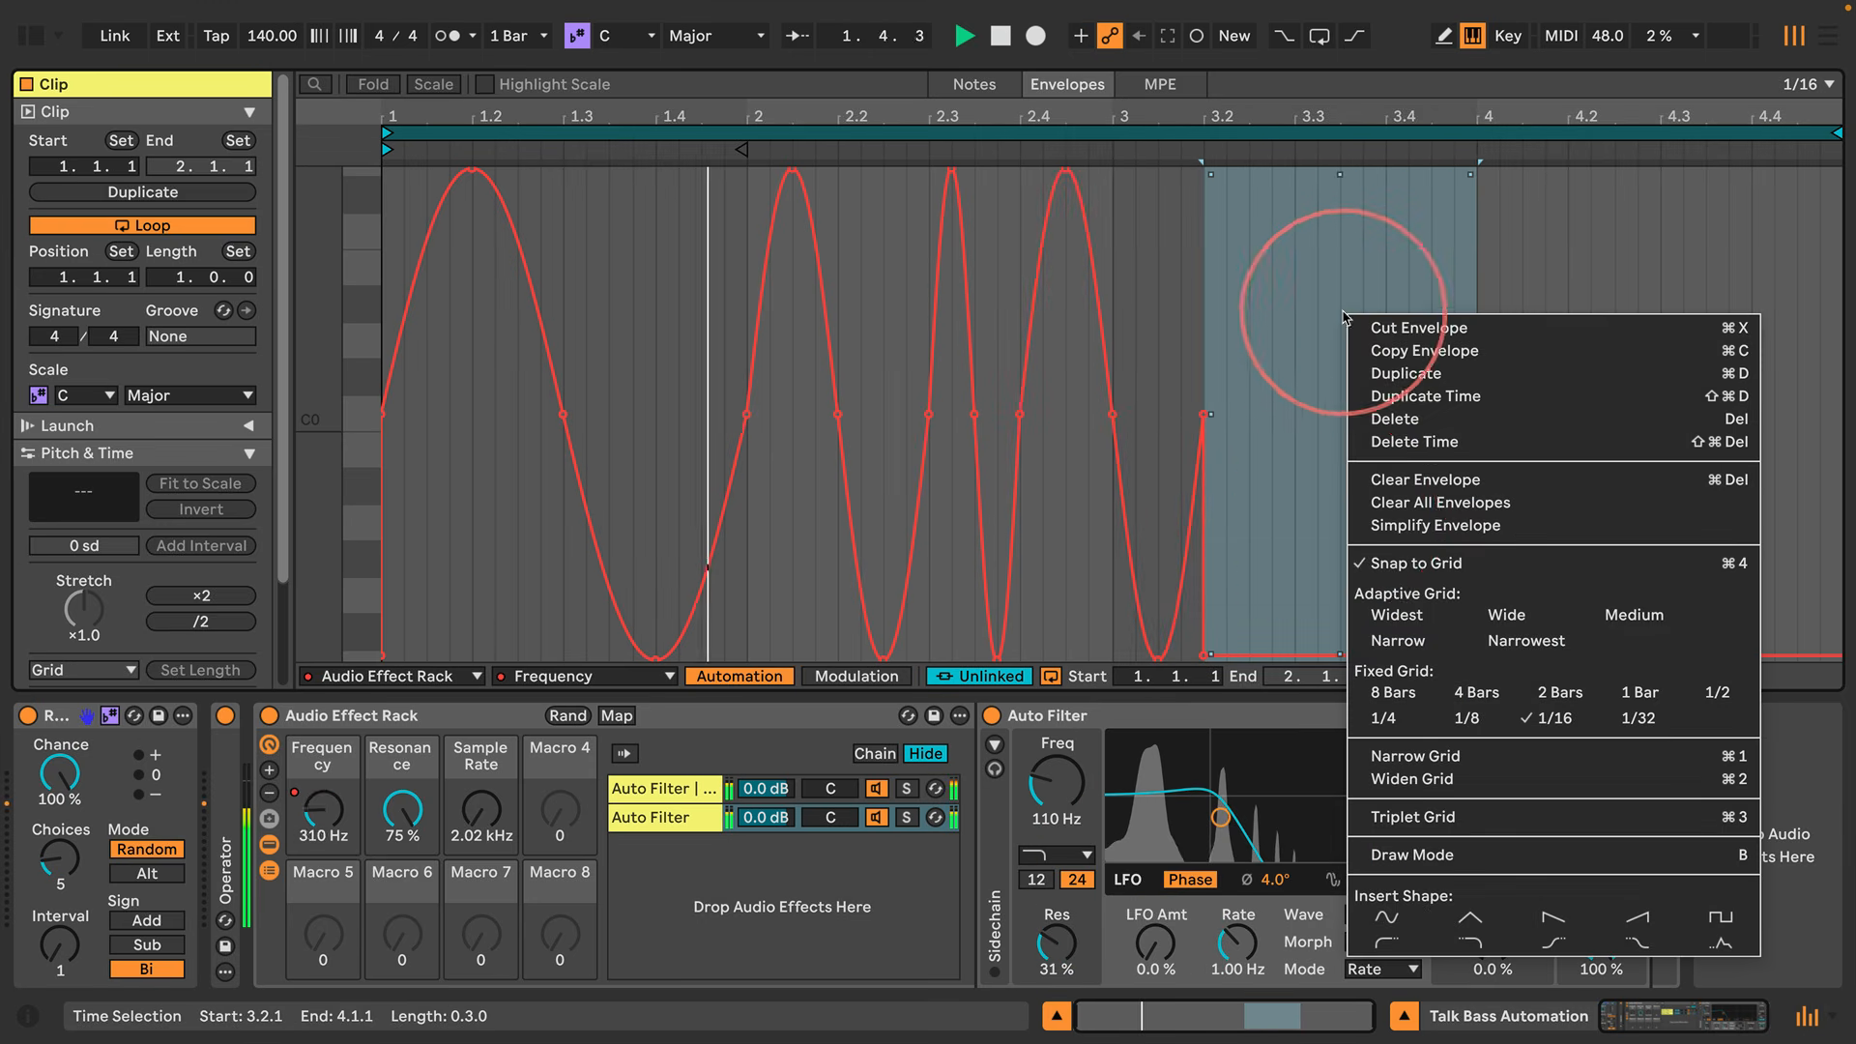
click(1388, 916)
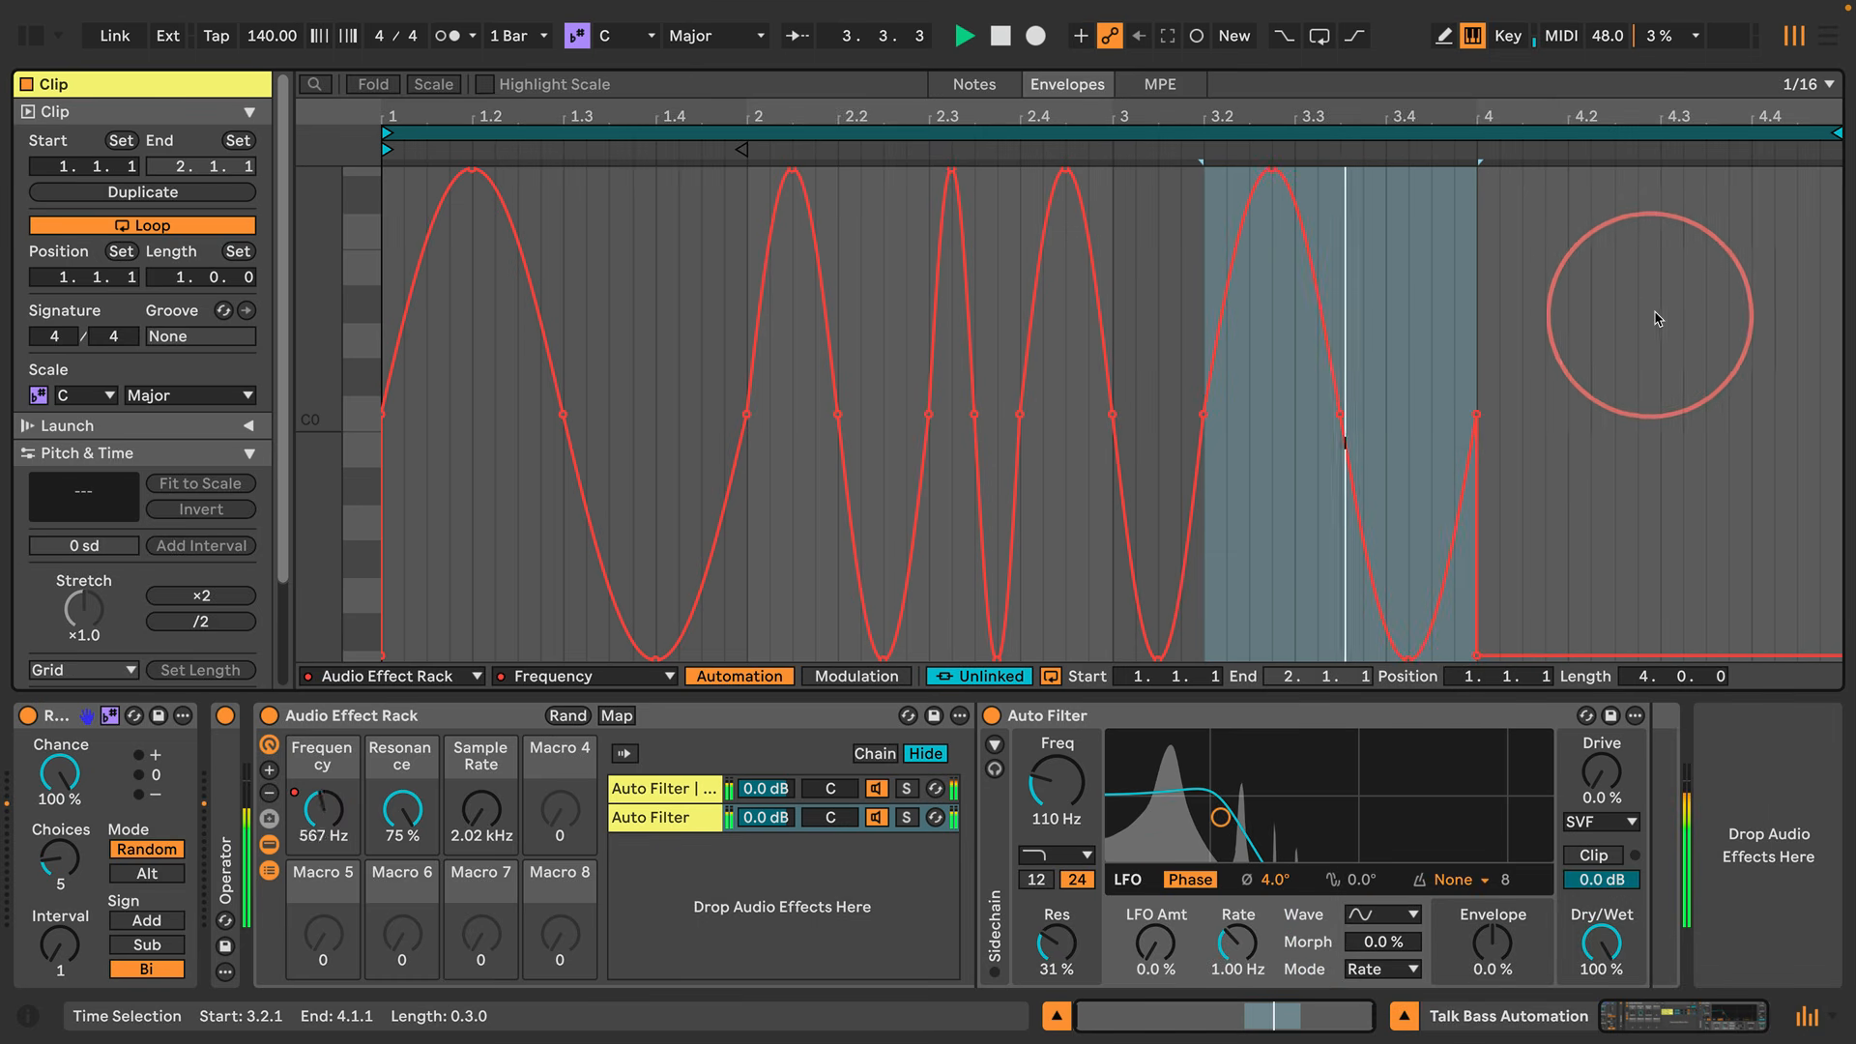
drag(1659, 319, 1478, 319)
right_click(1476, 319)
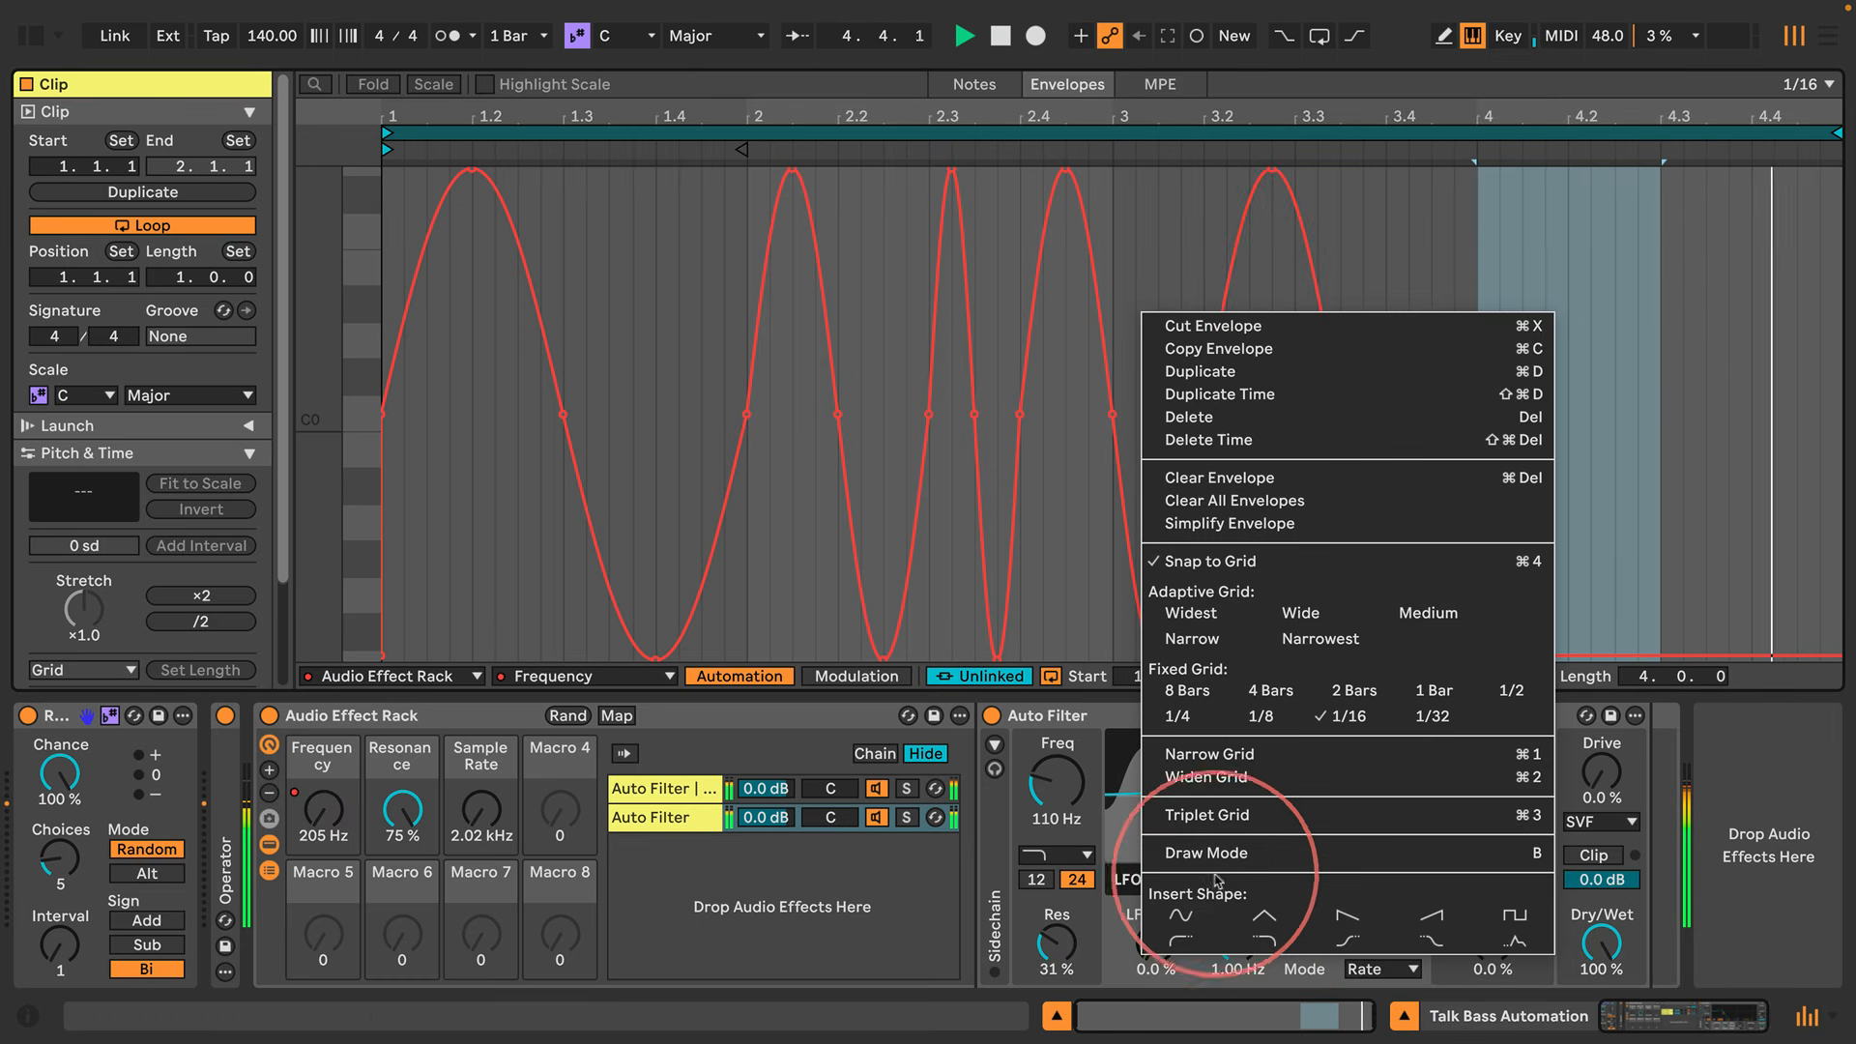
click(1185, 933)
drag(1687, 290, 1777, 287)
right_click(1776, 288)
click(1397, 890)
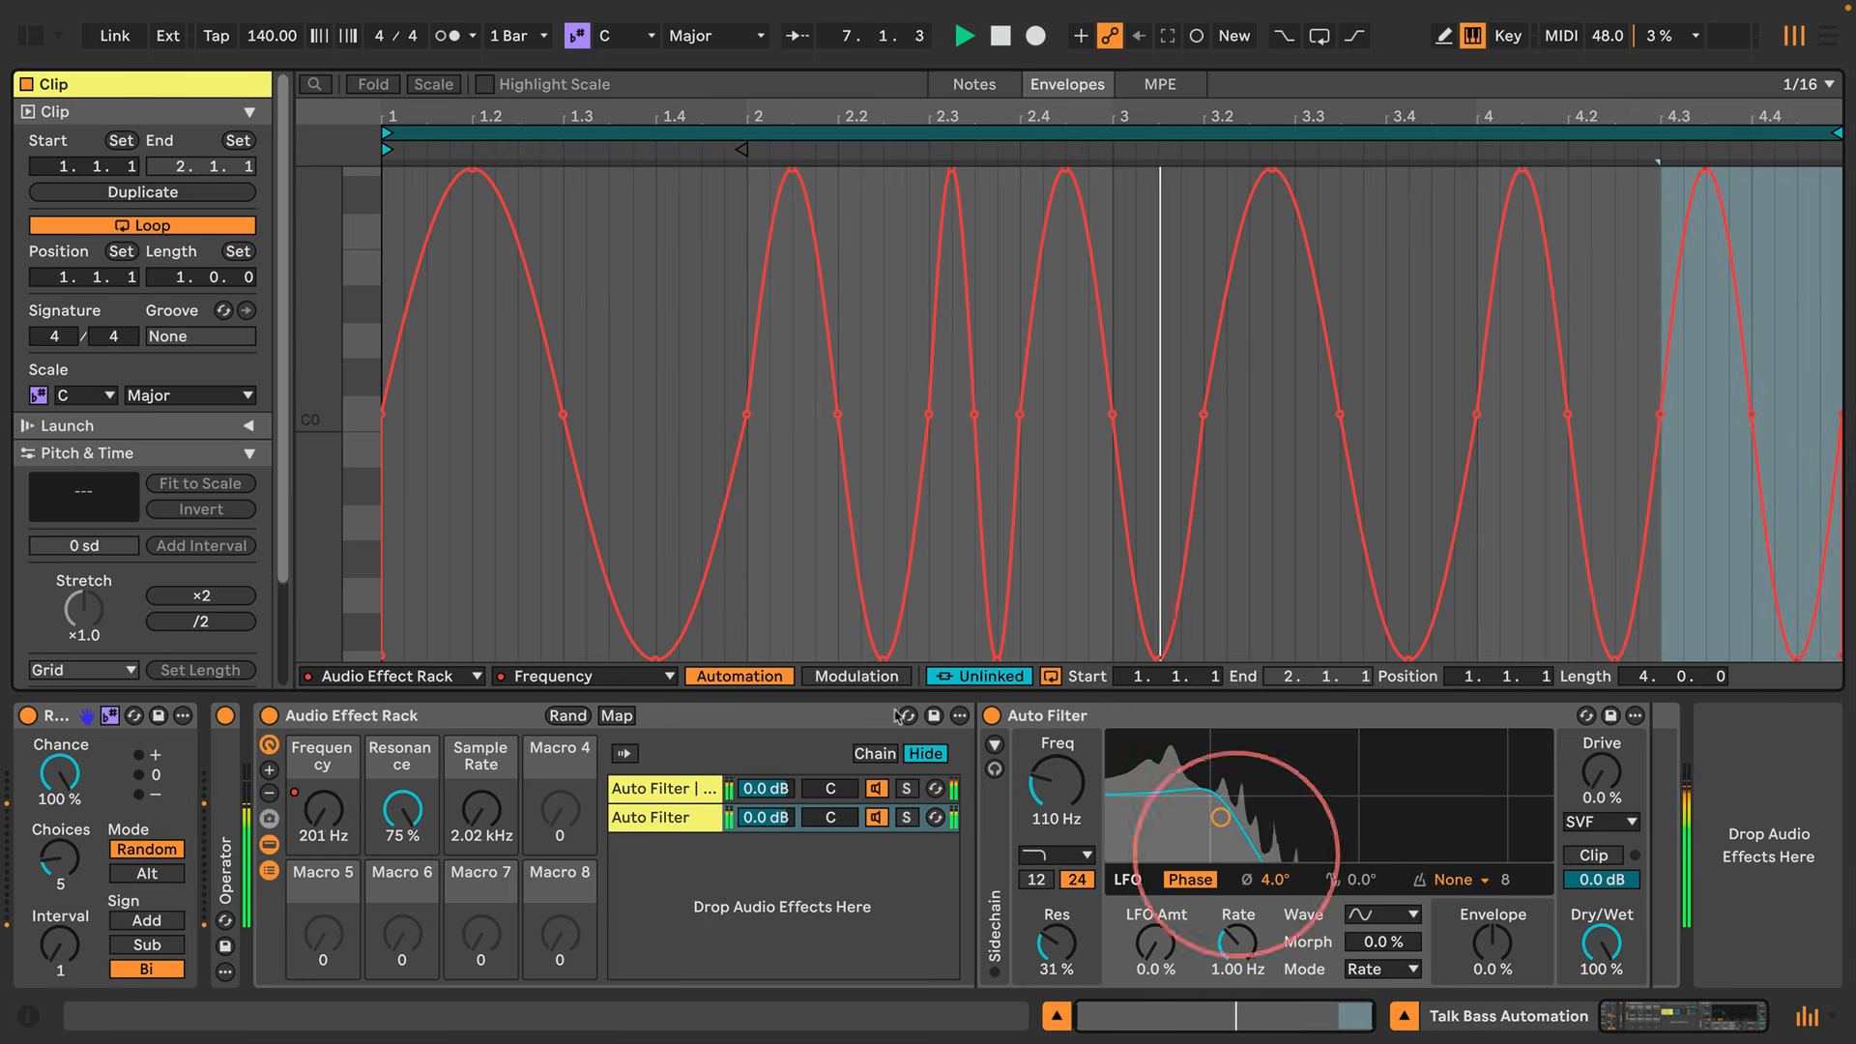
Select the whole four-bar Frequency envelope, scale its height down evenly around the middle, and play it
click(683, 348)
click(1112, 223)
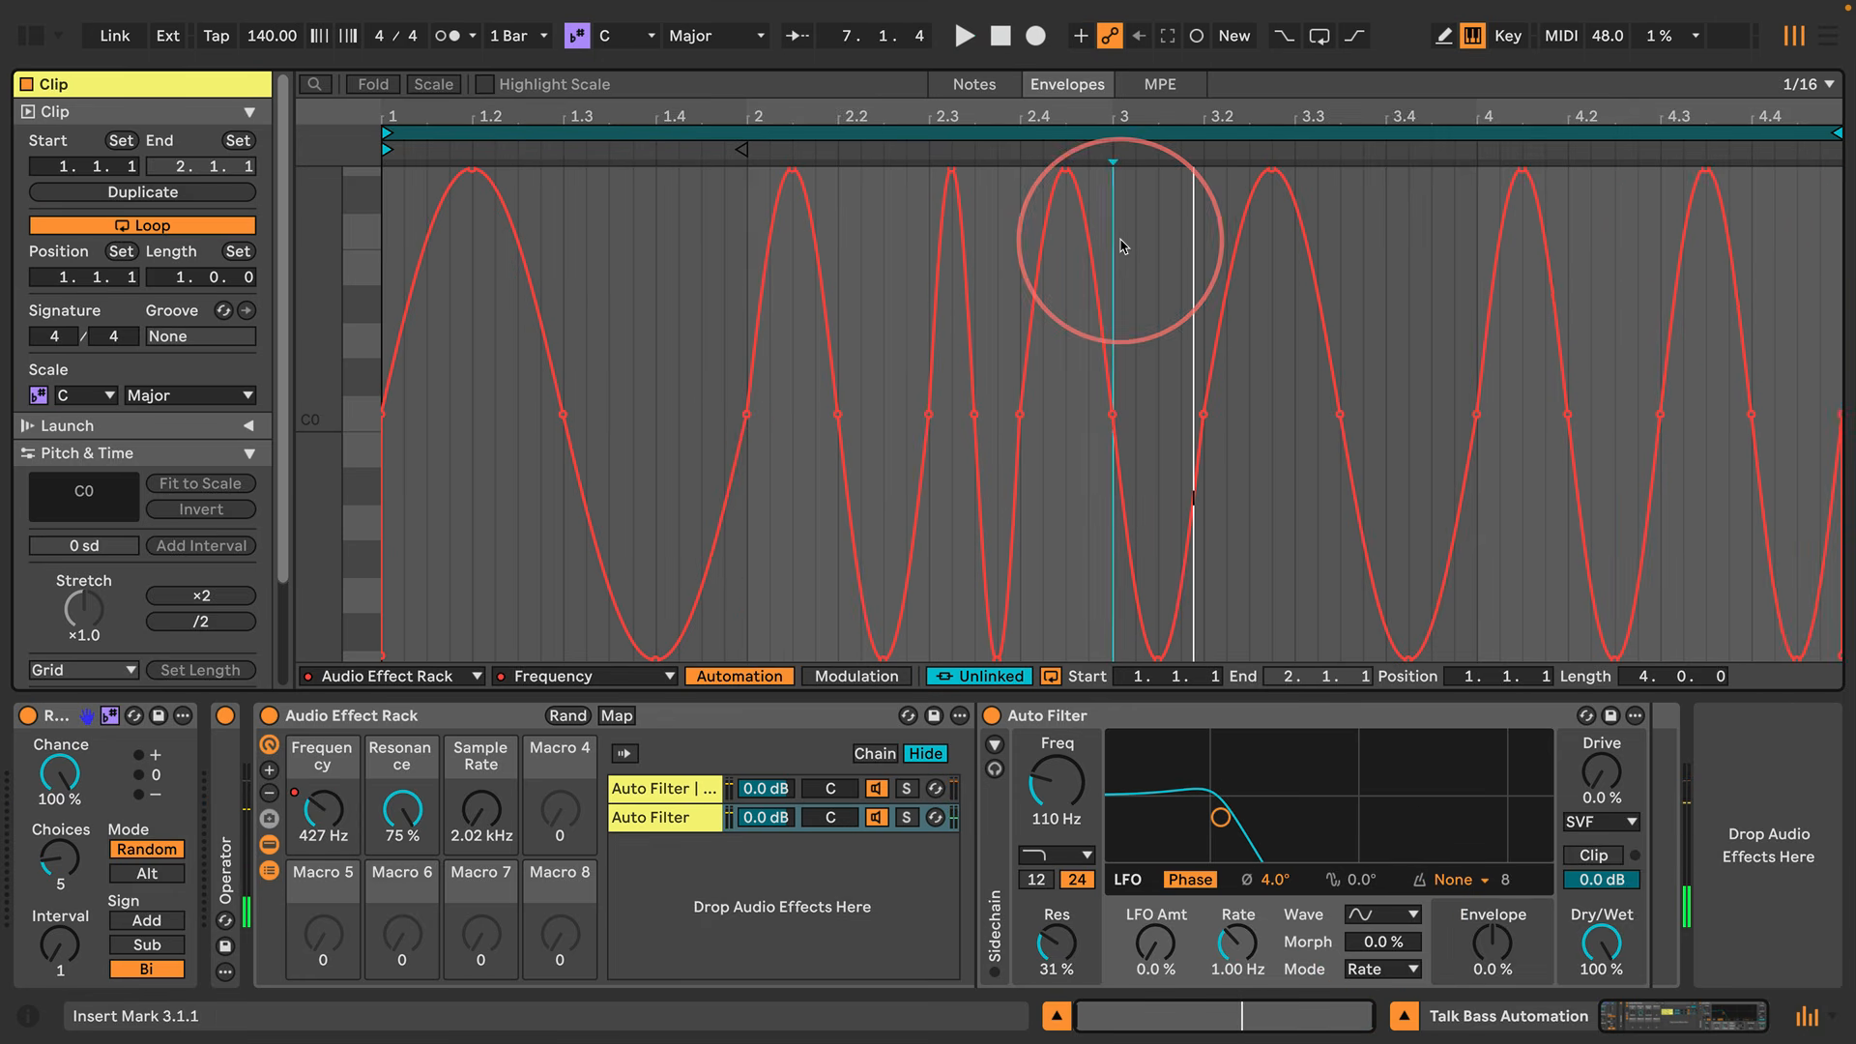
key(ctrl+a)
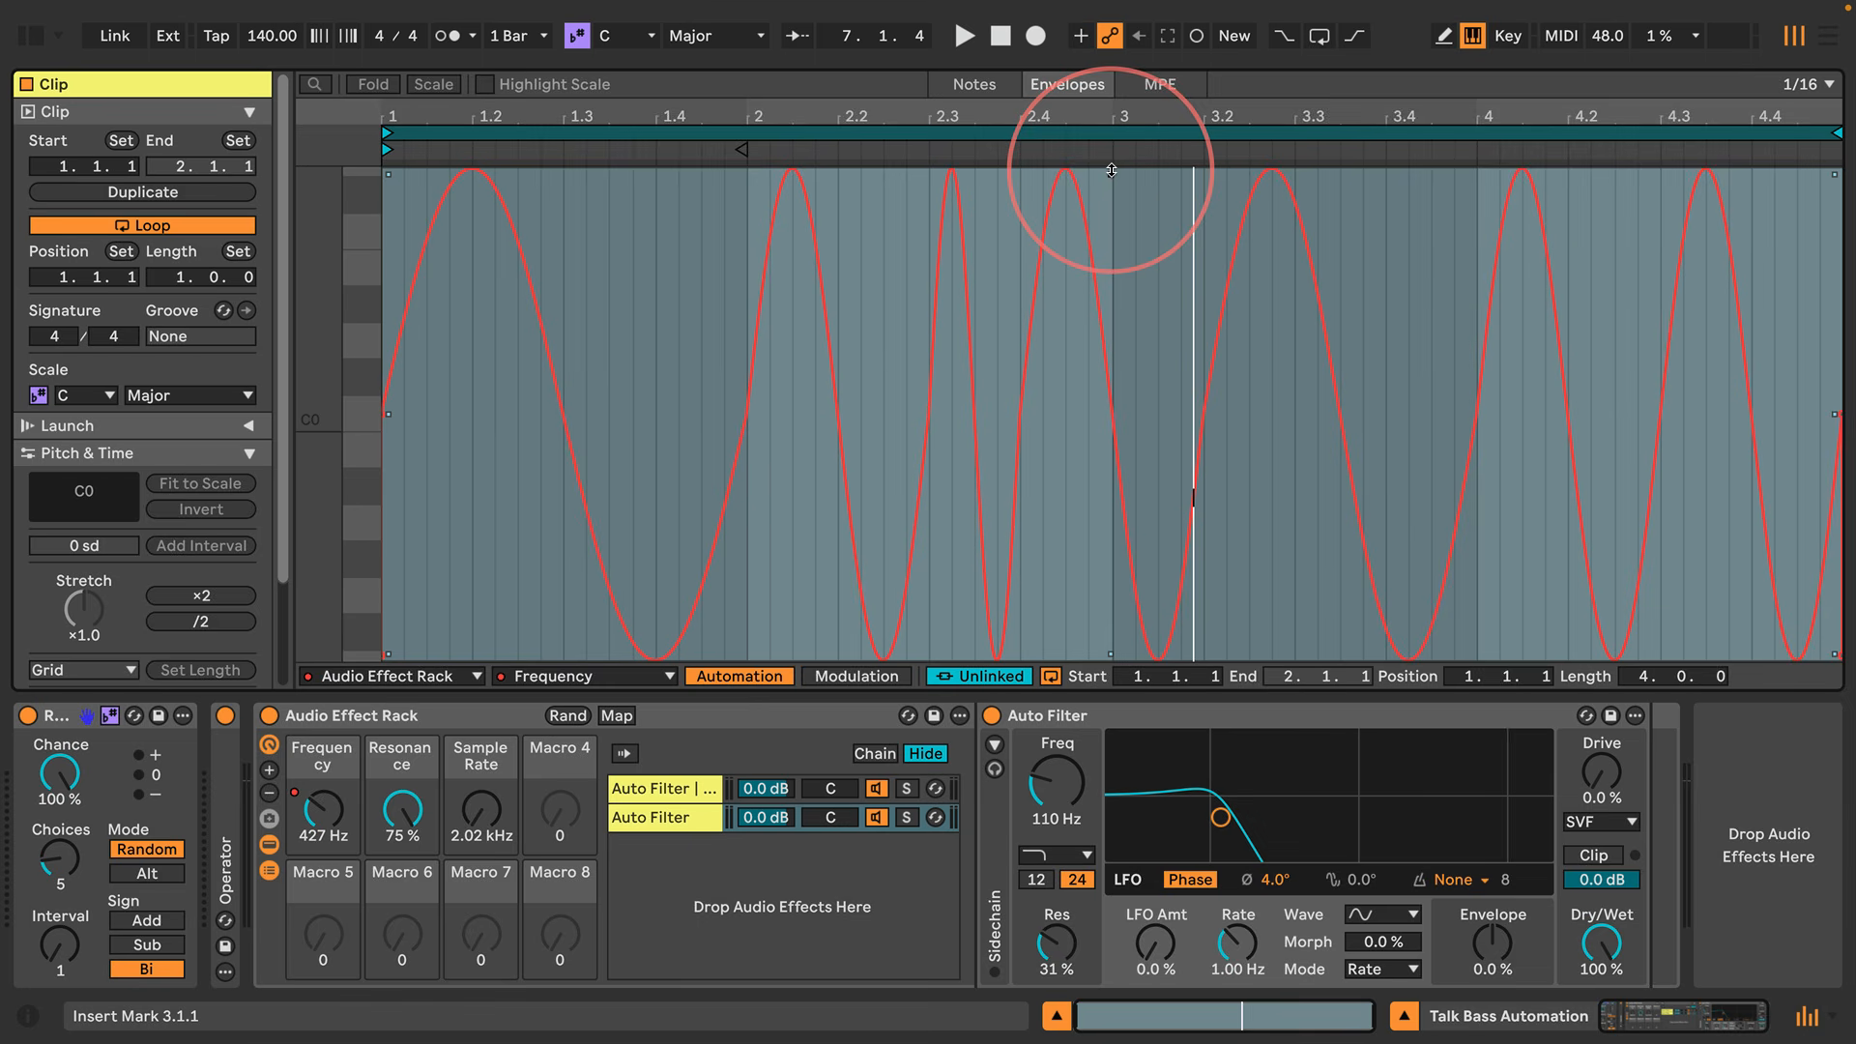
drag(1112, 170, 1112, 241)
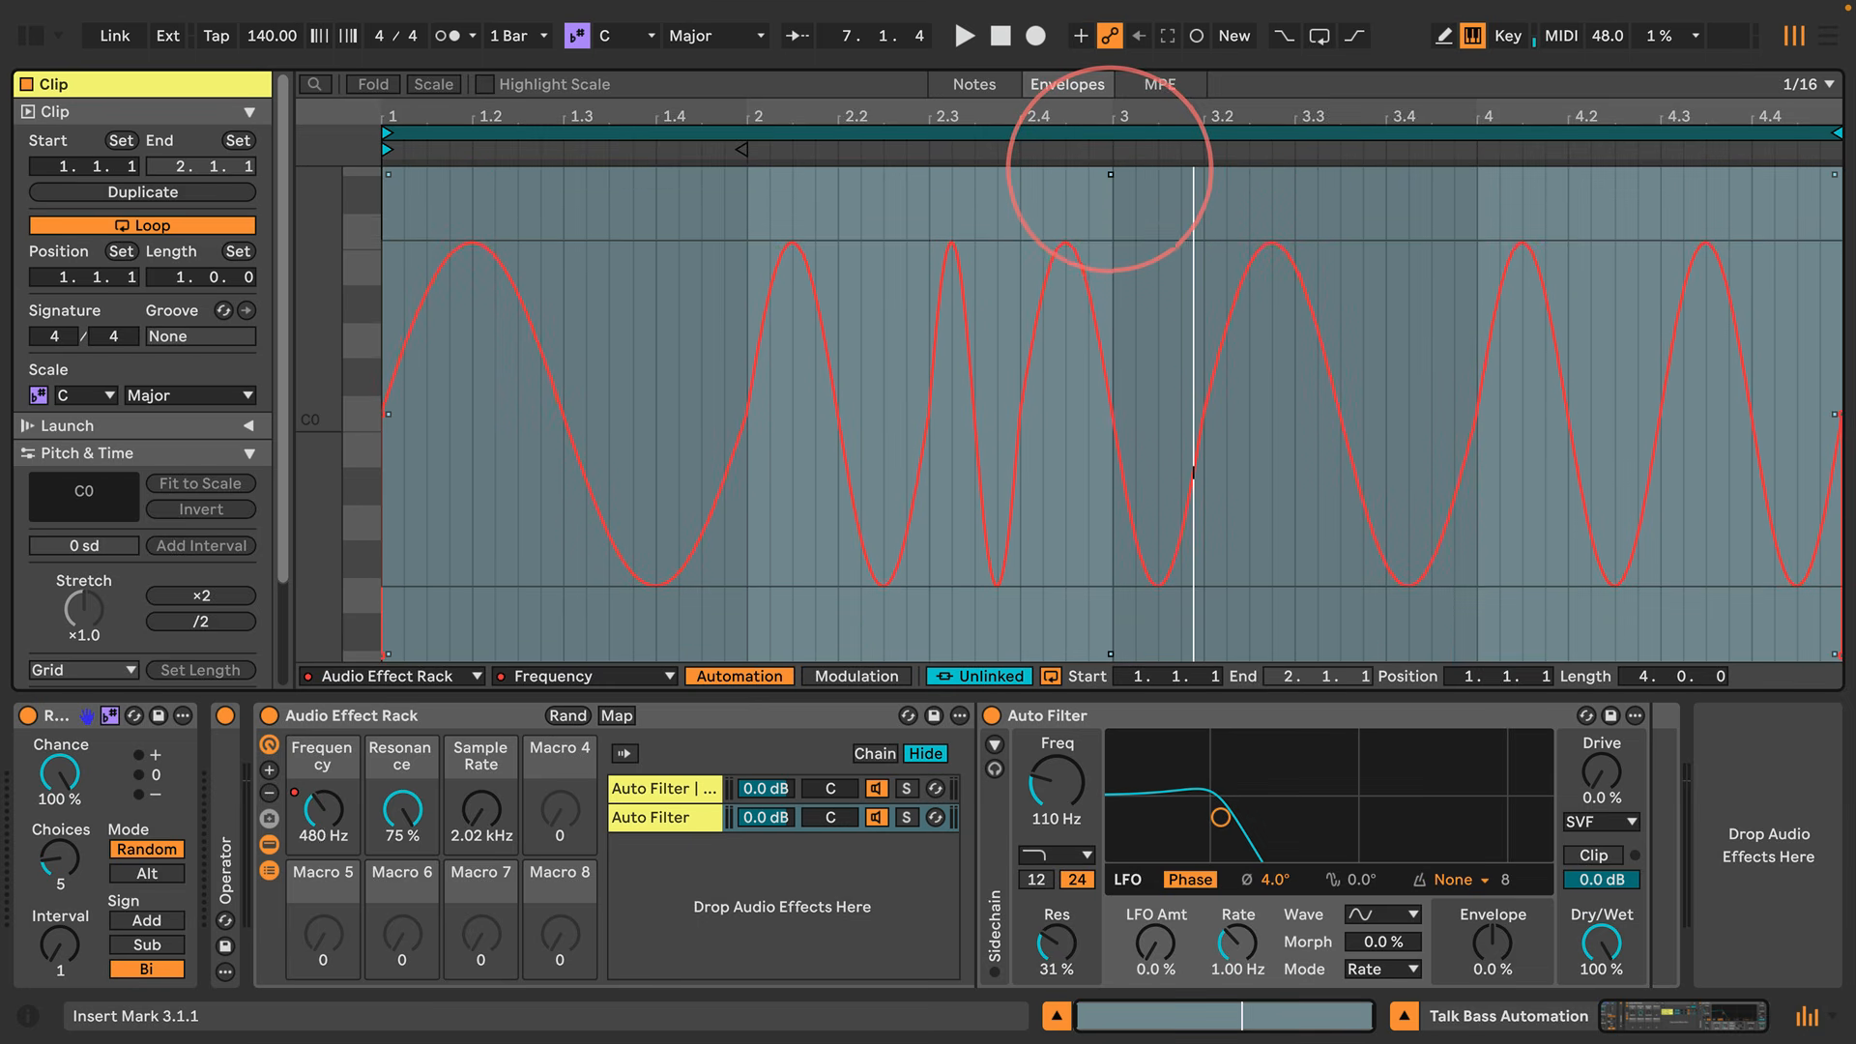
drag(1111, 170, 1111, 174)
key(space)
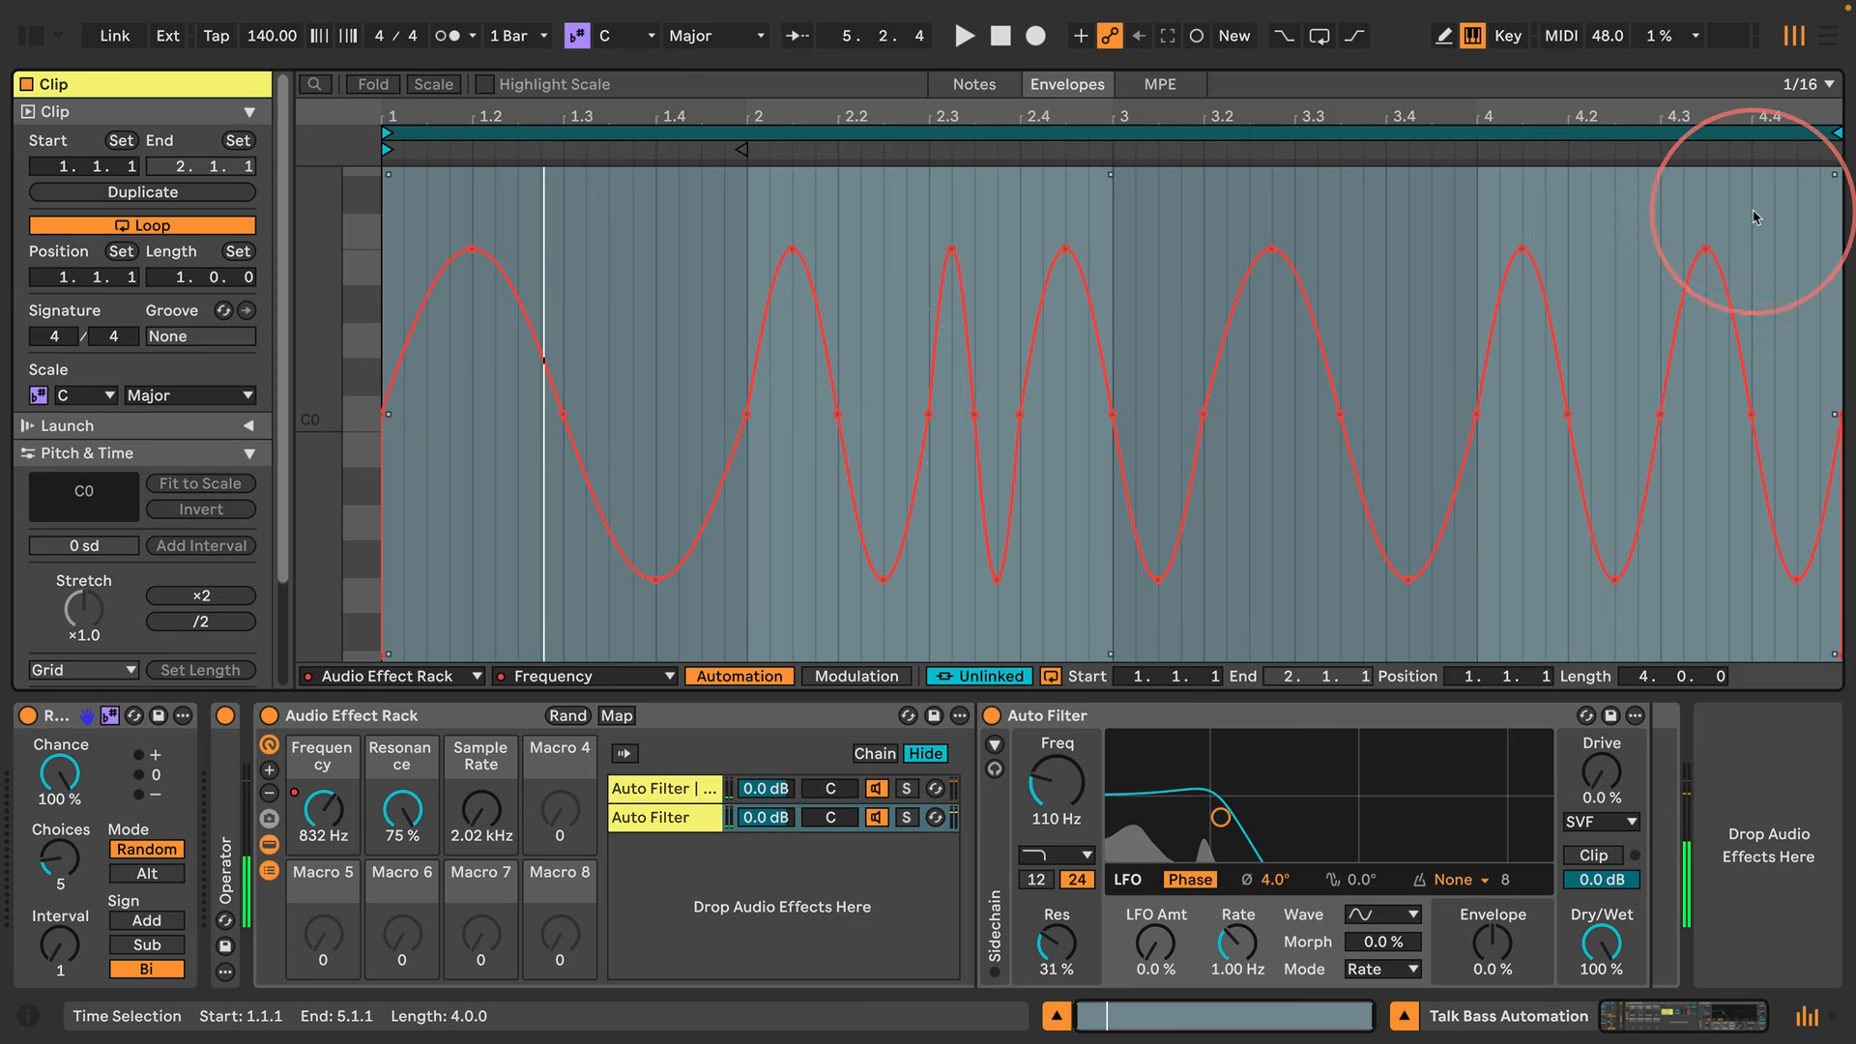
Insert a full-height sine shape from 4.4.1 to 4.4.3, duplicate it to the end of bar 4, and play the result
drag(1756, 217, 1791, 233)
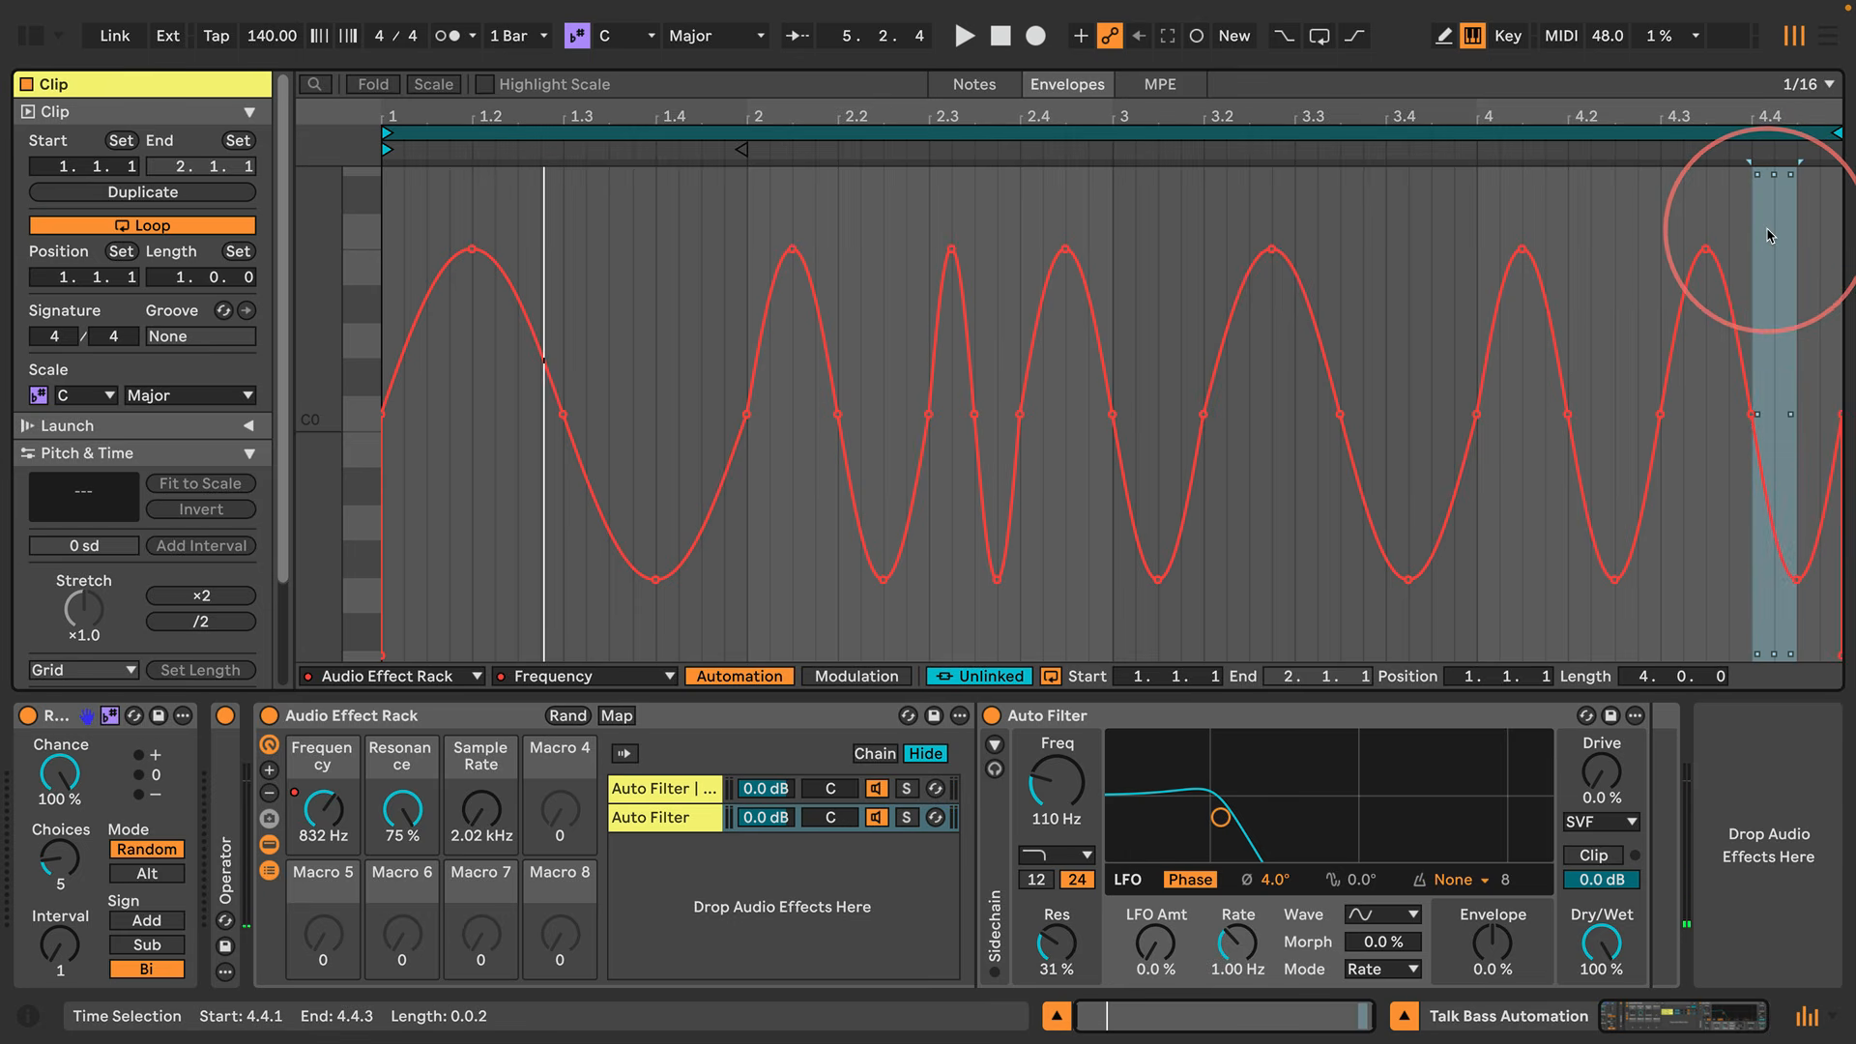
right_click(1774, 237)
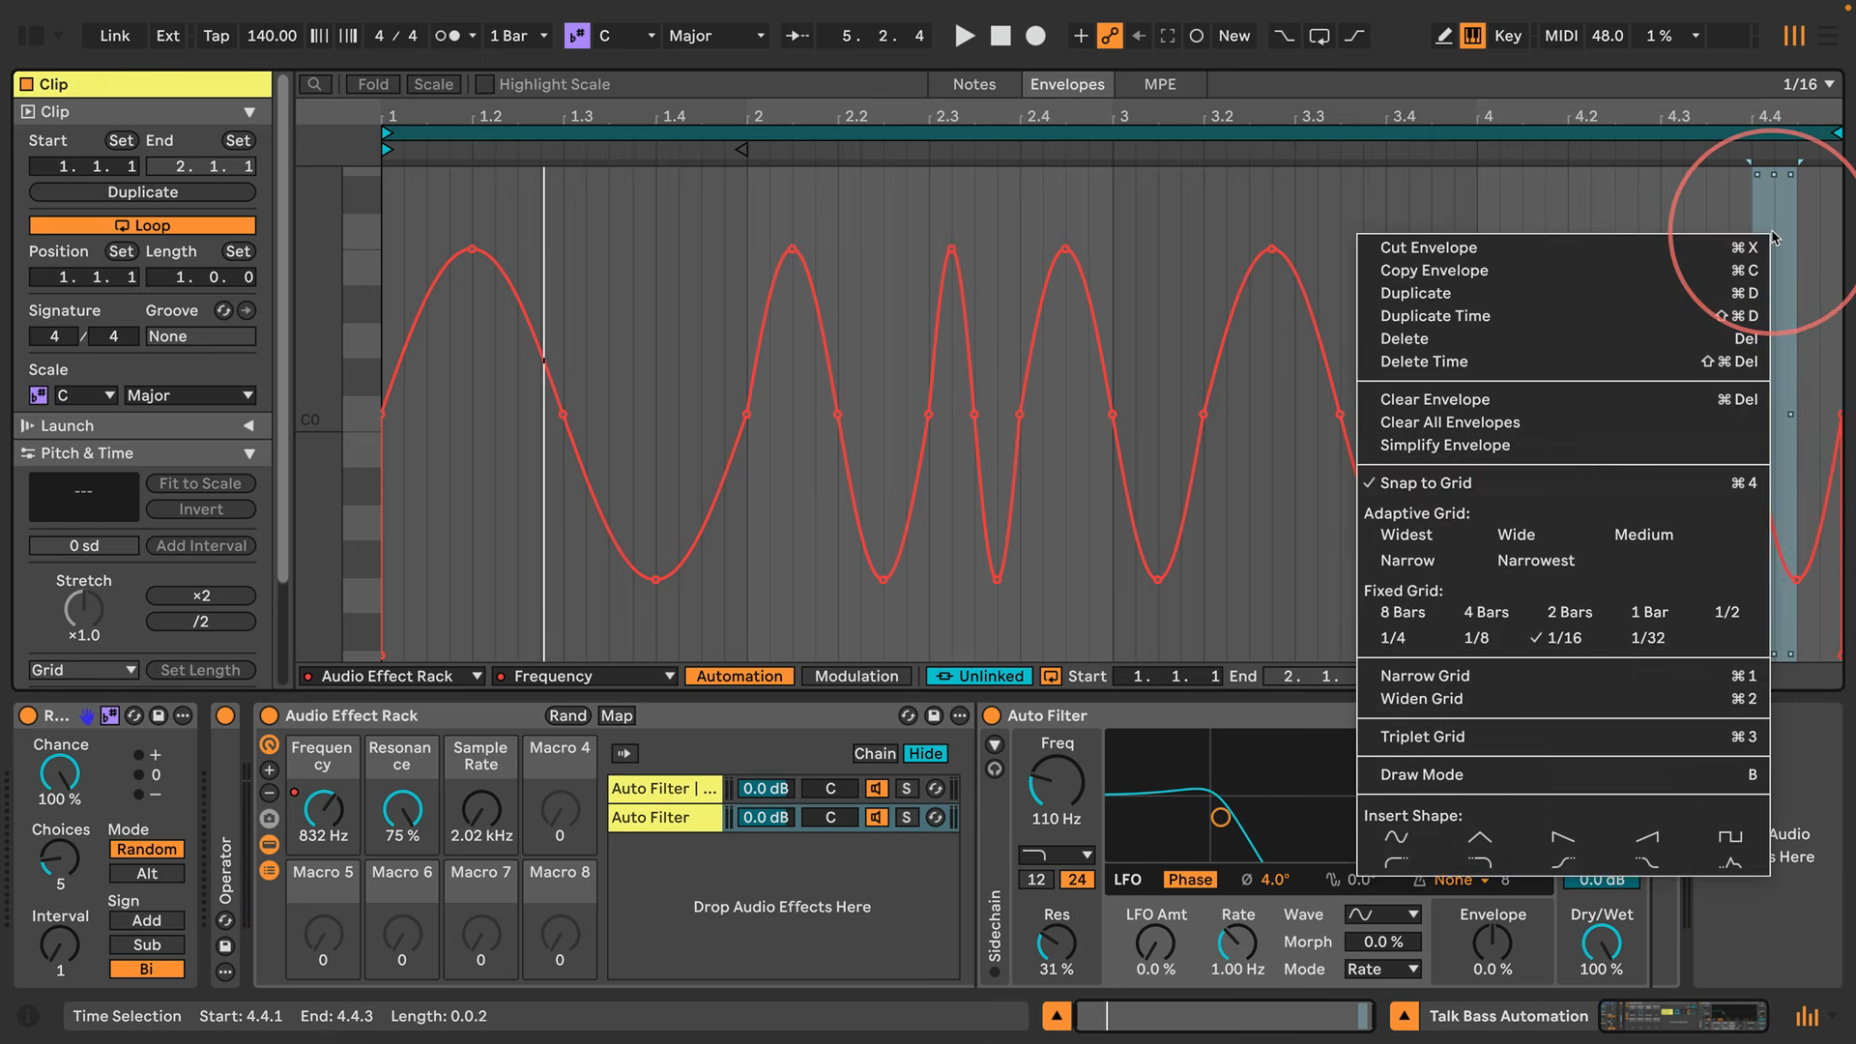
click(1392, 847)
key(ctrl+d)
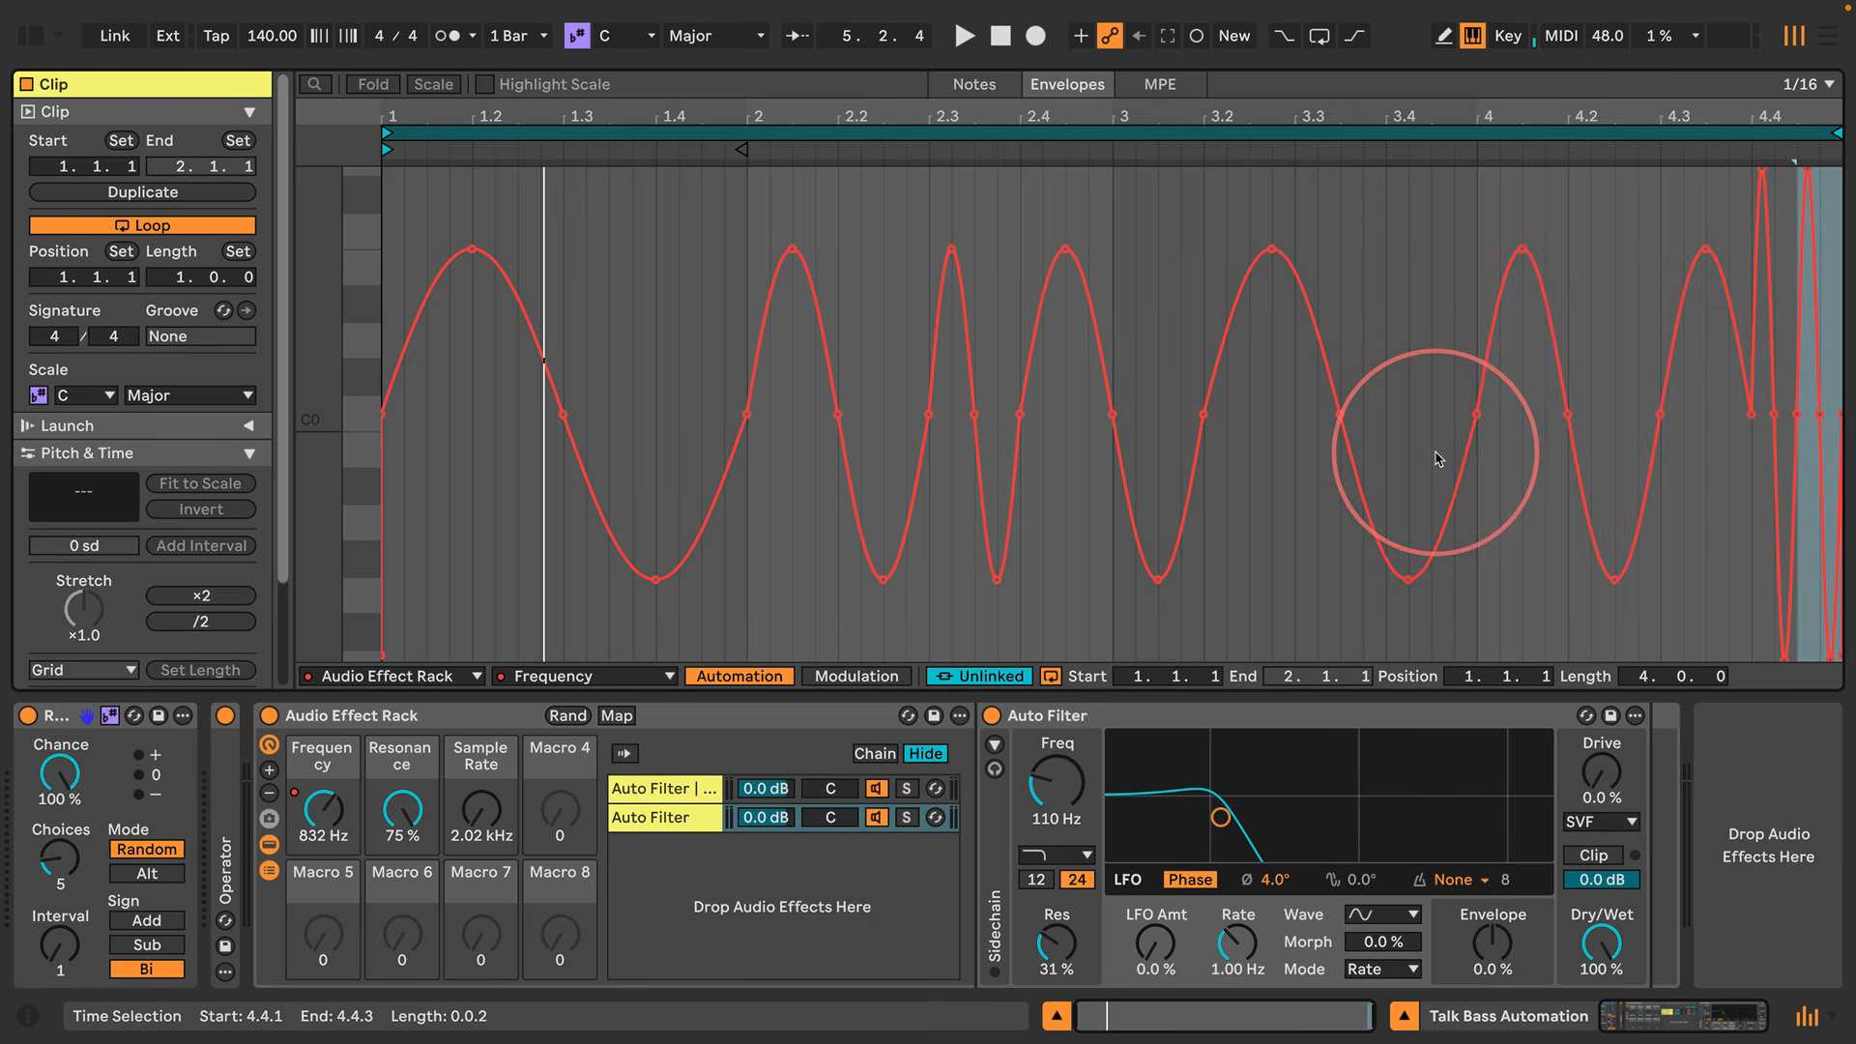
key(space)
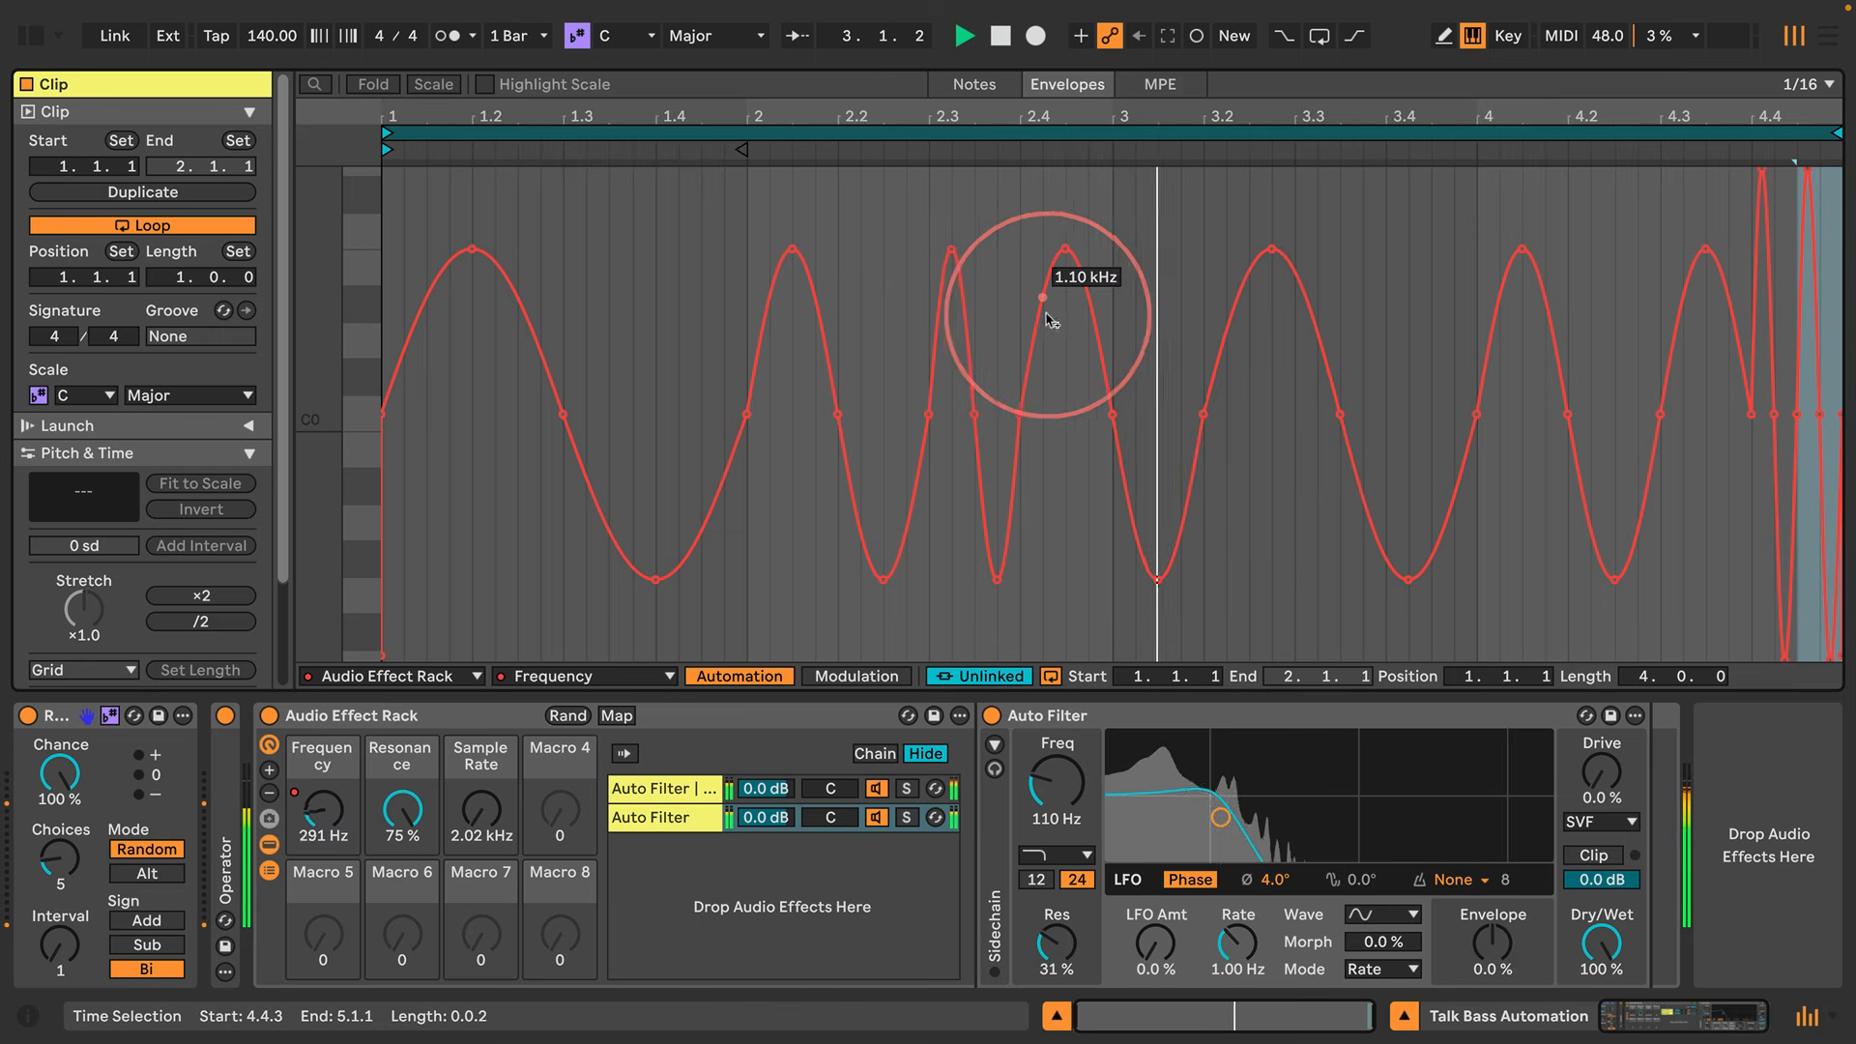
Insert a full-height sine shape from 2.4.1 to 2.4.2 and duplicate it repeatedly up to 2.4.4
click(1032, 229)
right_click(1036, 230)
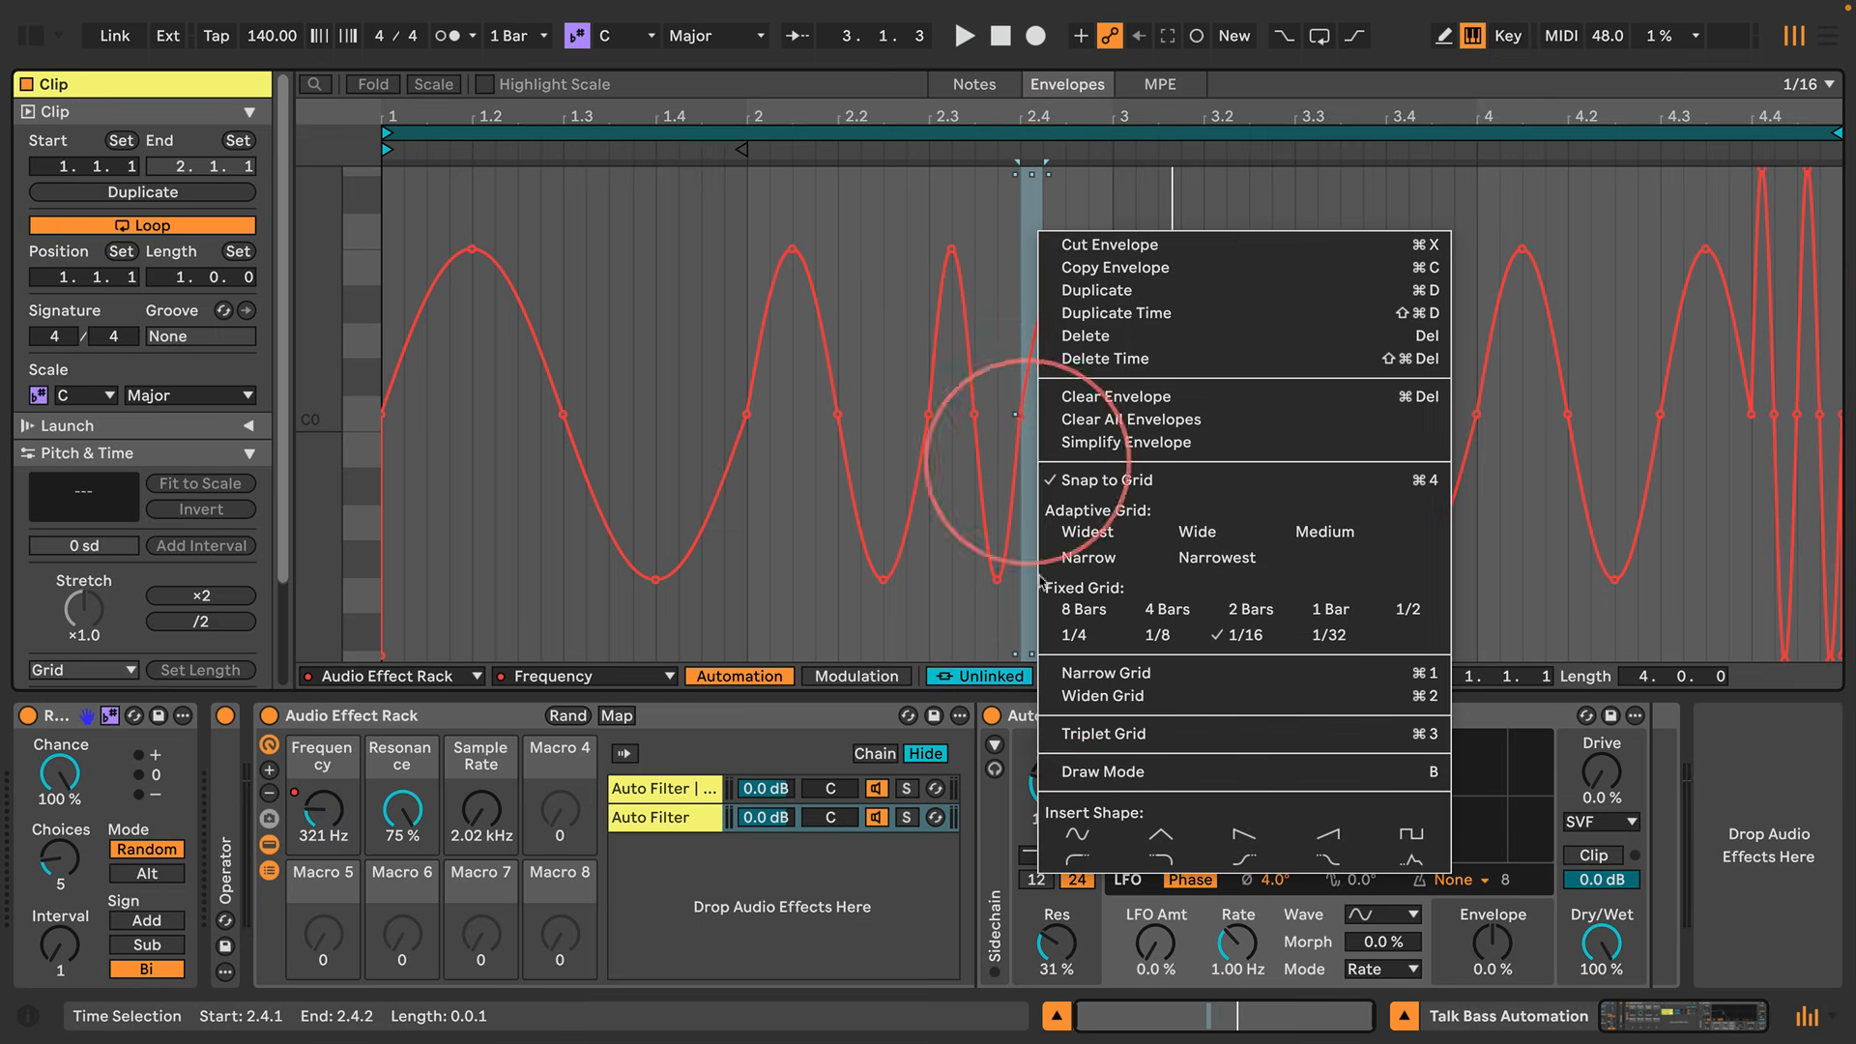
click(1083, 839)
key(ctrl+d)
key(ctrl+d)
key(ctrl+d)
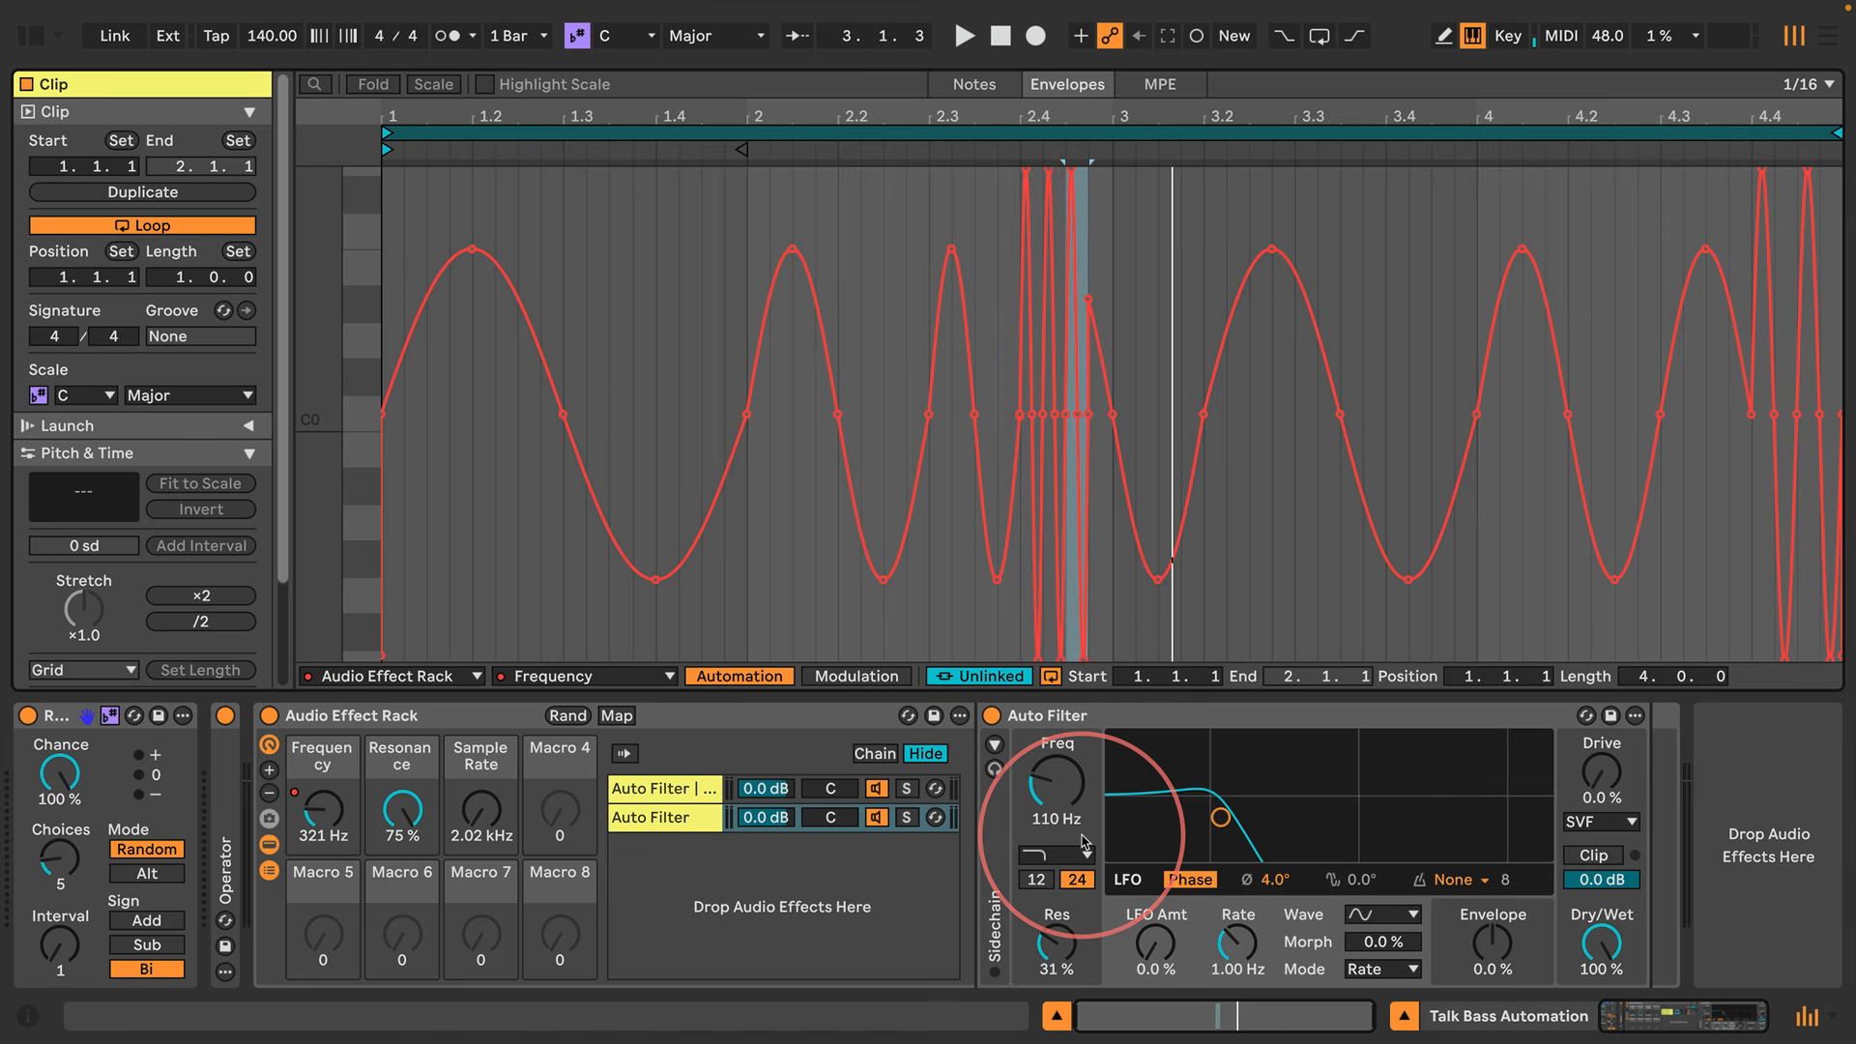
Play the finished Frequency envelope, unlink the Sample Rate envelope from the clip, and set its loop length to 1.2.0
key(space)
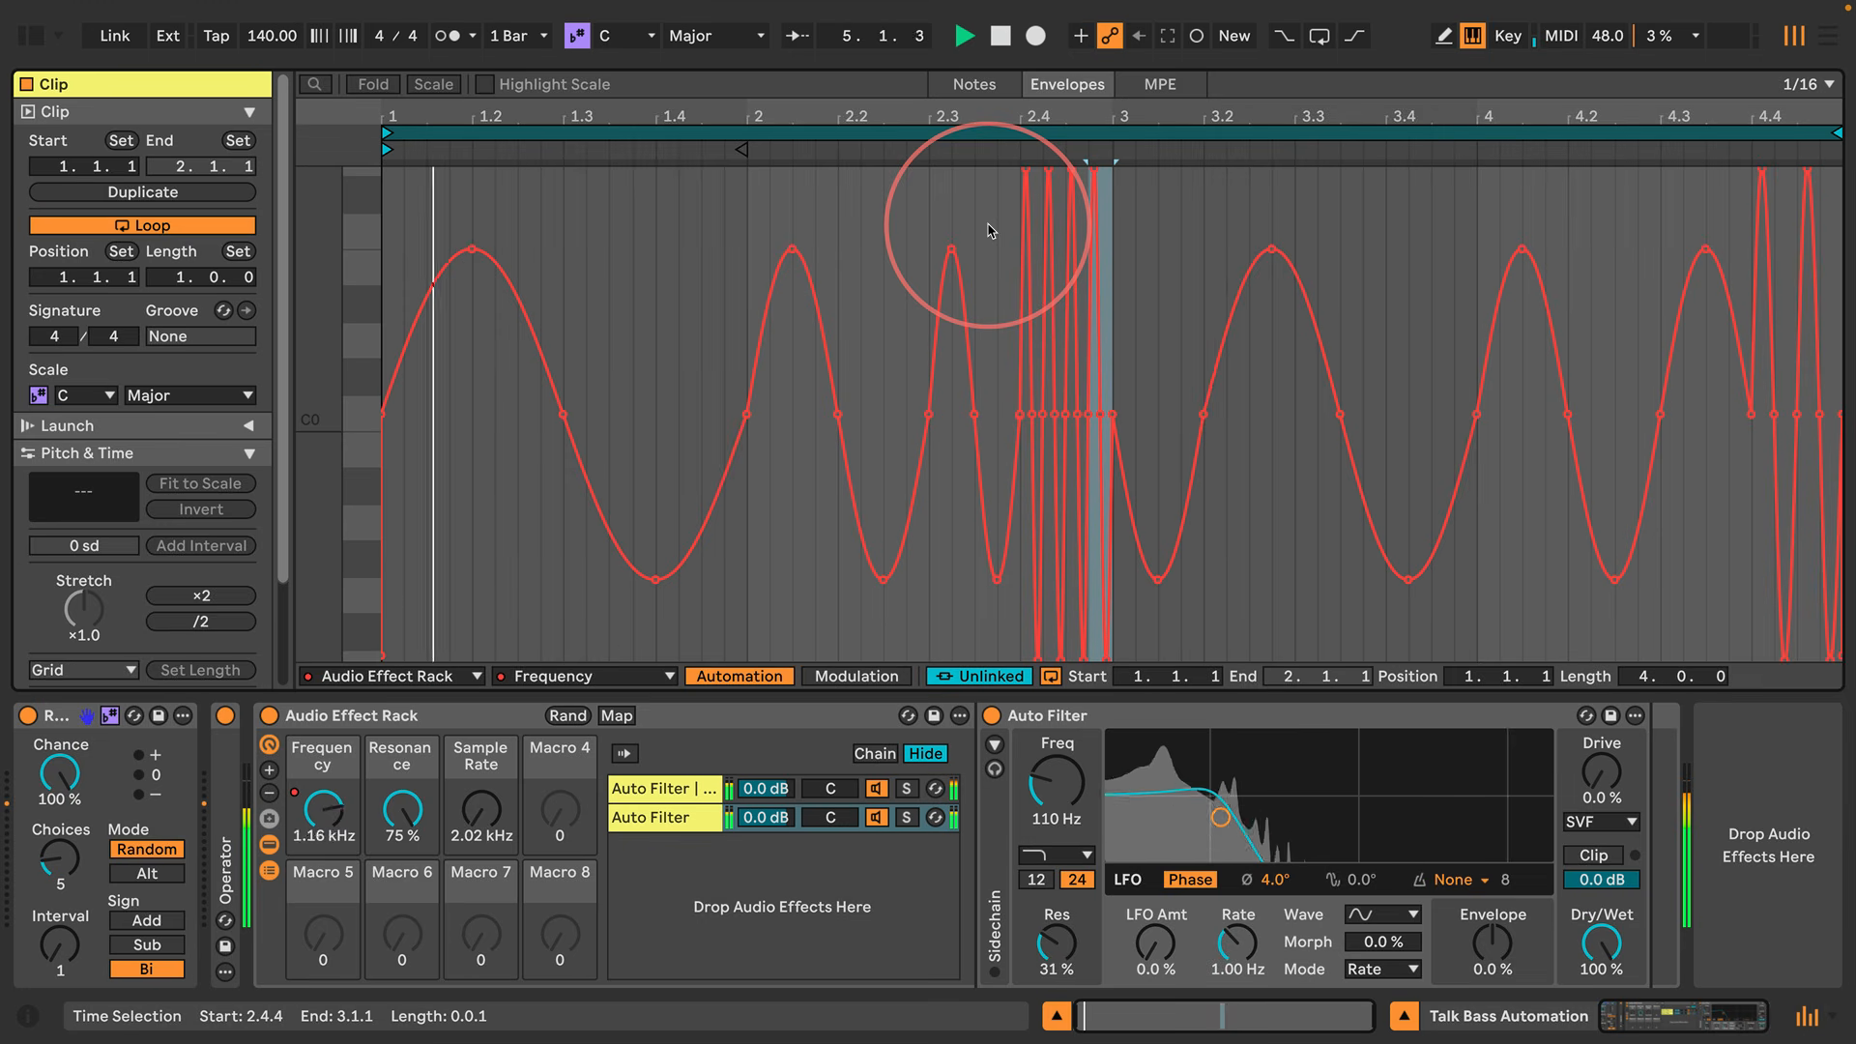
mouse_move(481, 811)
mouse_down()
mouse_move(480, 755)
mouse_move(479, 809)
mouse_up()
key(space)
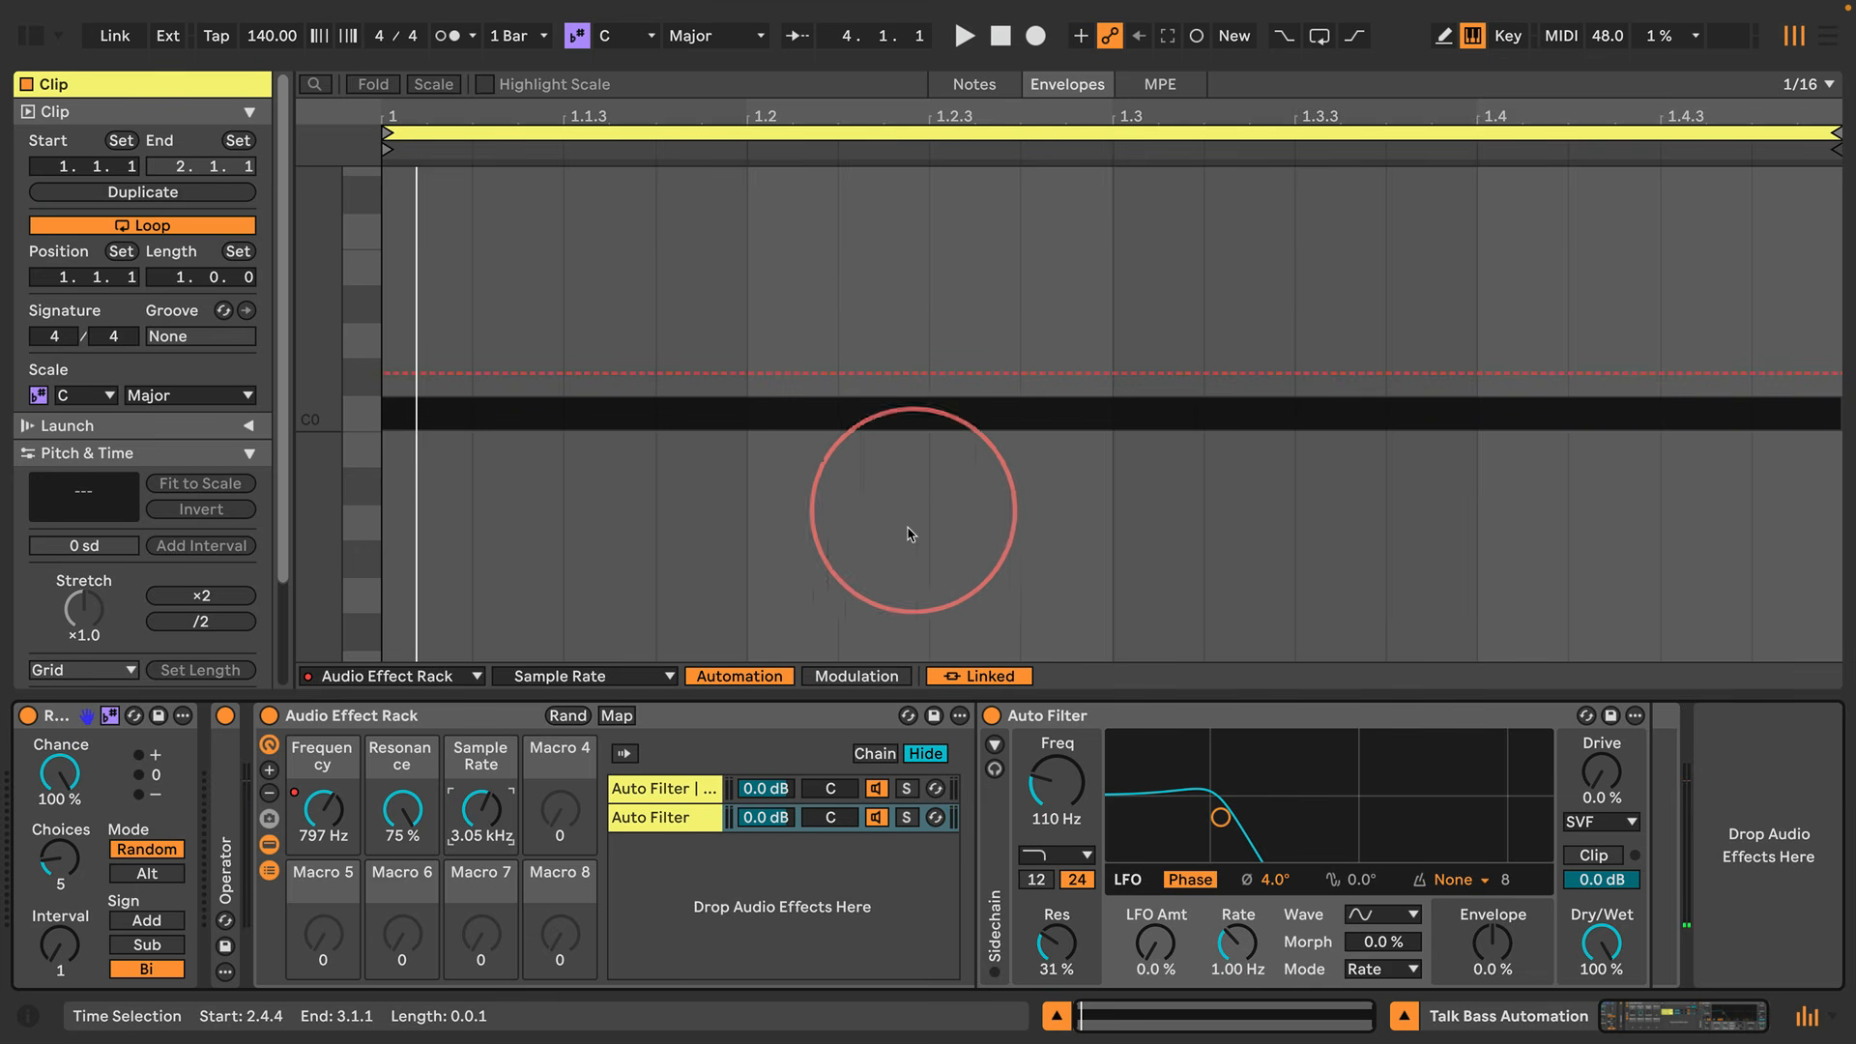
click(978, 676)
drag(1675, 682, 1675, 667)
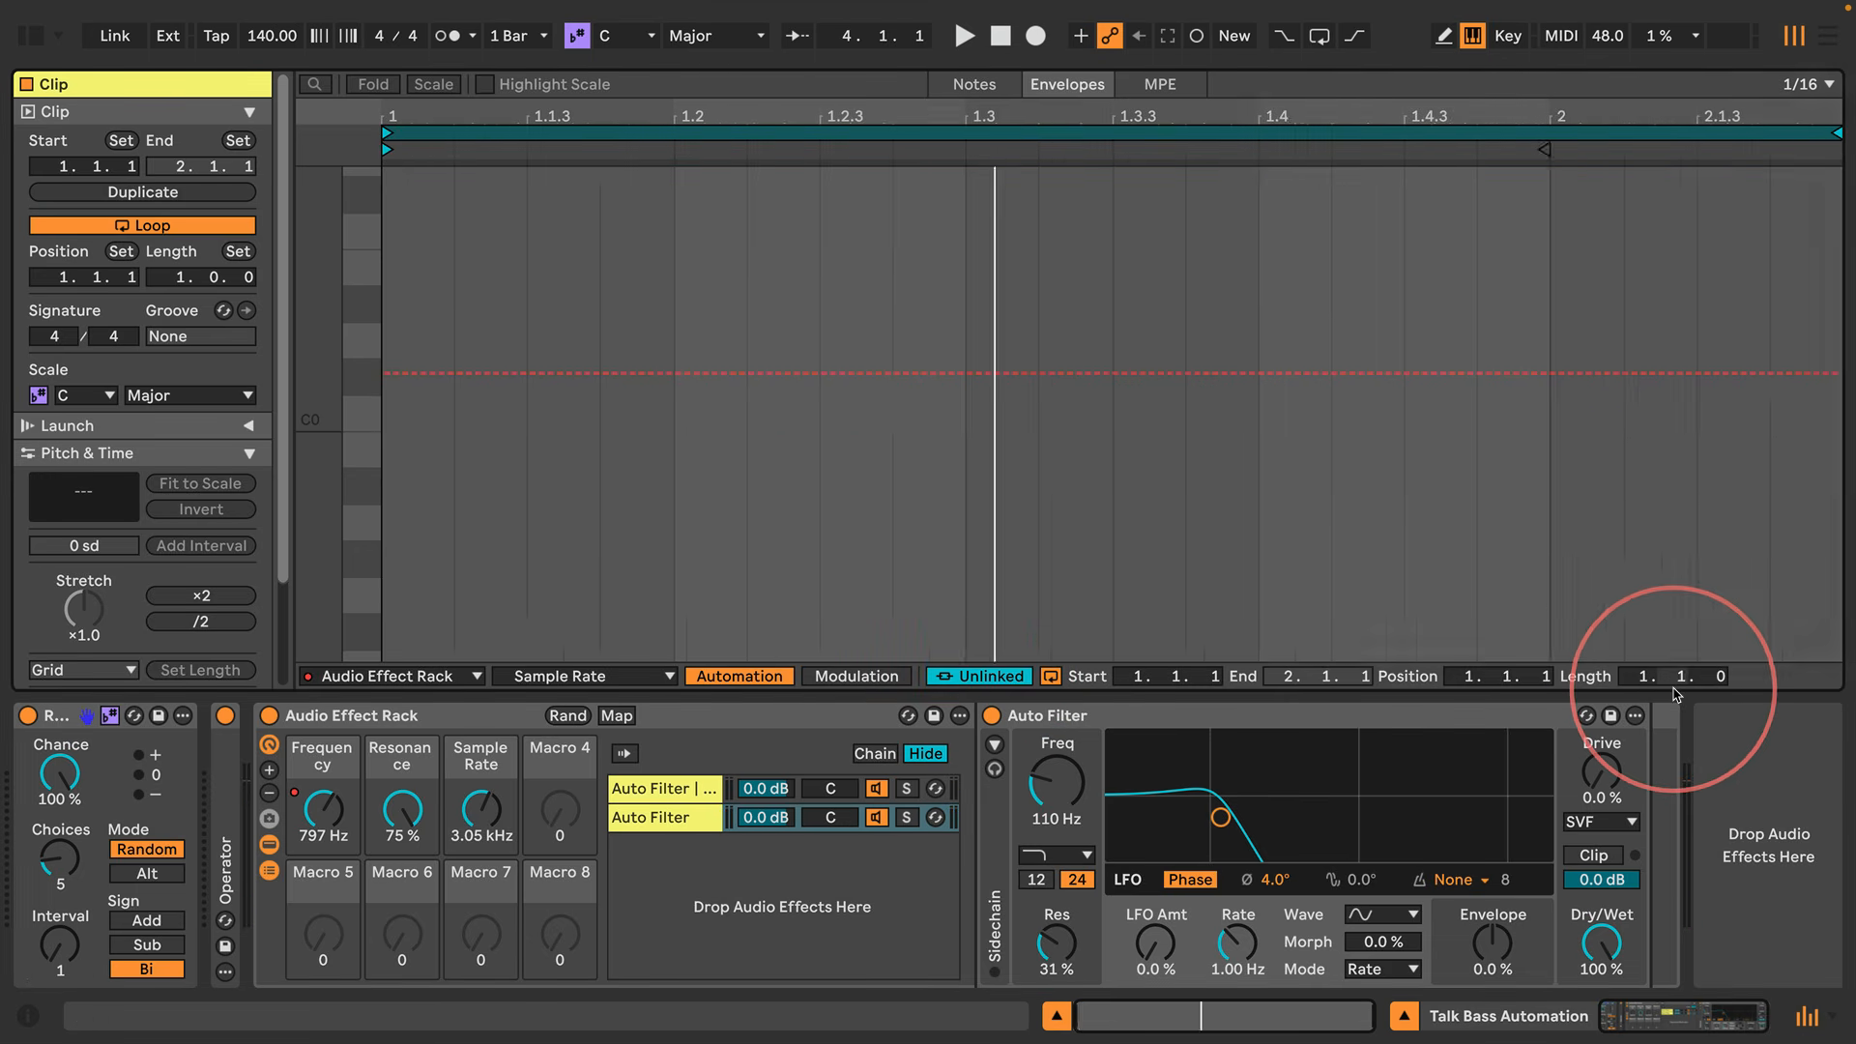
click(1344, 626)
click(945, 301)
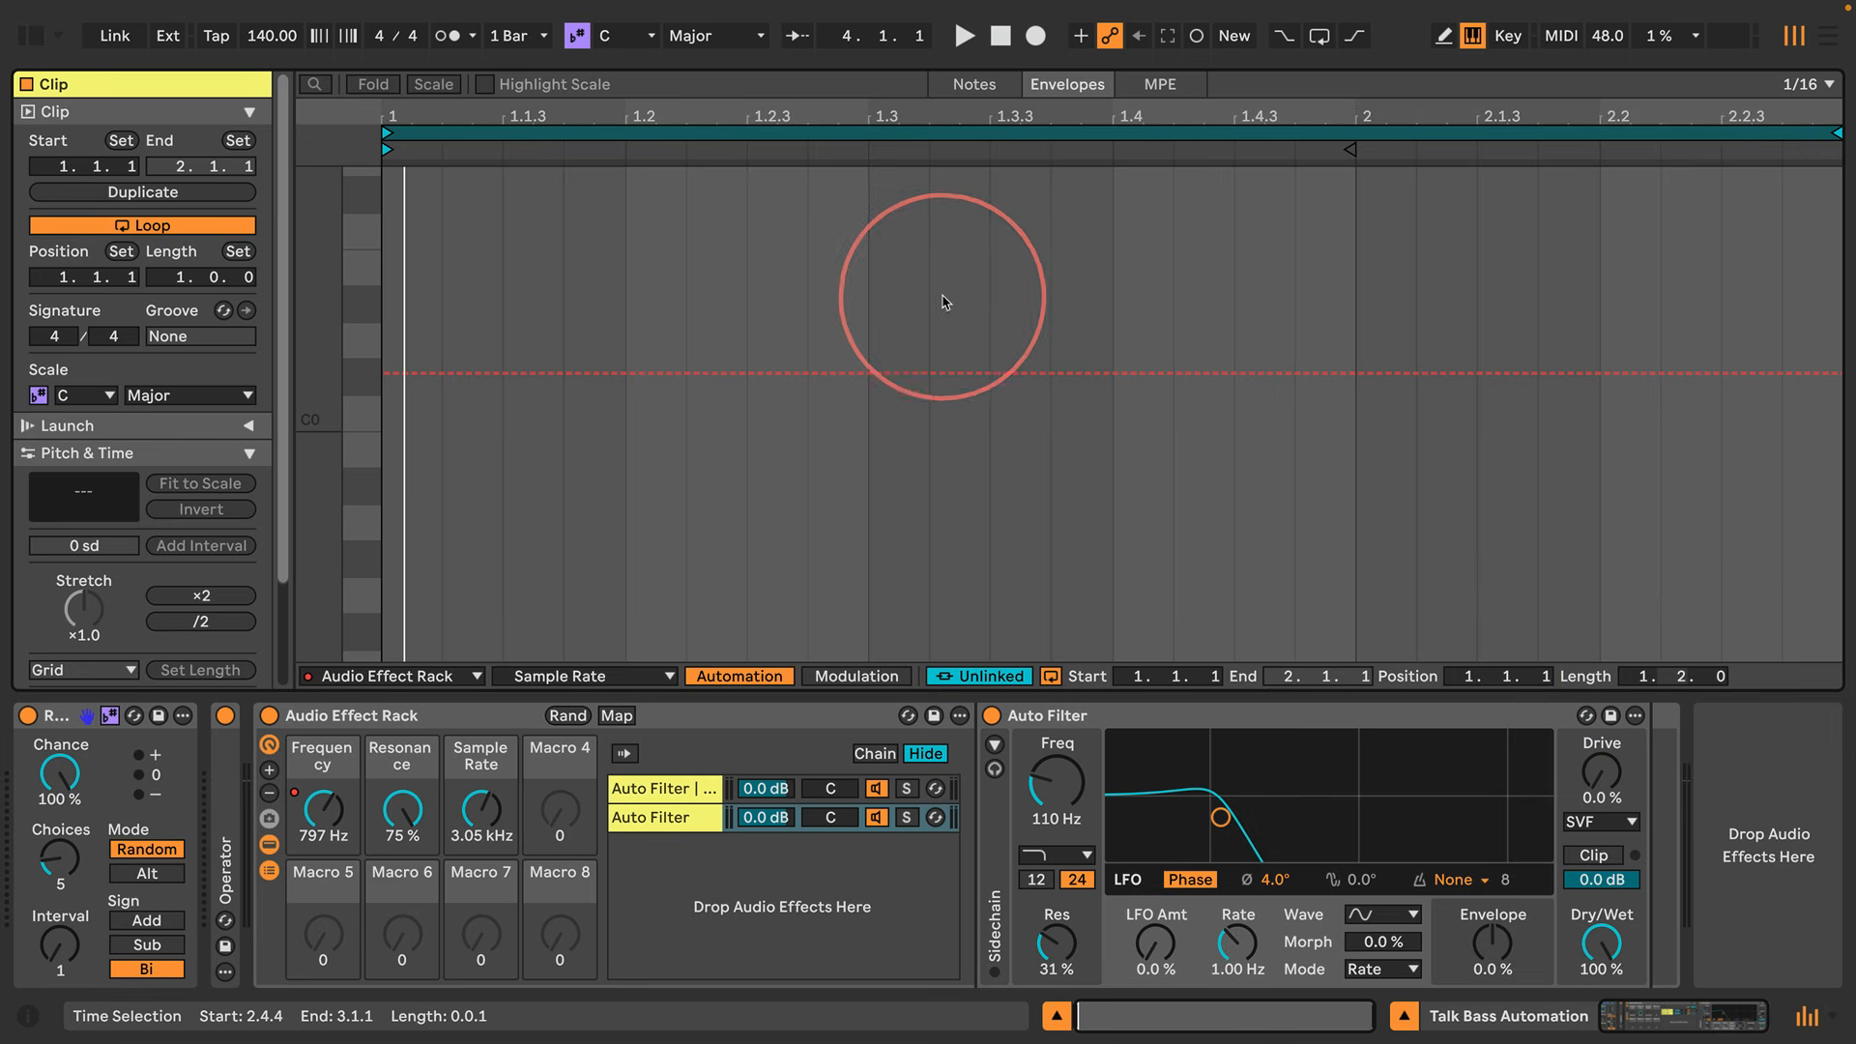
right_click(938, 254)
click(944, 662)
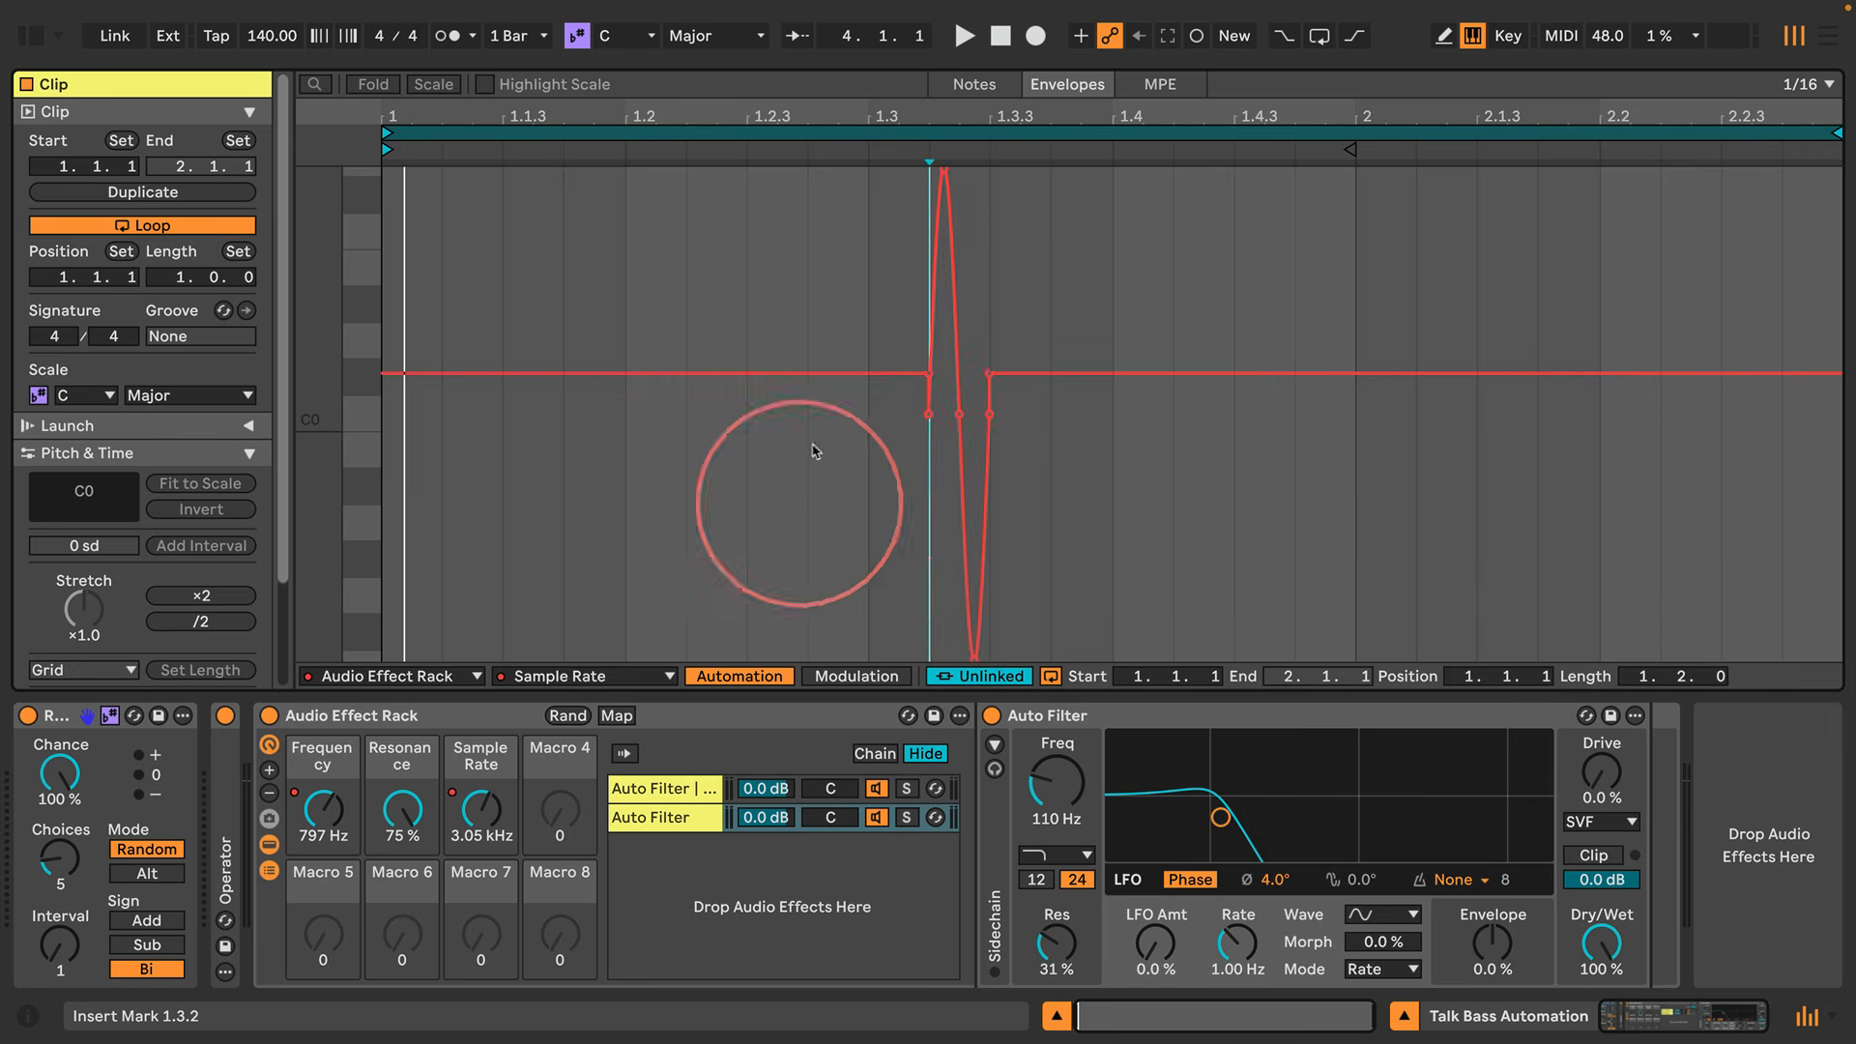
key(super+z)
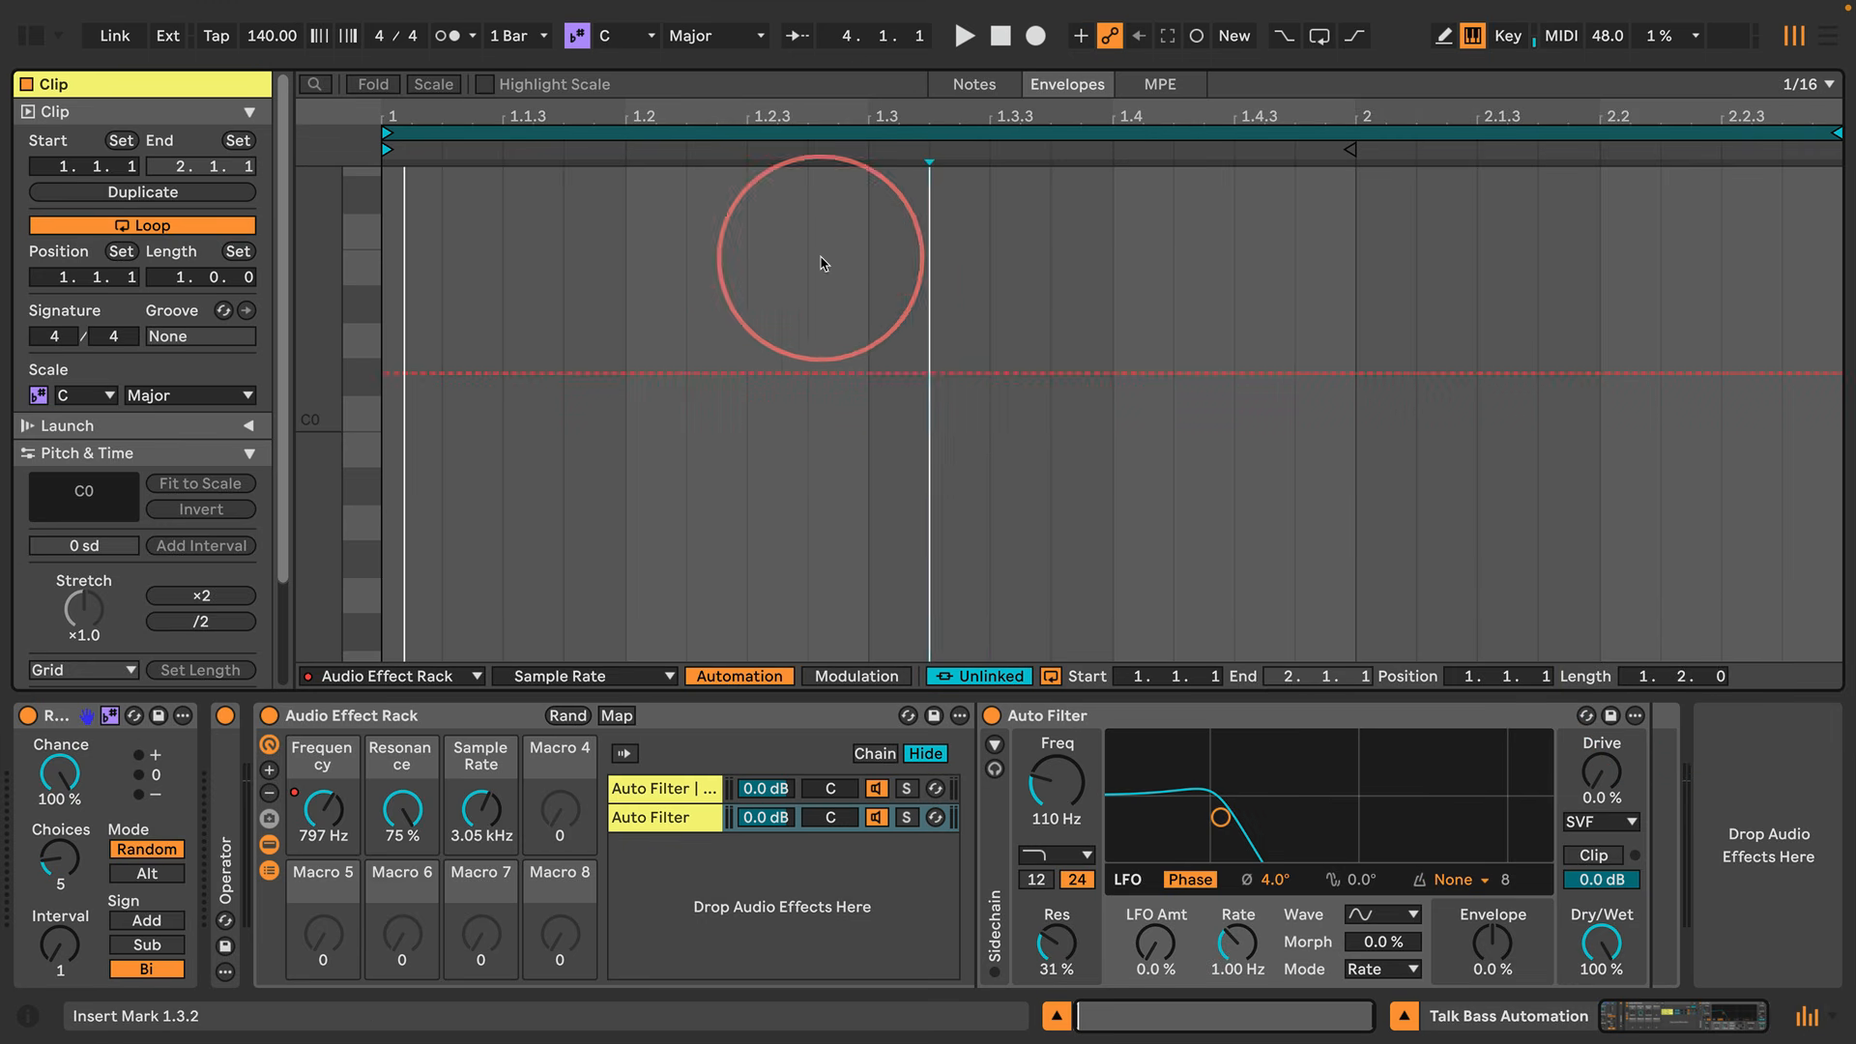
Select the whole unlinked Sample Rate loop, insert a sine shape across it, and play the result
click(912, 133)
right_click(916, 280)
click(956, 838)
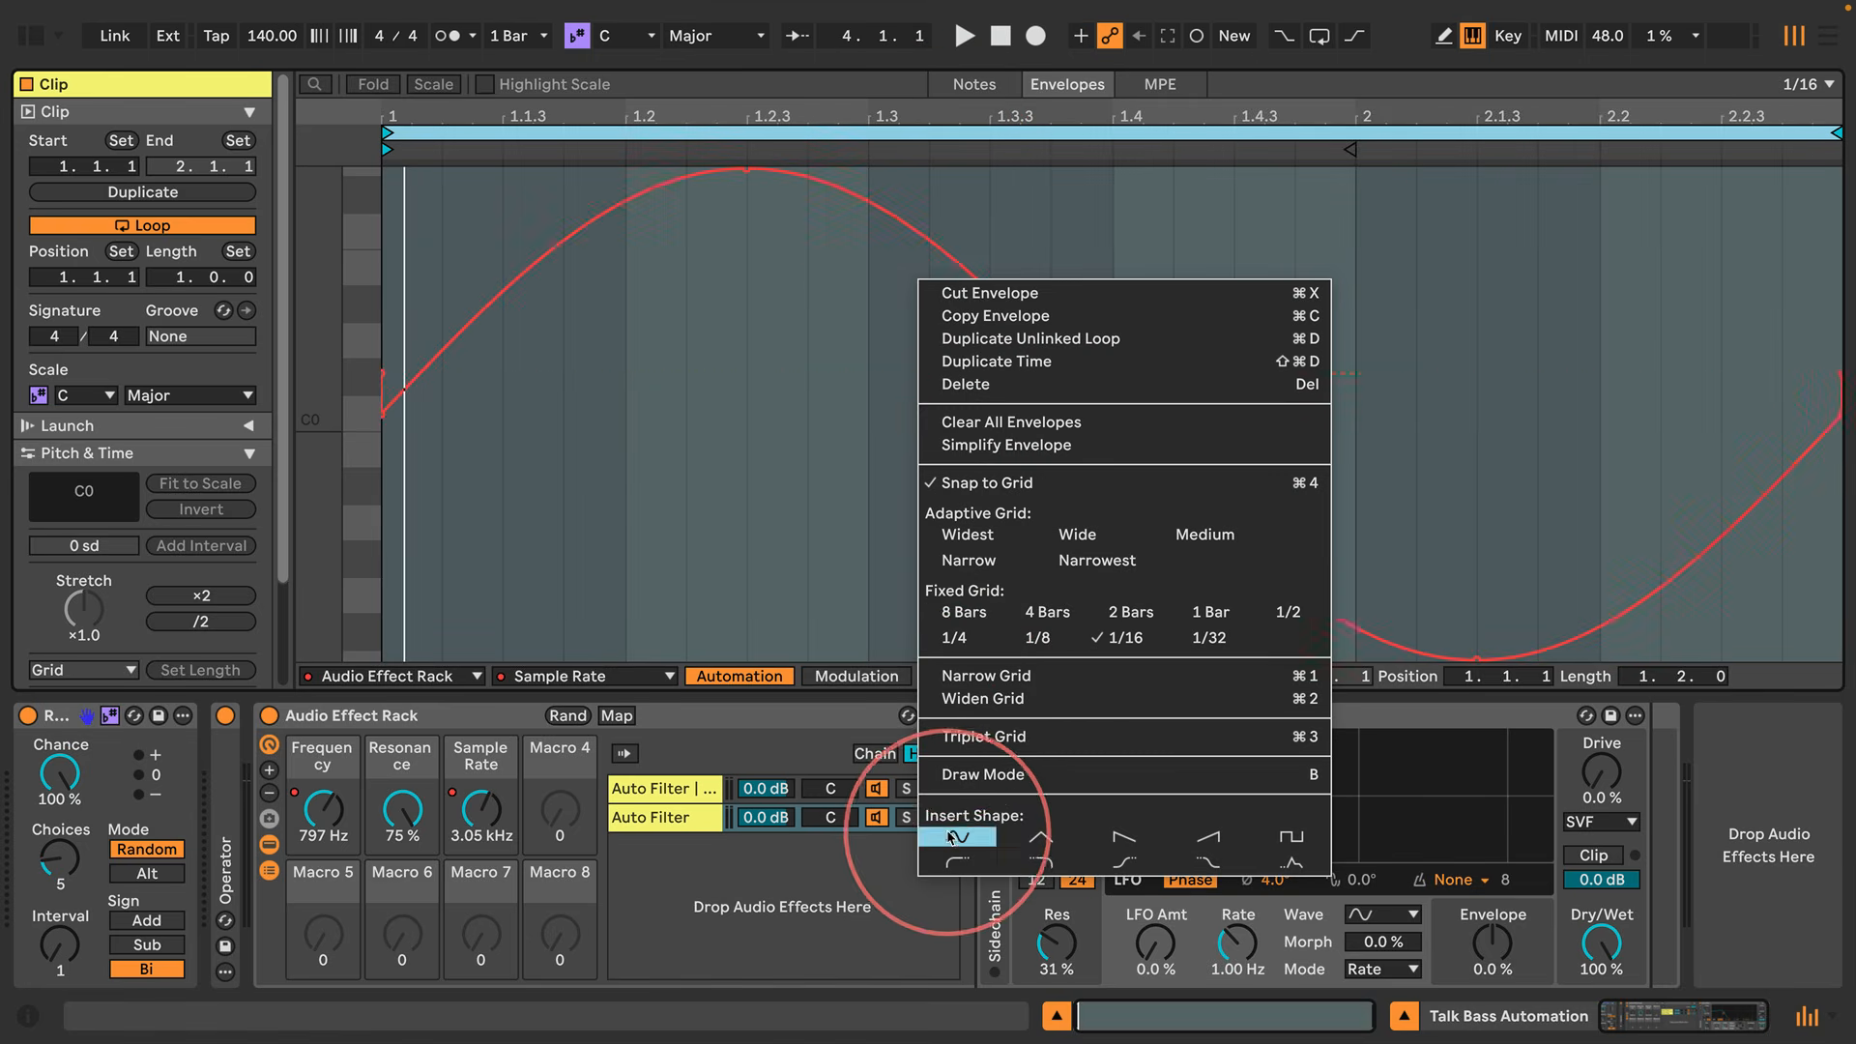
key(space)
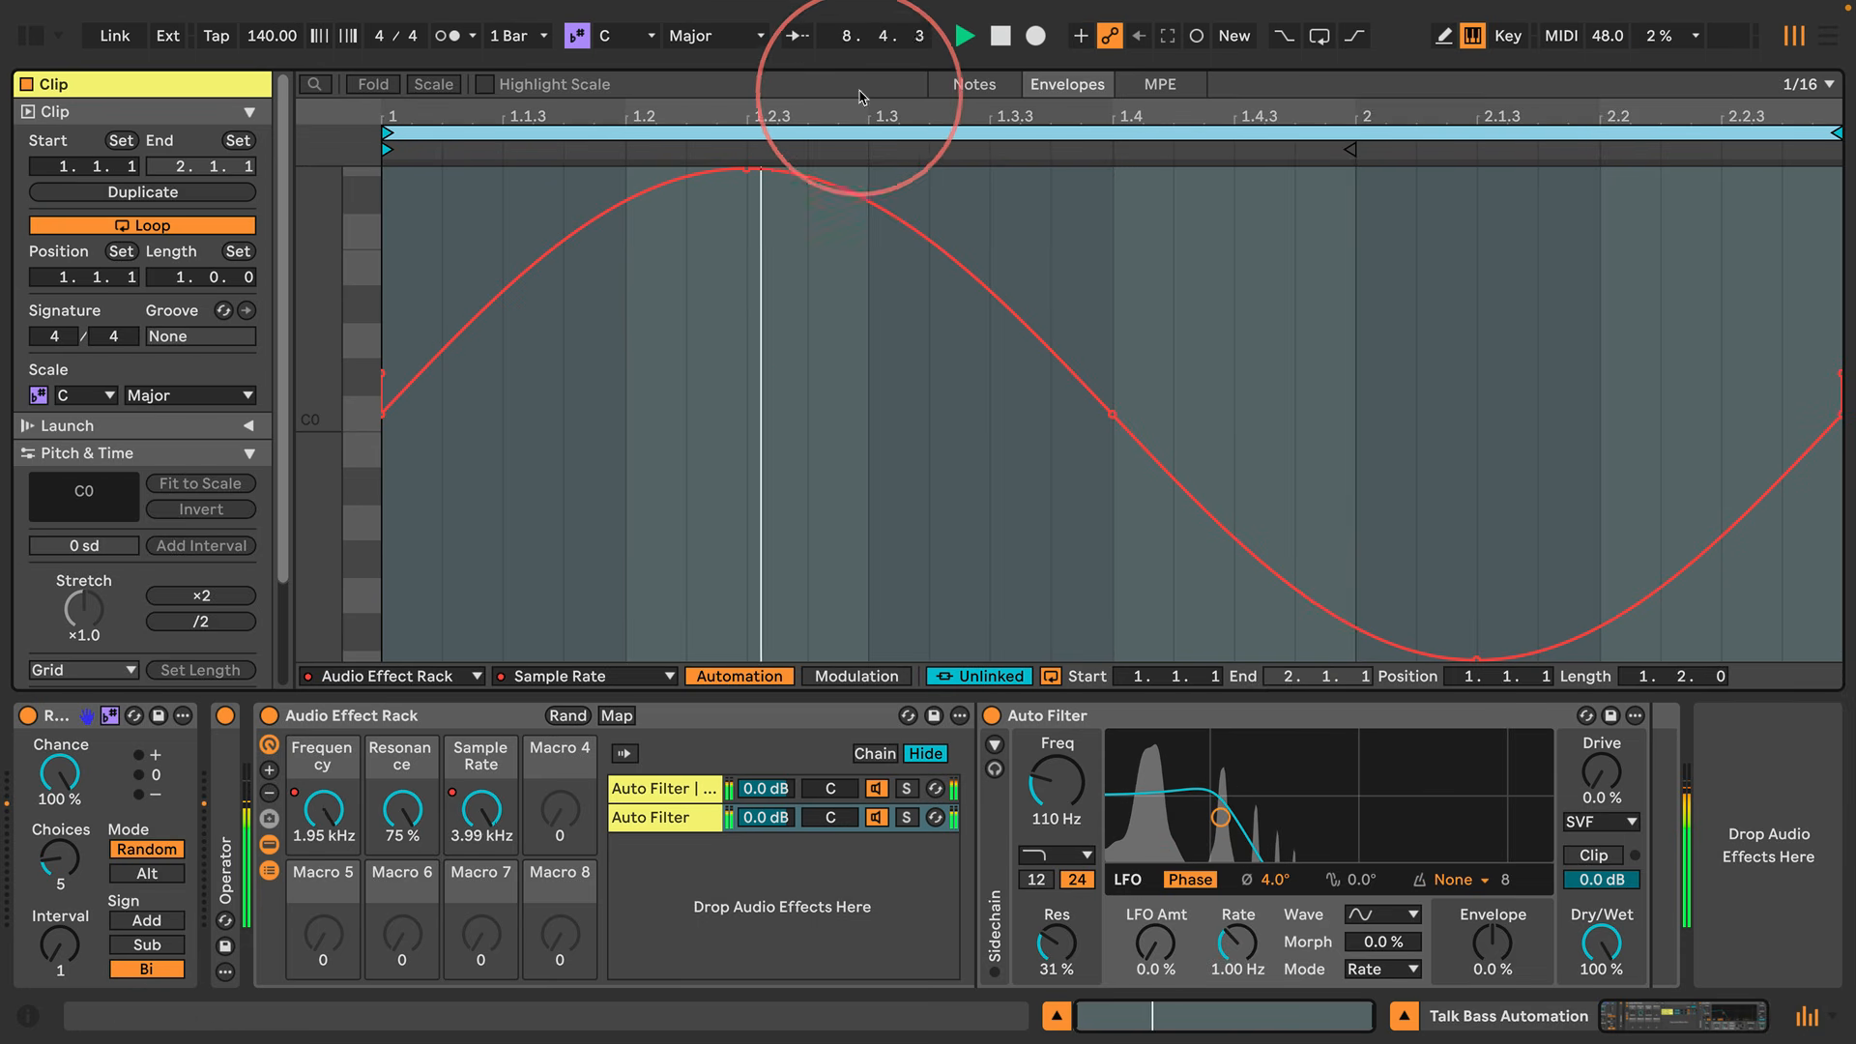
key(space)
Compare the Frequency envelope and its loop length with the Sample Rate envelope, and listen to both running together
key(ctrl+a)
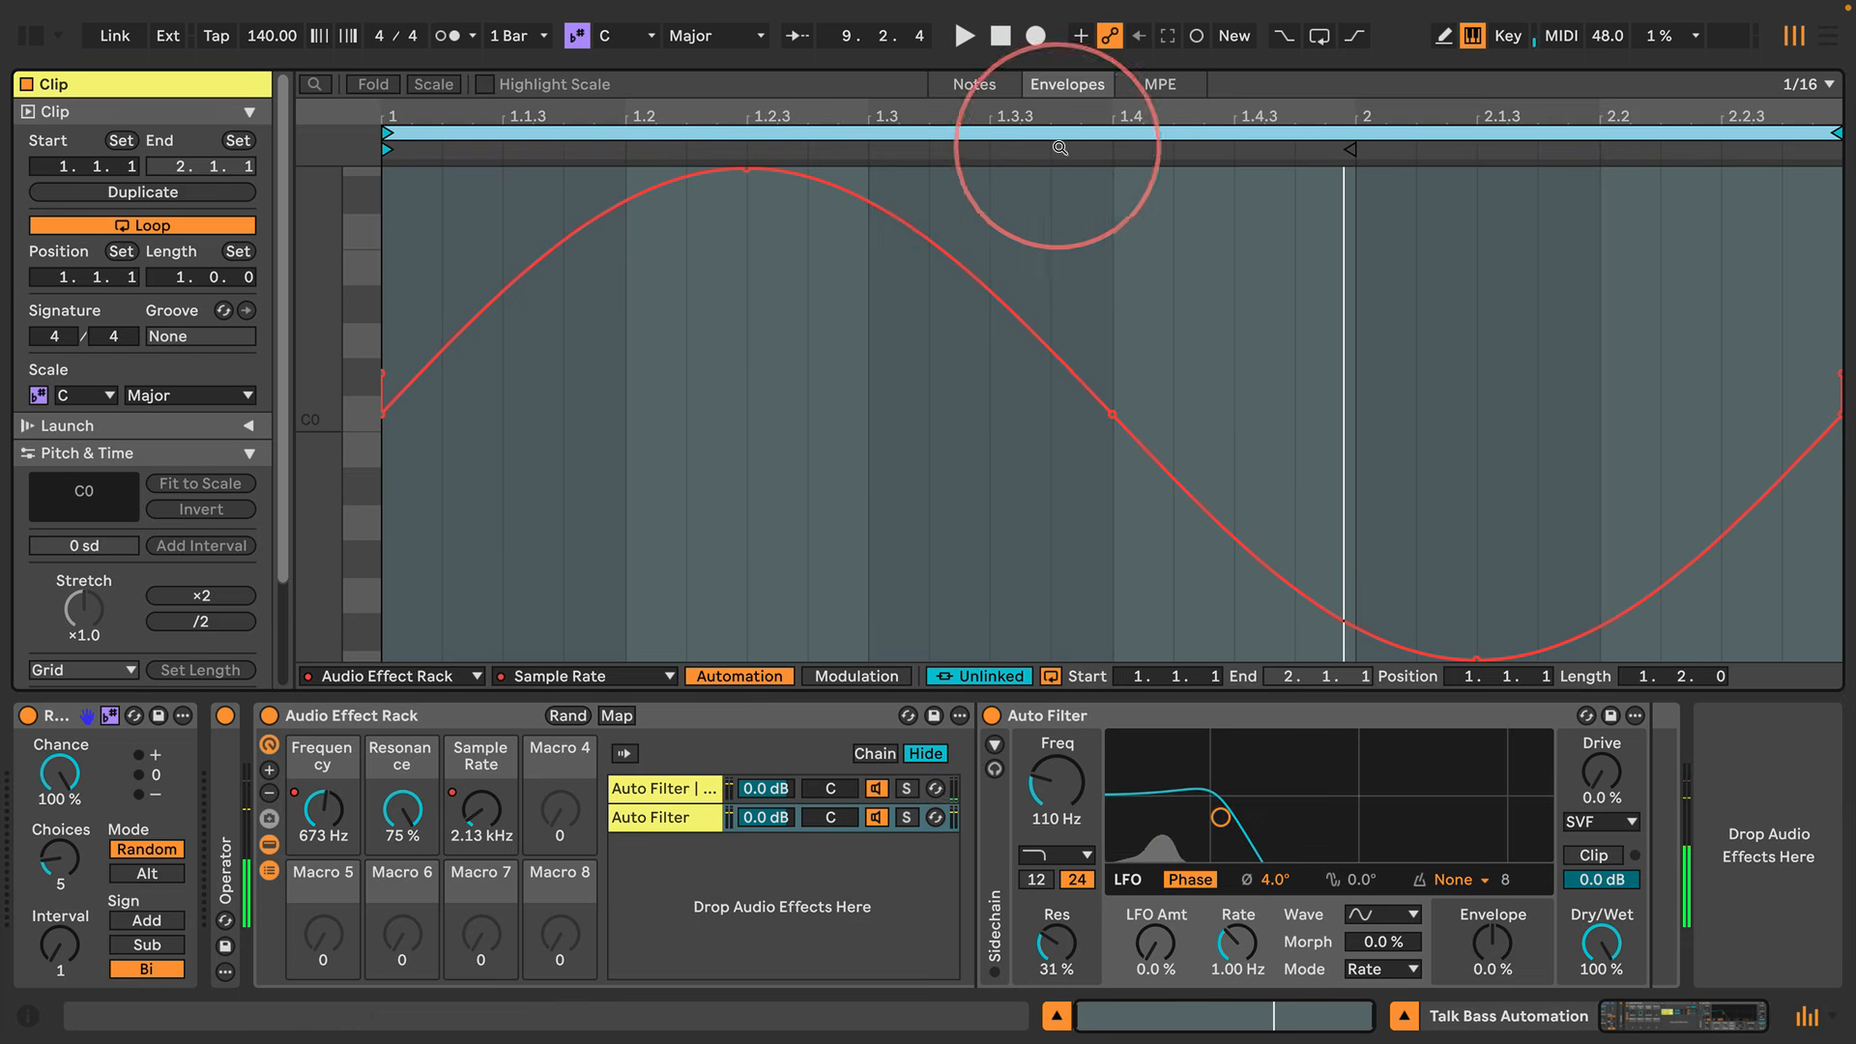
click(319, 812)
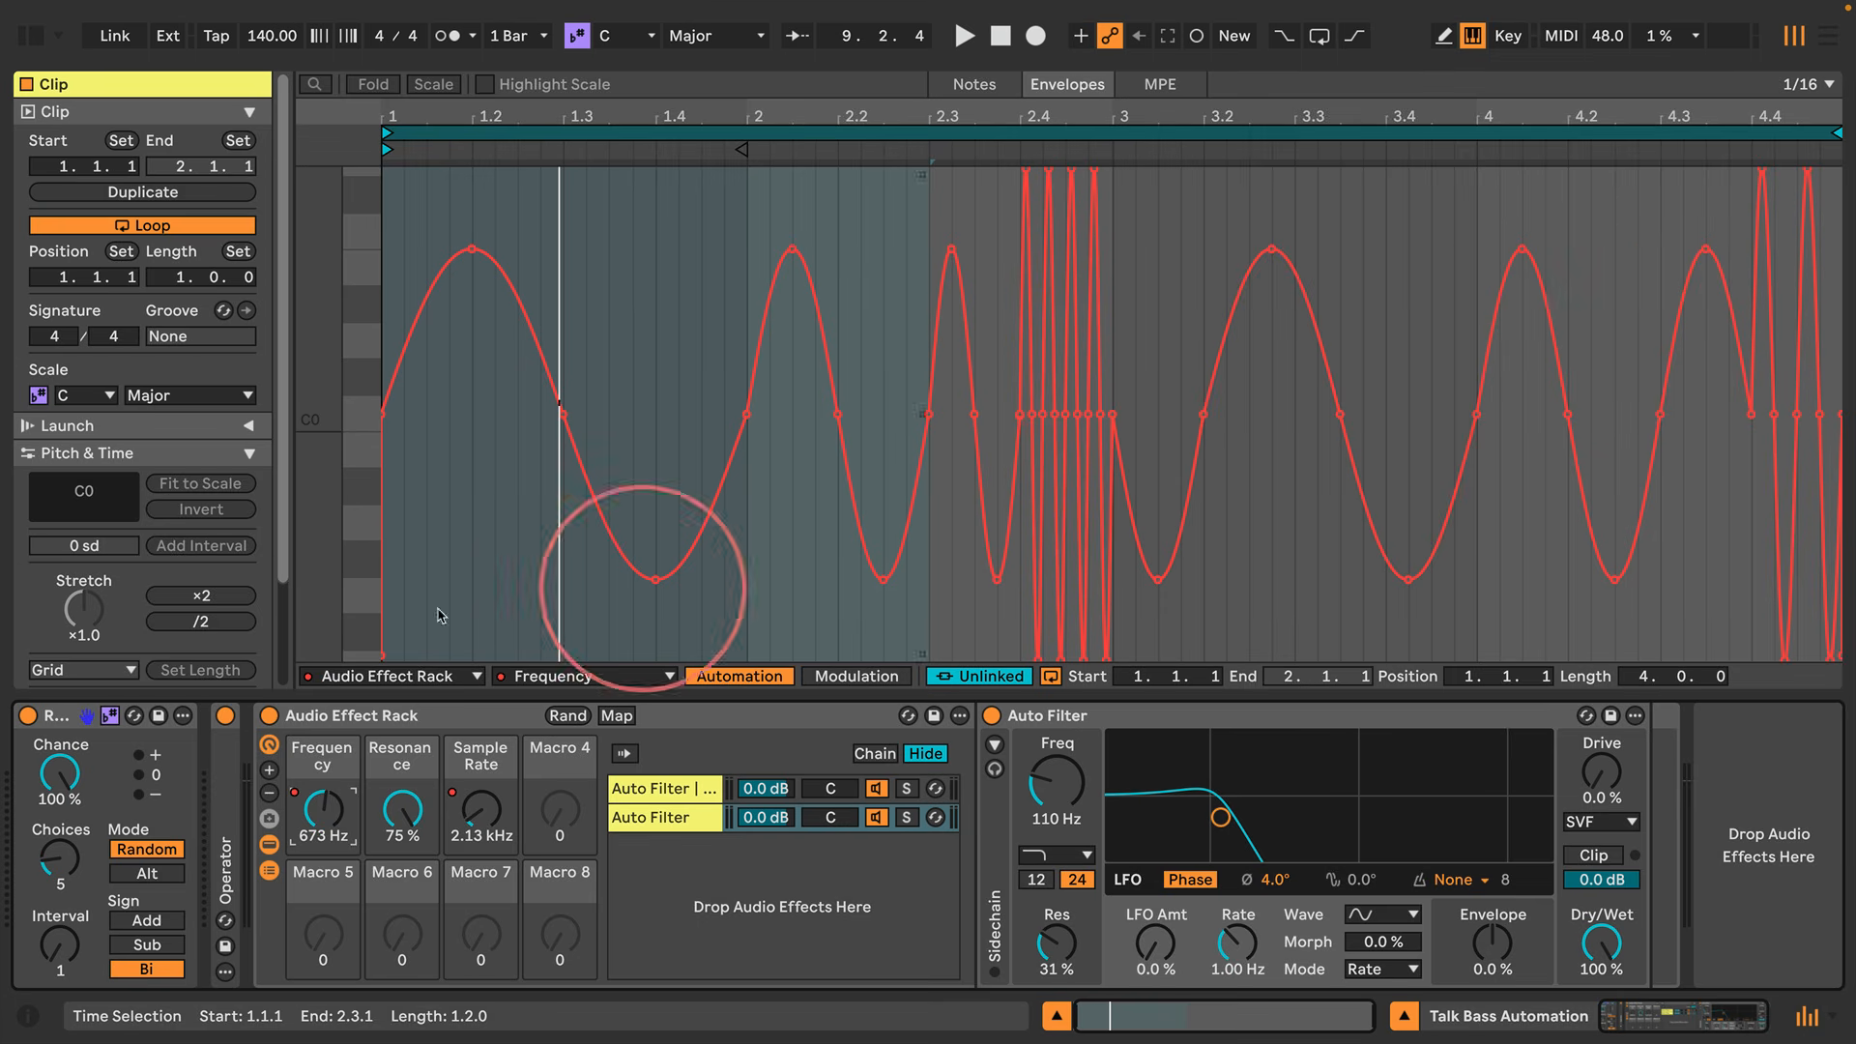
click(481, 809)
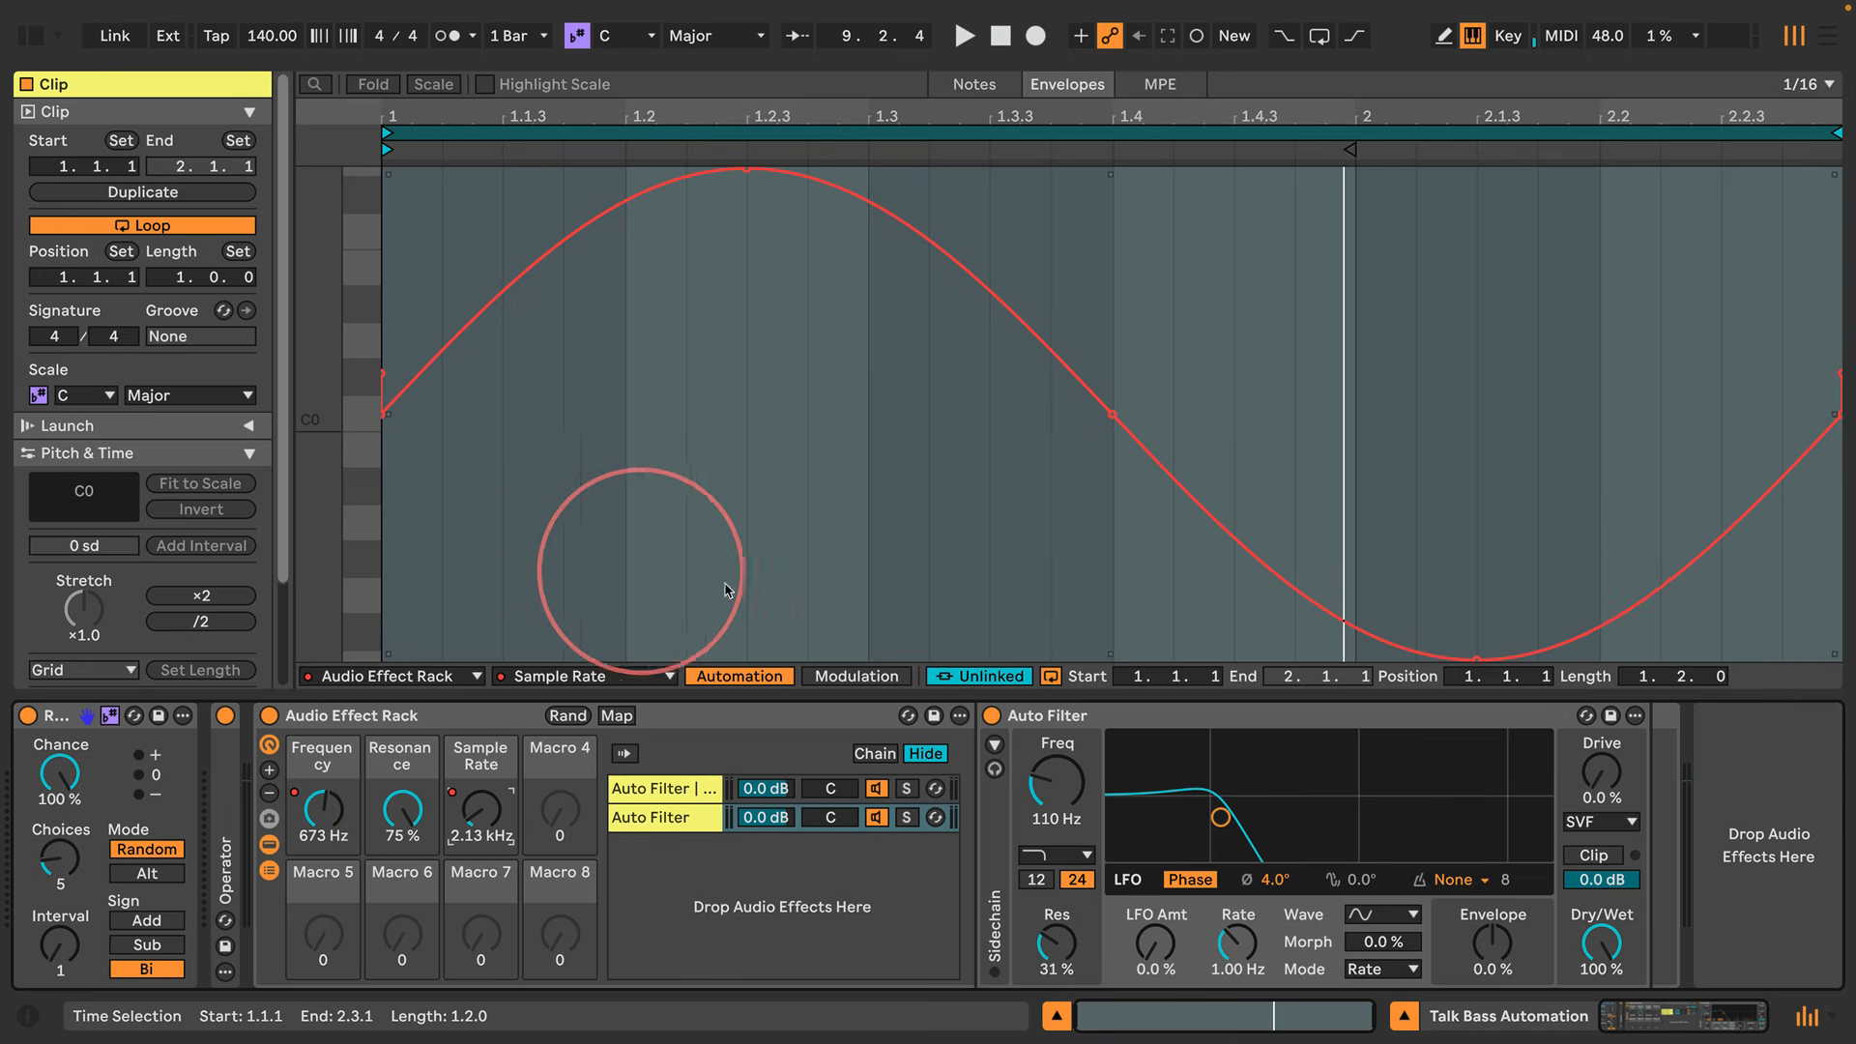
key(ctrl+a)
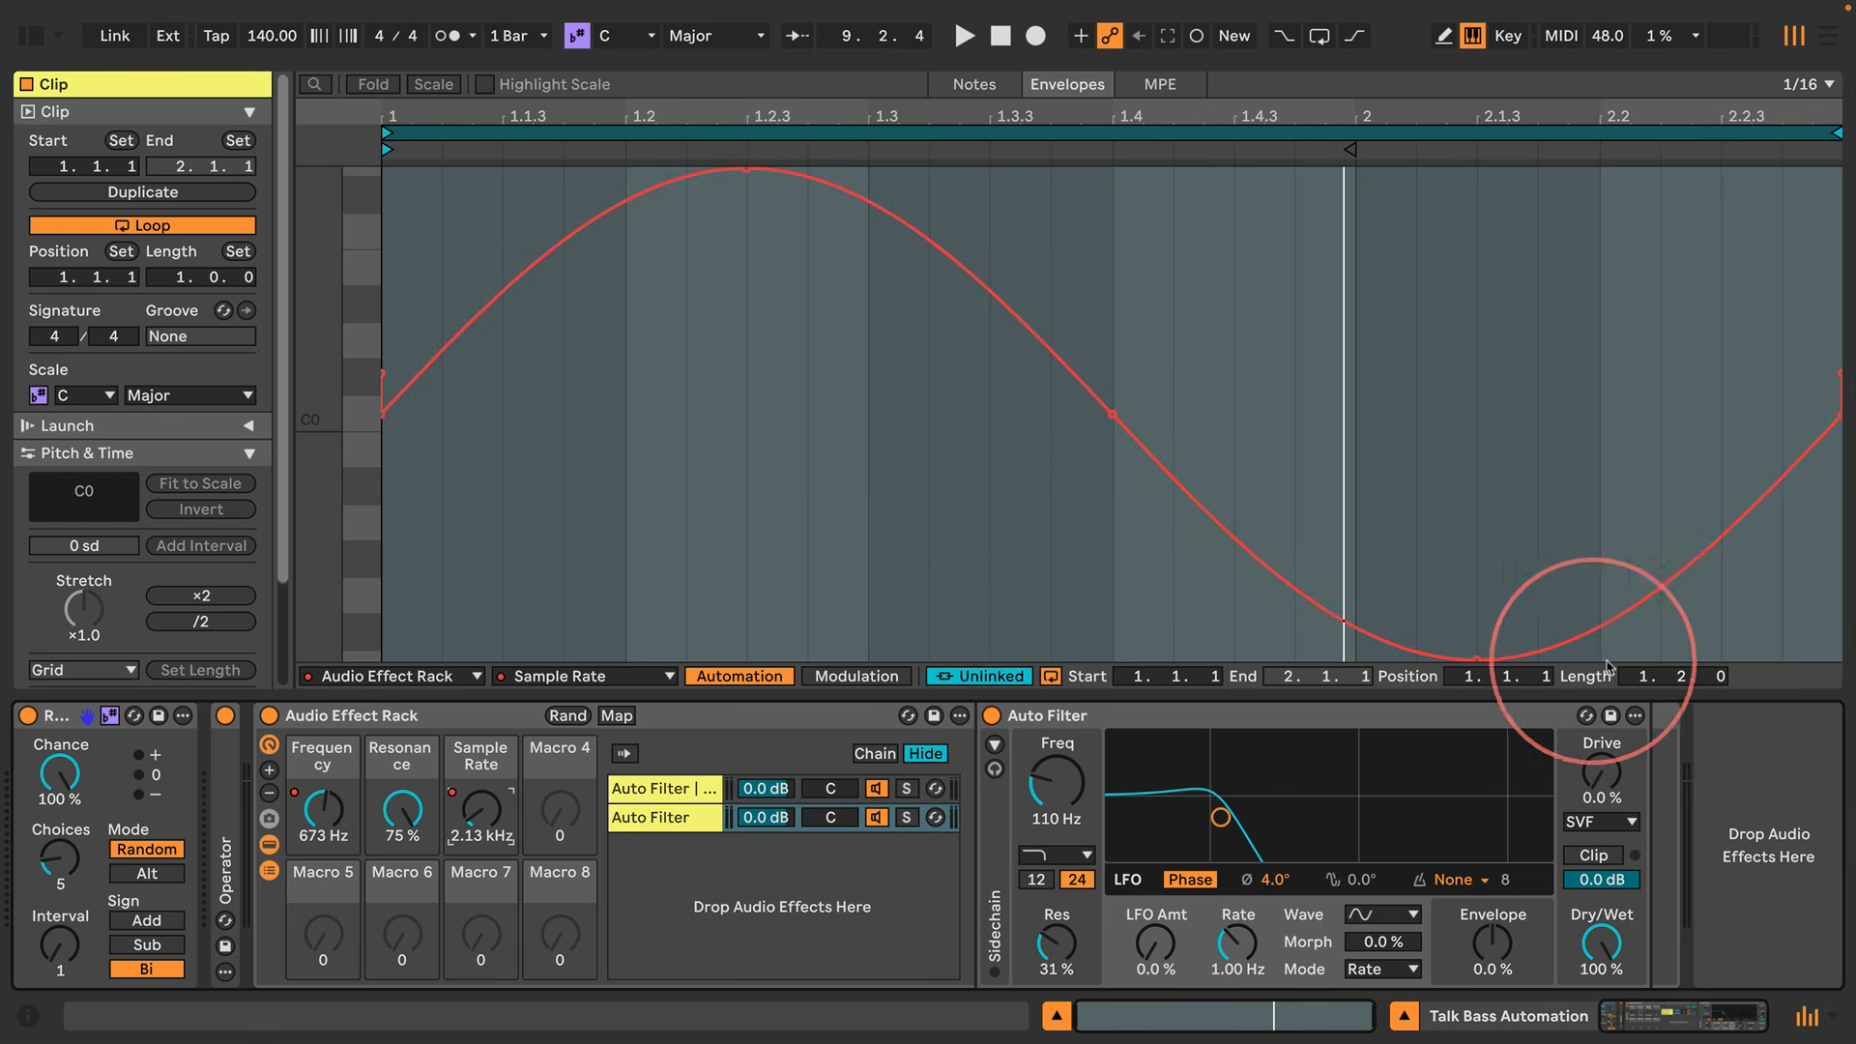
key(space)
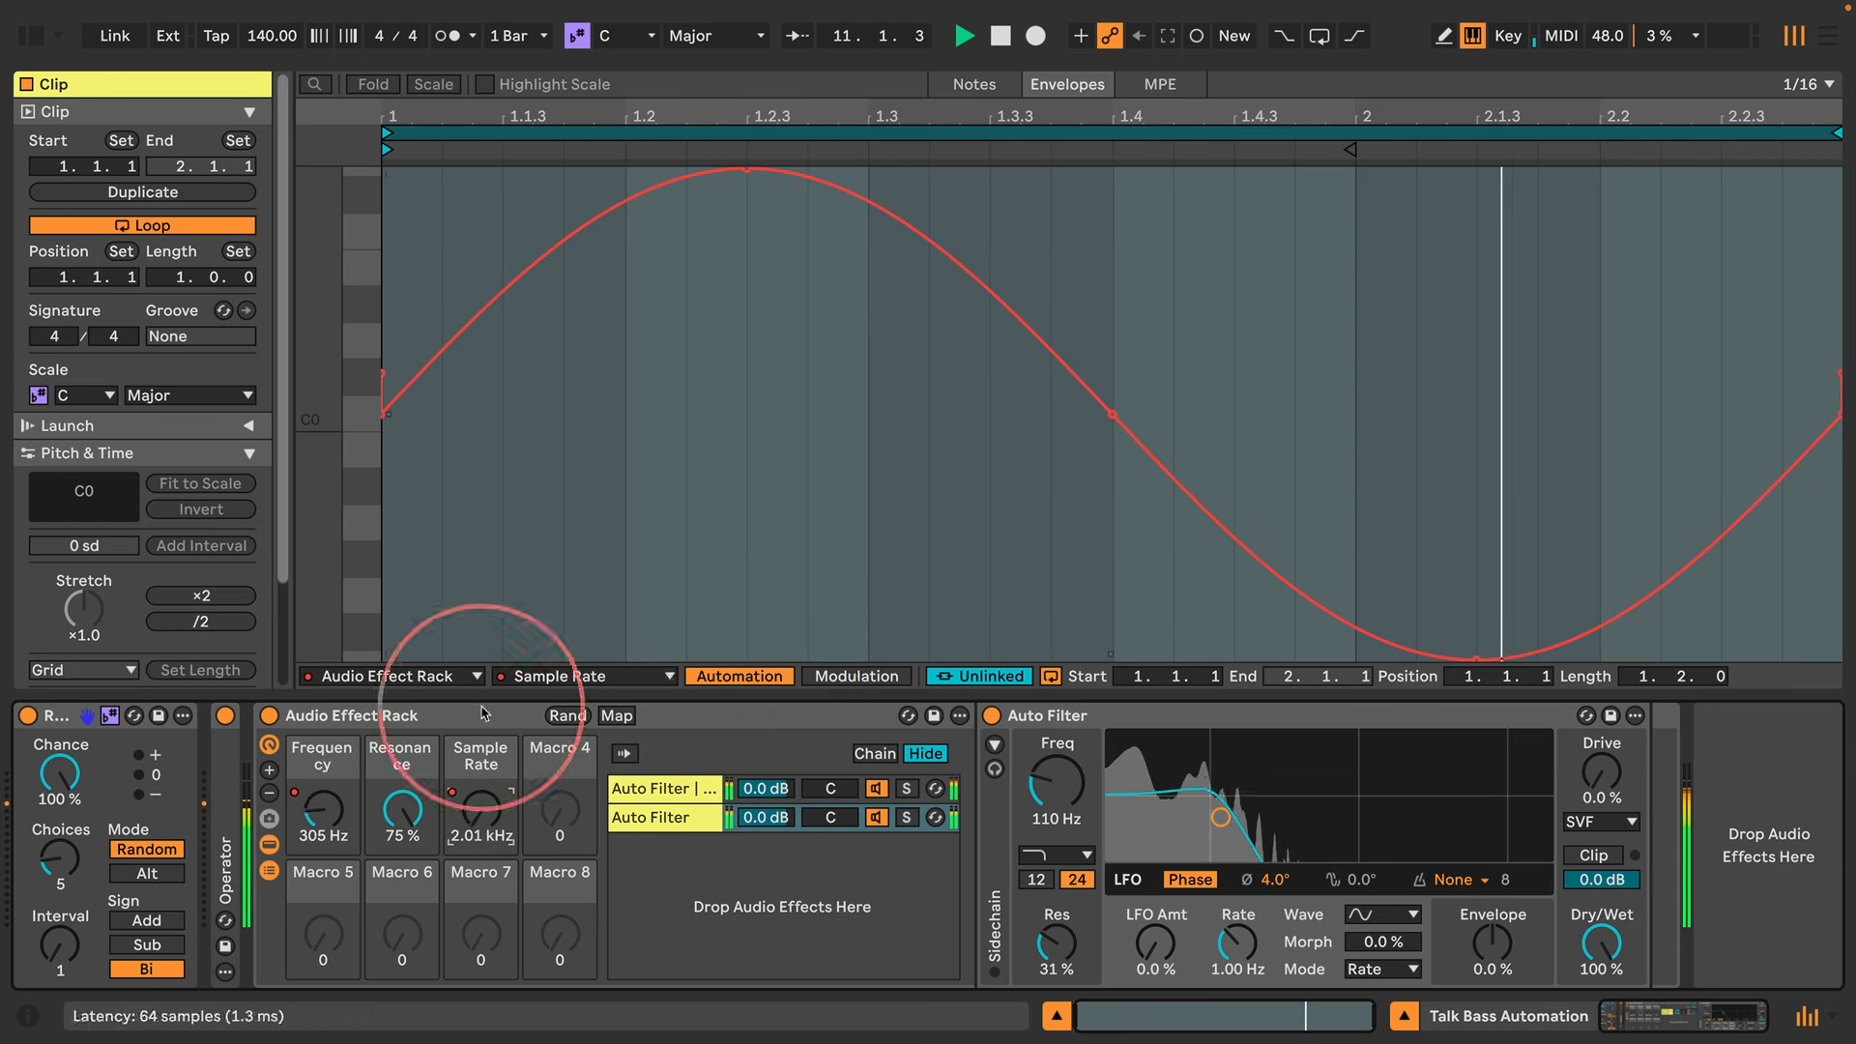
Unfold Operator, set oscillator A's wave to Square 3, and play it
double_click(220, 788)
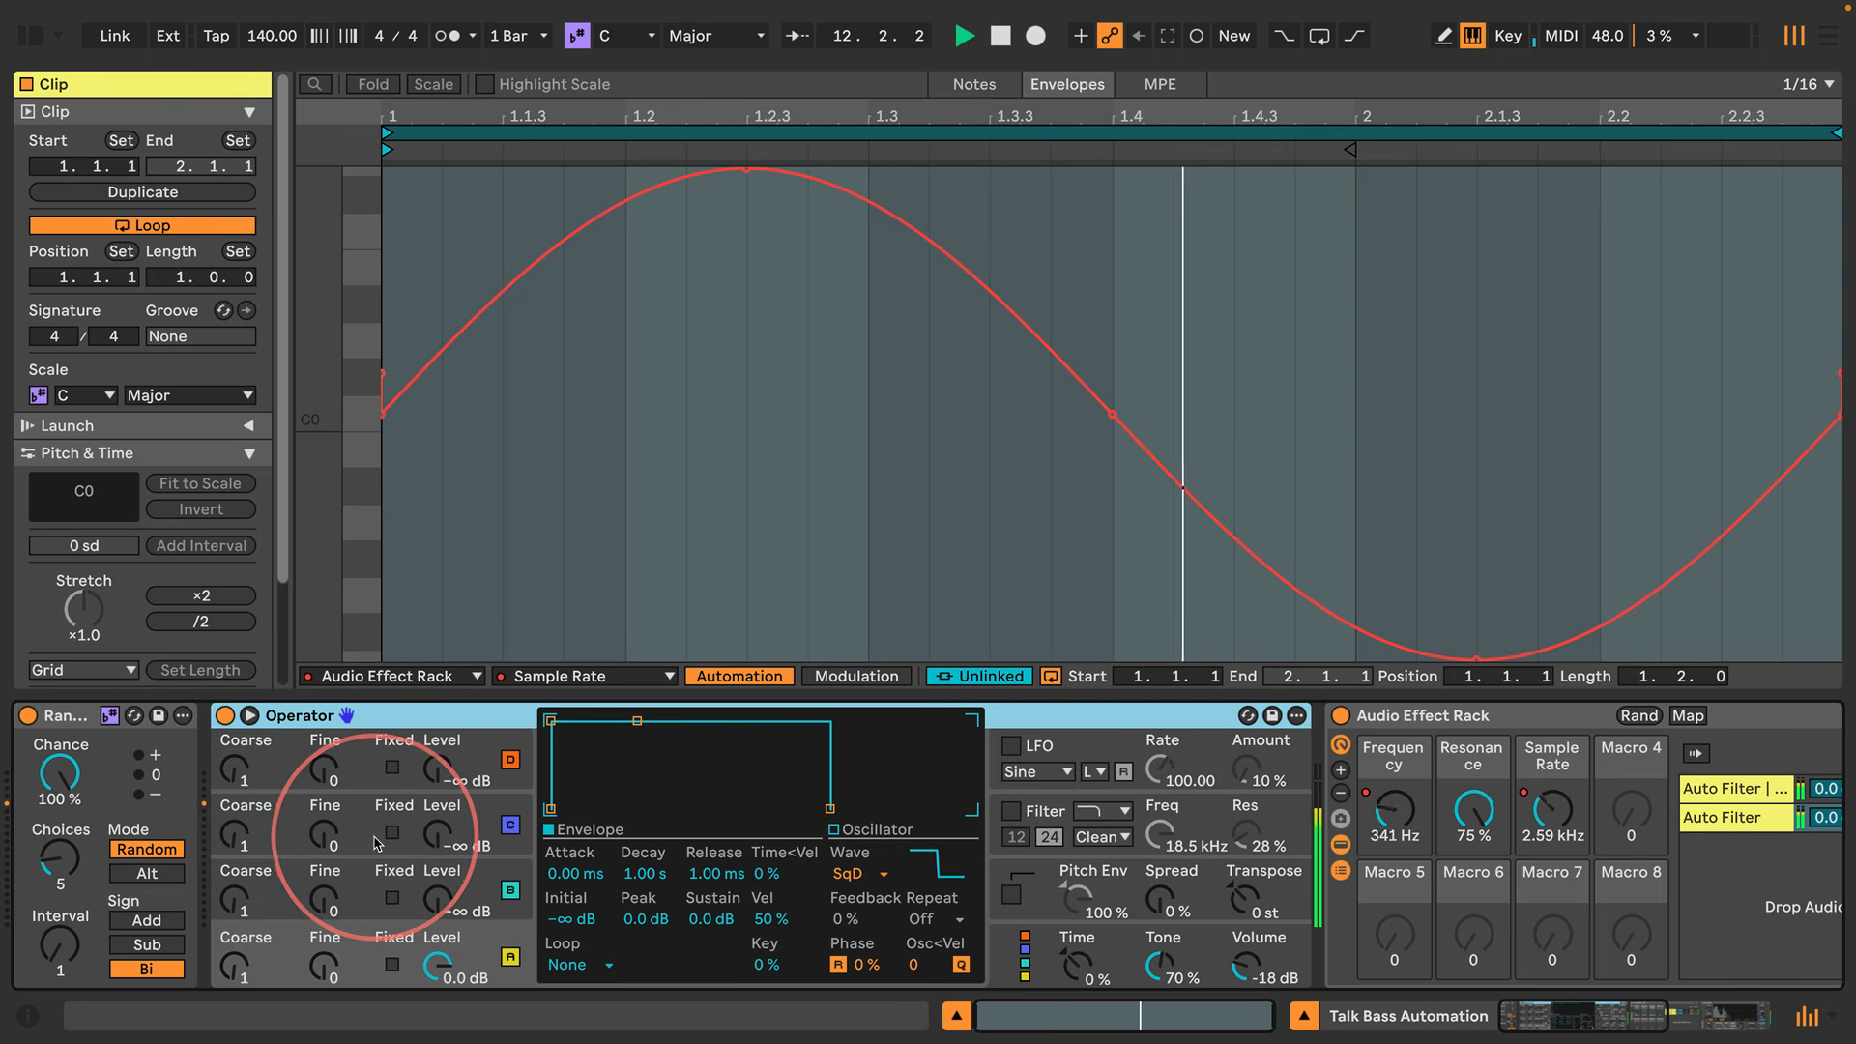
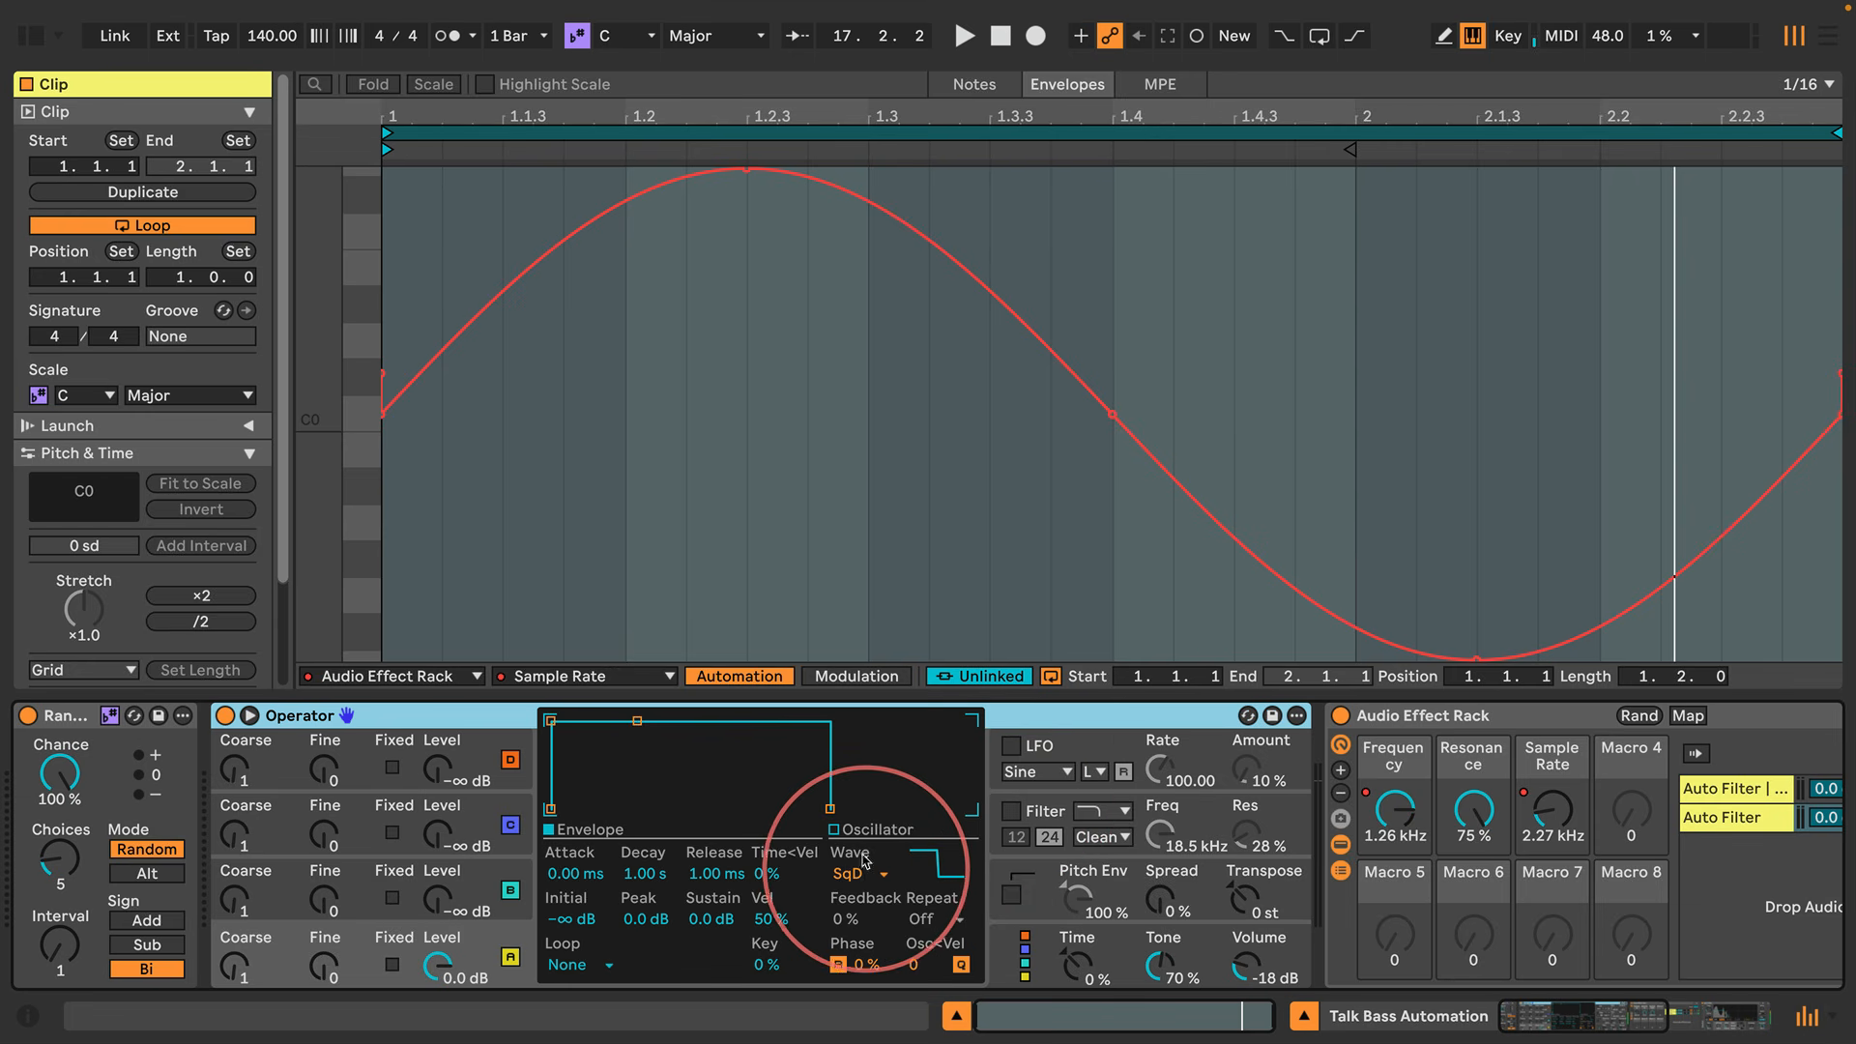
click(863, 869)
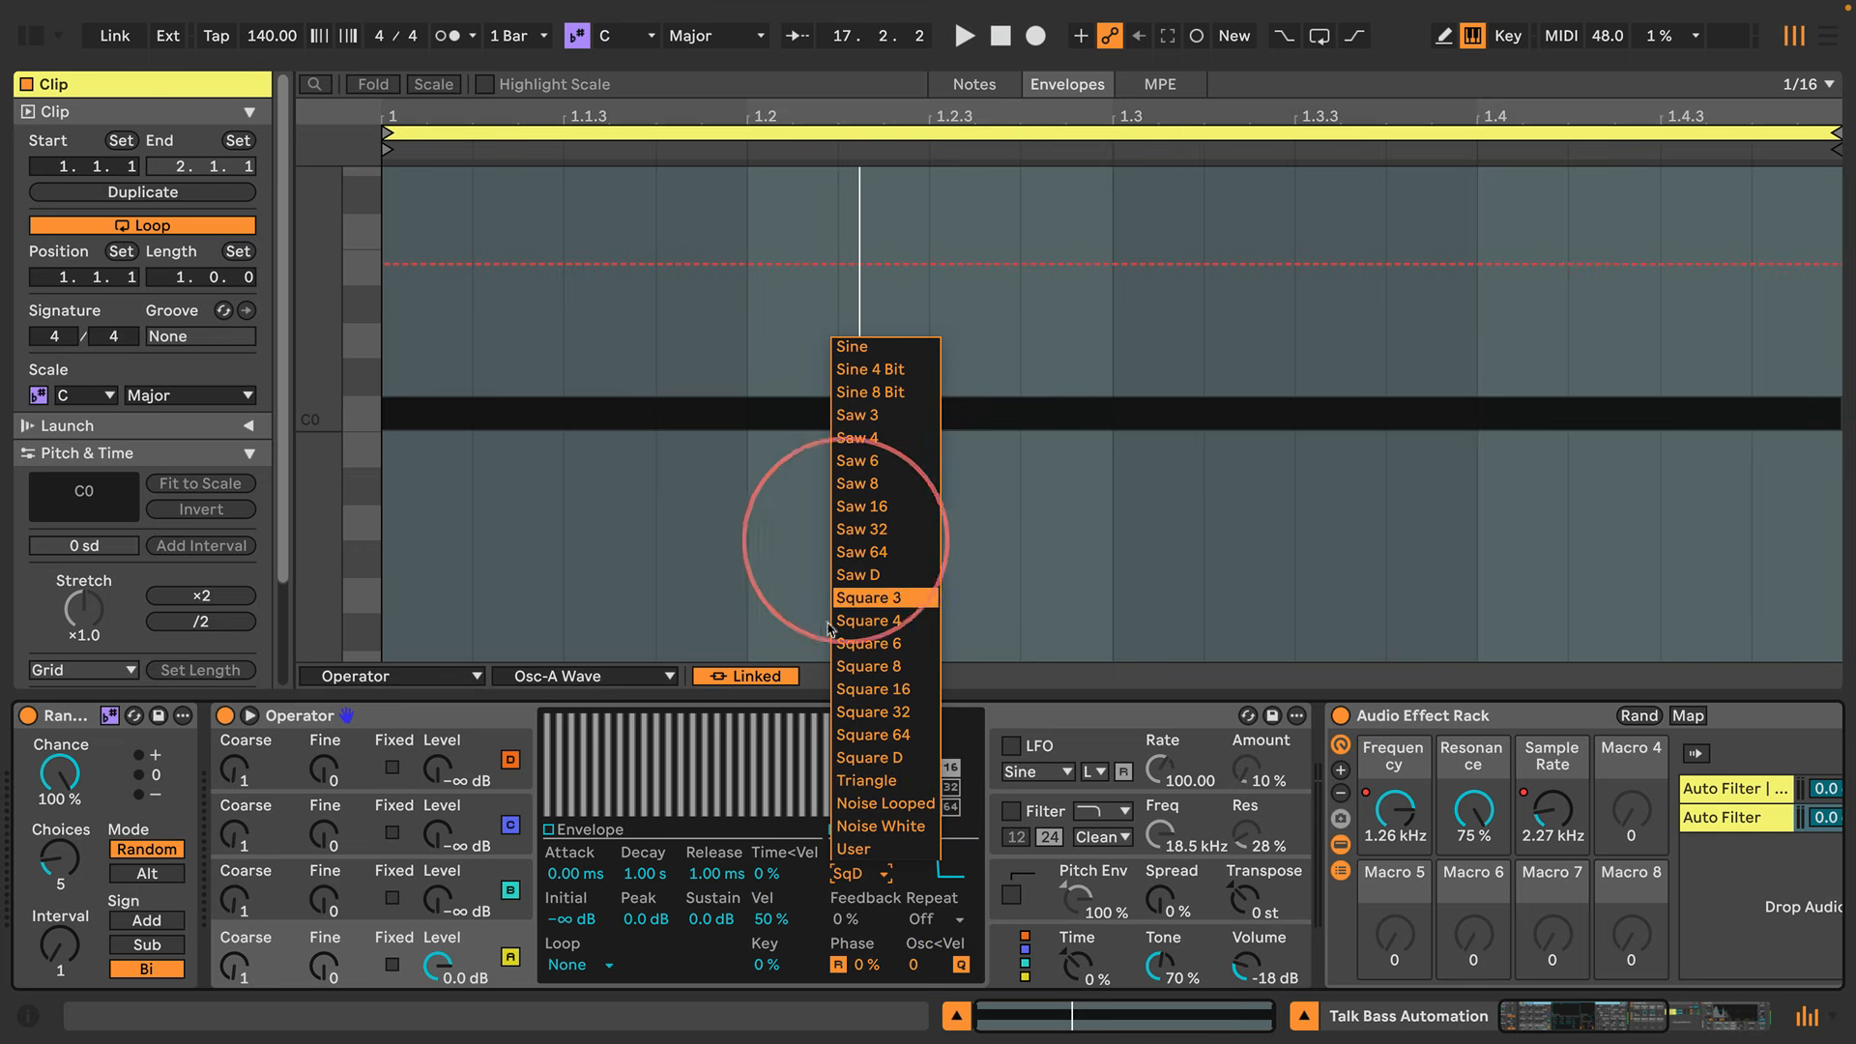
click(879, 600)
key(space)
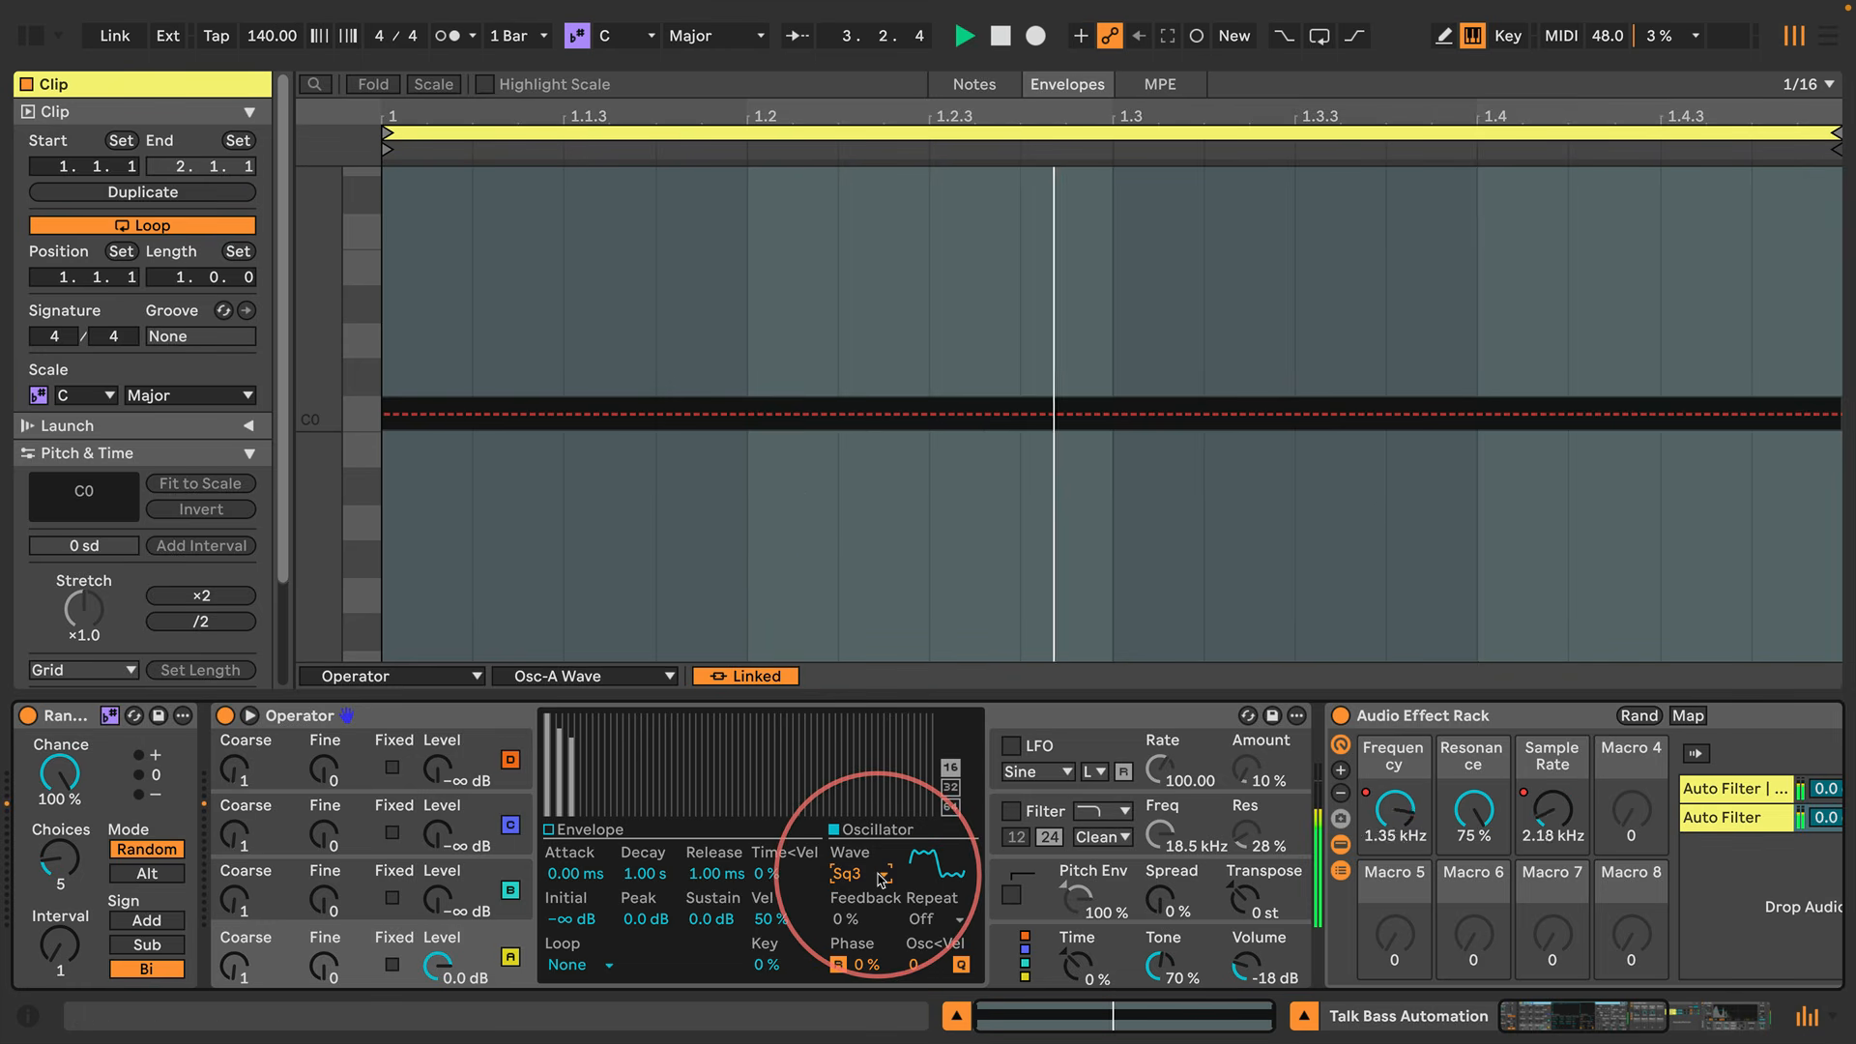
During playback, add single bars of varying height across oscillator A's low, middle and high harmonics
click(688, 764)
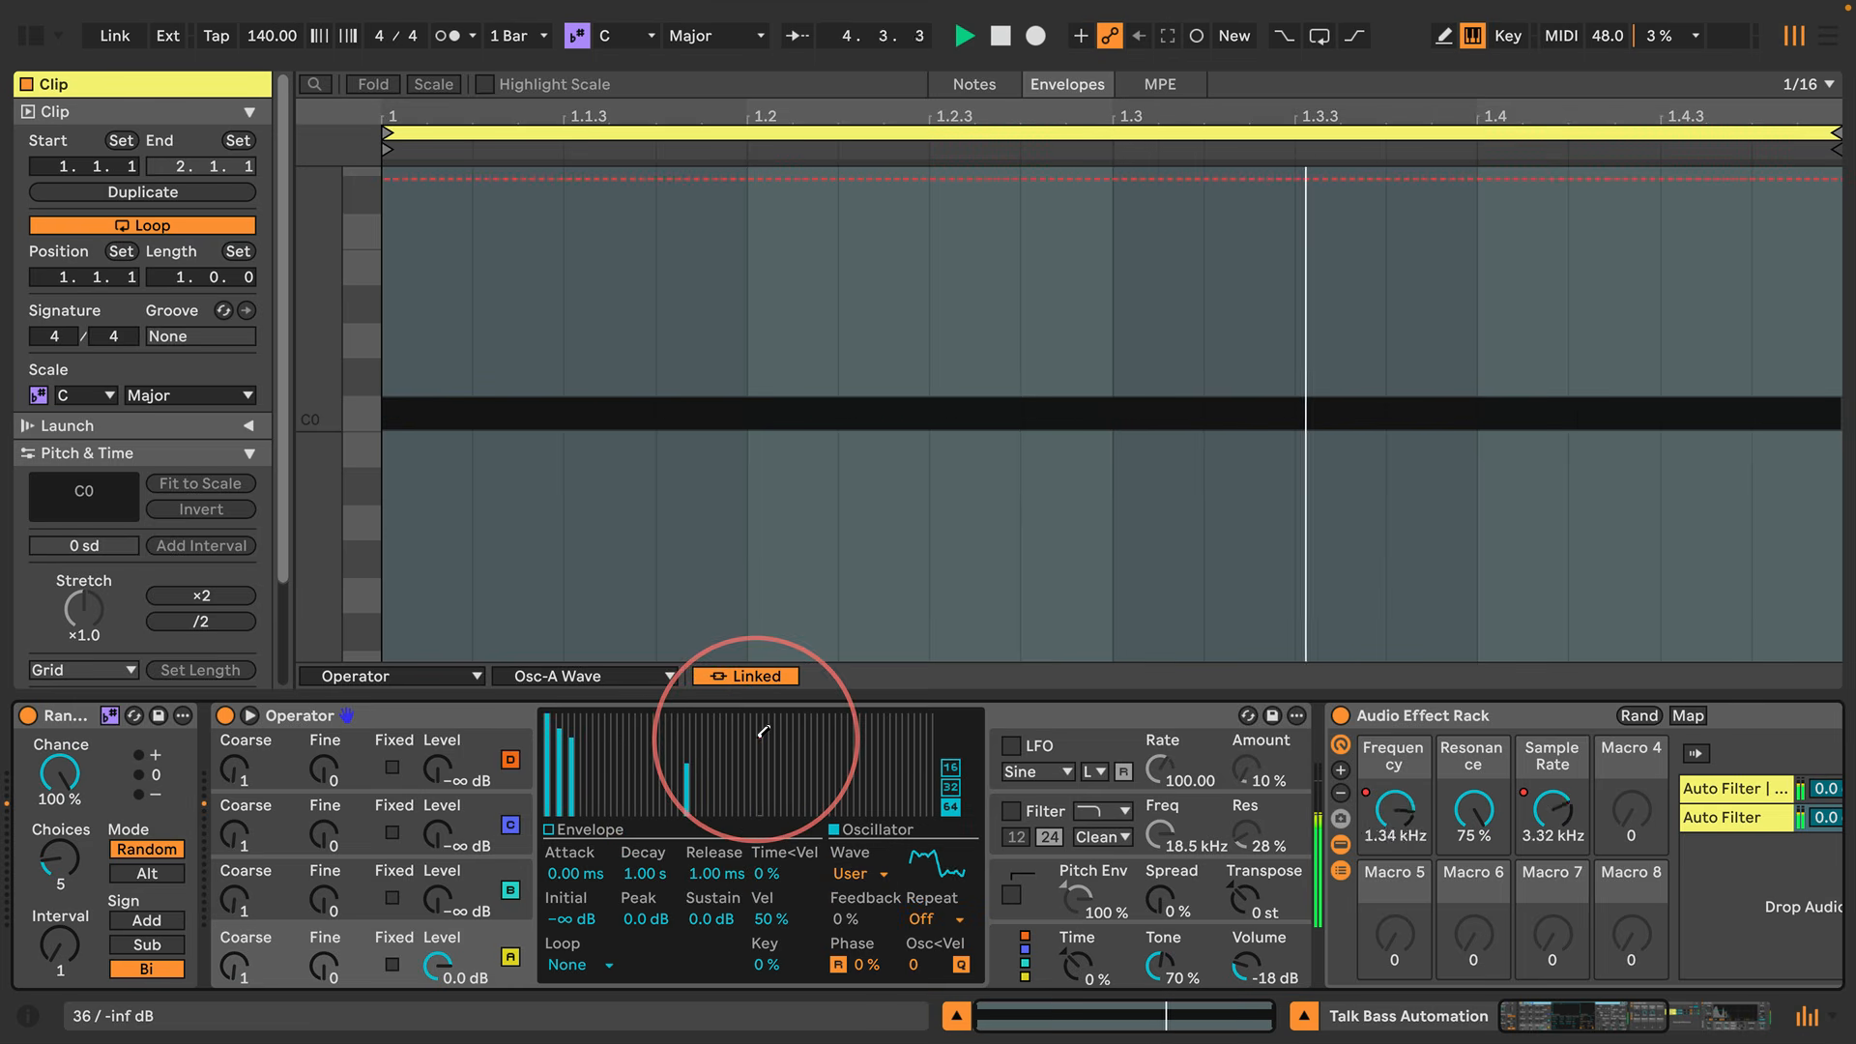
click(717, 779)
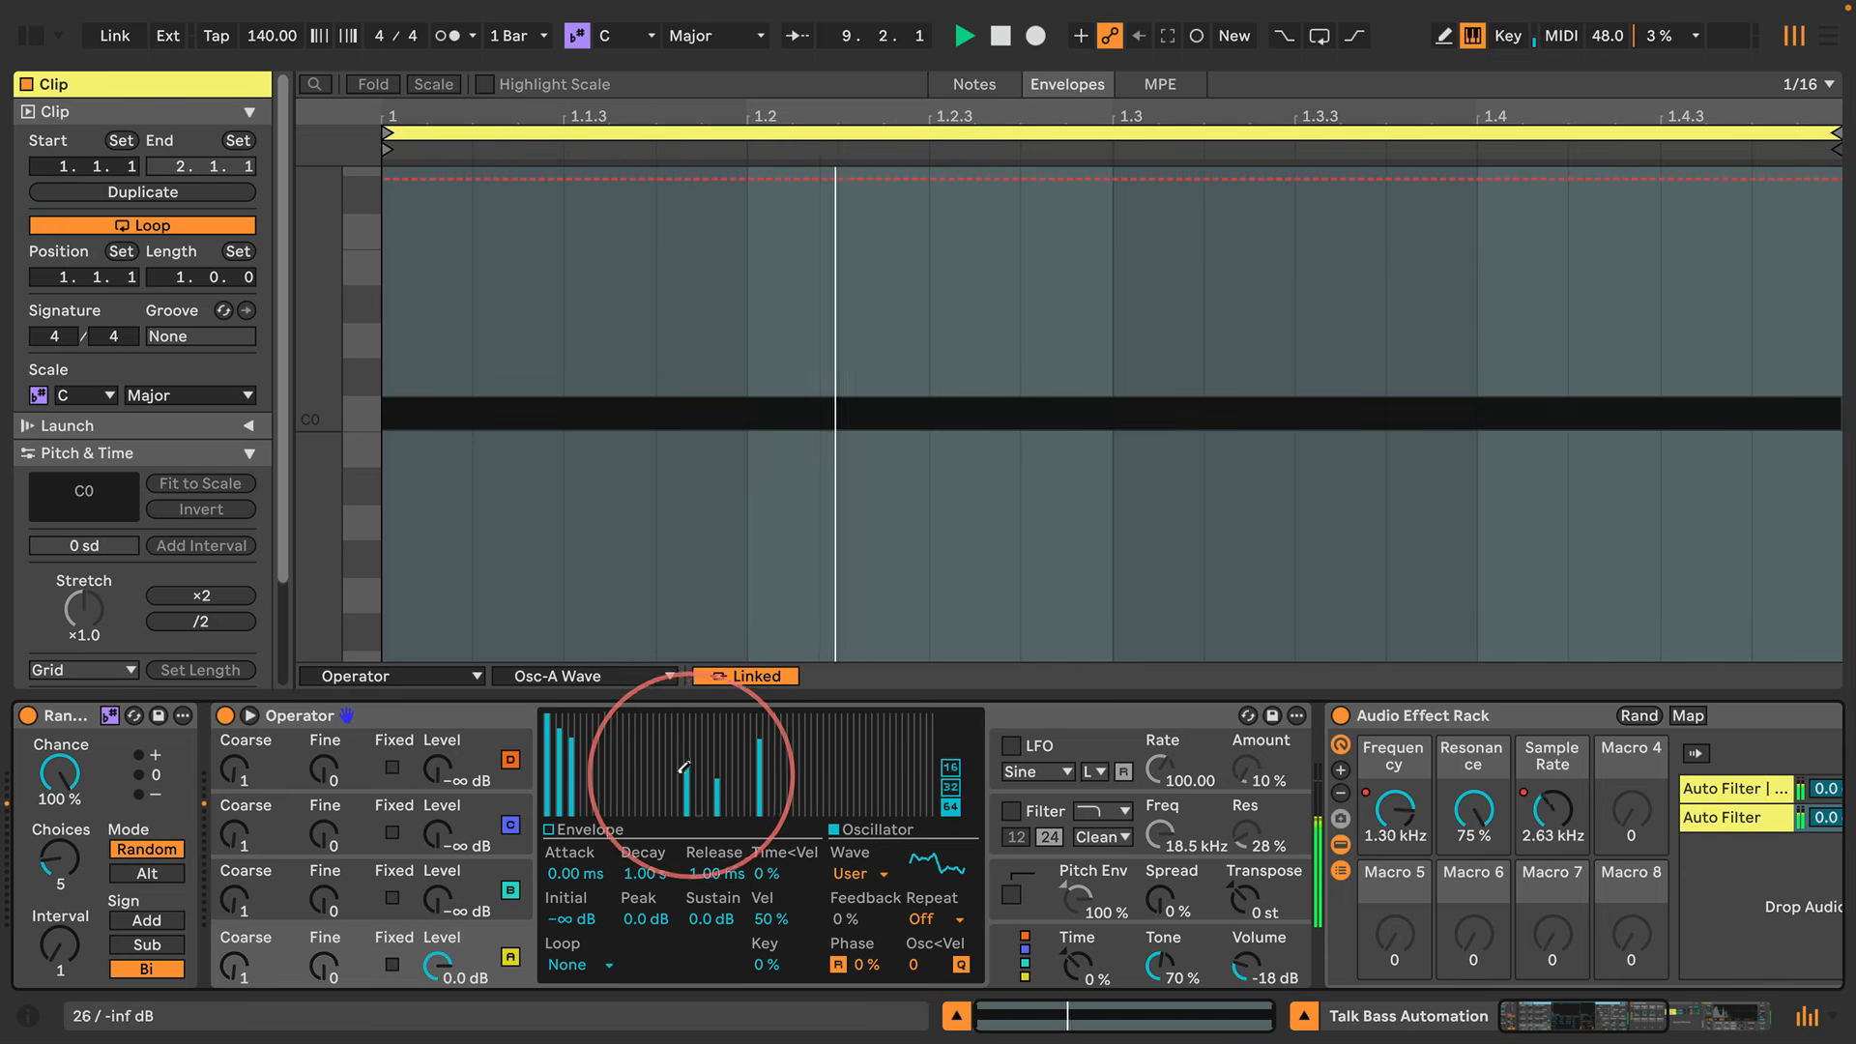
click(645, 768)
click(588, 767)
click(607, 746)
click(625, 746)
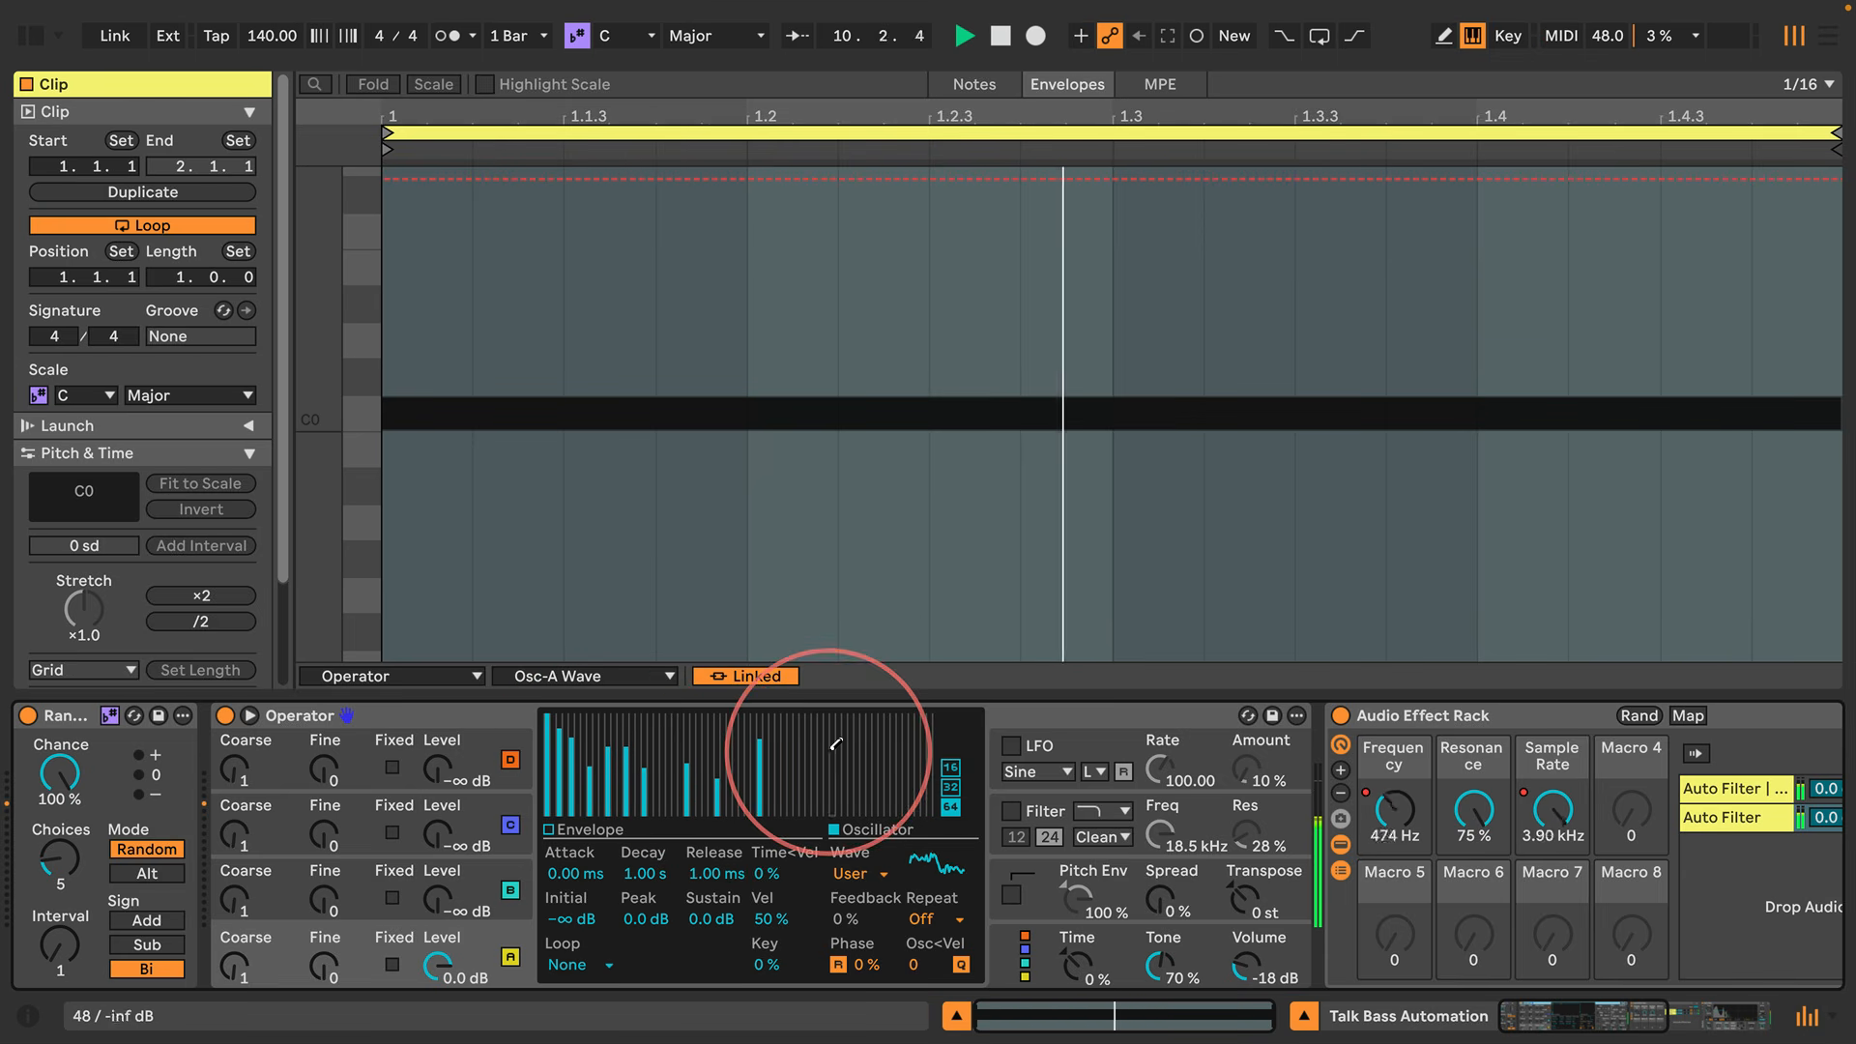
click(833, 753)
click(850, 761)
click(911, 761)
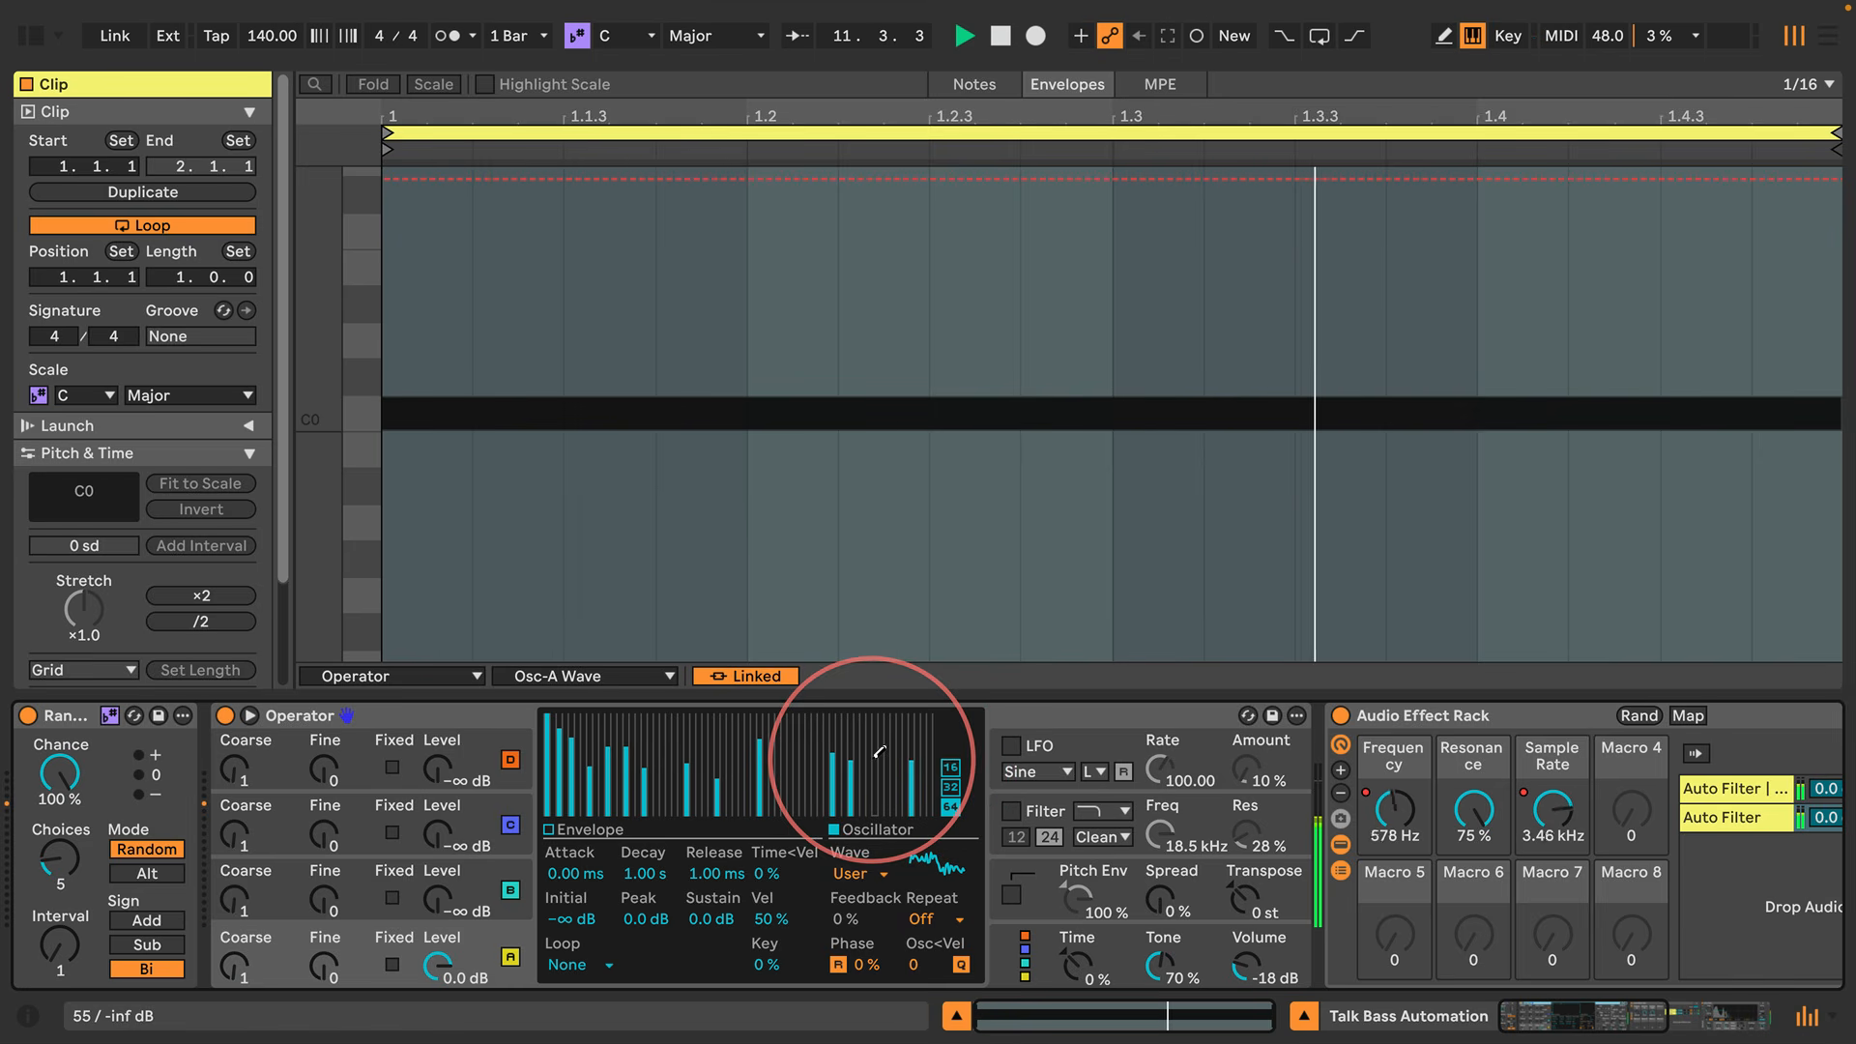
Clear oscillator A's middle and upper harmonics, draw rising clusters of bars across that range, and play the new waveform
mouse_move(680, 797)
mouse_down()
mouse_move(773, 865)
mouse_move(924, 868)
mouse_up()
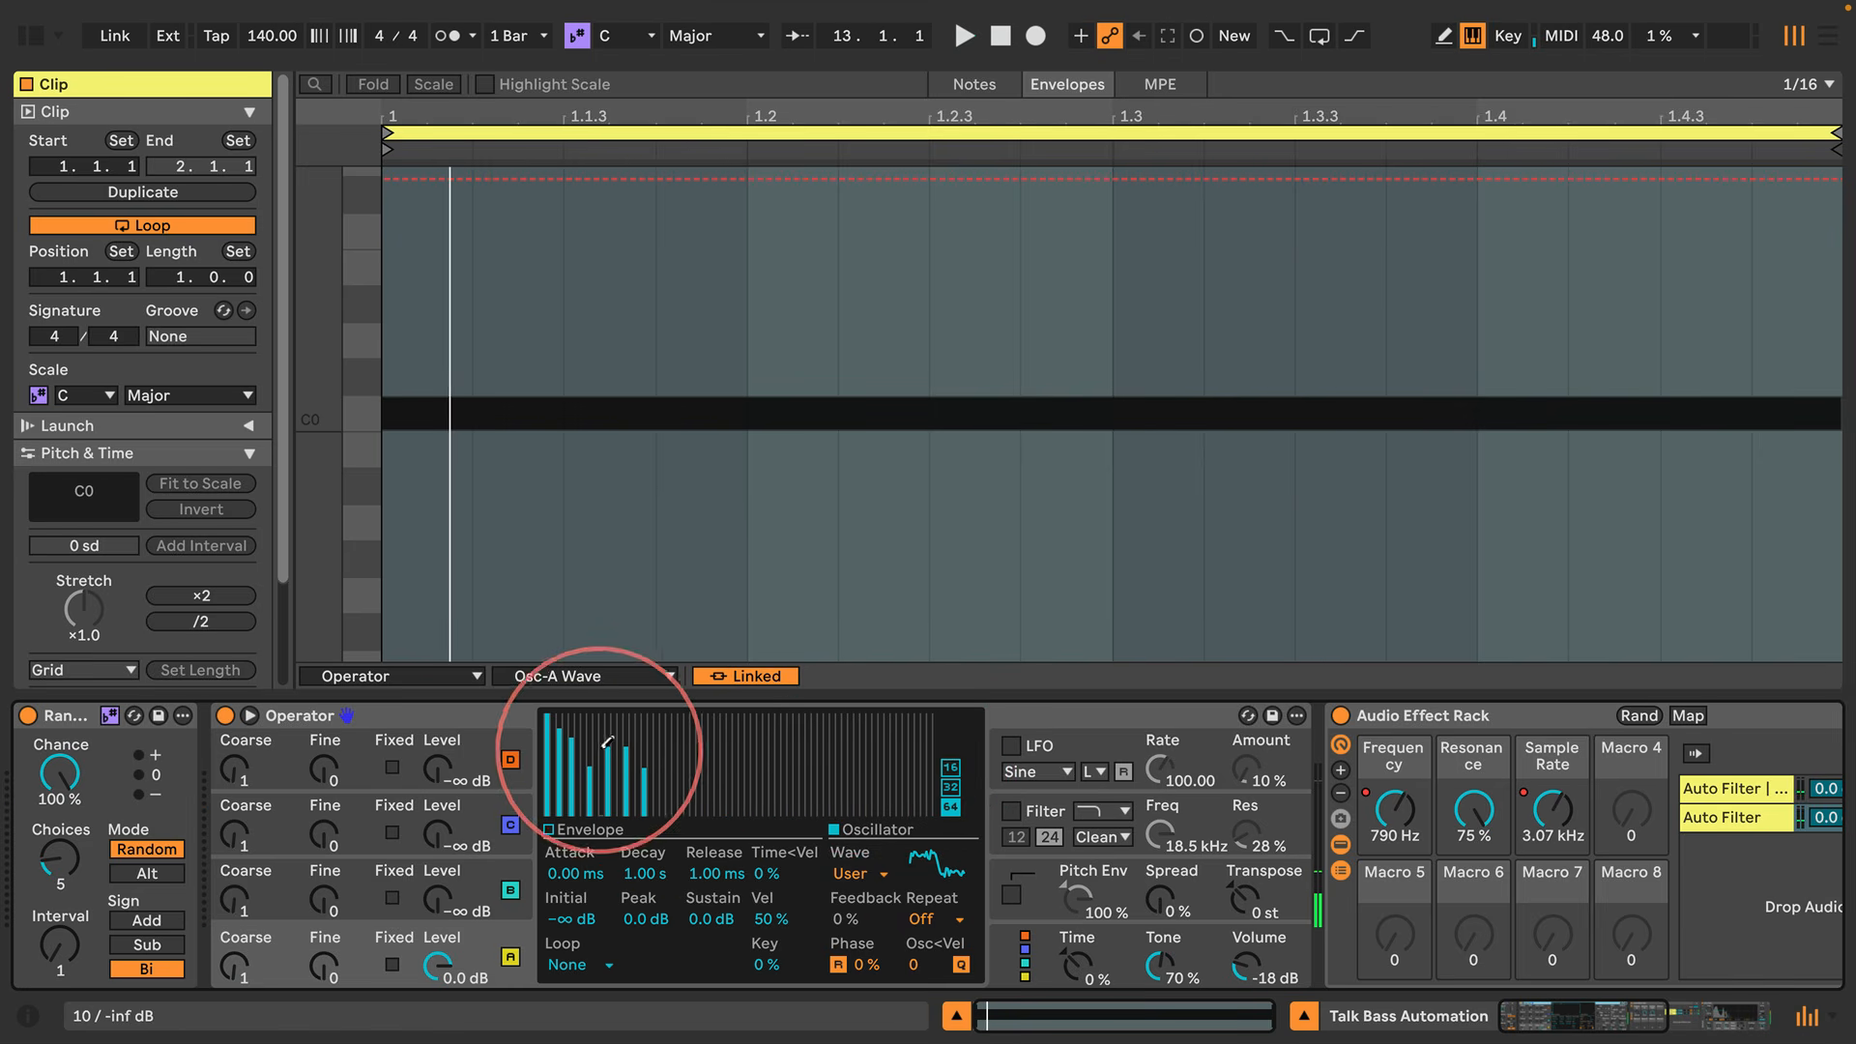
click(686, 754)
click(718, 762)
mouse_move(748, 772)
mouse_down()
mouse_move(844, 770)
mouse_move(855, 742)
mouse_move(622, 764)
mouse_move(795, 749)
mouse_move(659, 752)
mouse_move(622, 788)
mouse_move(762, 723)
mouse_move(914, 810)
mouse_move(885, 764)
mouse_move(846, 754)
mouse_move(745, 773)
mouse_move(713, 802)
mouse_move(710, 775)
mouse_up()
click(905, 746)
click(899, 747)
key(space)
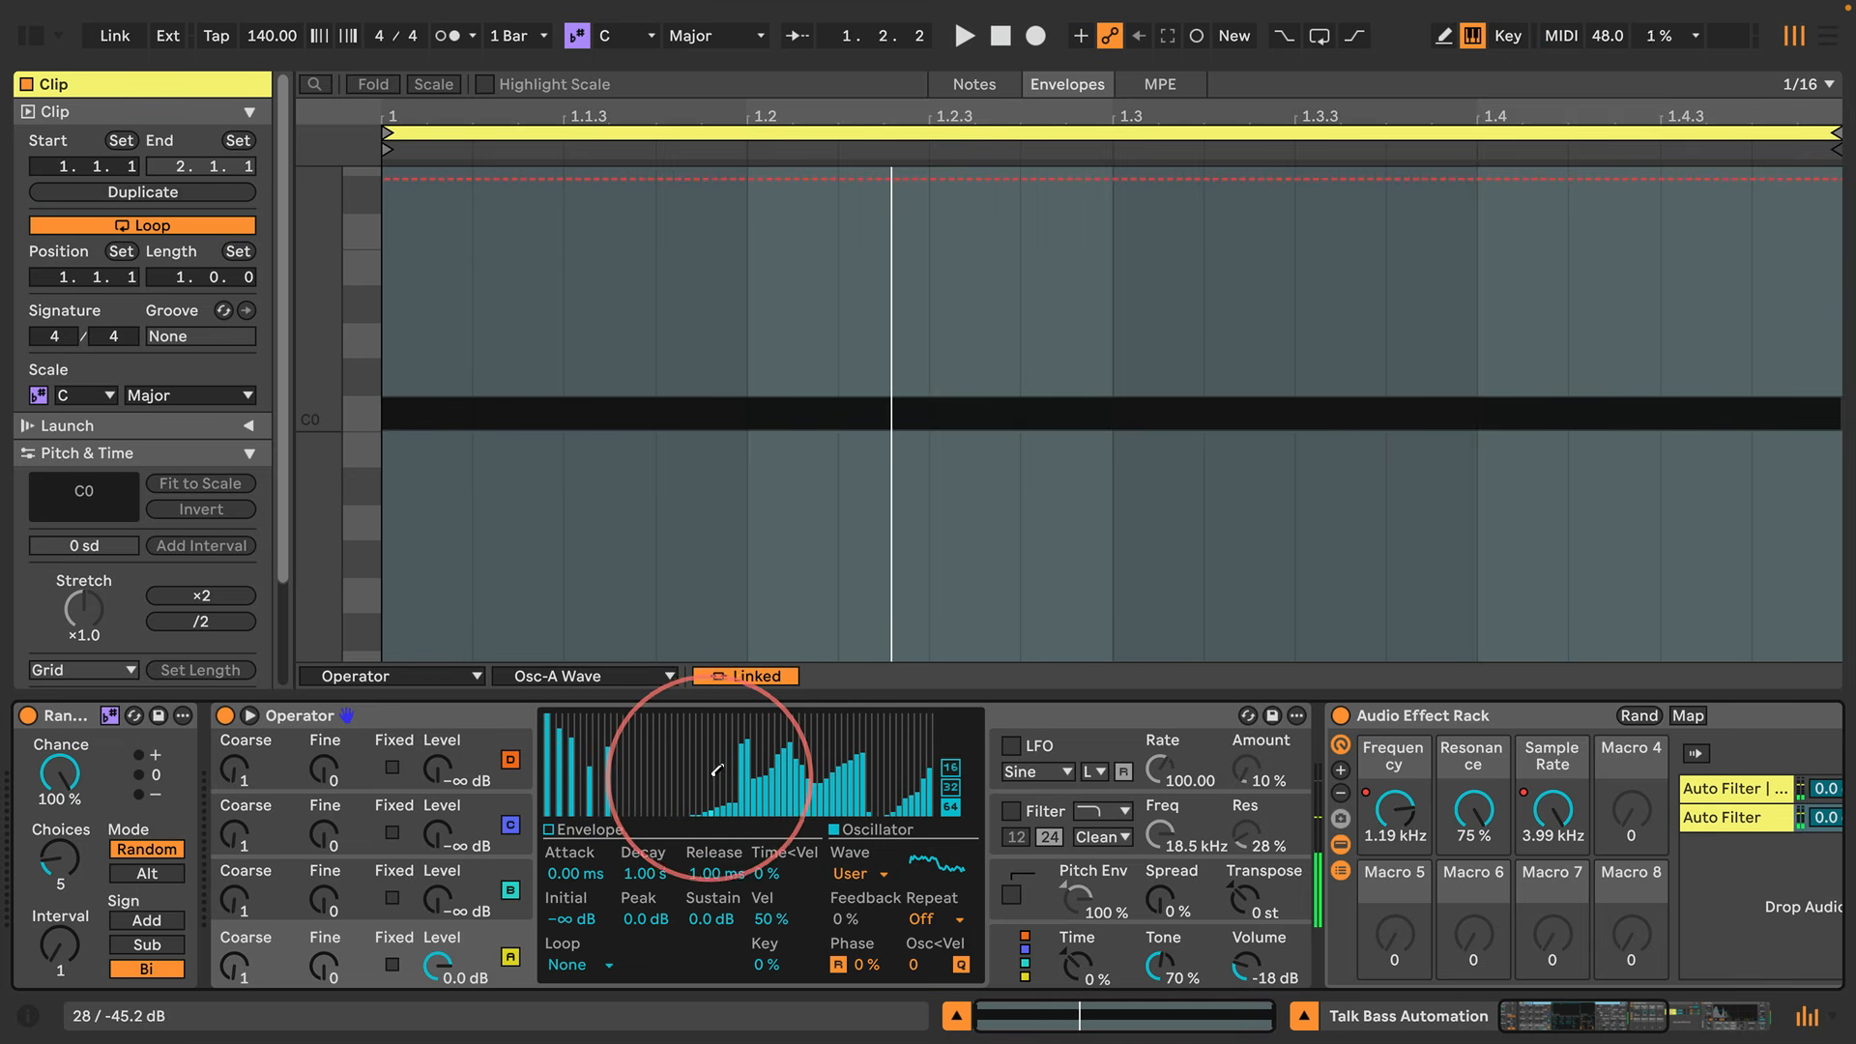
key(space)
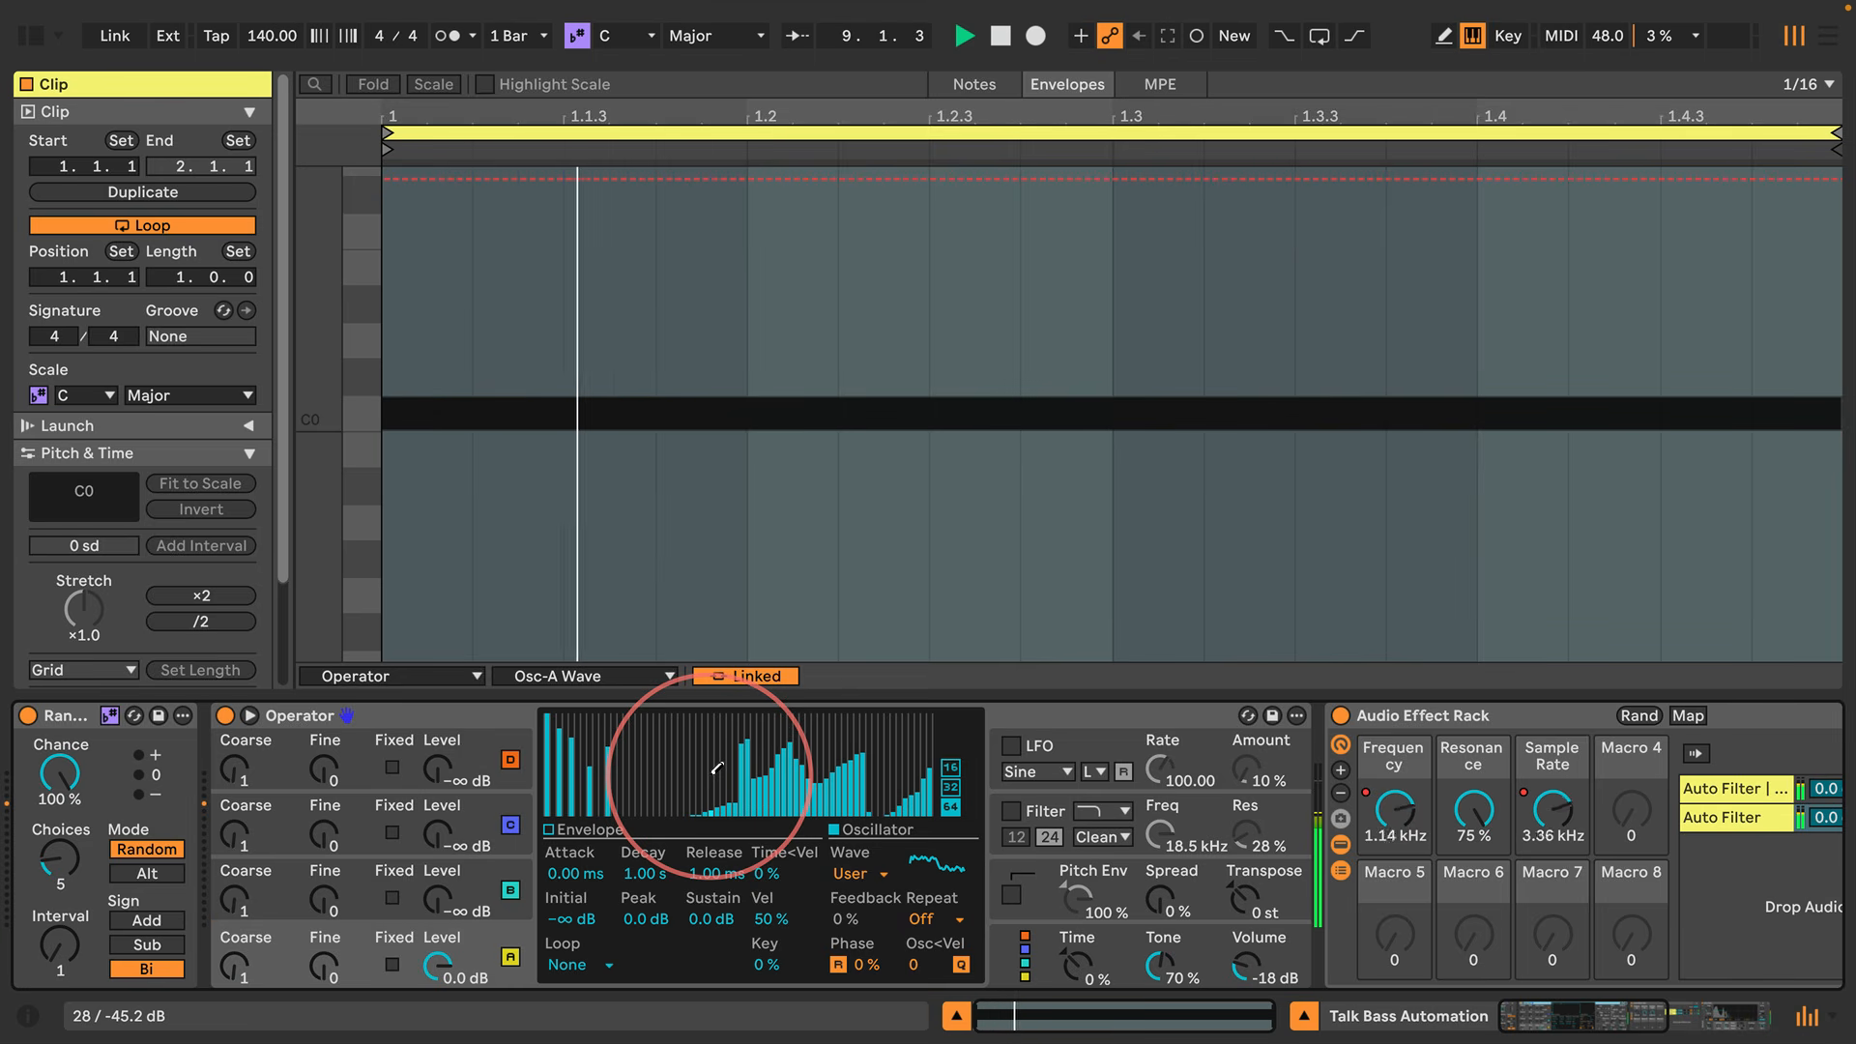
Raise all 64 harmonics to full and clear all but the first, trying a single full bar on harmonic 28
mouse_move(717, 769)
mouse_down()
mouse_move(650, 768)
mouse_move(655, 708)
mouse_move(648, 739)
mouse_move(619, 716)
mouse_move(538, 715)
mouse_move(1168, 646)
mouse_up()
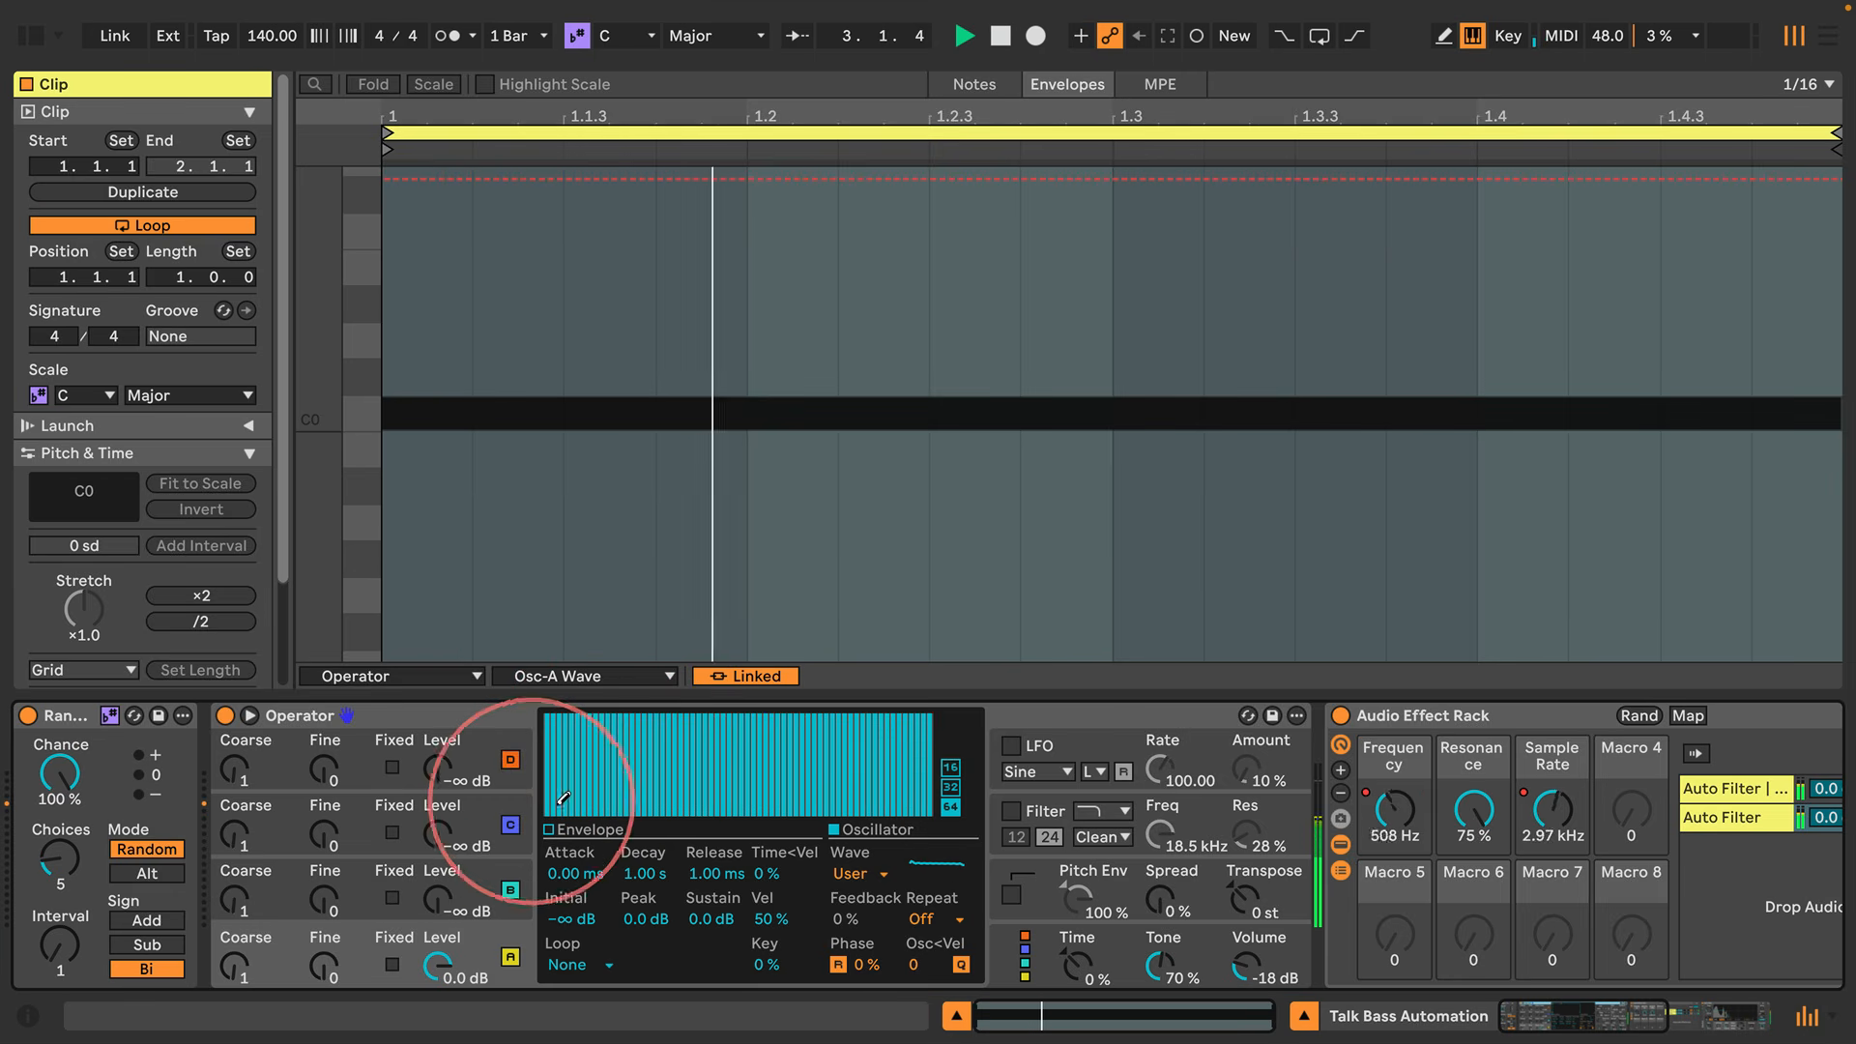
mouse_move(554, 808)
mouse_down()
mouse_move(642, 877)
mouse_move(1092, 957)
mouse_up()
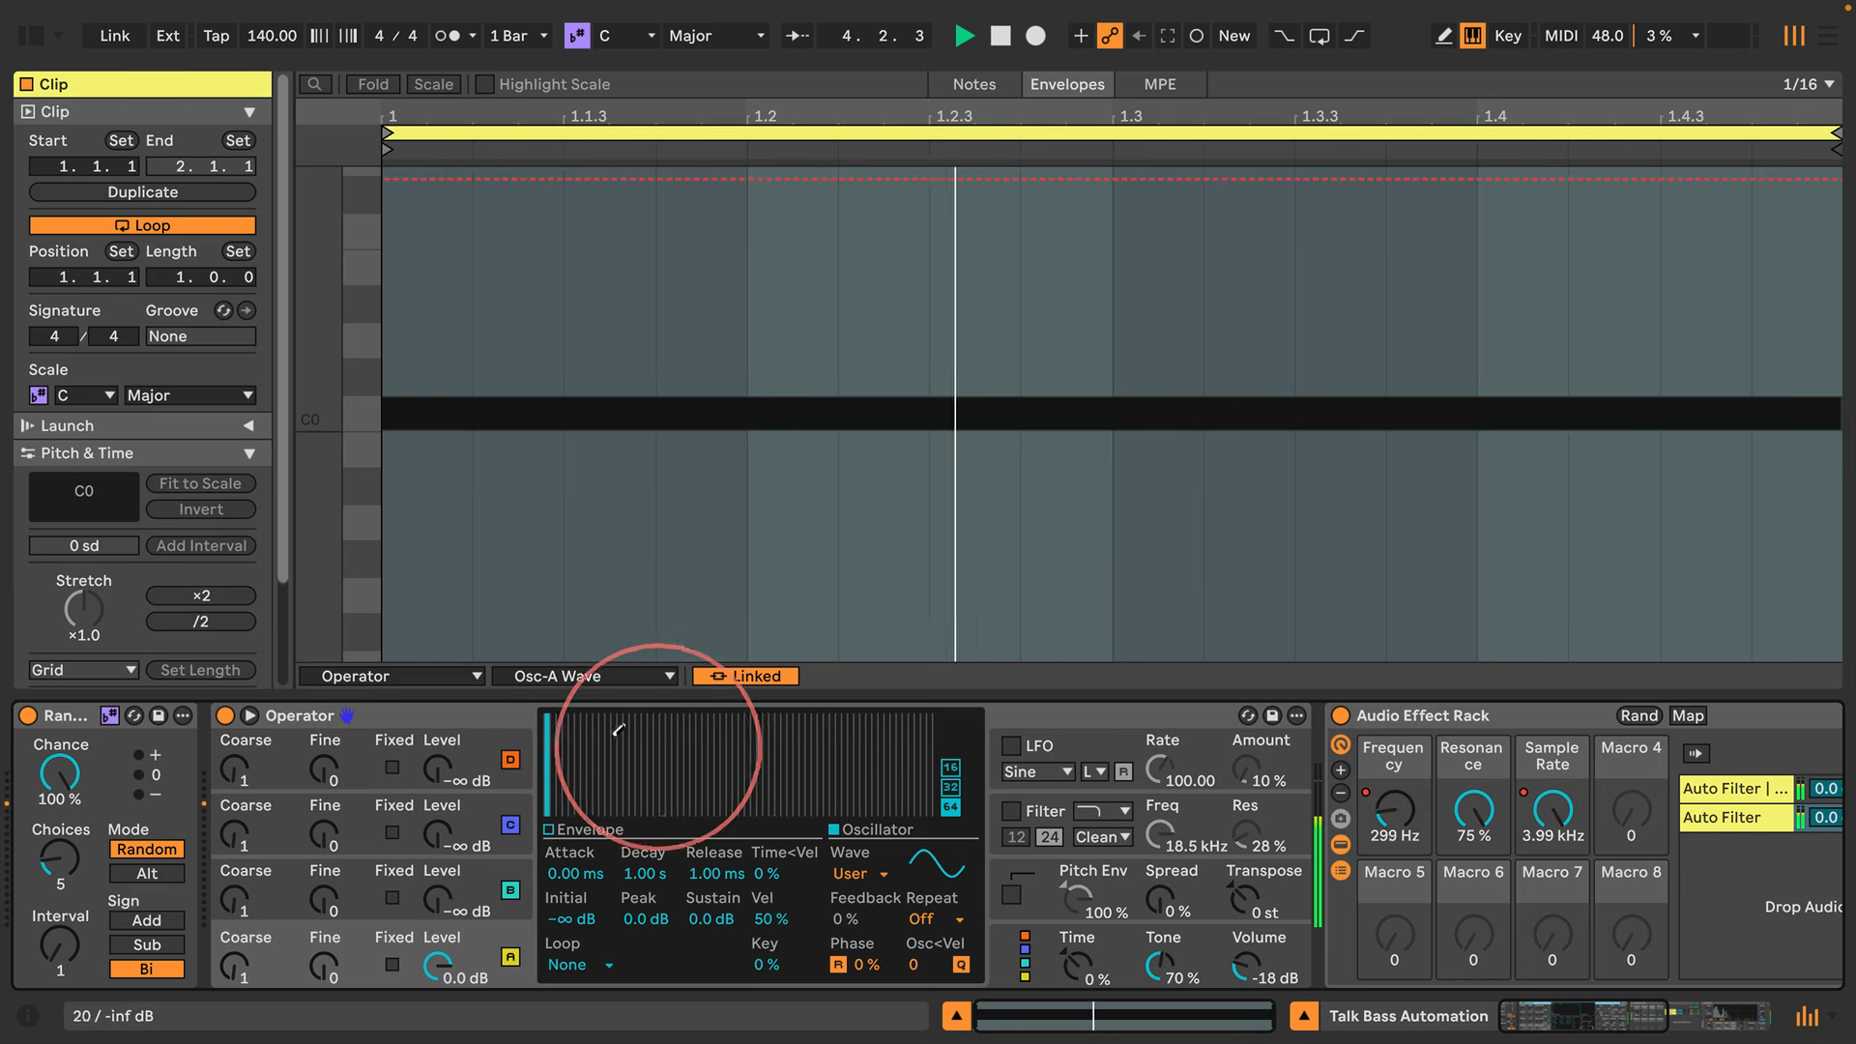
click(716, 717)
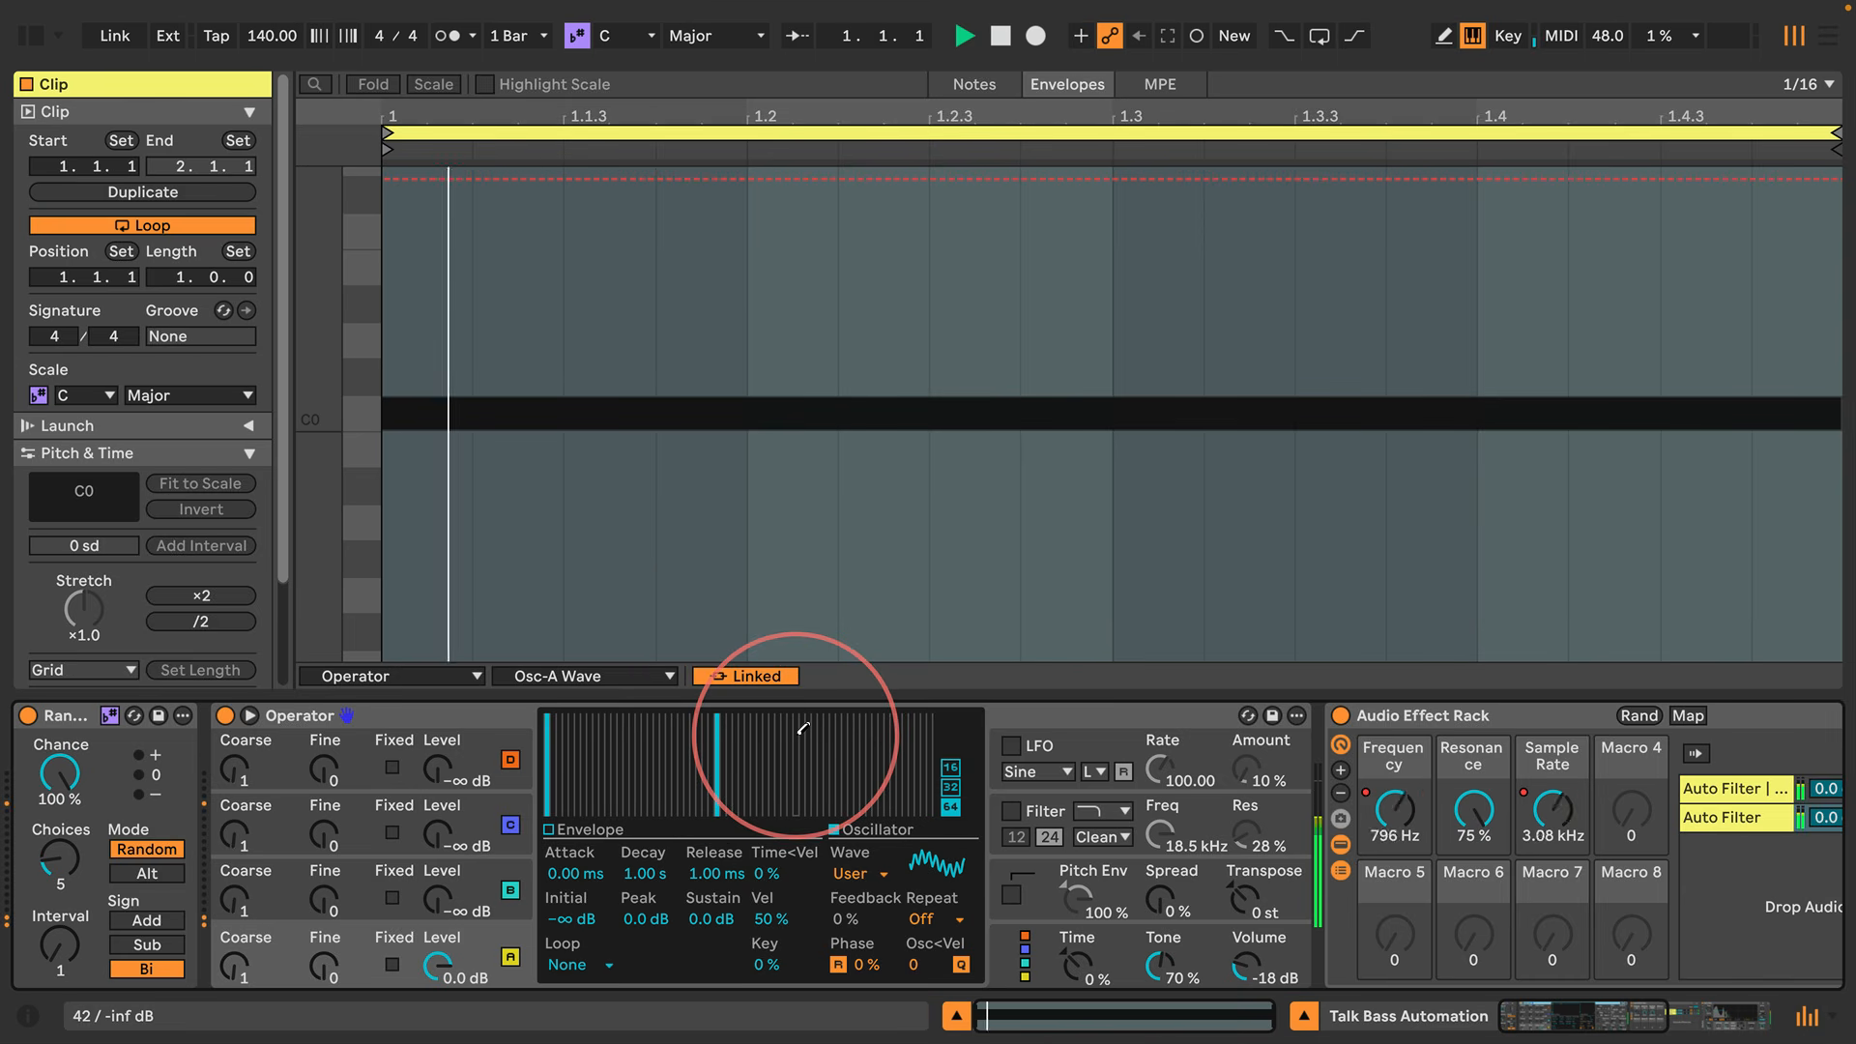
drag(715, 759, 712, 882)
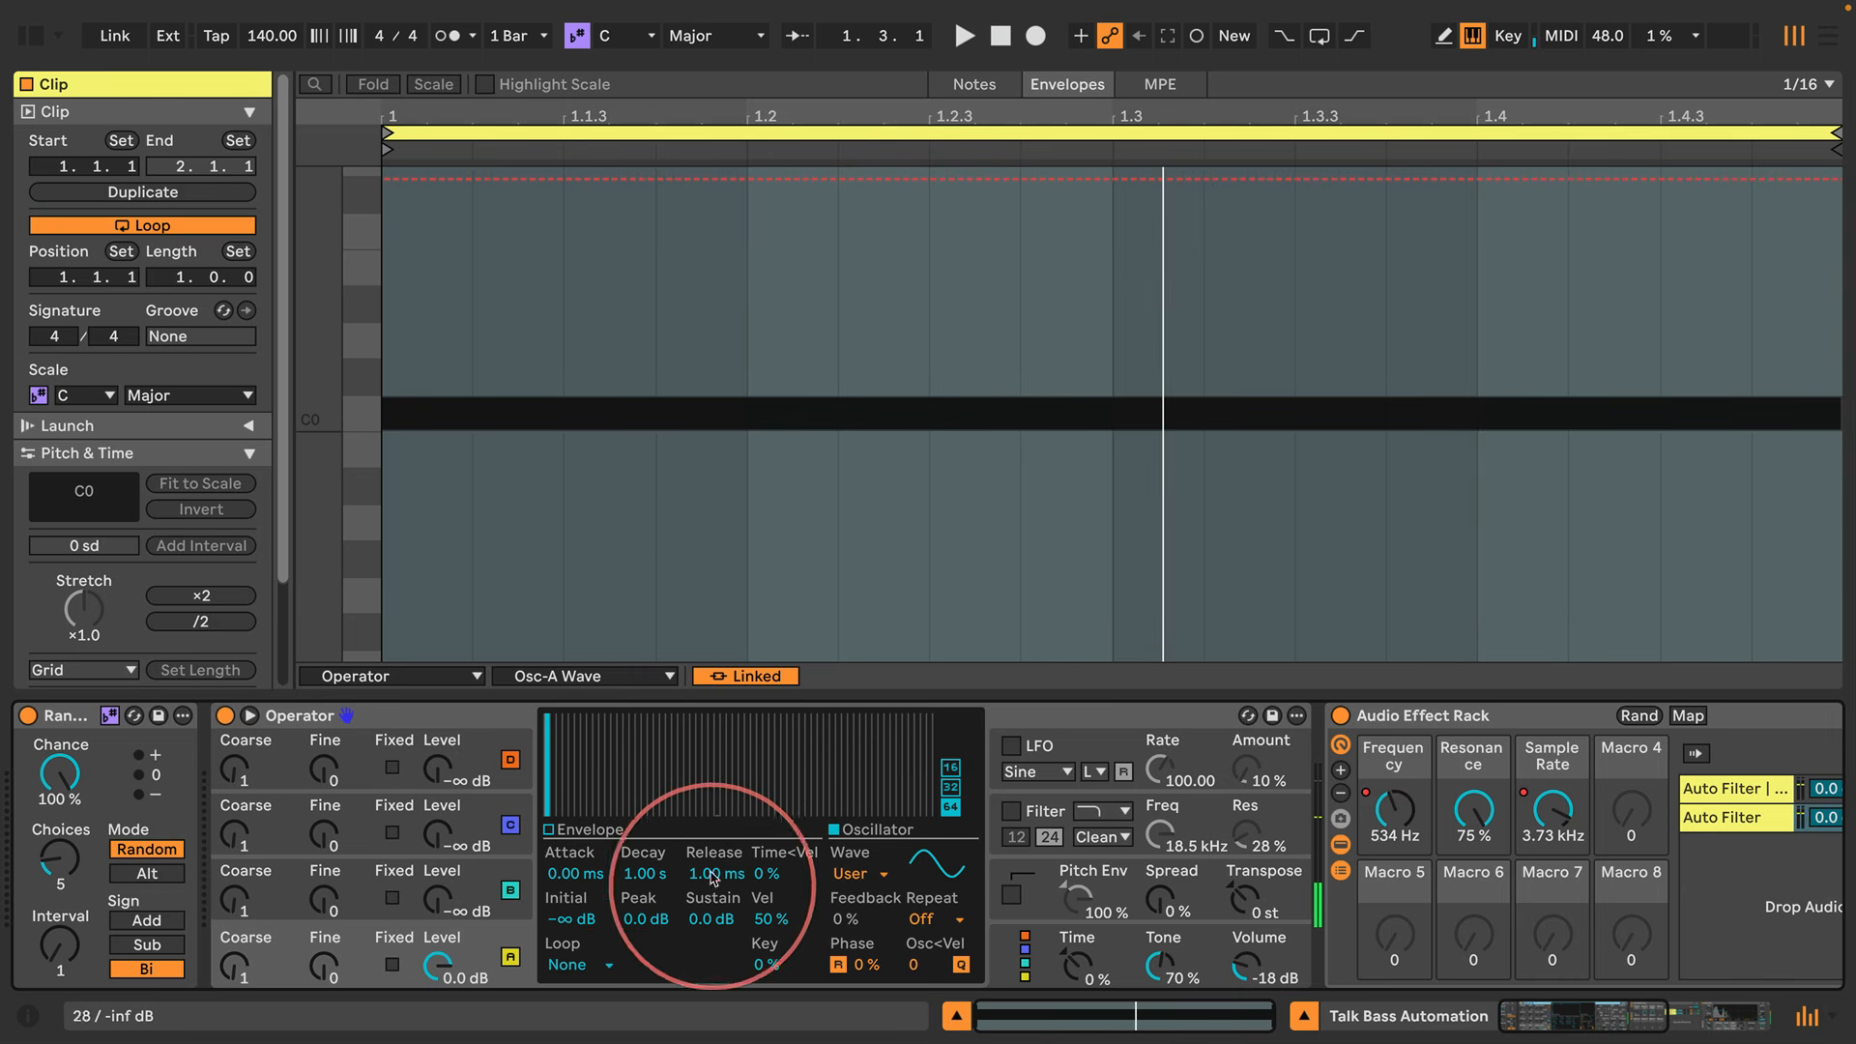
Draw tall separate bars on several of oscillator A's lower harmonics and listen to them
key(space)
mouse_move(658, 753)
mouse_down()
mouse_move(656, 697)
mouse_move(656, 814)
mouse_up()
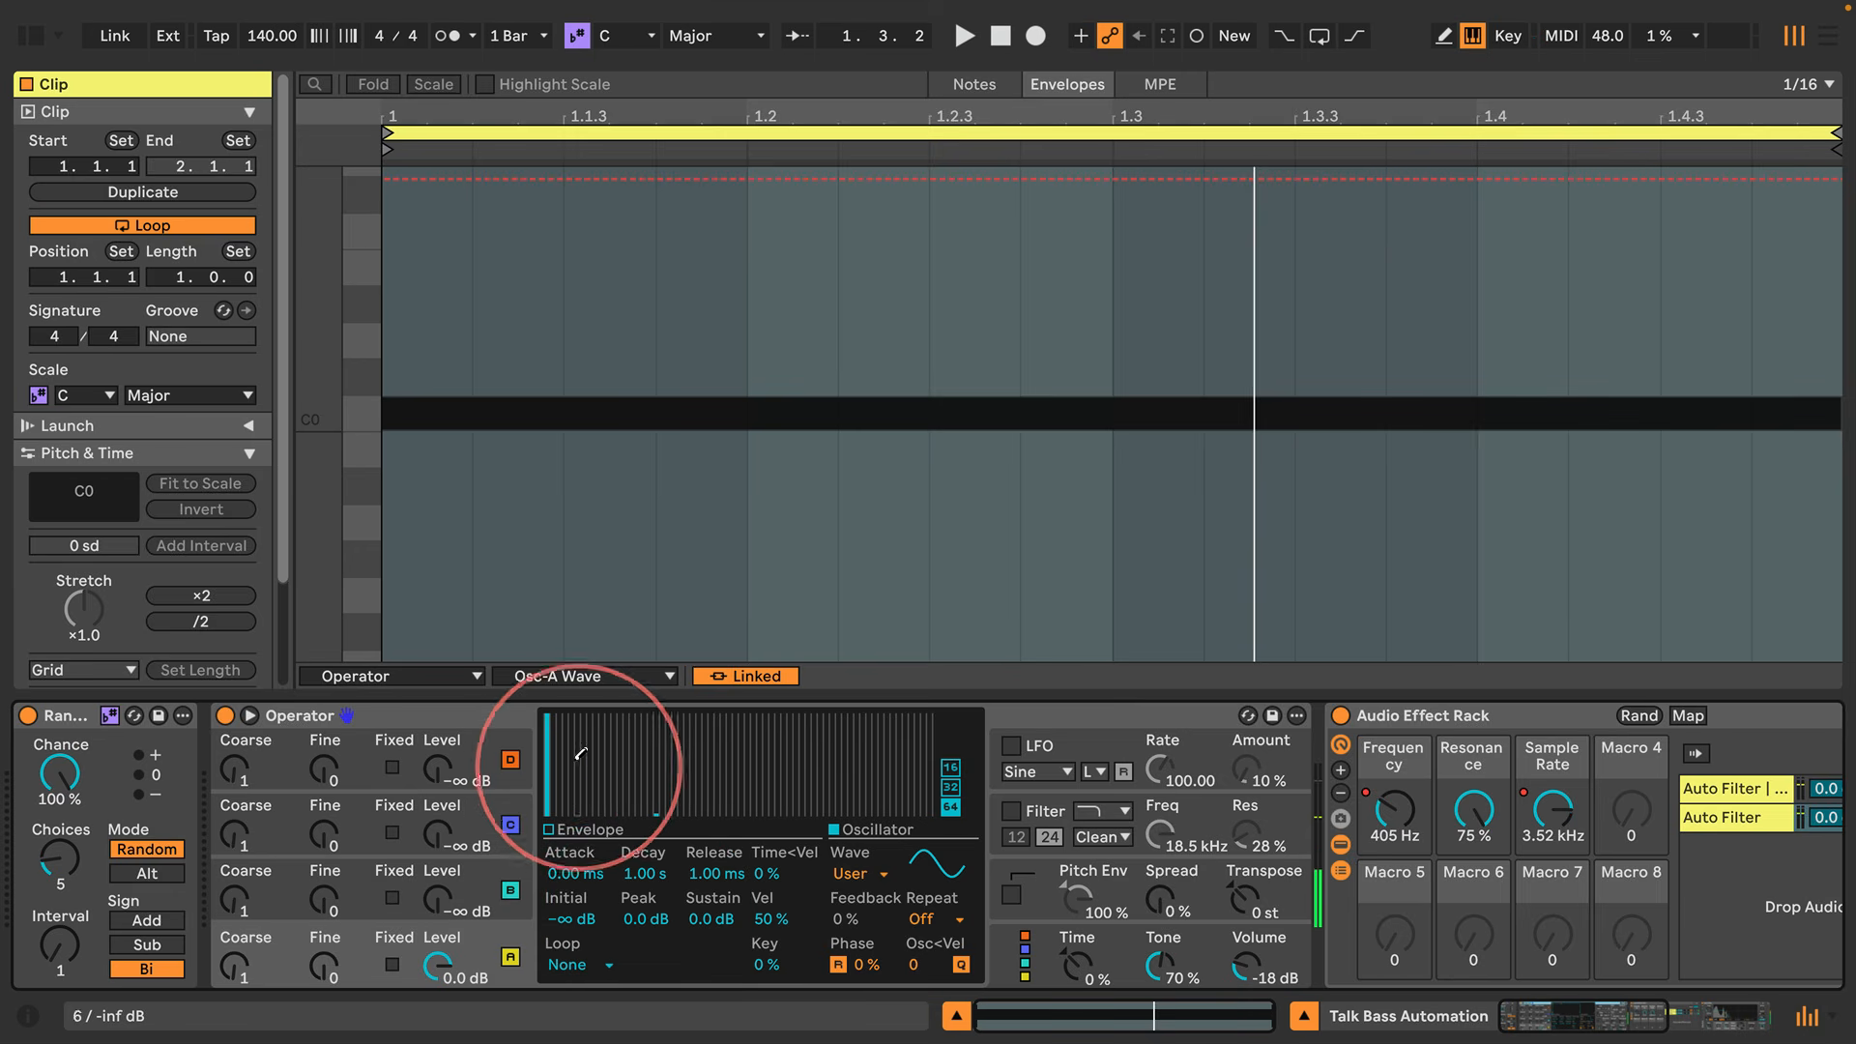
drag(565, 728, 663, 723)
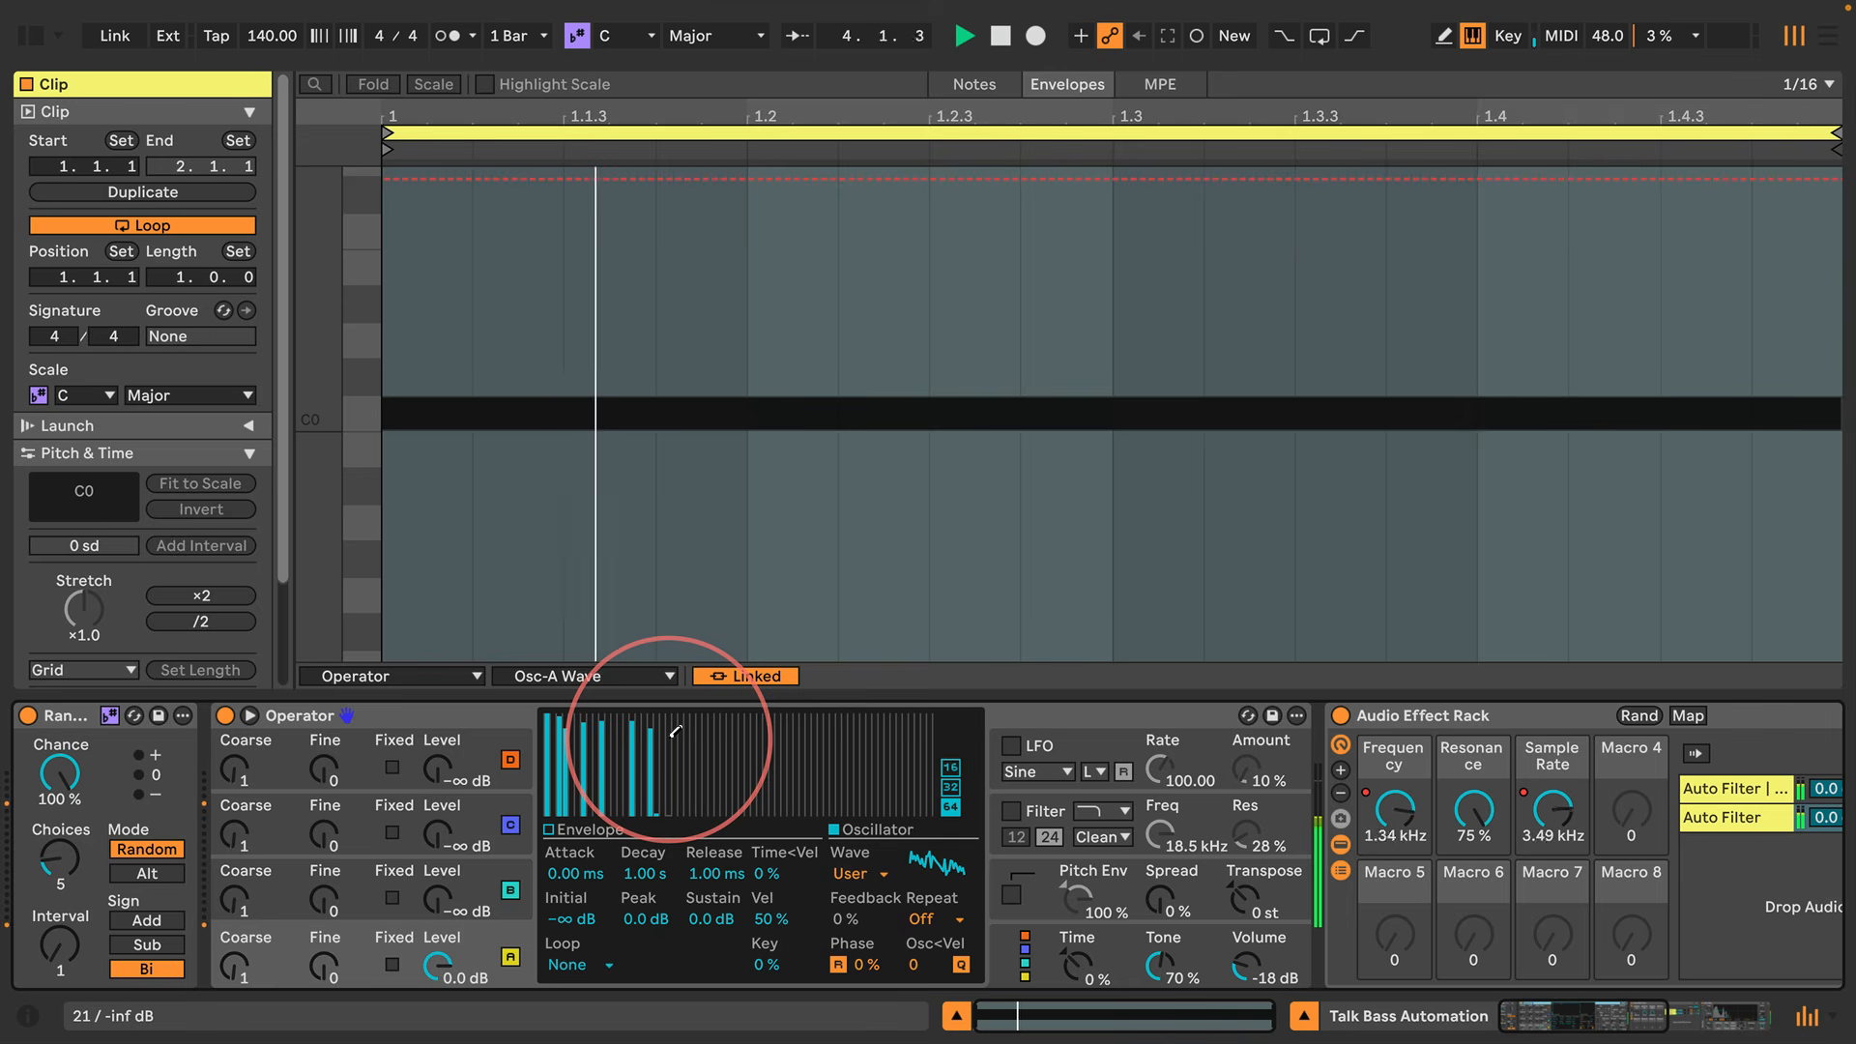
Reduce oscillator A's editor to 16 harmonics, raise all of them to full level, and play it
click(950, 767)
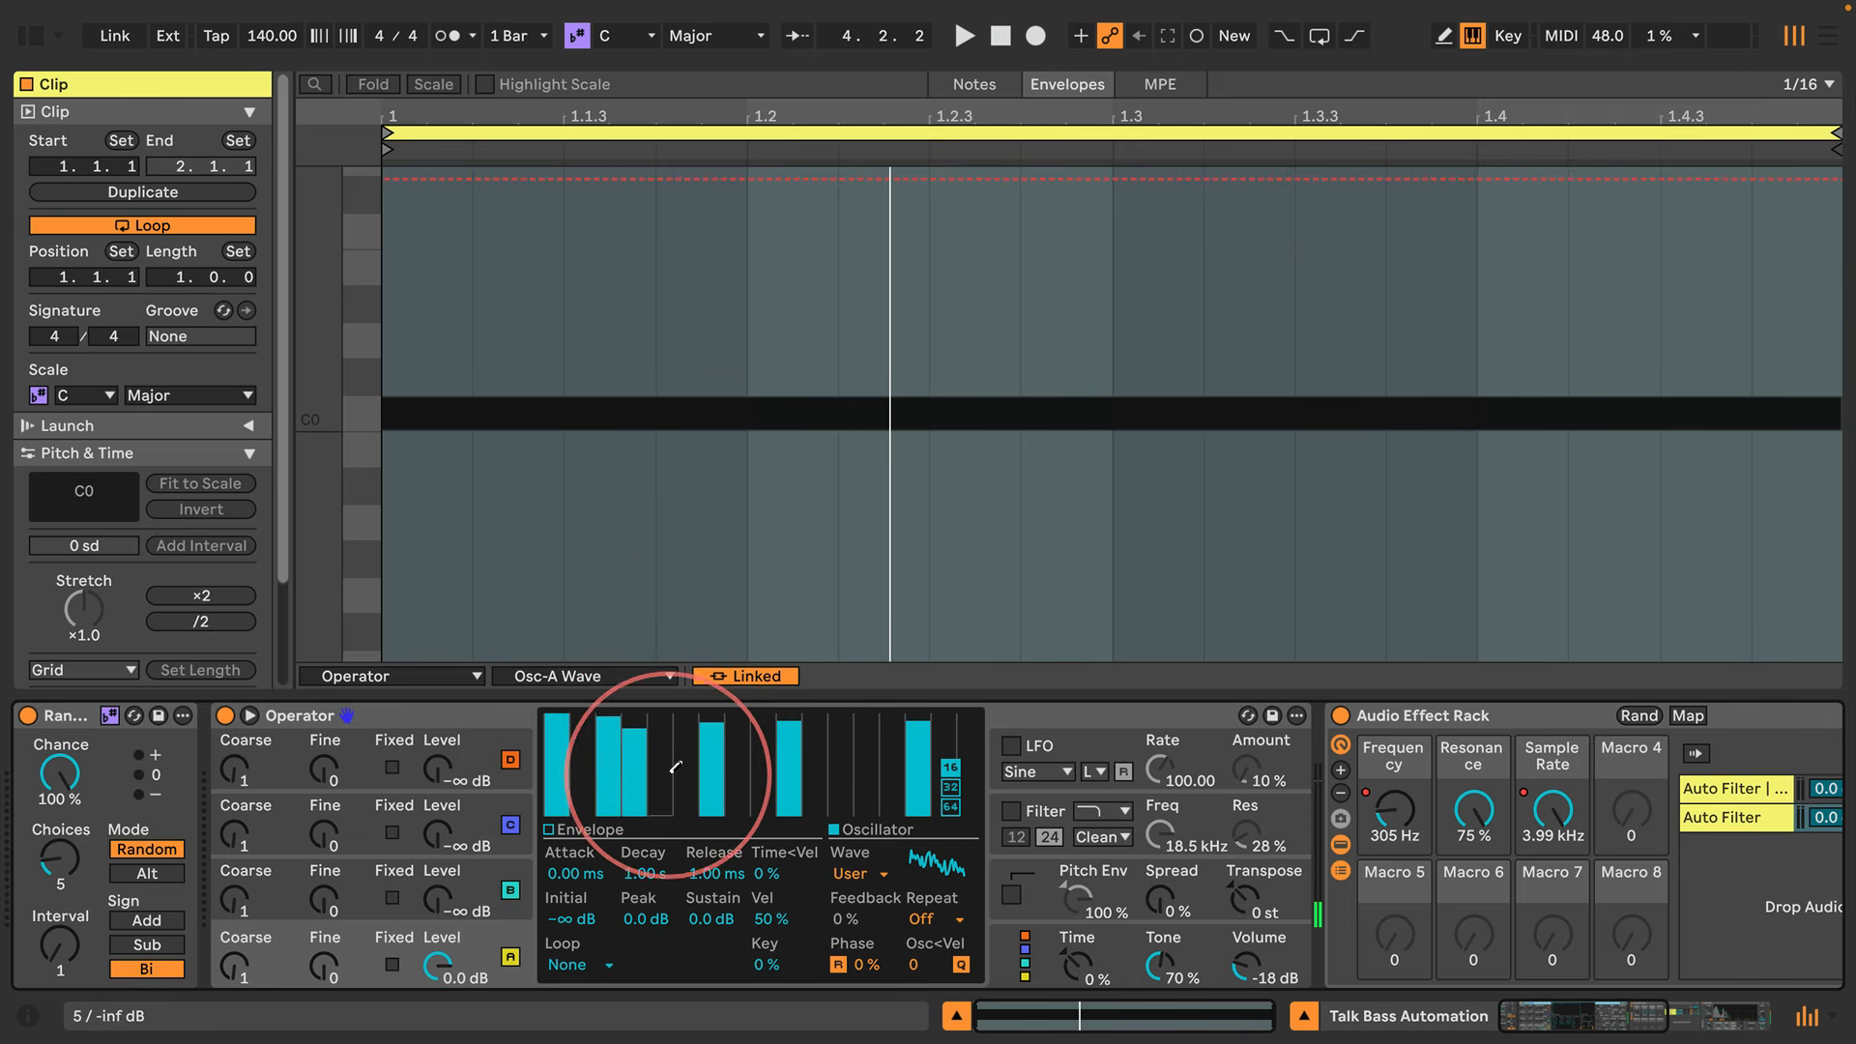
mouse_move(573, 720)
mouse_down()
mouse_move(770, 665)
mouse_move(1015, 656)
mouse_up()
key(space)
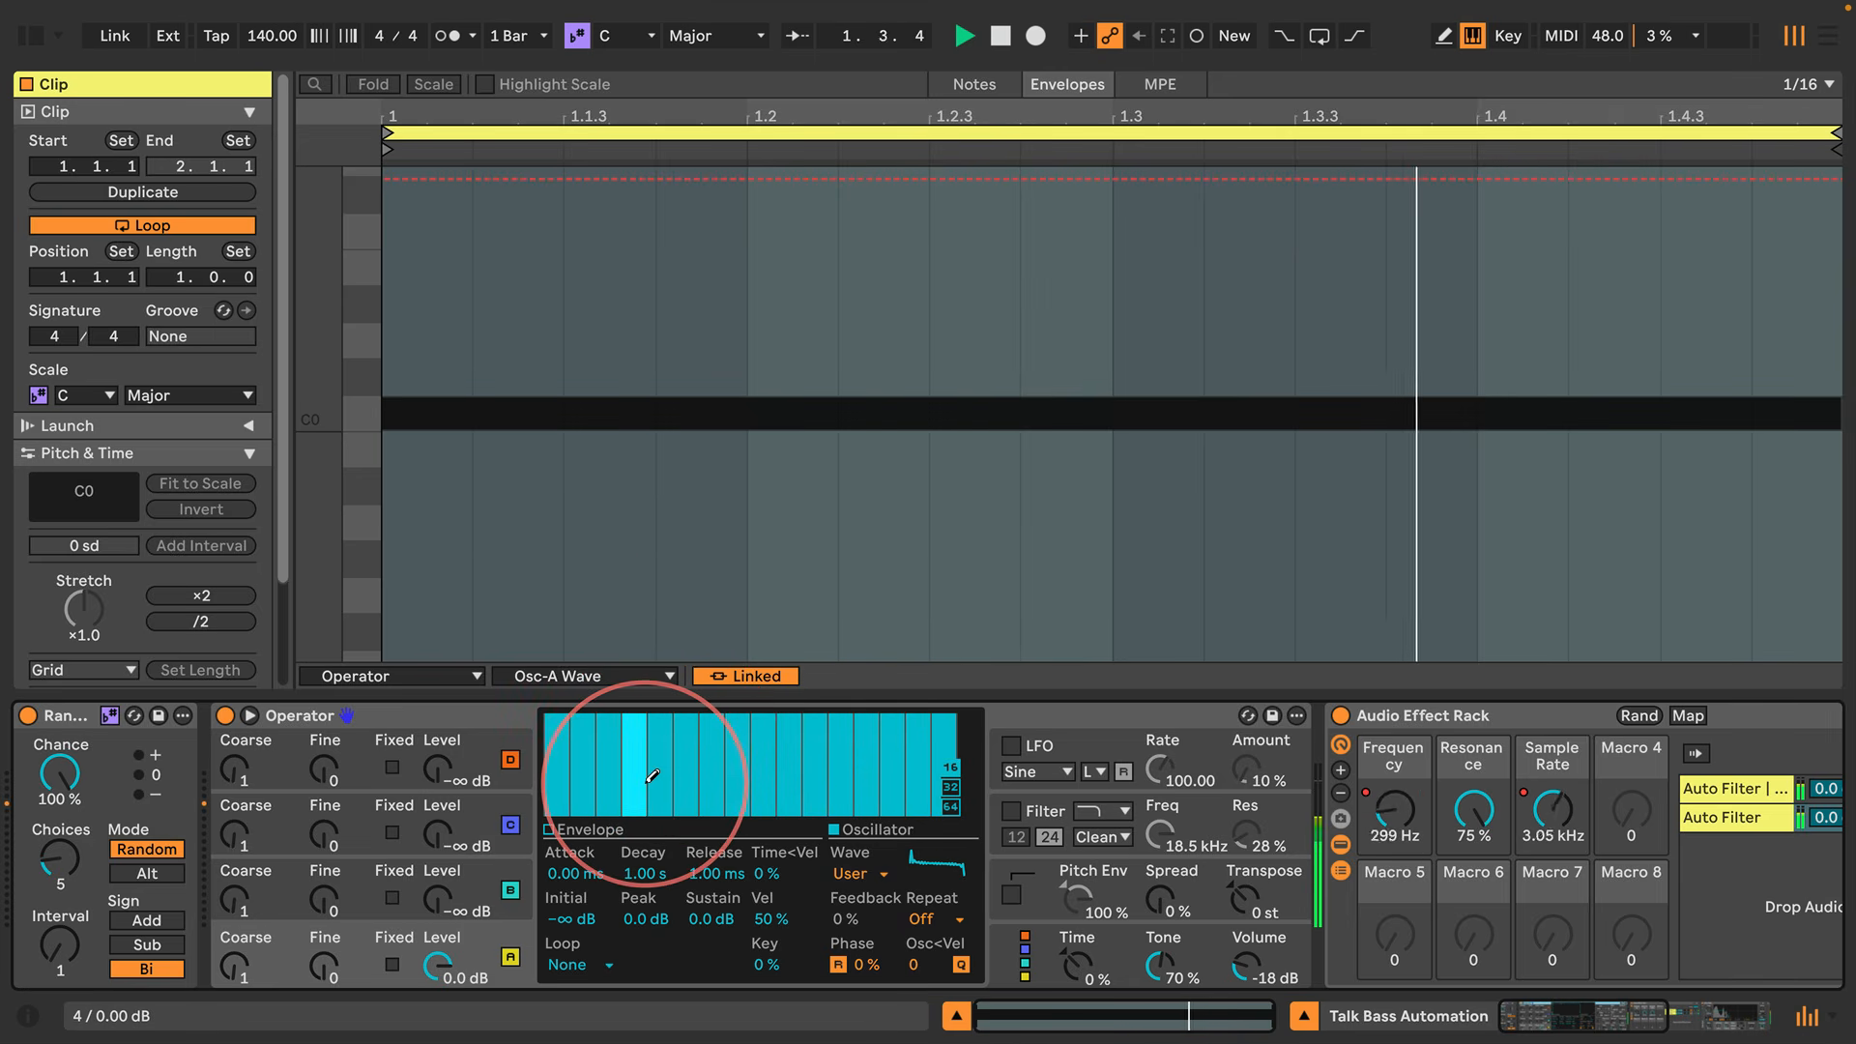
Silence several of the 16 harmonics, play the gapped waveform, and raise them all back to full level
drag(688, 785, 692, 865)
drag(841, 781, 834, 861)
mouse_move(931, 786)
mouse_down()
mouse_move(841, 856)
mouse_move(788, 846)
mouse_move(764, 878)
mouse_up()
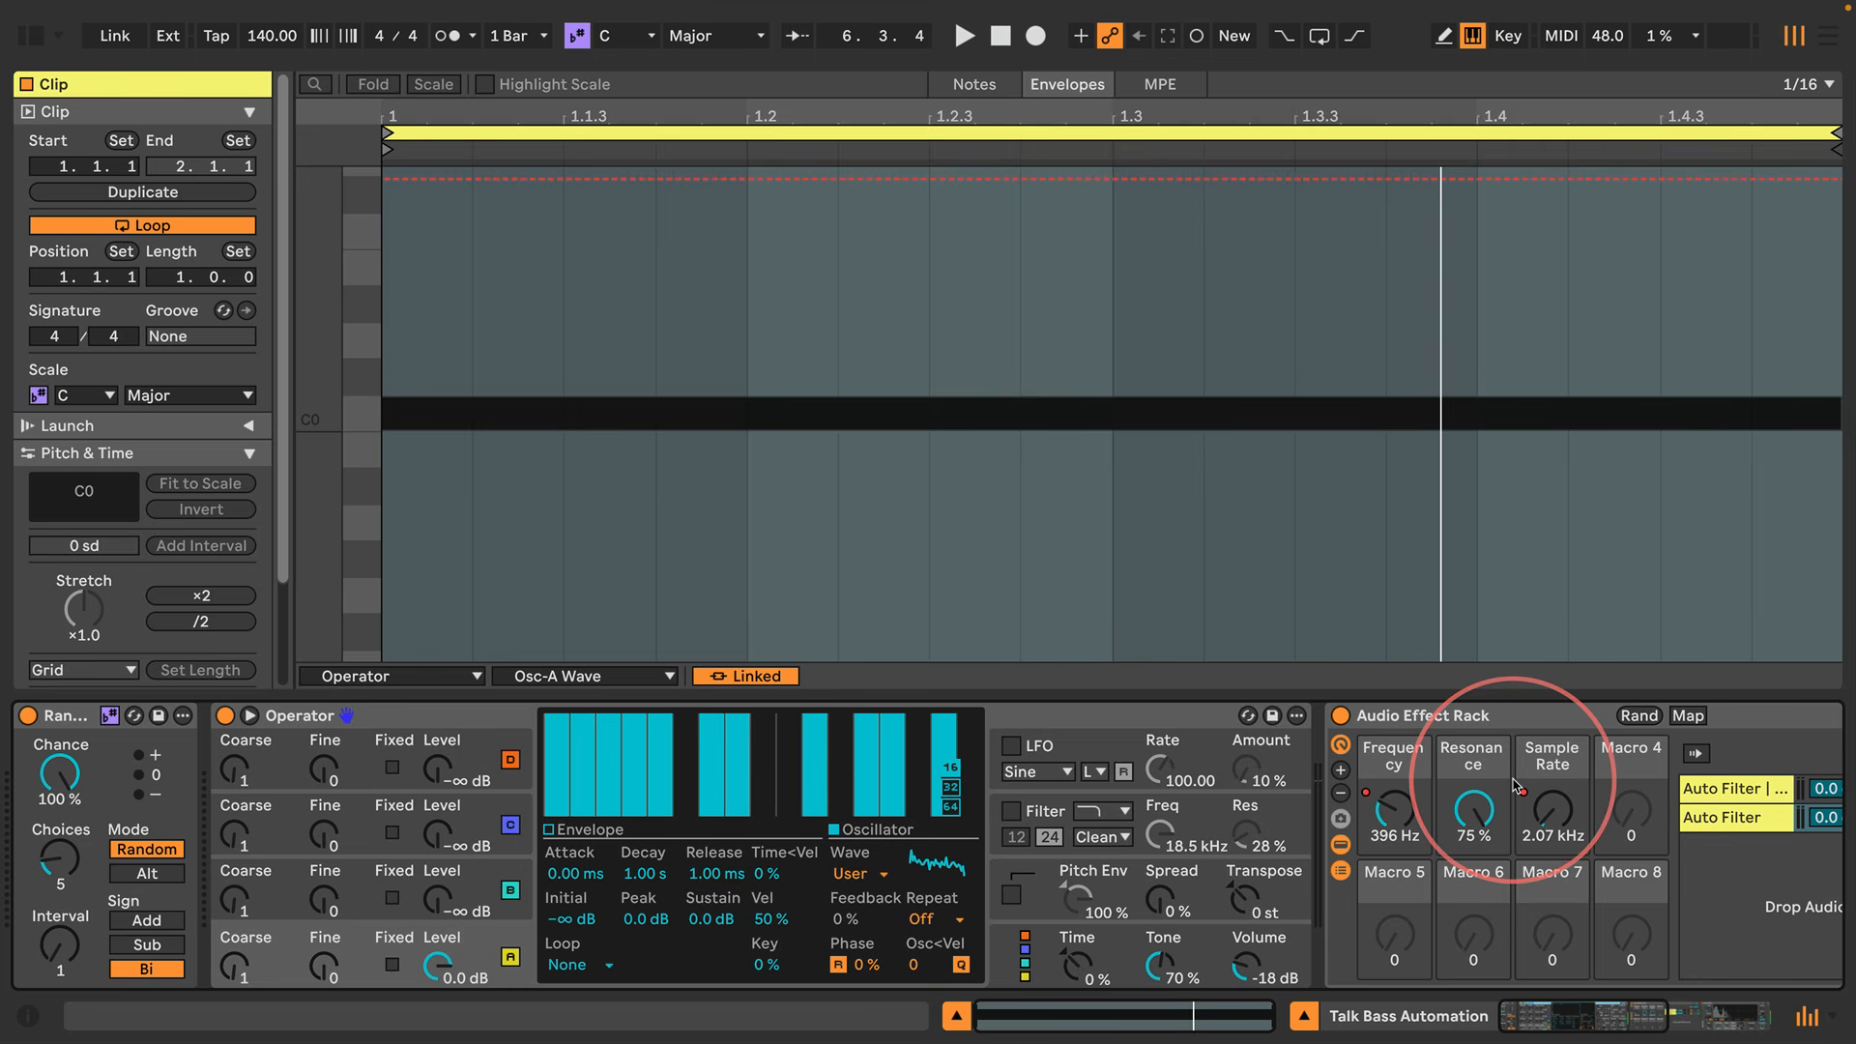
key(space)
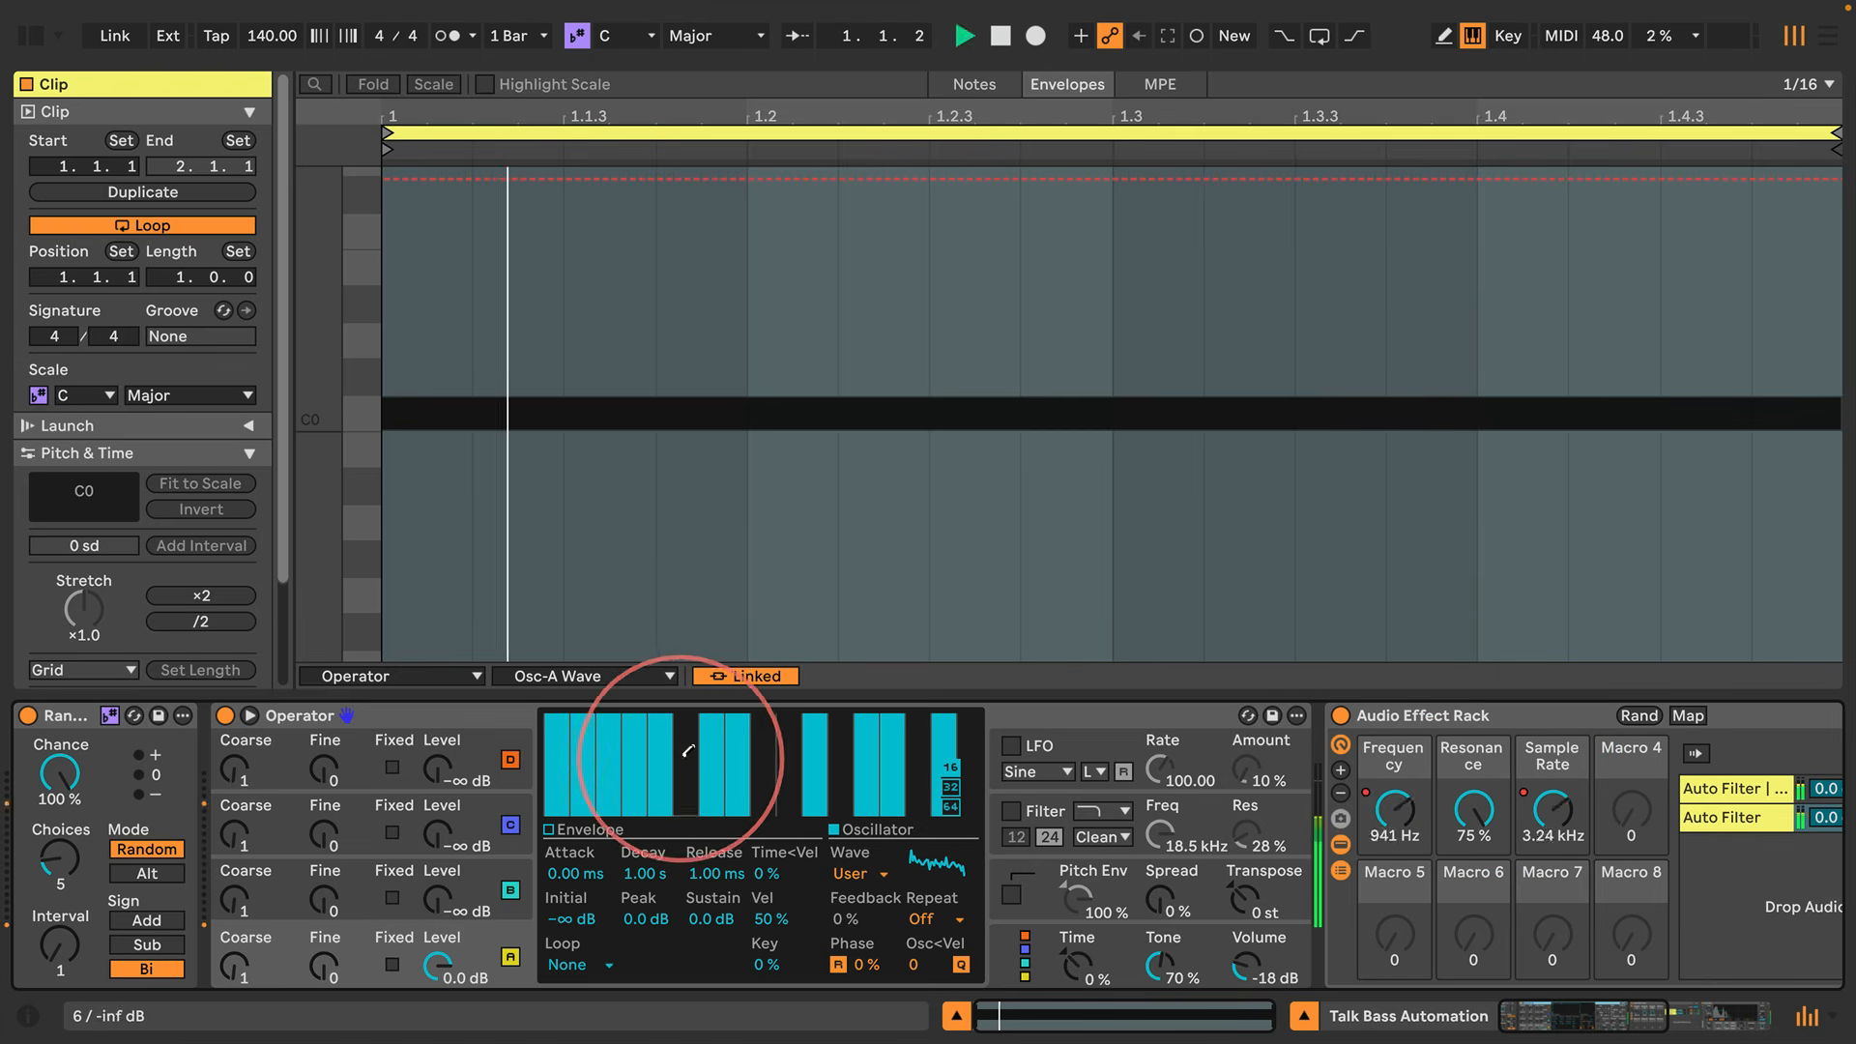
mouse_move(688, 747)
mouse_down()
mouse_move(739, 679)
mouse_move(962, 687)
mouse_up()
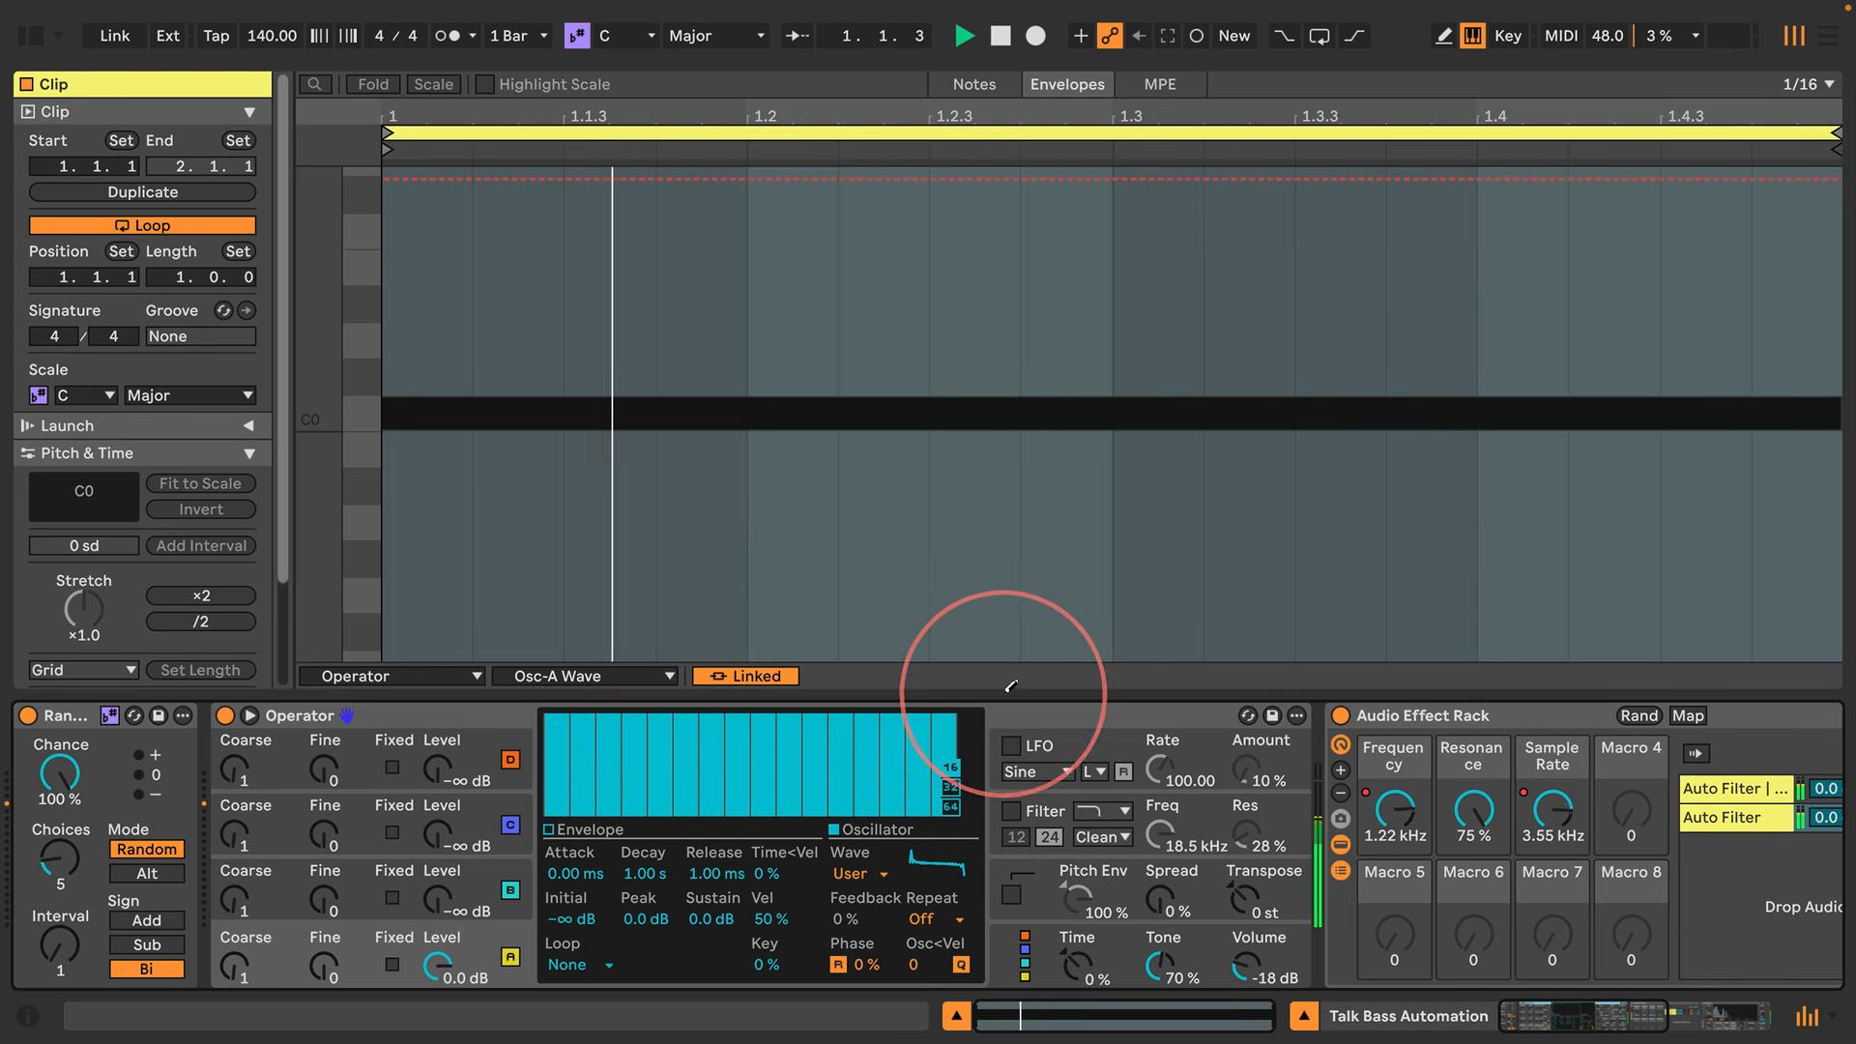
Switch oscillator A's editor to 64 harmonics, raise all of them to full, and silence blocks of the middle and upper harmonics while listening
click(951, 806)
mouse_move(687, 764)
mouse_down()
mouse_move(870, 663)
mouse_move(858, 779)
mouse_up()
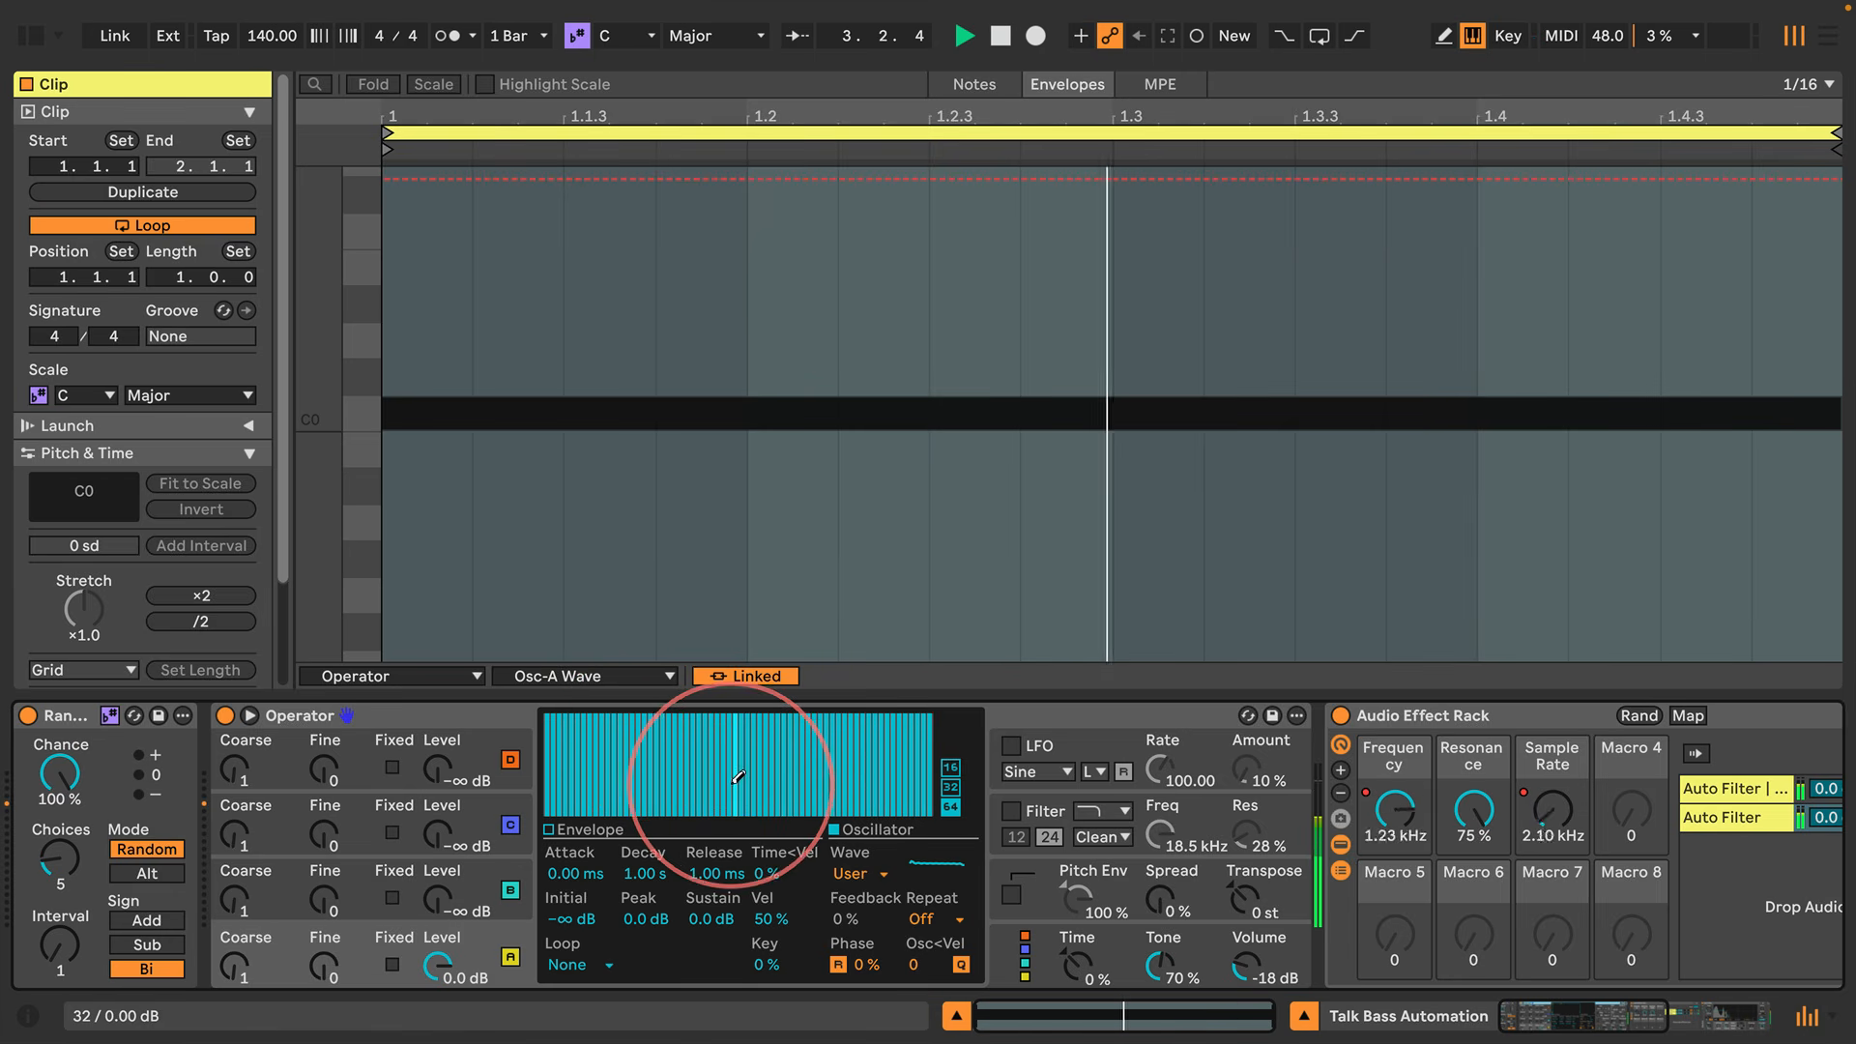
drag(740, 773, 606, 815)
drag(797, 817, 933, 817)
click(781, 817)
drag(791, 873, 785, 875)
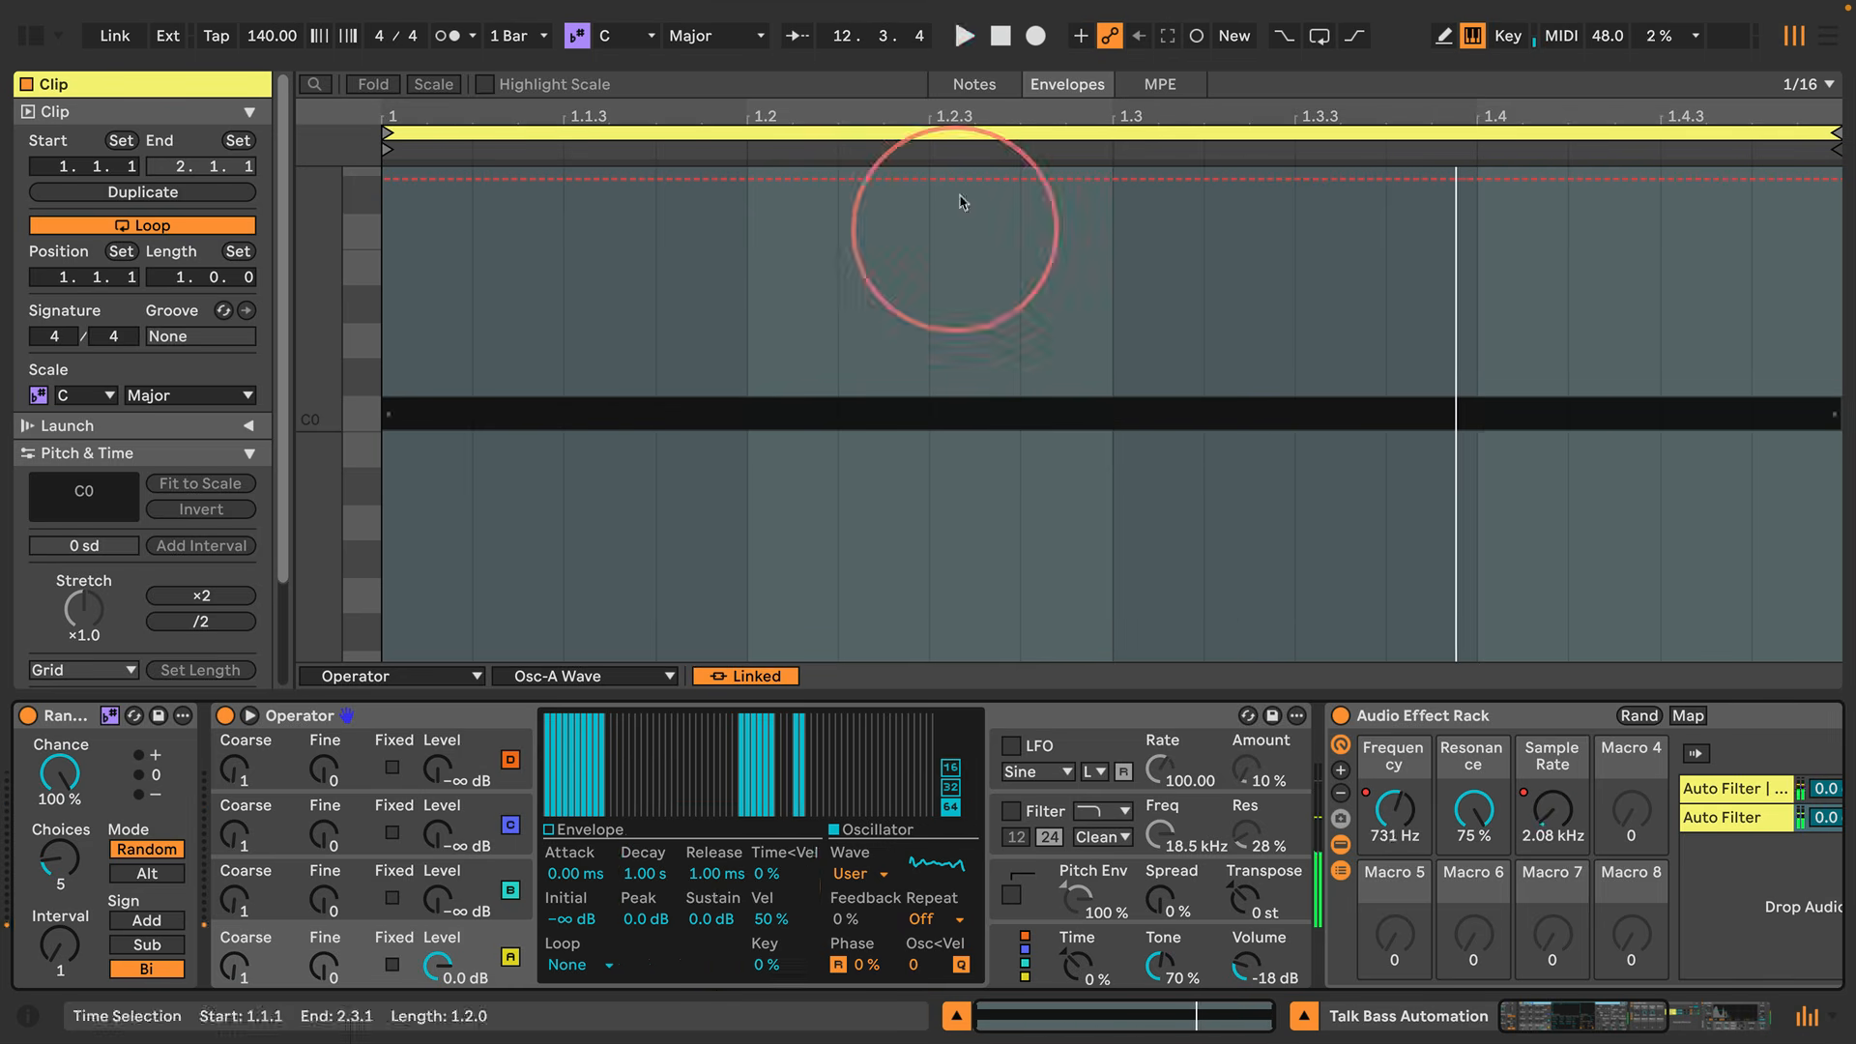
Raise all 64 of oscillator A's harmonics back to full and draw an uneven, arched contour over the middle and upper ones
drag(870, 72, 841, 455)
mouse_move(714, 741)
mouse_down()
mouse_move(610, 677)
mouse_move(638, 705)
mouse_move(821, 754)
mouse_move(653, 730)
mouse_move(551, 743)
mouse_move(895, 667)
mouse_move(777, 624)
mouse_move(535, 725)
mouse_up()
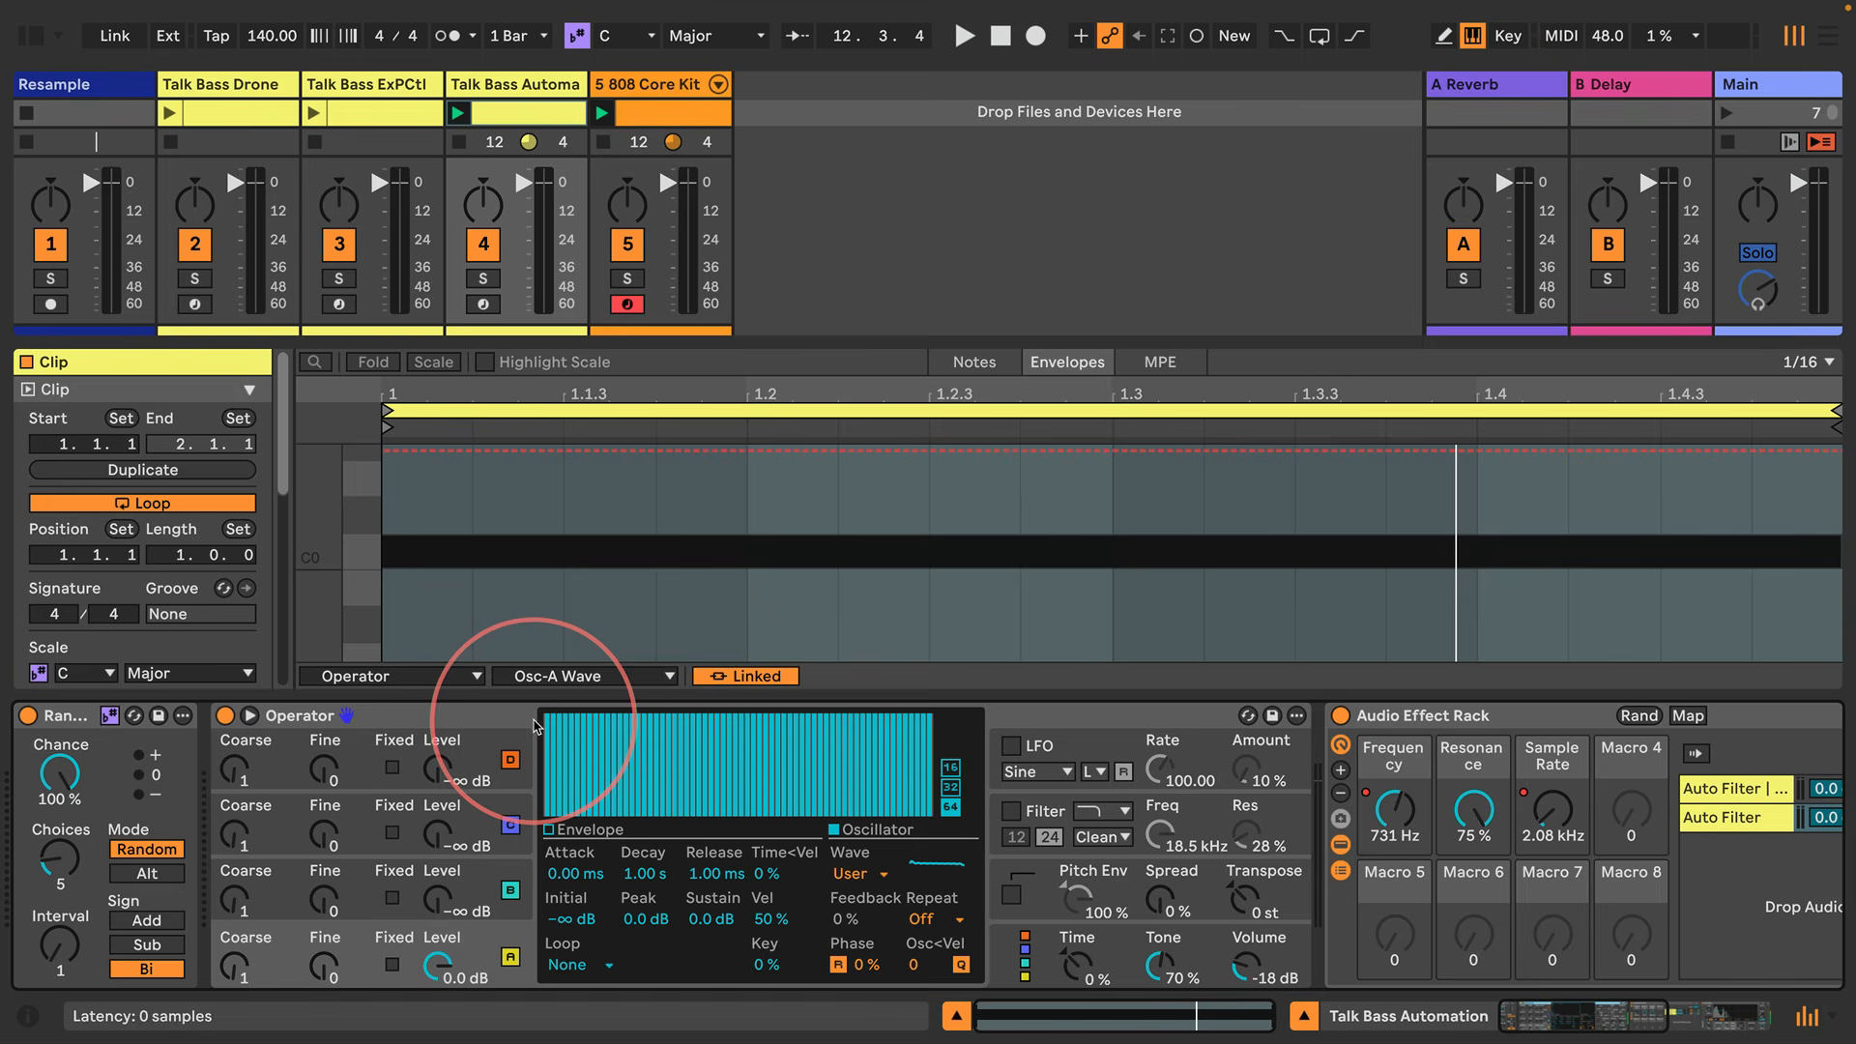
mouse_move(735, 761)
mouse_down()
mouse_move(629, 787)
mouse_move(941, 746)
mouse_move(850, 754)
mouse_move(933, 763)
mouse_up()
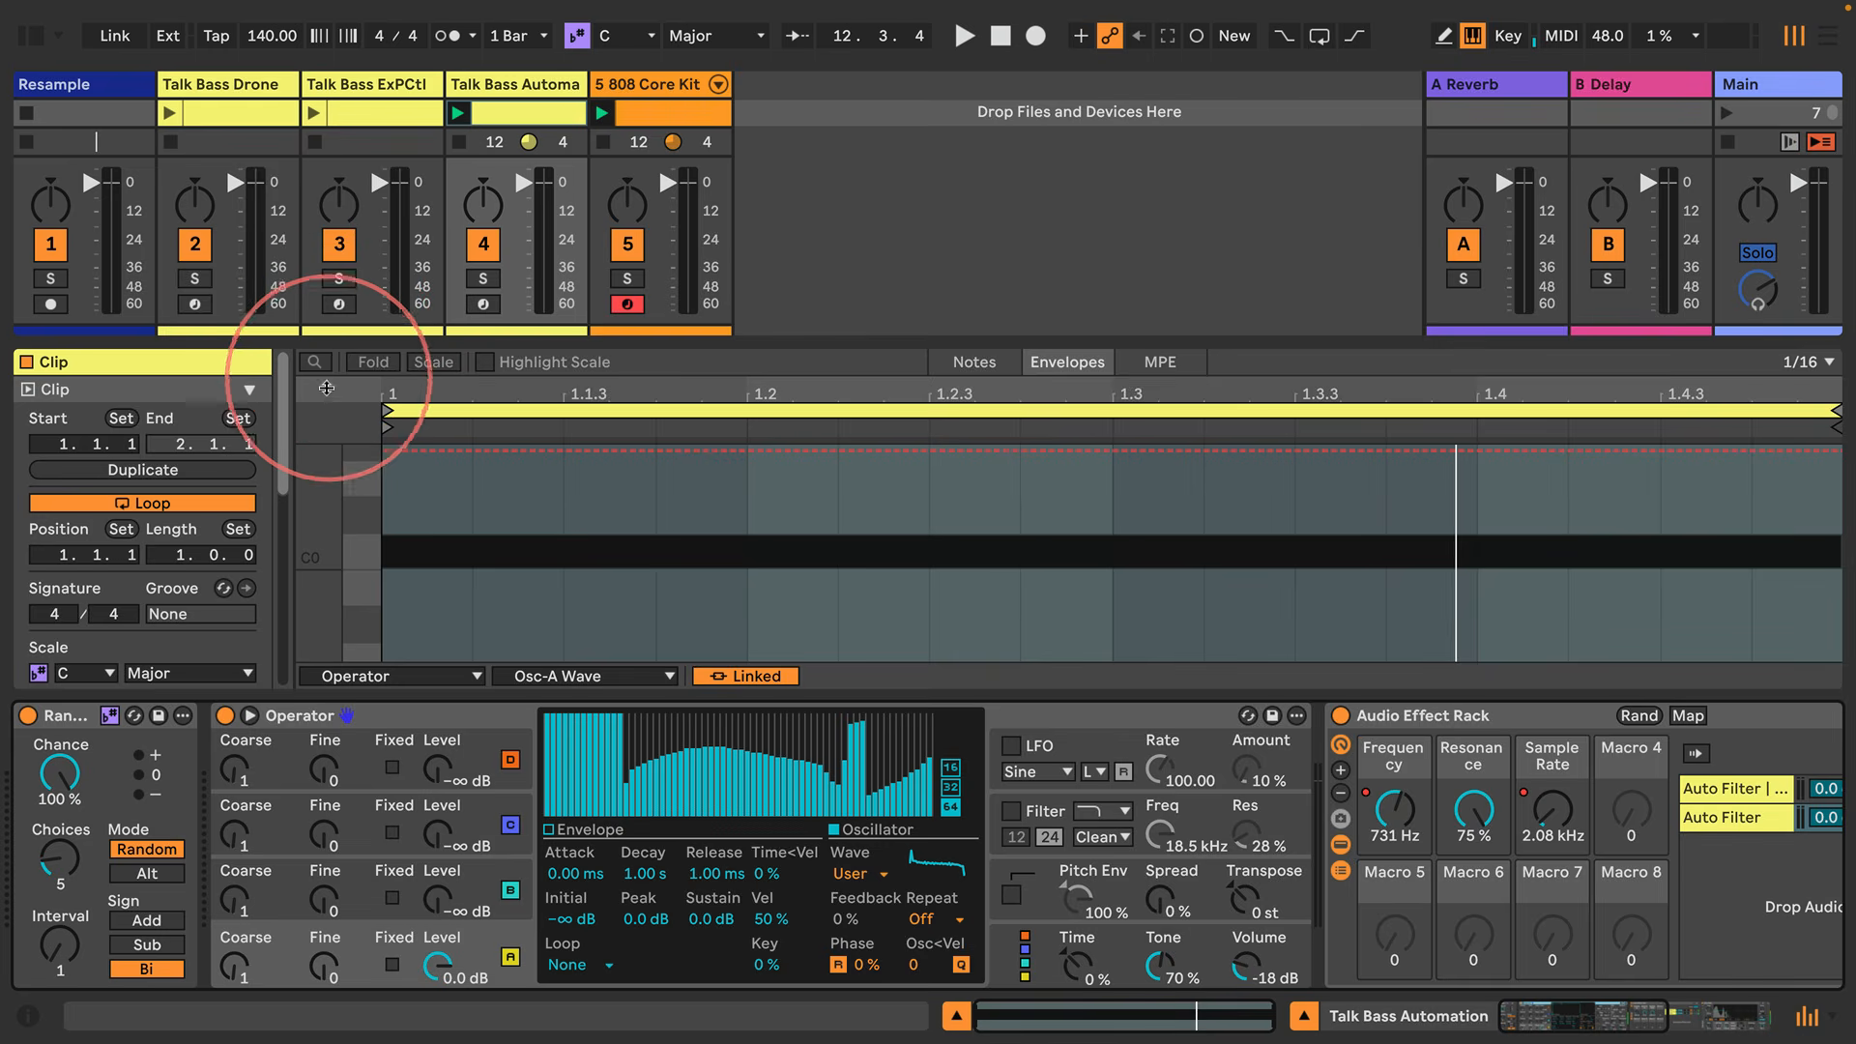
Launch the clip on the Talk Bass ExPCtl track and unfold that track's Operator device
click(241, 87)
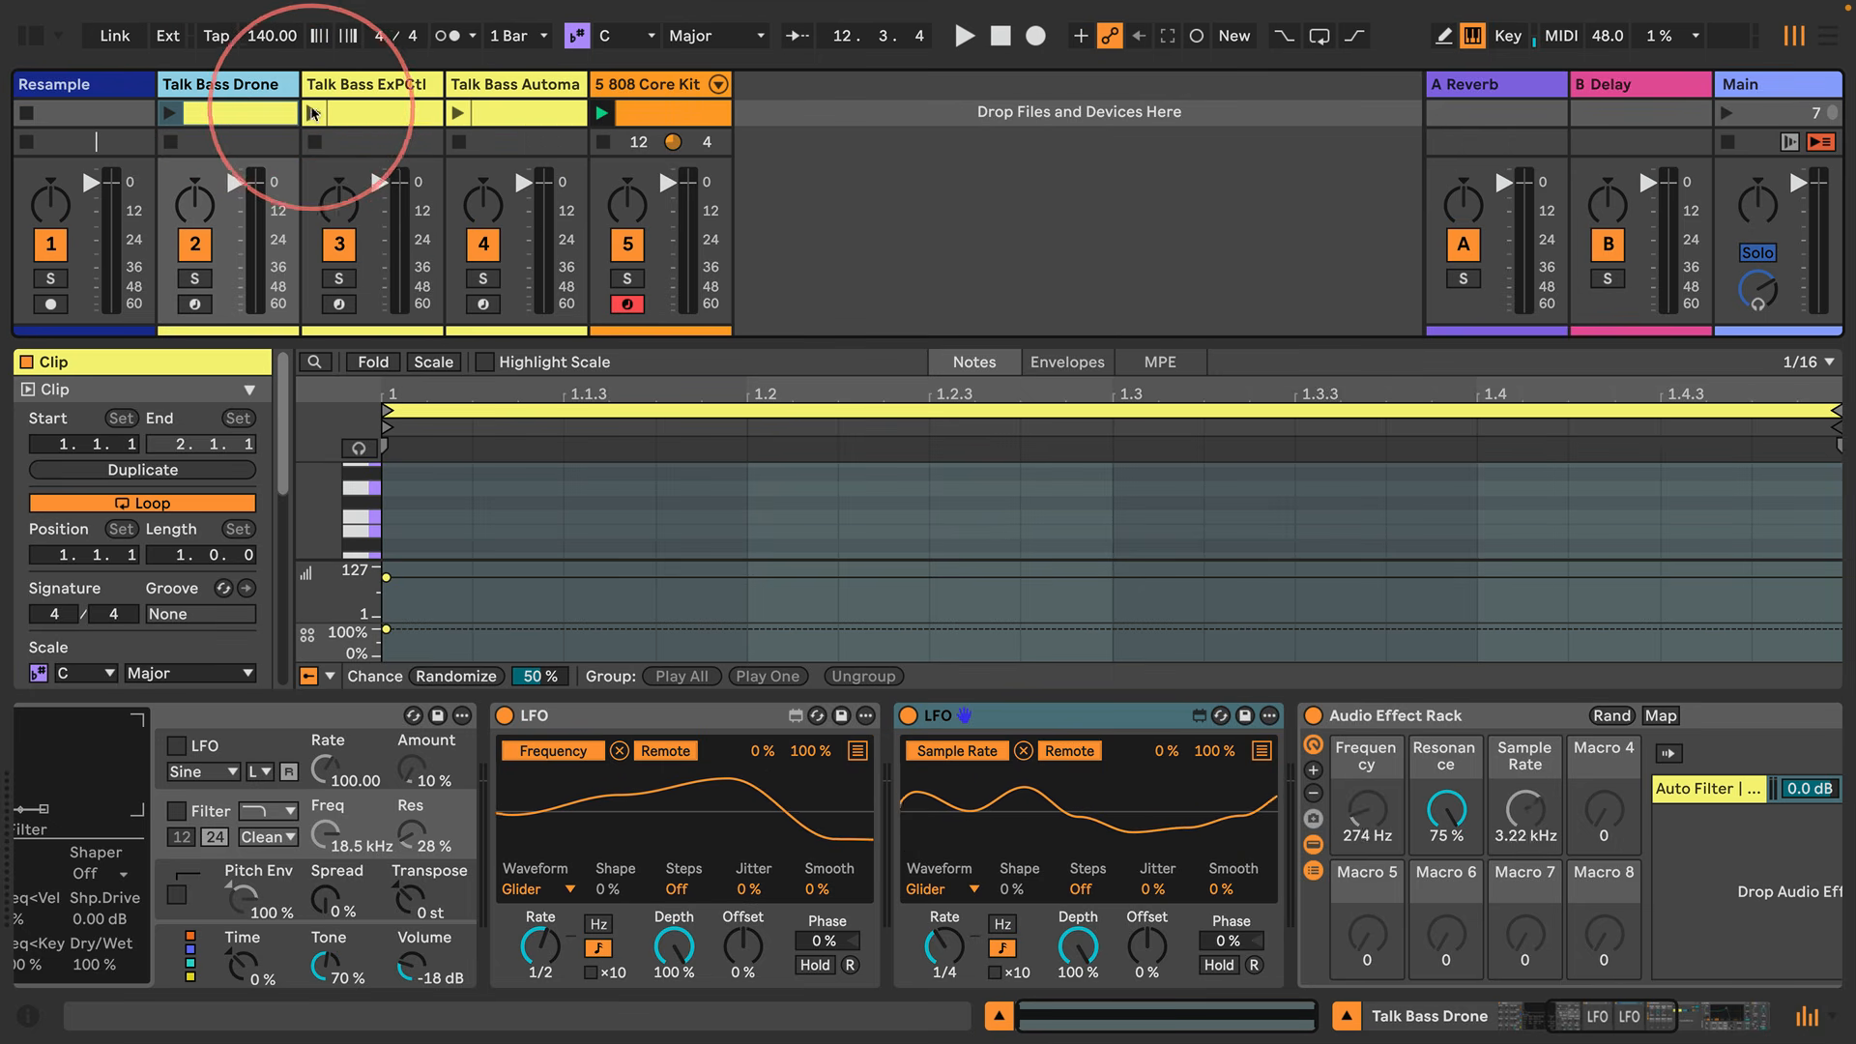
click(314, 113)
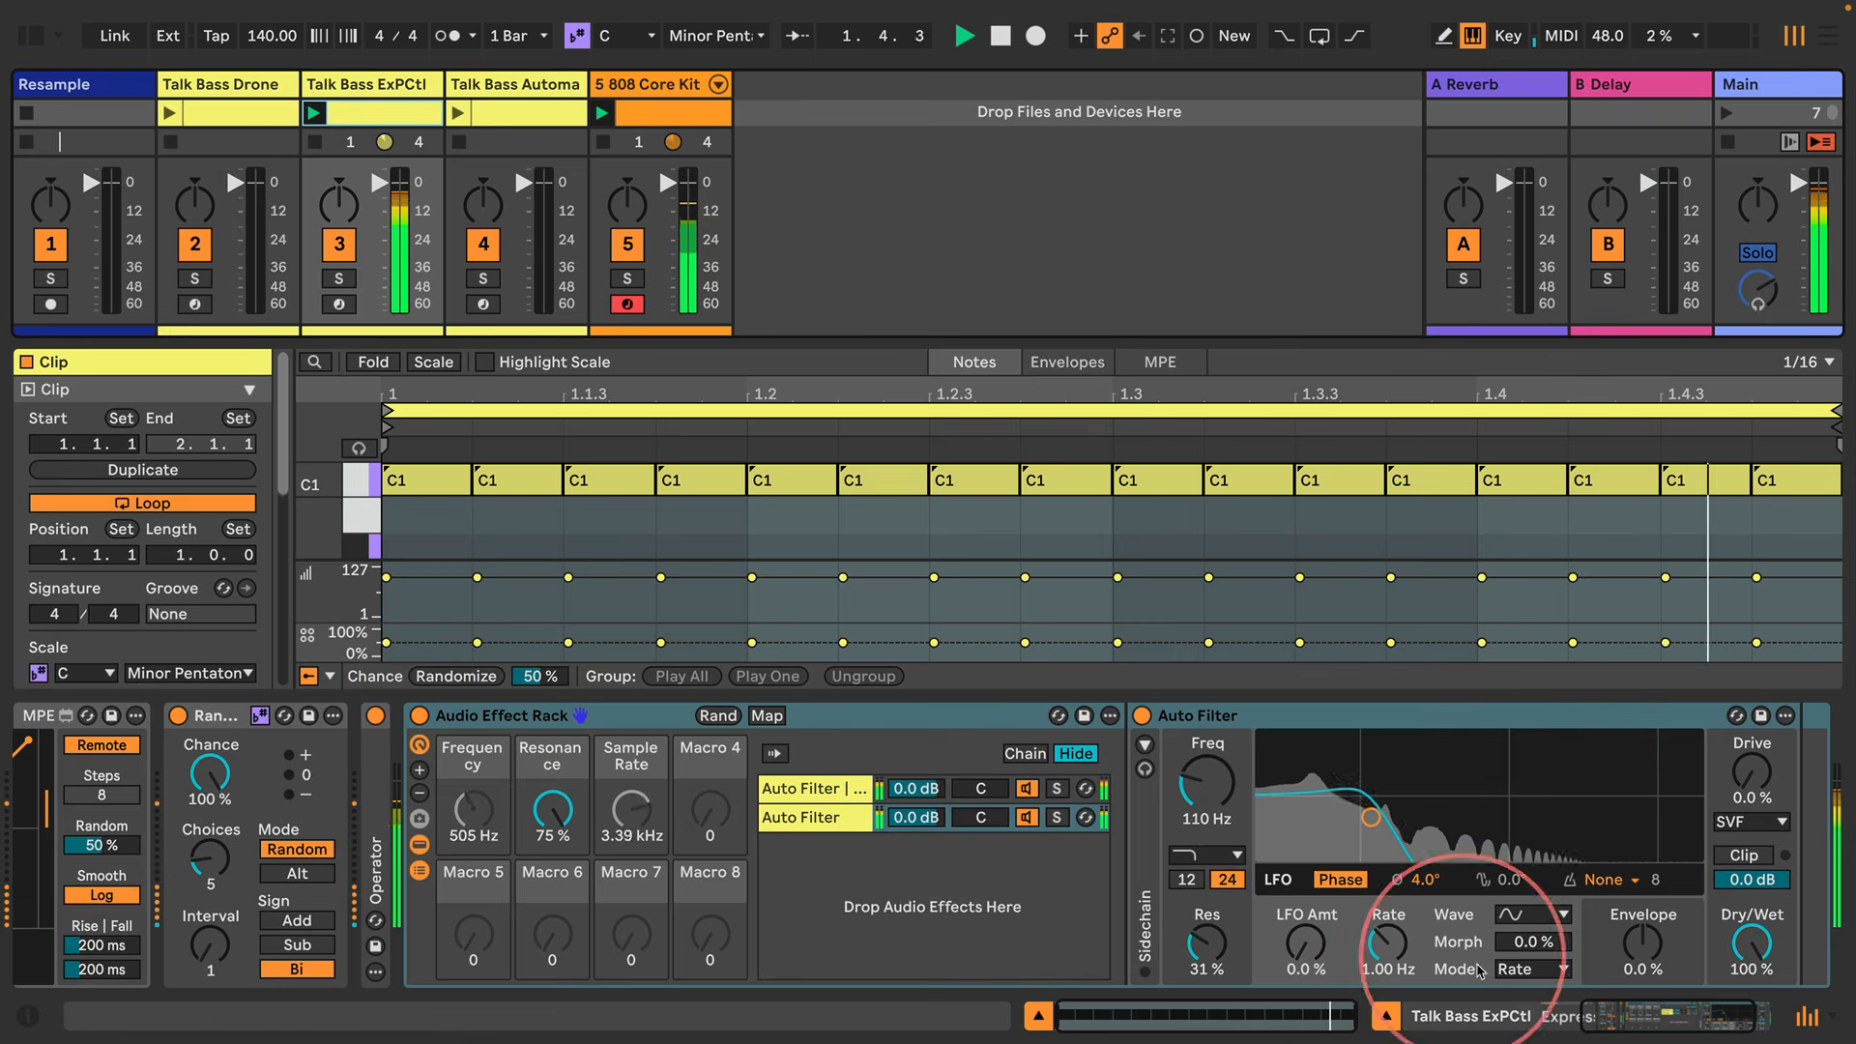
click(1566, 1015)
double_click(774, 866)
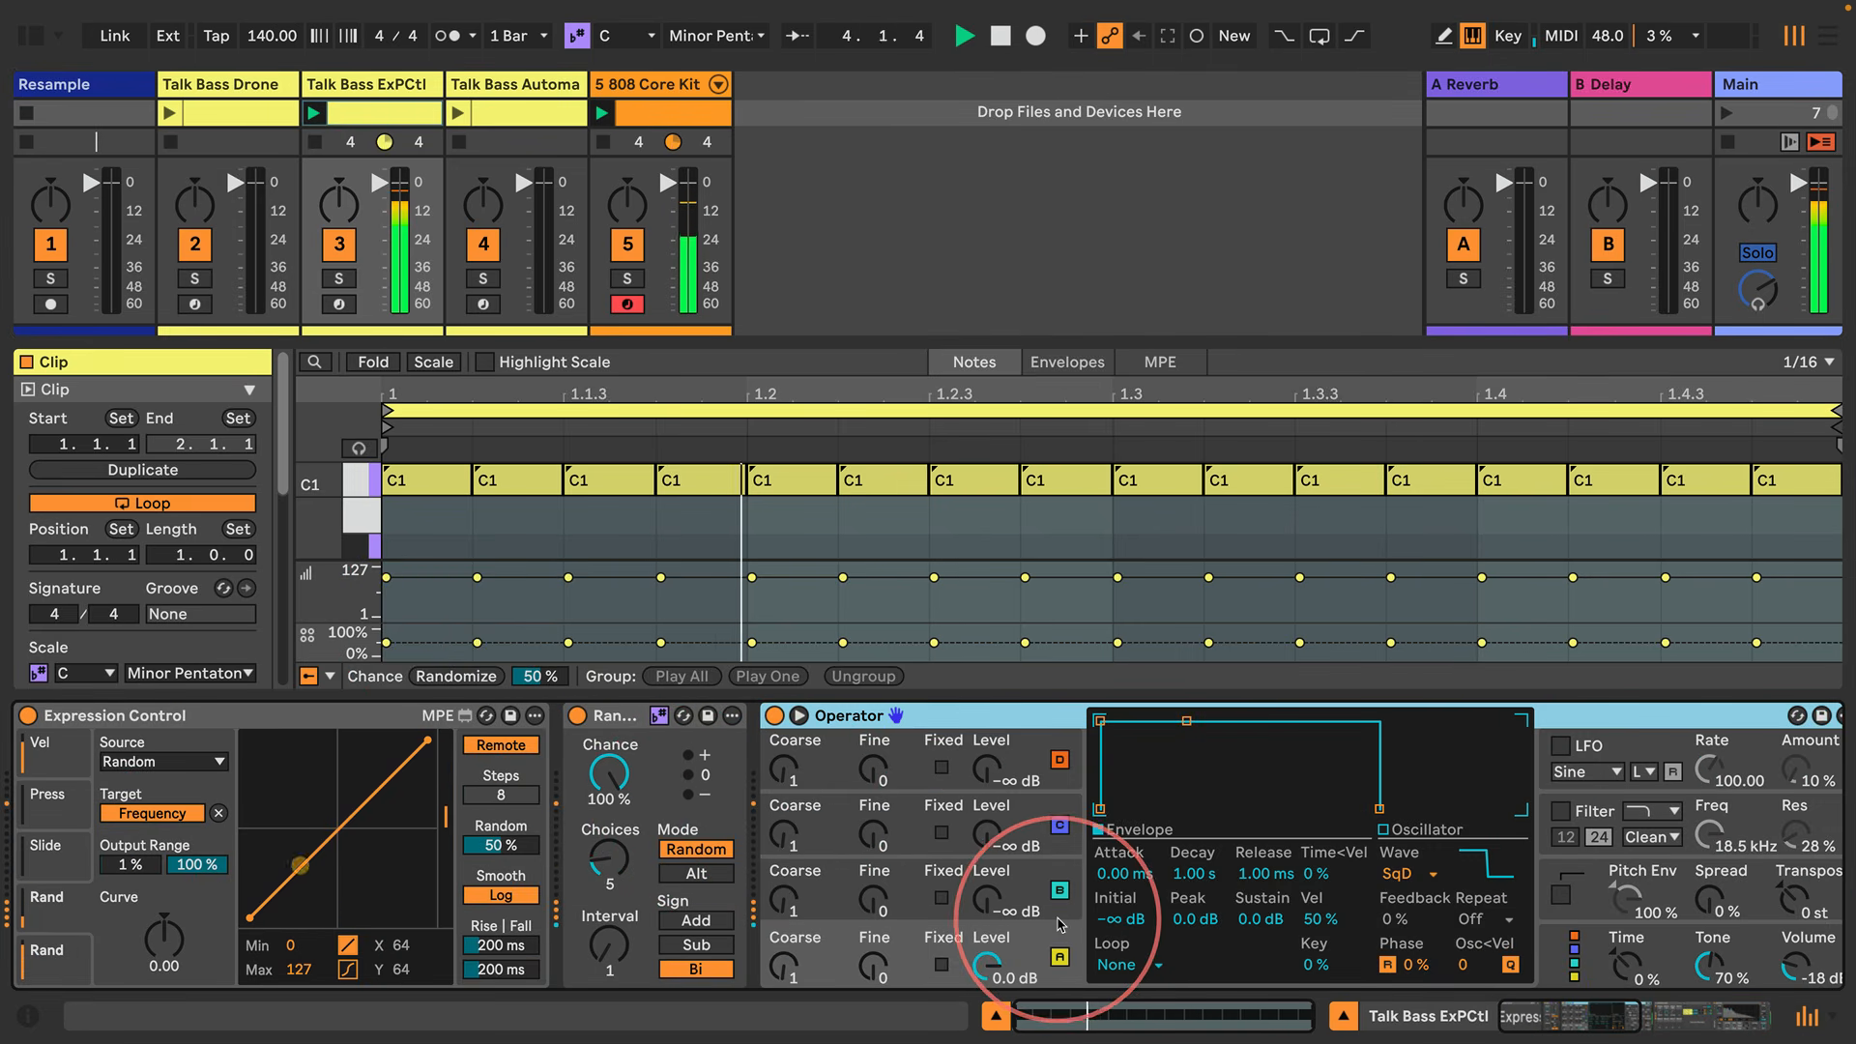
Raise all 64 of oscillator A's harmonics to full level on Talk Bass ExPCtl and set Repeat to 1
click(1397, 862)
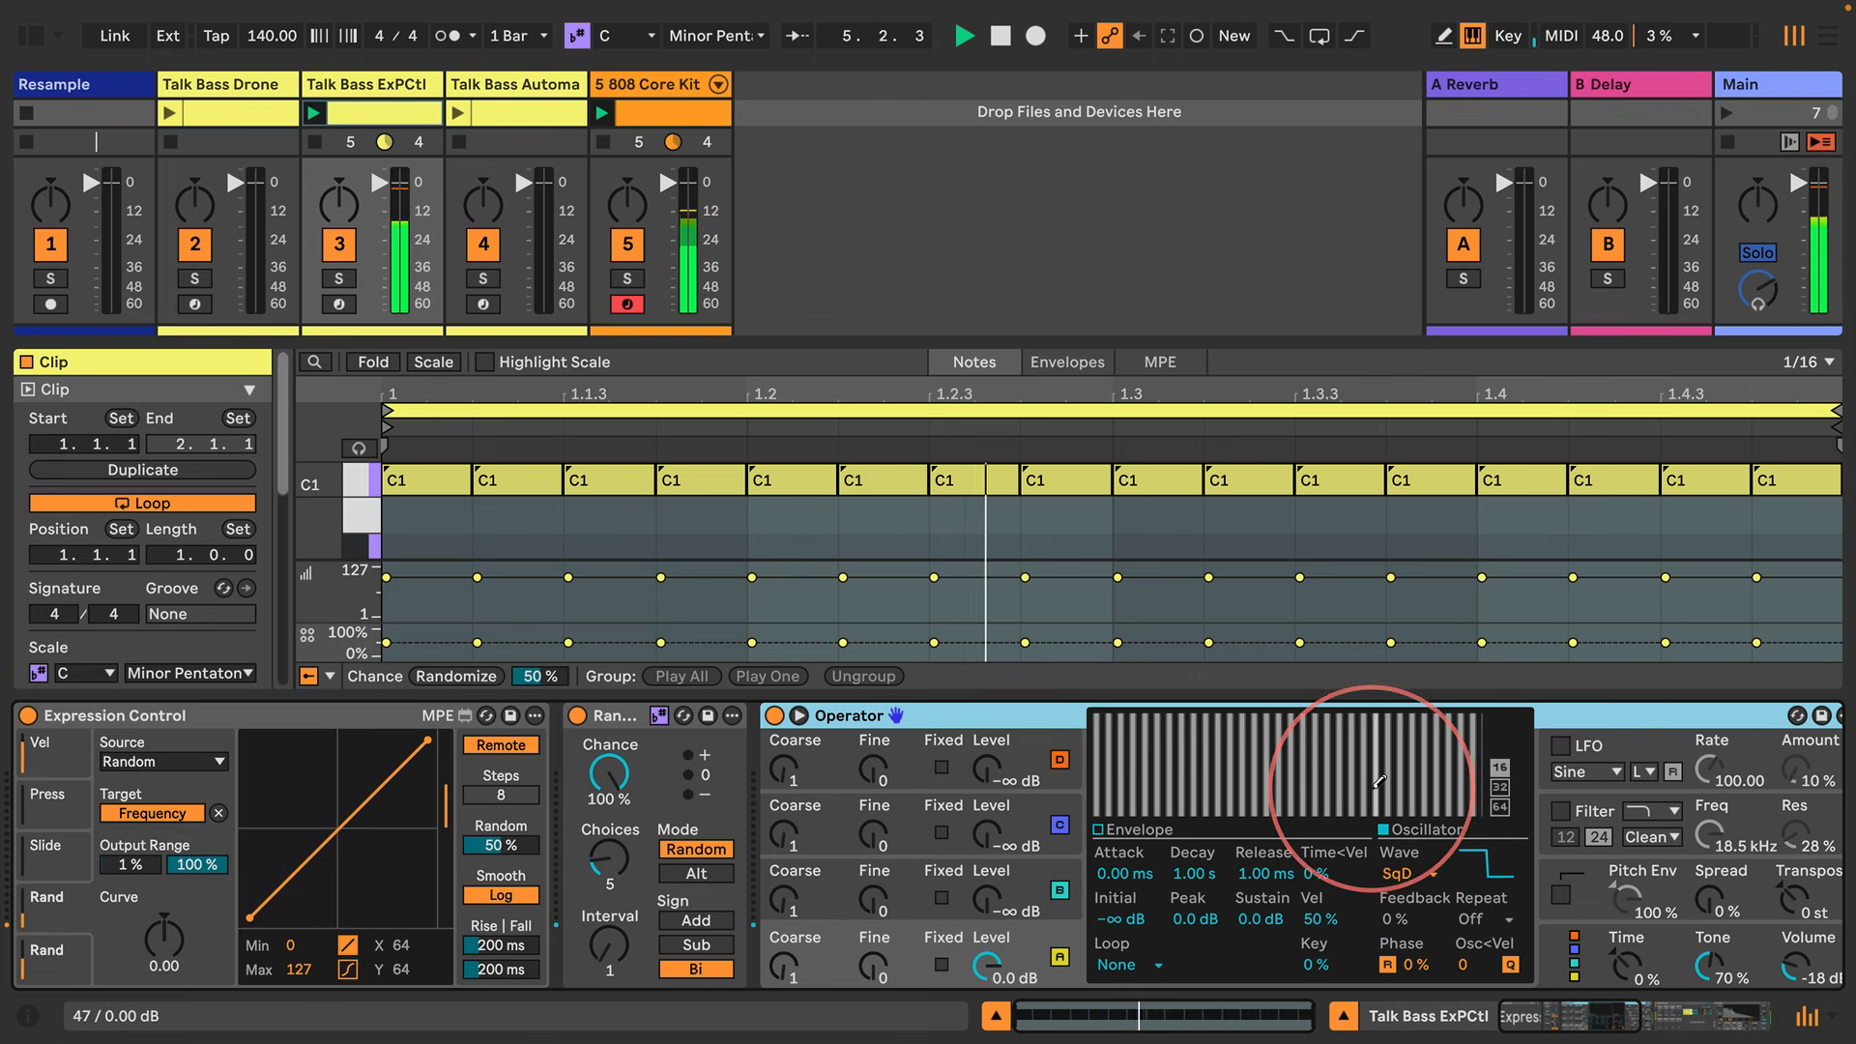
mouse_move(1378, 781)
mouse_down()
mouse_move(1334, 745)
mouse_move(1263, 787)
mouse_move(1243, 684)
mouse_move(1118, 953)
mouse_move(1367, 953)
mouse_move(1316, 617)
mouse_move(1518, 615)
mouse_move(1206, 648)
mouse_move(1127, 585)
mouse_move(1112, 643)
mouse_up()
click(1471, 918)
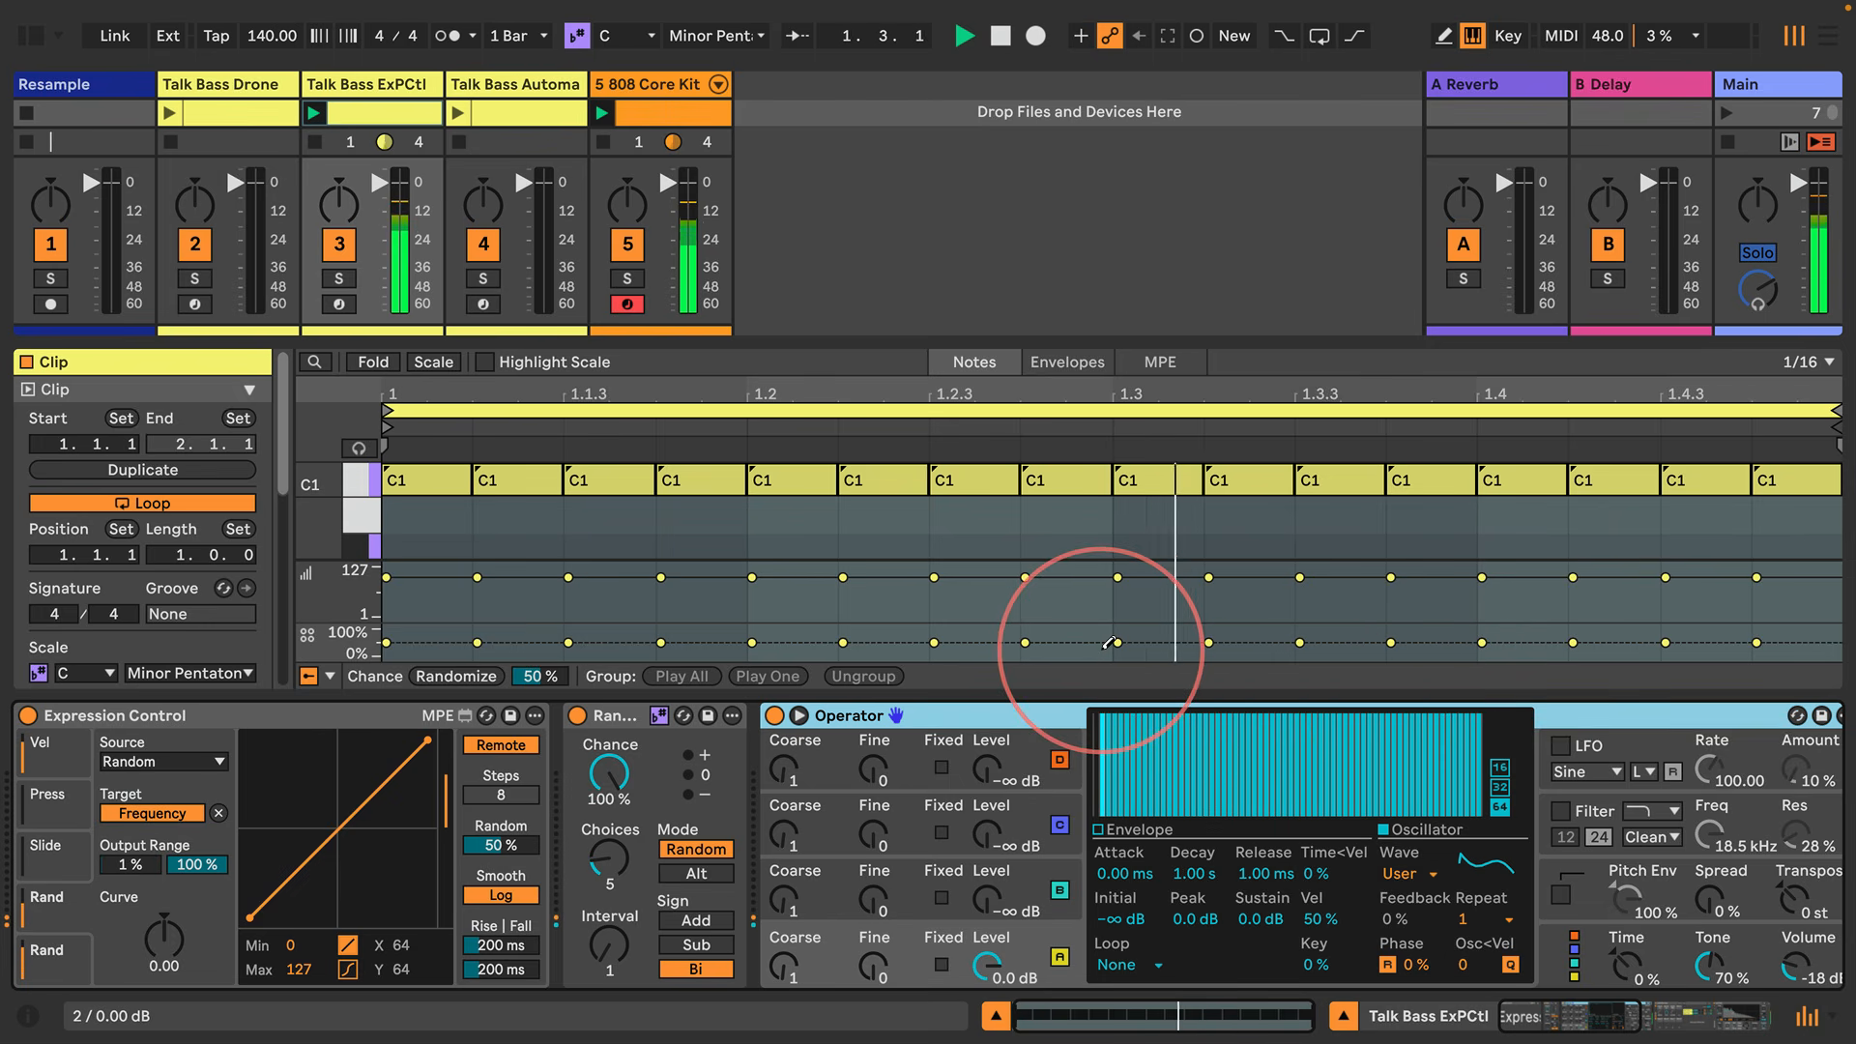
click(1107, 644)
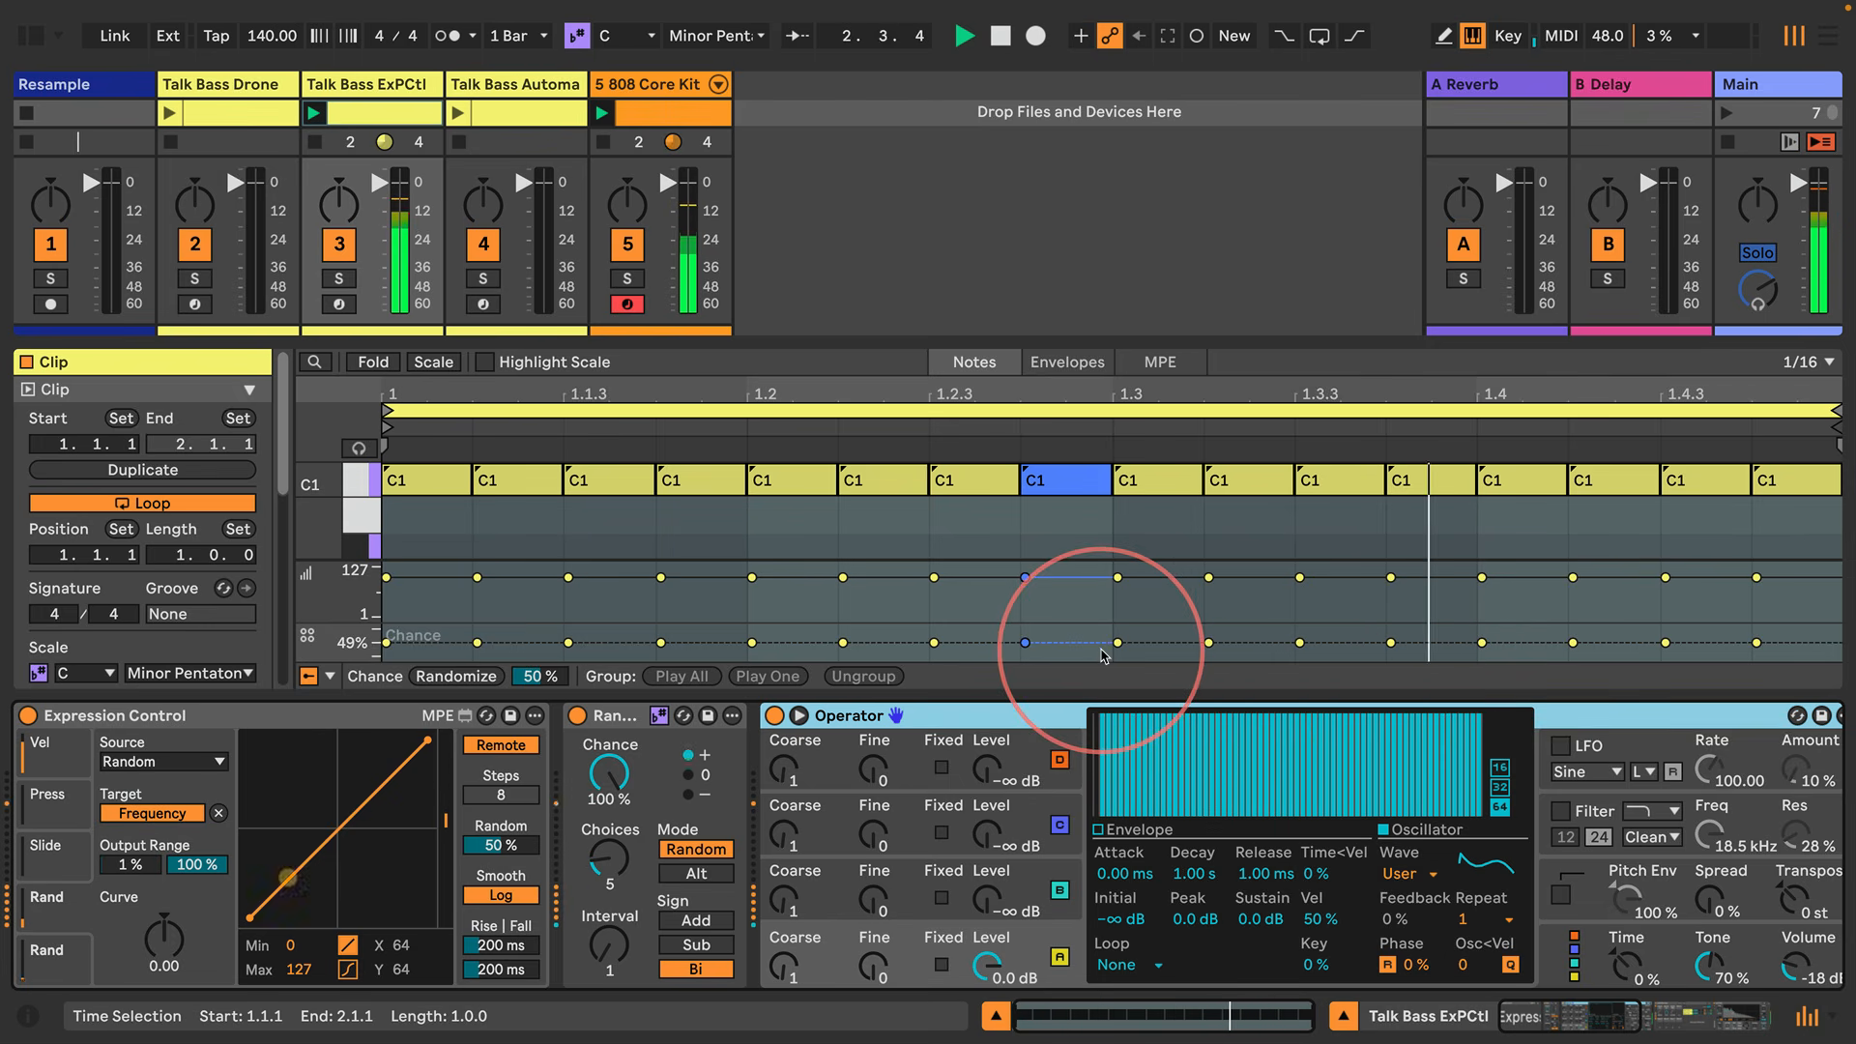
Carve a curved dip into oscillator A's harmonics, listen to it, and replace the waveform with Square 3
drag(1528, 1012, 1561, 1018)
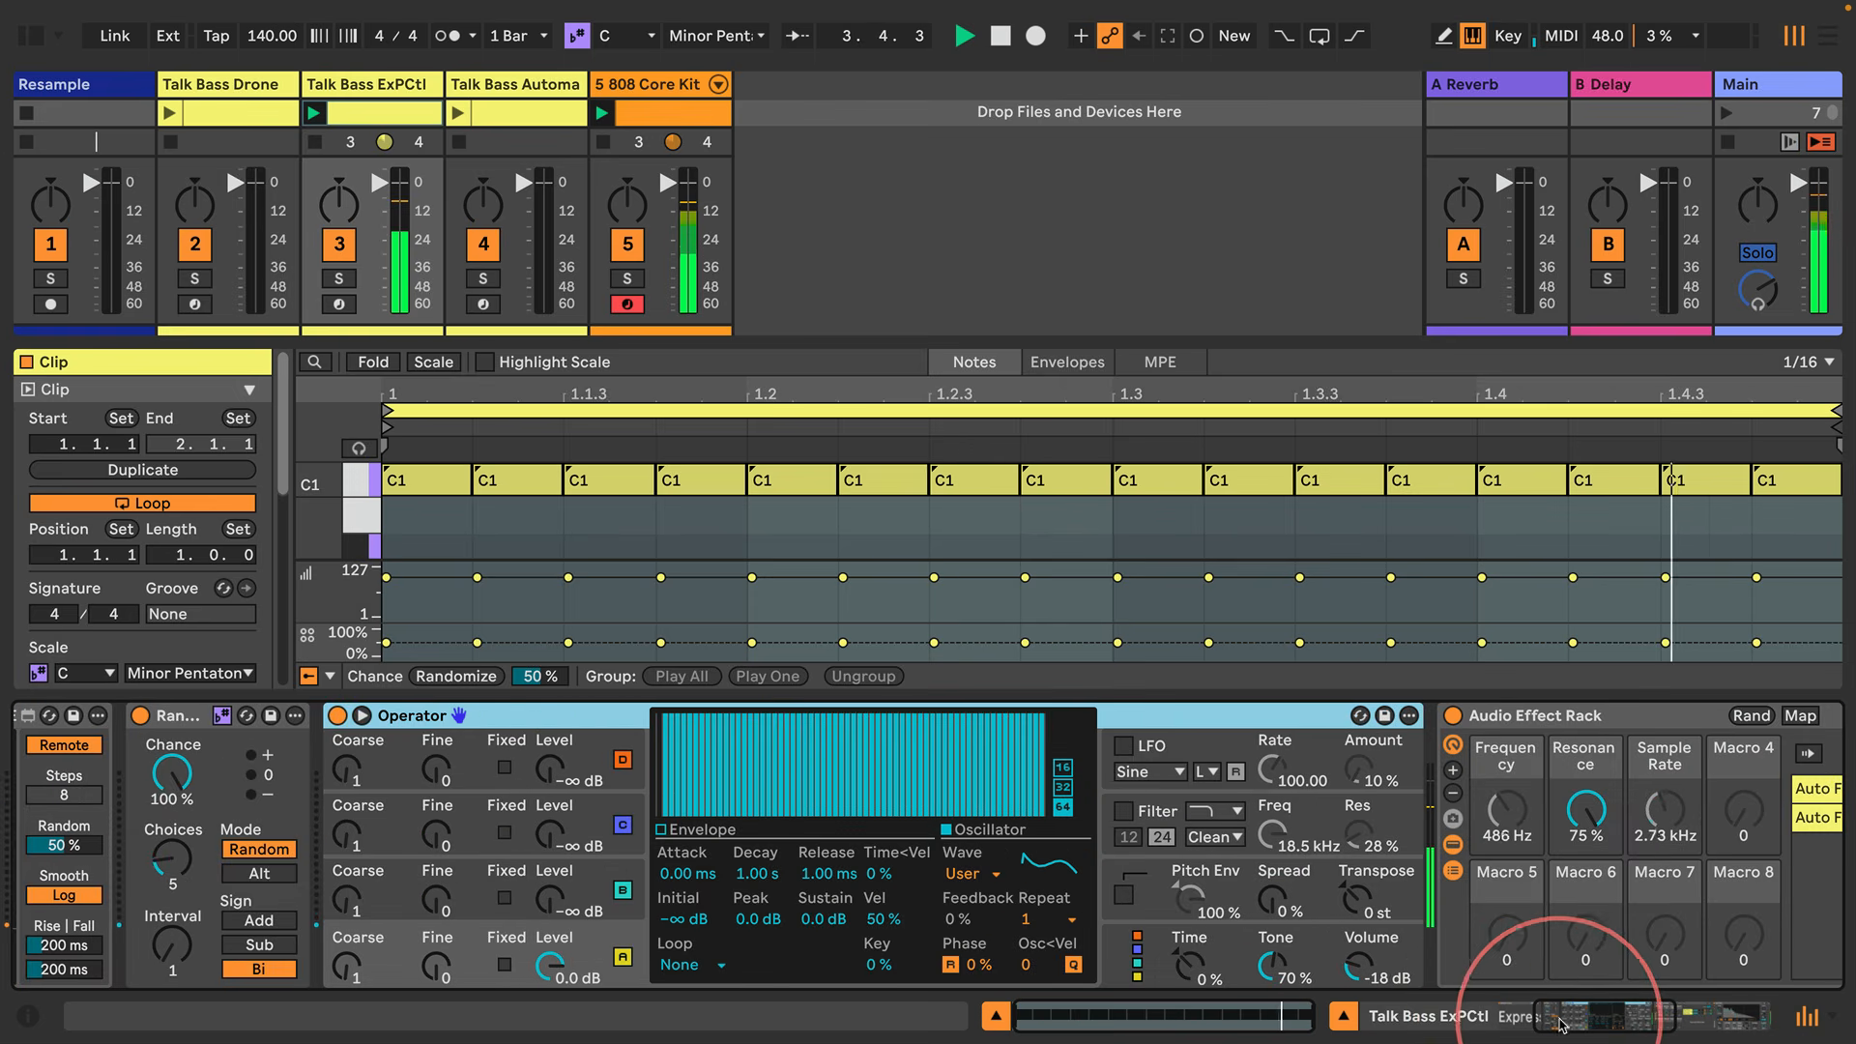
drag(917, 759, 759, 773)
click(962, 873)
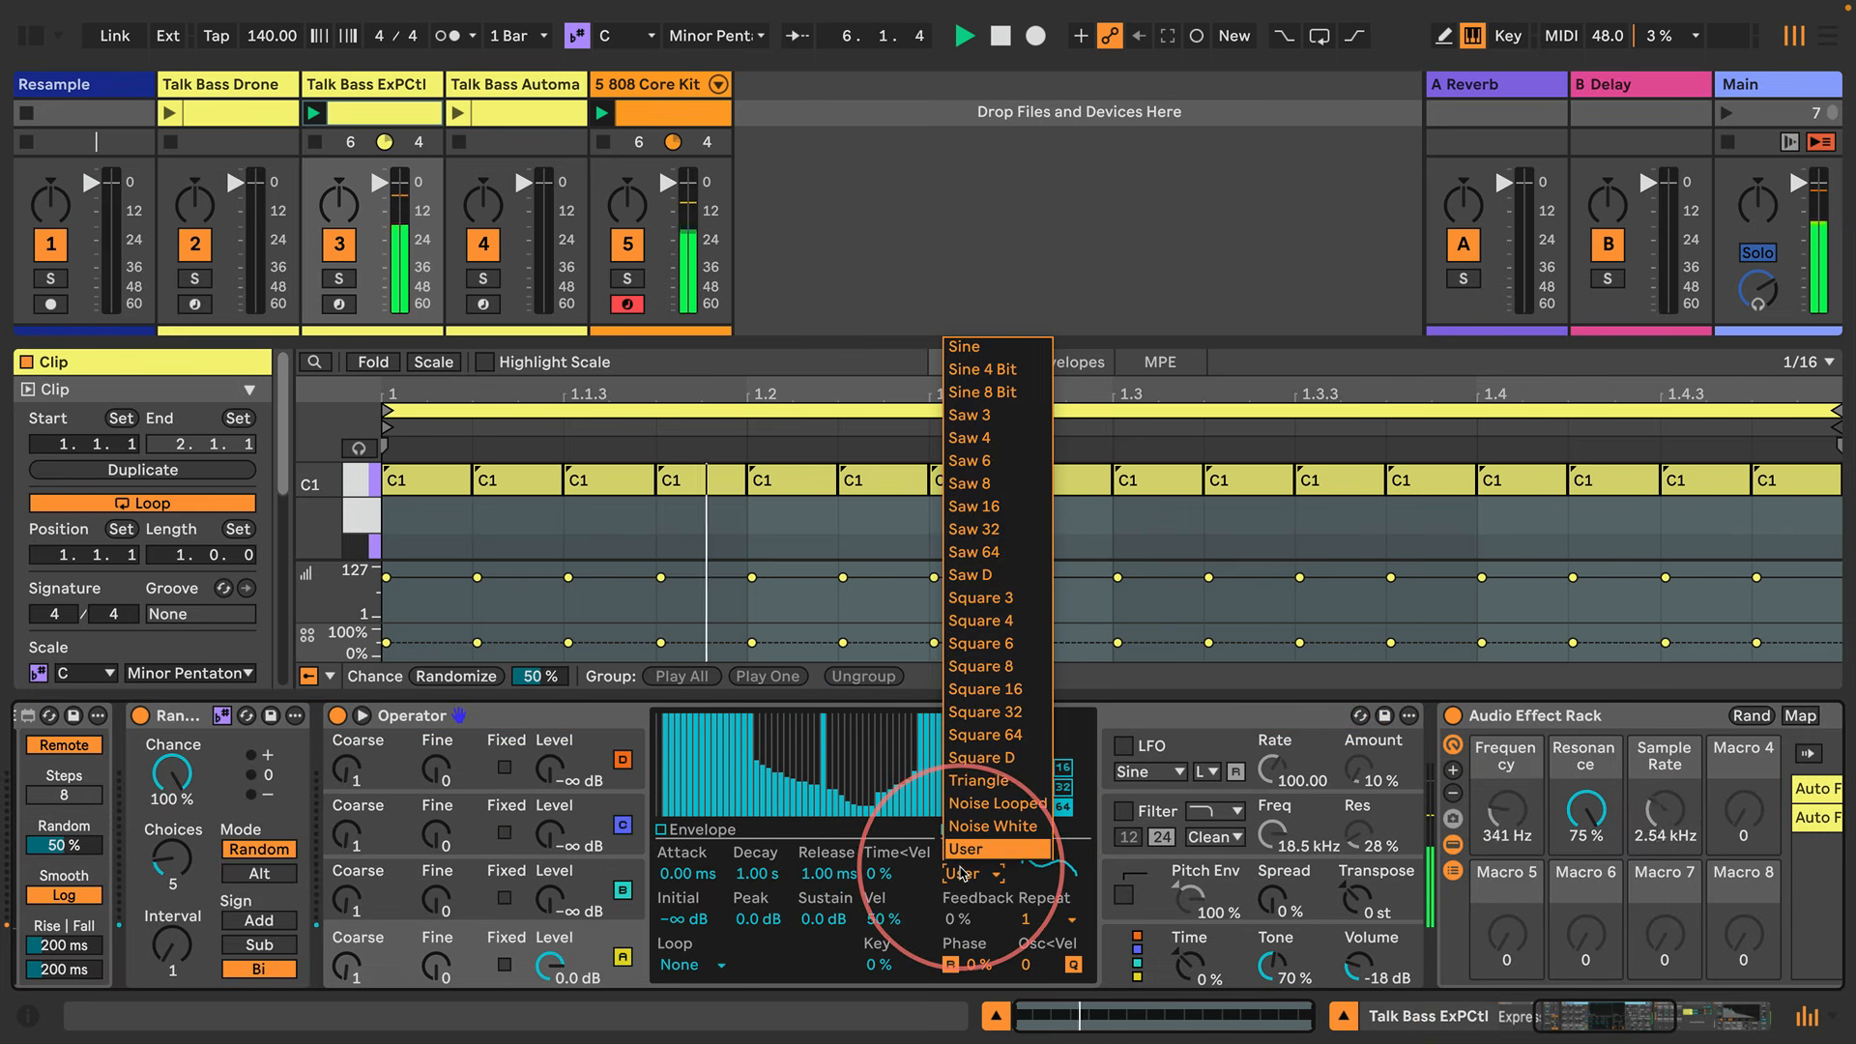
click(1008, 601)
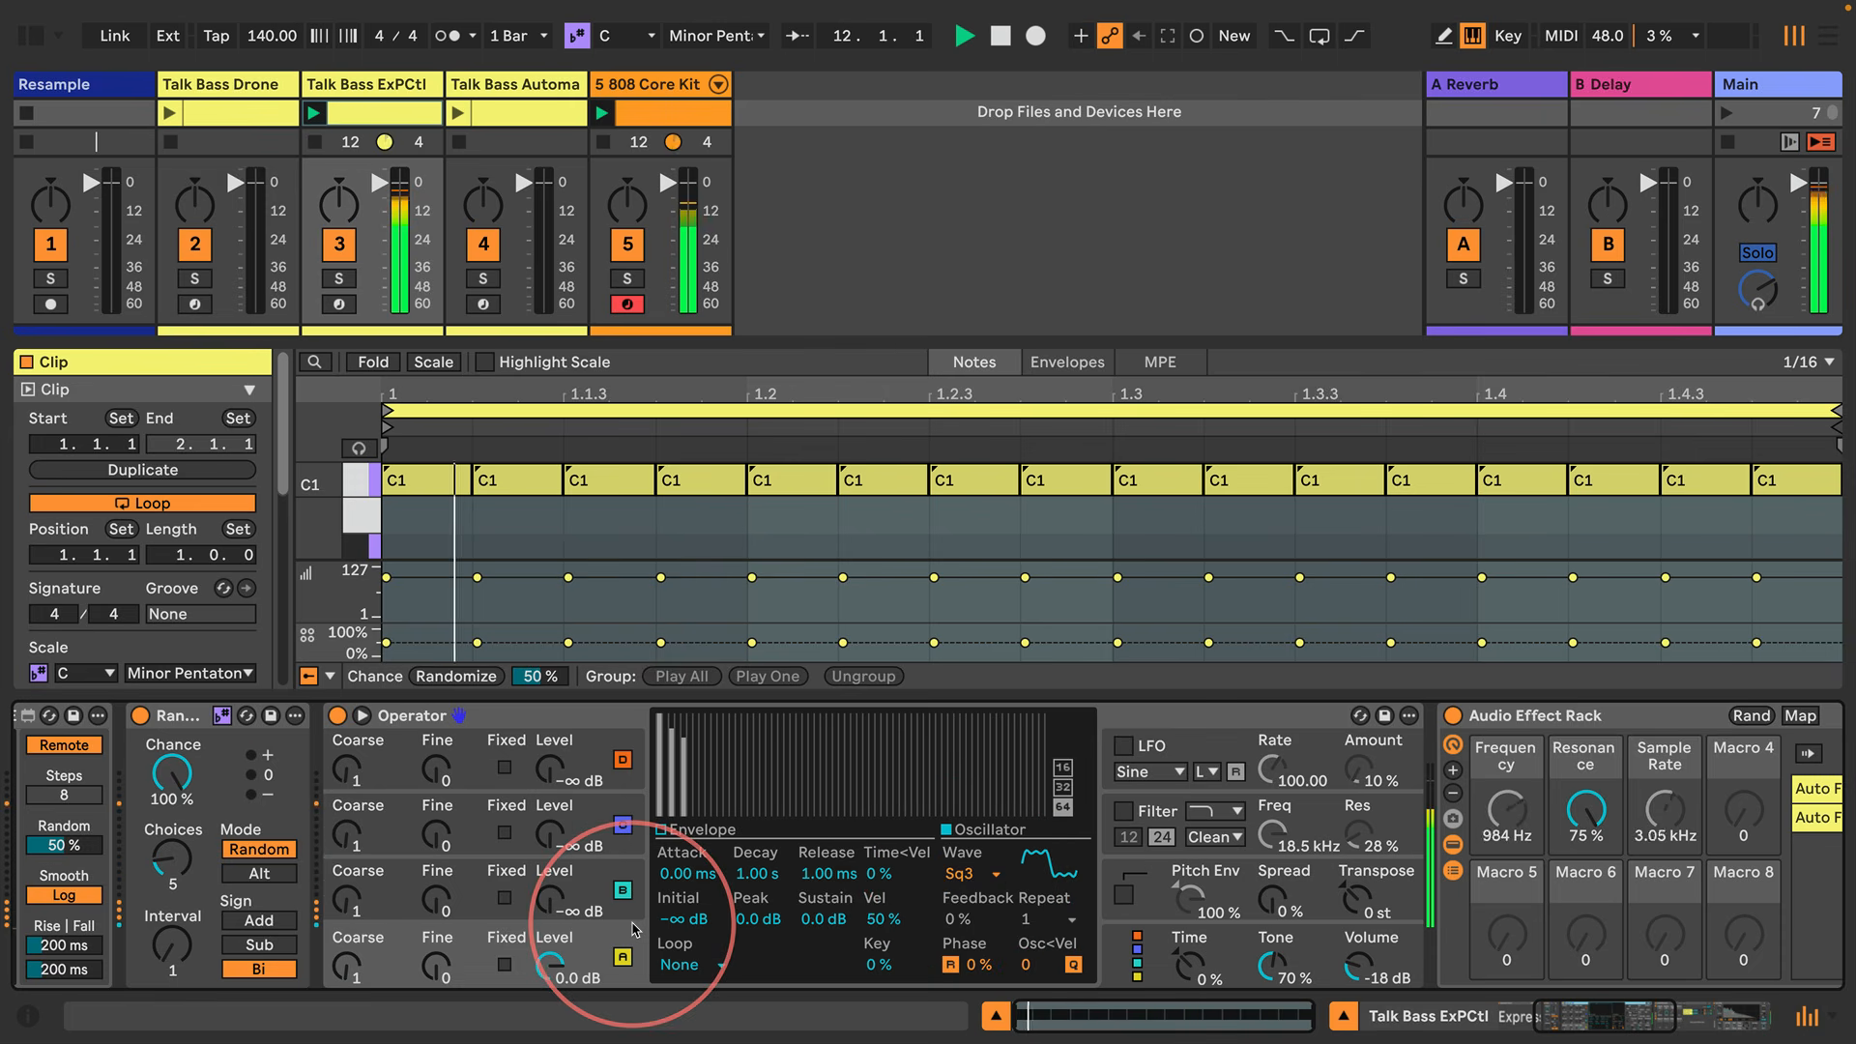
Show oscillator A's envelope on Talk Bass ExPCtl and lengthen its Release to 123 ms
click(663, 830)
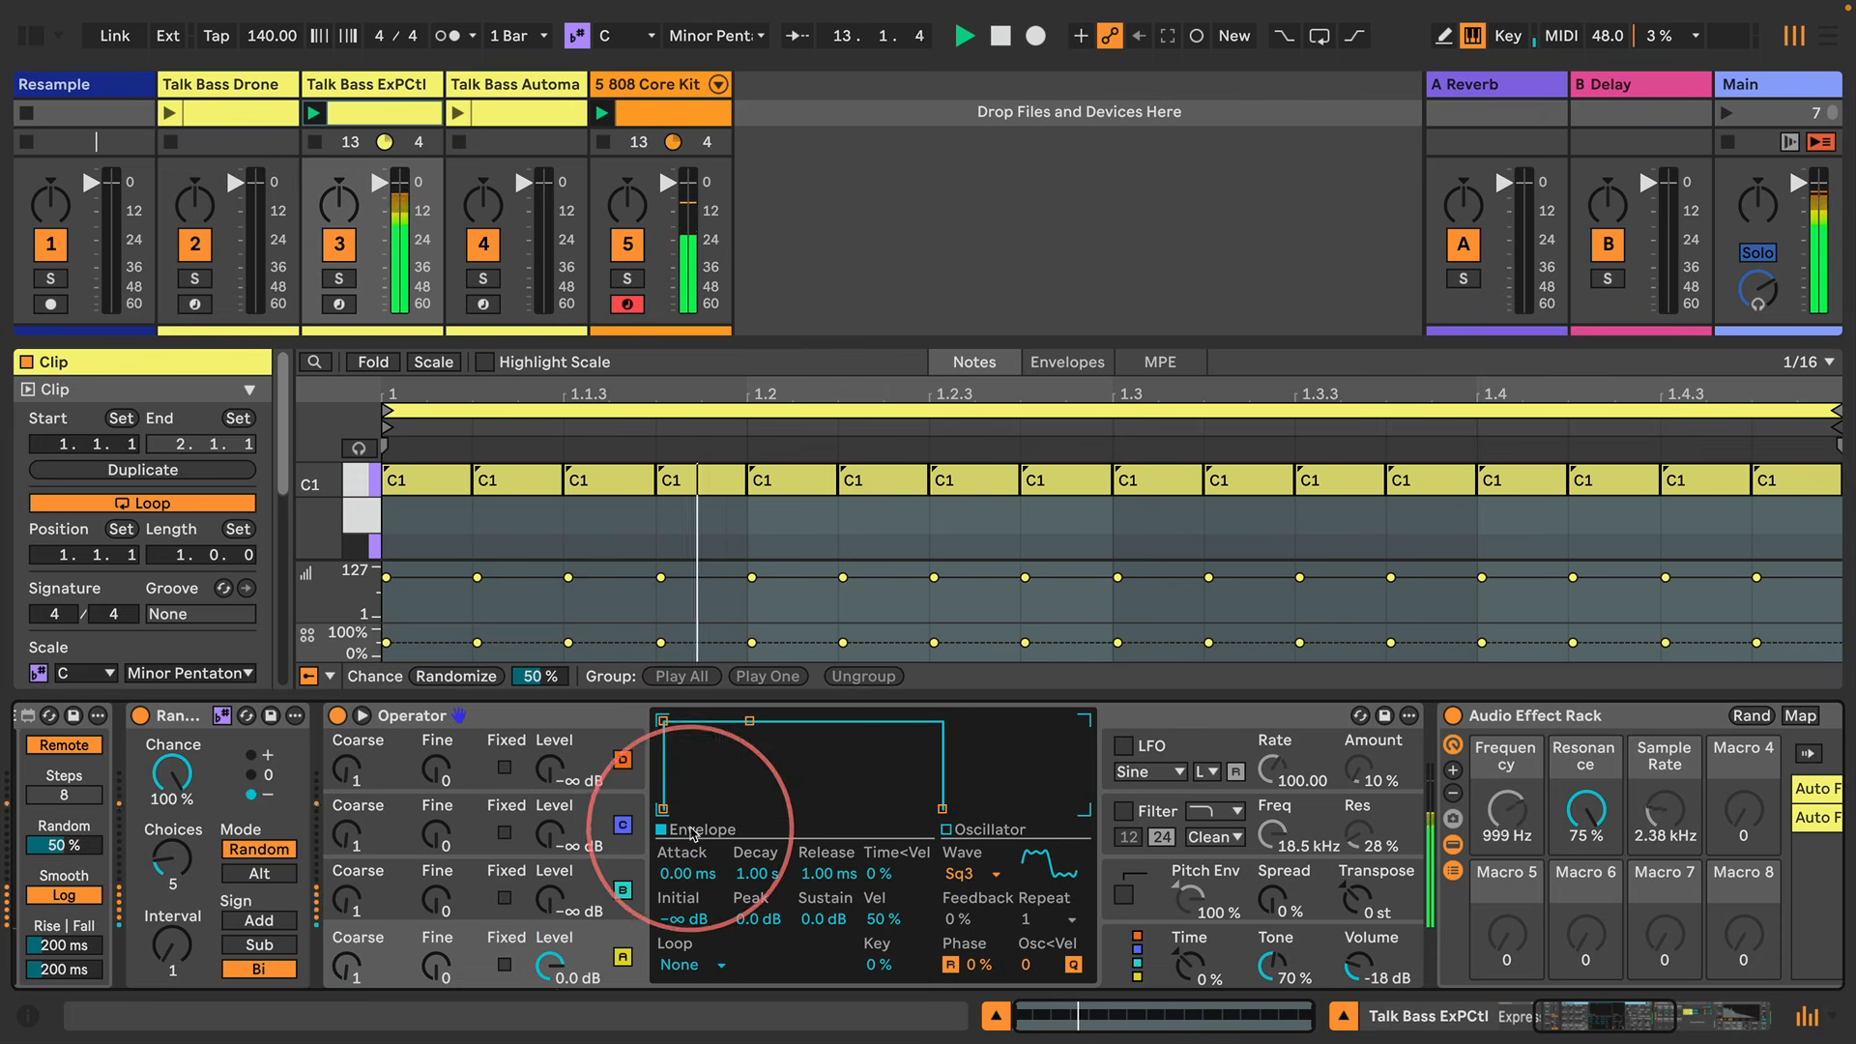
drag(827, 877, 820, 872)
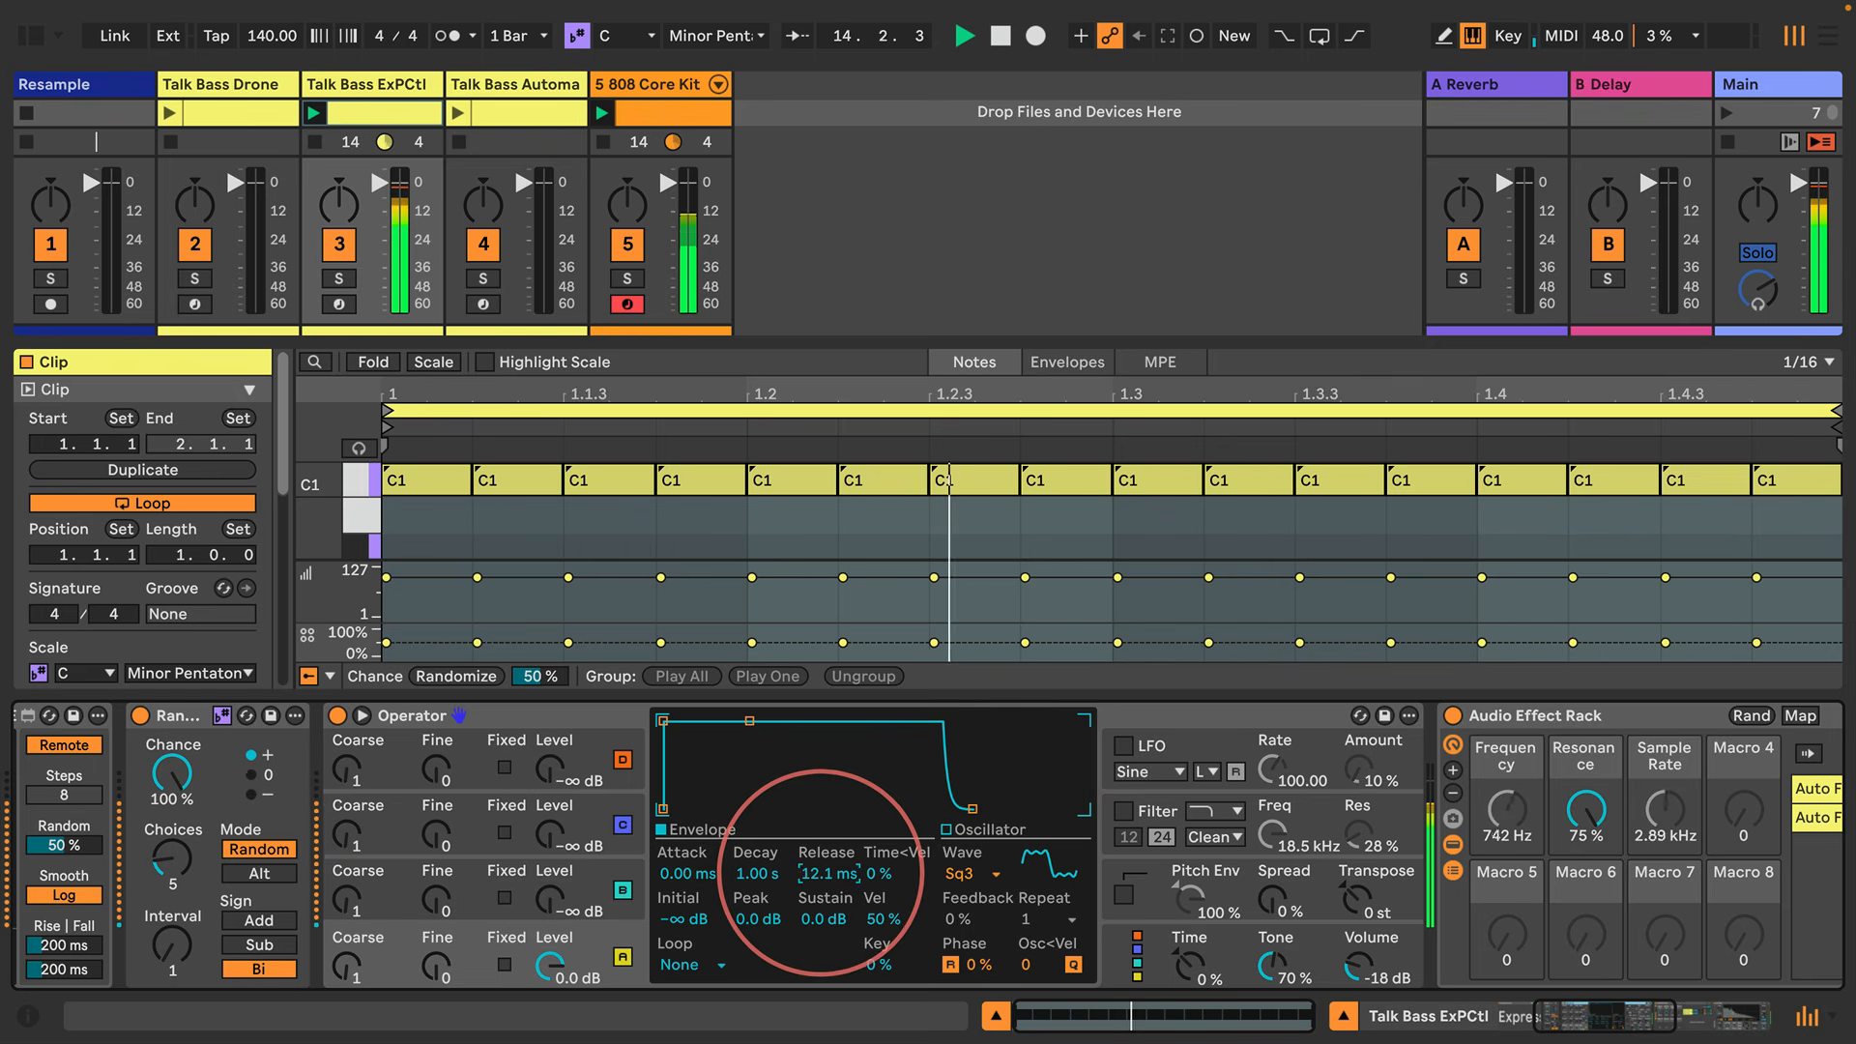
drag(821, 878, 822, 867)
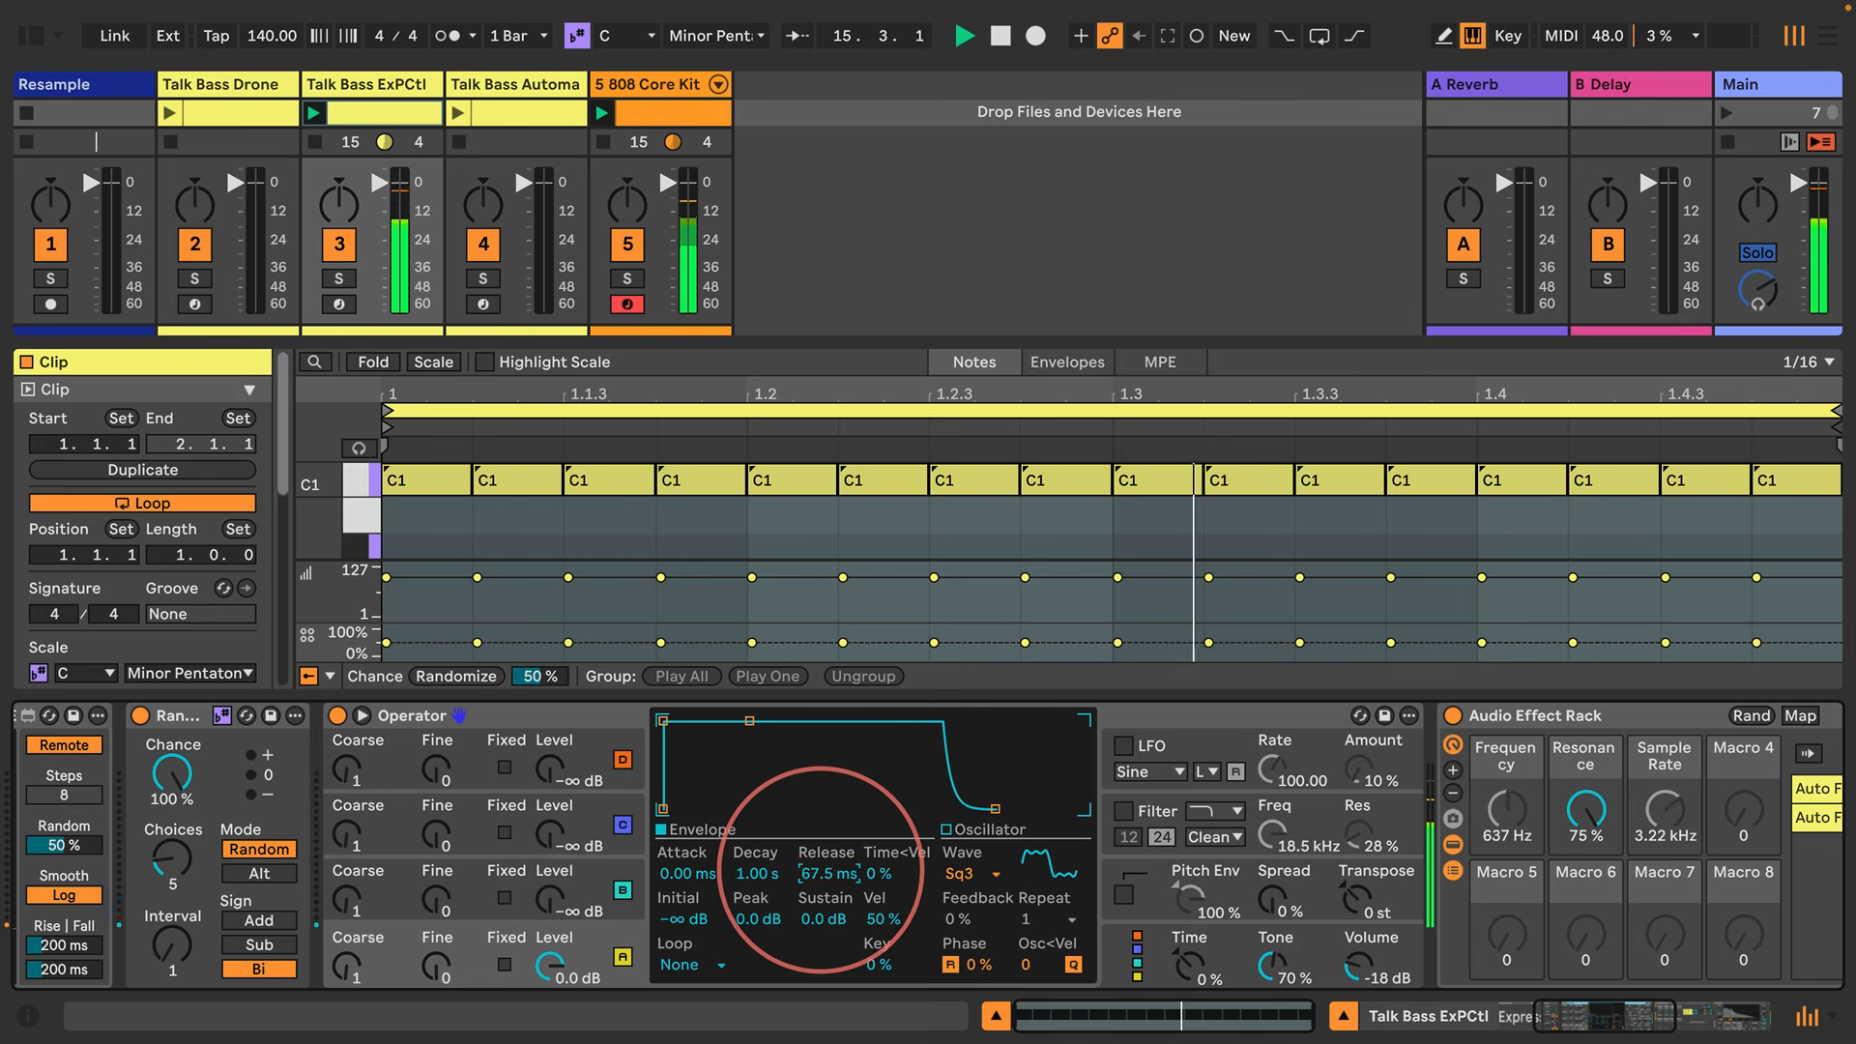
Limit Operator on the Talk Bass ExPCtl track to 1 voice in its global settings
click(1202, 971)
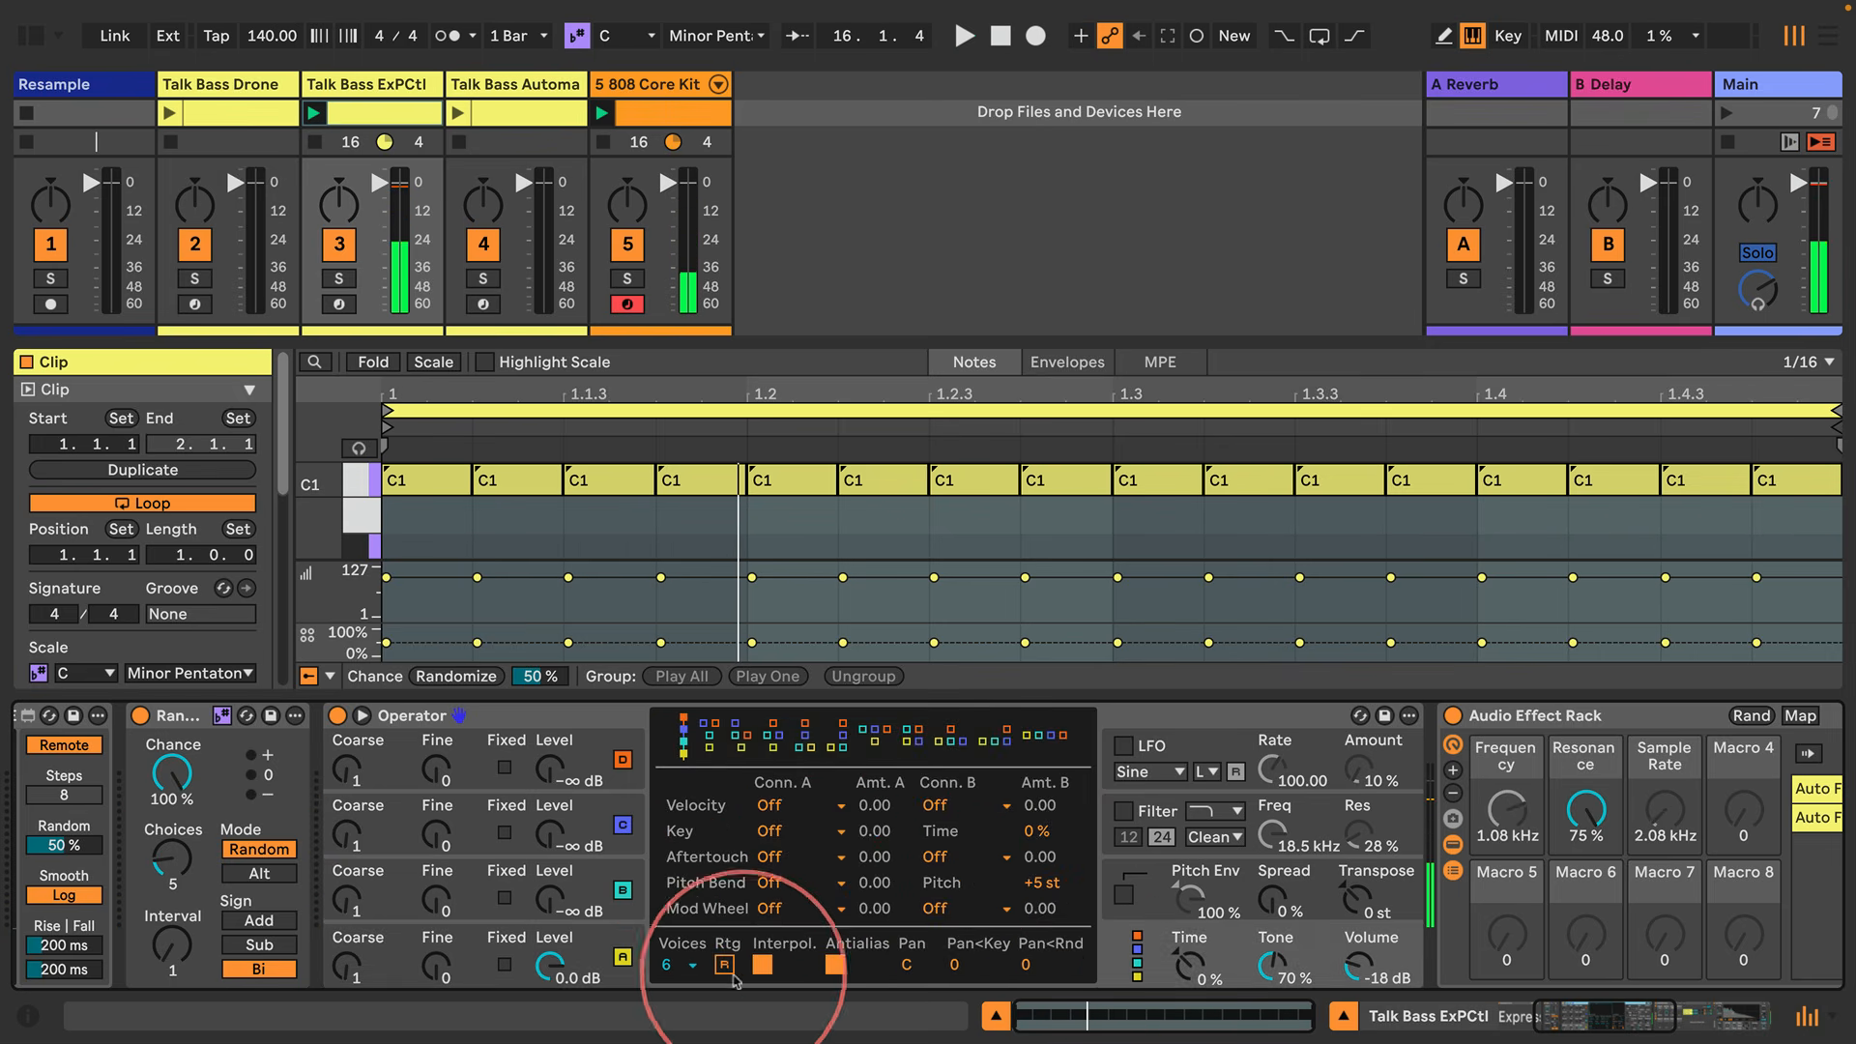
click(684, 967)
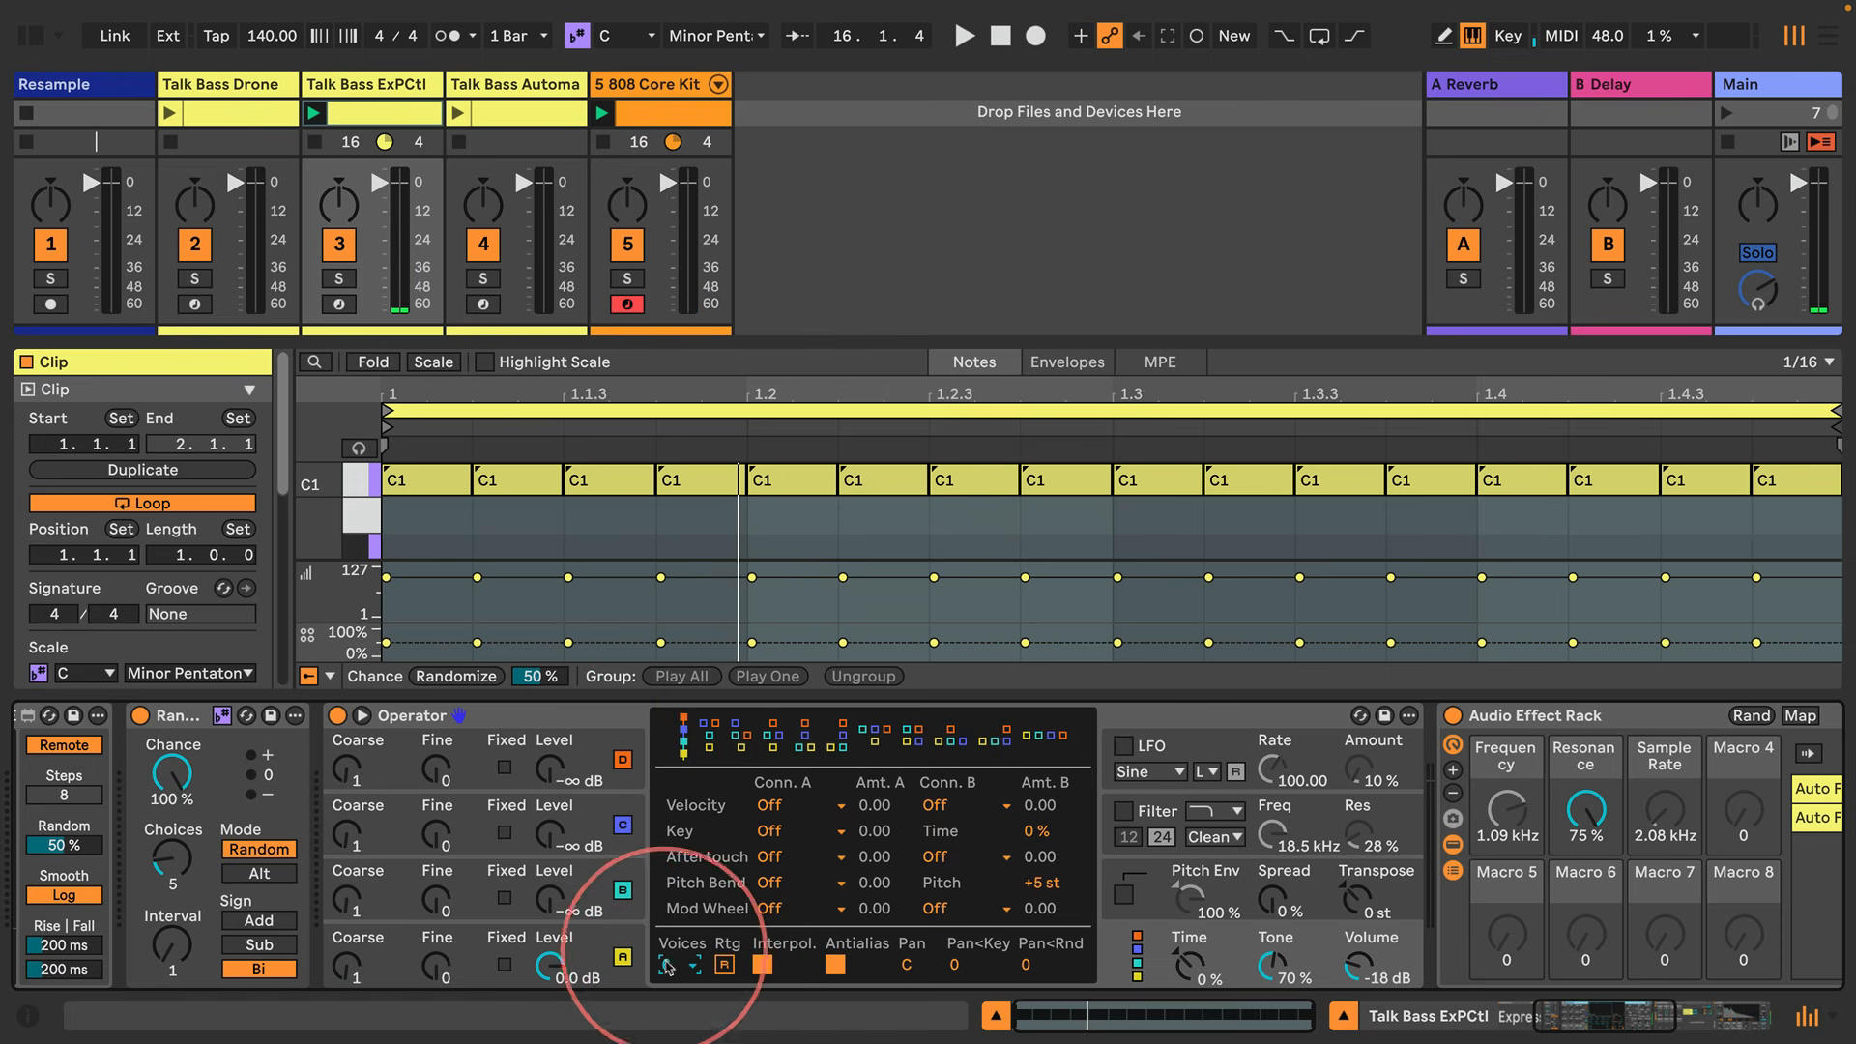
click(670, 620)
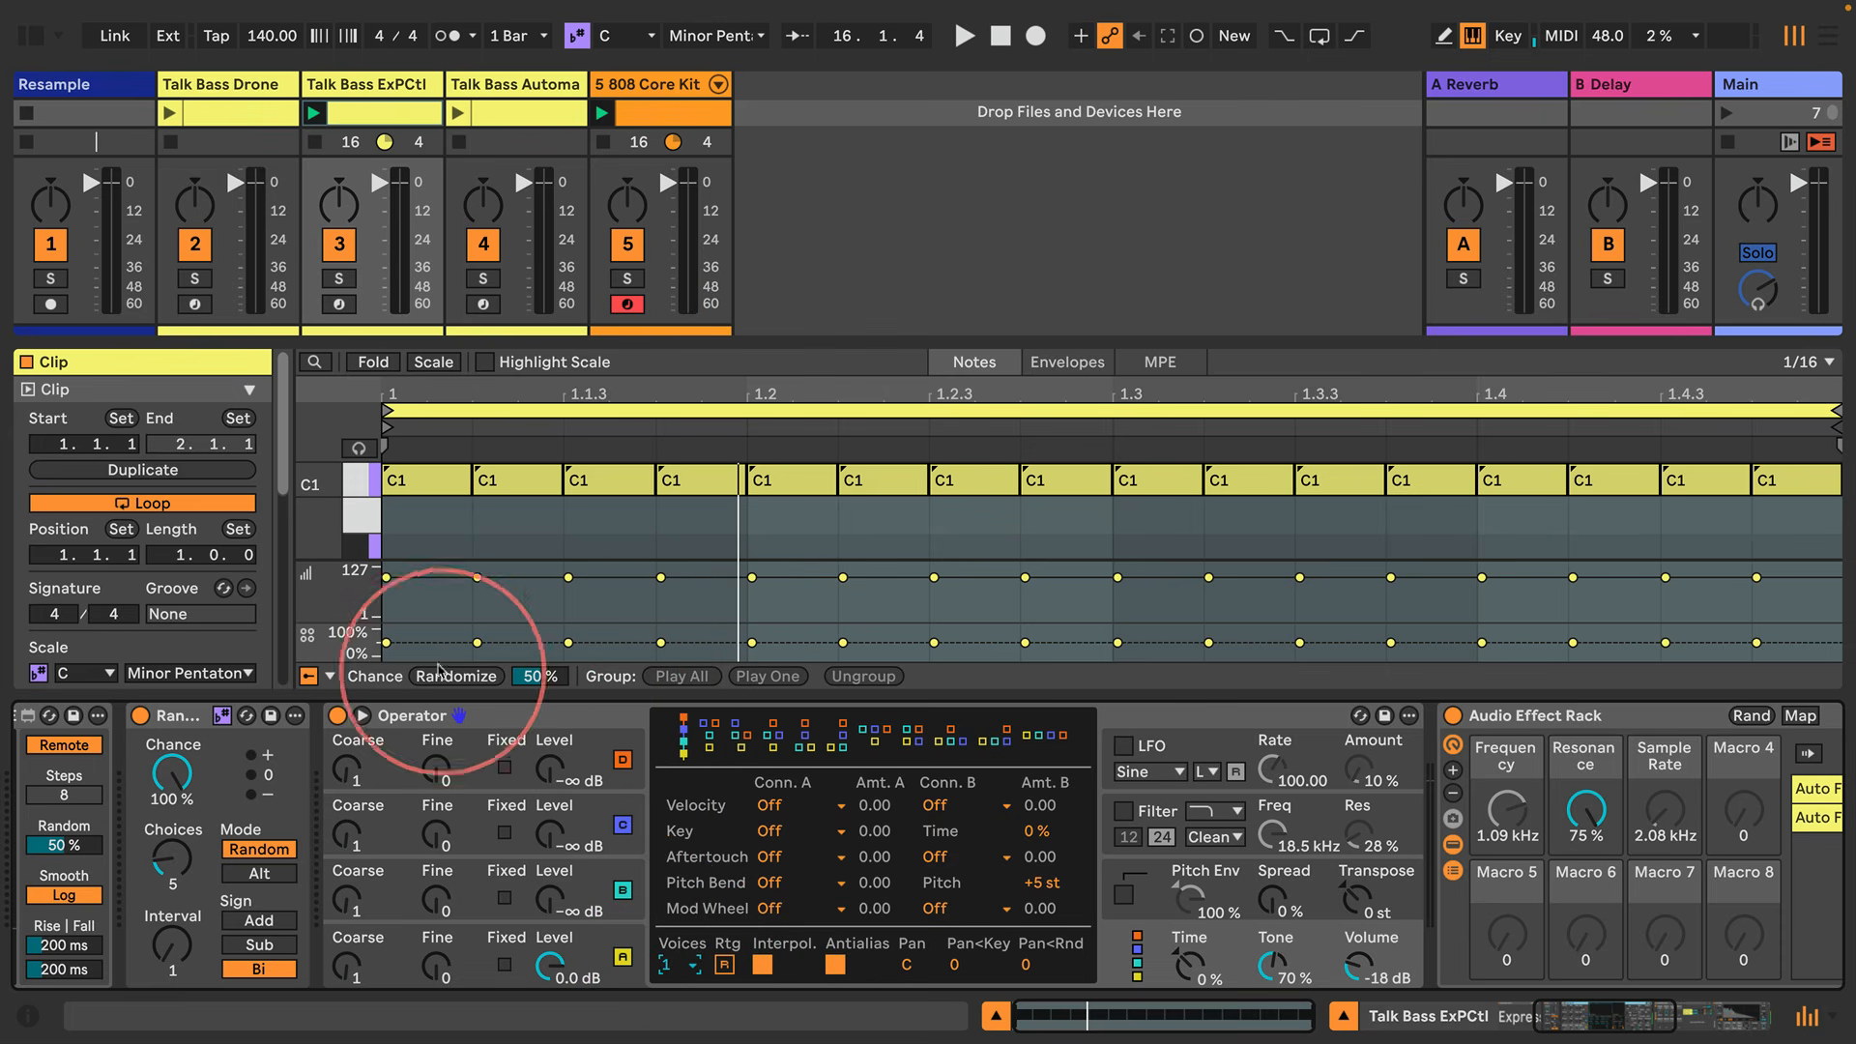
Set Operator on the Talk Bass Drone track to 1 voice in its global settings
click(373, 88)
click(241, 85)
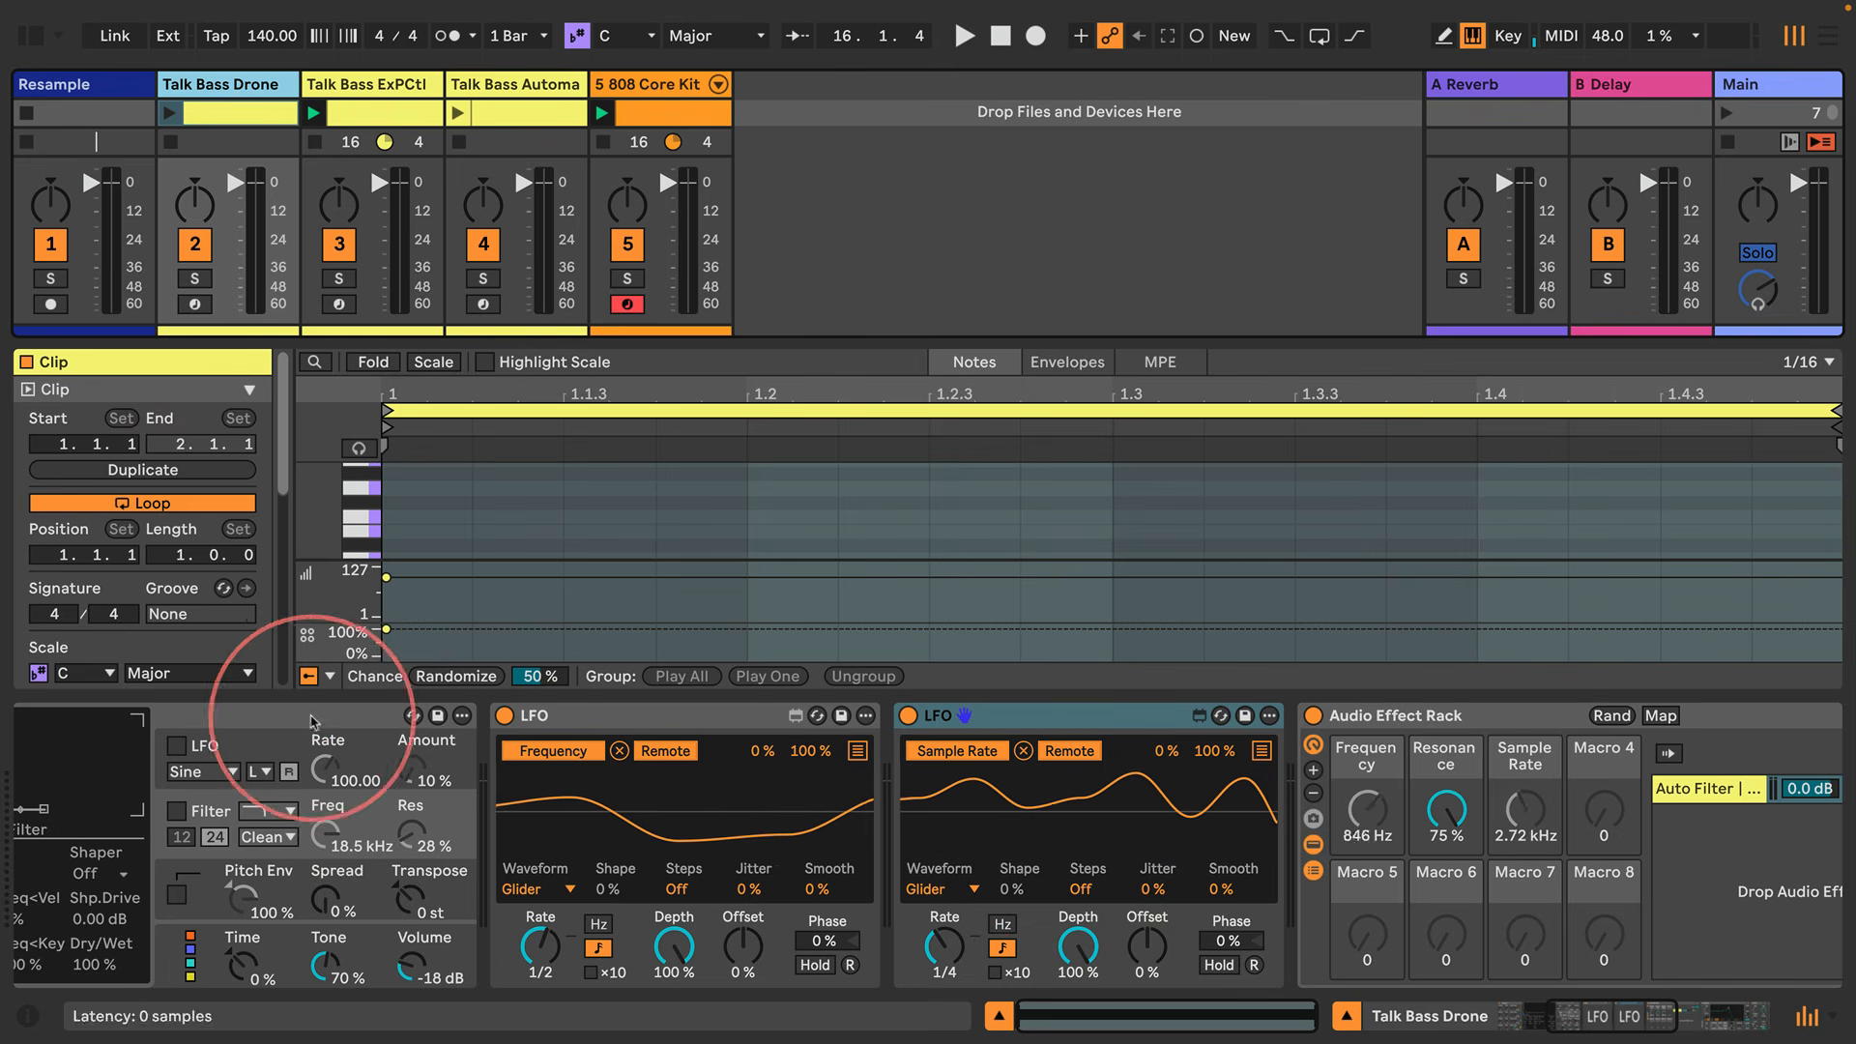
scroll(330, 804, left, 7)
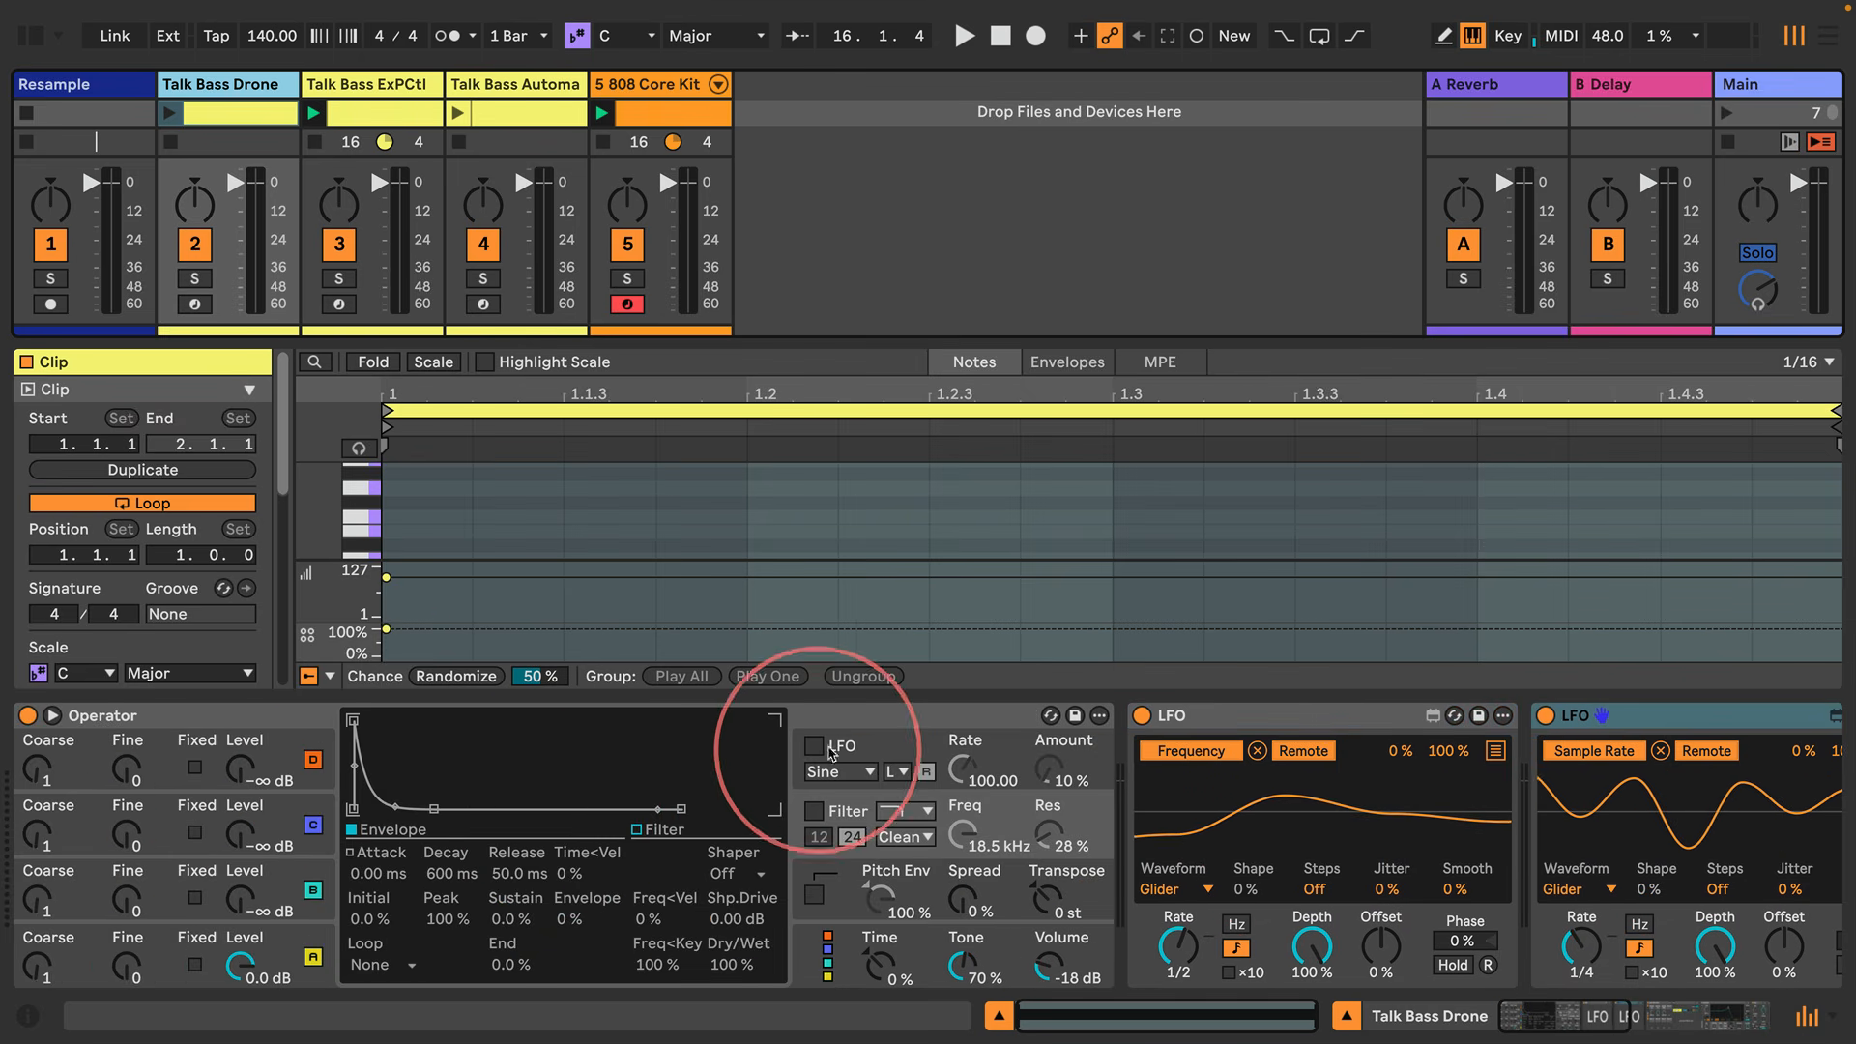
click(807, 945)
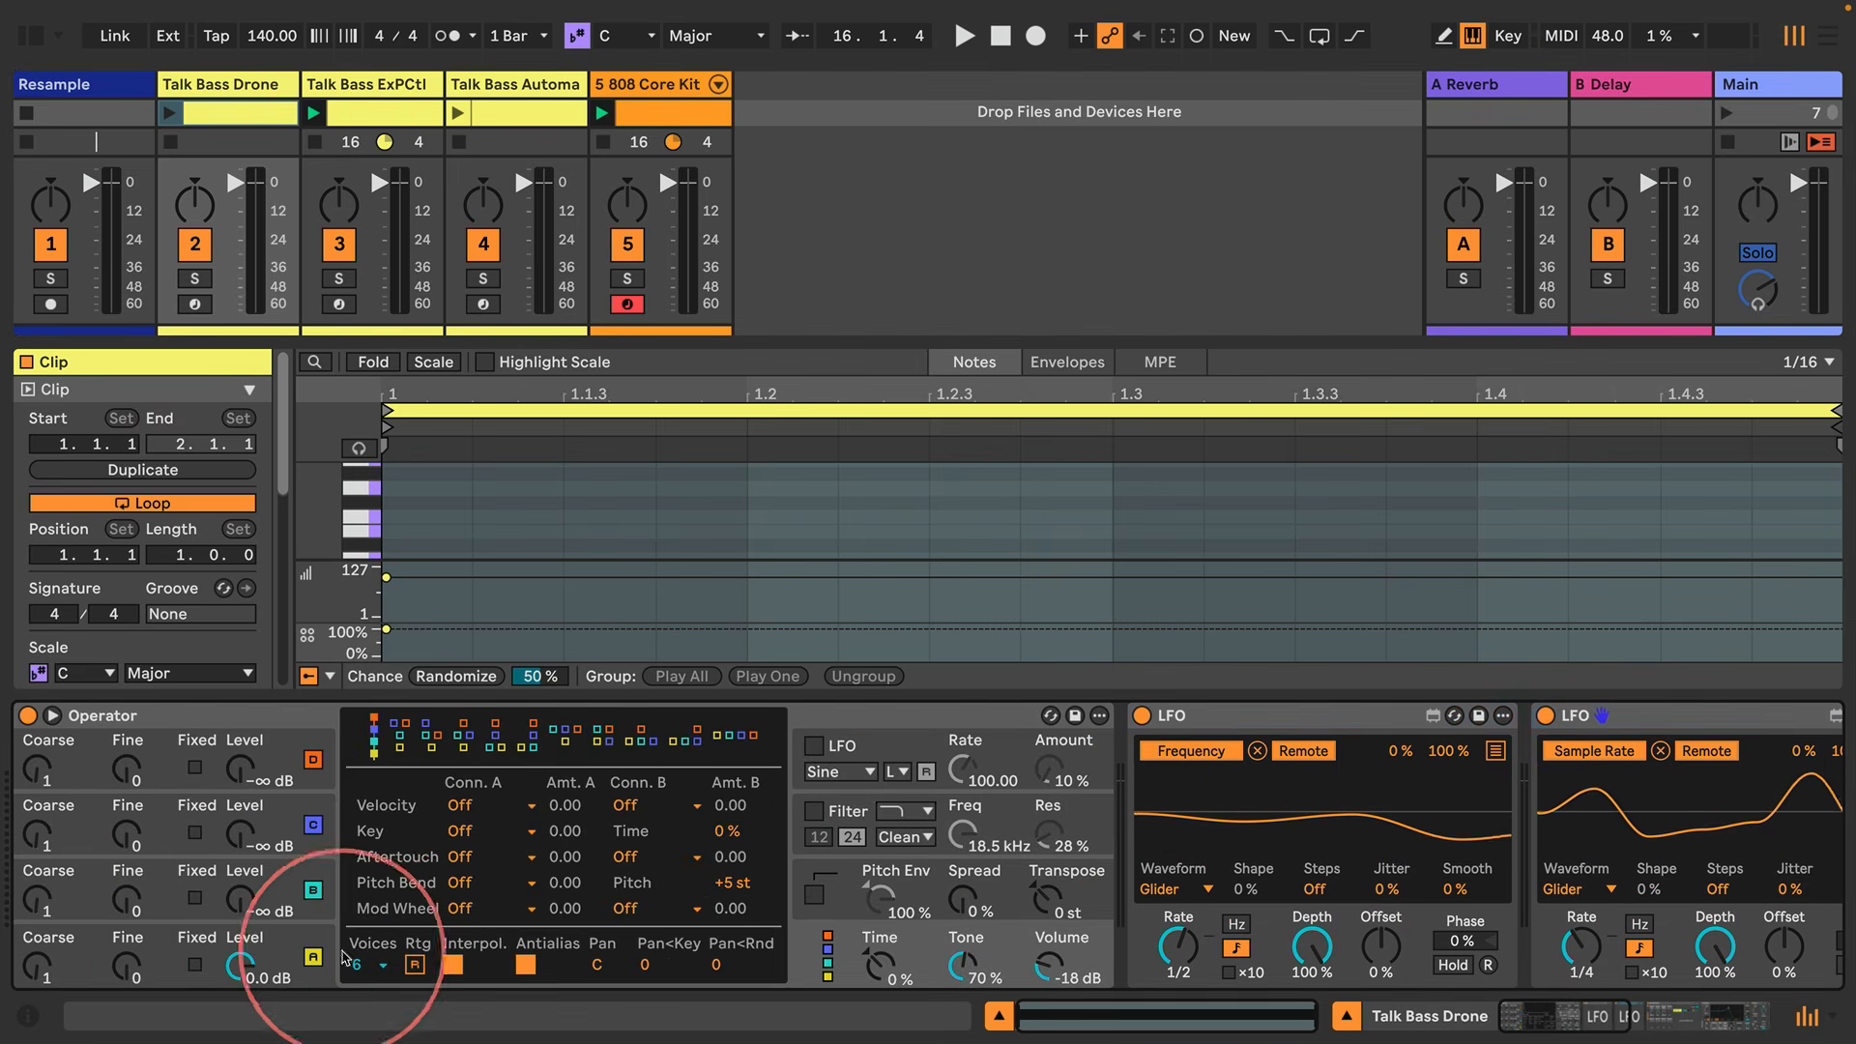
click(370, 965)
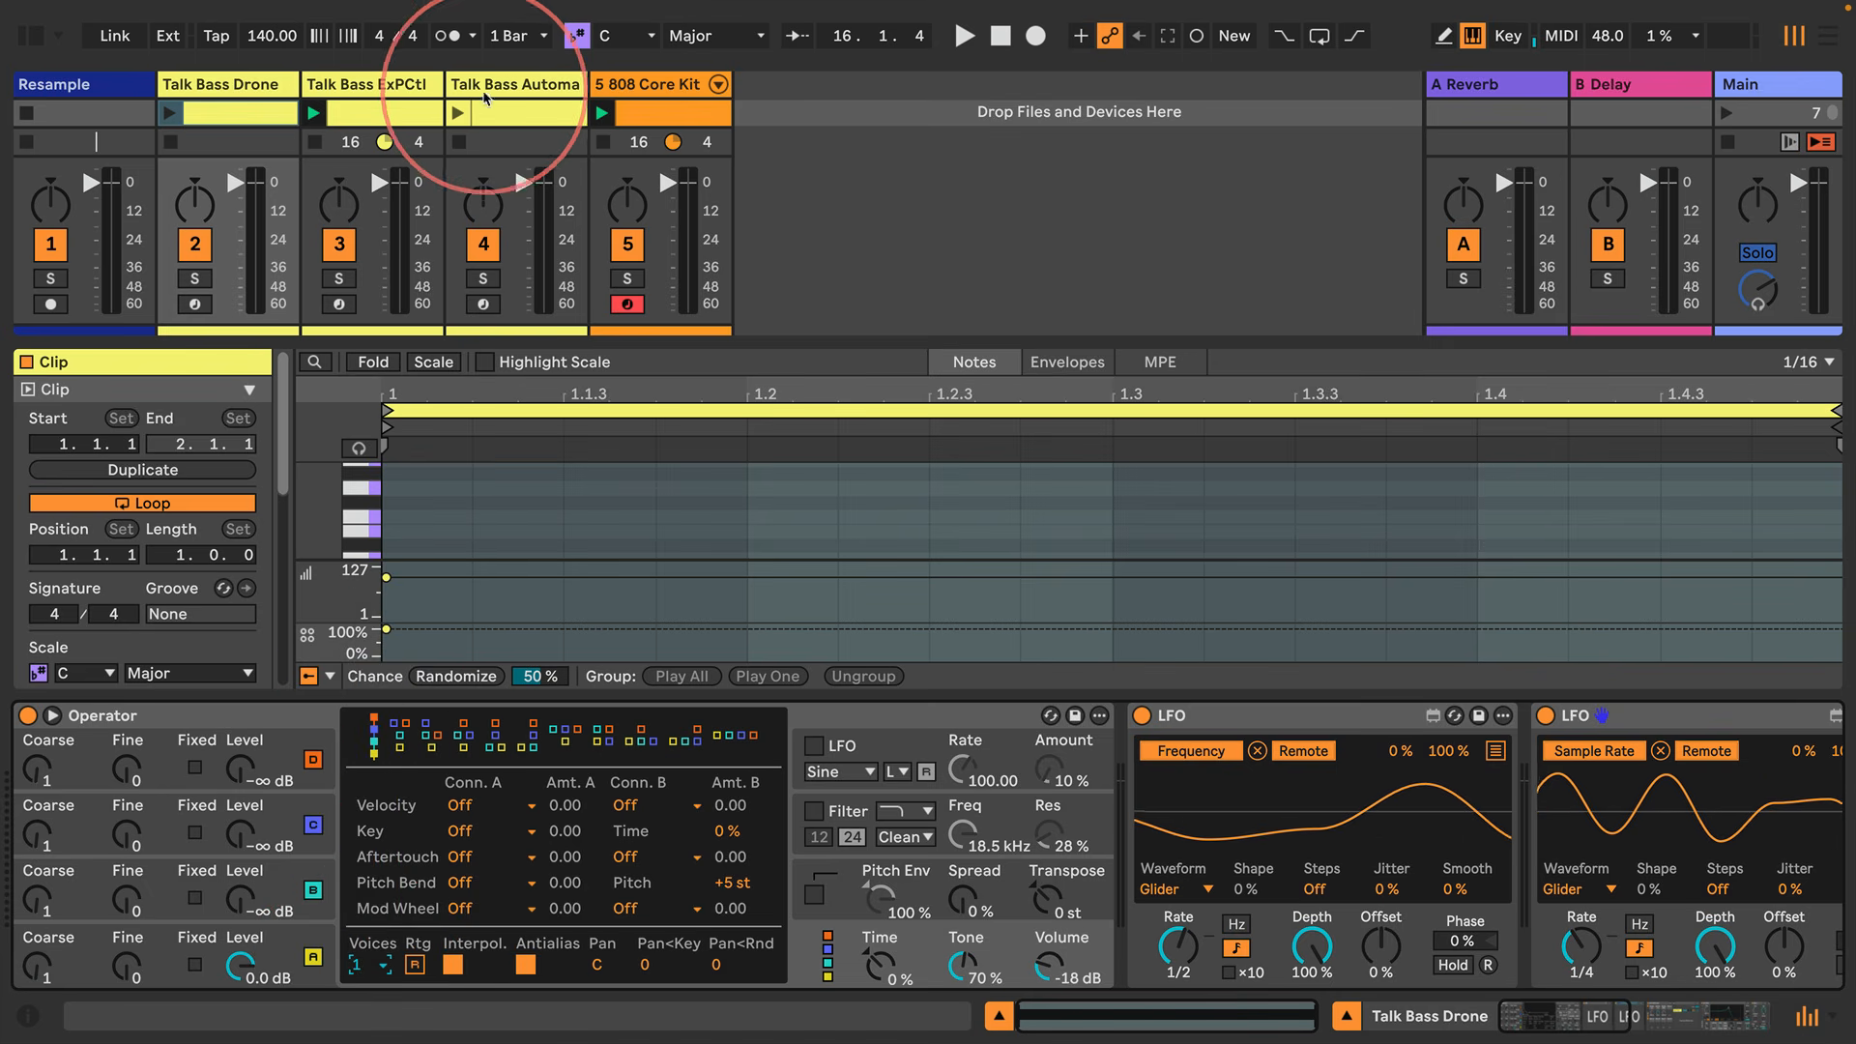
Set Operator on the Talk Bass Automation track to 1 voice
click(515, 84)
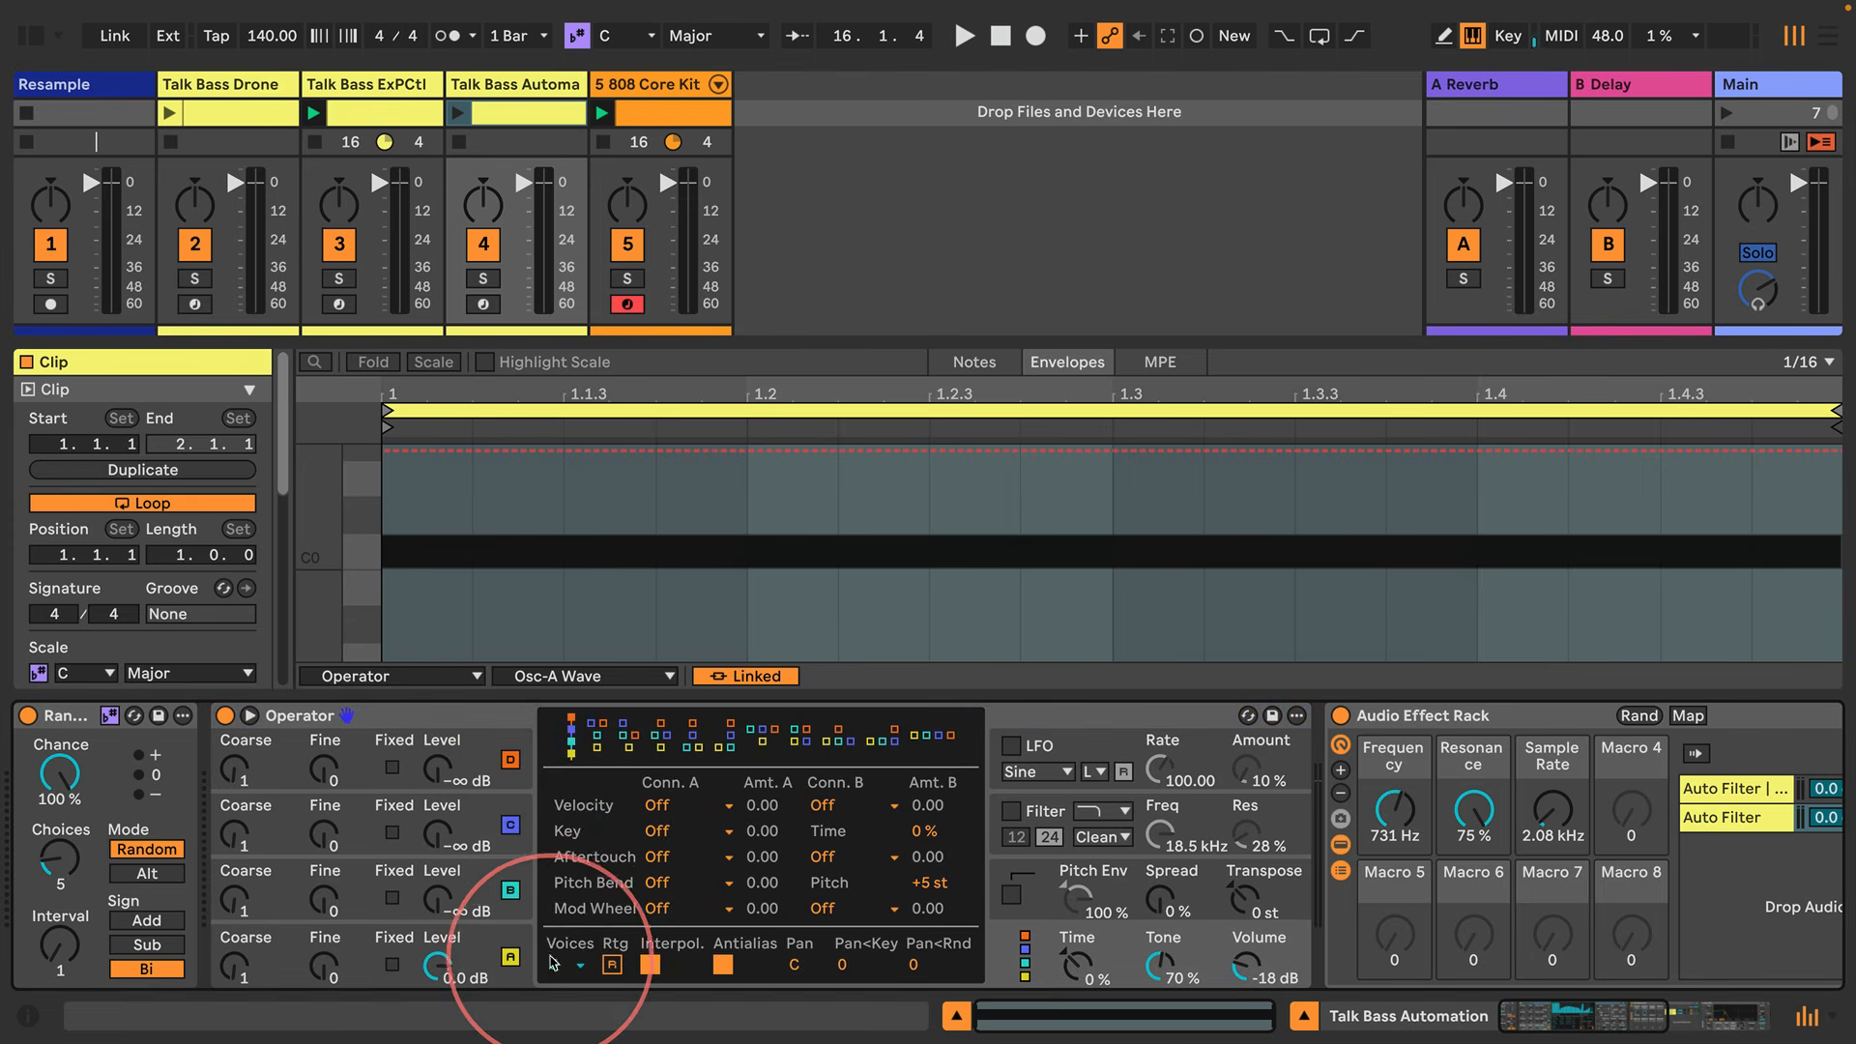
click(552, 963)
click(555, 624)
Return to Talk Bass ExPCtl, set oscillator A's envelope Attack to 9.10 ms, and play the result
click(367, 85)
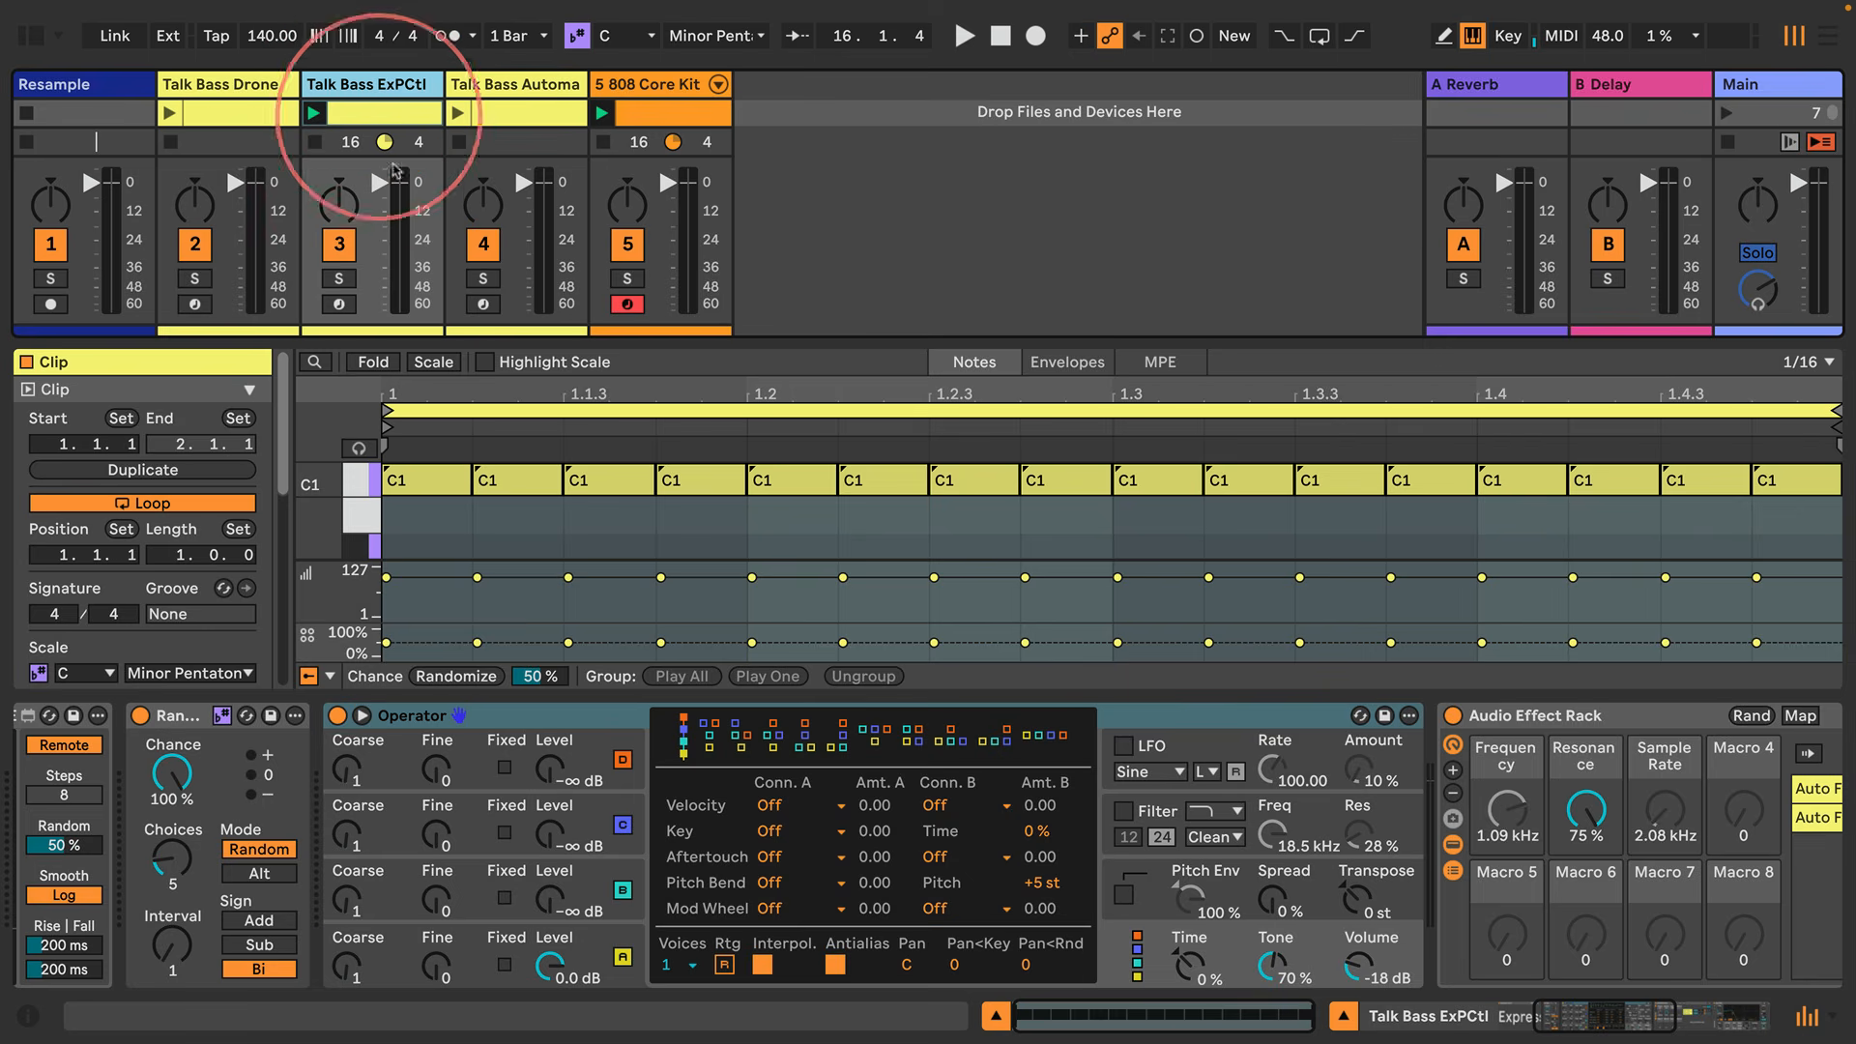
key(space)
click(629, 884)
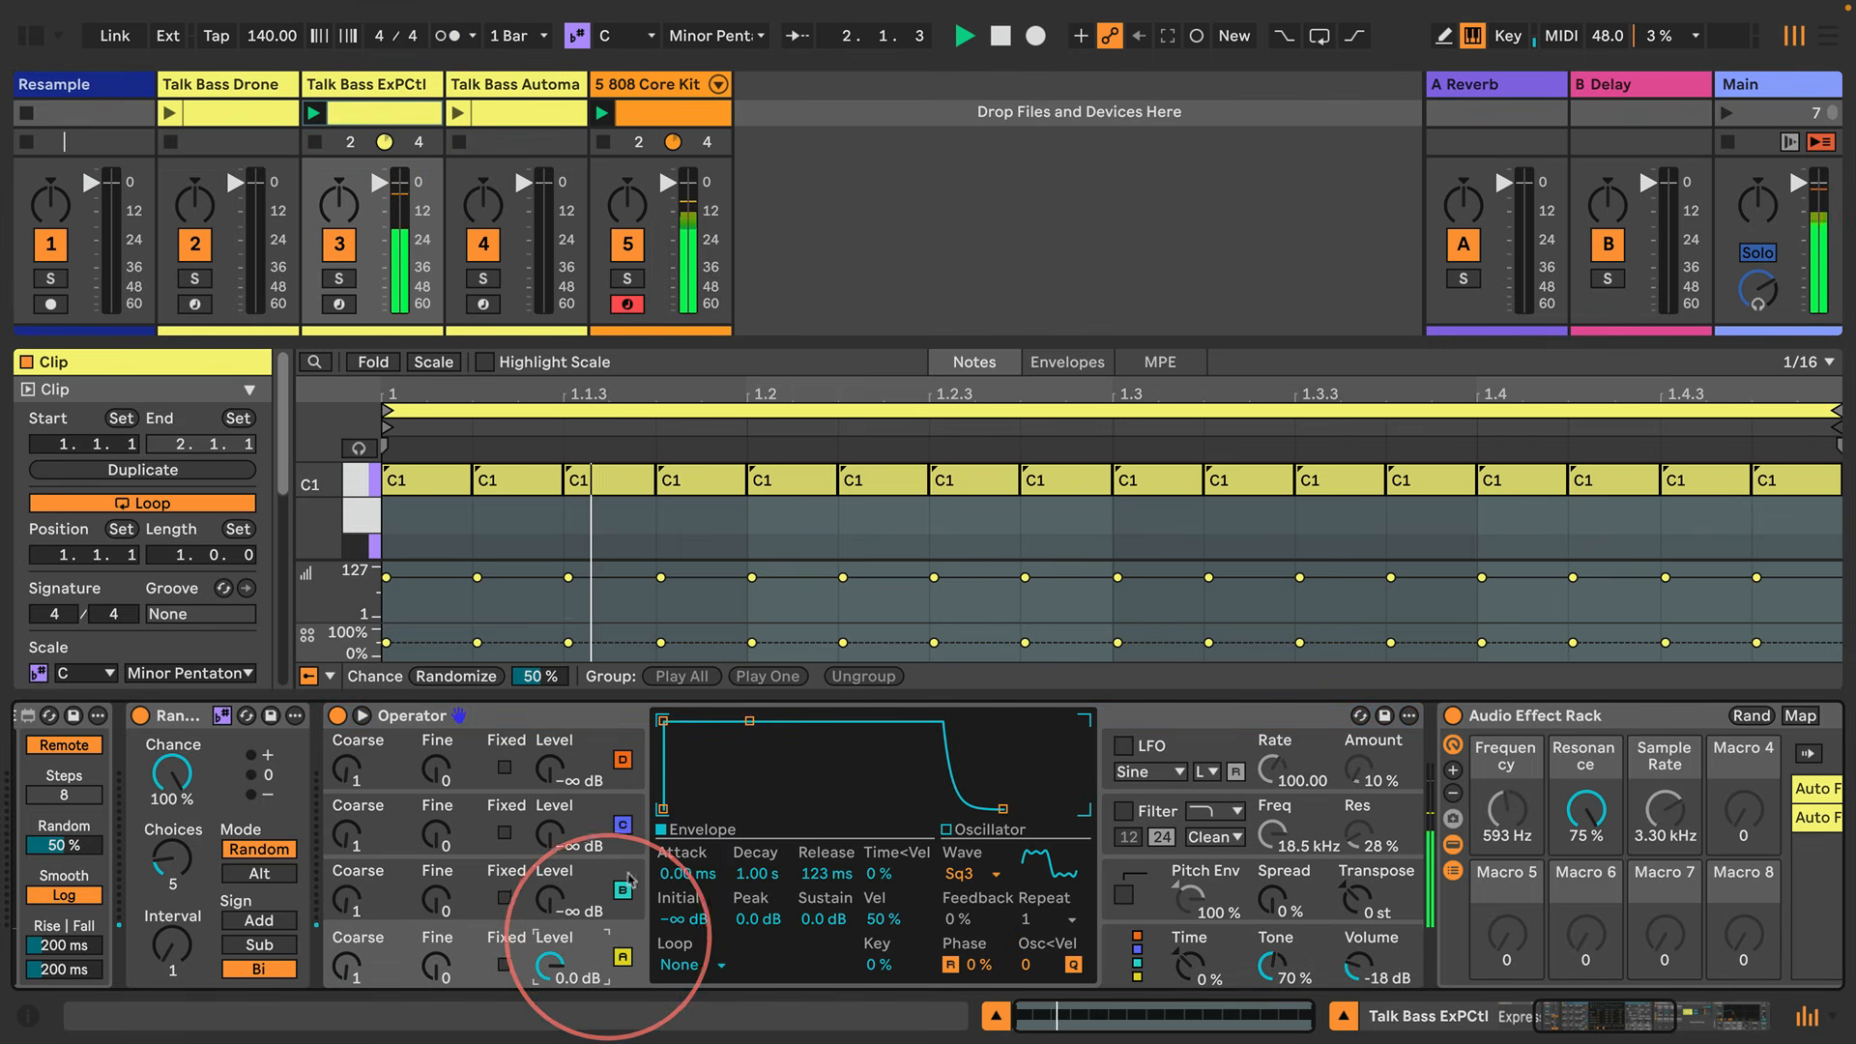
click(664, 721)
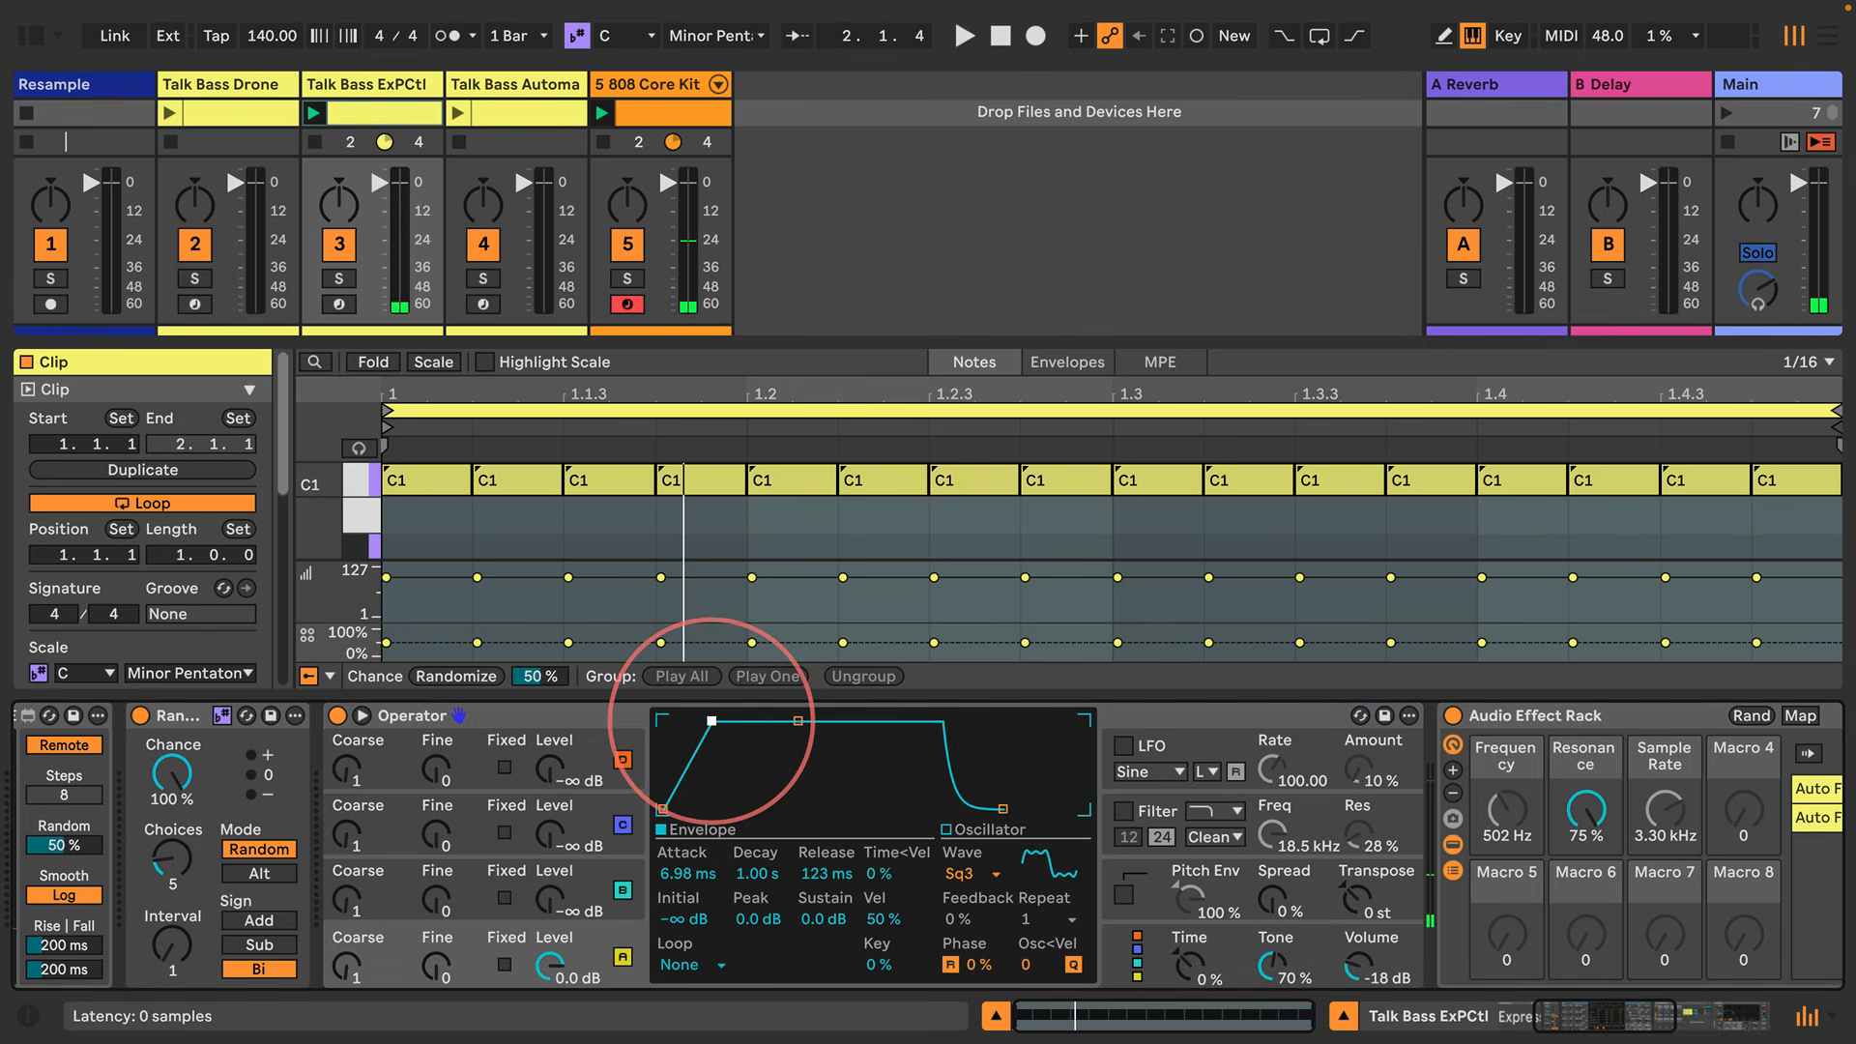
drag(716, 722, 716, 728)
key(space)
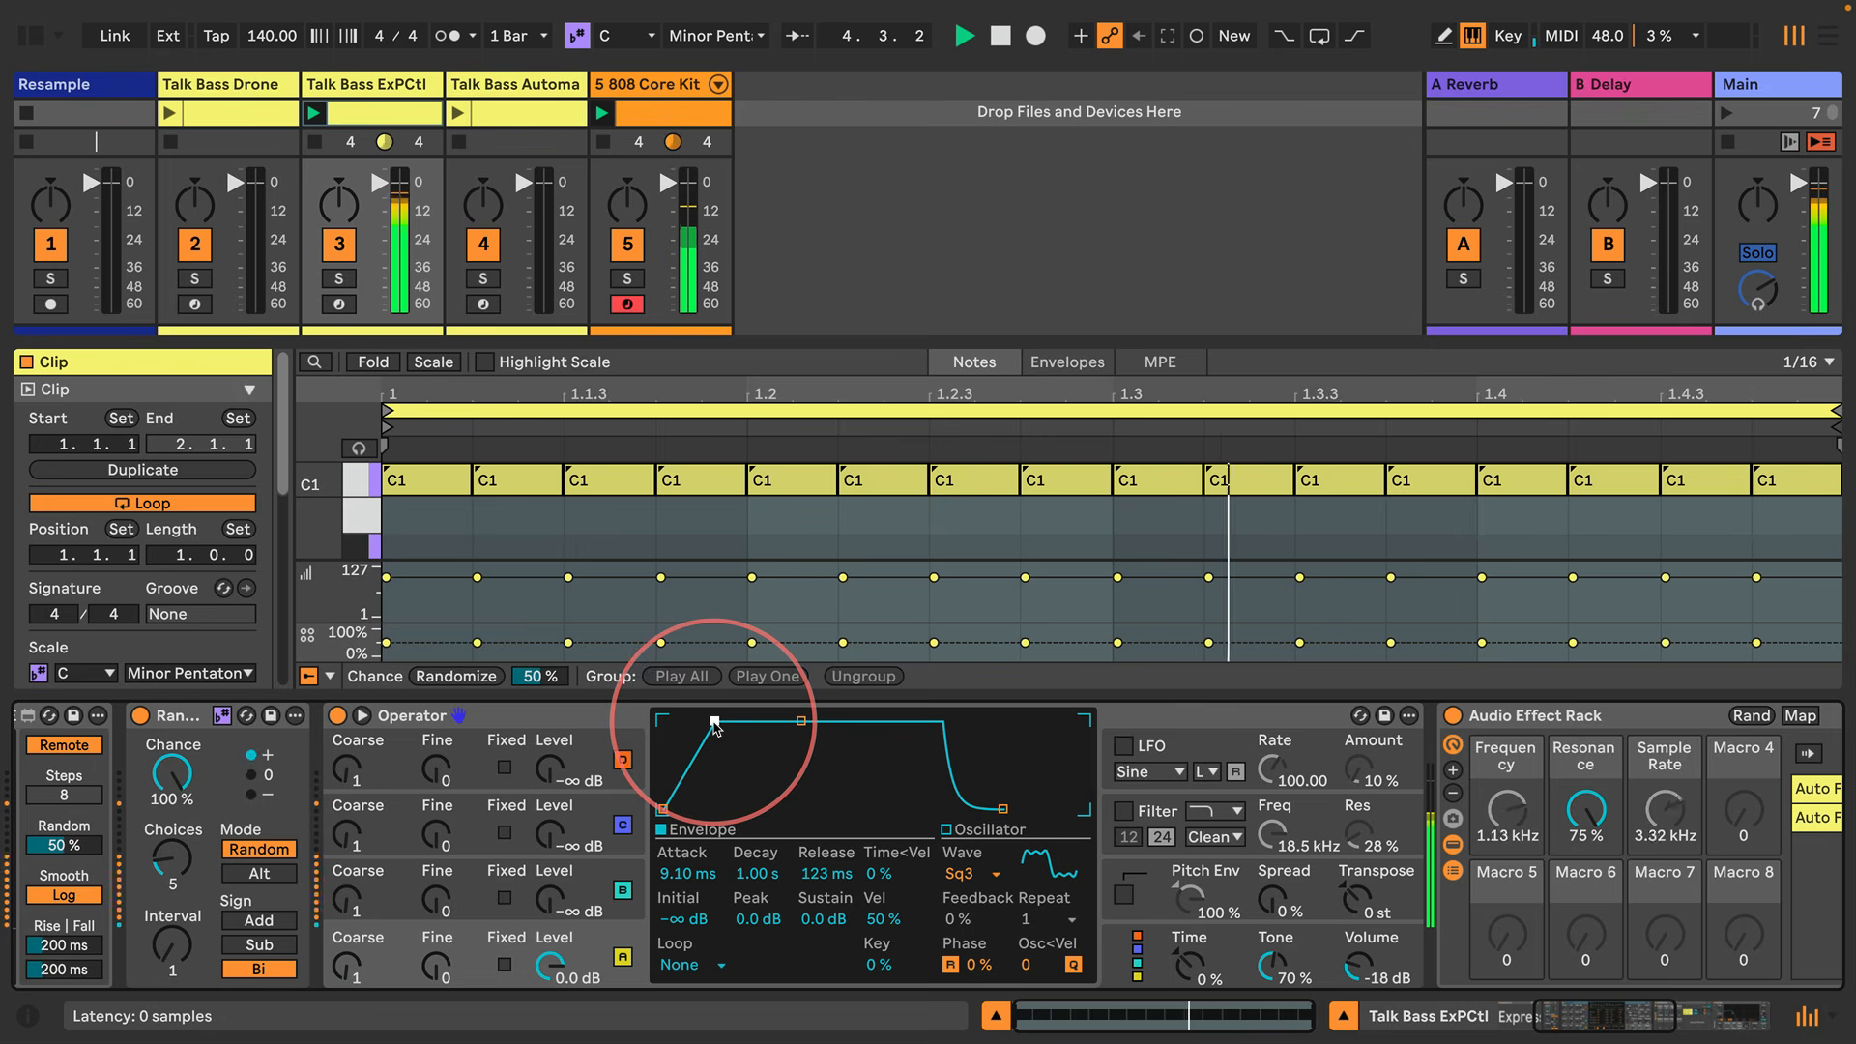
Adjust oscillator A's envelope during playback to a Release of 719 ms and a Decay of 28.5 ms
mouse_move(1003, 808)
mouse_down()
mouse_move(1035, 810)
mouse_move(1018, 810)
mouse_up()
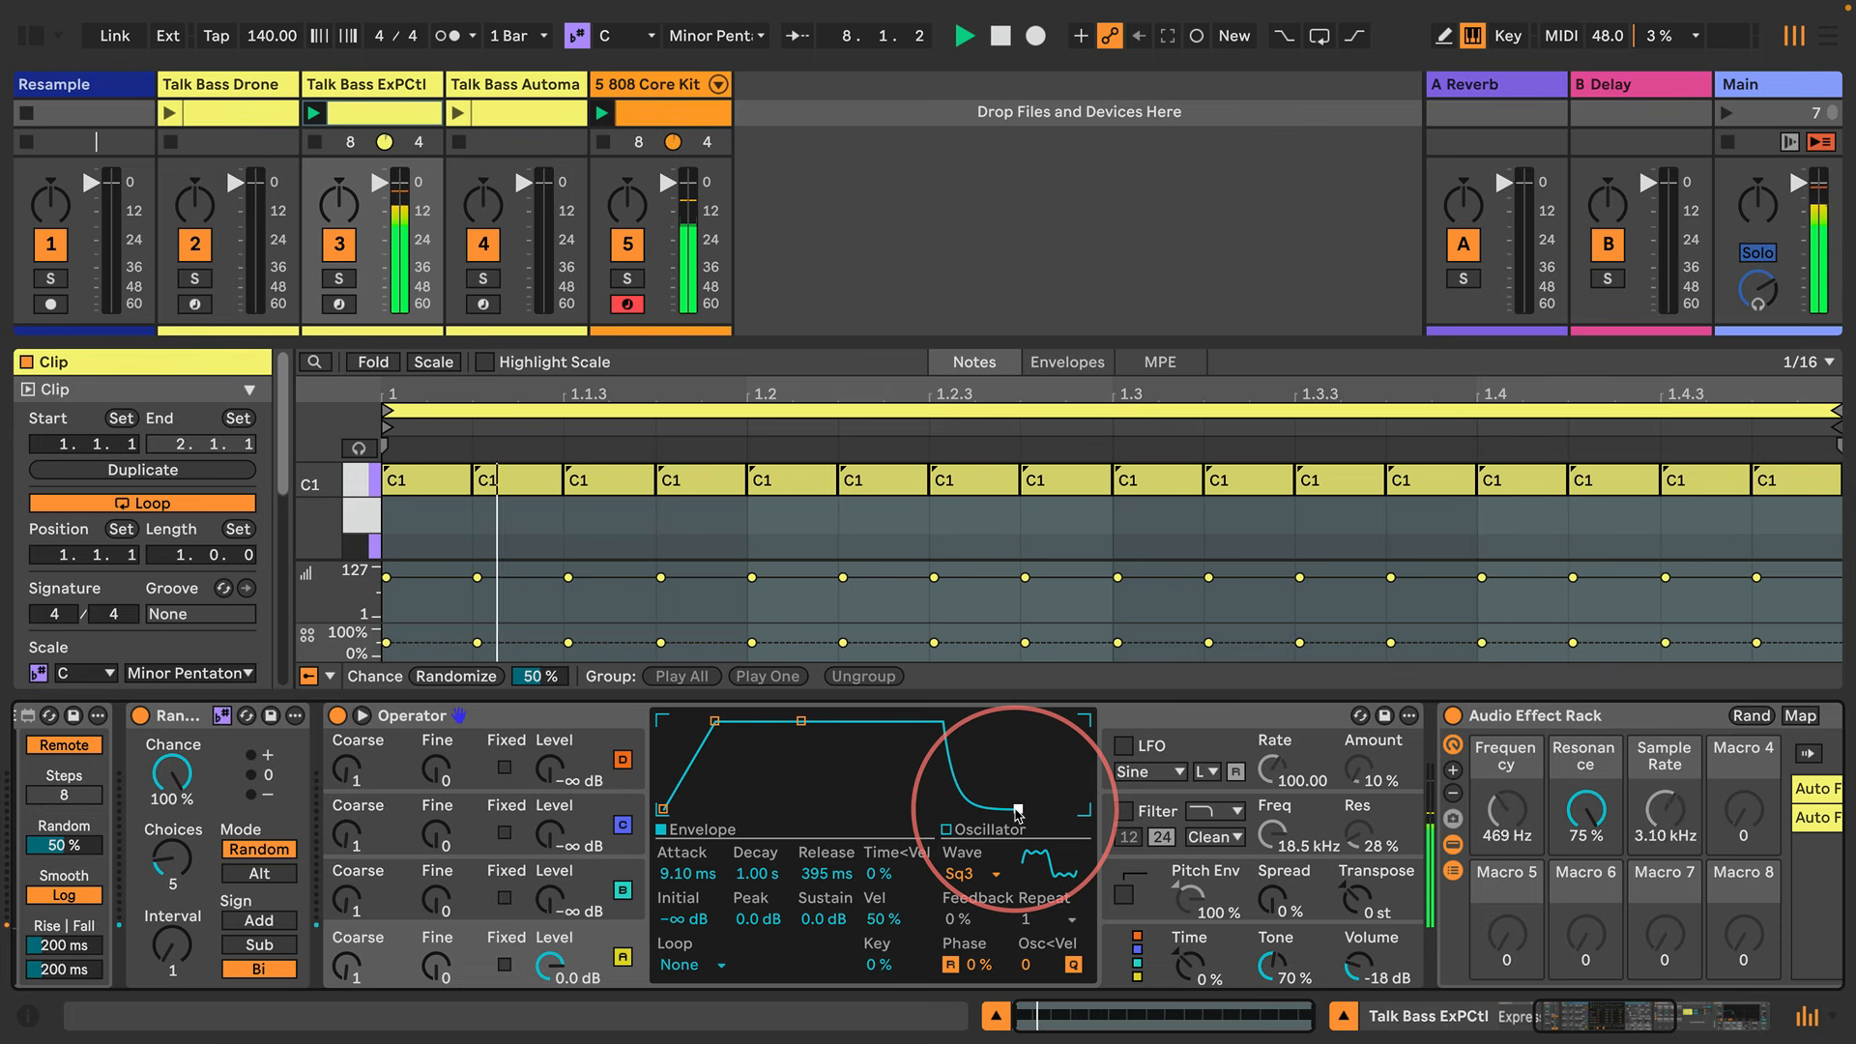
drag(1019, 810, 1025, 812)
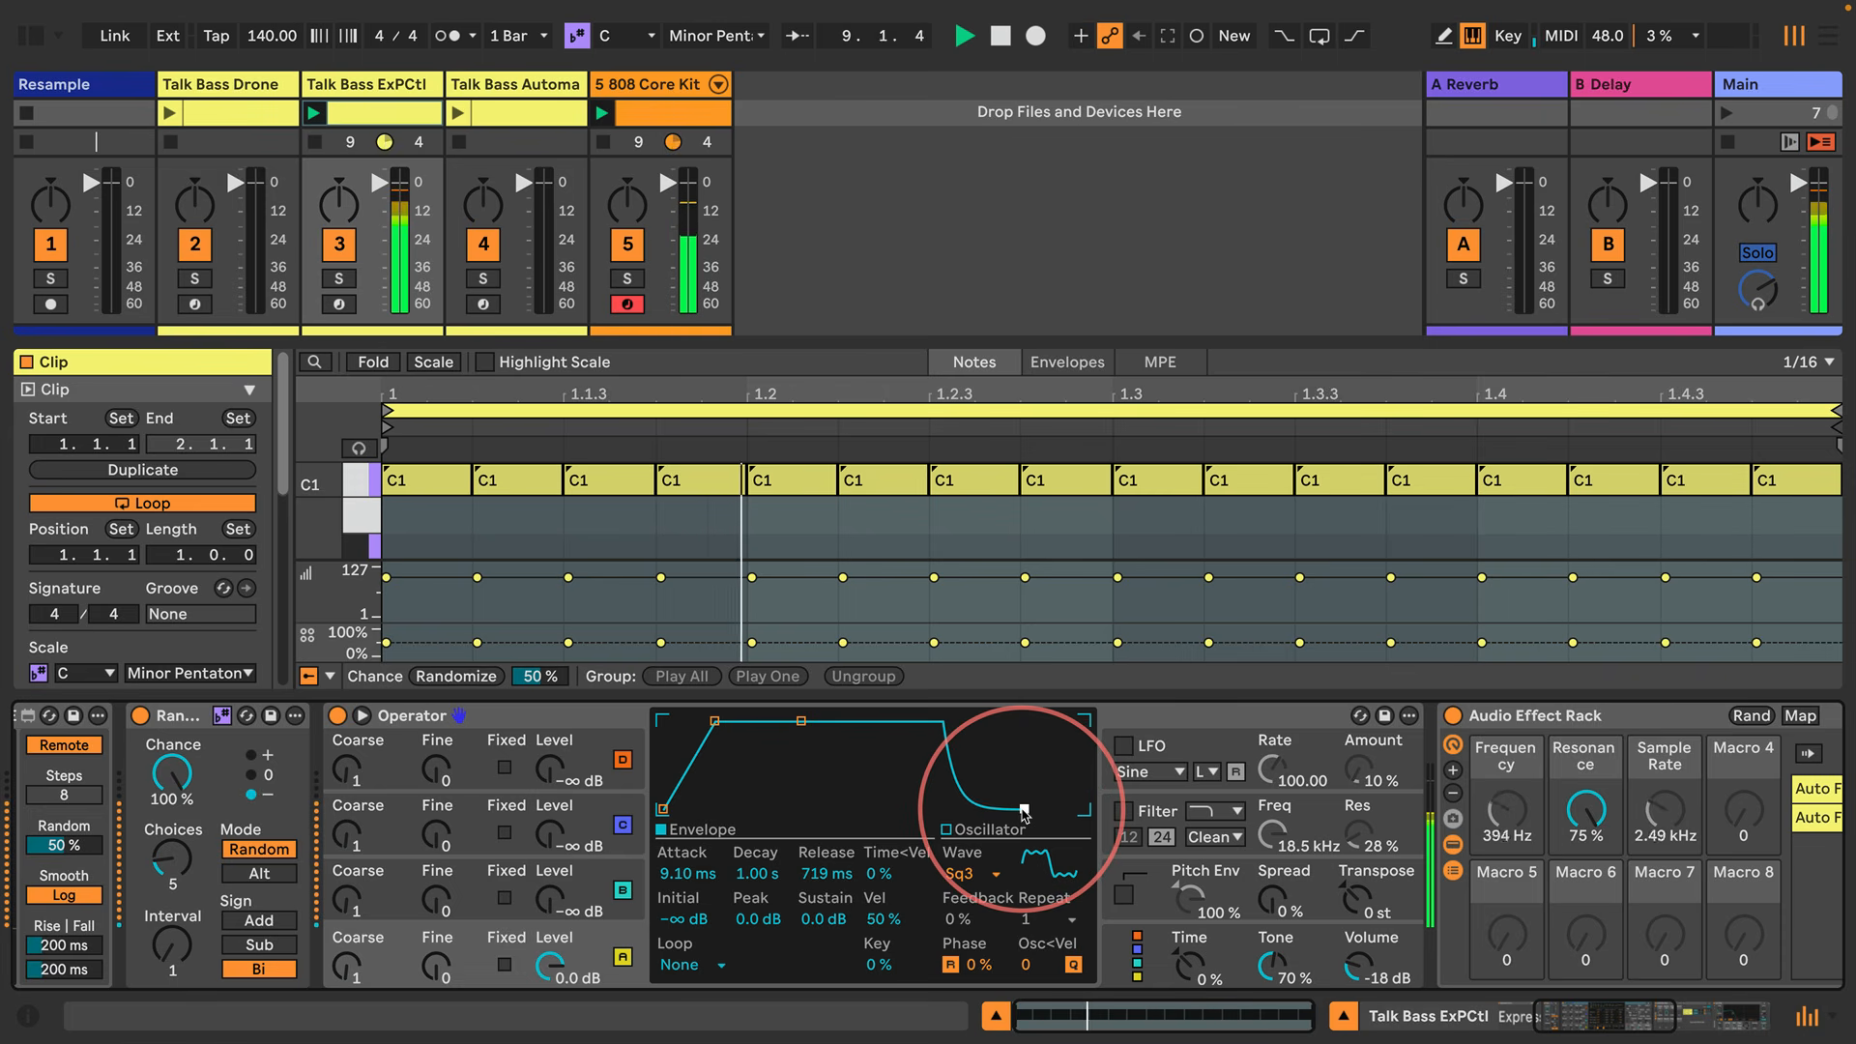
drag(801, 721, 756, 722)
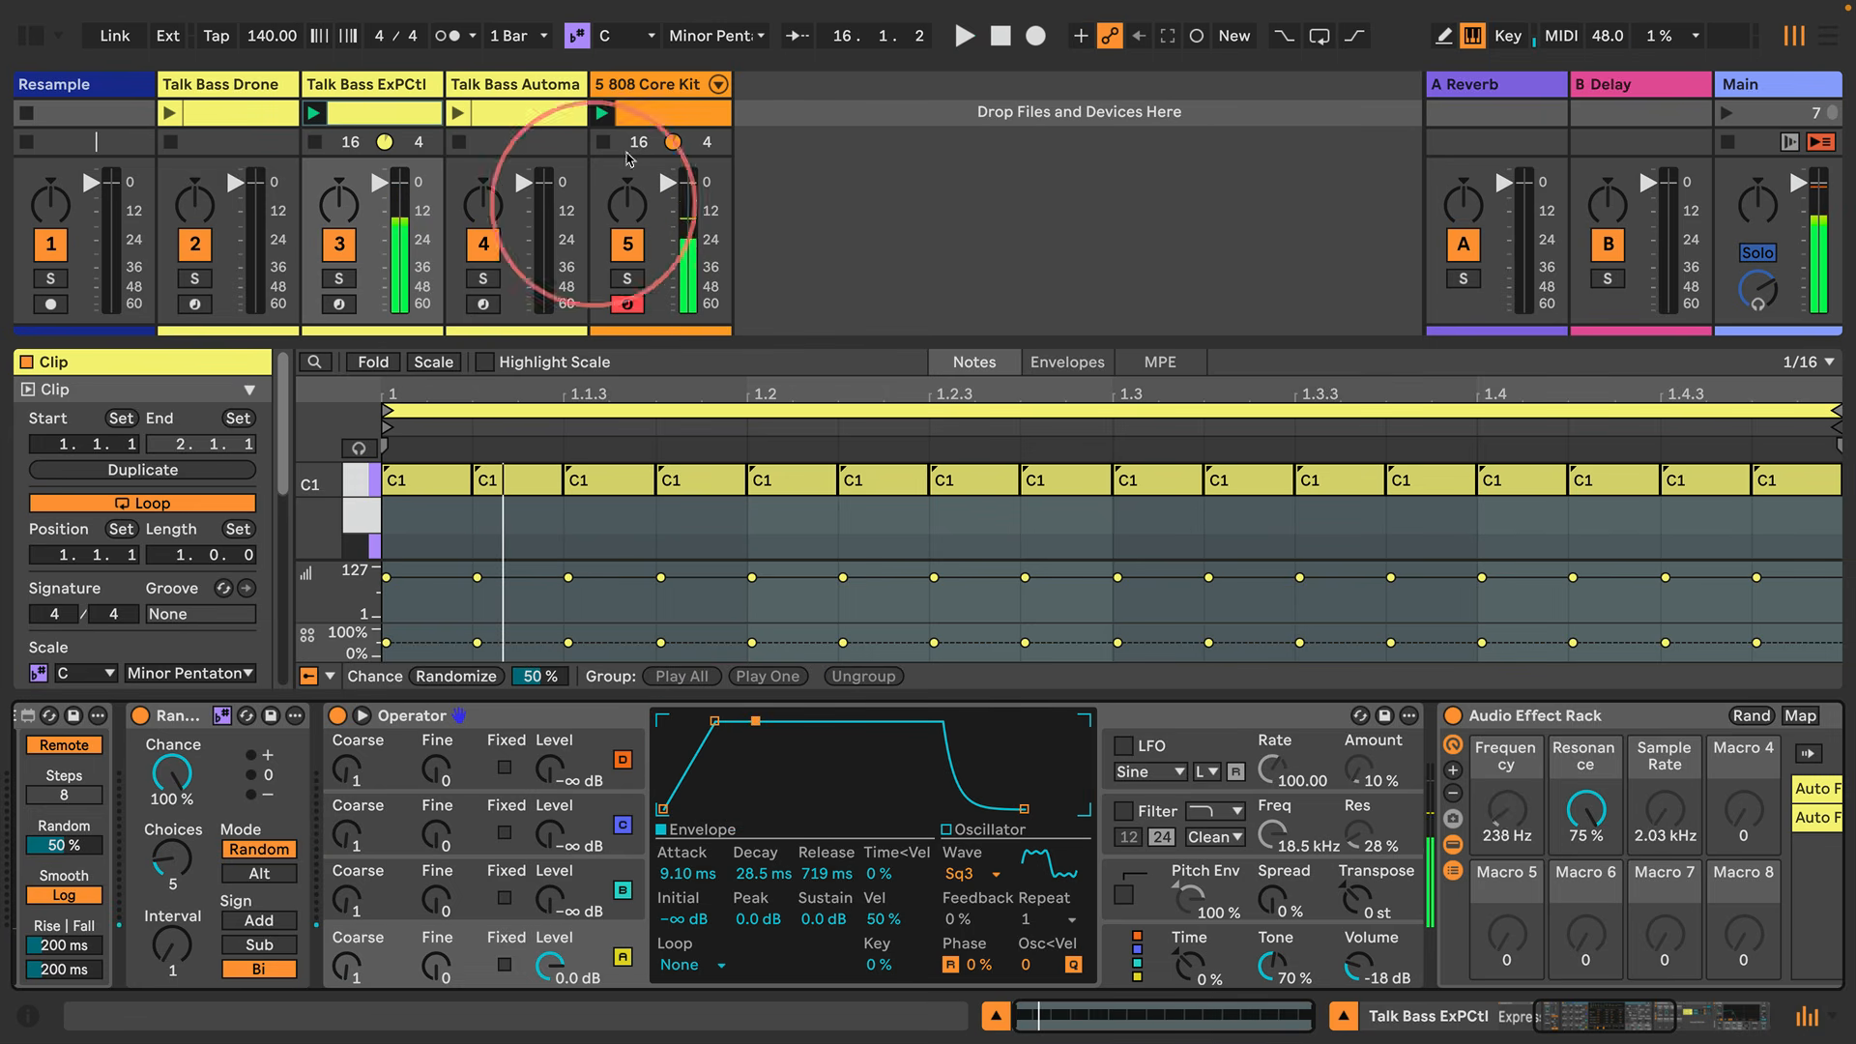
Collapse the Audio Effect Rack on Talk Bass Automation to its macro controls and rename it Talk Filter
click(643, 85)
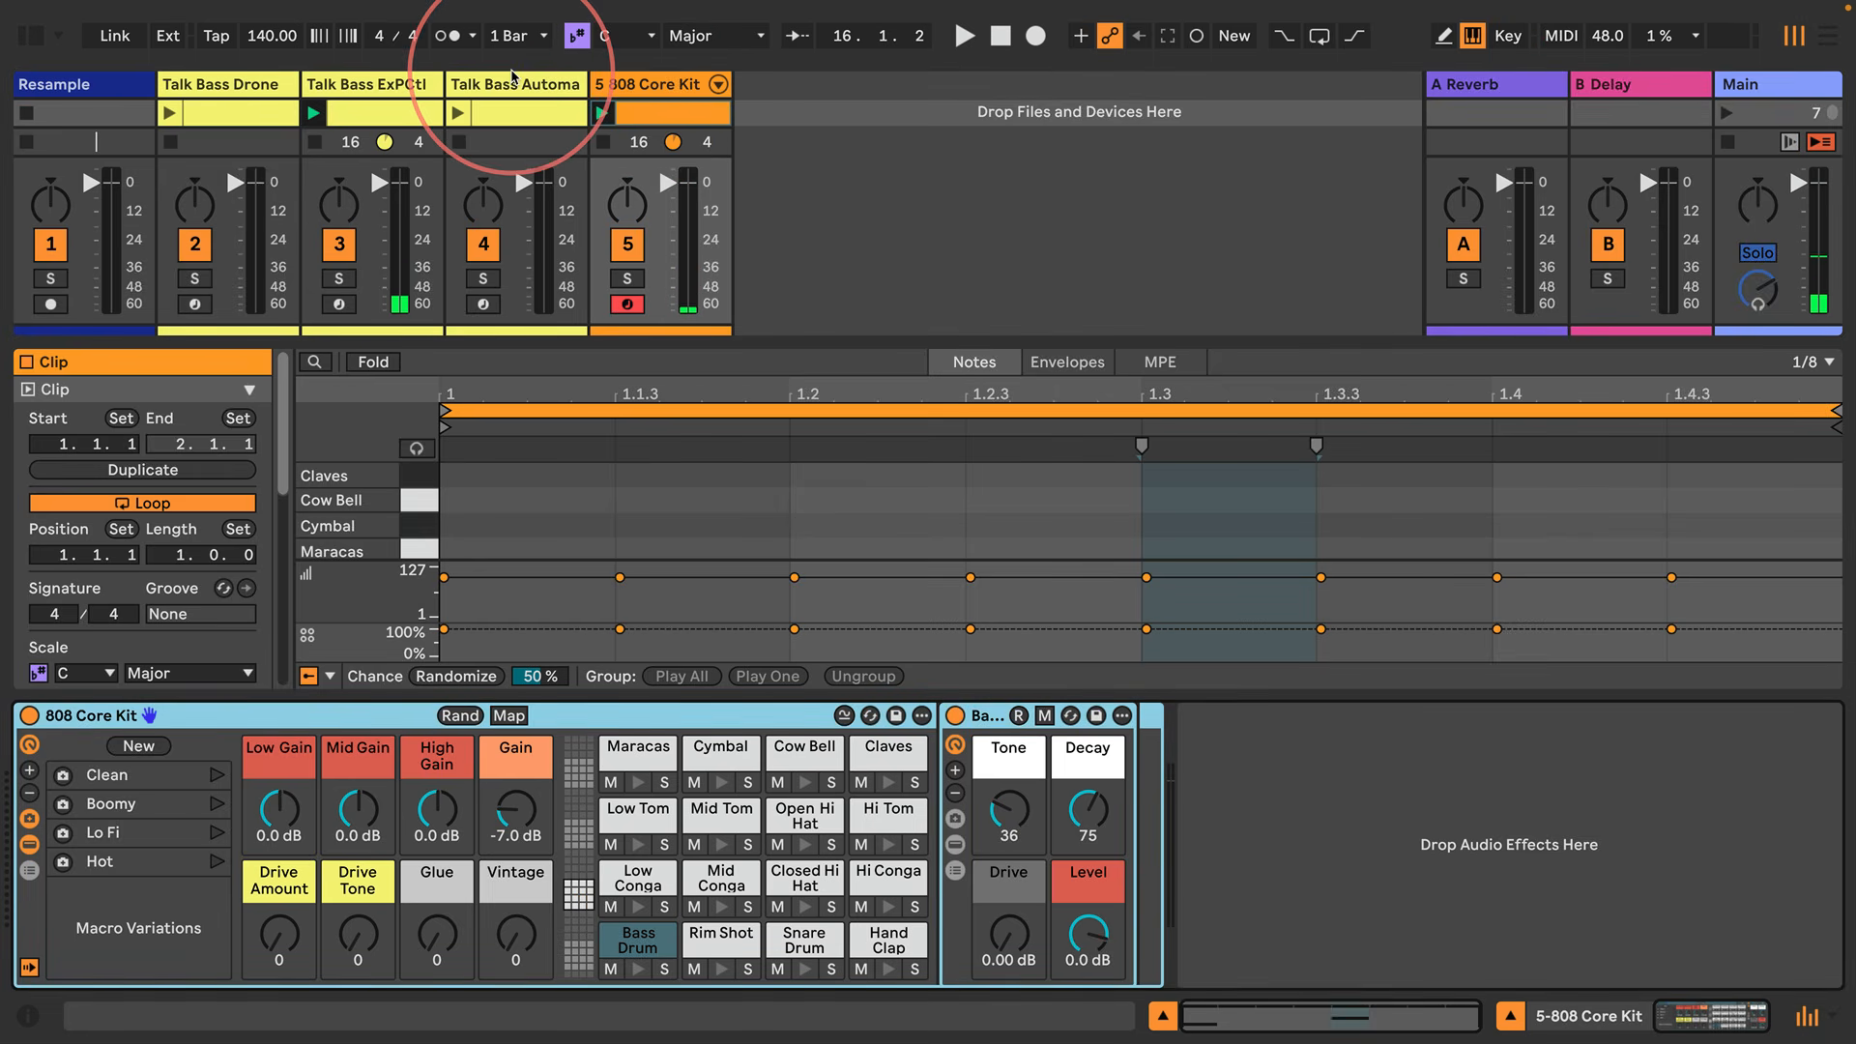
click(471, 84)
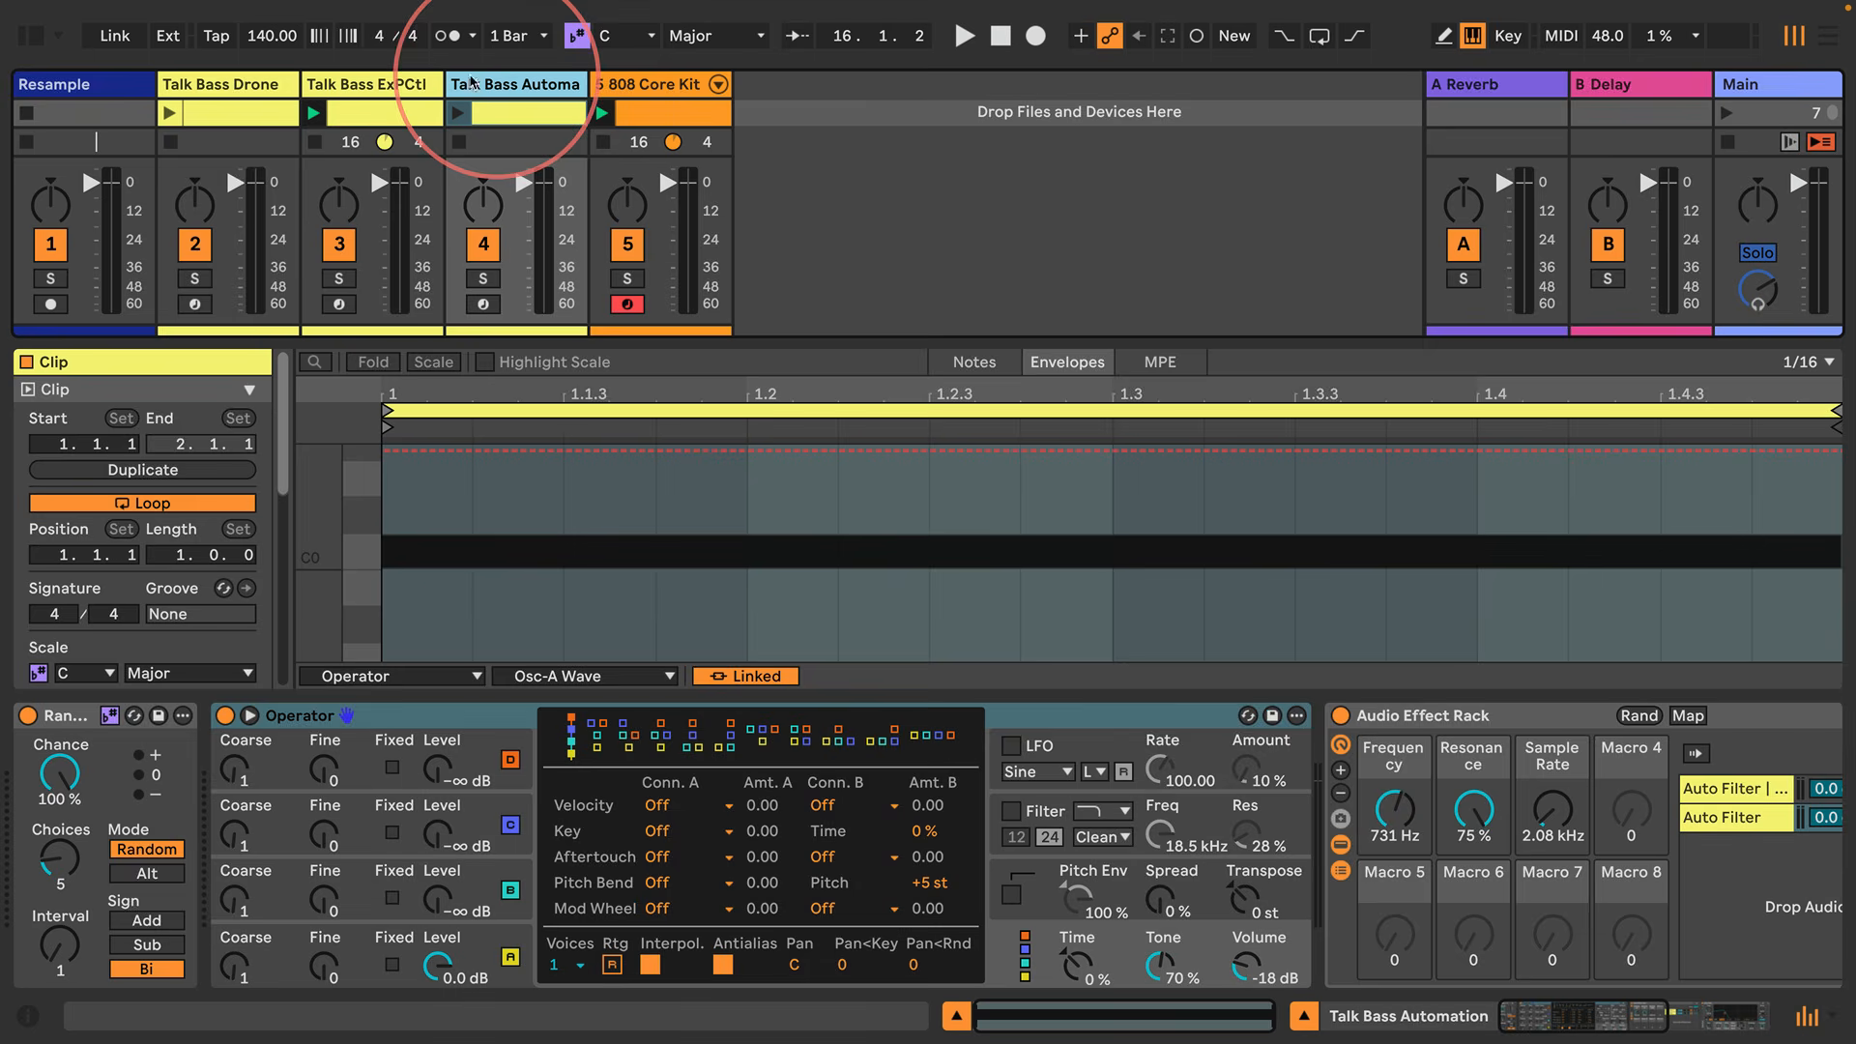
click(1373, 716)
click(420, 845)
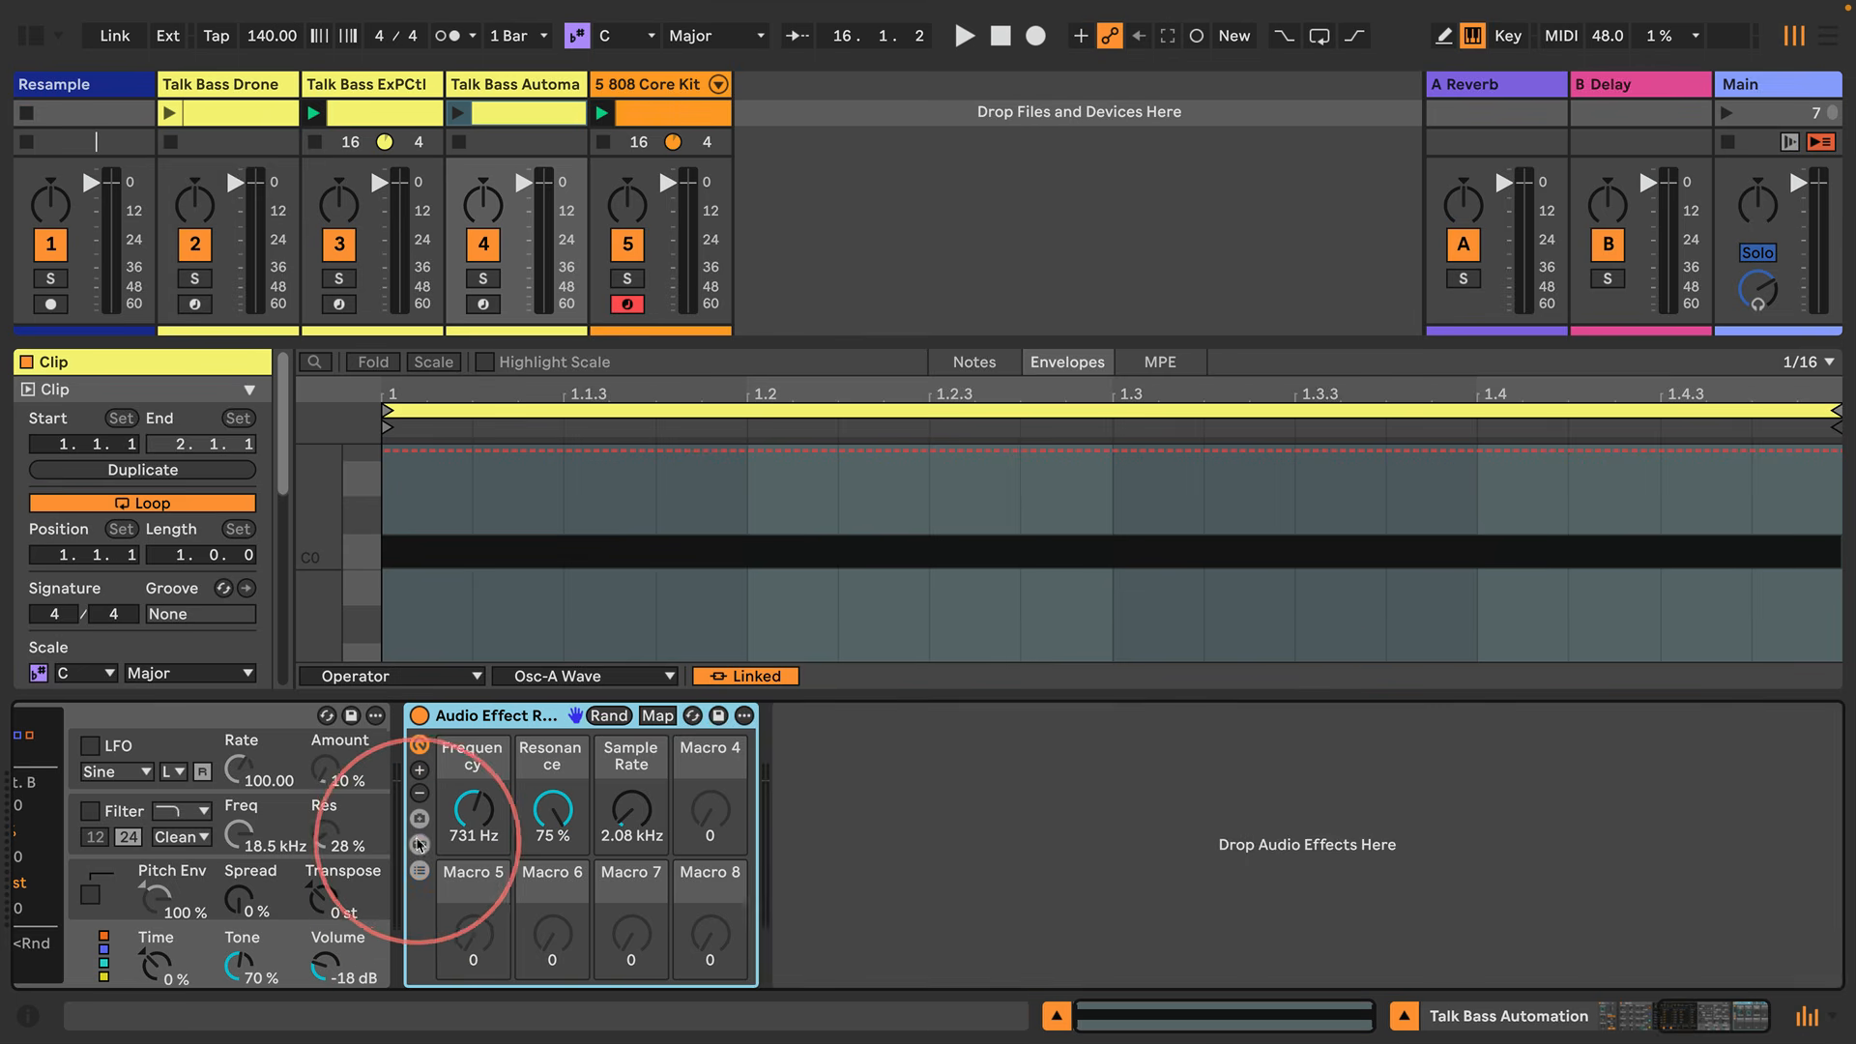
click(419, 845)
click(421, 847)
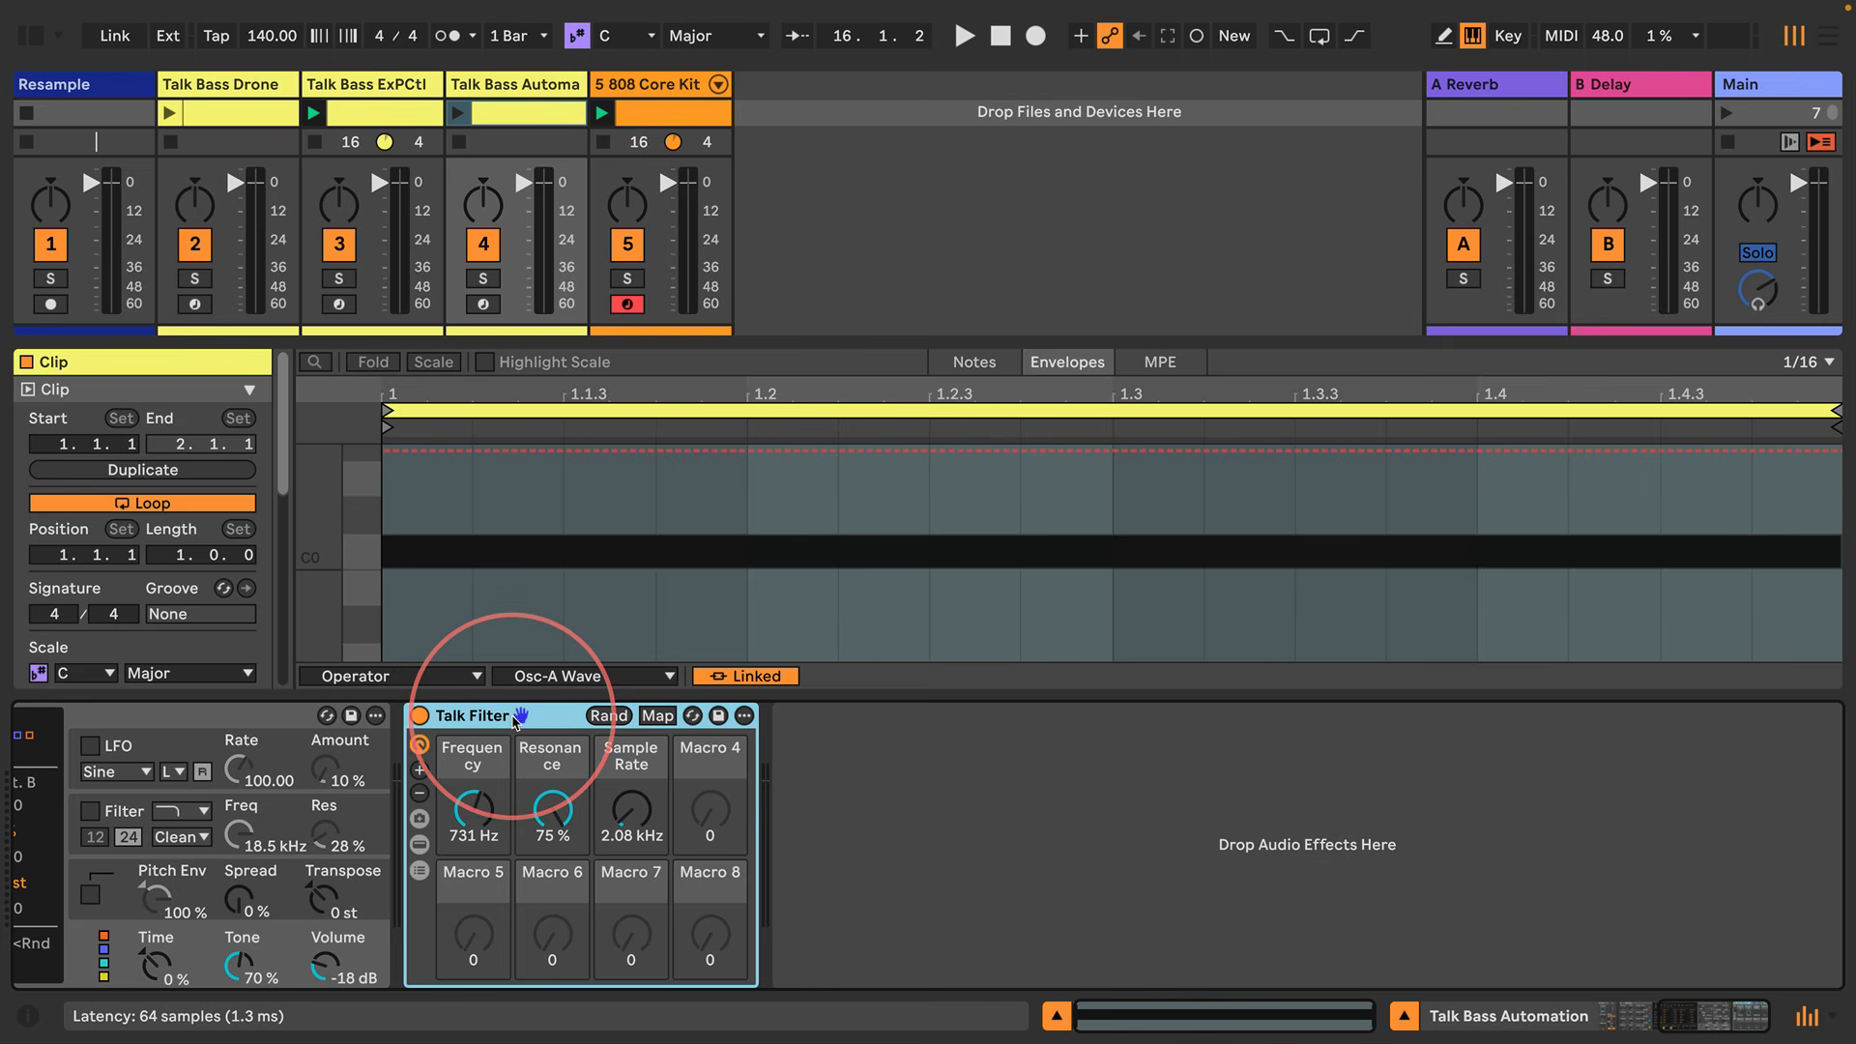
Paste the Talk Filter rack onto the soloed 808 Core Kit track and set Frequency to 2.00 kHz and Sample Rate to 2.53 kHz during playback
click(663, 89)
key(space)
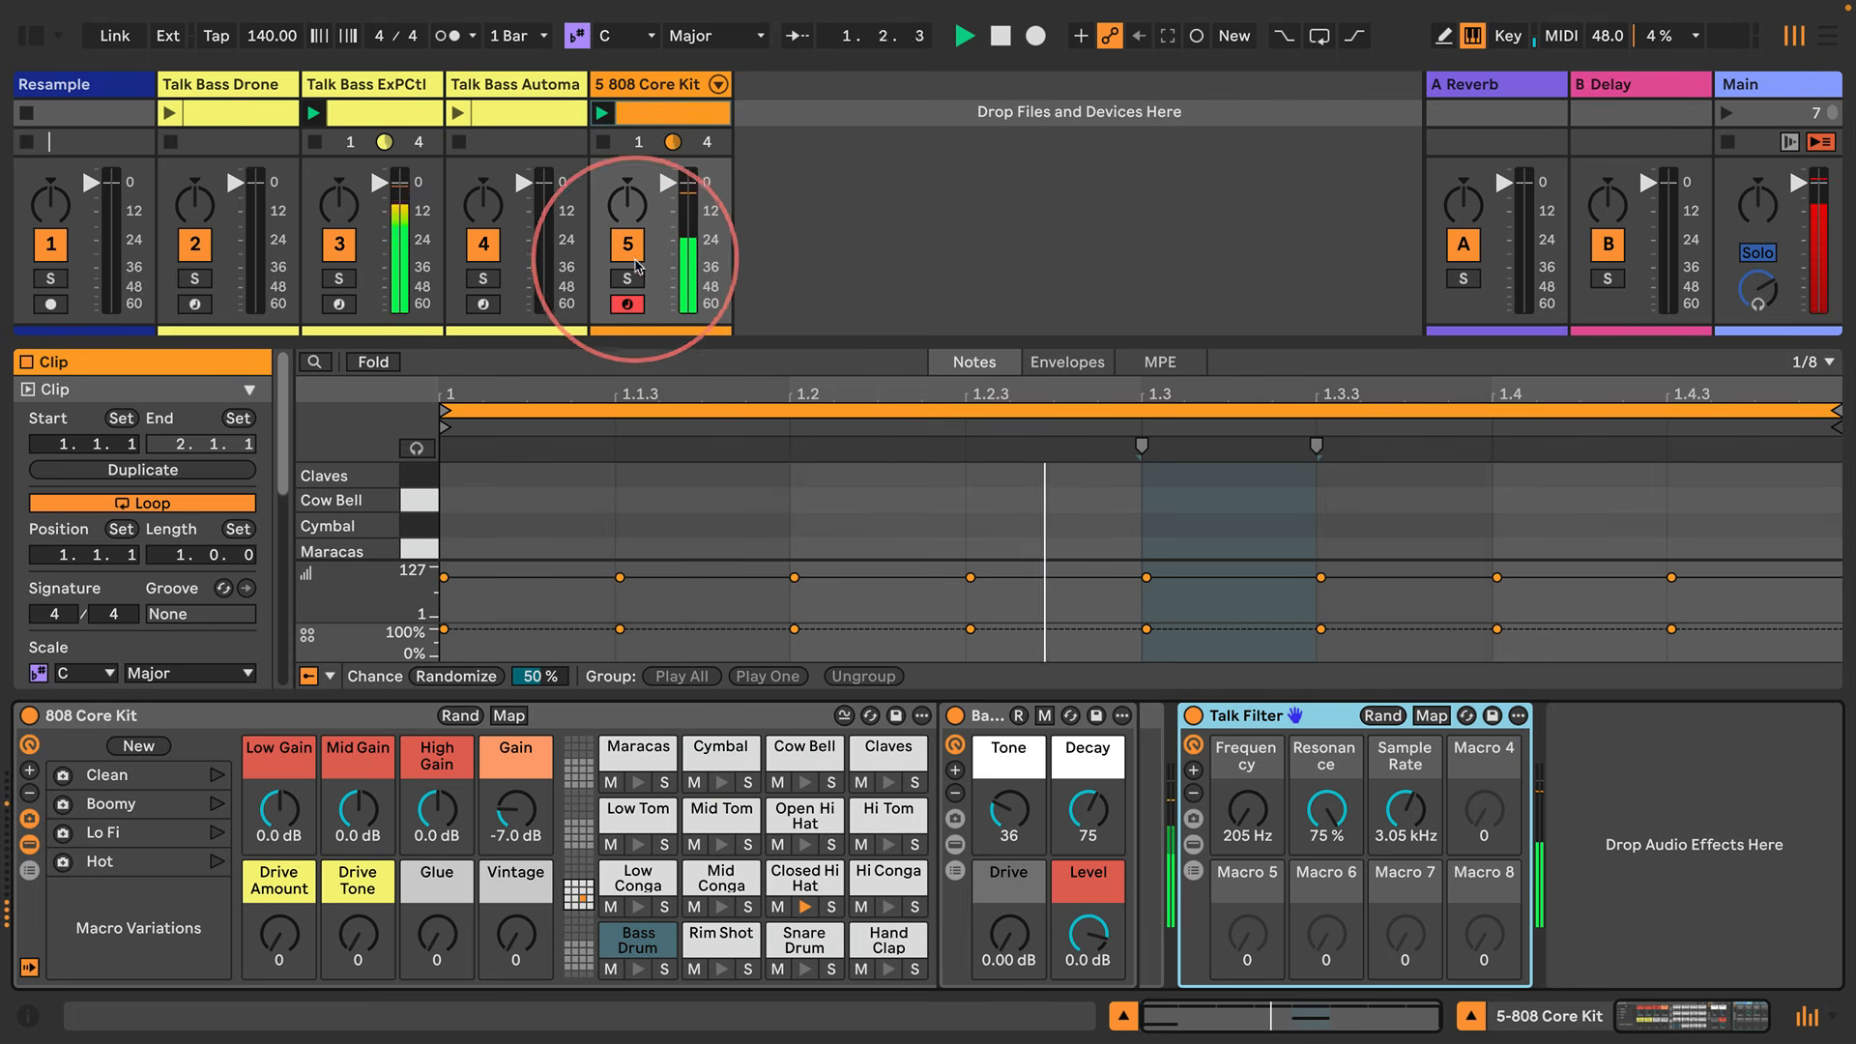
click(628, 278)
mouse_move(1247, 812)
mouse_down()
mouse_move(1247, 764)
mouse_move(1249, 847)
mouse_up()
mouse_move(1397, 816)
mouse_down()
mouse_move(1397, 856)
mouse_move(1395, 820)
mouse_up()
drag(1242, 809, 1245, 801)
key(space)
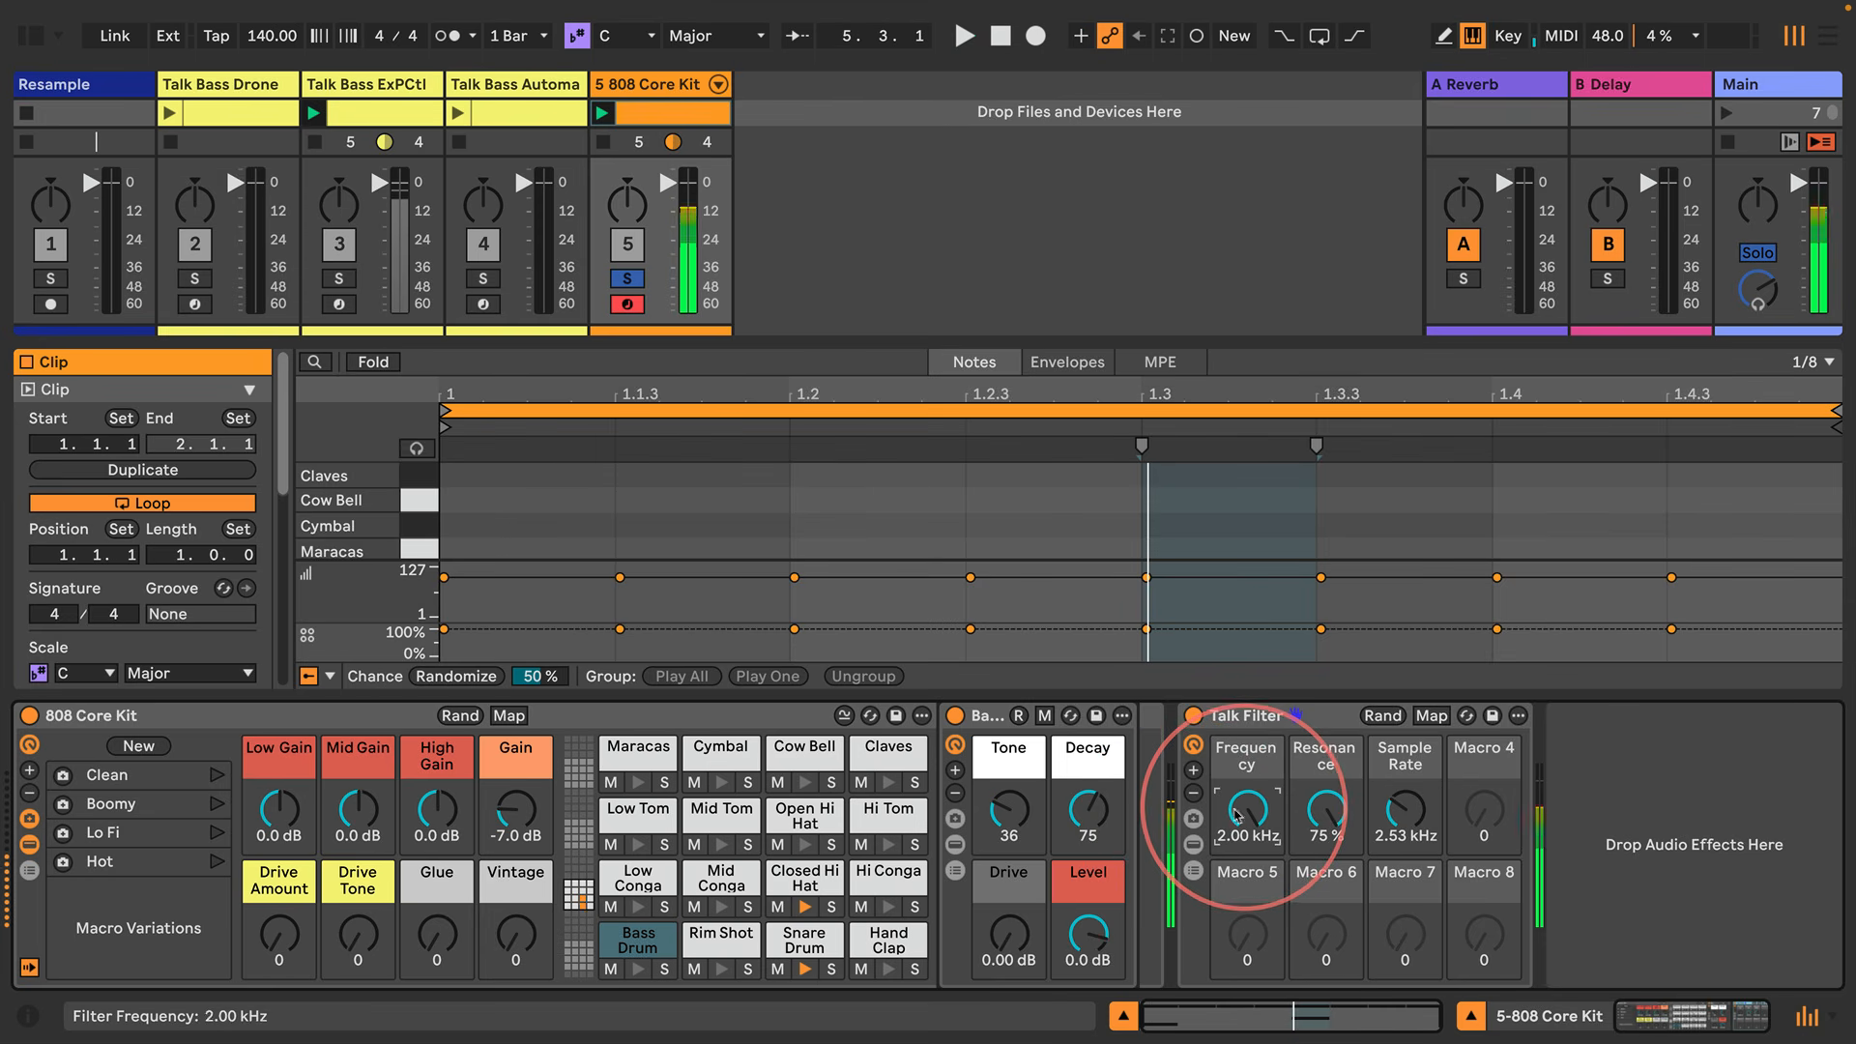
Insert a Saturator from the audio effects before Talk Filter on the 808 Core Kit track and set it to Soft Clip
click(30, 29)
drag(440, 570, 590, 537)
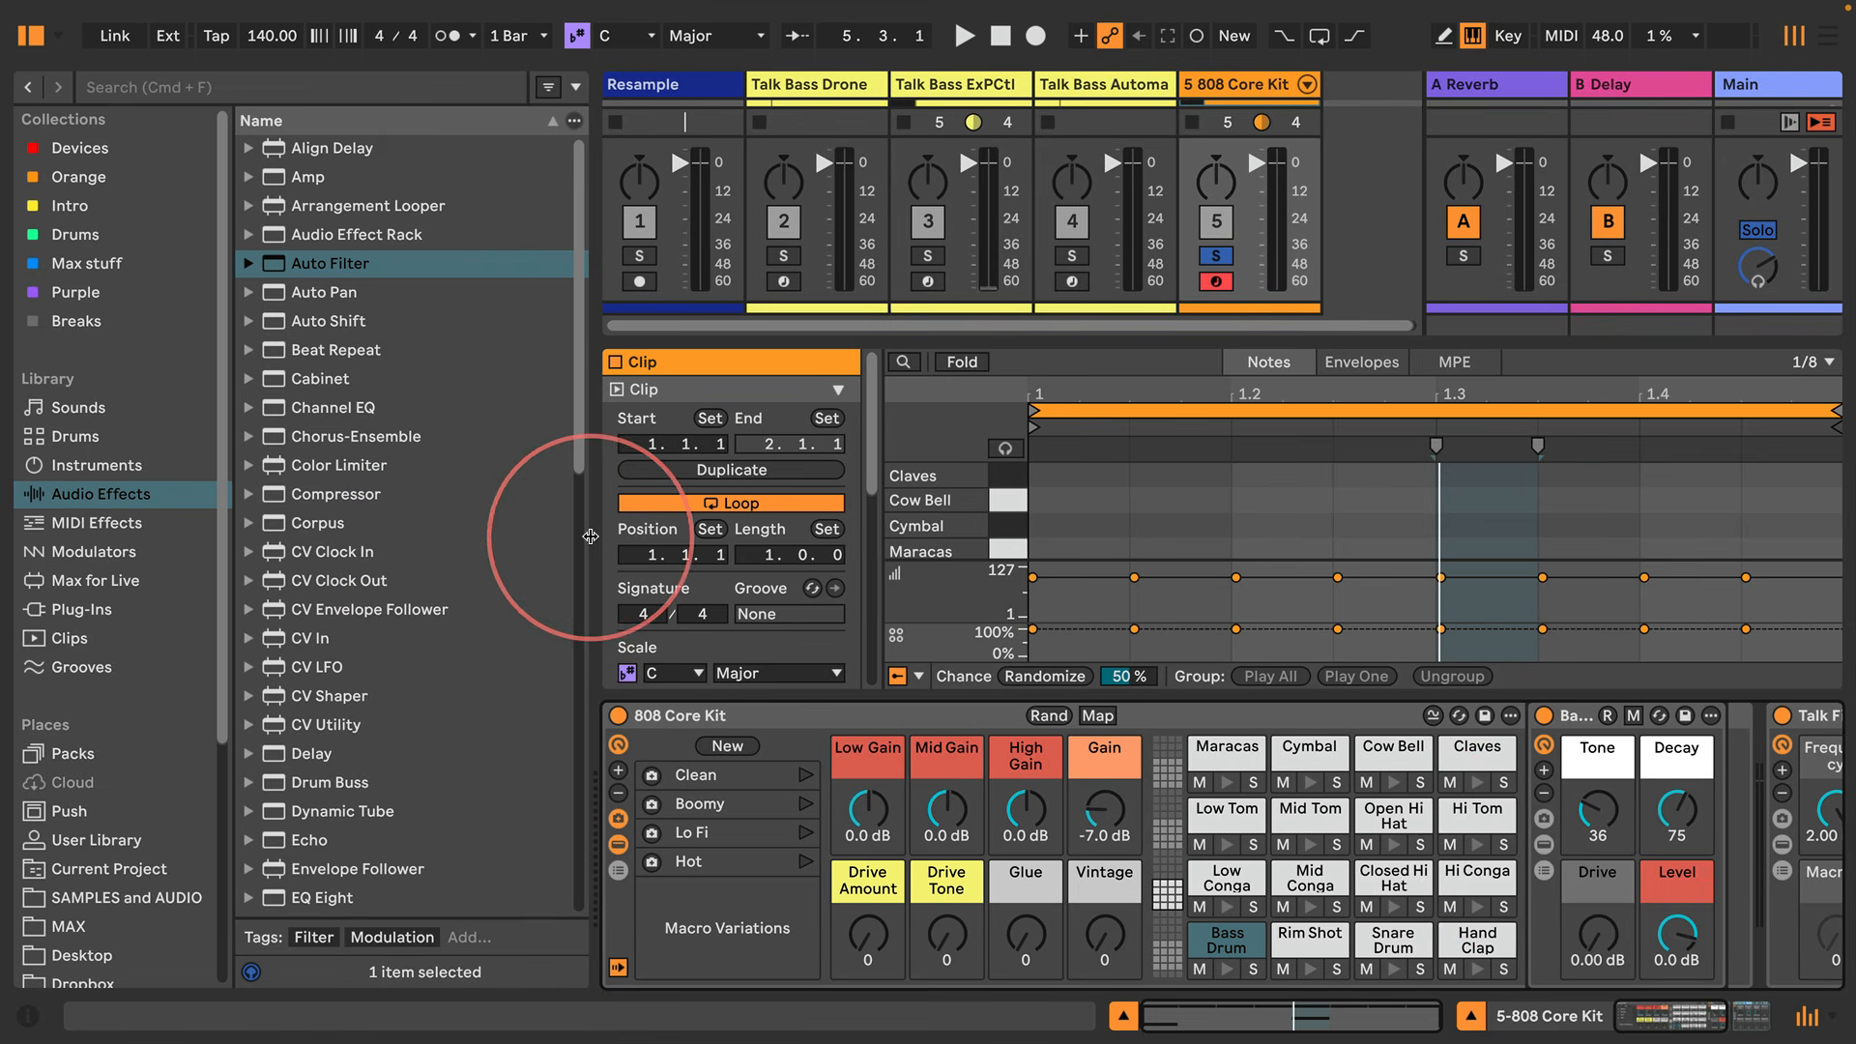
scroll(1547, 812, right, 5)
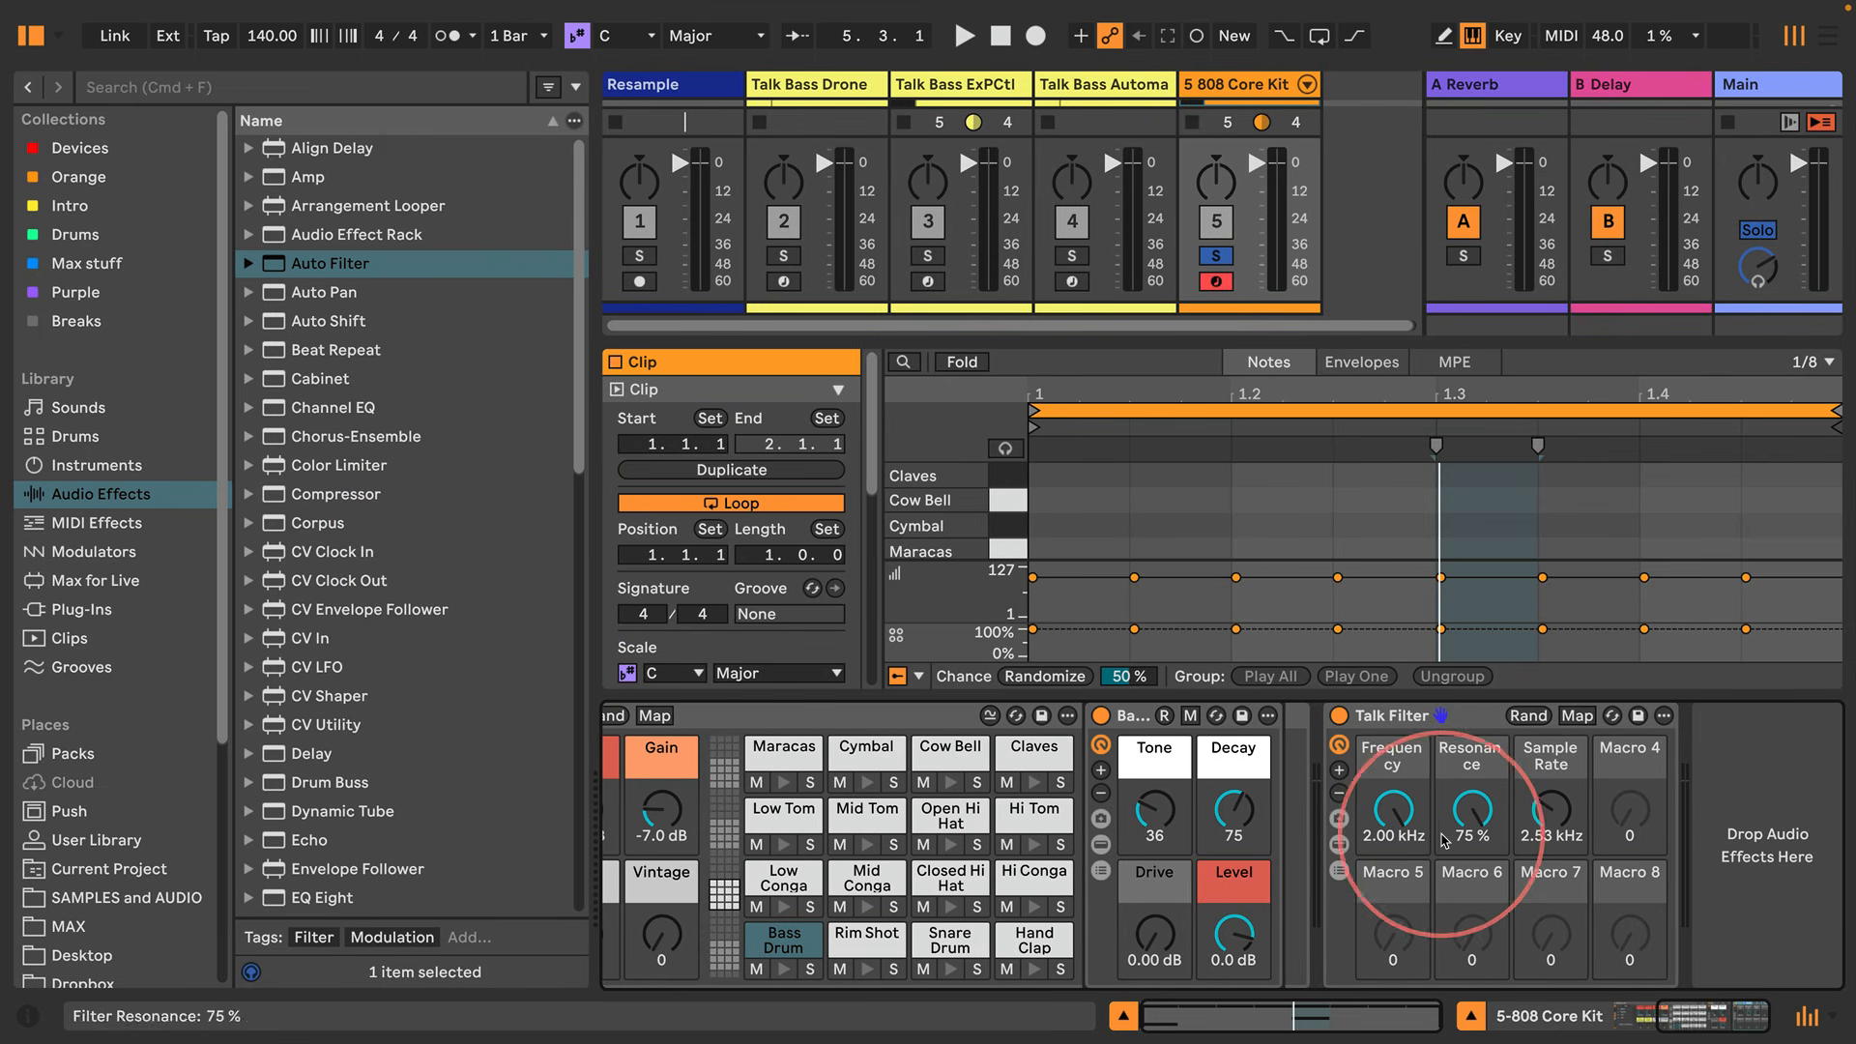
scroll(297, 817, down, 10)
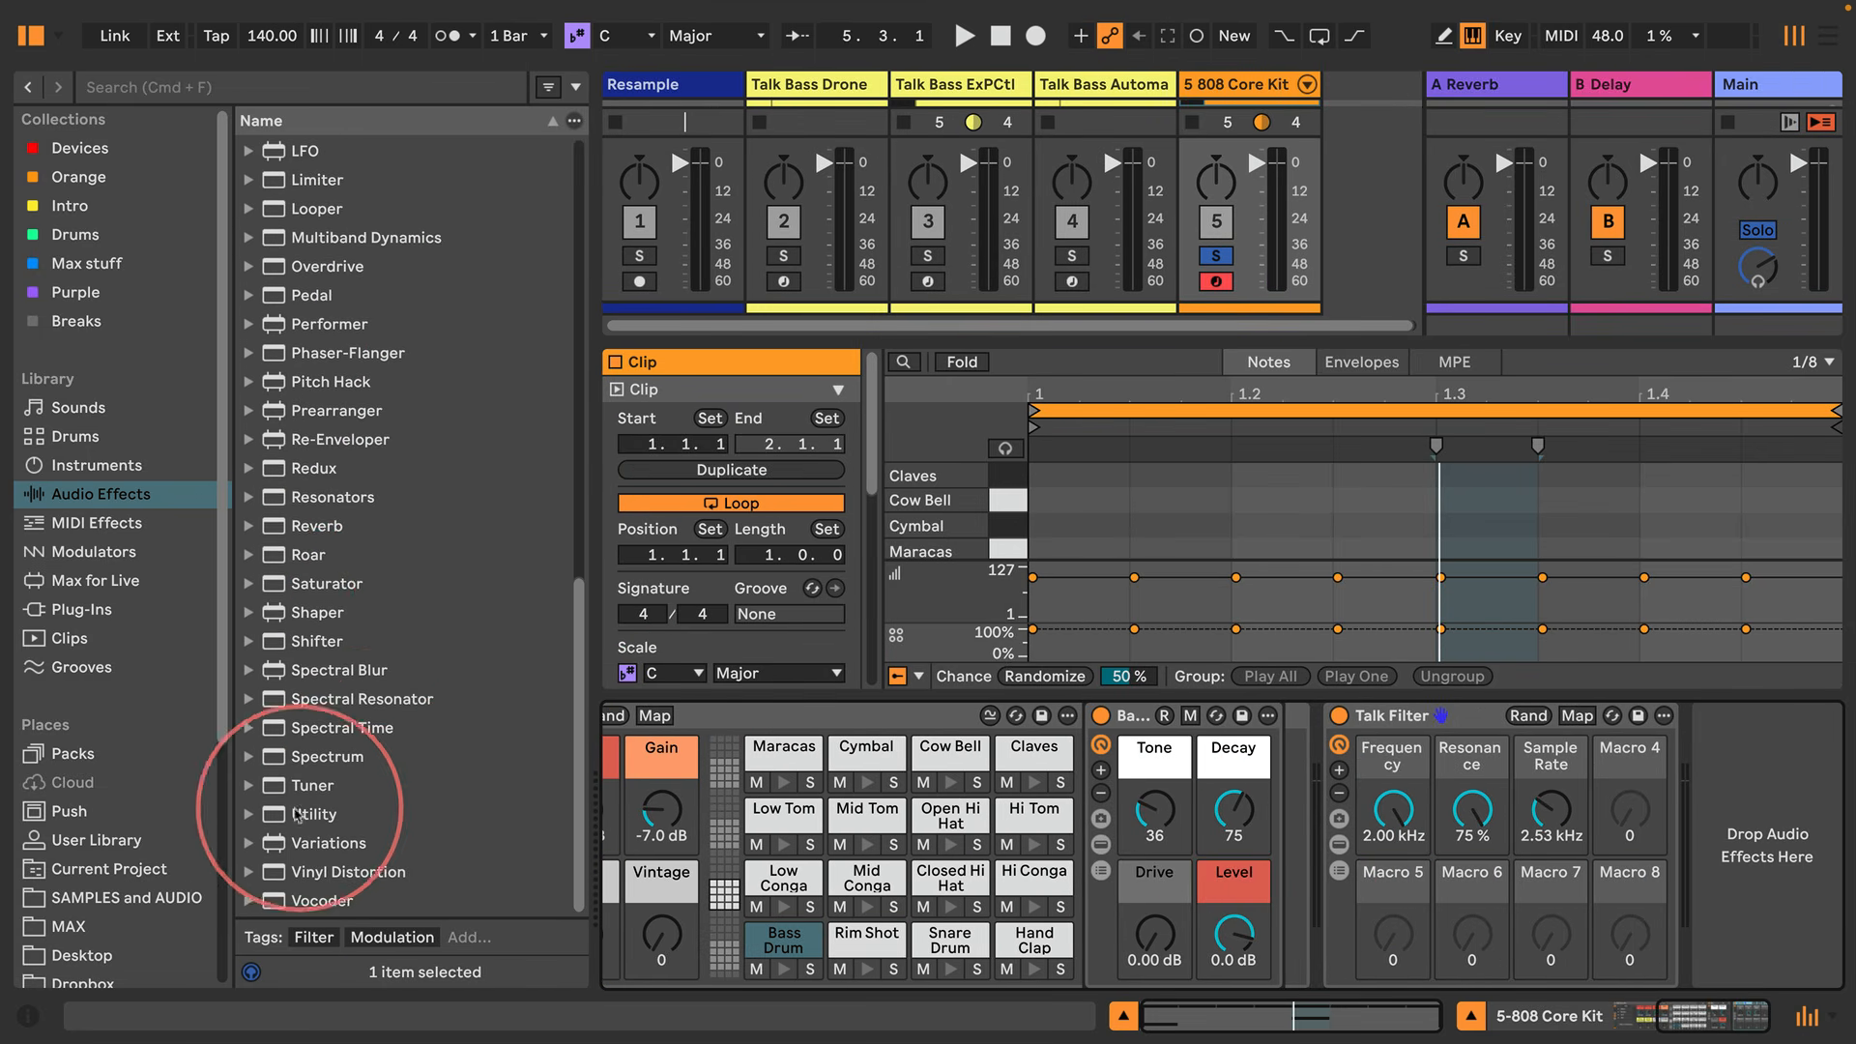
drag(305, 583, 1321, 769)
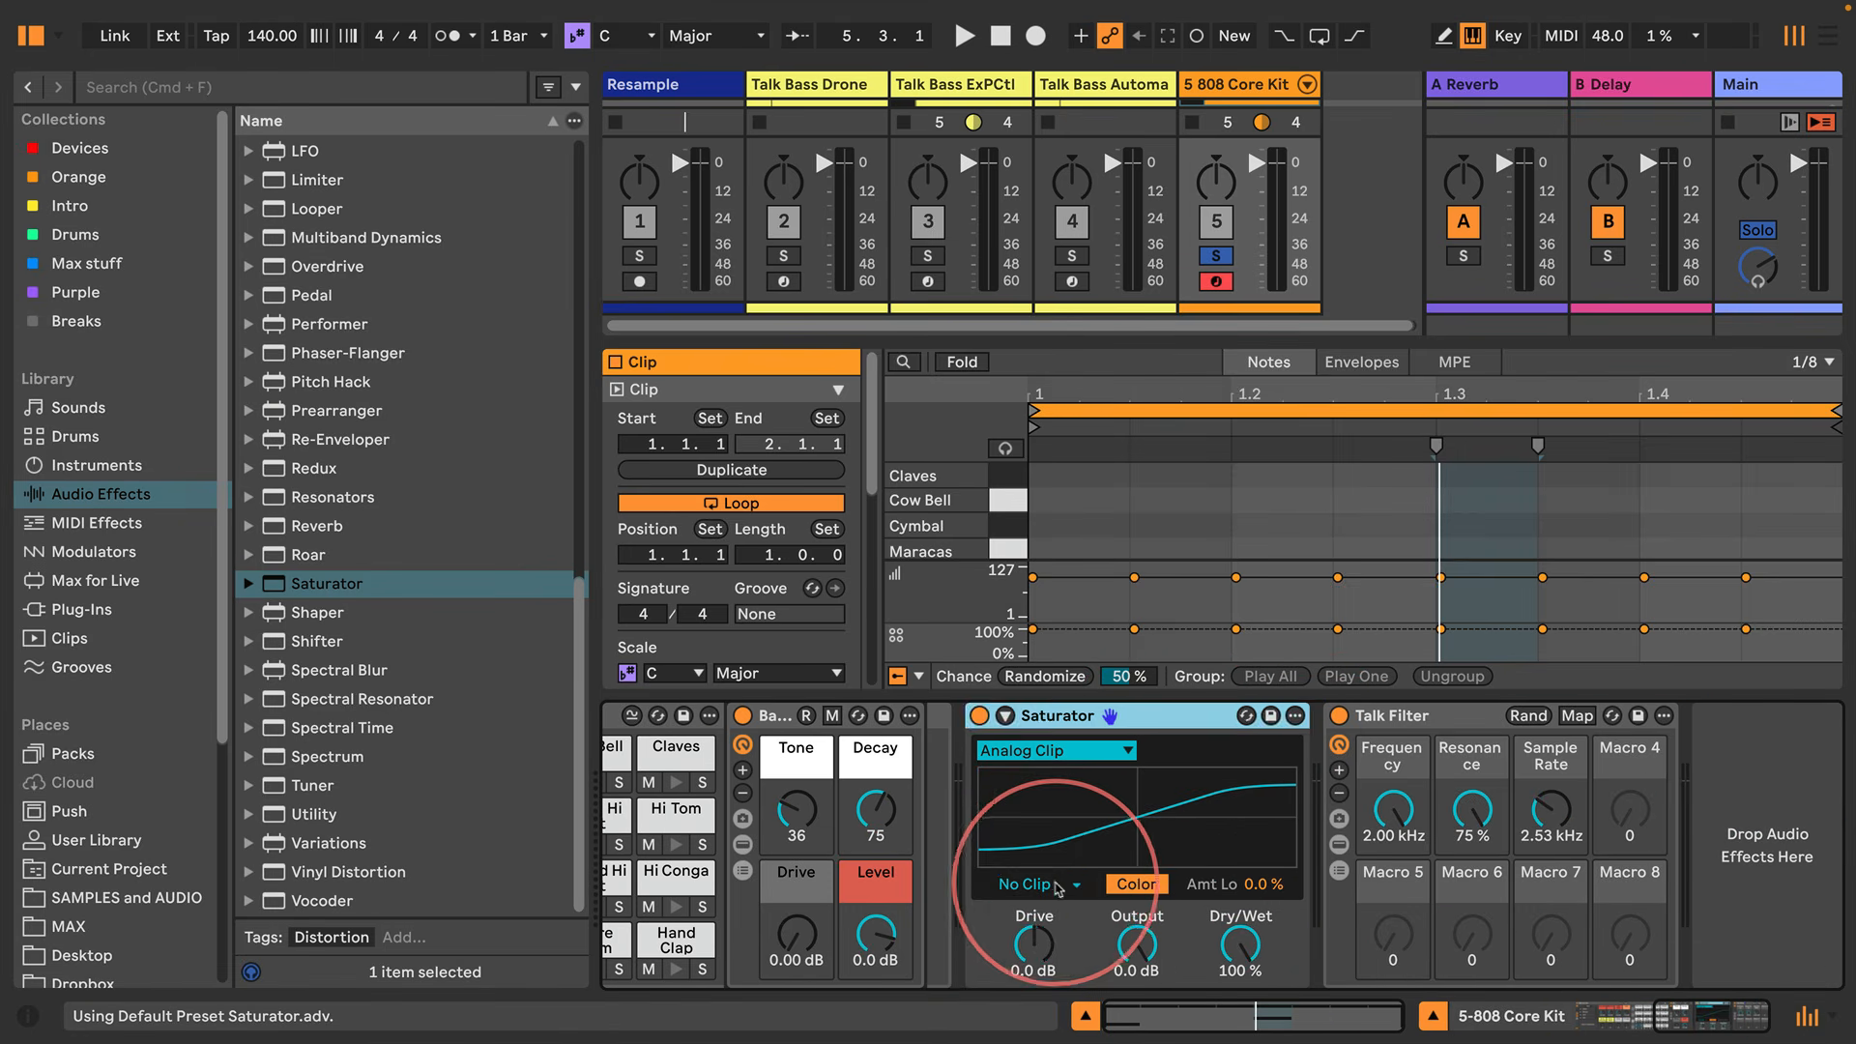
click(1039, 883)
click(1046, 930)
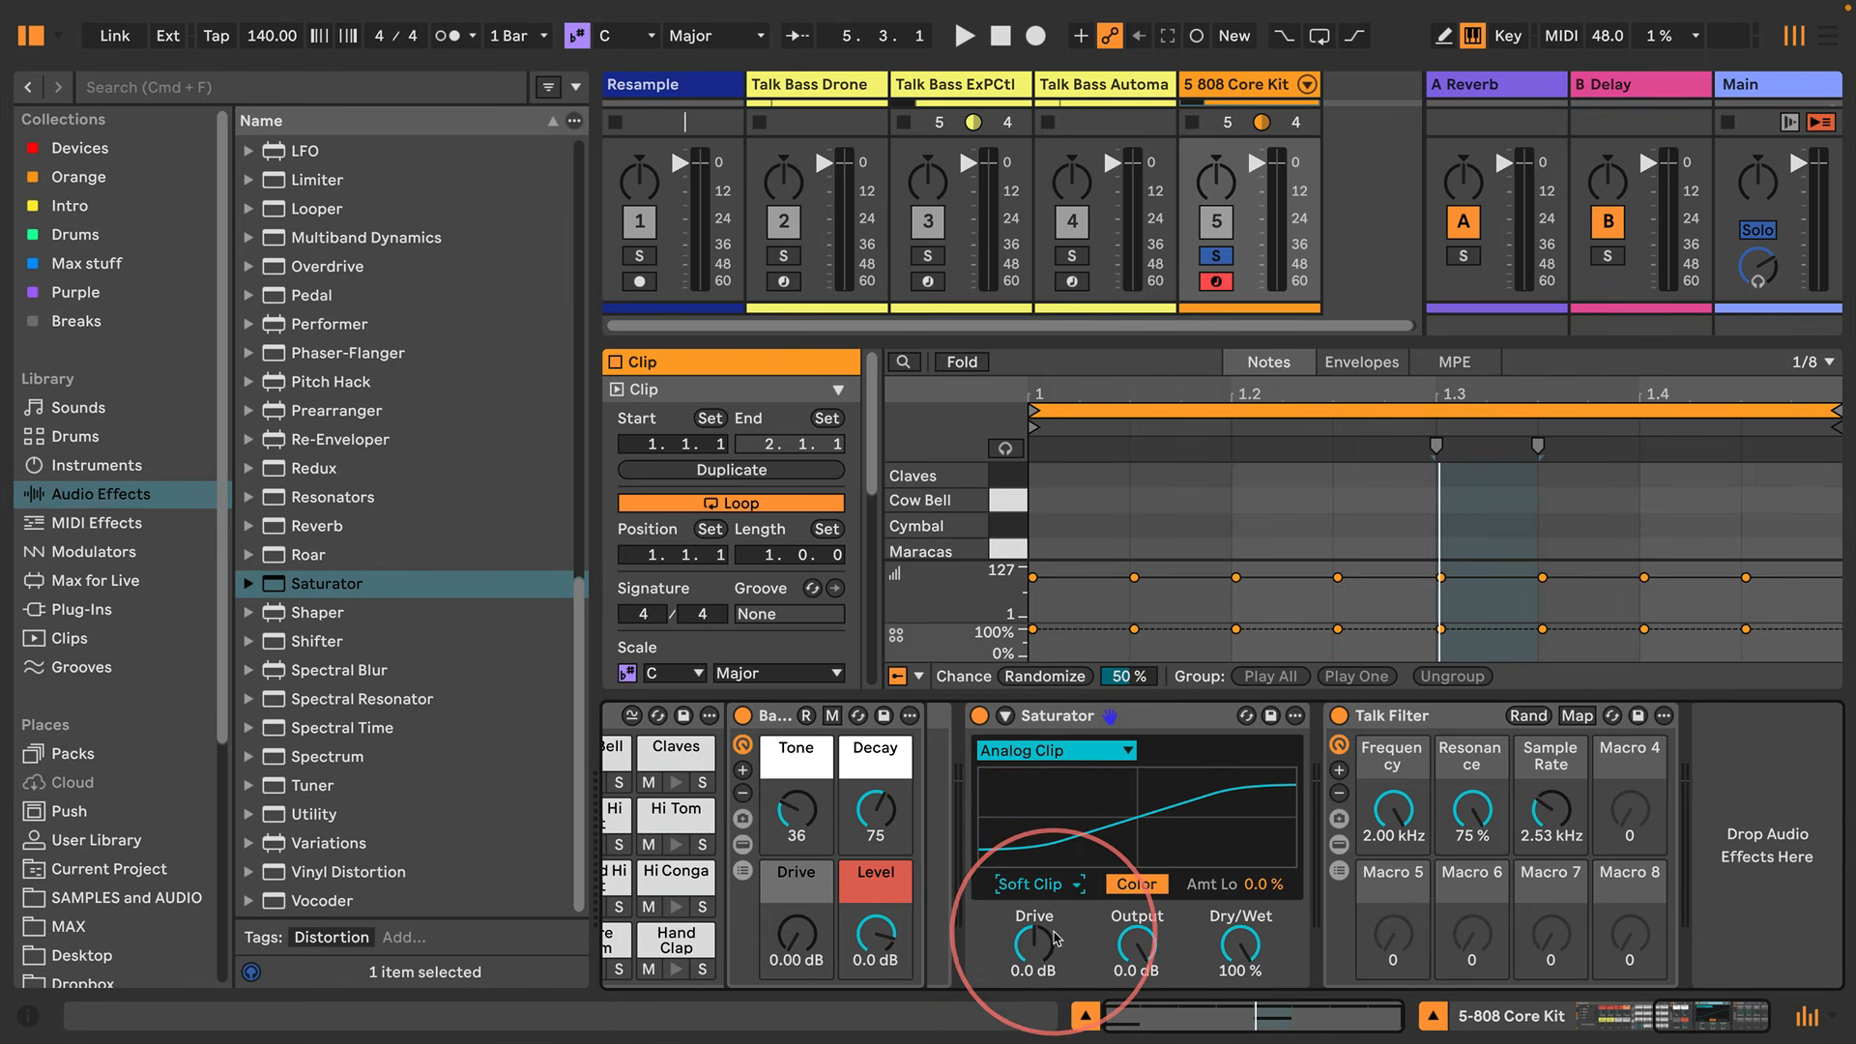
Set the Saturator's Drive to 36 dB and Output to -15 dB while playing the drums
drag(1143, 949, 1143, 1034)
drag(1032, 949, 1032, 856)
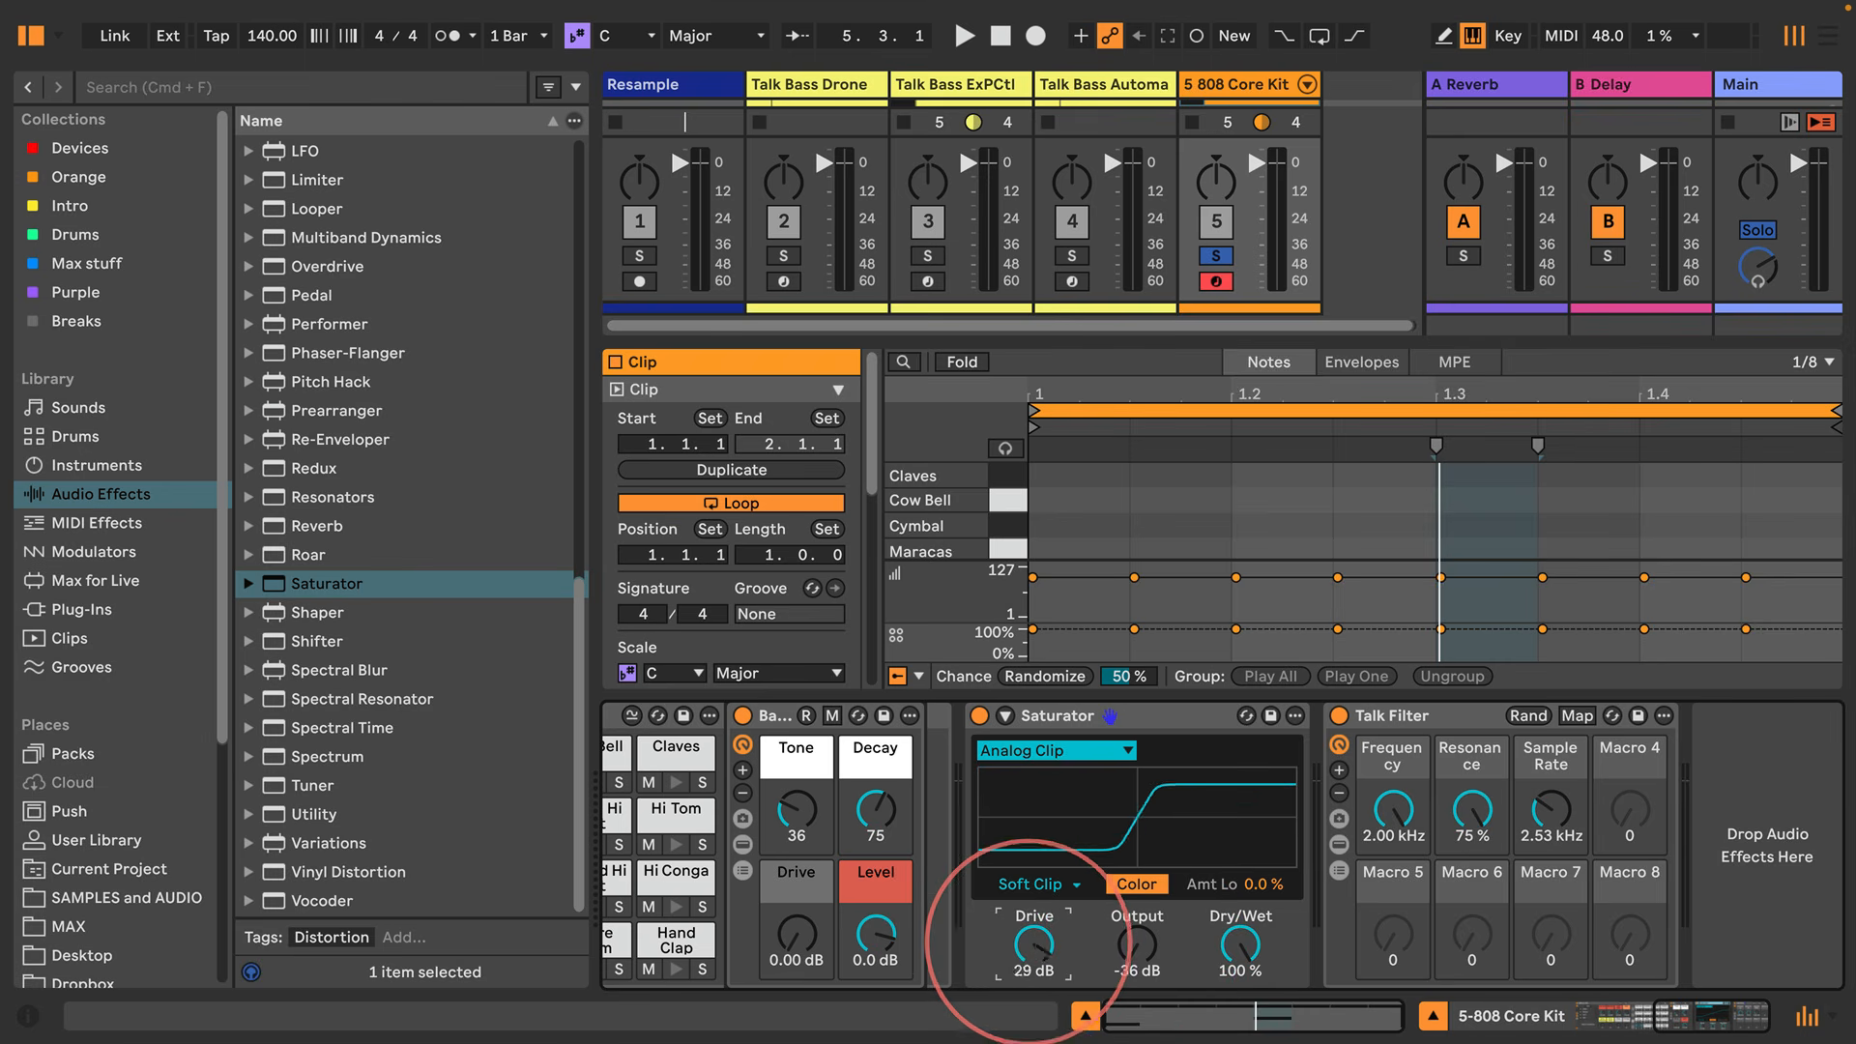
key(space)
drag(1144, 952, 1144, 904)
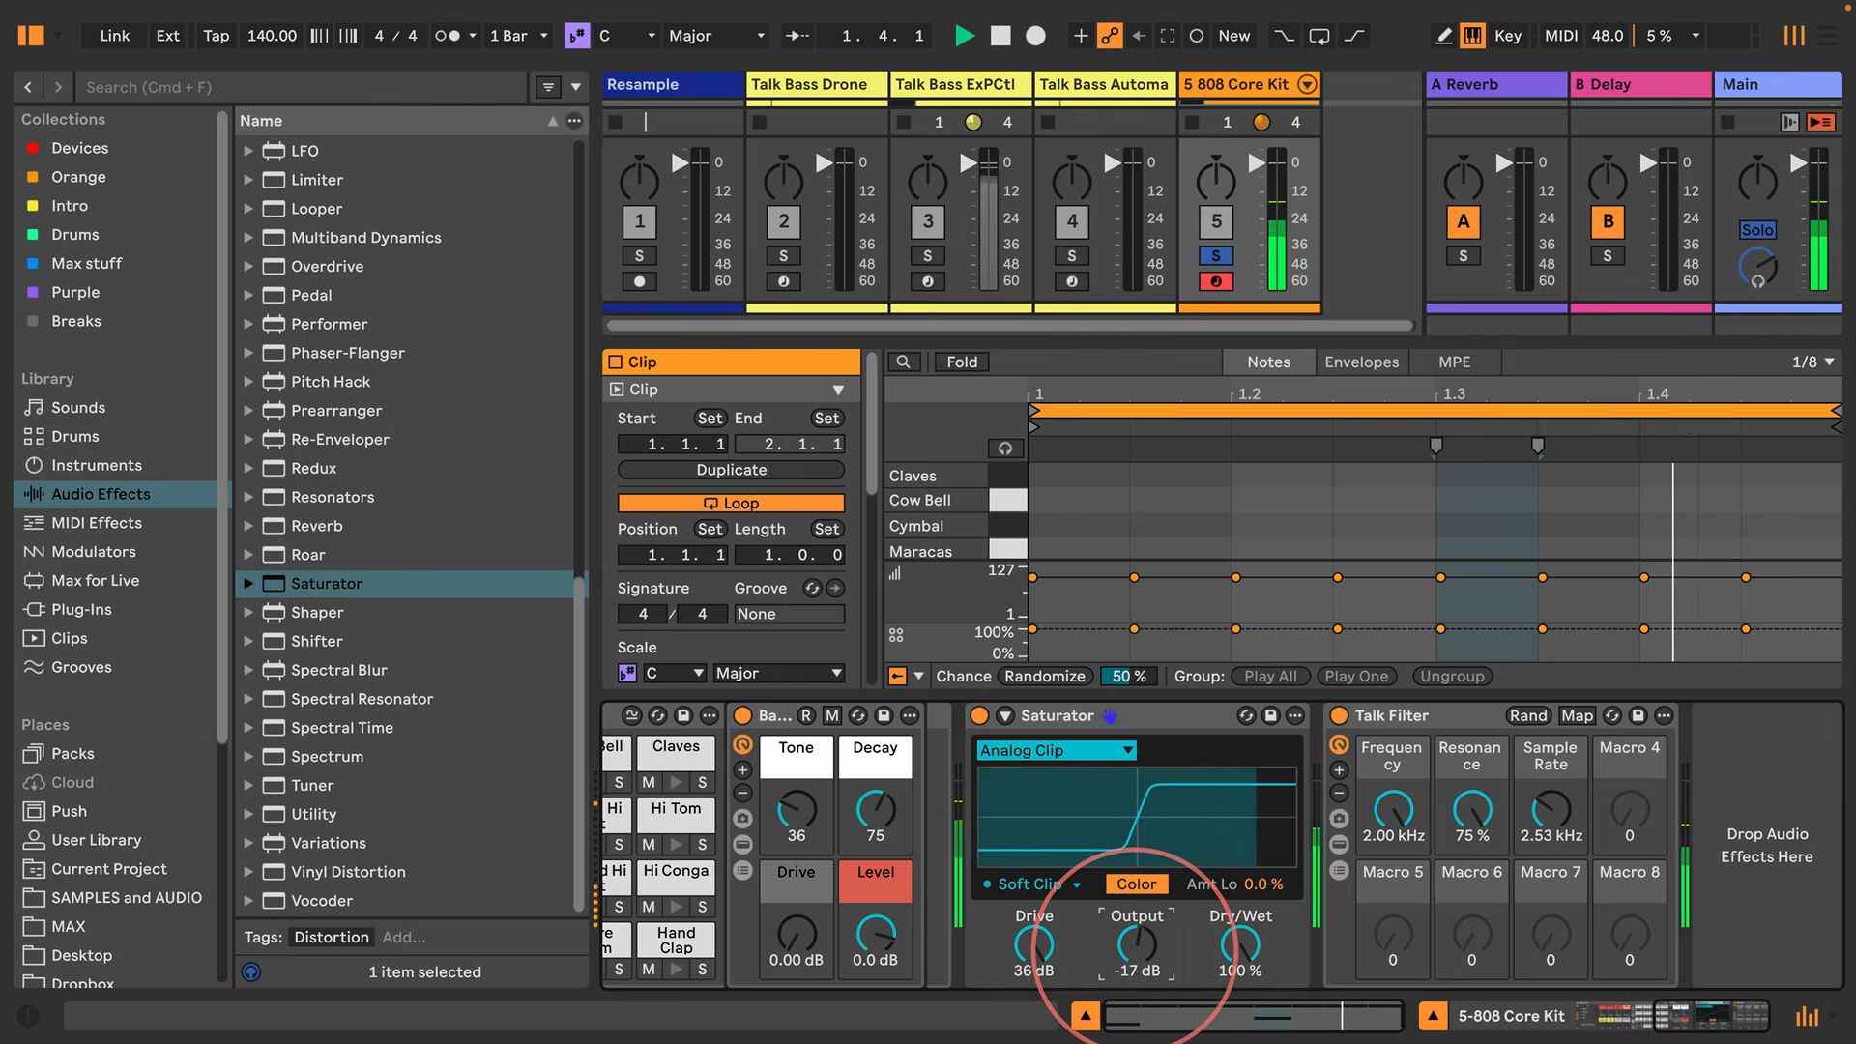
Vary Talk Filter's macros on the drums during playback, ending with Frequency at 452 Hz and Sample Rate at 2.78 kHz
drag(1395, 802, 1395, 843)
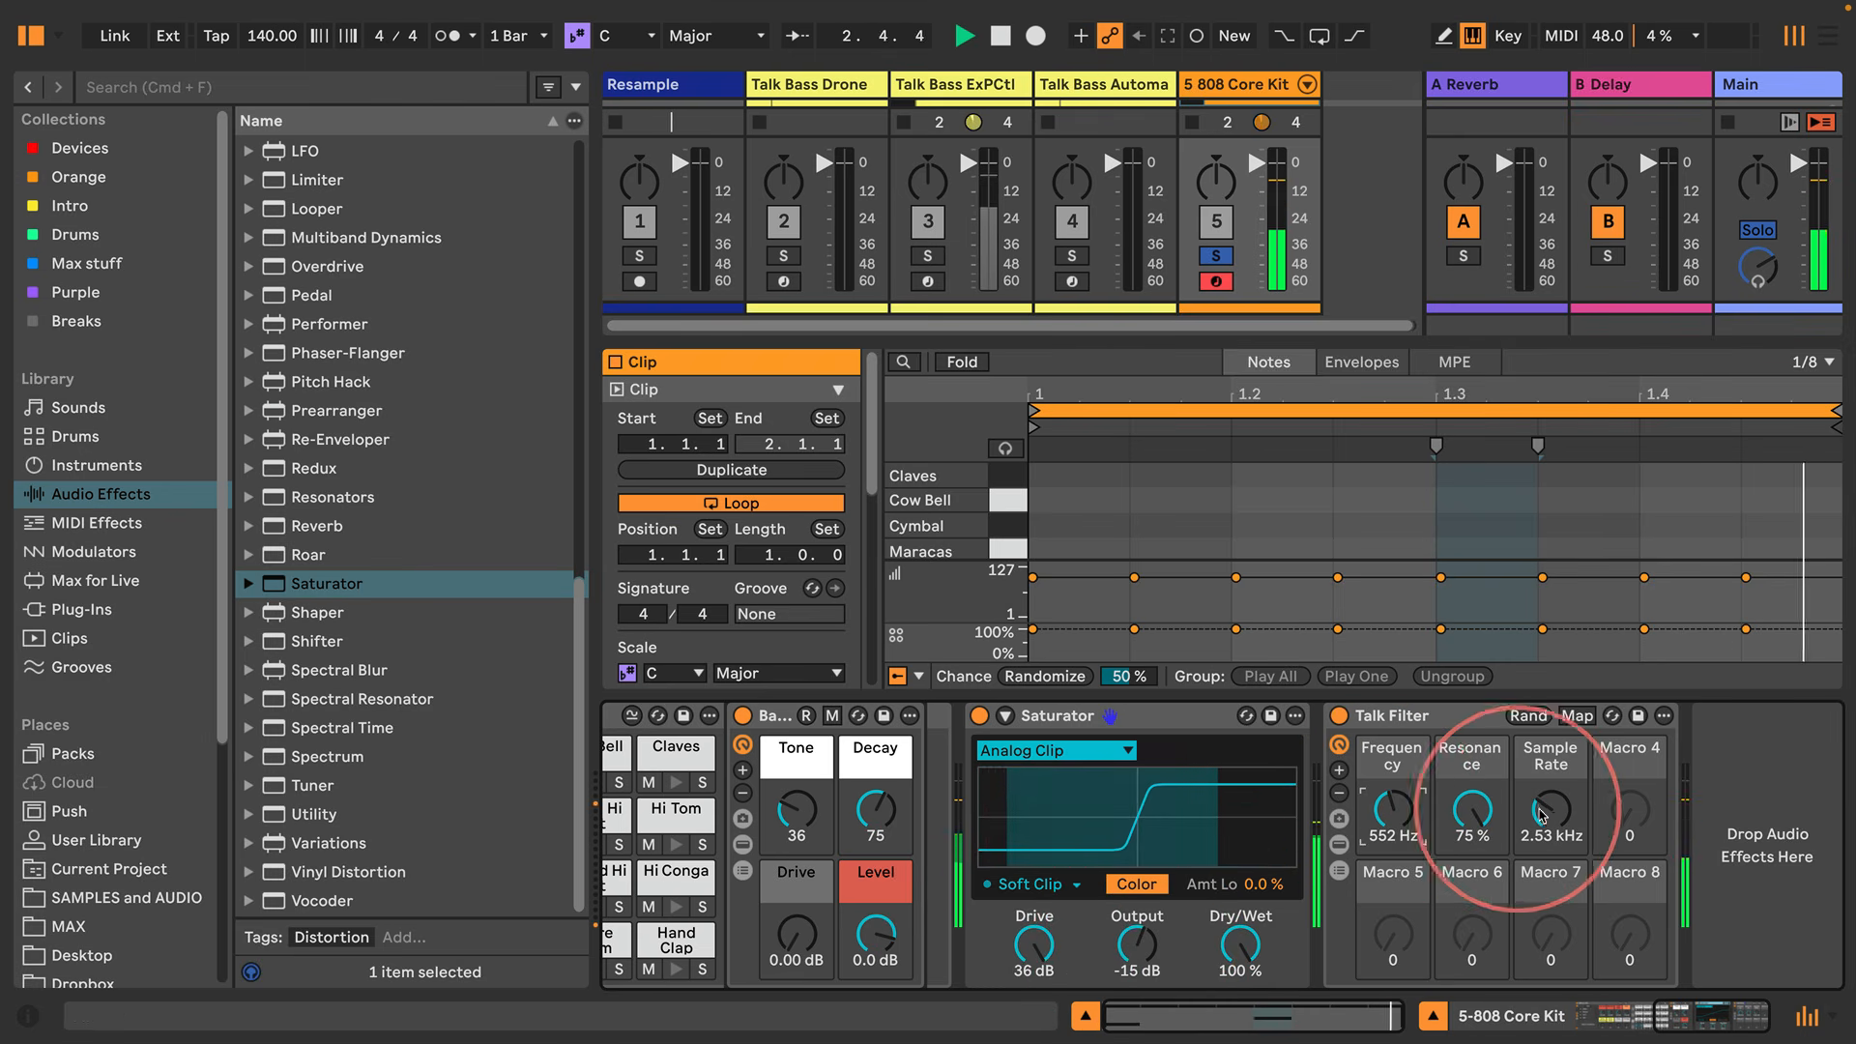
drag(1550, 822, 1544, 801)
drag(1408, 827, 1408, 807)
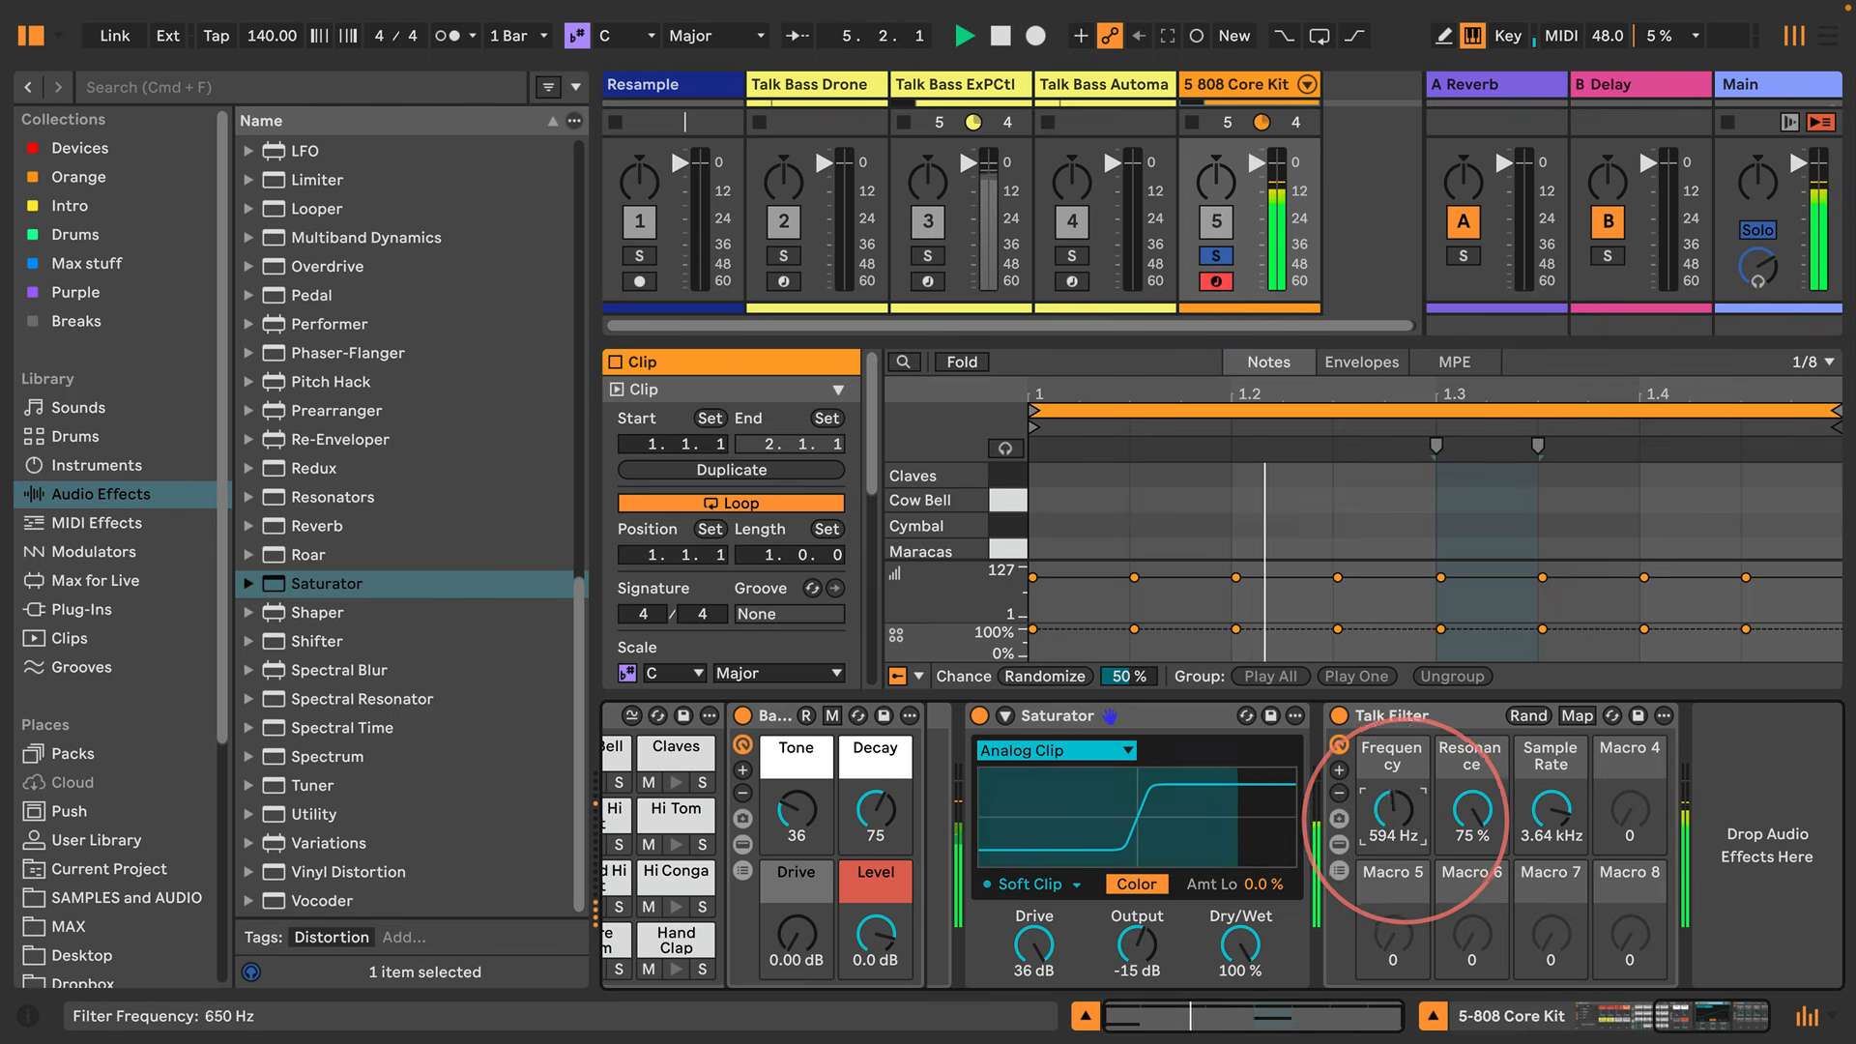
drag(1556, 810, 1556, 824)
mouse_move(1393, 816)
mouse_down()
mouse_move(1393, 801)
mouse_move(1393, 821)
mouse_up()
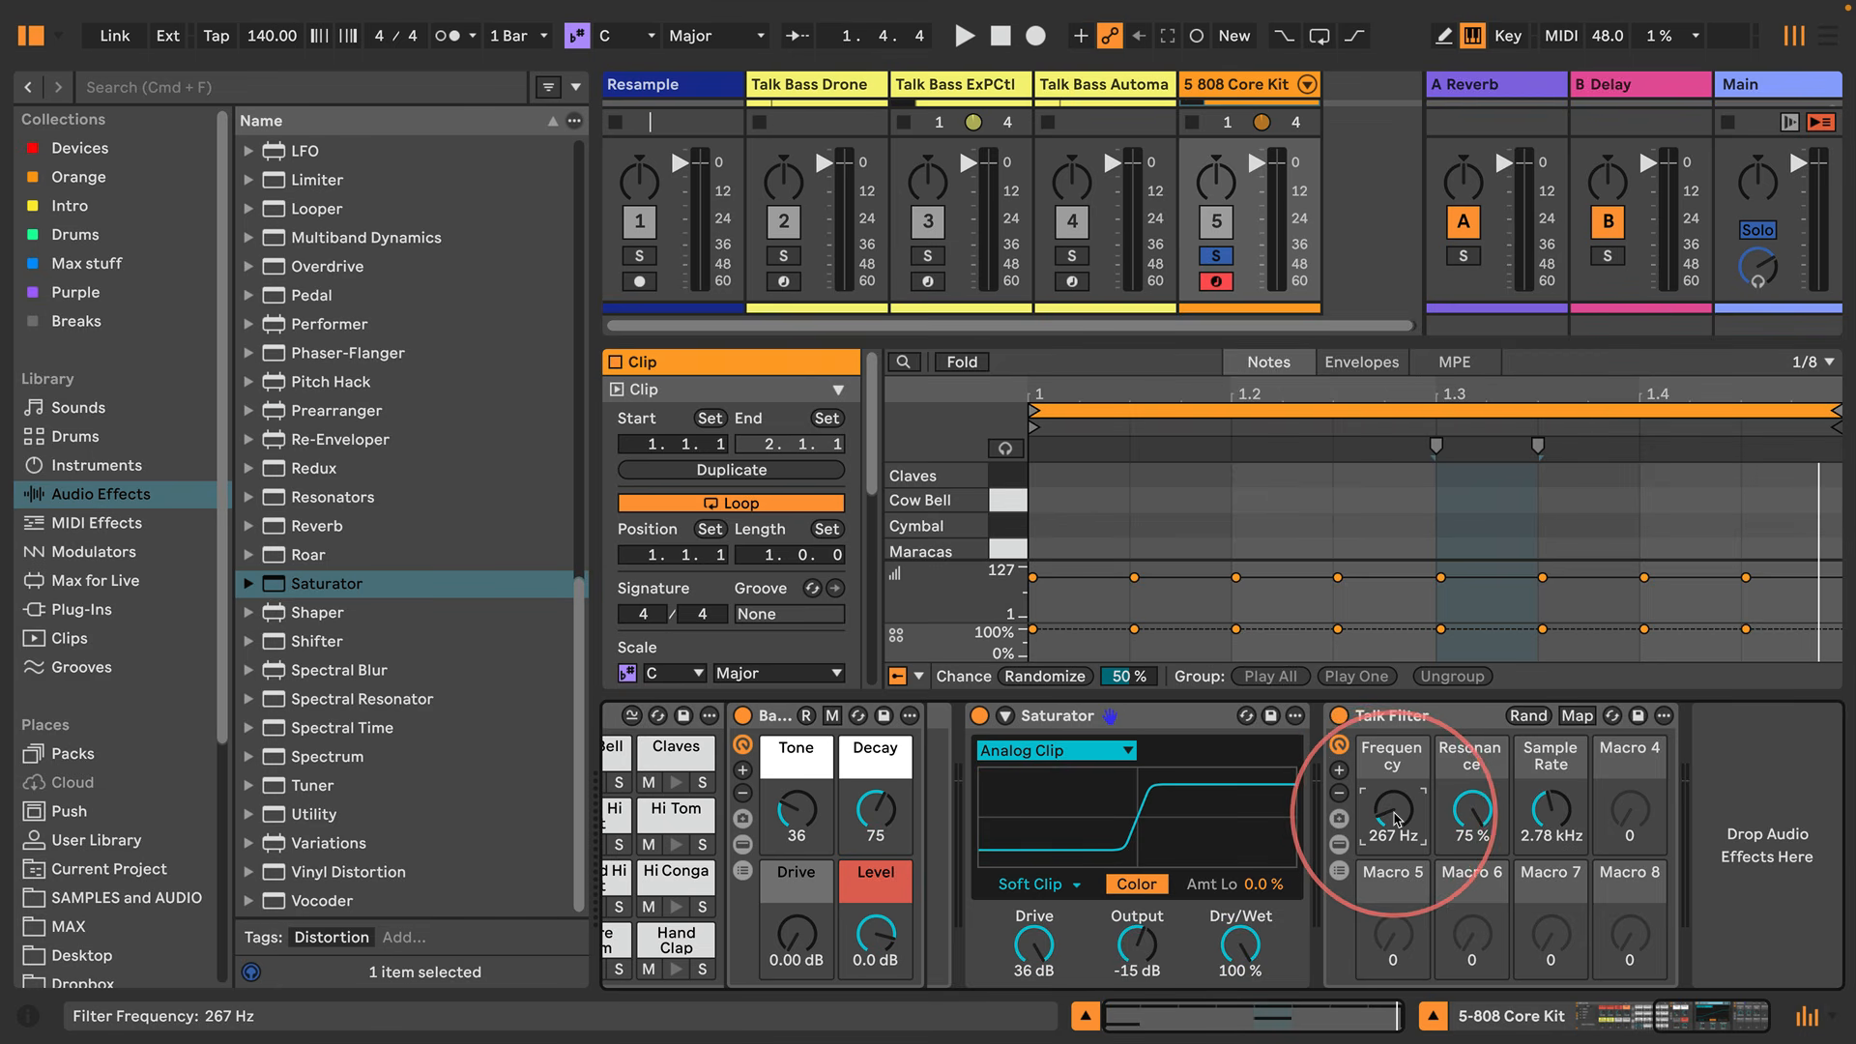
drag(1395, 820, 1395, 795)
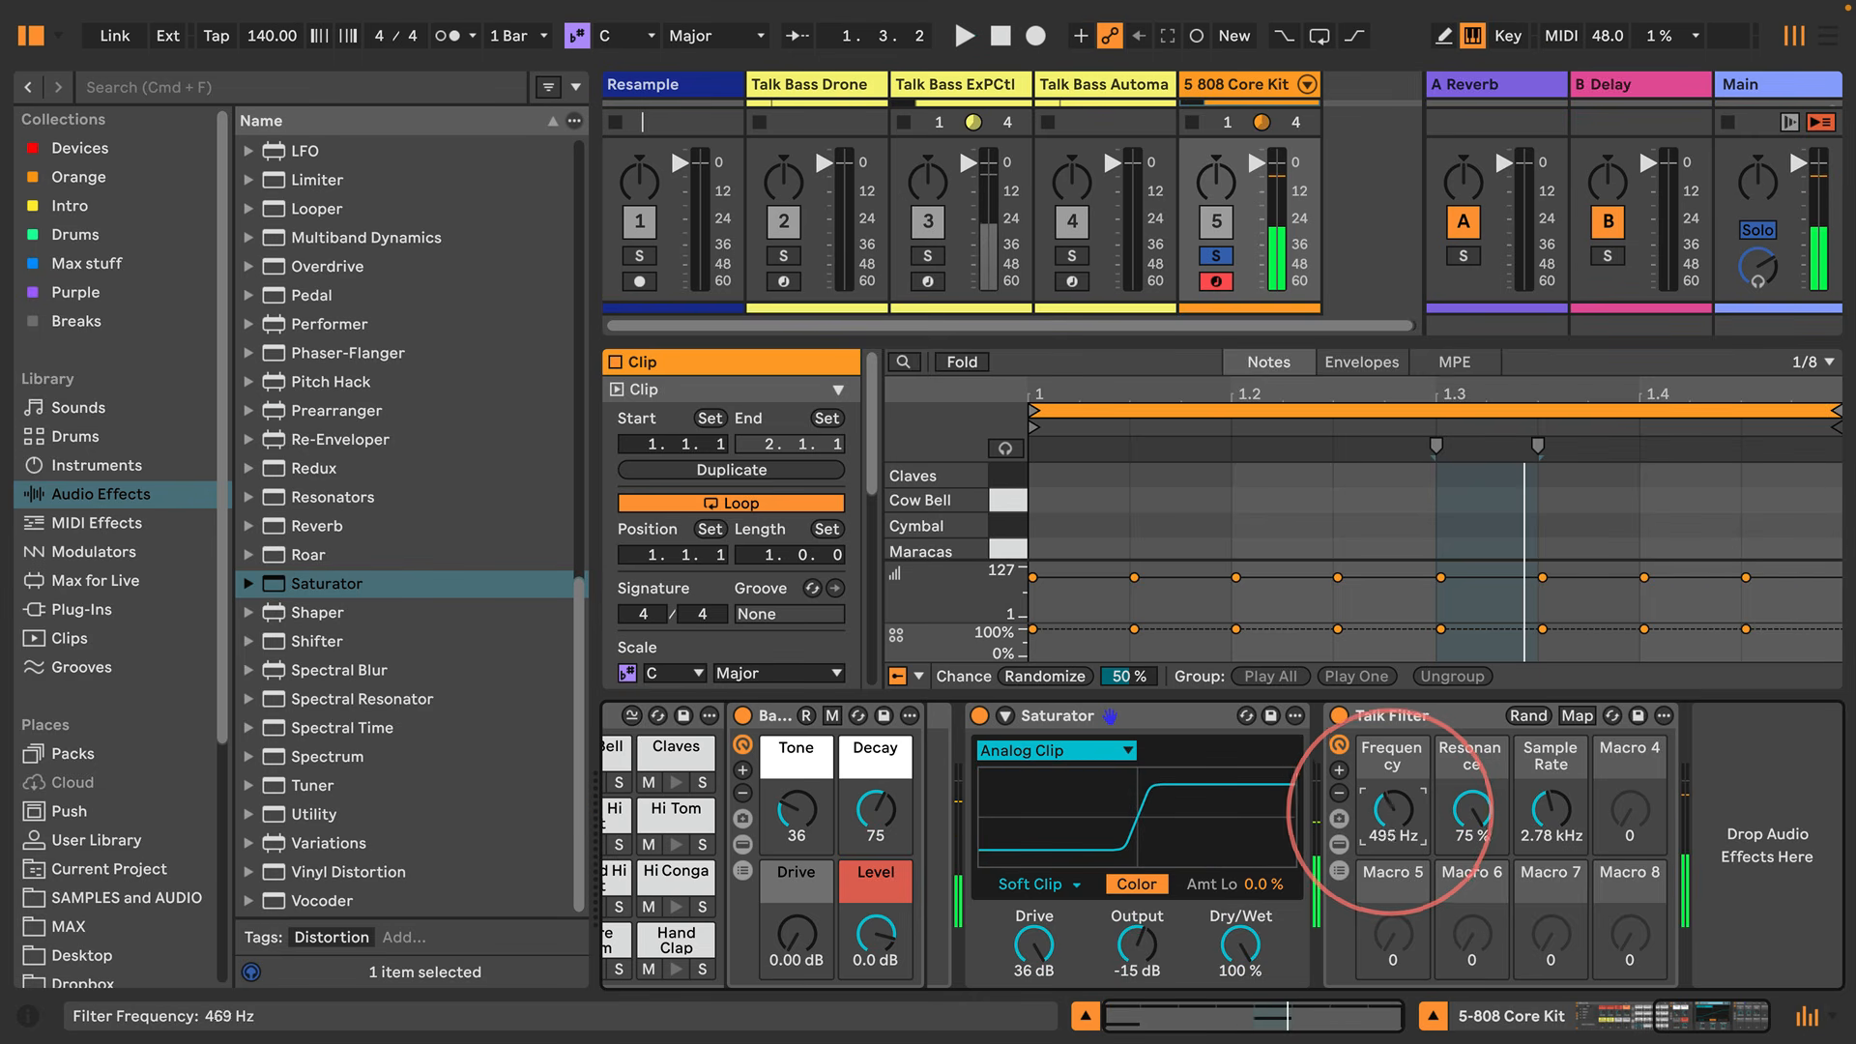
Delete Talk Filter and Saturator from the 808 Core Kit track and turn off its solo
click(1402, 715)
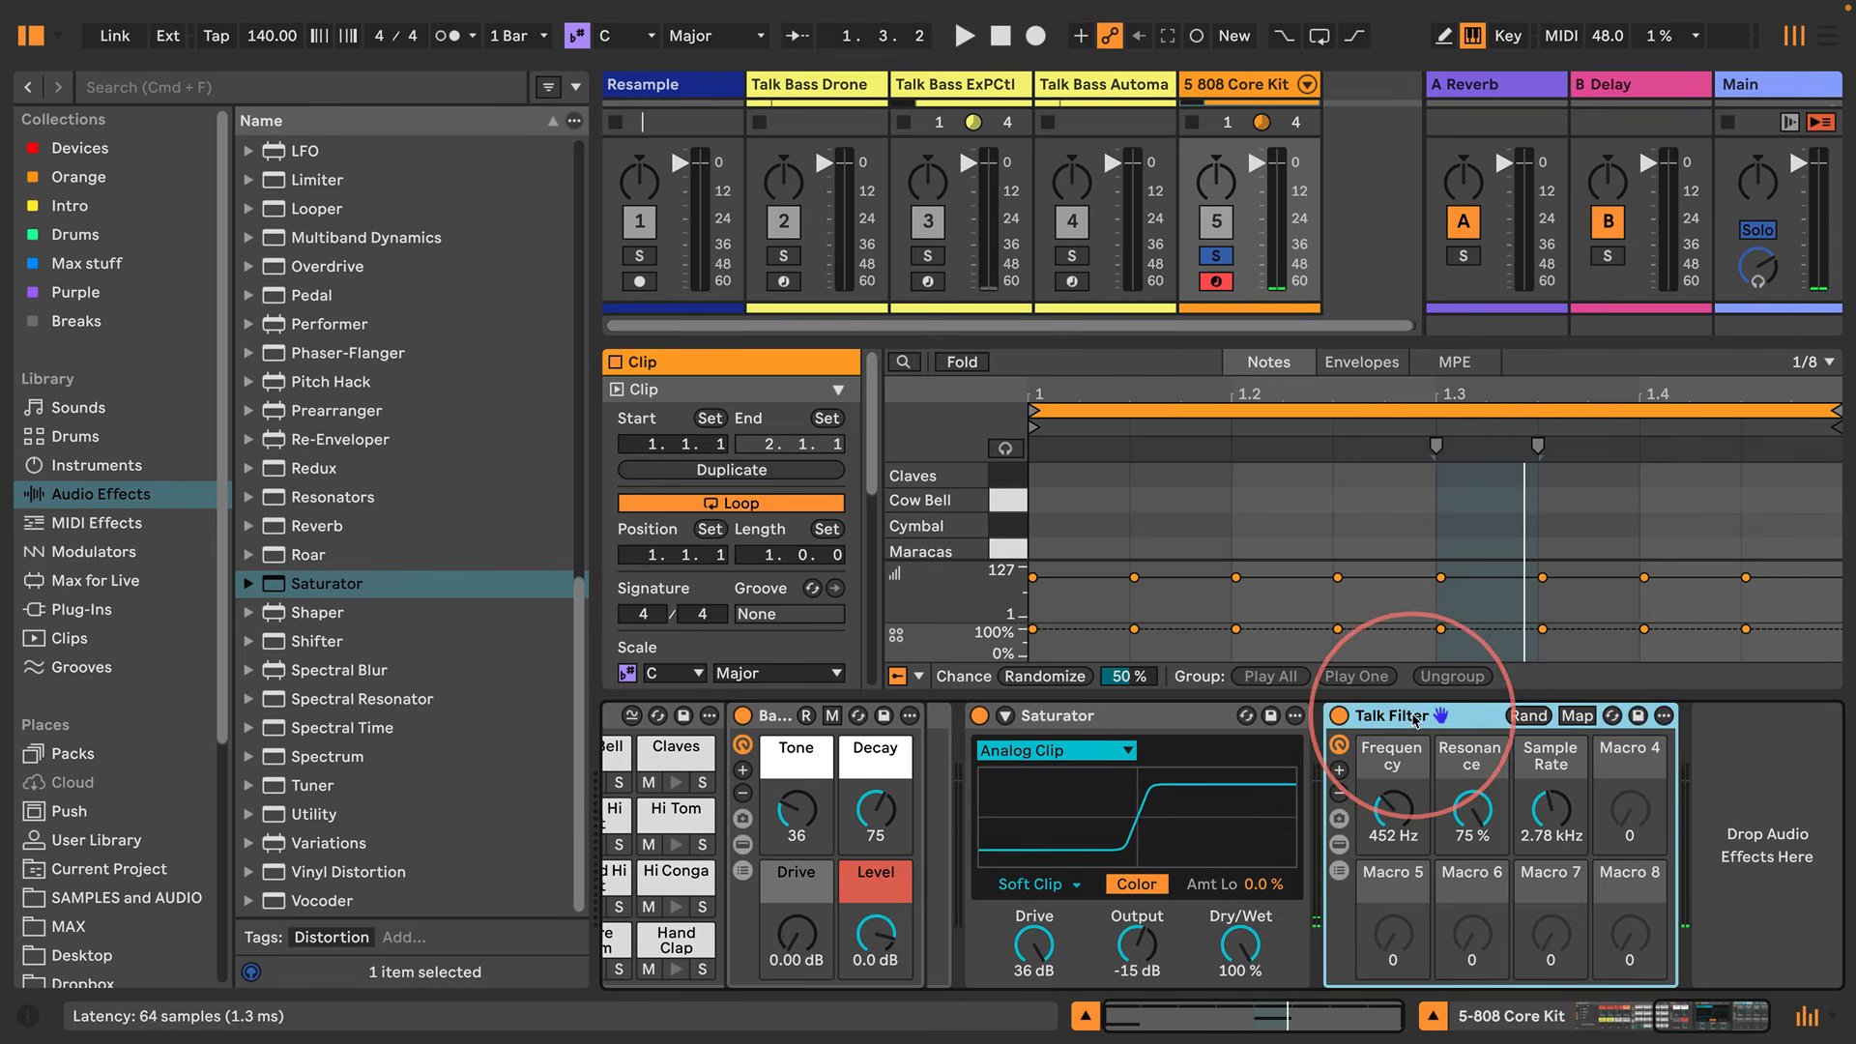
key(Delete)
key(space)
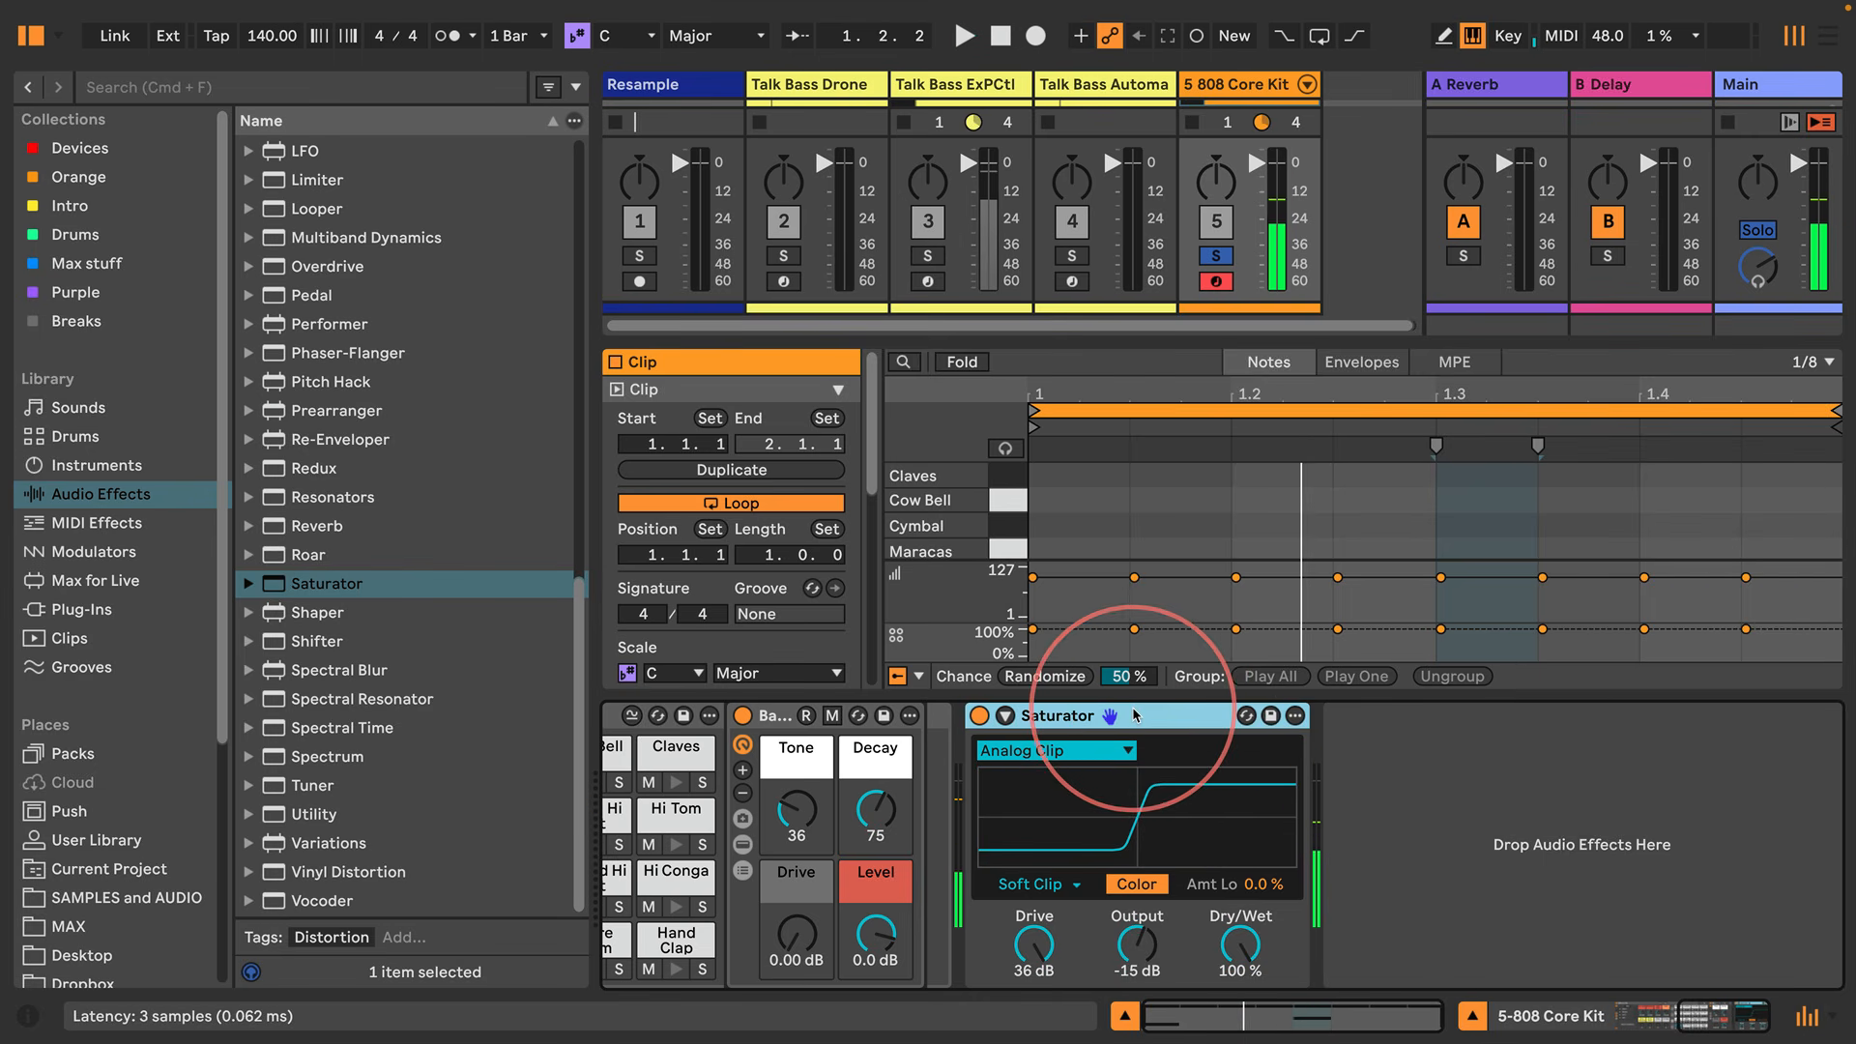
key(Delete)
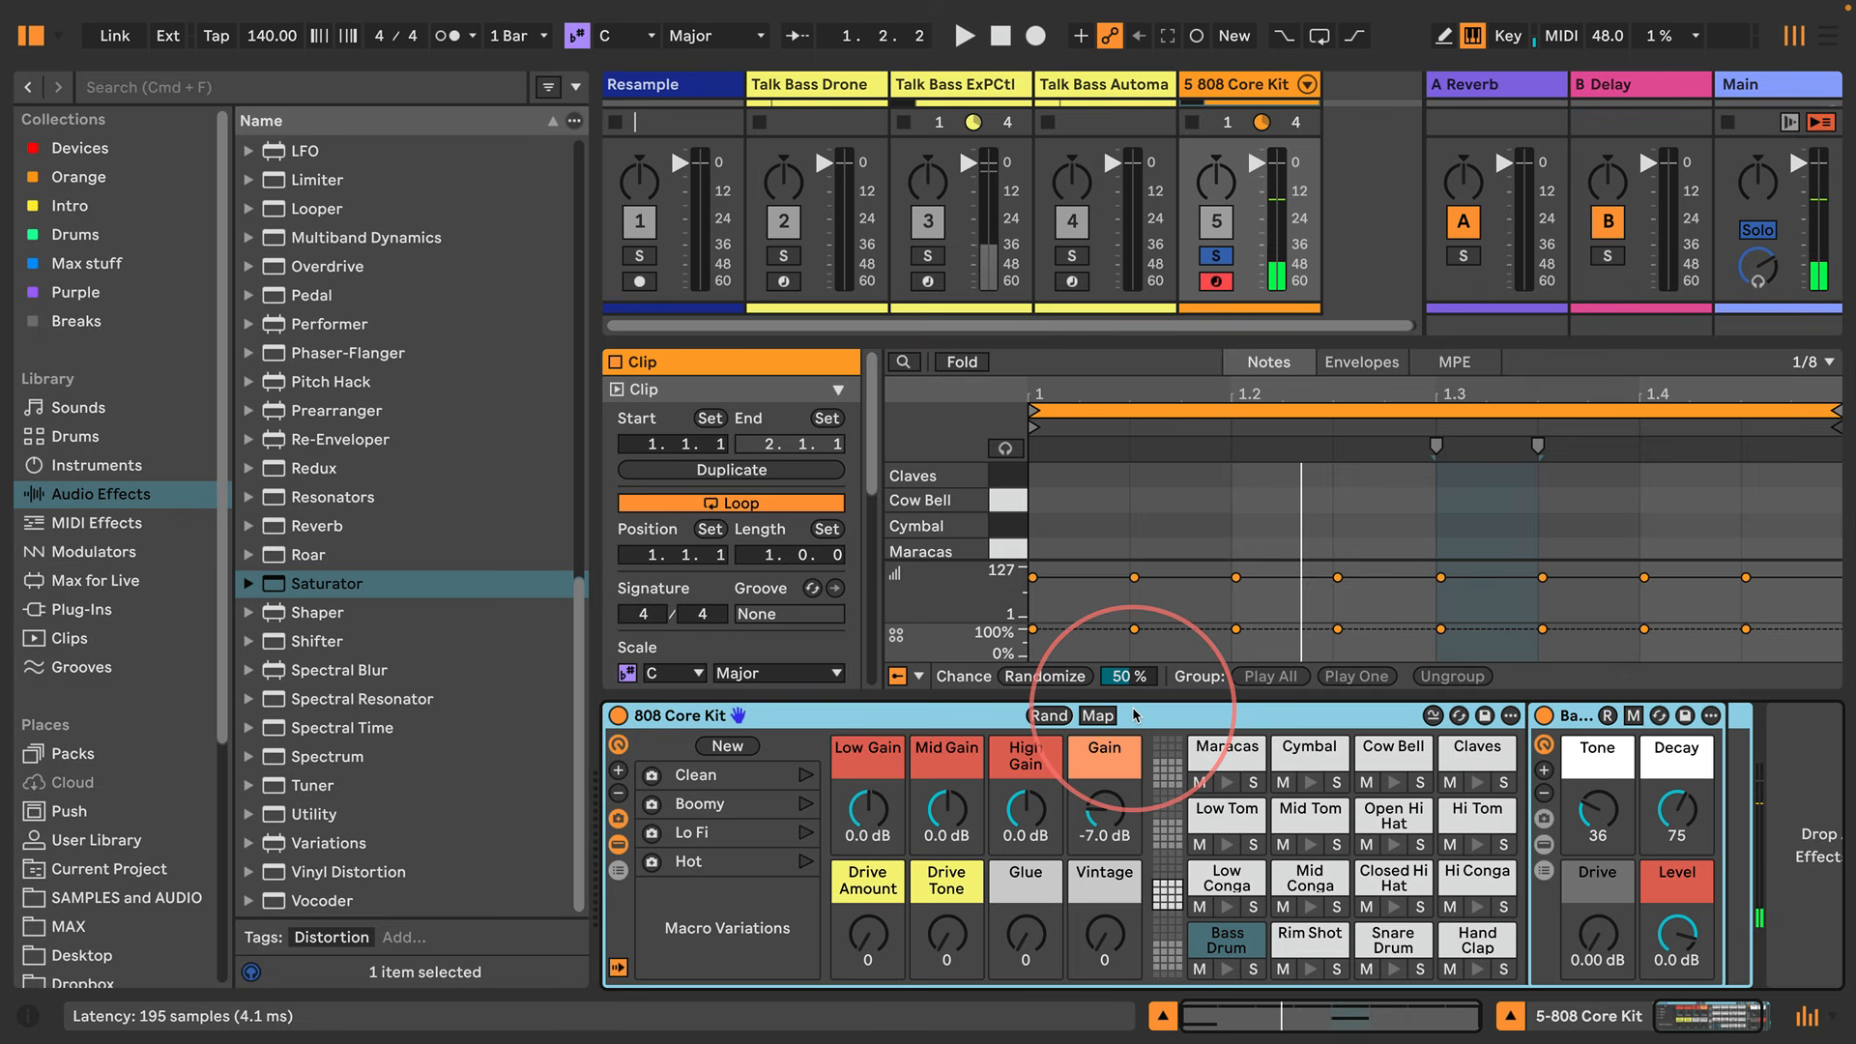
click(1216, 255)
Narrow the browser and switch playback from the Talk Bass ExPCtl clip to the Talk Bass Drone clip
click(962, 84)
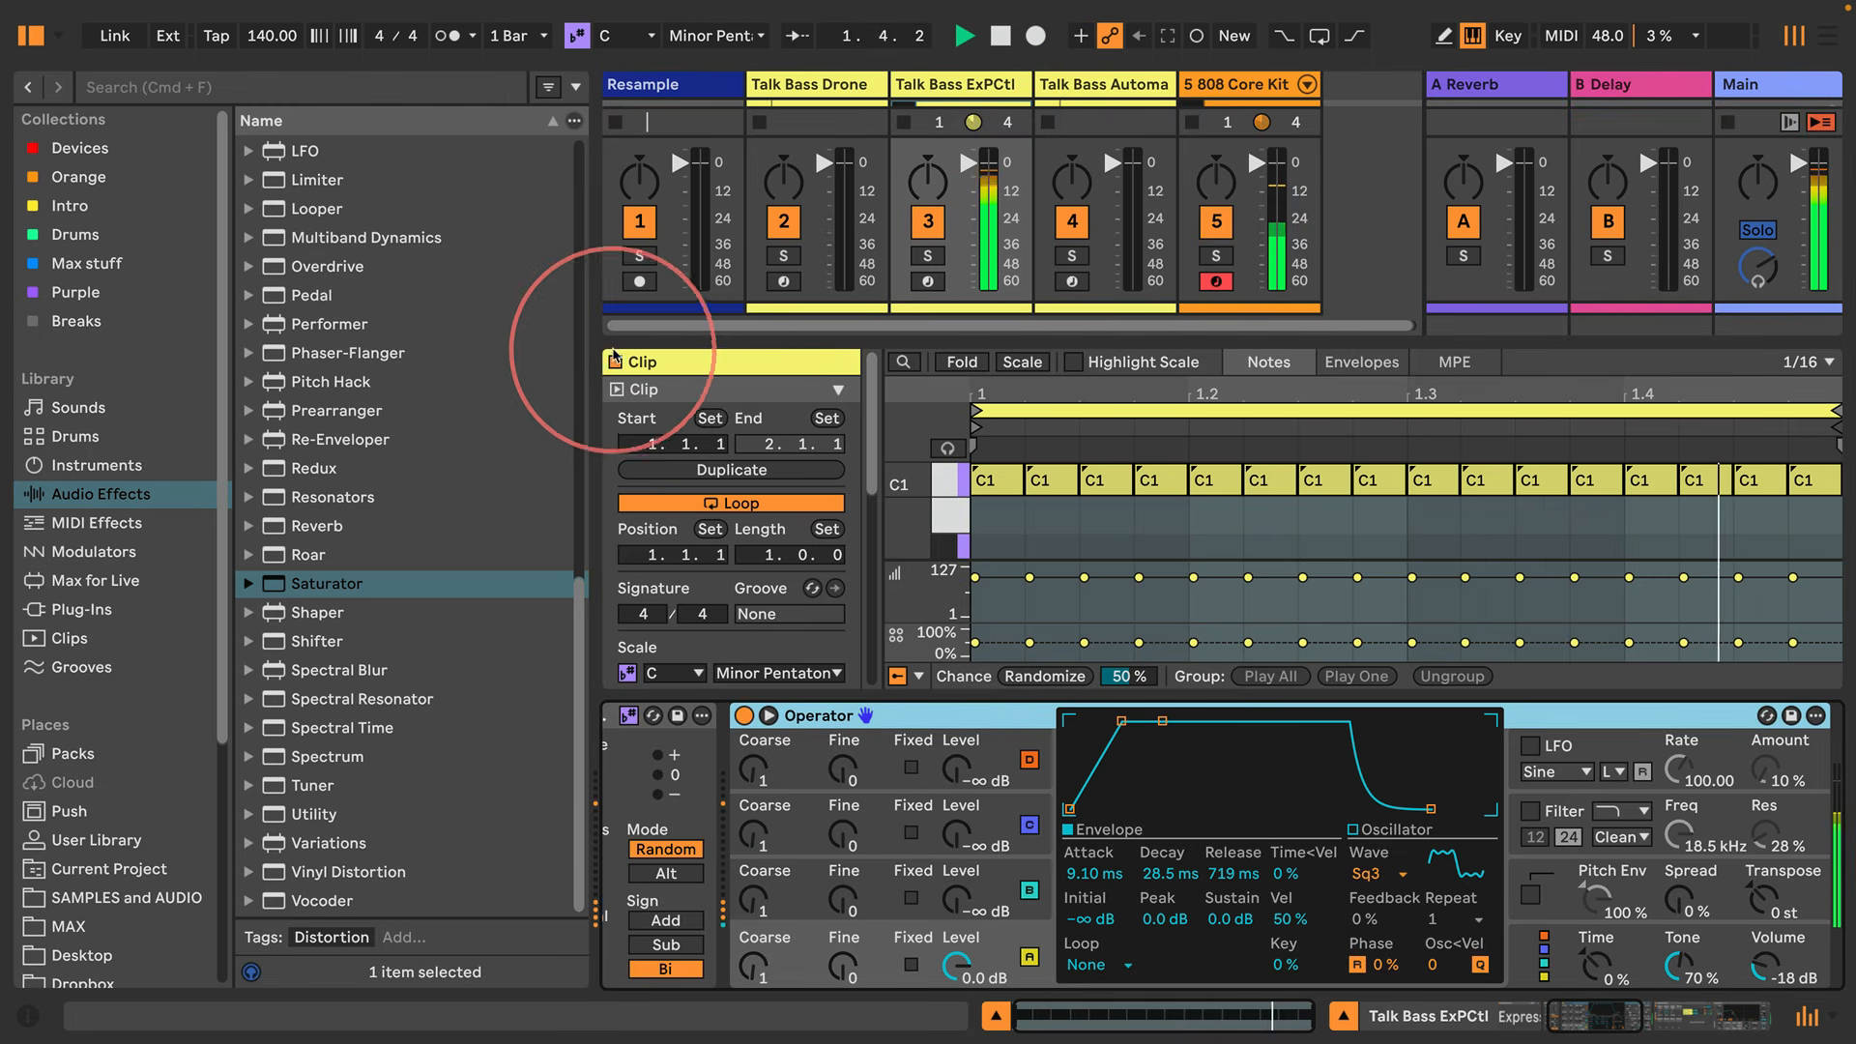
drag(595, 361, 250, 361)
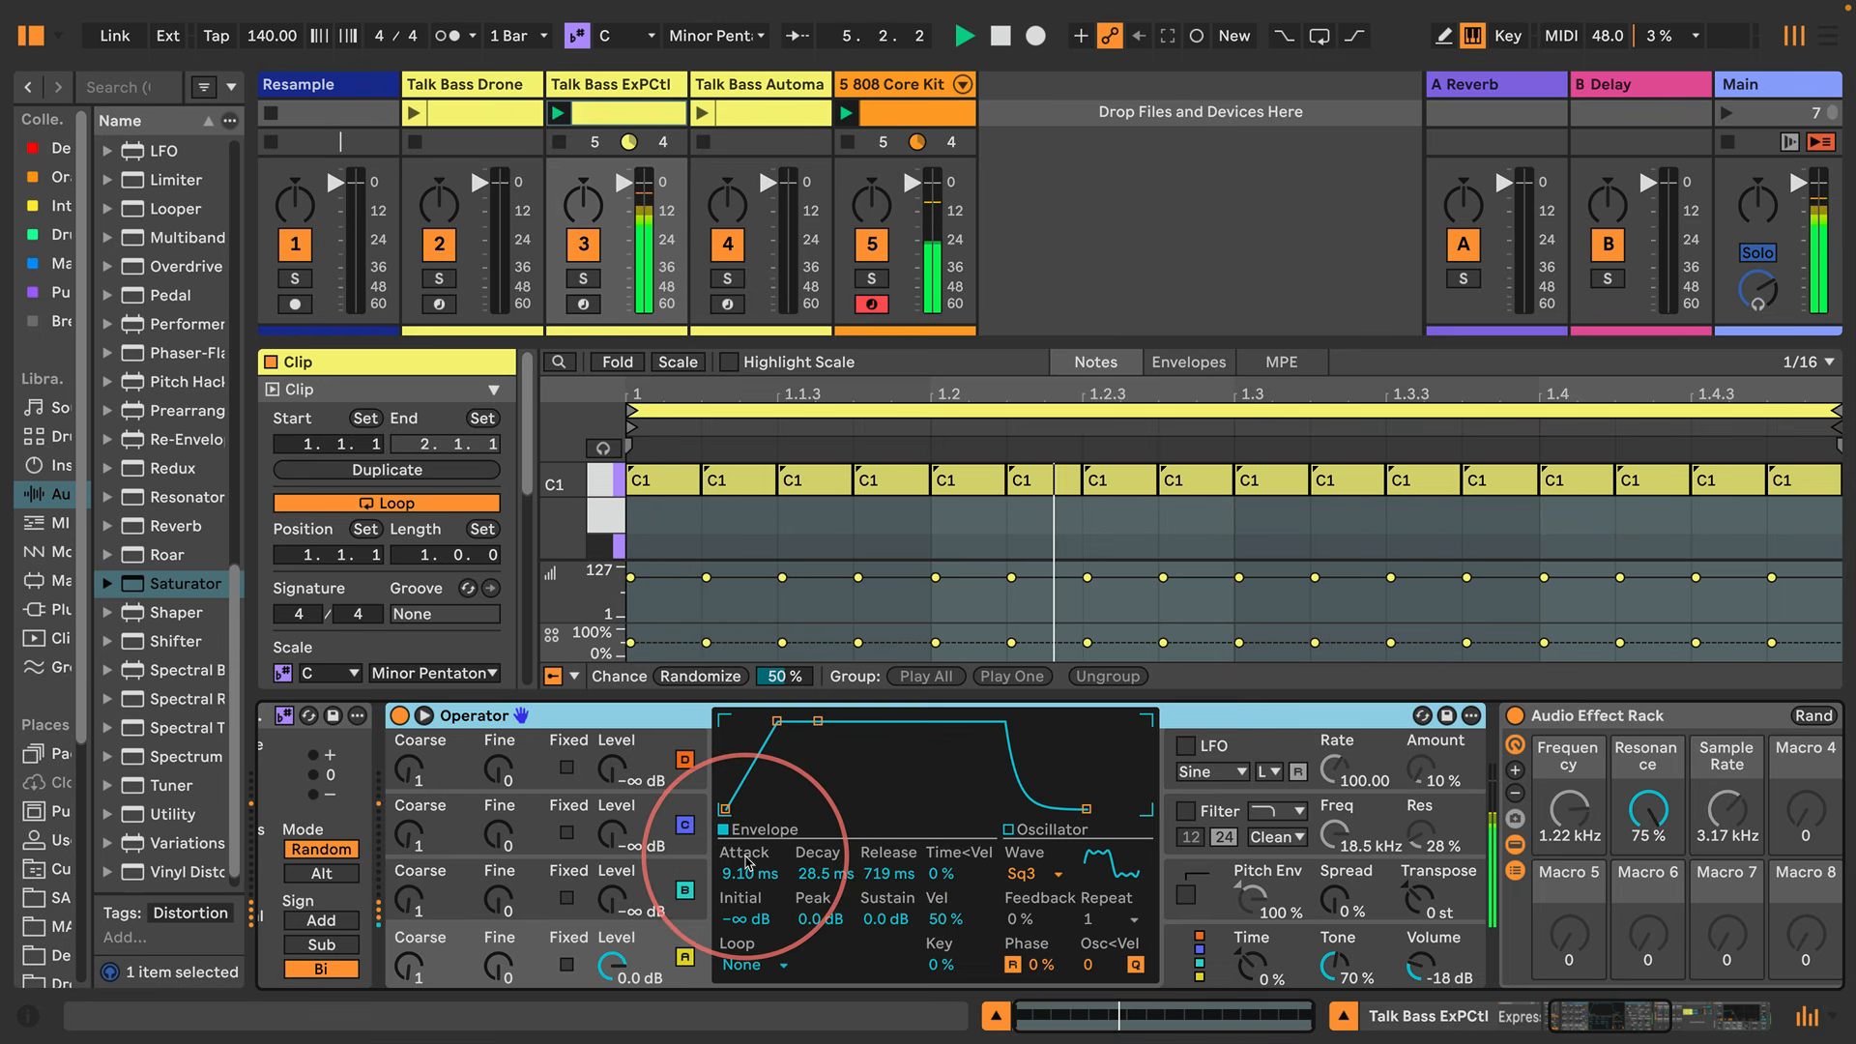
click(558, 145)
click(462, 84)
click(415, 113)
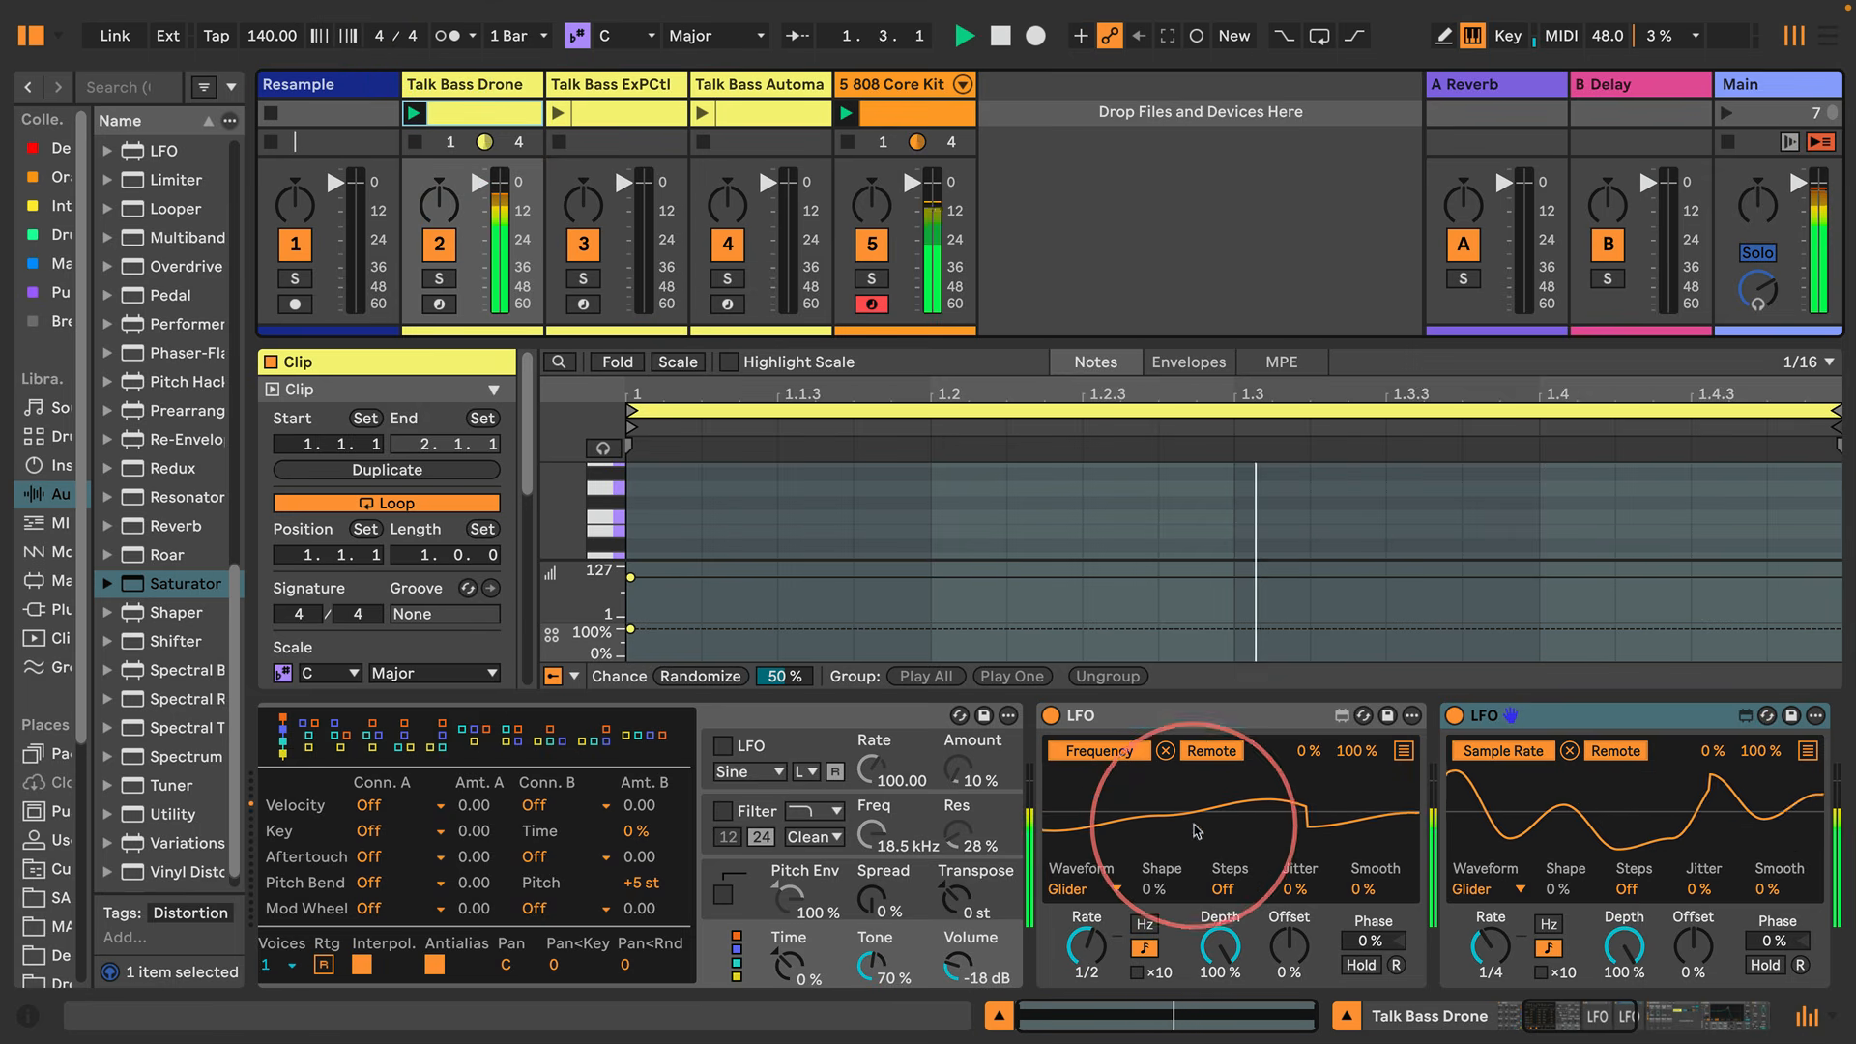
Collapse the Audio Effect Rack on Talk Bass Drone to its macro controls
scroll(1197, 831, right, 15)
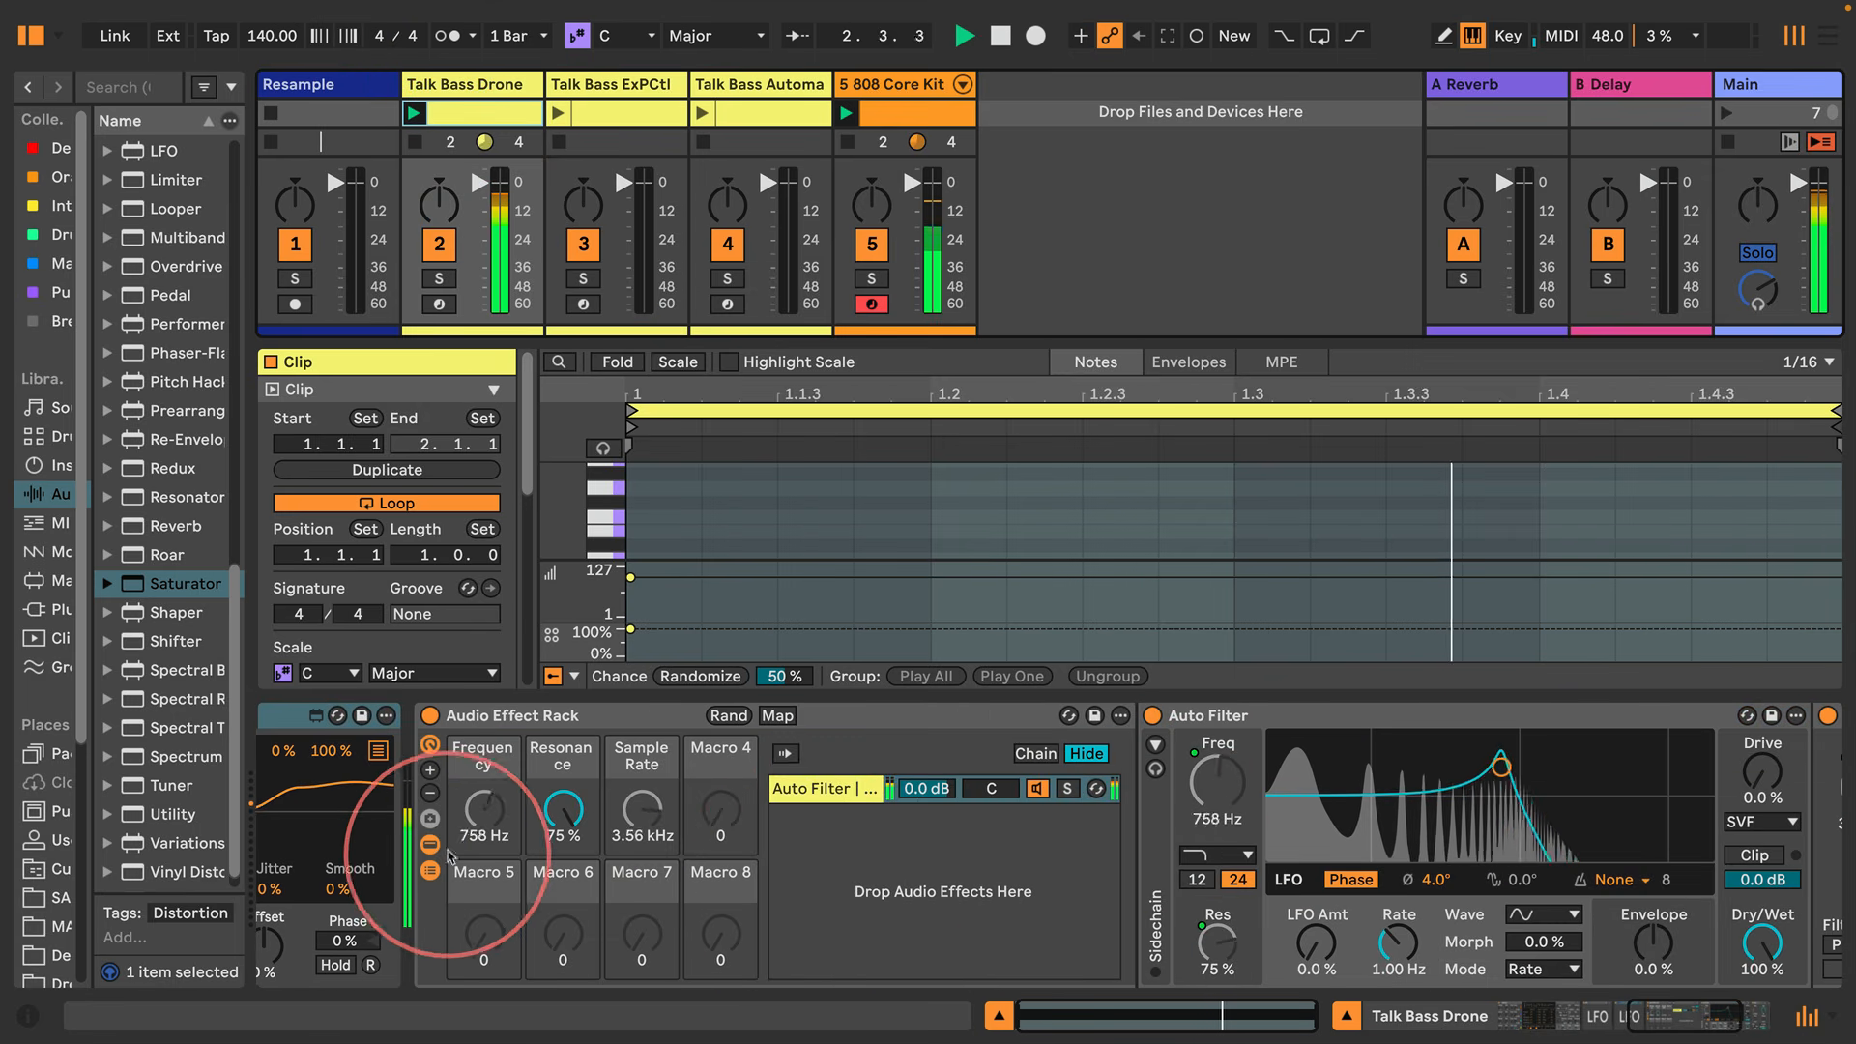
click(430, 844)
click(430, 870)
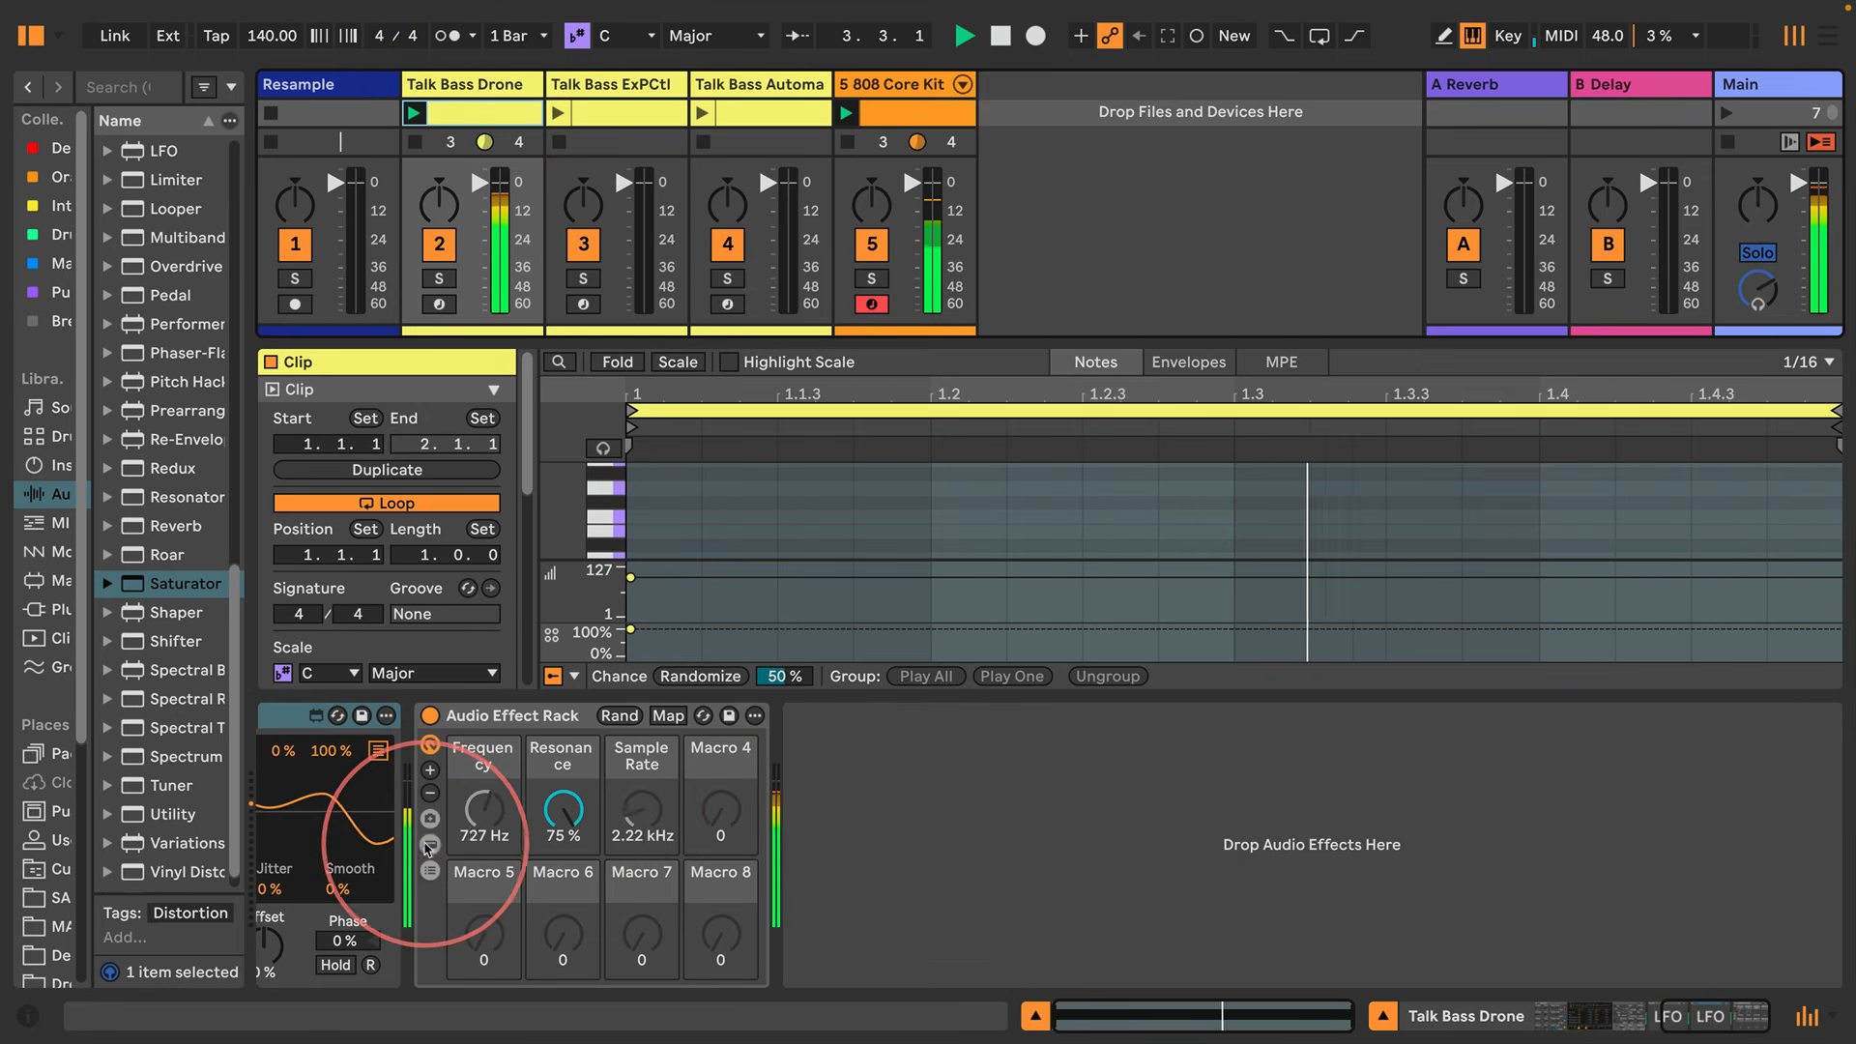
Duplicate the Audio Effect Rack on Talk Bass Drone and set the copy's Frequency to 951 Hz and Sample Rate to 2.33 kHz
click(514, 714)
key(ctrl+d)
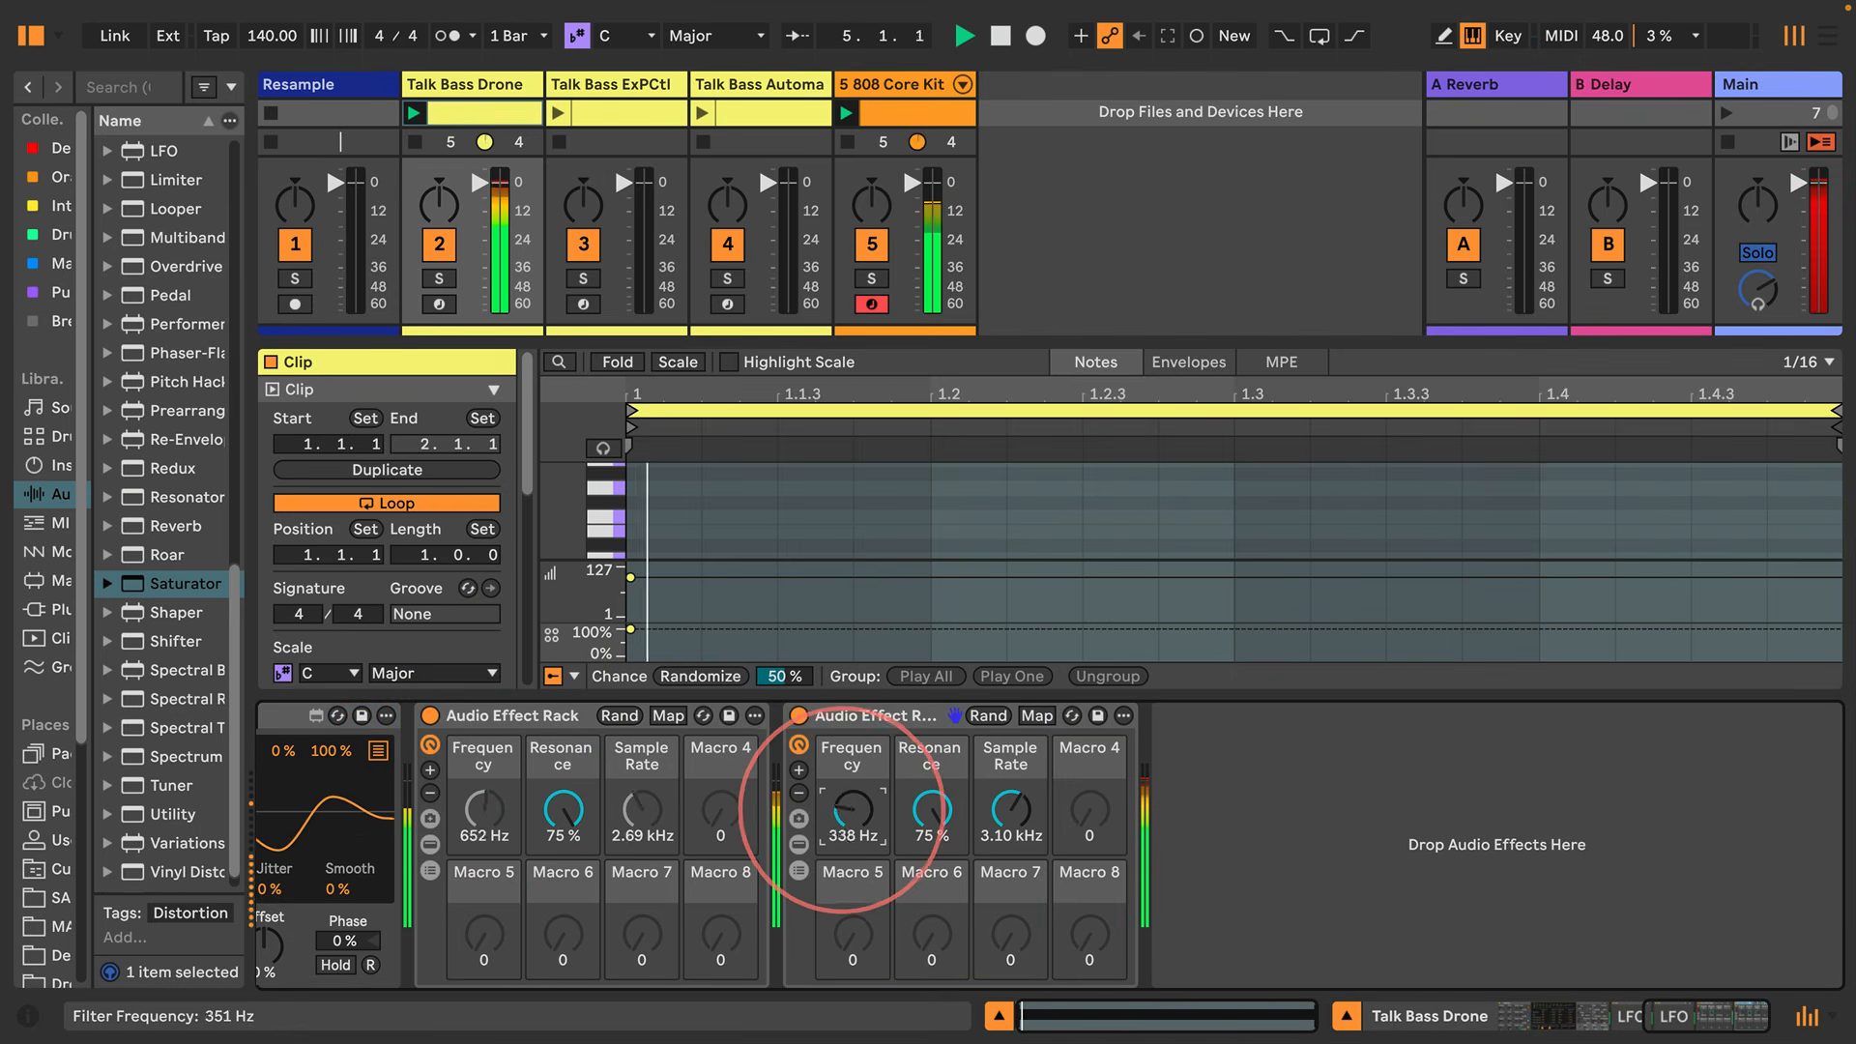
drag(842, 809, 843, 815)
drag(999, 804, 983, 827)
key(space)
key(space)
drag(840, 822, 844, 810)
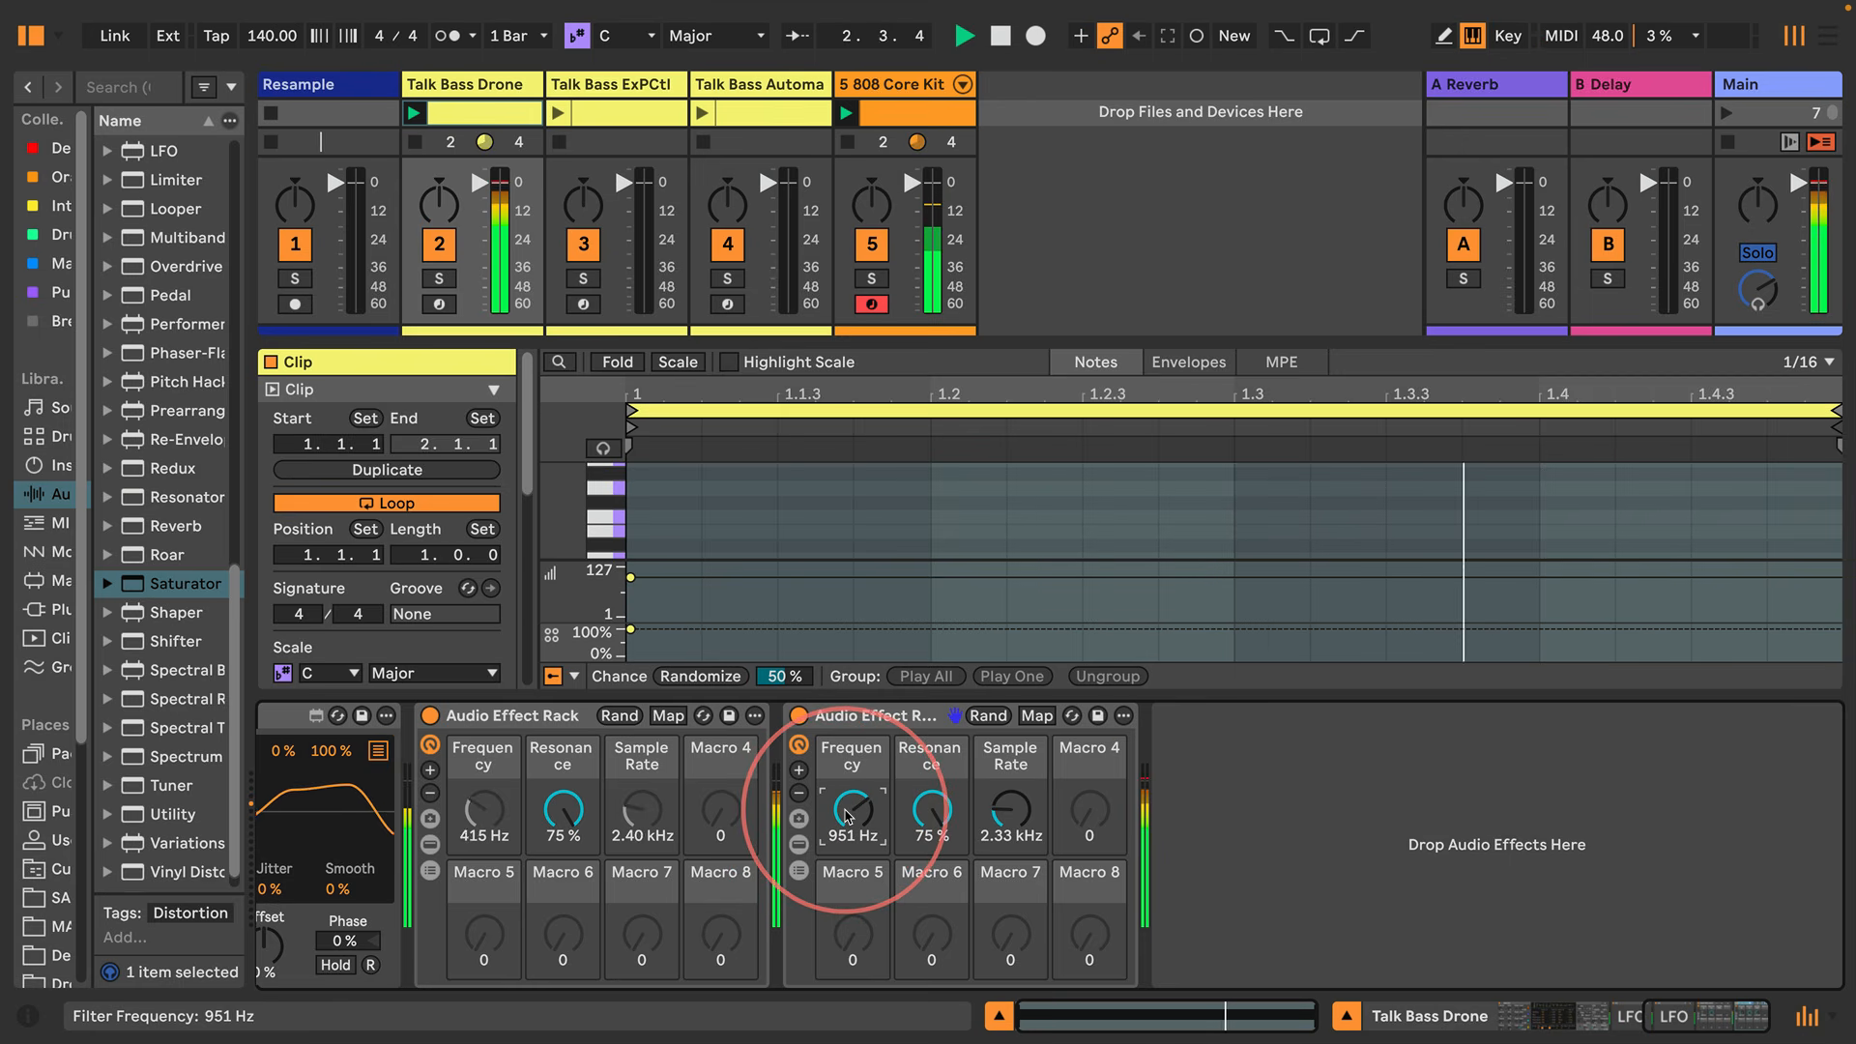
Audition the duplicate rack with Sample Rate at 2.75 kHz and Frequency at 552 Hz, and delete it
drag(1053, 829, 1052, 814)
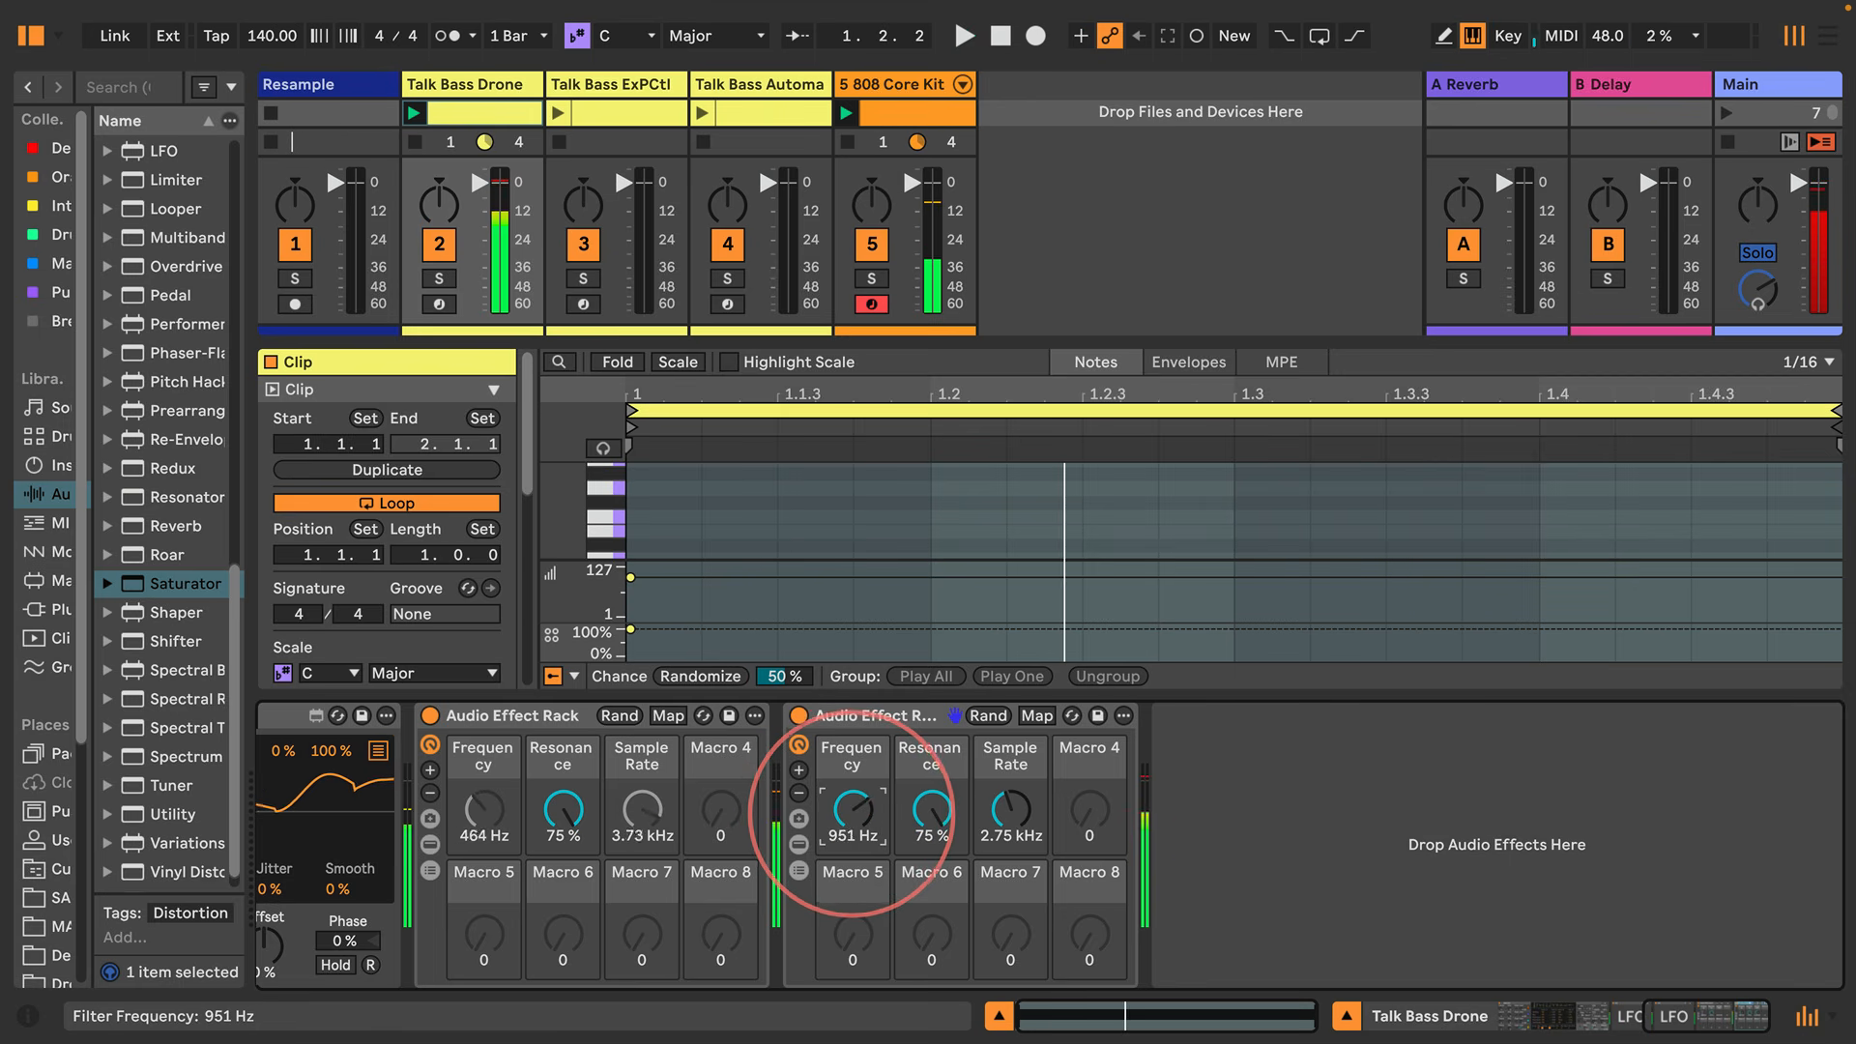
key(space)
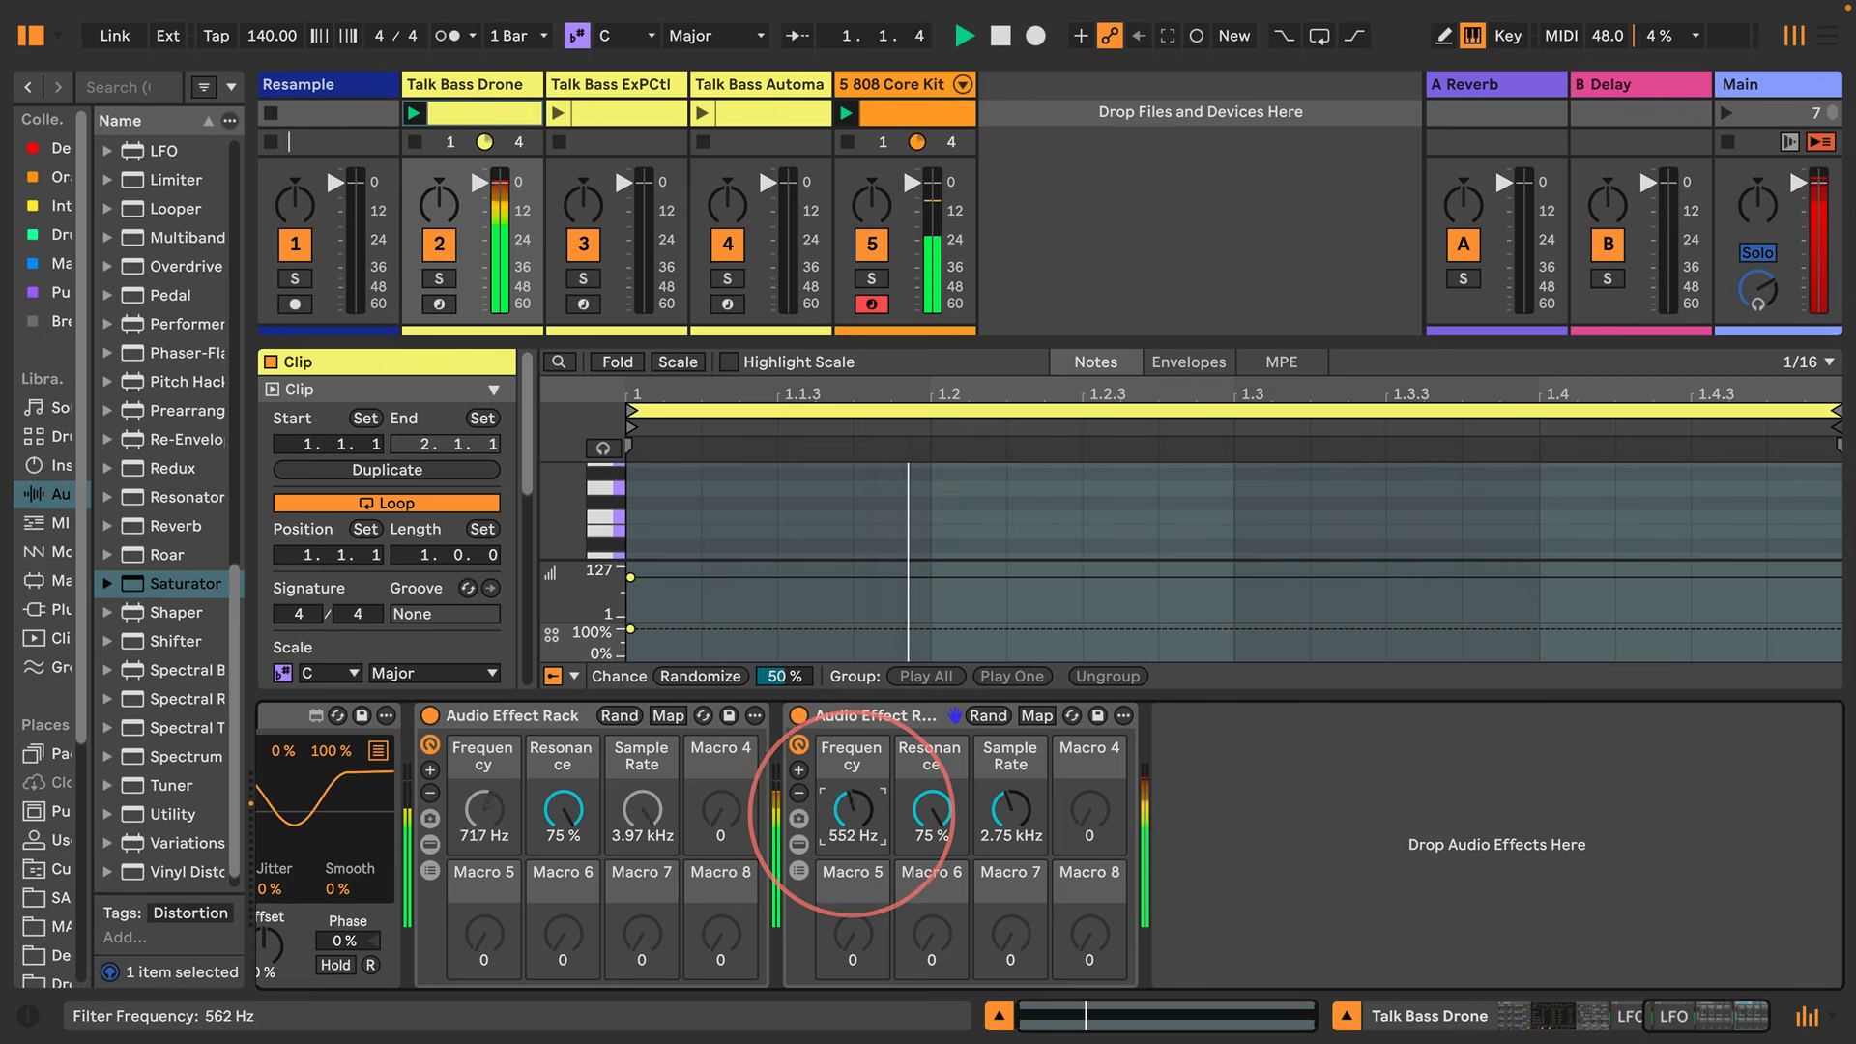
click(870, 715)
key(Delete)
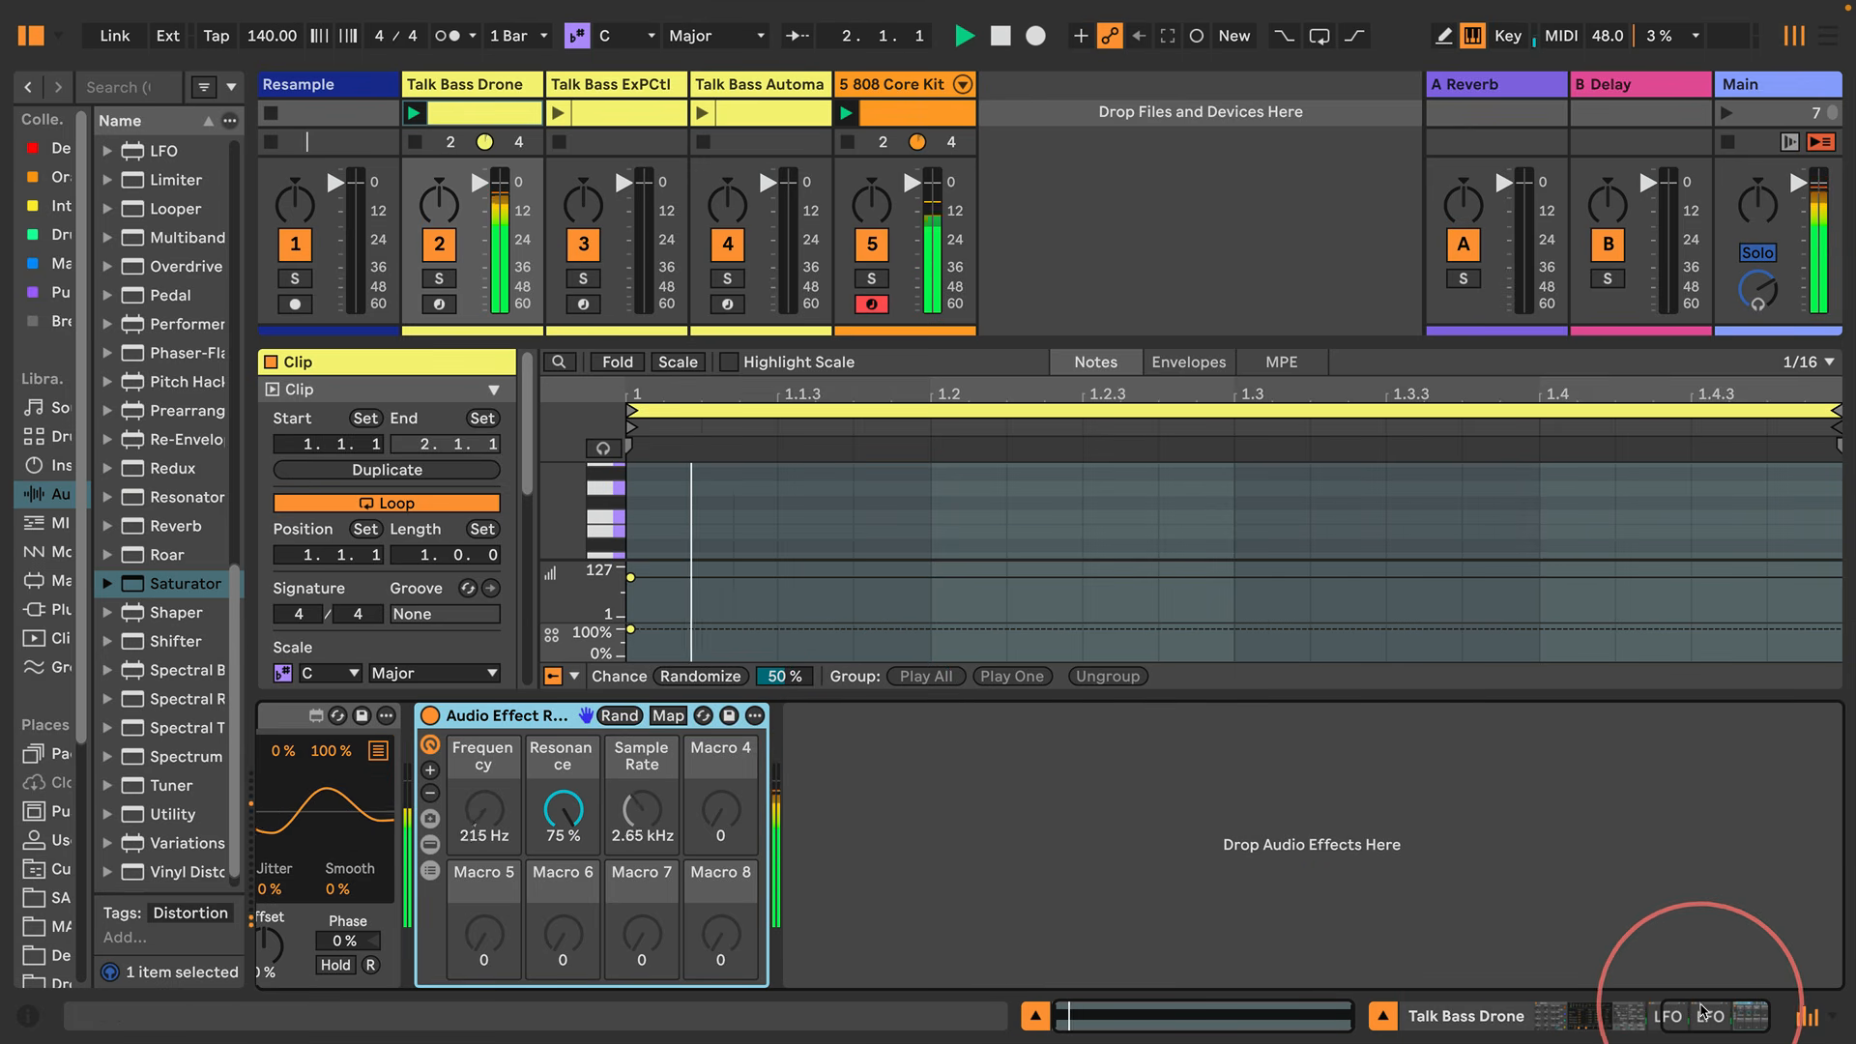
Launch the Talk Bass Automation clip and display the oscillator A settings of its Operator
drag(1697, 1013, 1587, 1027)
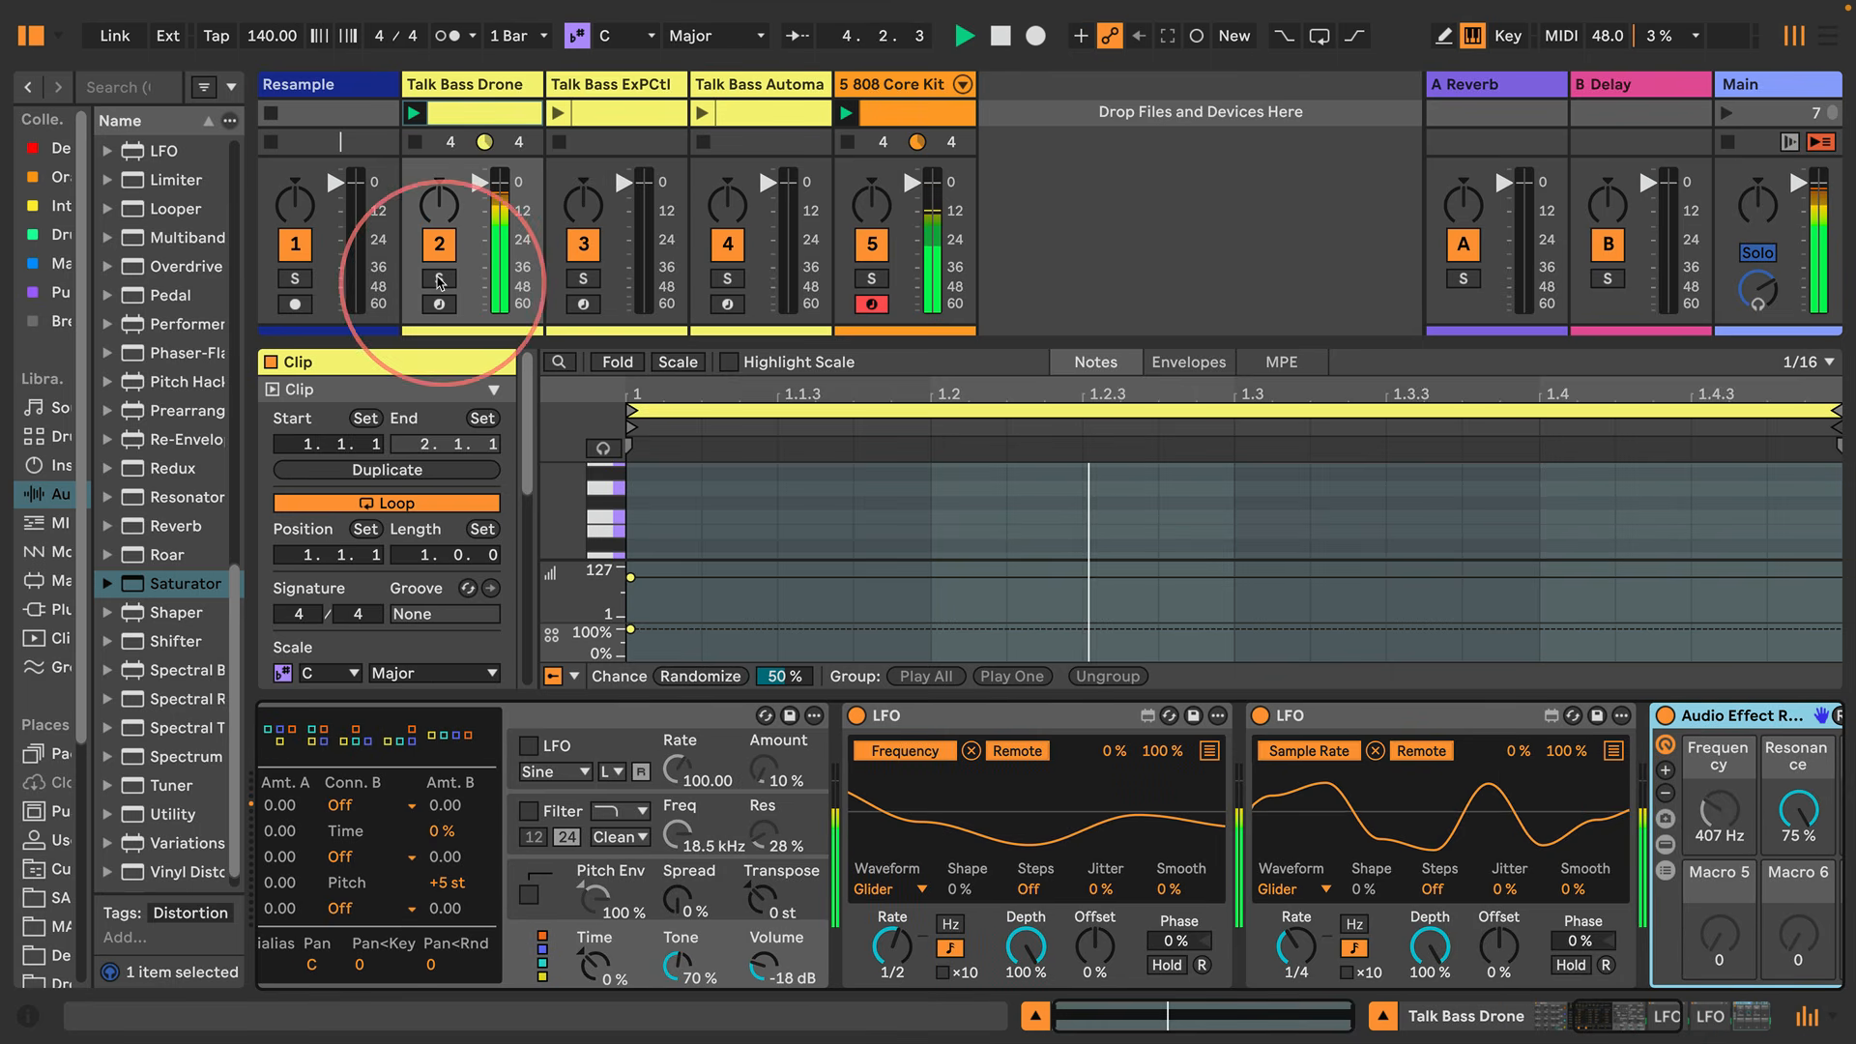
click(698, 114)
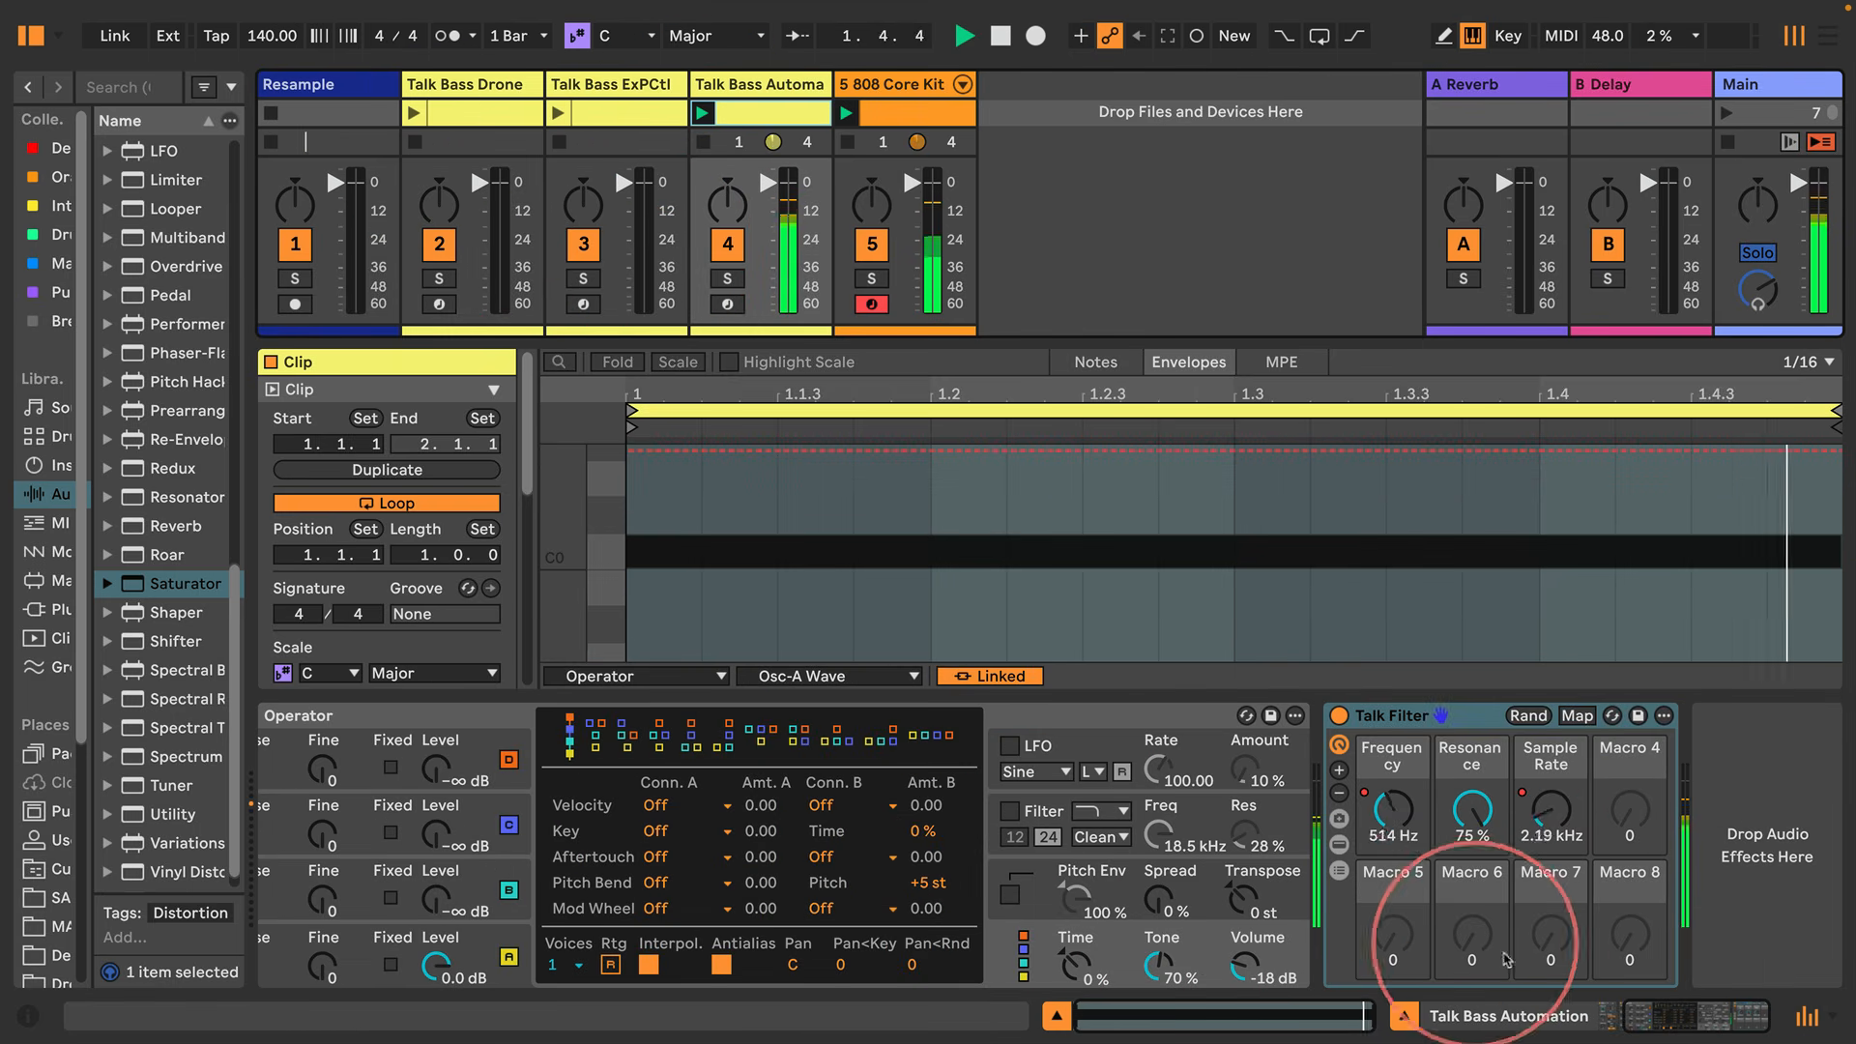
drag(1665, 1014, 1637, 1013)
click(751, 938)
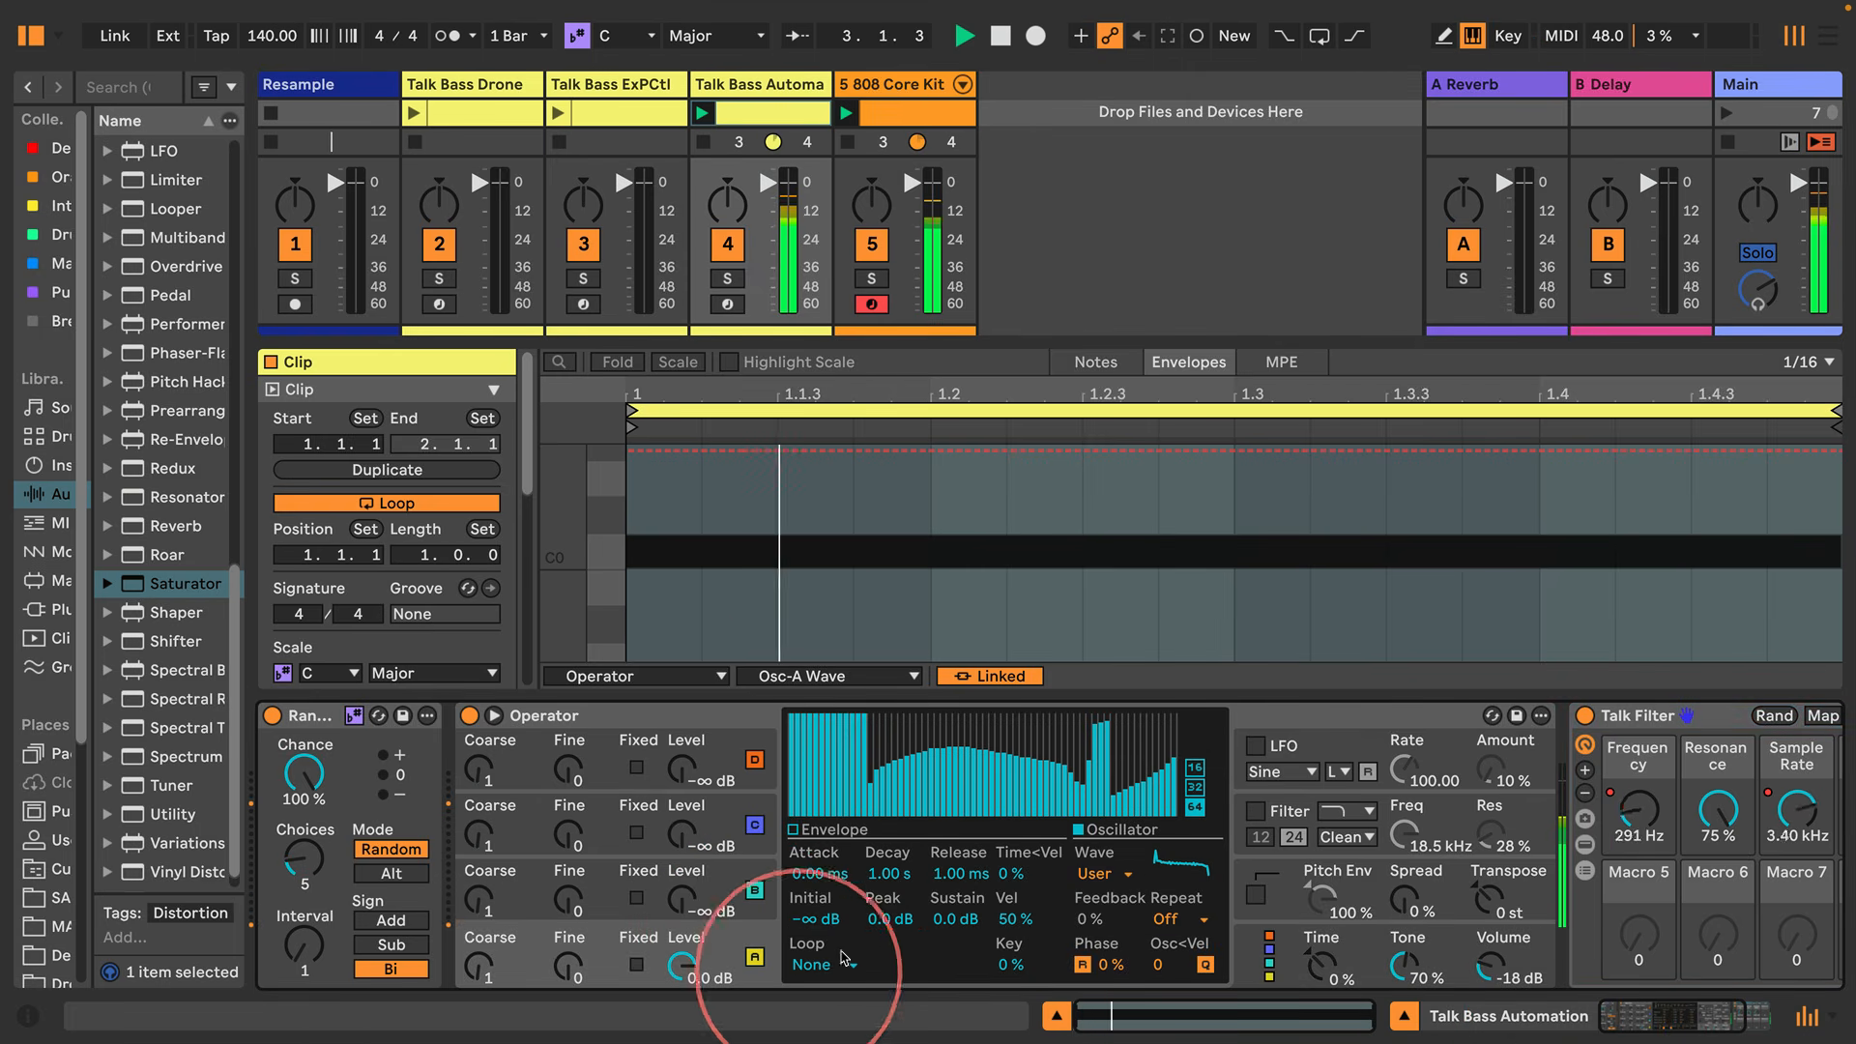
Draw oscillator A's harmonics up to full level, replace them with the Square D waveform, and play the result
mouse_move(933, 750)
mouse_down()
mouse_move(1119, 667)
mouse_move(1172, 667)
mouse_move(1176, 727)
mouse_up()
click(1097, 873)
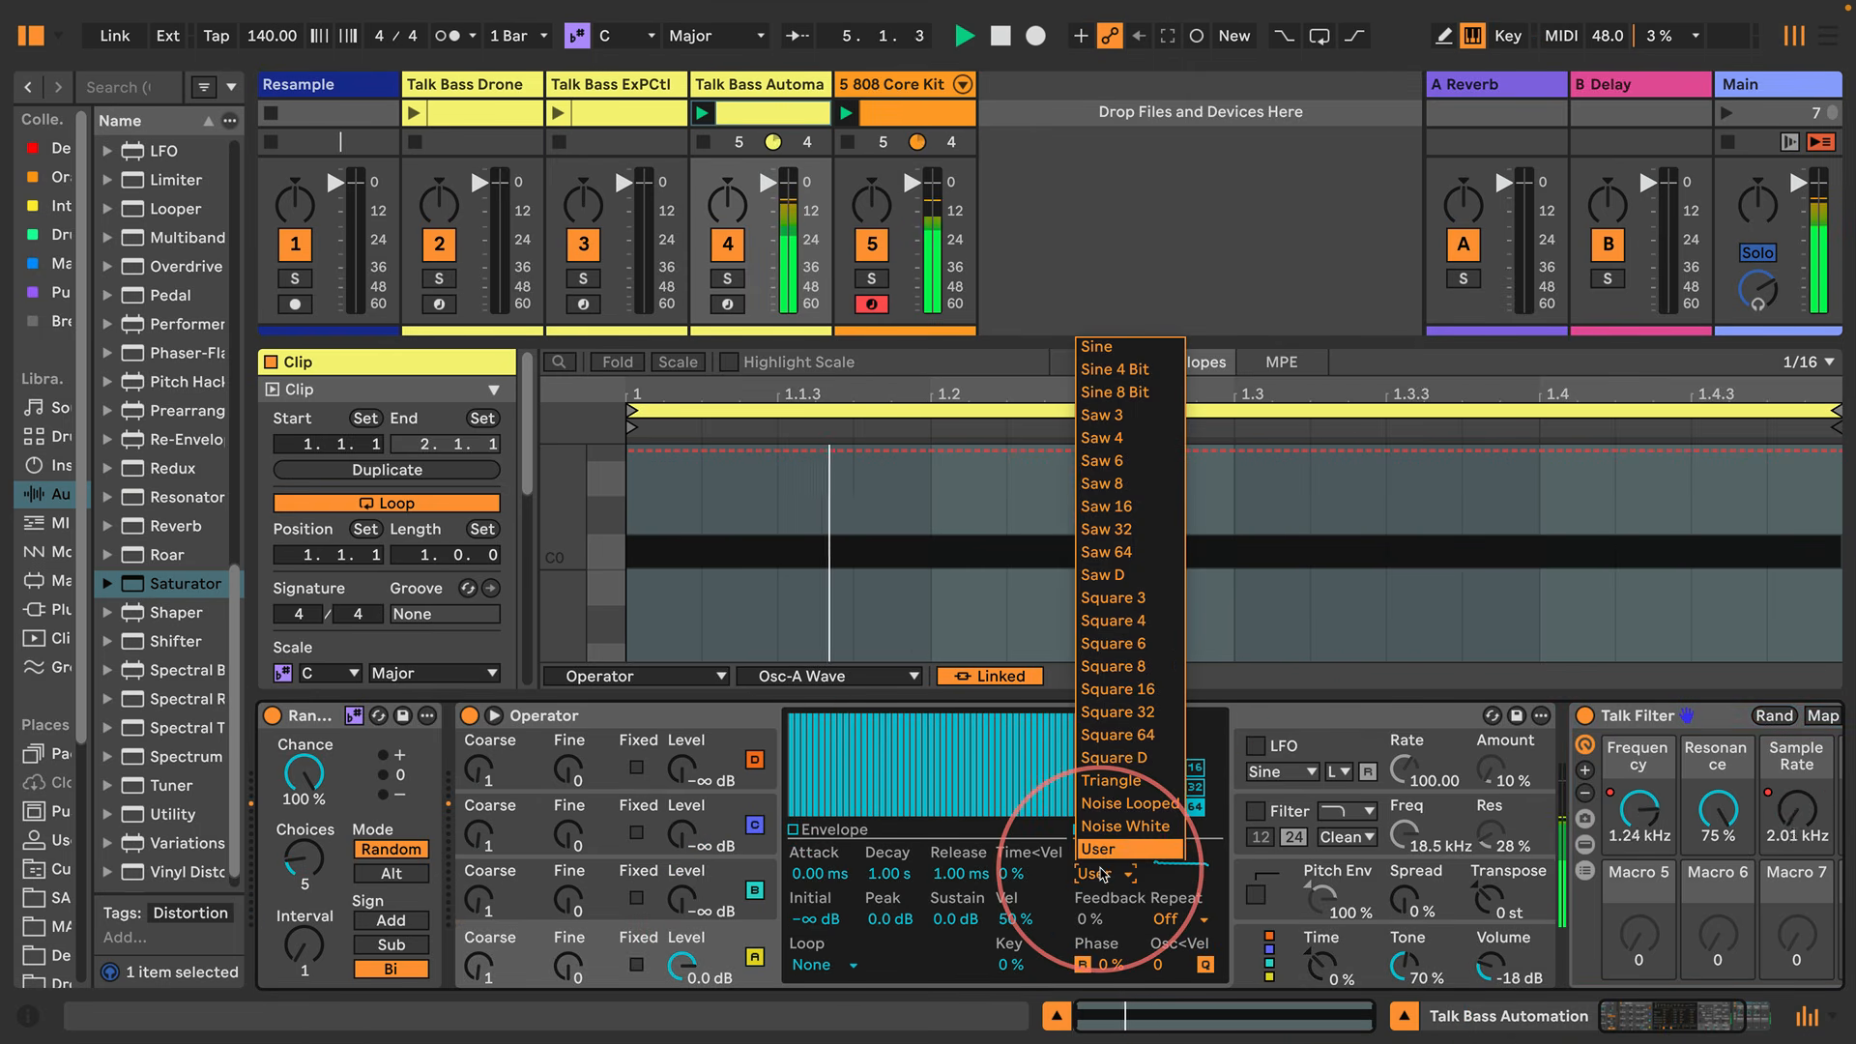
click(1137, 756)
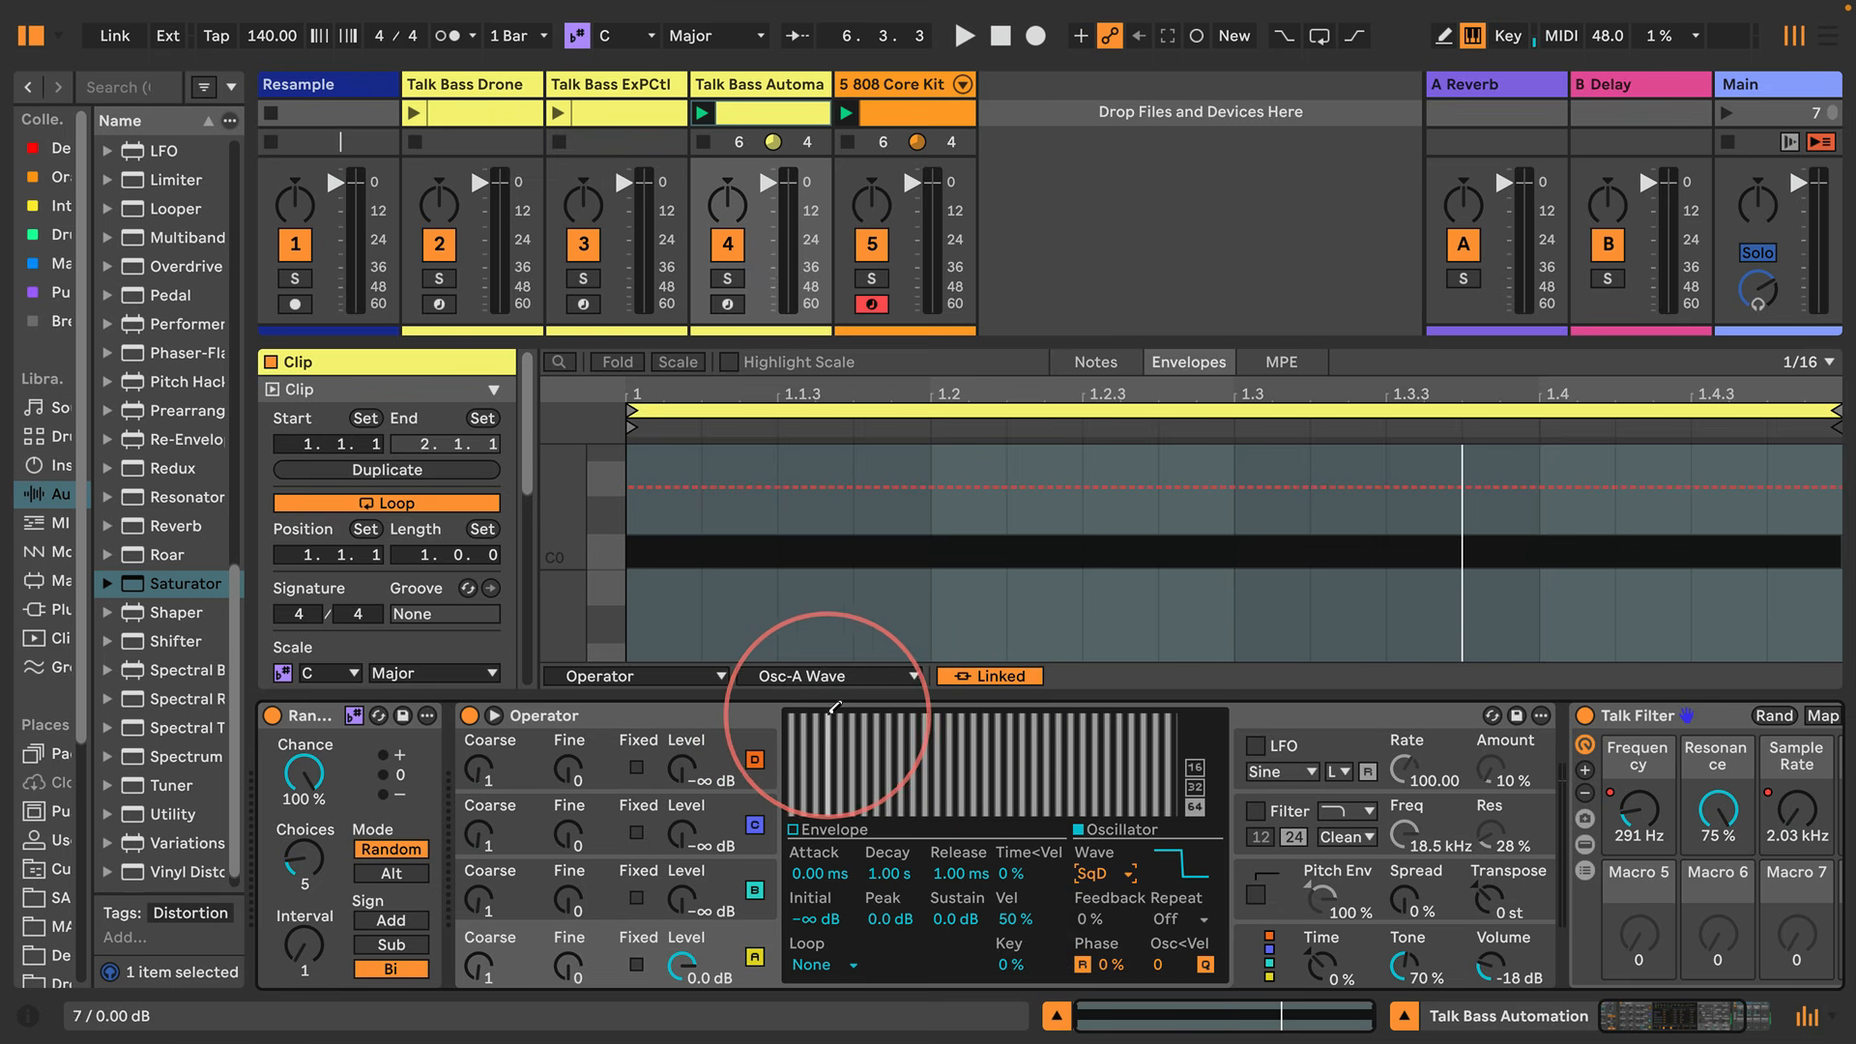
key(space)
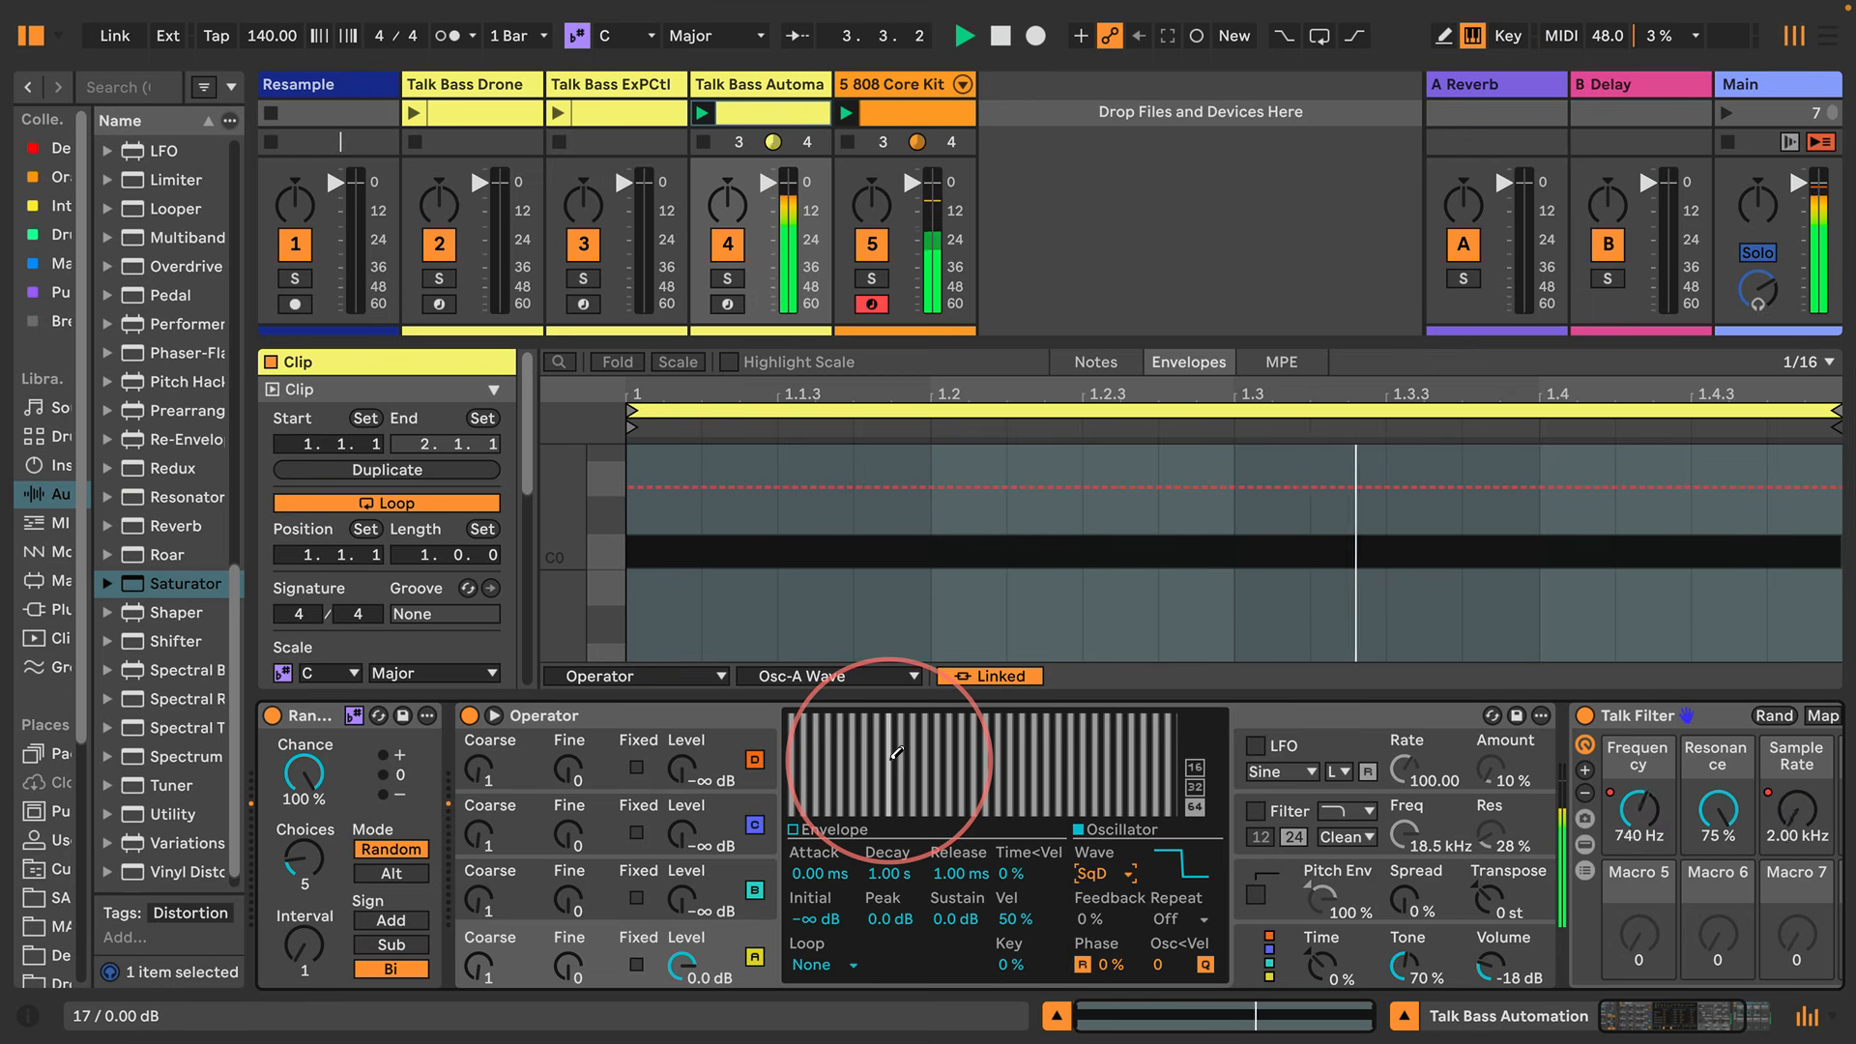
Show the macro mappings of the Talk Filter rack on Talk Bass Automation
scroll(1064, 787, right, 4)
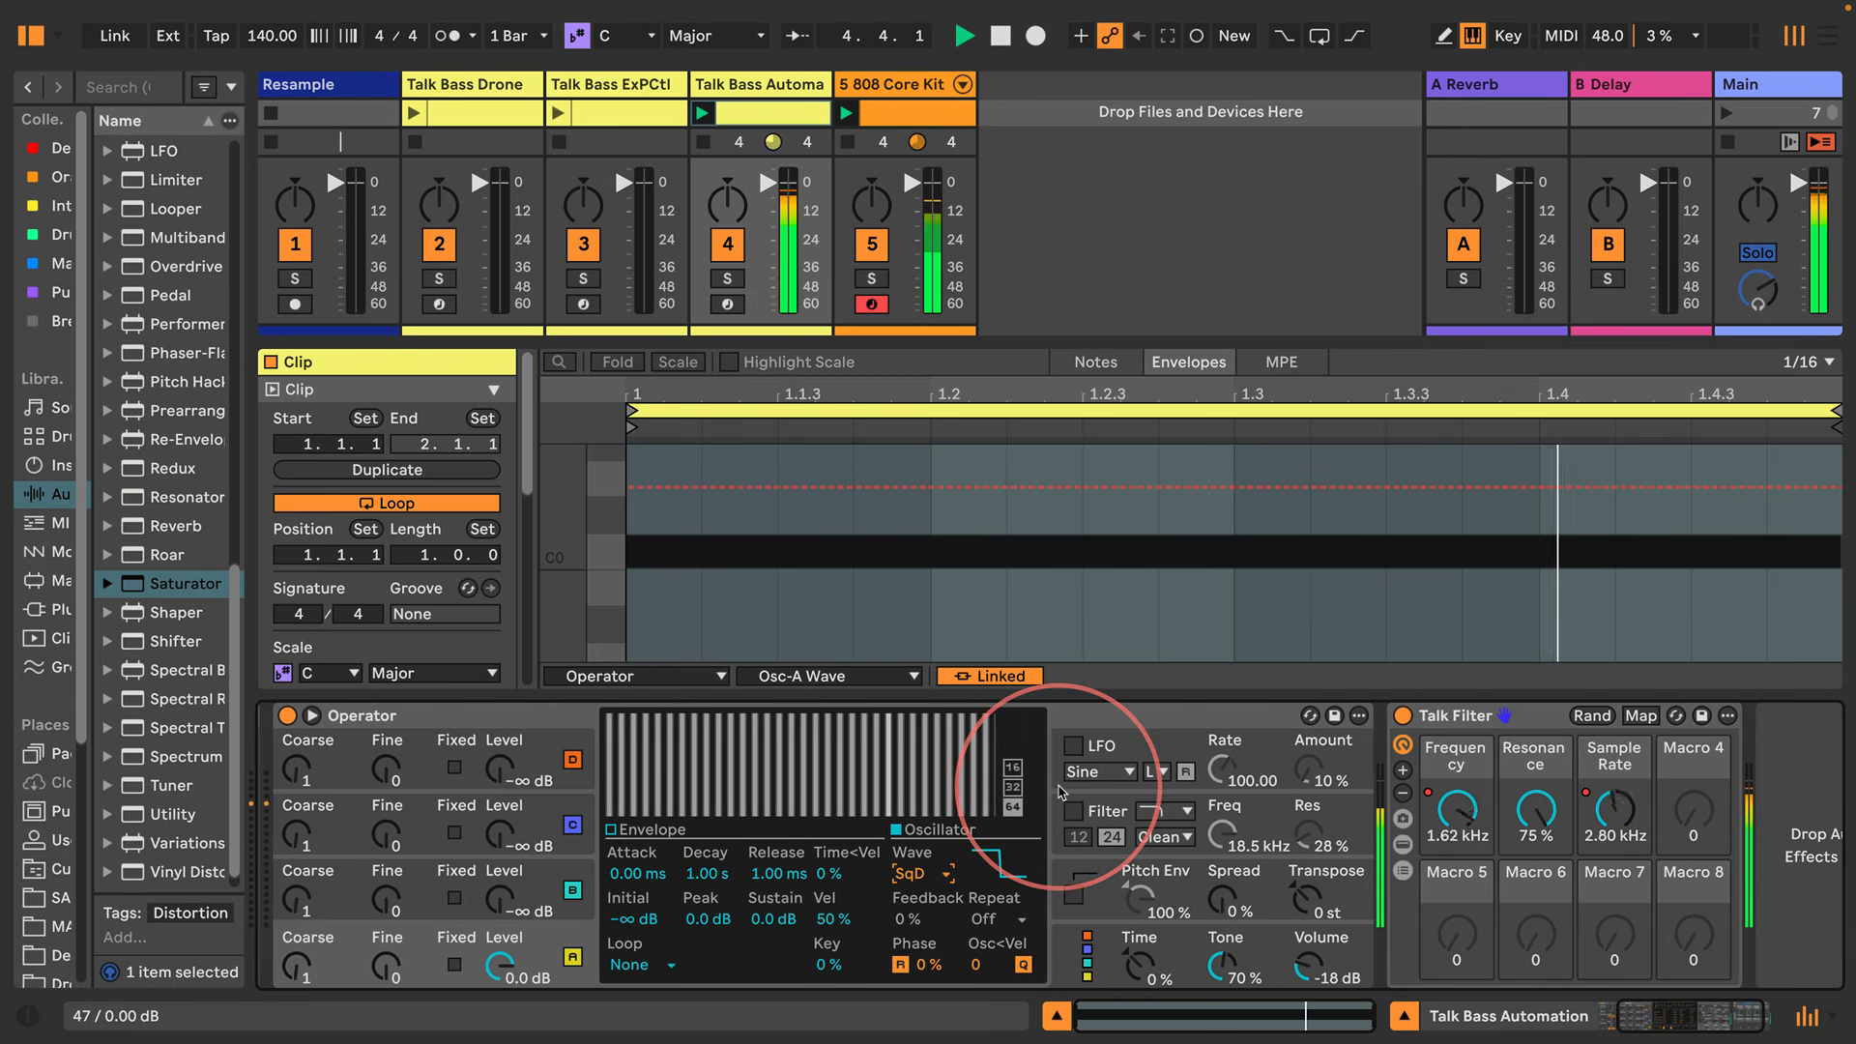
scroll(1064, 788, left, 1)
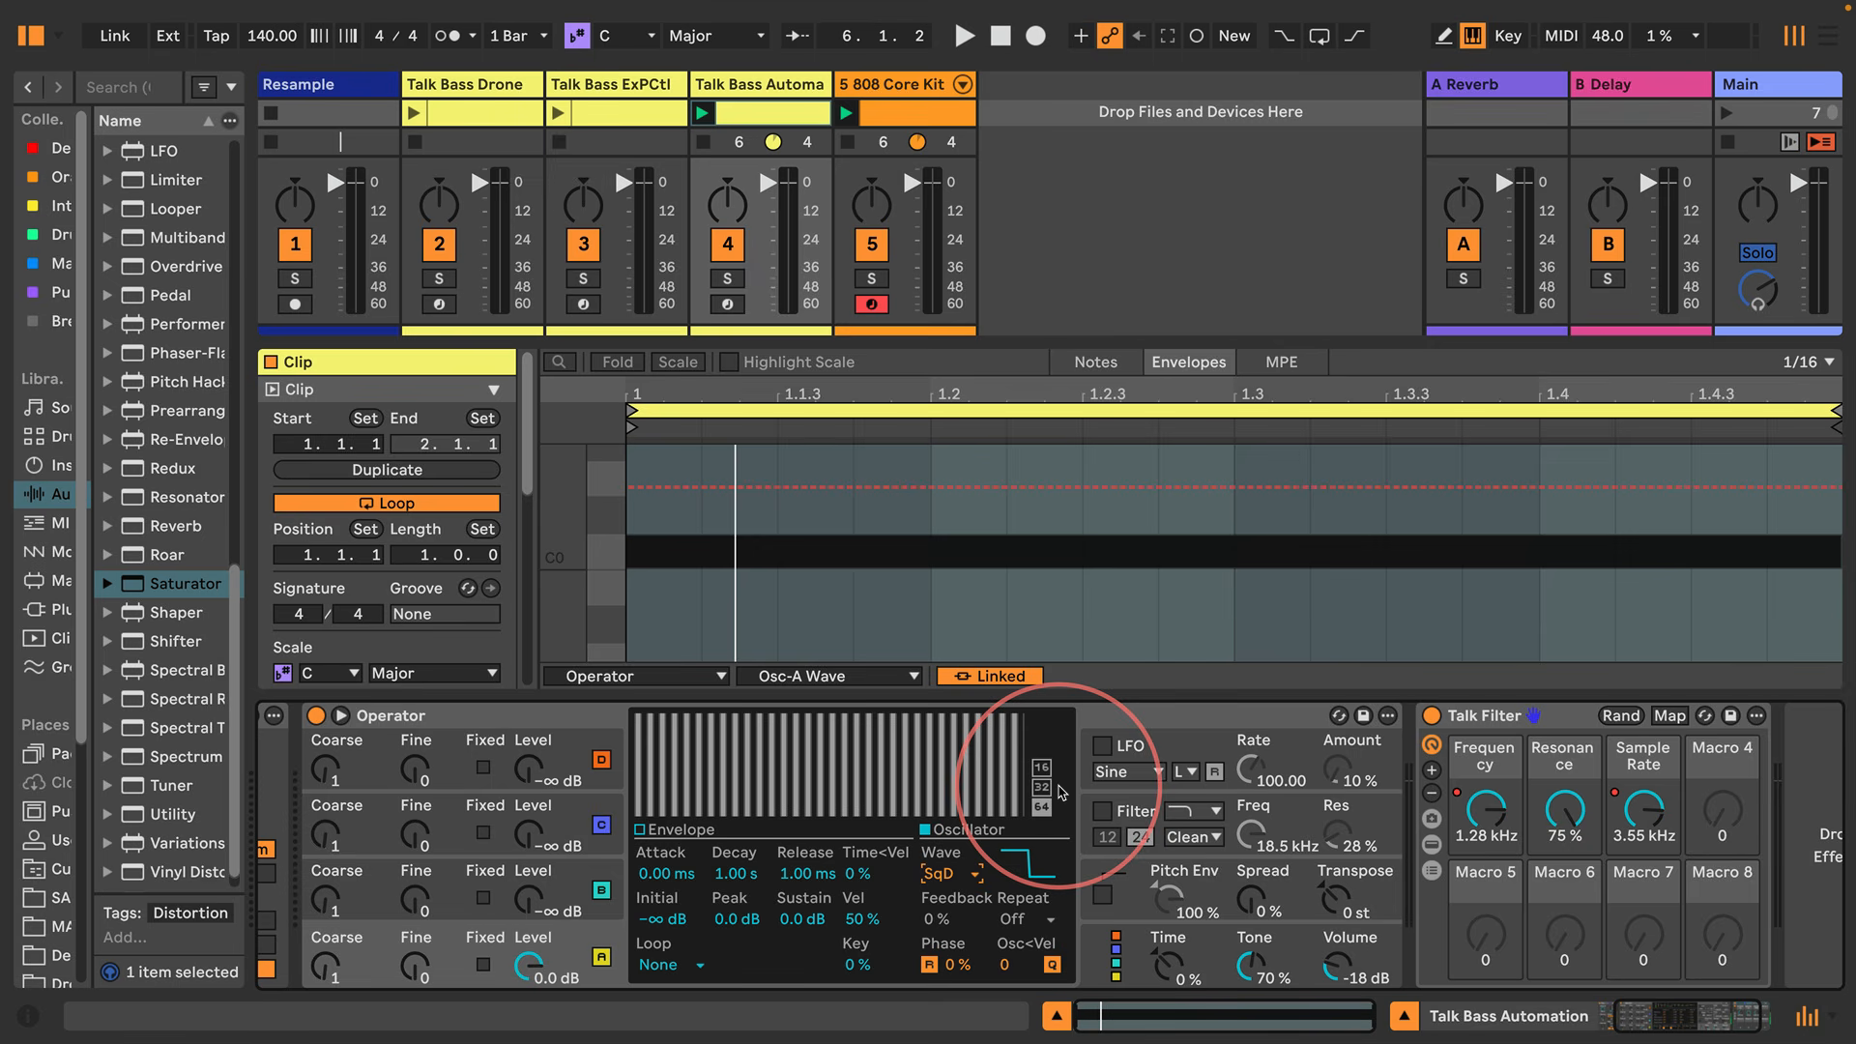
click(1669, 717)
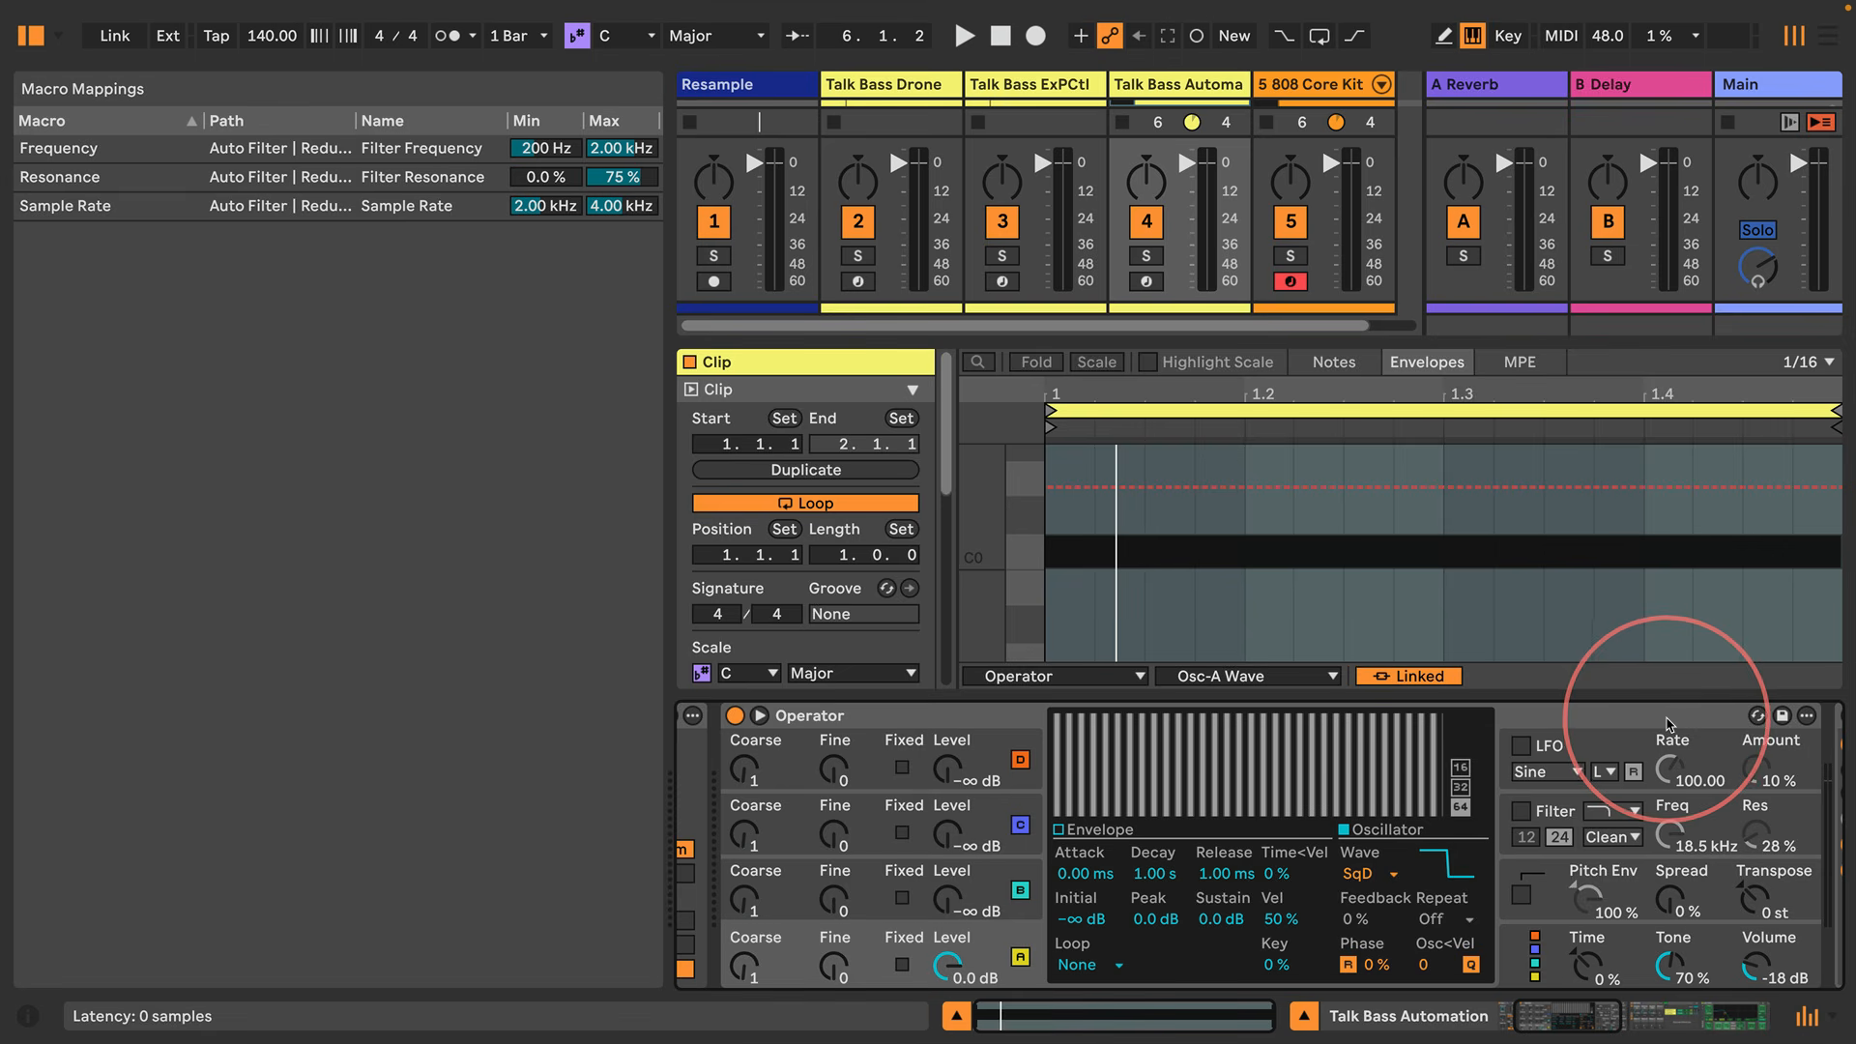
Inspect the Talk Filter rack's macros and show the mapped Auto Filter and Redux devices in its first chain
click(1672, 1020)
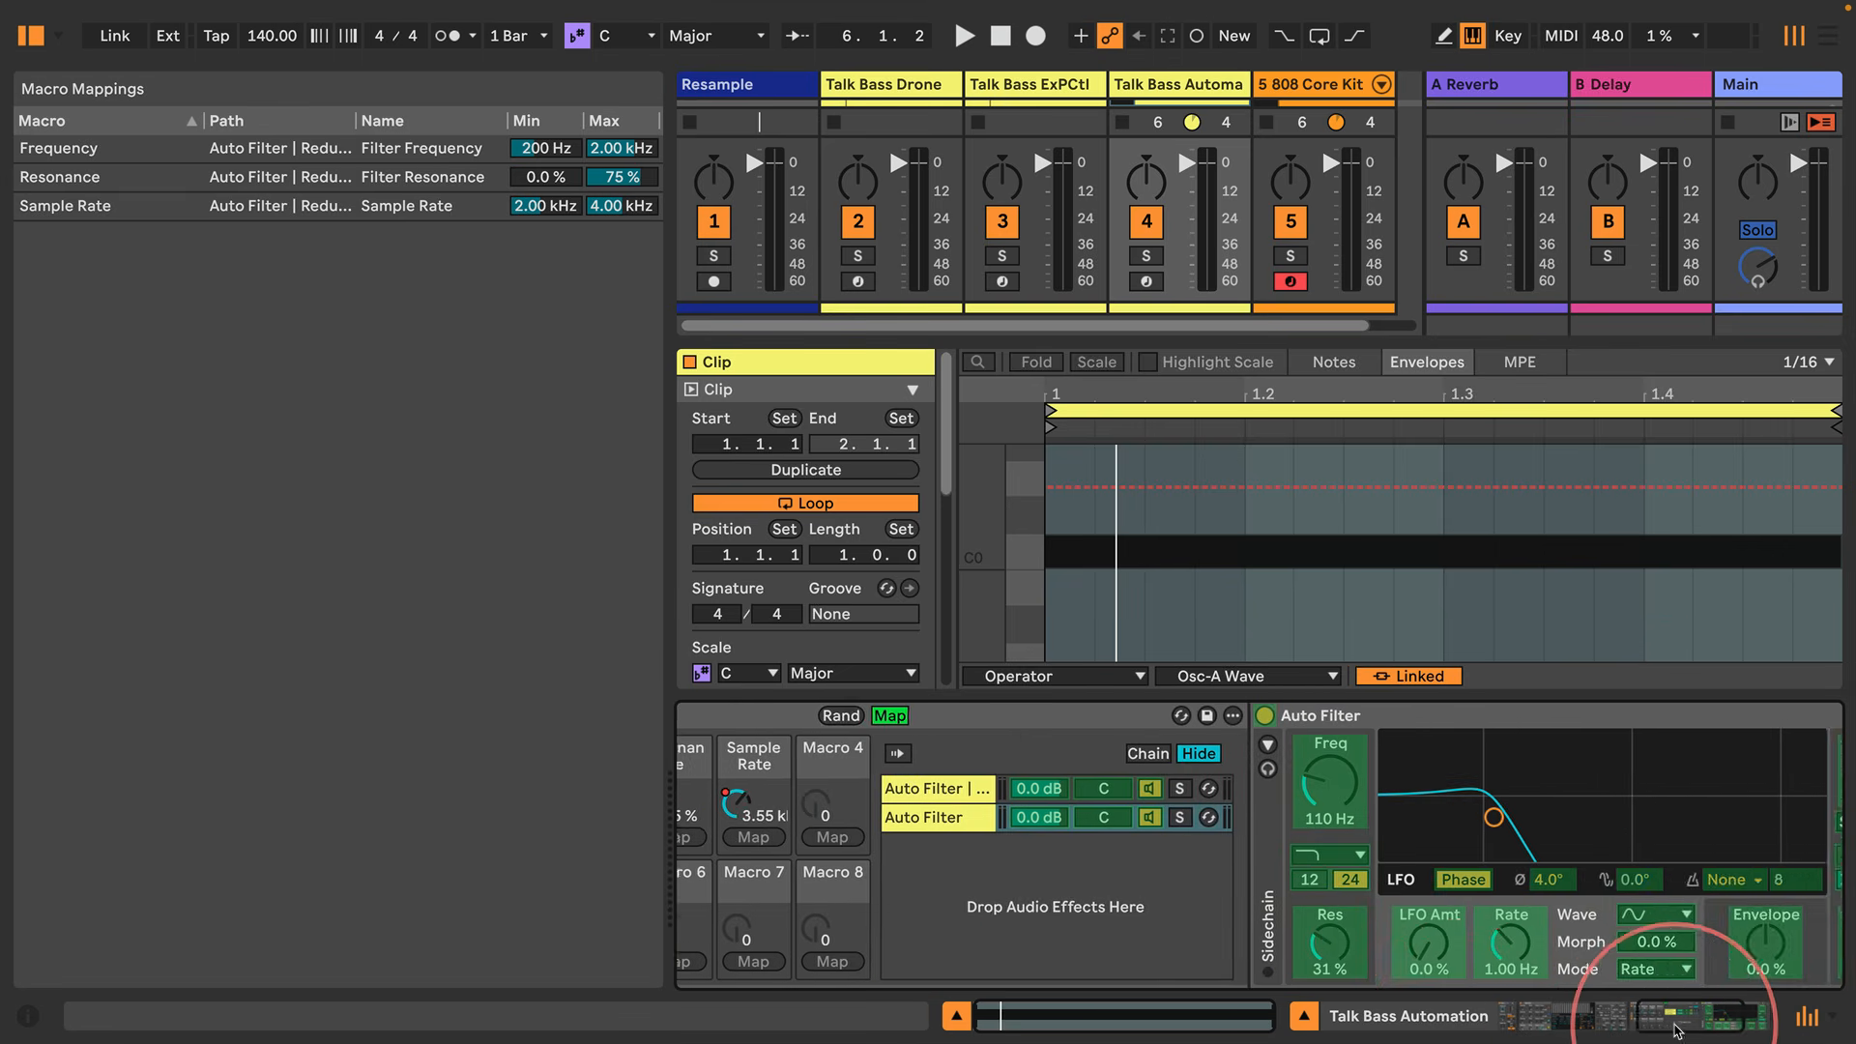
drag(1676, 1030, 1664, 1030)
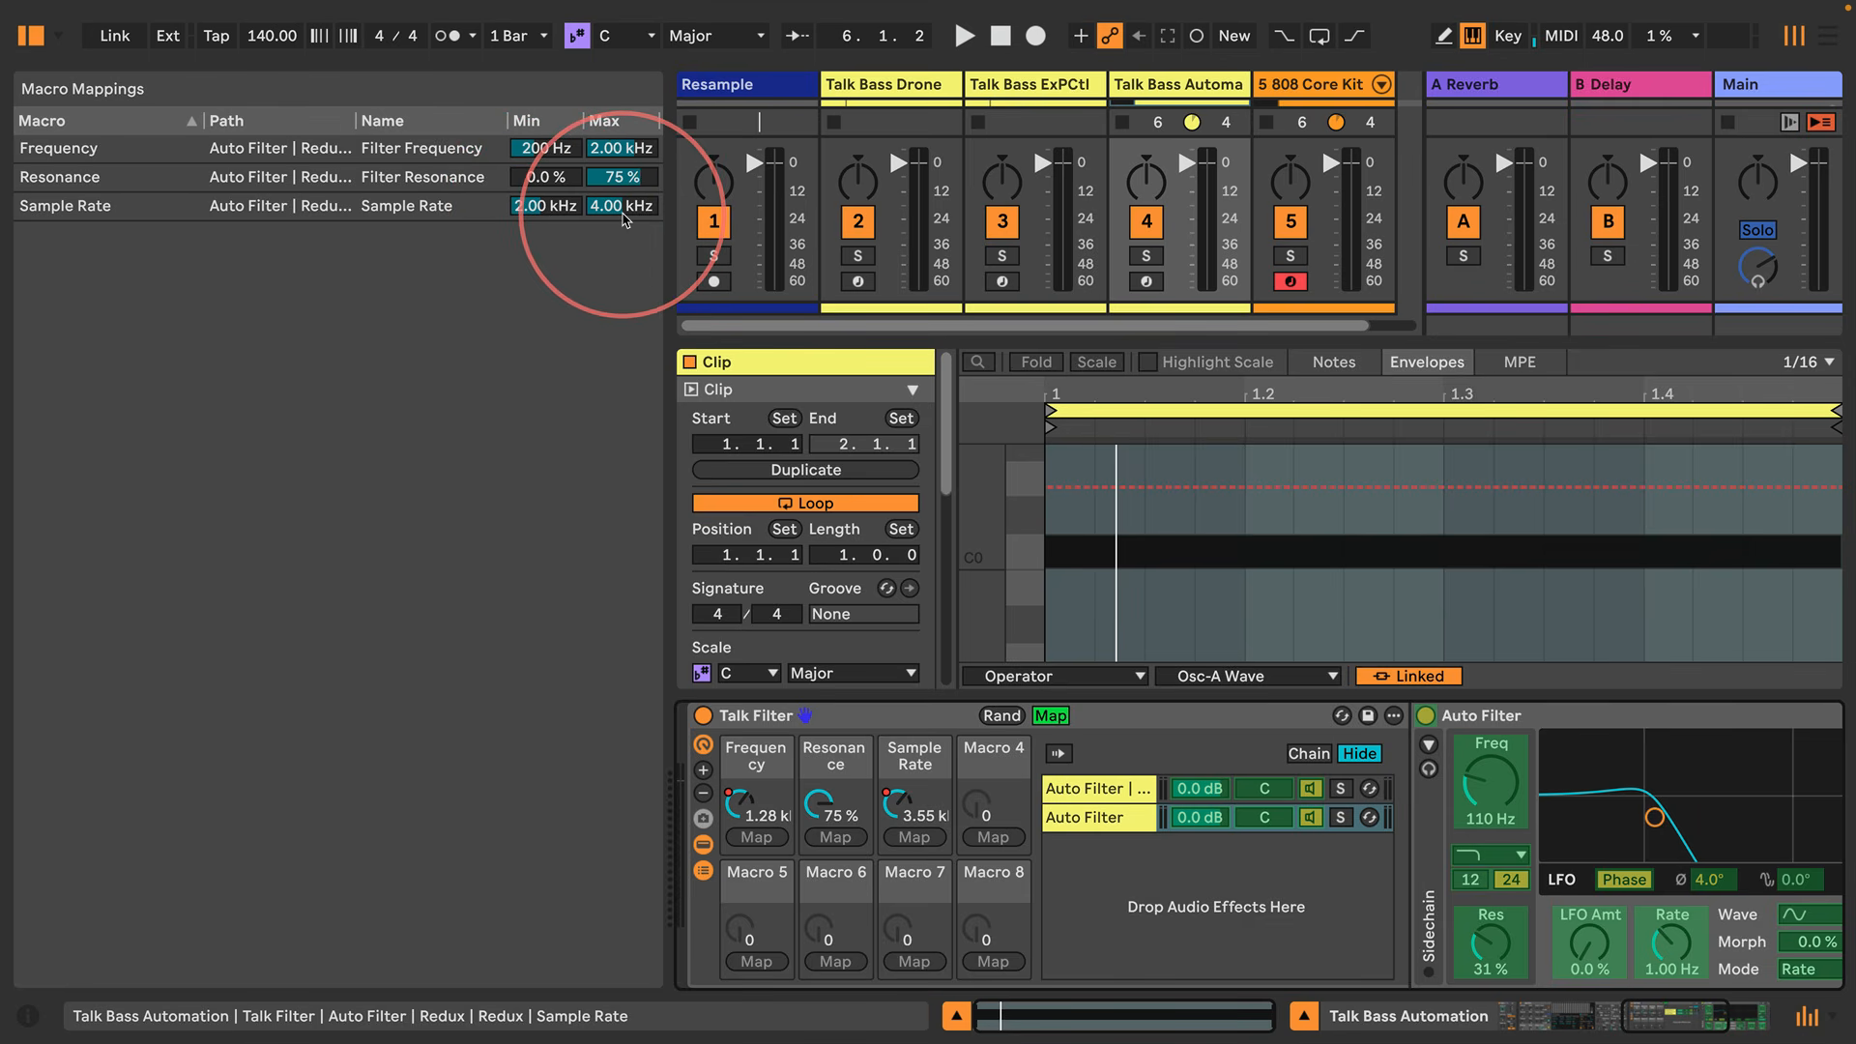
drag(1644, 1017, 1702, 1017)
click(1030, 788)
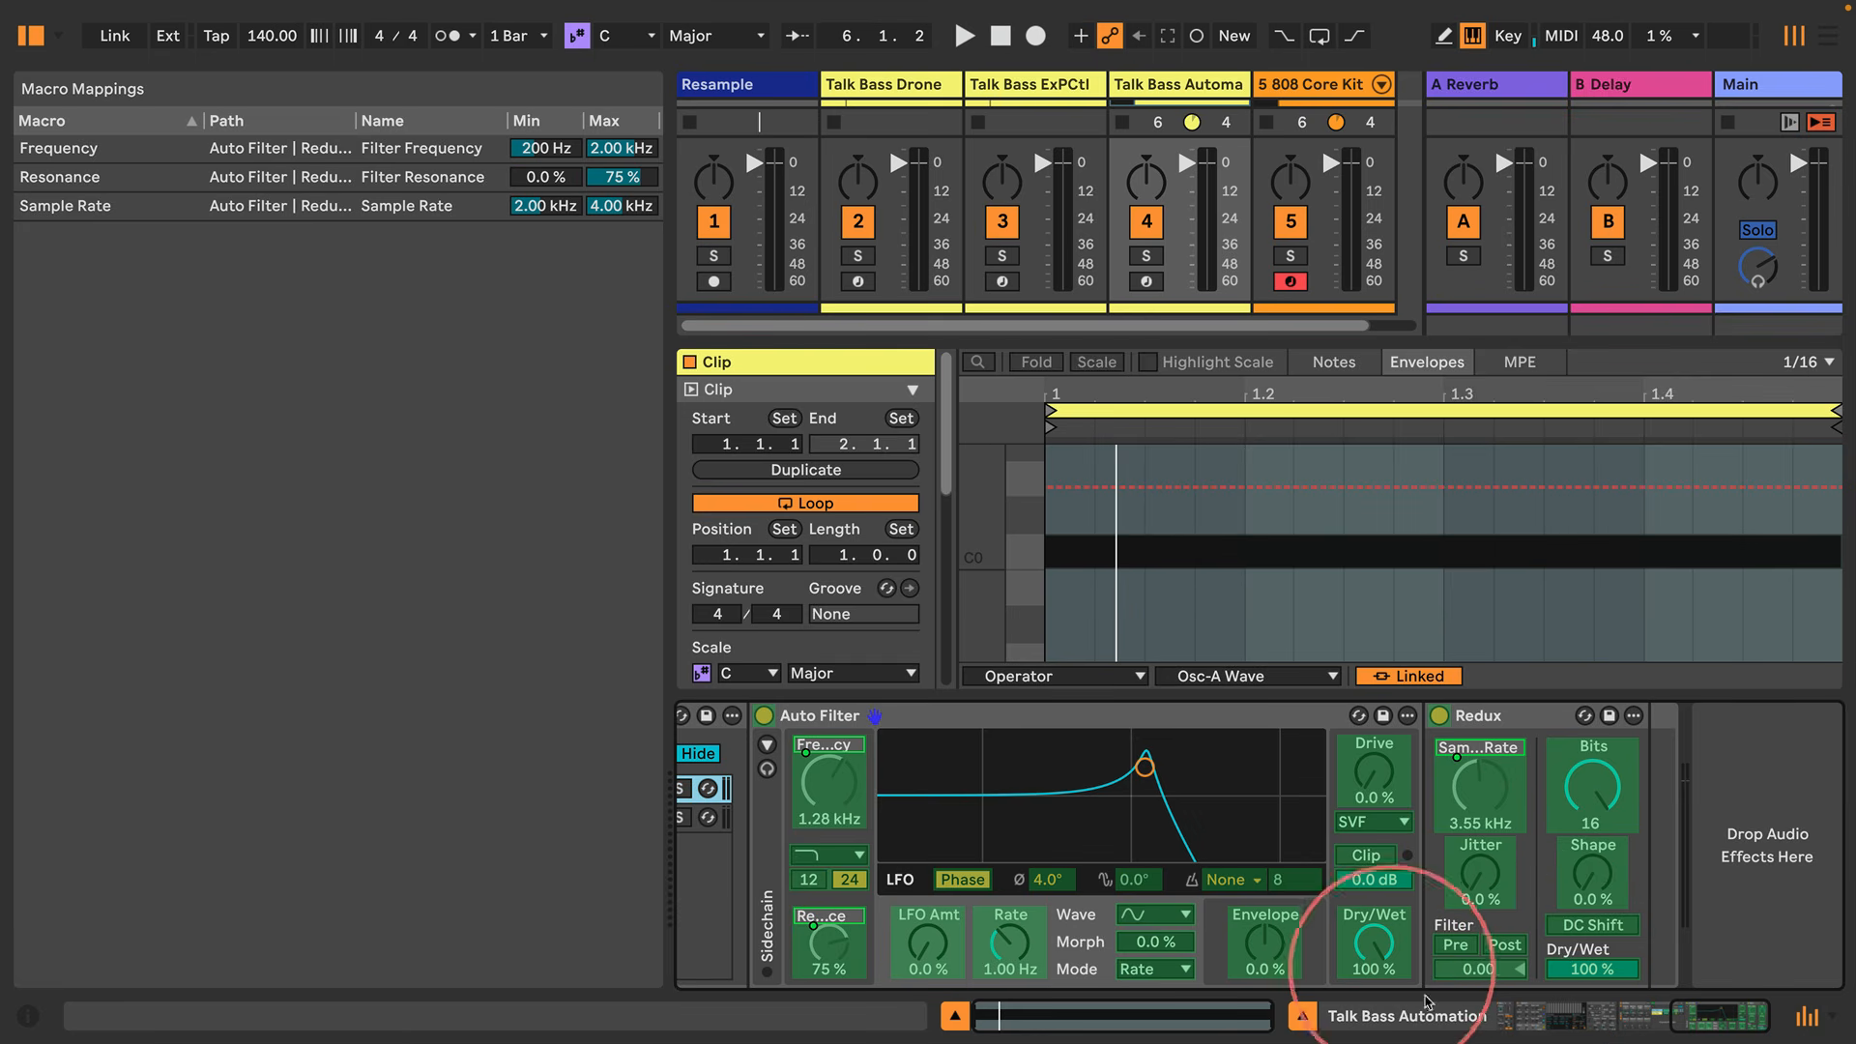
mouse_move(1687, 1022)
mouse_down()
mouse_move(1634, 1023)
mouse_move(1694, 1034)
mouse_up()
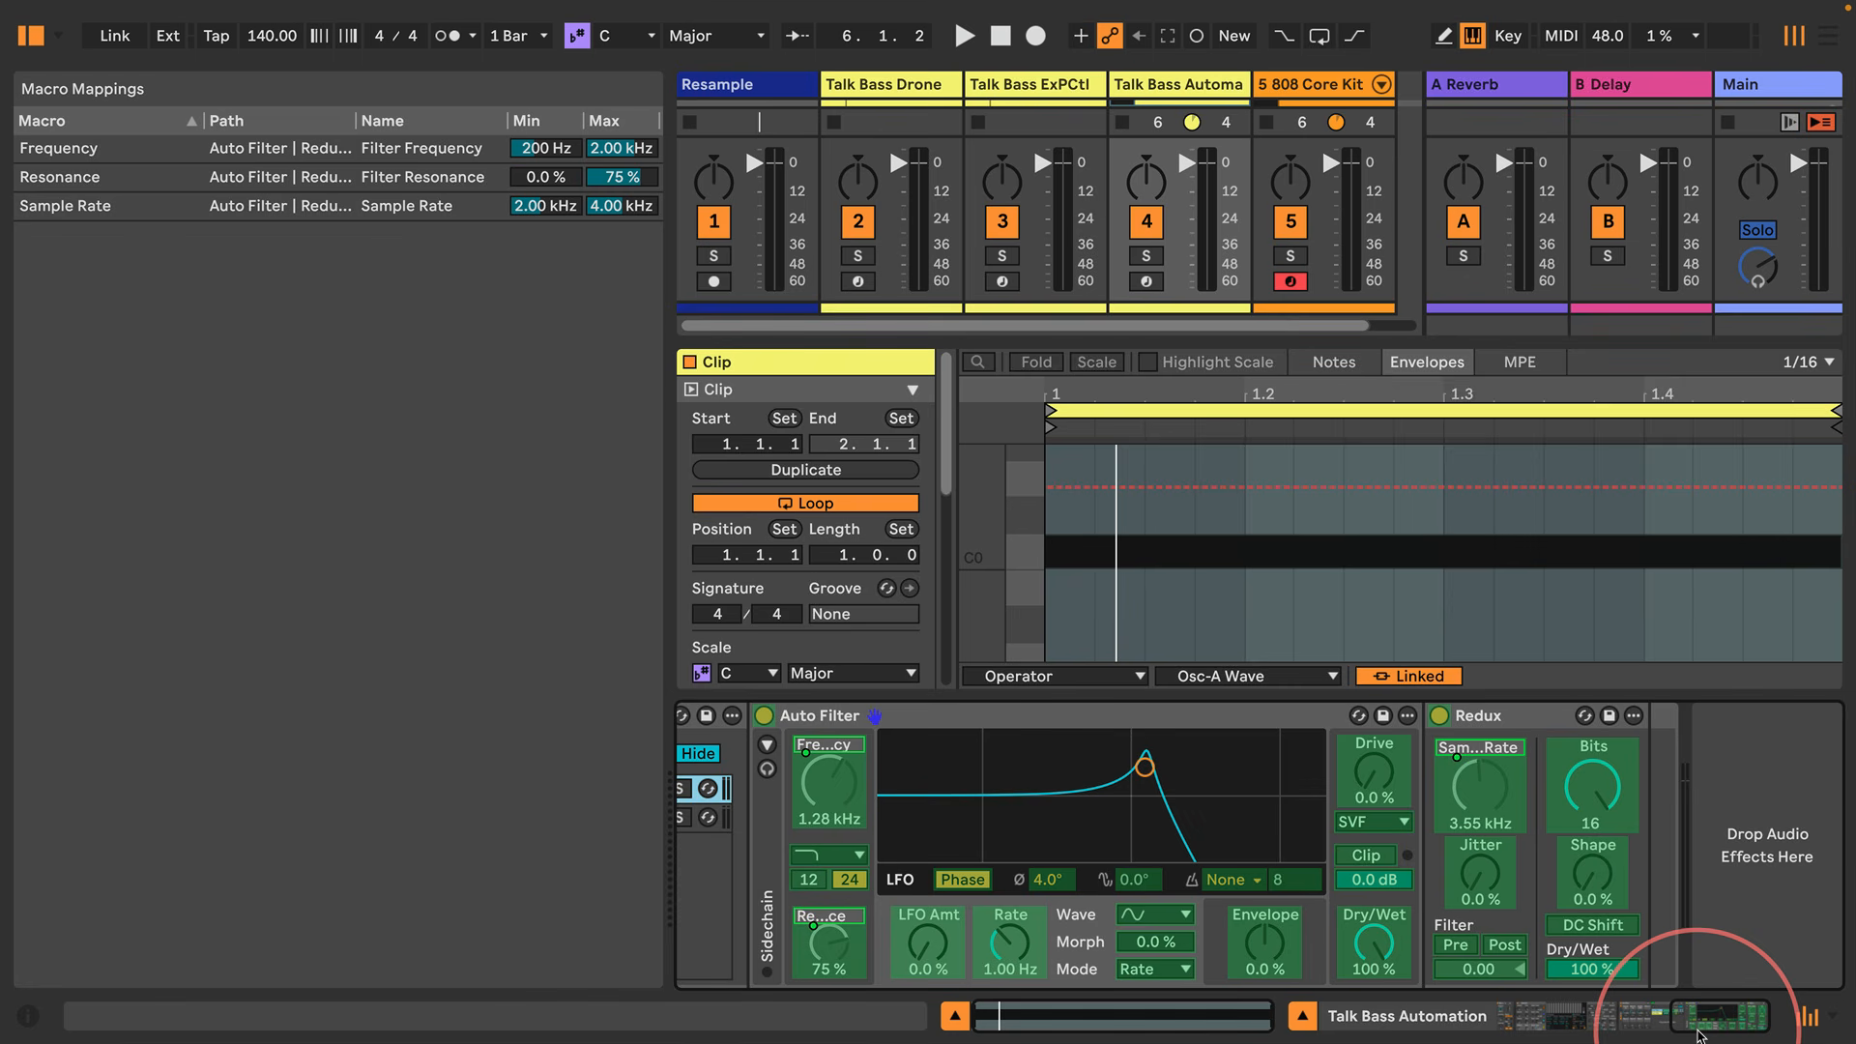
Hide the Macro Mappings list, display the Operator beside the Talk Filter rack, and start playback of the talking bass
drag(1699, 1035, 1247, 1025)
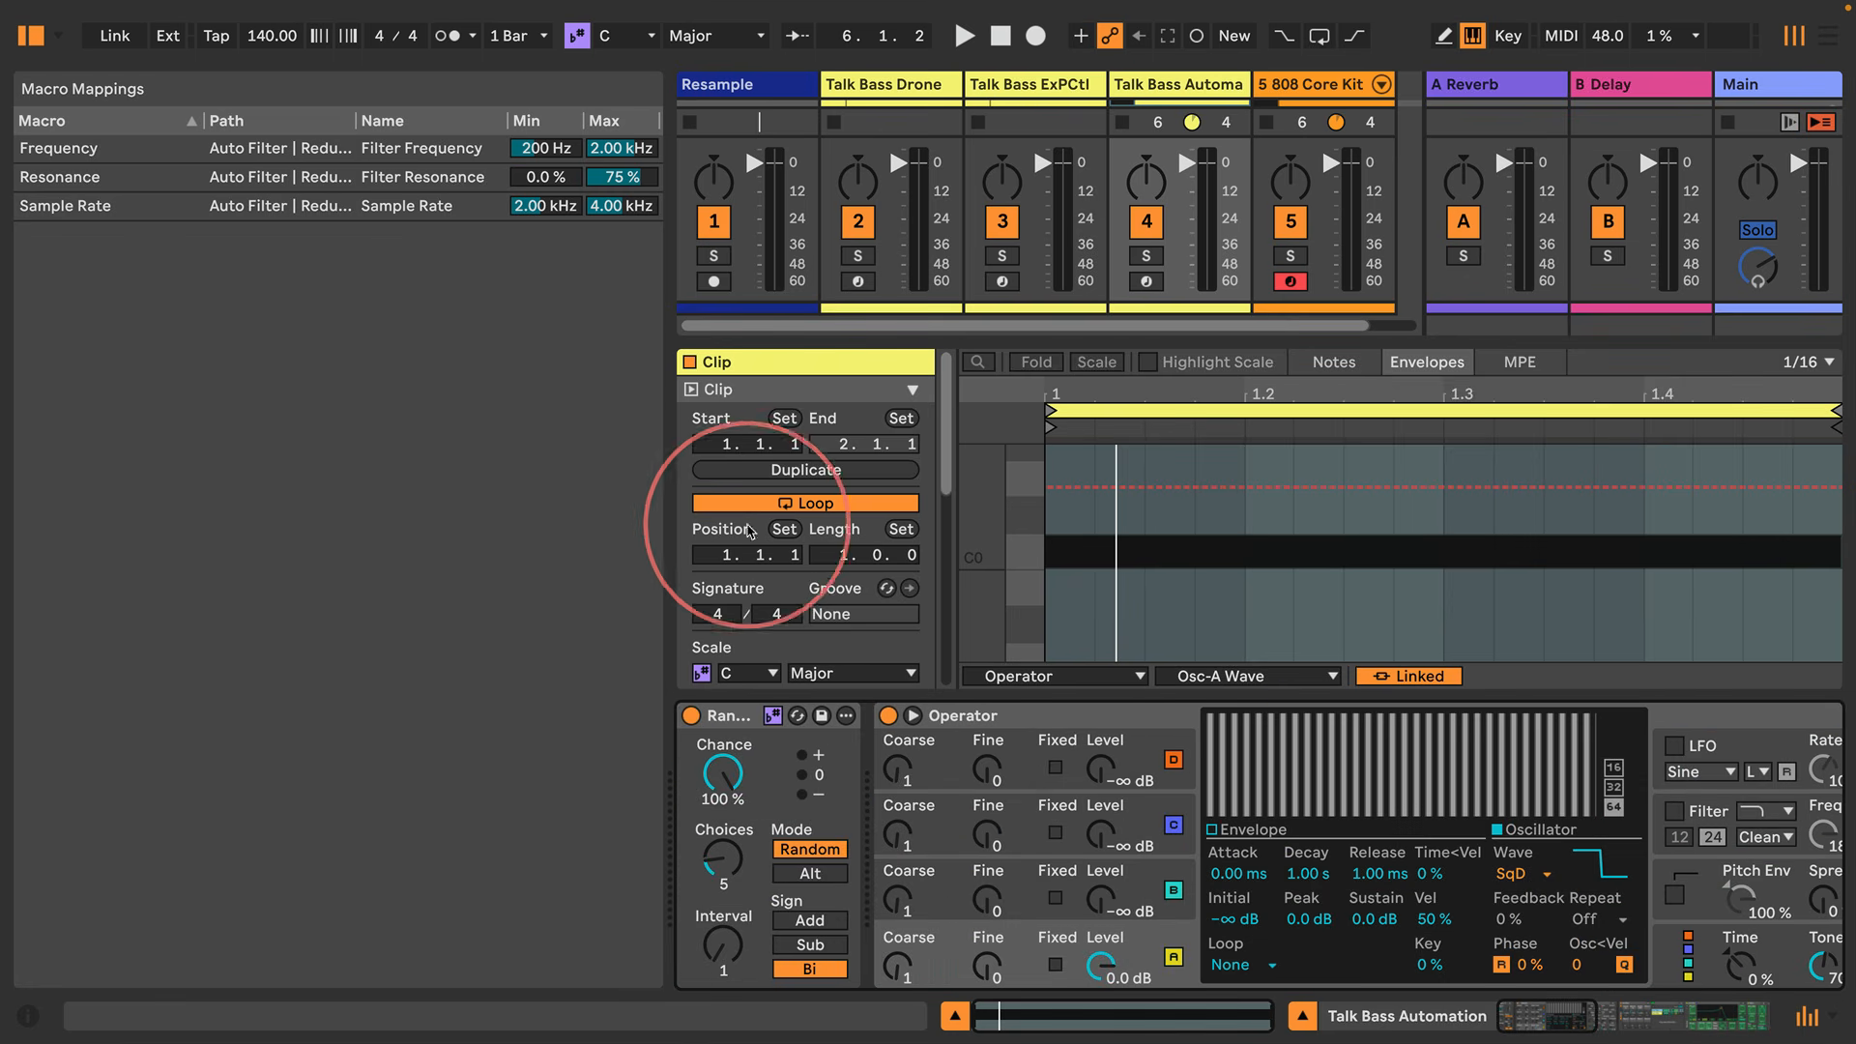
drag(669, 456, 12, 493)
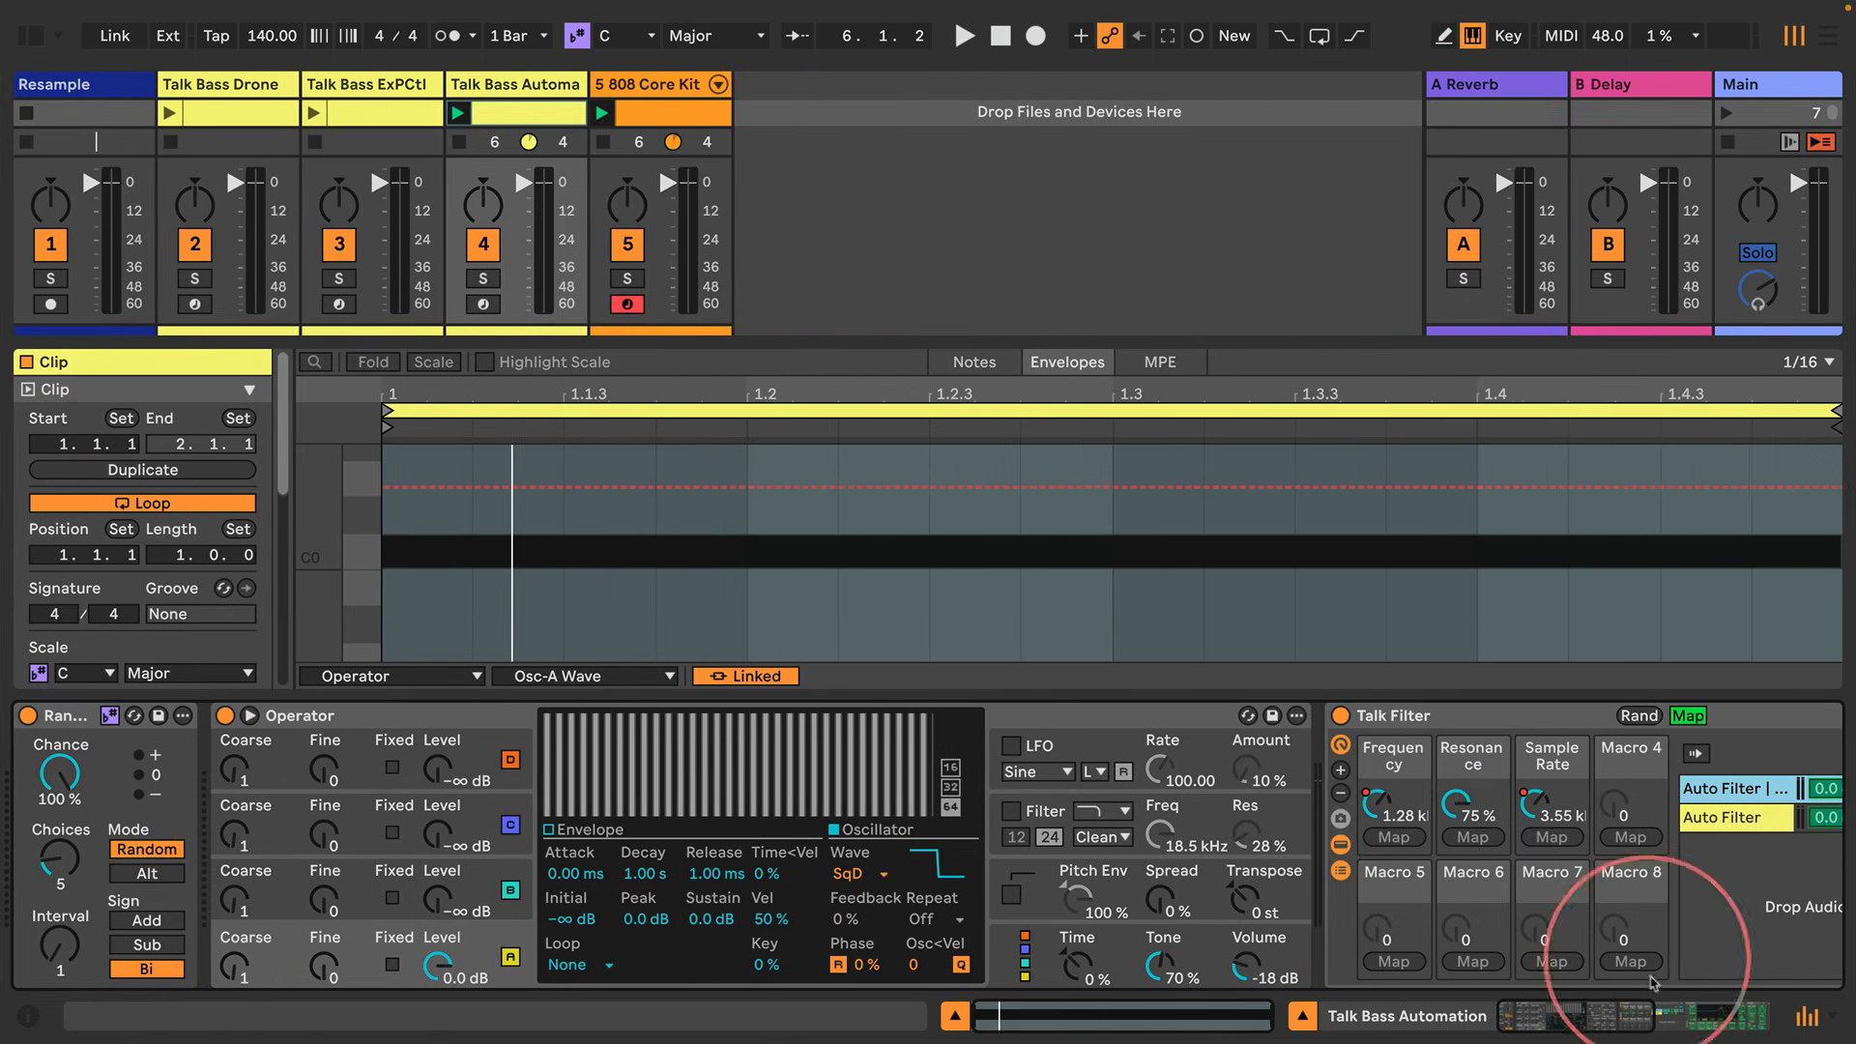
drag(1576, 1020, 1613, 1017)
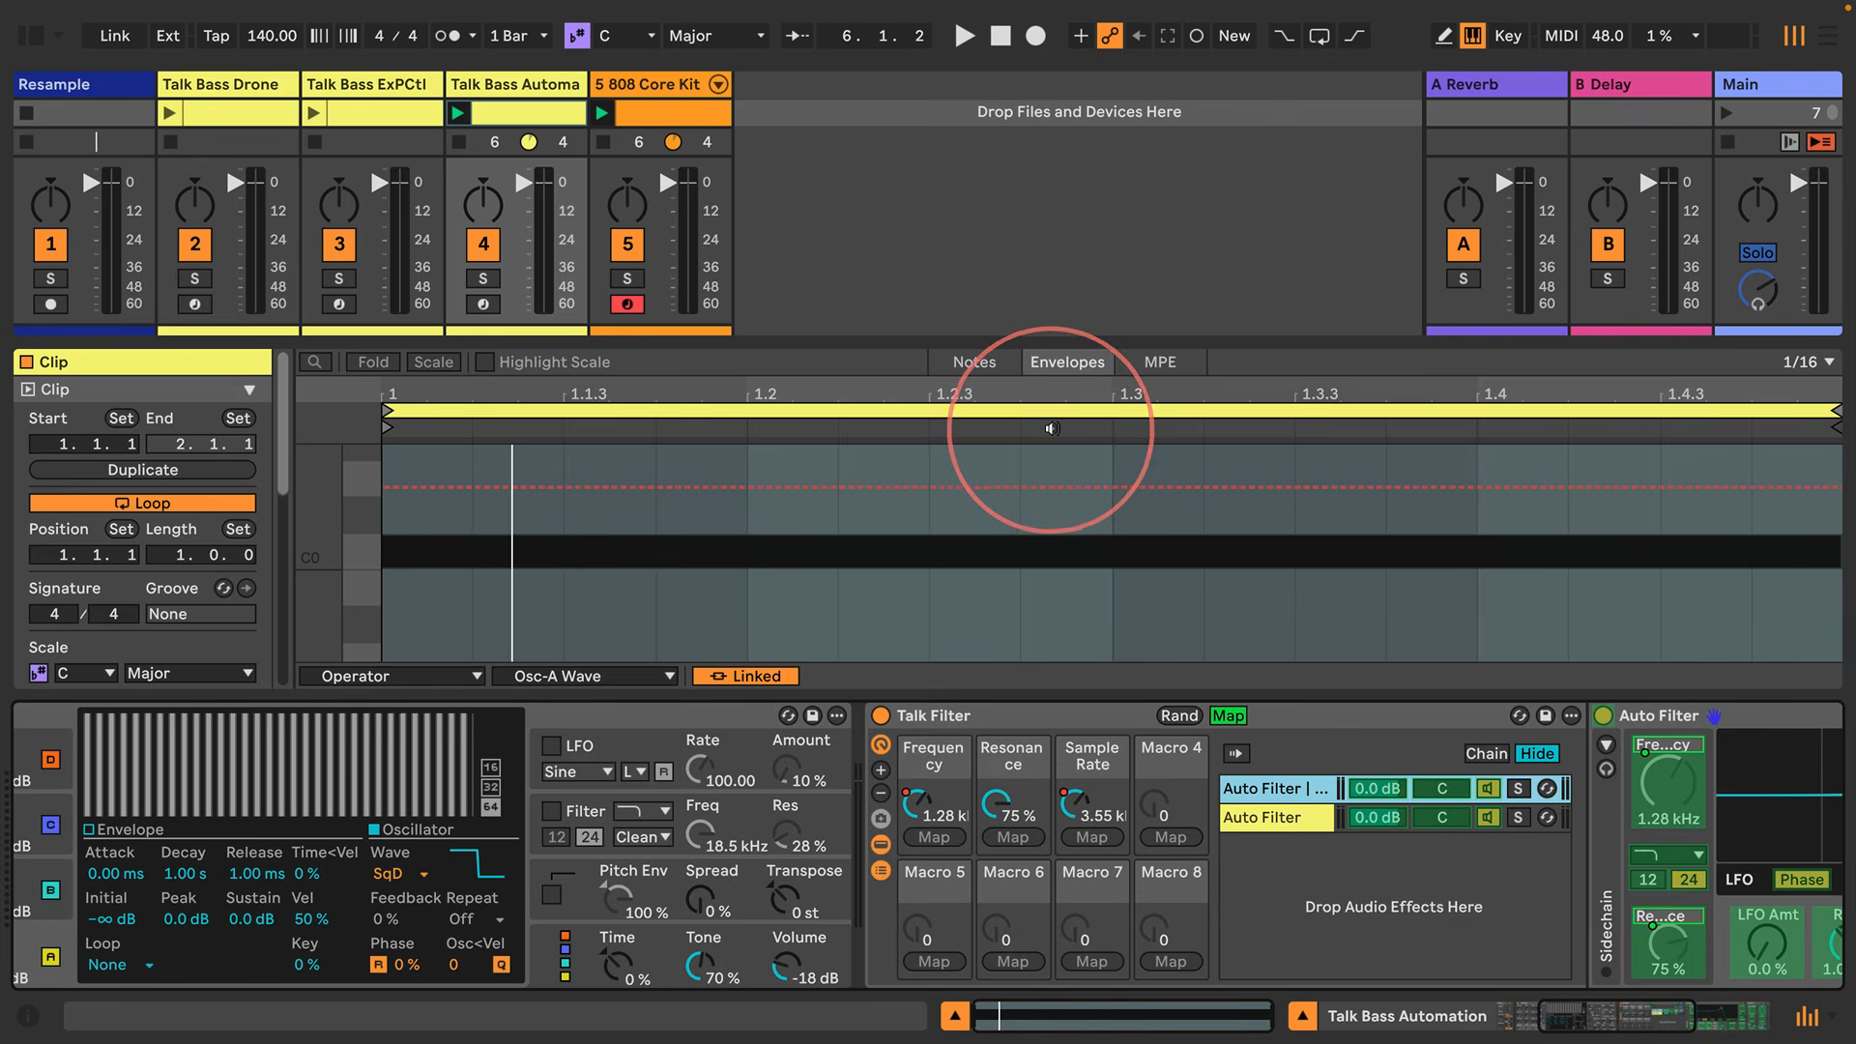
key(space)
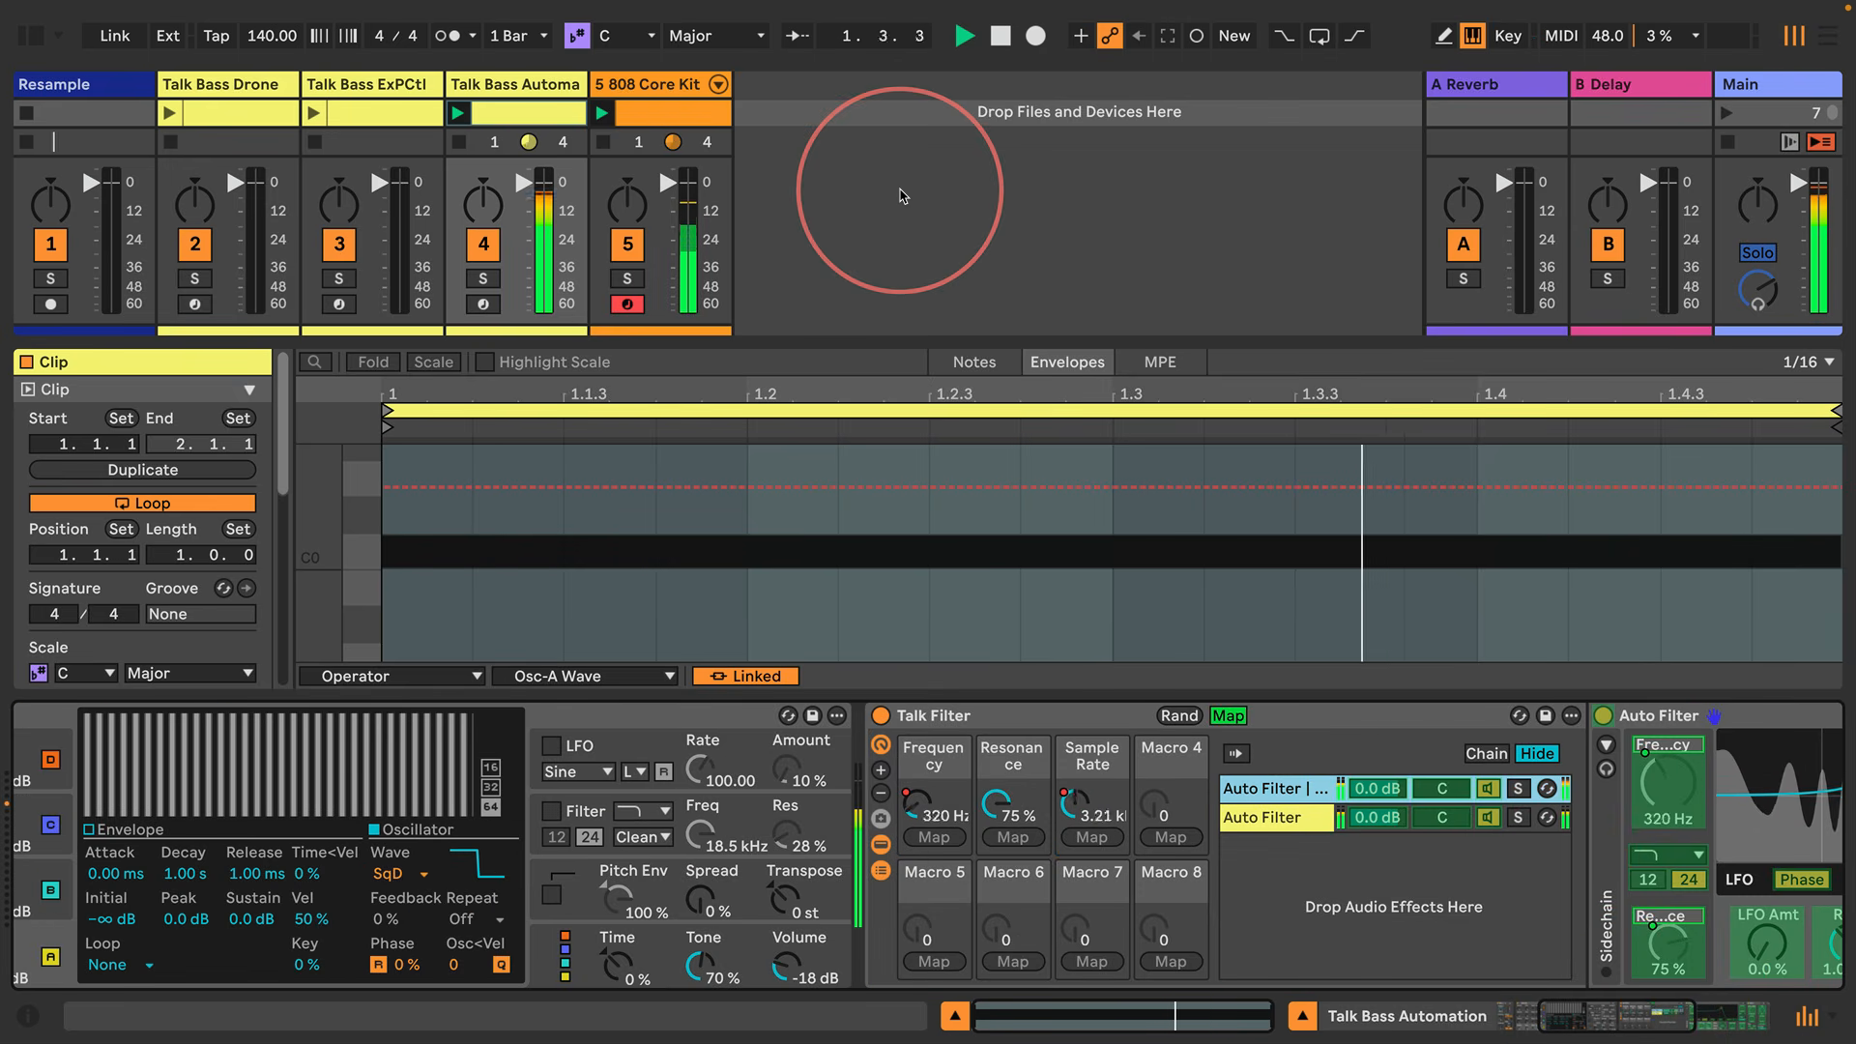